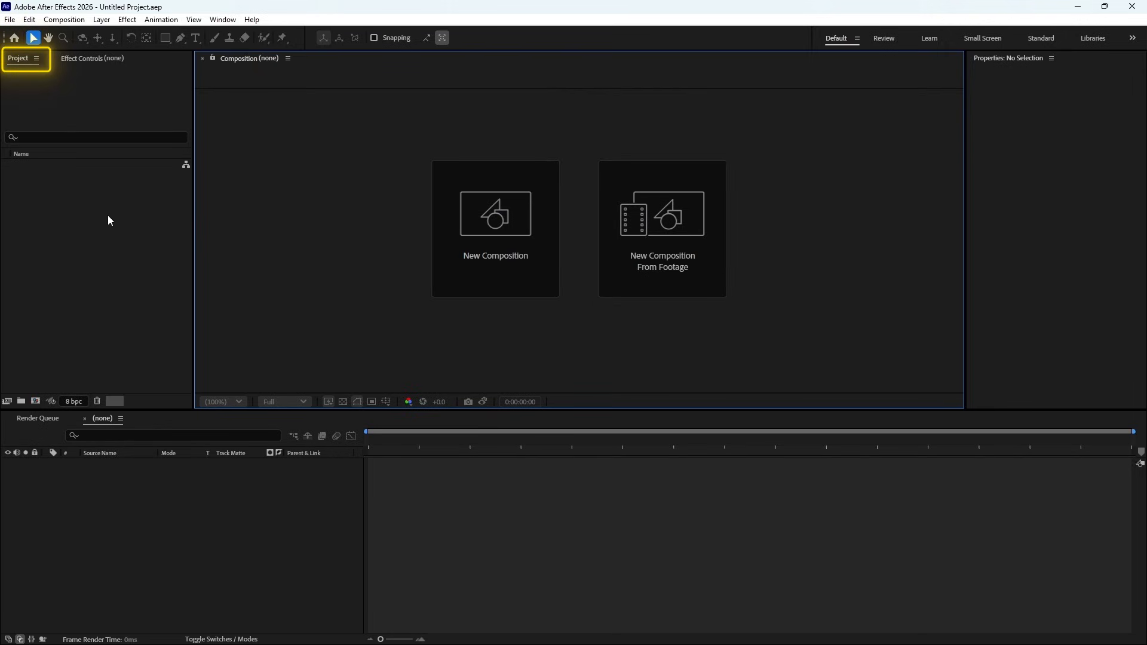
- Import the after-effects.png image into the project
click(609, 500)
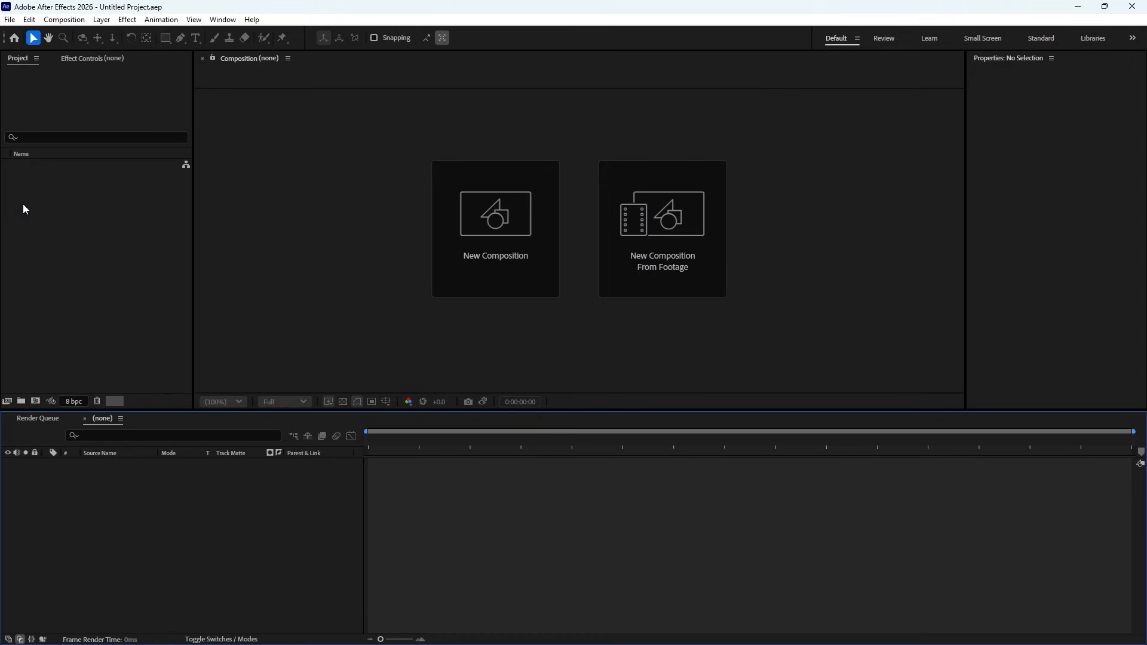
double_click(83, 220)
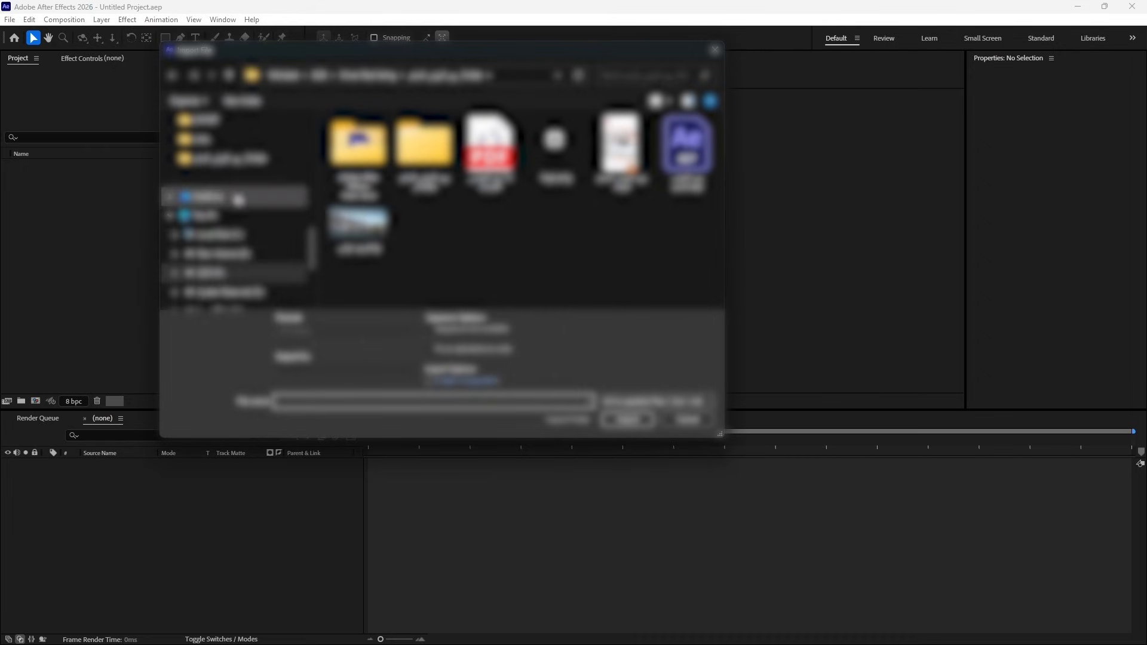
scroll(231, 173, up, 5)
click(205, 219)
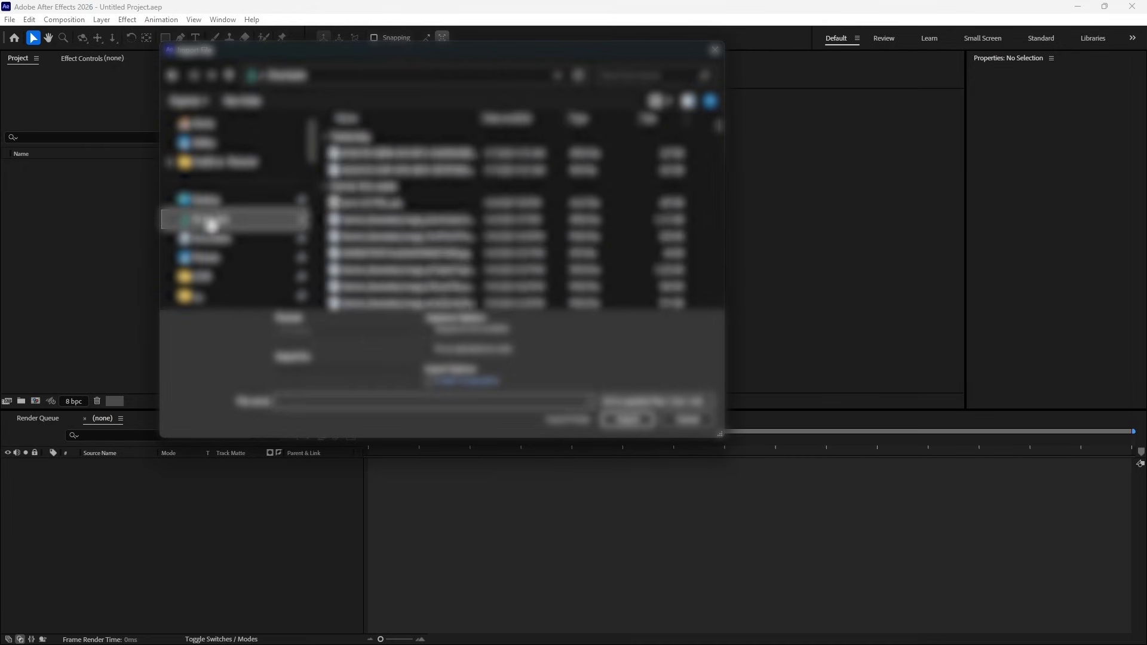
click(666, 111)
click(693, 37)
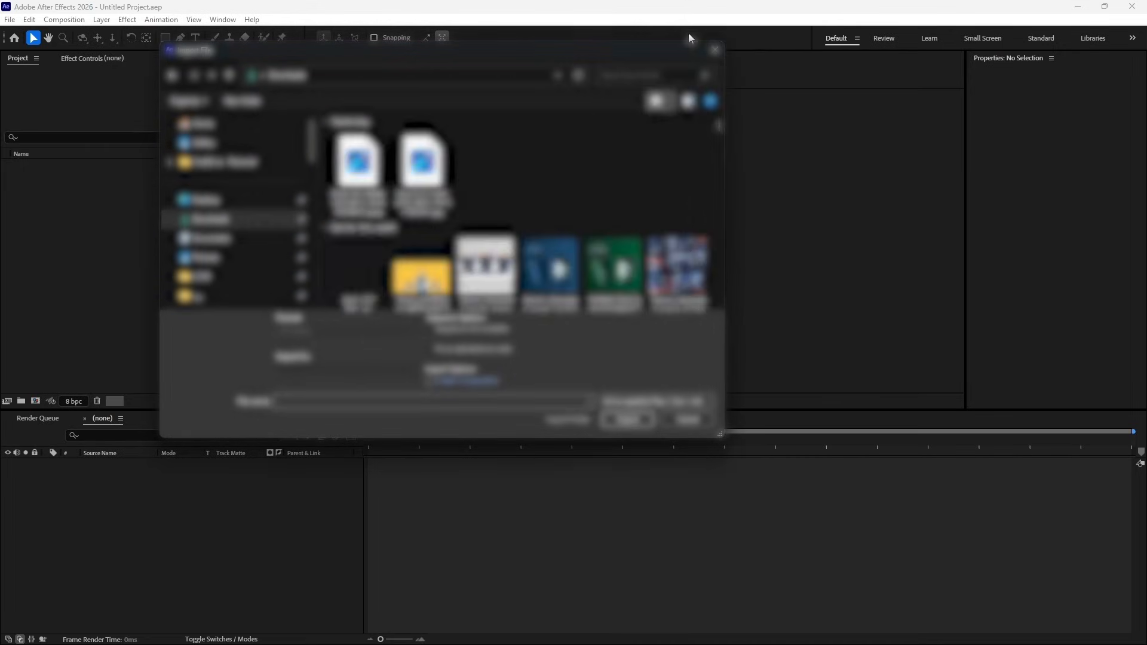
scroll(524, 205, down, 10)
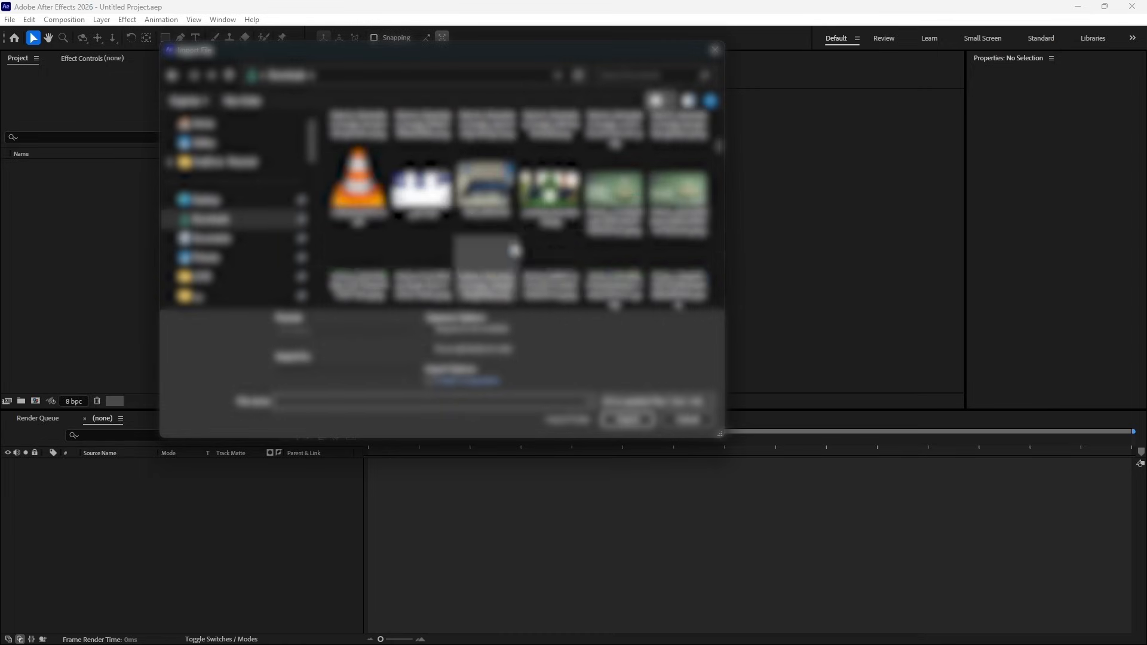
scroll(523, 257, down, 6)
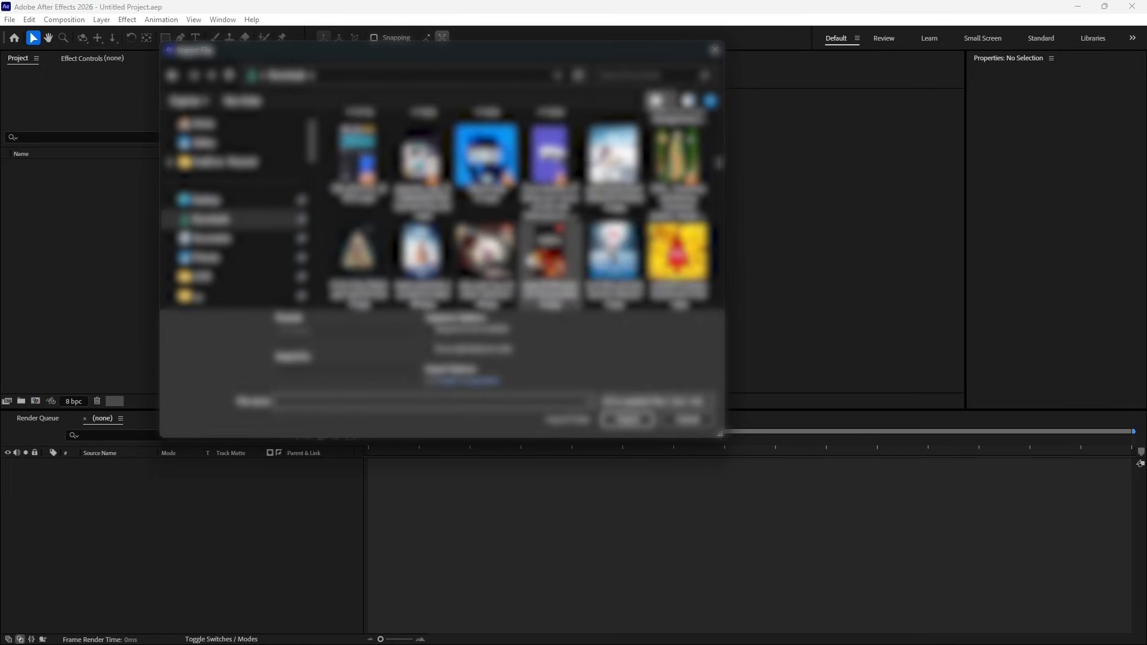
scroll(530, 261, down, 2)
click(600, 257)
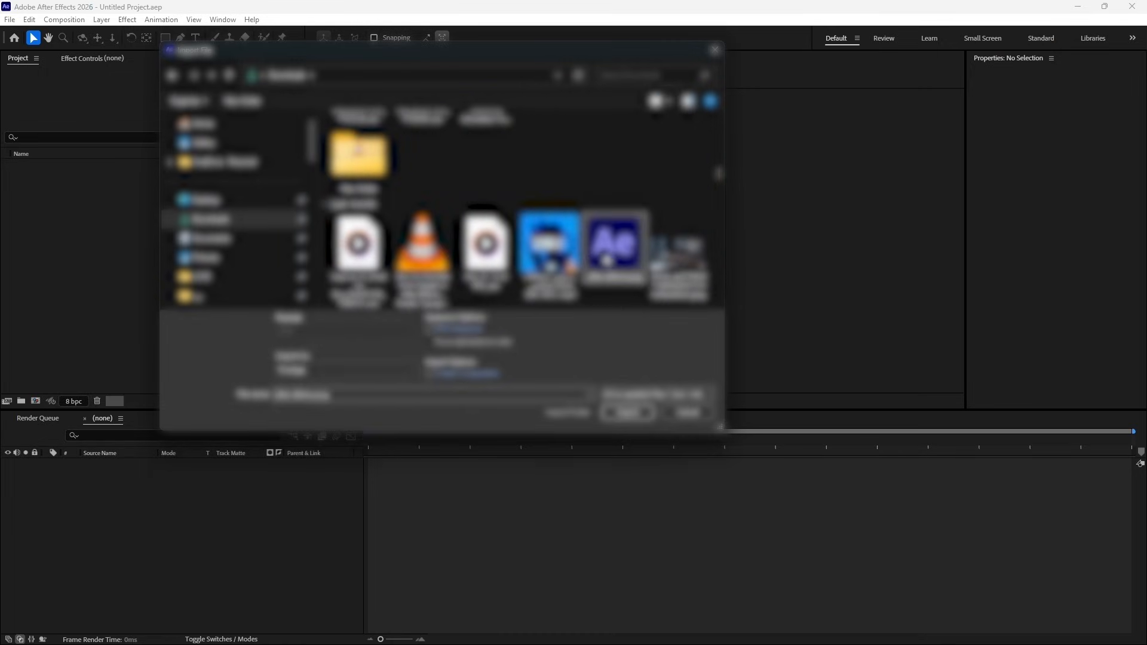
click(630, 420)
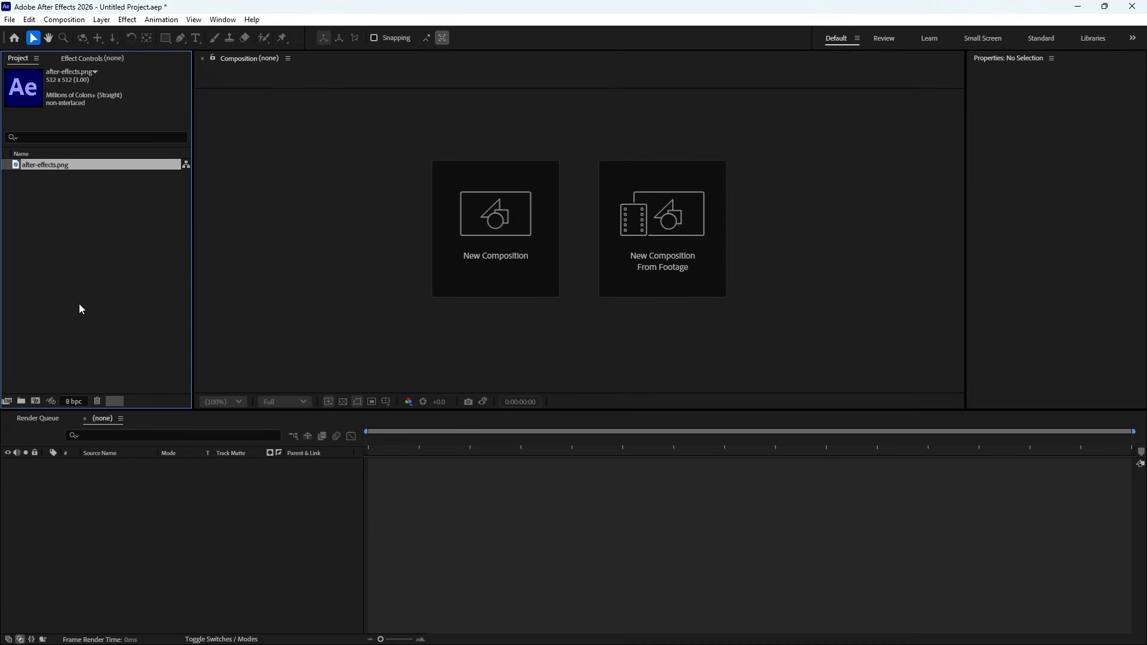
- Create a composition from the imported after-effects.png by placing it in the empty timeline, and clear the project item selection
click(86, 251)
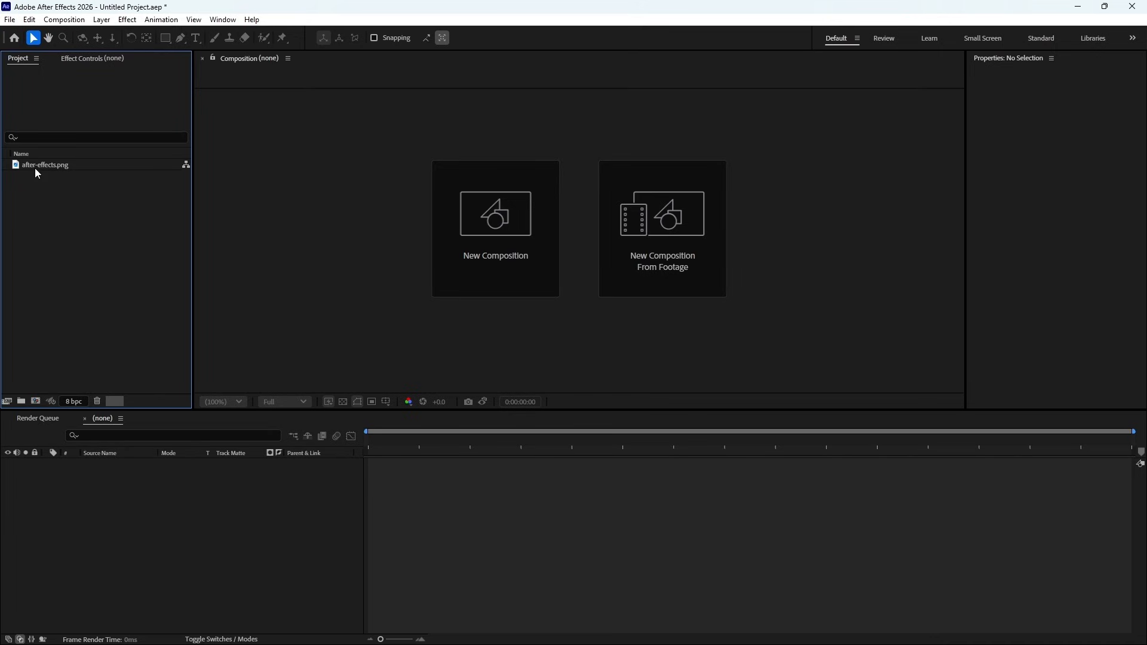
drag(36, 169, 196, 503)
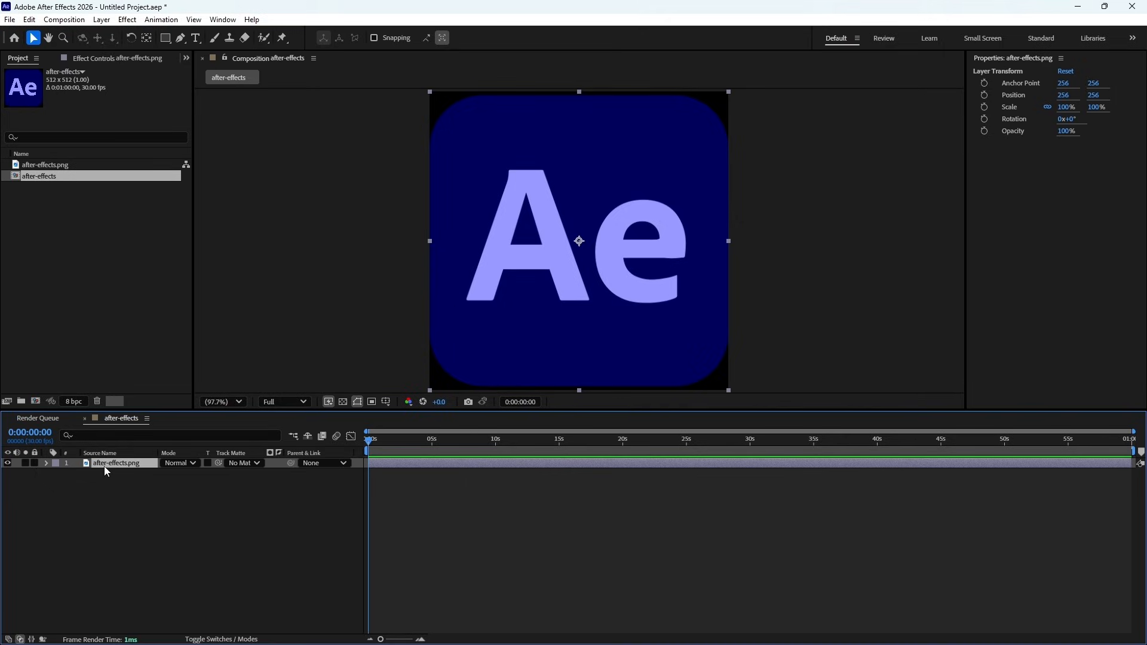
mouse_move(43, 180)
mouse_down()
mouse_move(109, 335)
mouse_move(151, 508)
mouse_move(145, 475)
mouse_move(257, 401)
mouse_move(473, 402)
mouse_move(452, 374)
mouse_move(489, 294)
mouse_move(228, 307)
mouse_move(47, 183)
mouse_move(75, 192)
mouse_move(171, 499)
mouse_move(140, 493)
mouse_move(182, 501)
mouse_move(598, 297)
mouse_move(594, 205)
mouse_move(584, 289)
mouse_move(363, 326)
mouse_move(63, 262)
mouse_move(55, 183)
mouse_move(55, 197)
mouse_up()
click(54, 205)
click(60, 220)
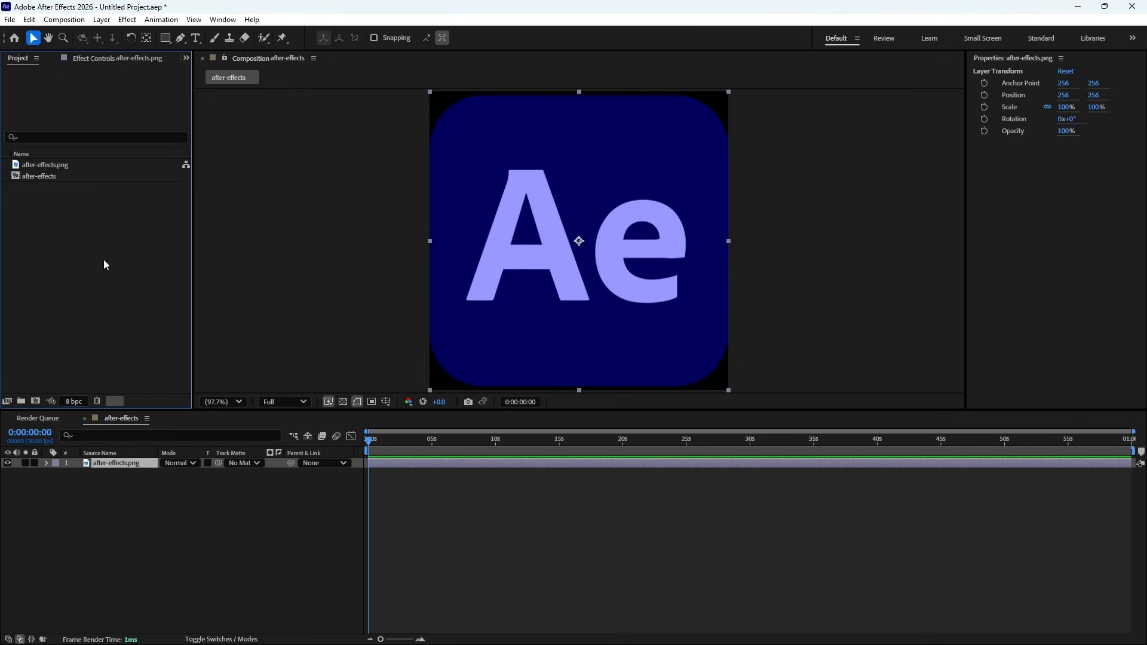
- Start a new composition and name it "First Animation"
click(64, 19)
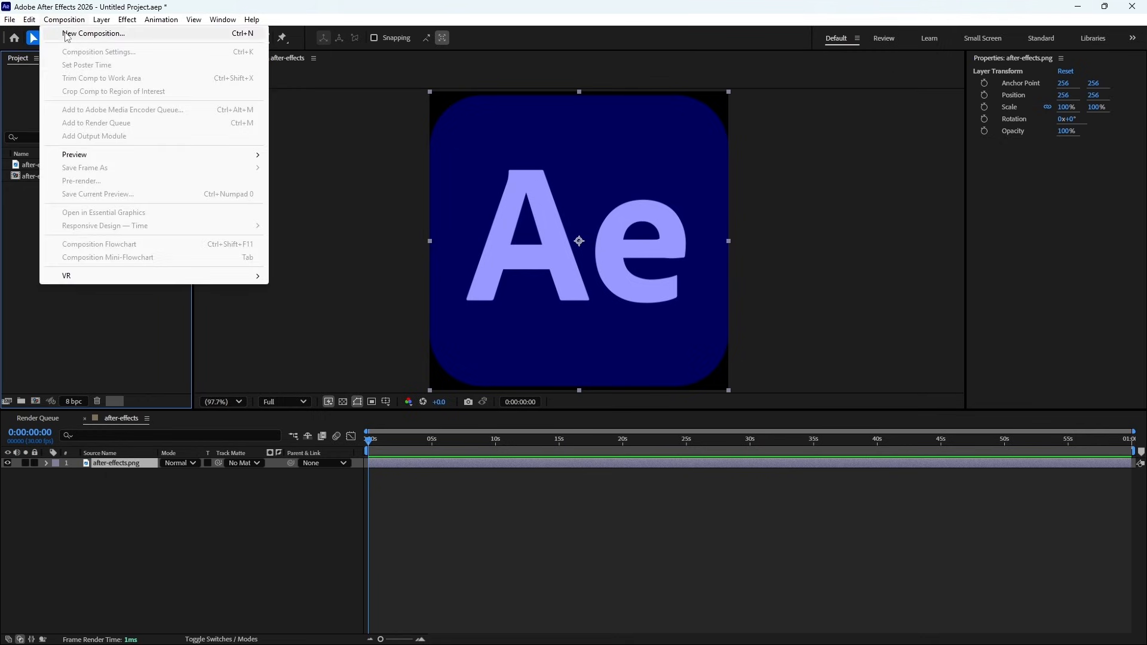
click(66, 33)
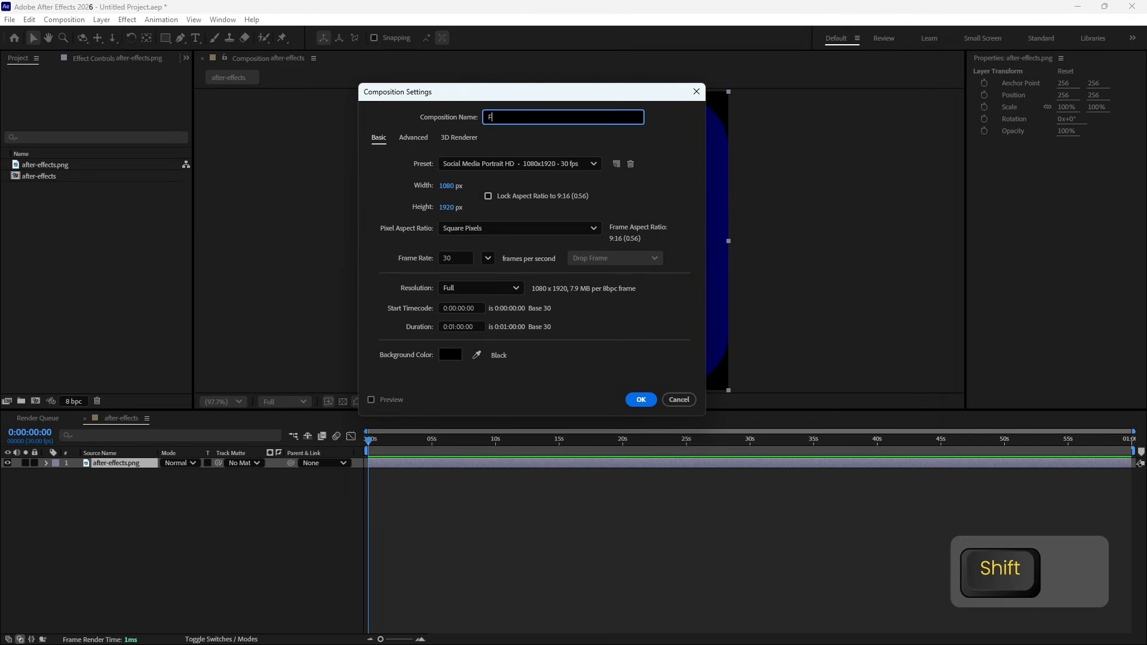
text(First)
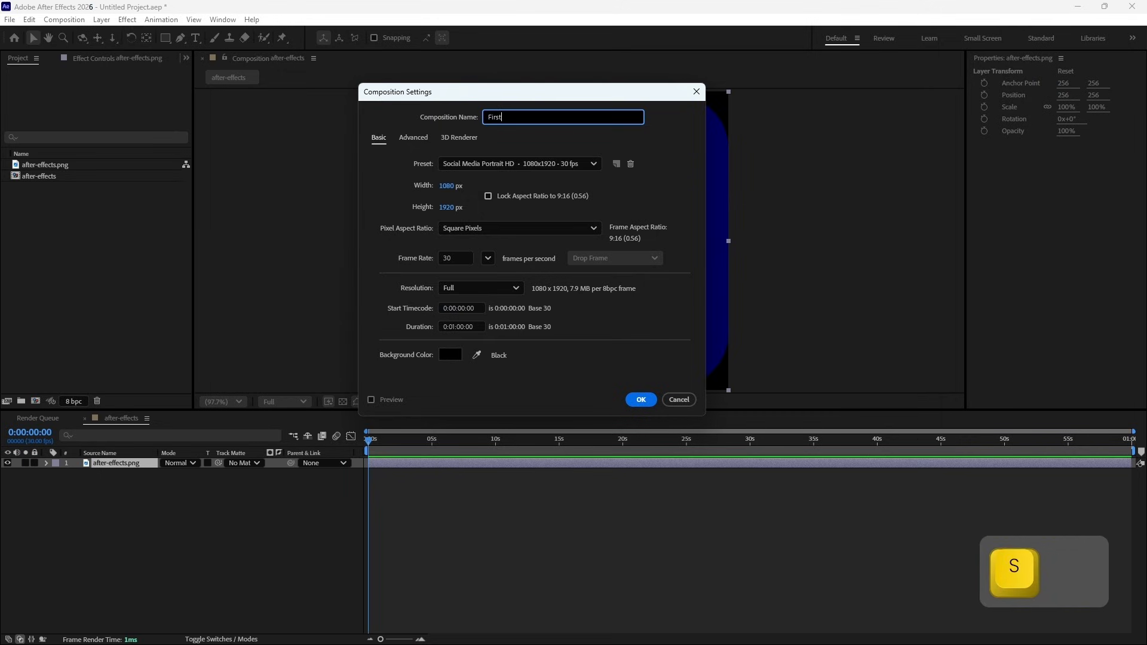
text( Animation)
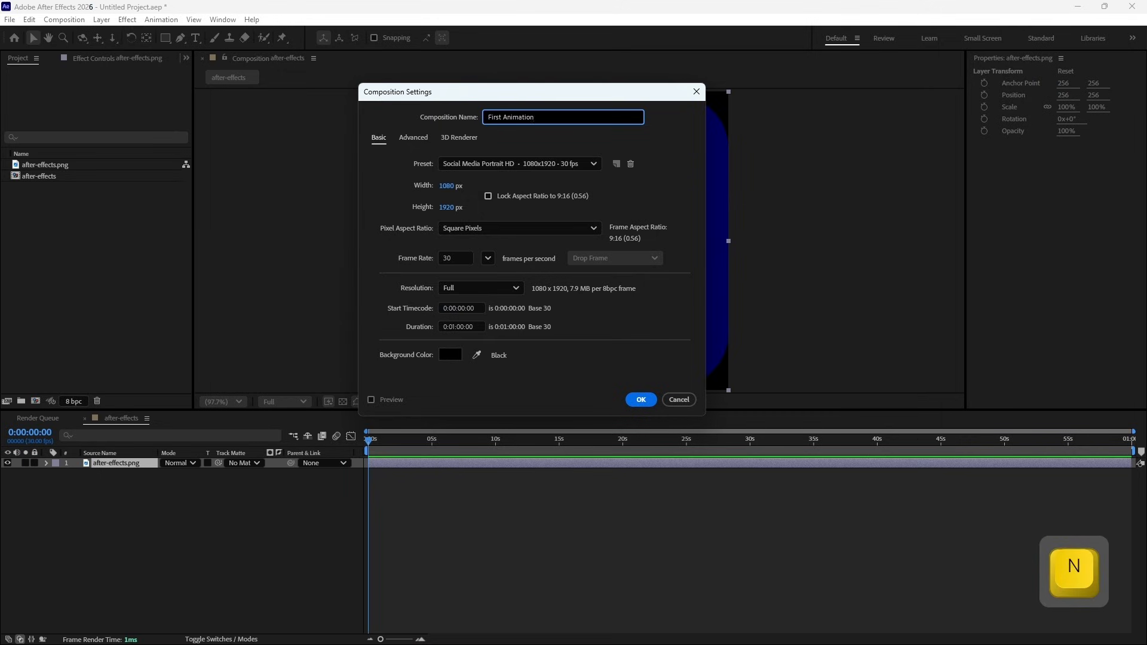
click(628, 141)
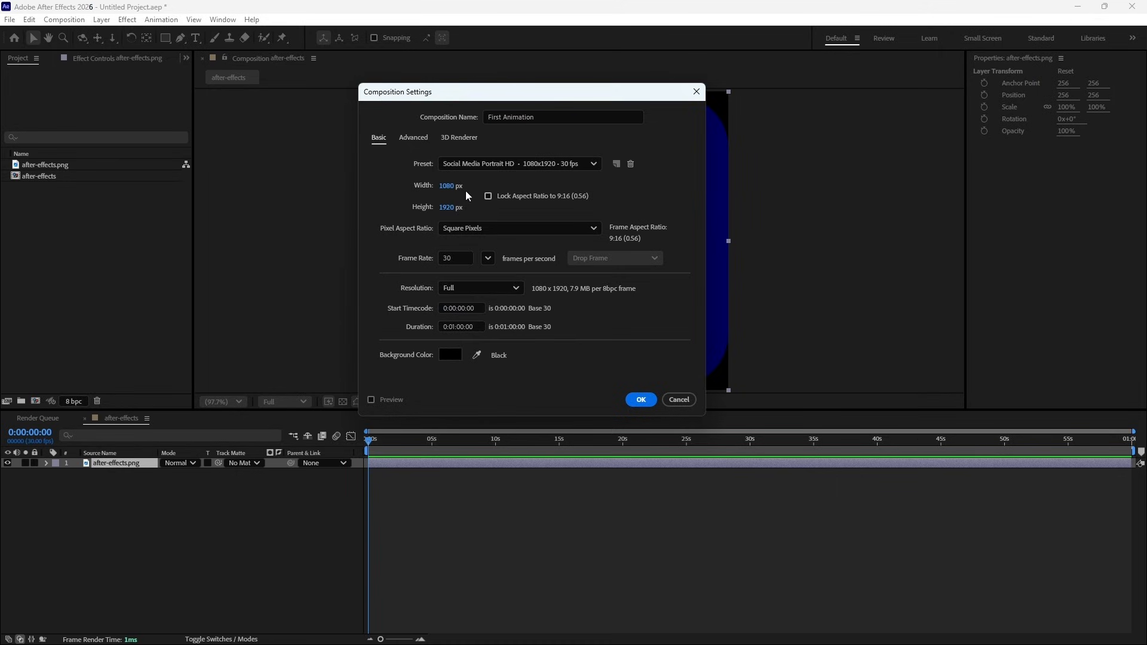
- Set the new composition's width to 1920 px and height to 1080 px
click(447, 186)
text(1920)
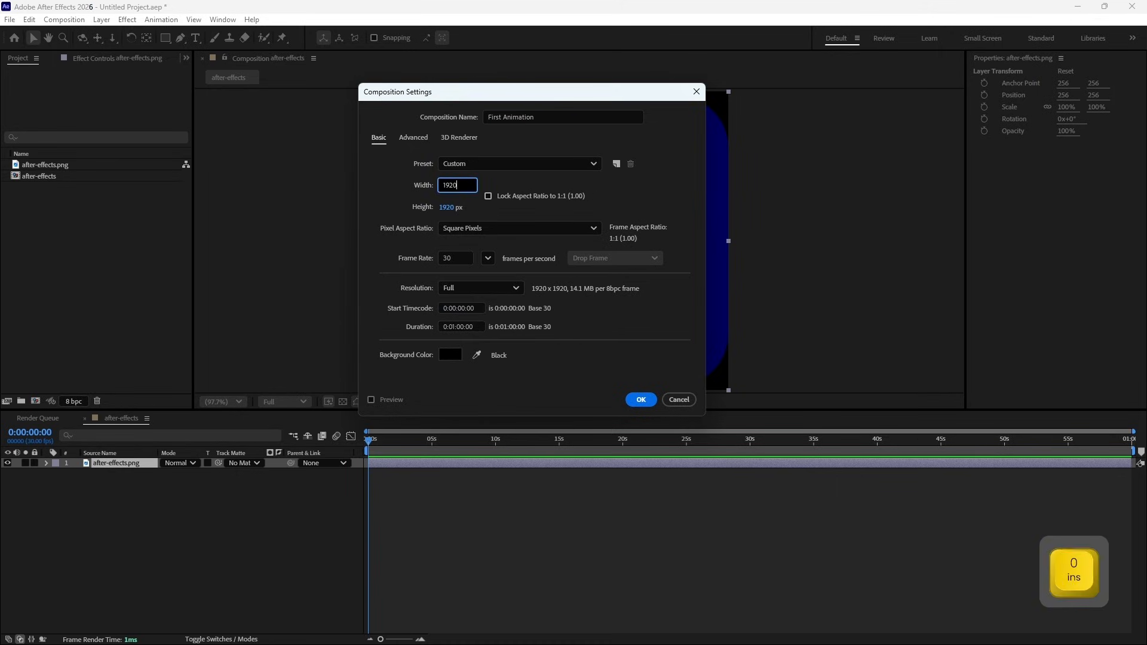
key(Tab)
text(1080)
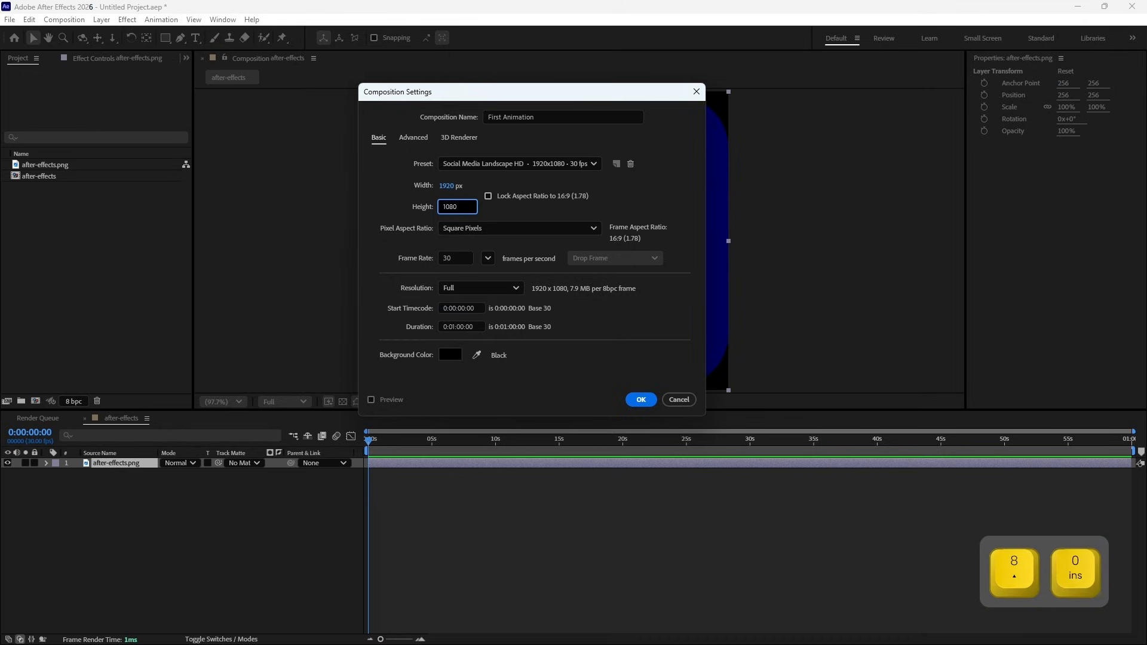
click(546, 210)
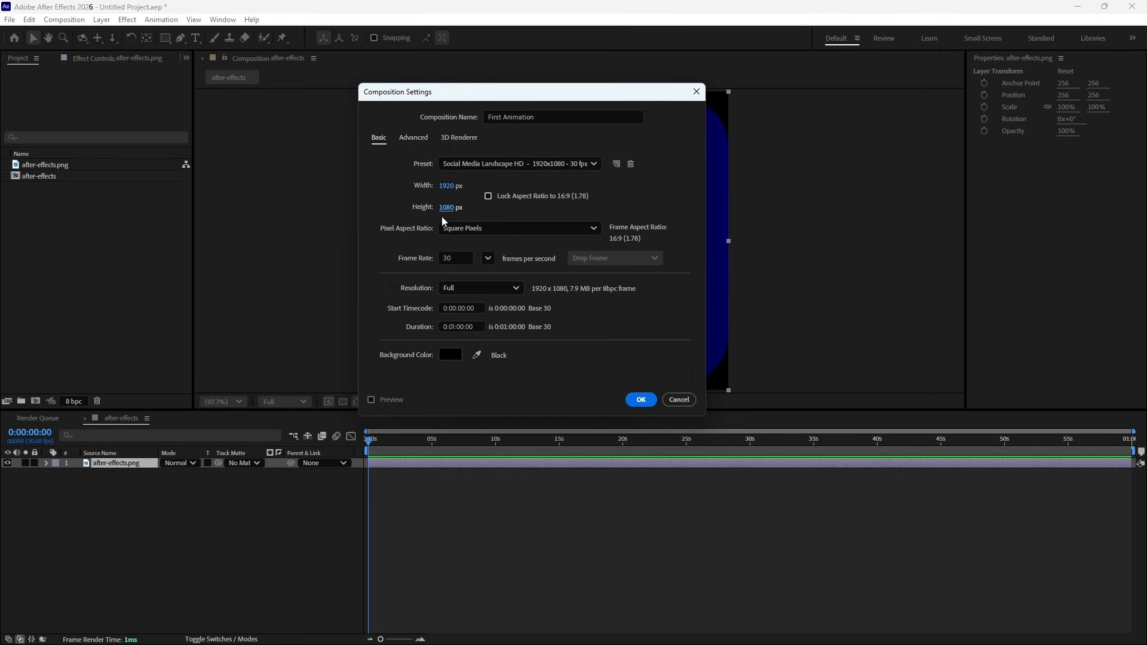
- Try scaling the frame to 2062 px wide with the aspect ratio locked, and widen it to 2467 px with the ratio unlocked
click(488, 198)
click(489, 198)
click(488, 199)
drag(452, 190, 534, 186)
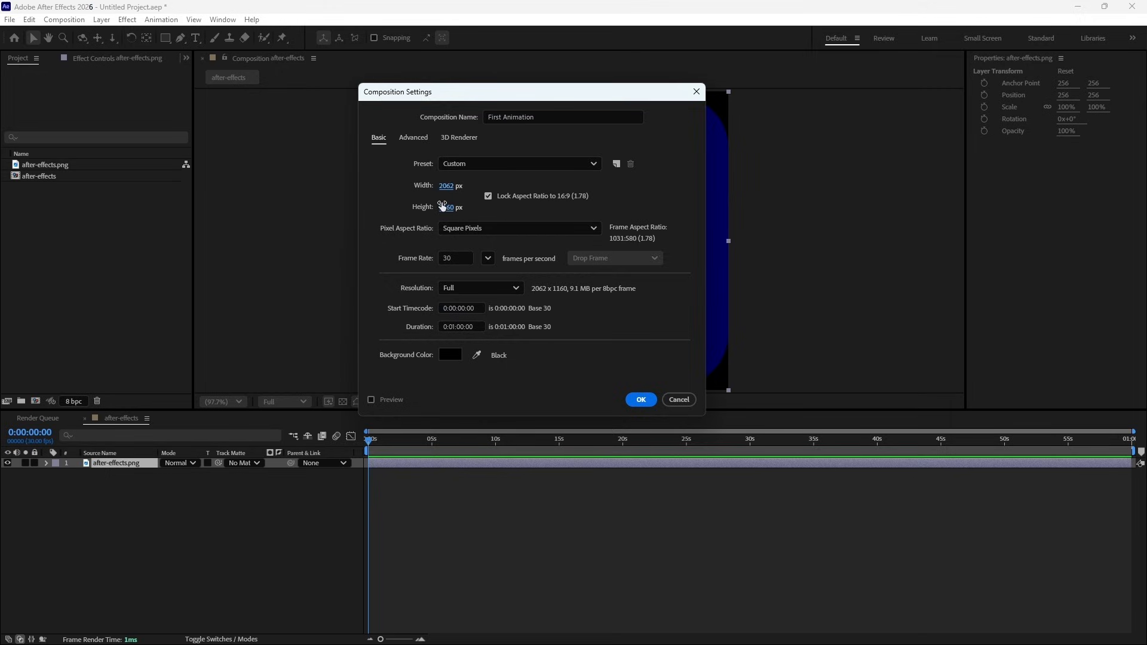
click(488, 196)
drag(451, 186, 687, 184)
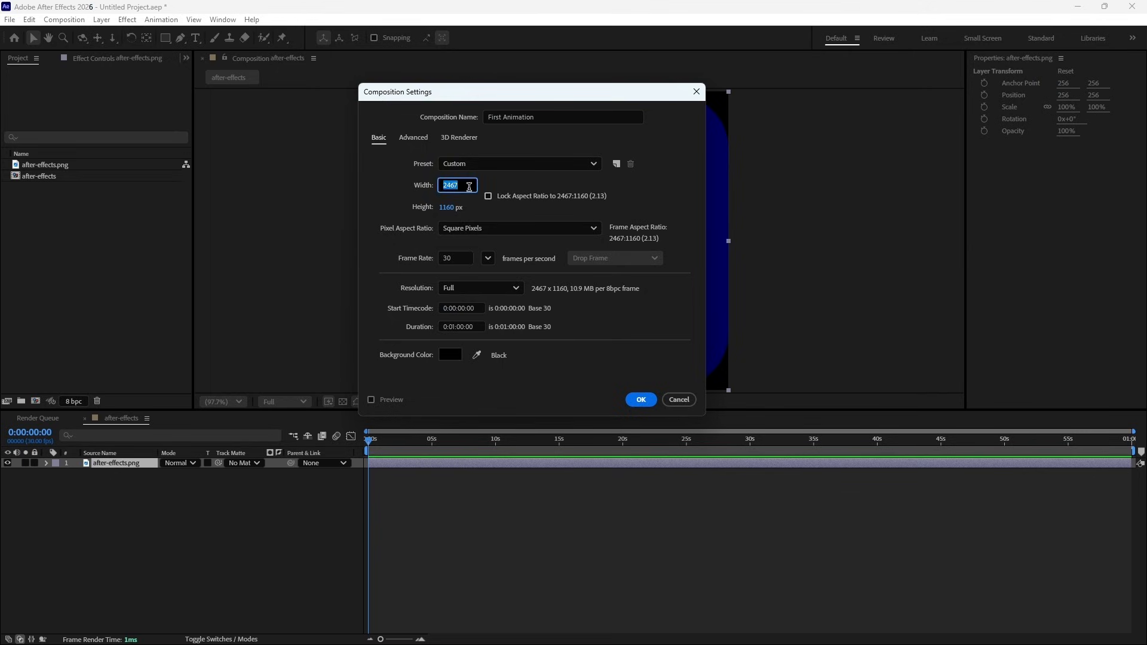
- Restore the frame size to 1920 px wide by 1080 px high
text(1920)
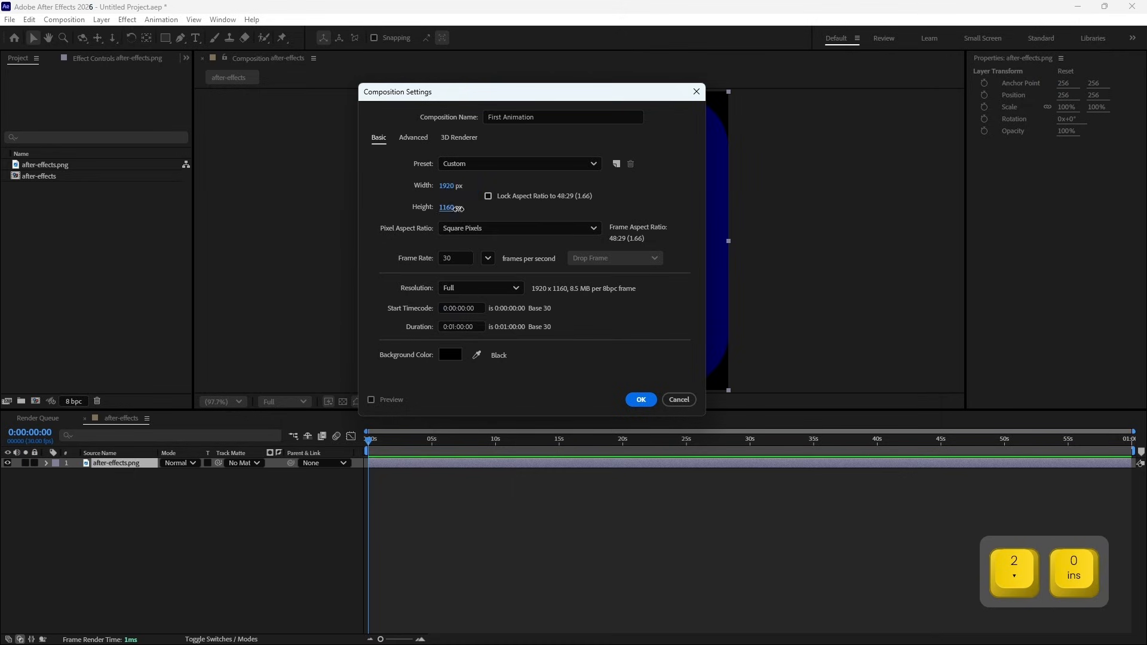
click(458, 208)
text(1080)
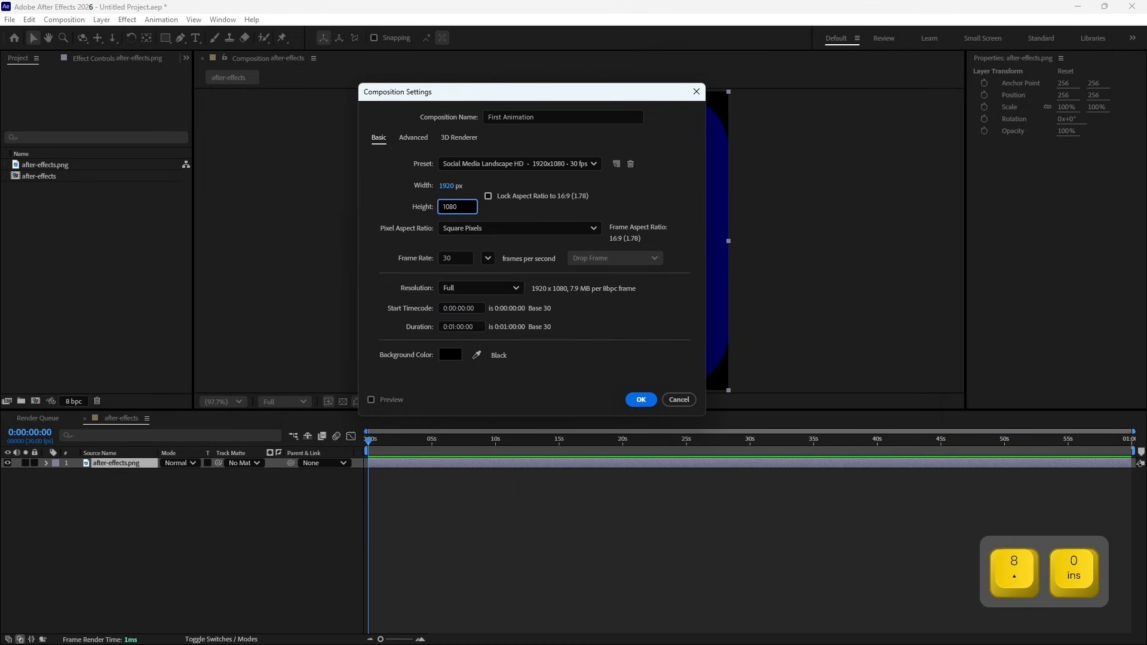
click(504, 210)
- Switch to the Custom preset, save it as a new preset named with the owner's first name plus "1080P Preset", and check the preset list
click(521, 164)
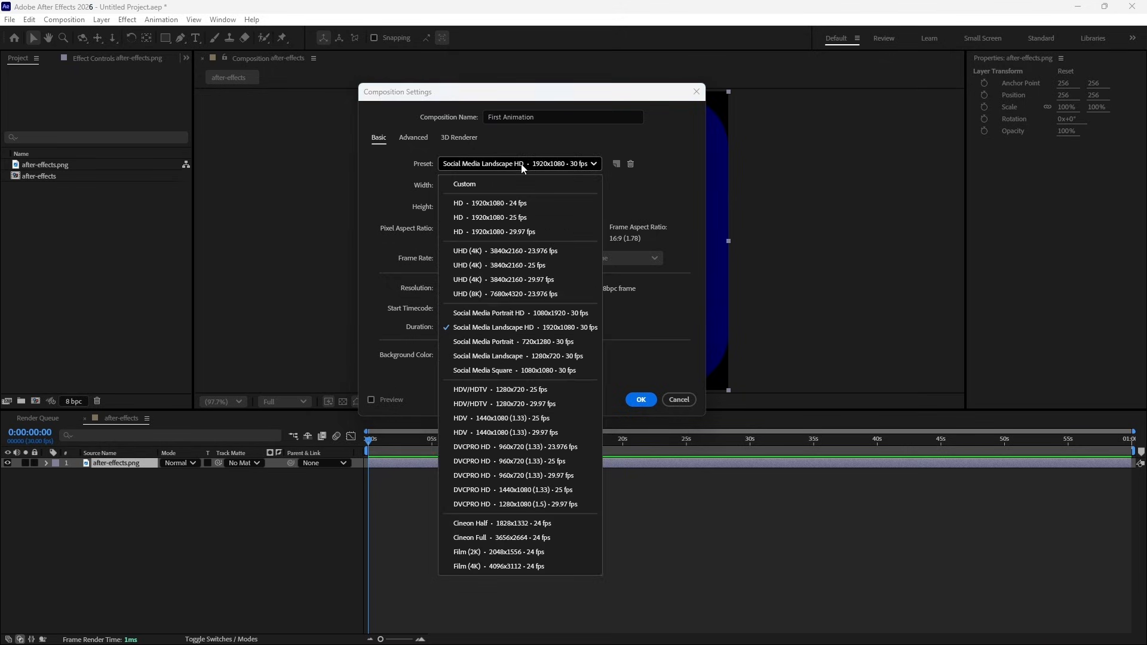
click(482, 186)
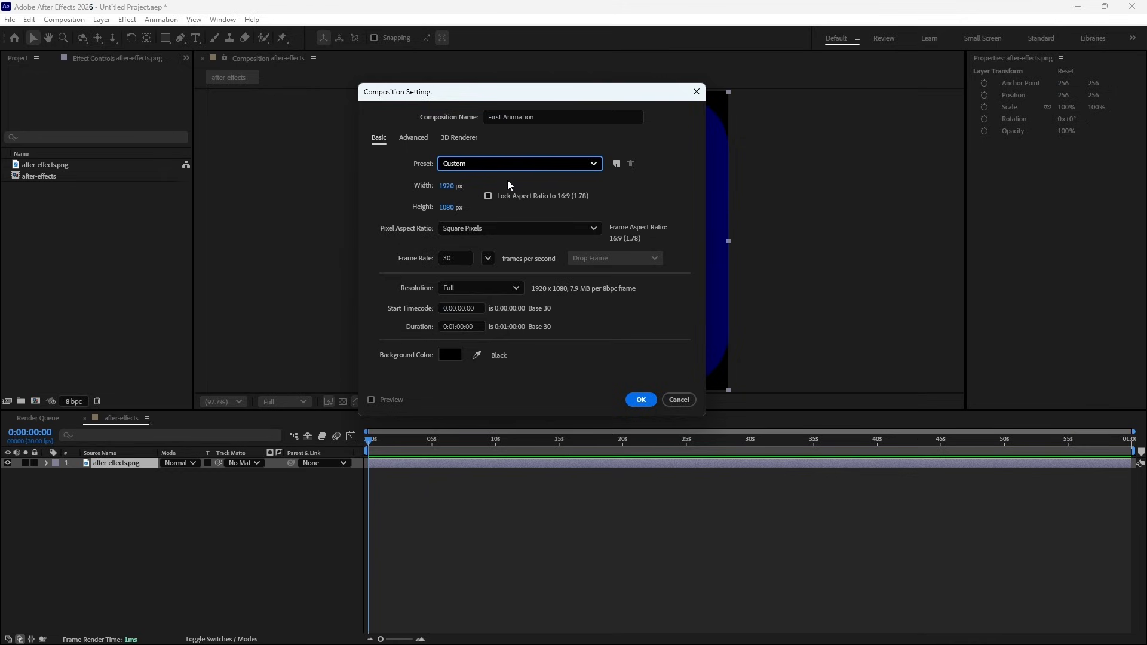
click(616, 165)
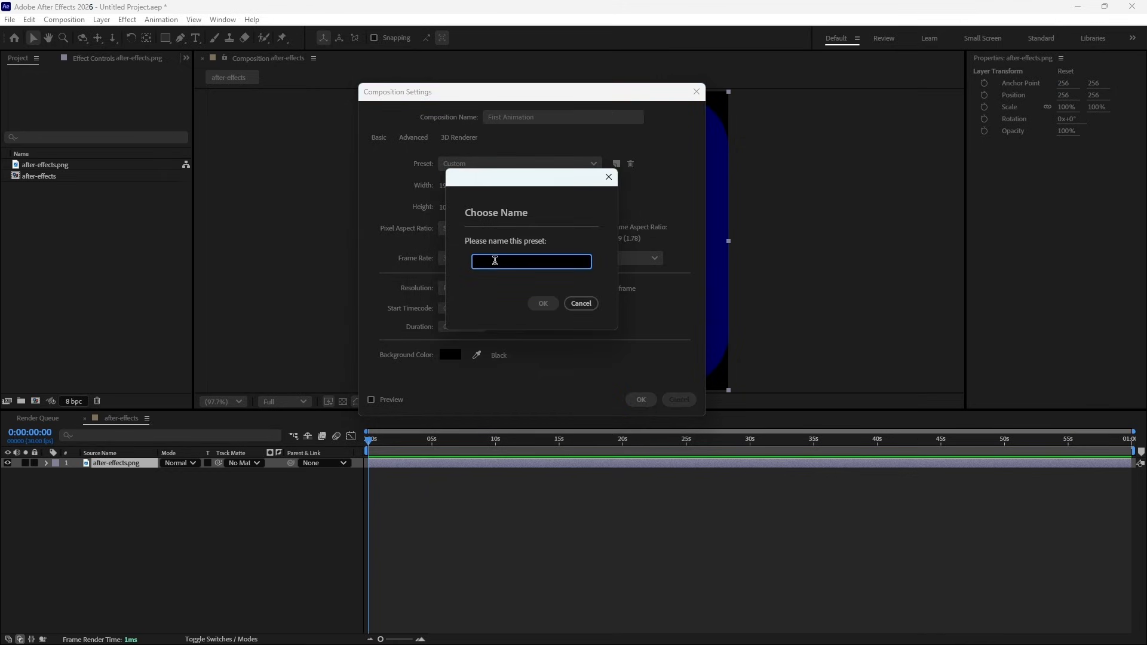
text(T)
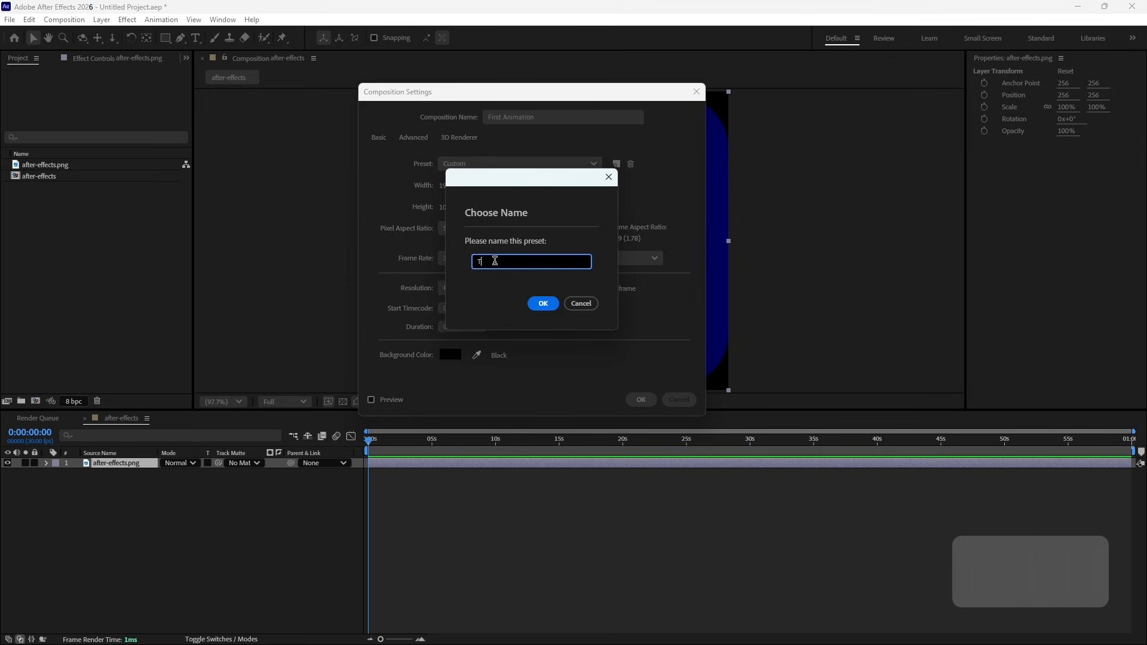
text(oms 1080)
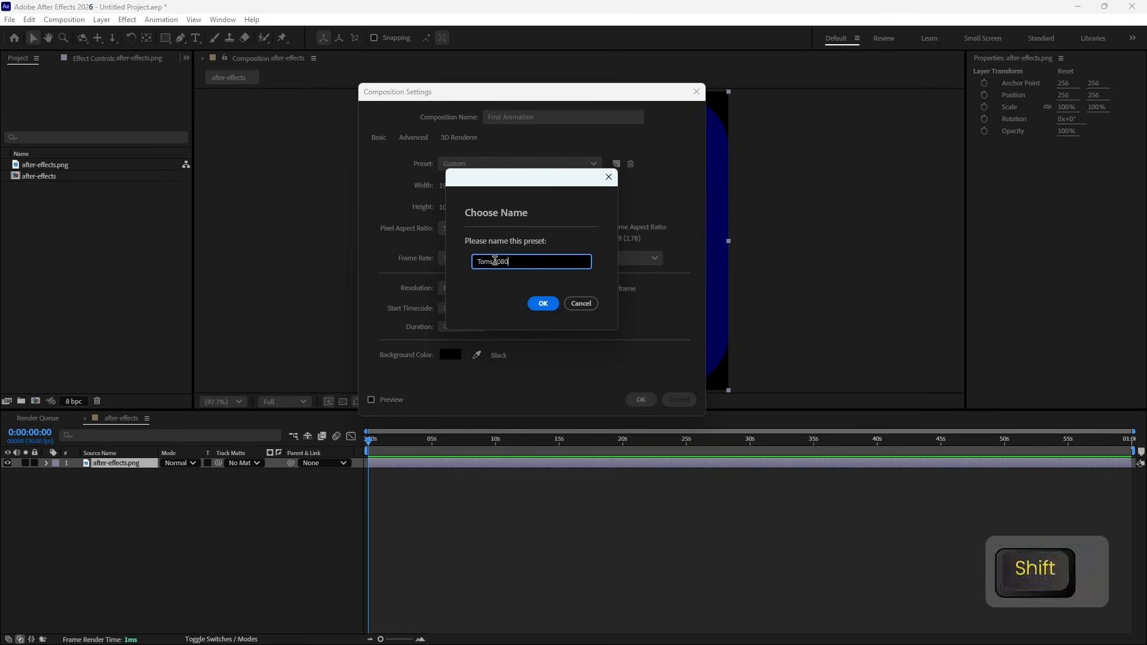
text(P Preset)
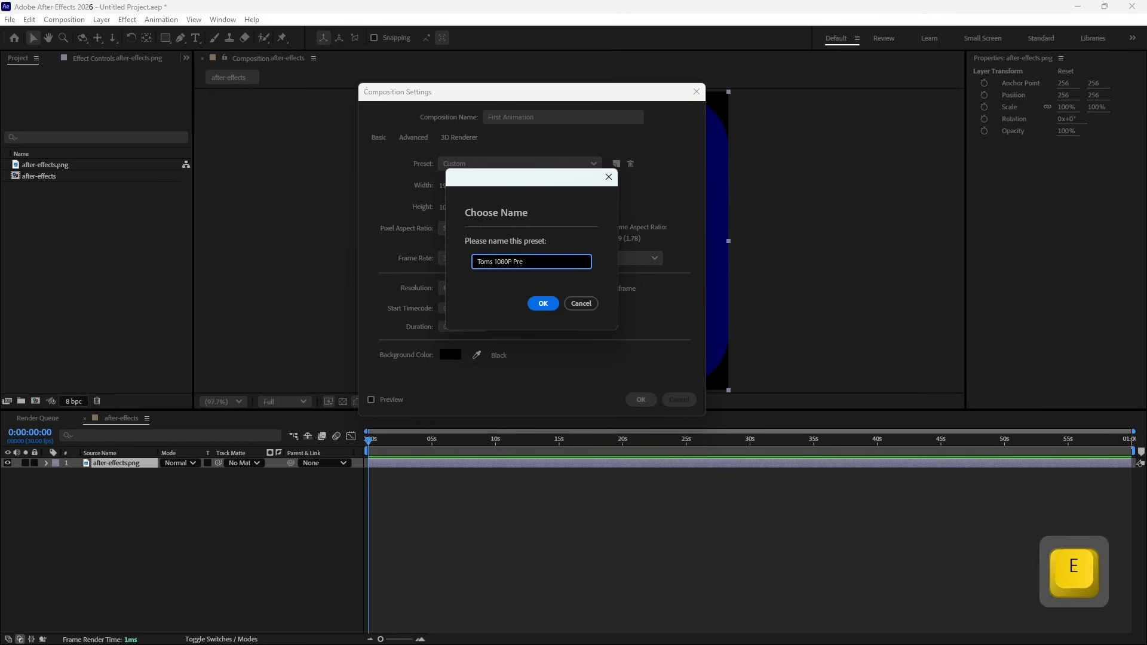
click(541, 303)
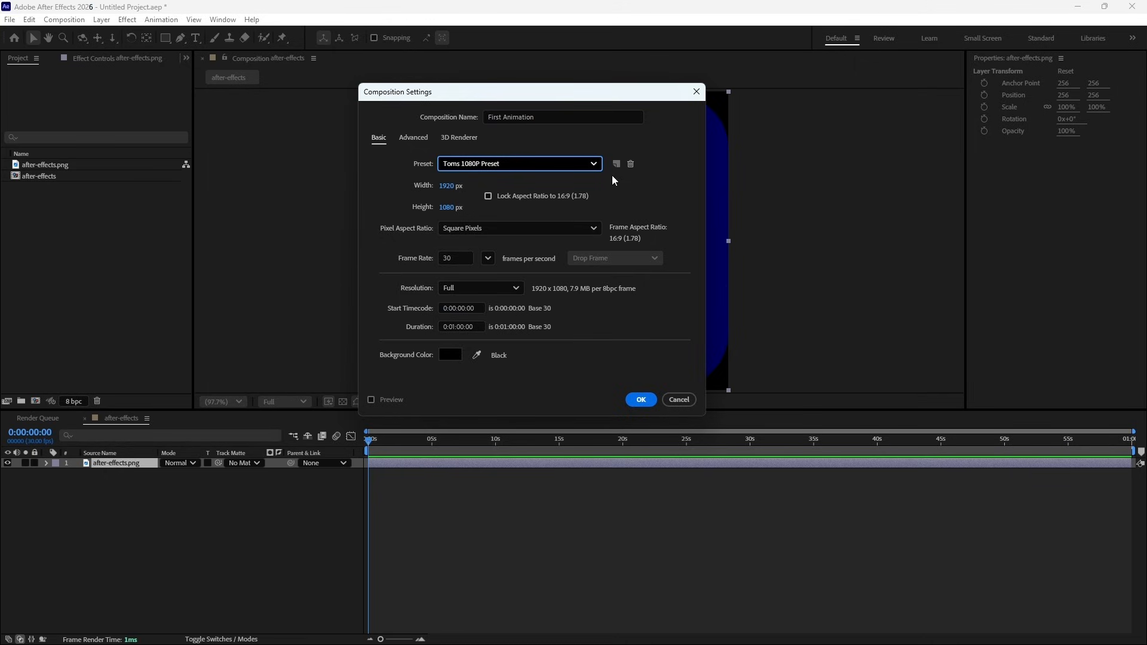
click(515, 164)
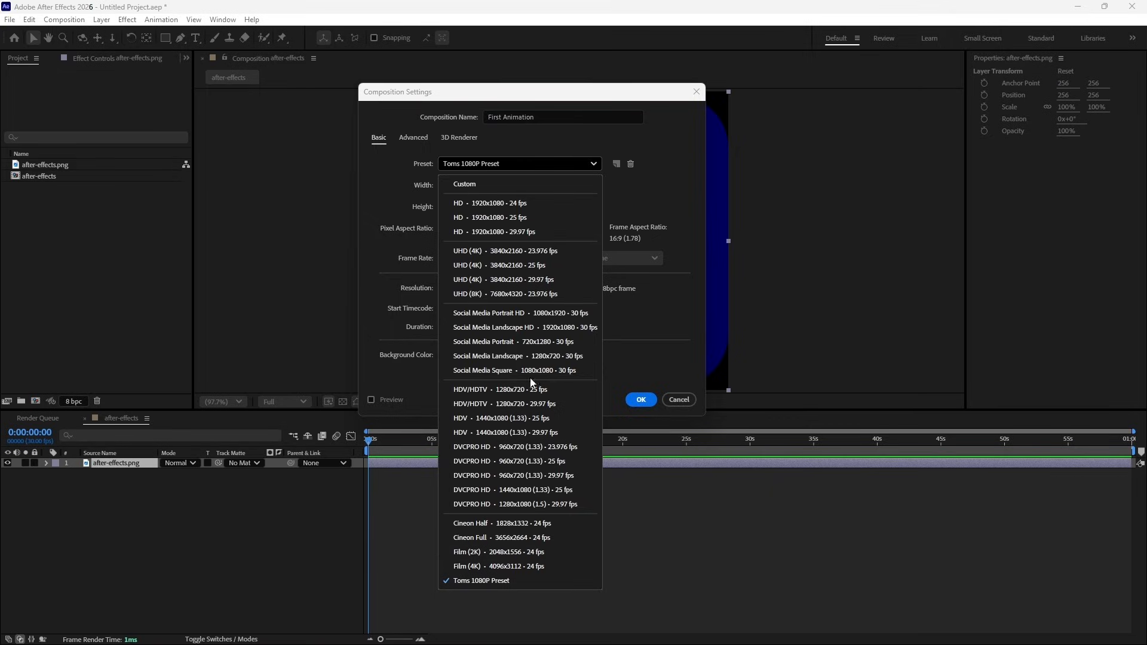
click(625, 288)
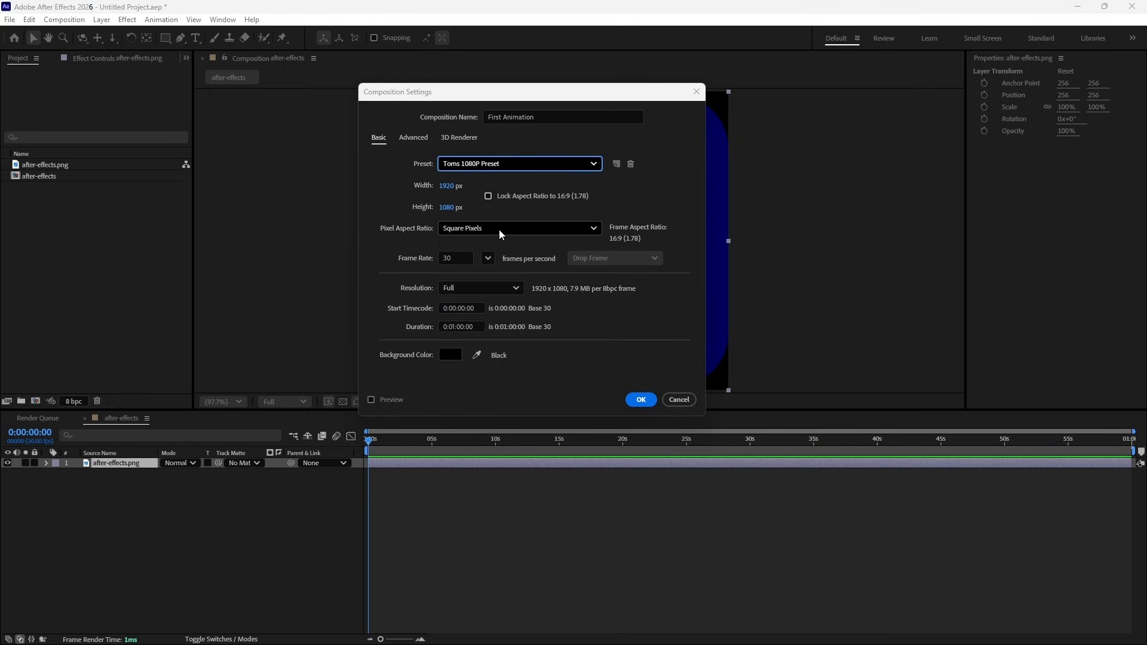
- Set the composition's frame rate to 23.976 frames per second
click(443, 261)
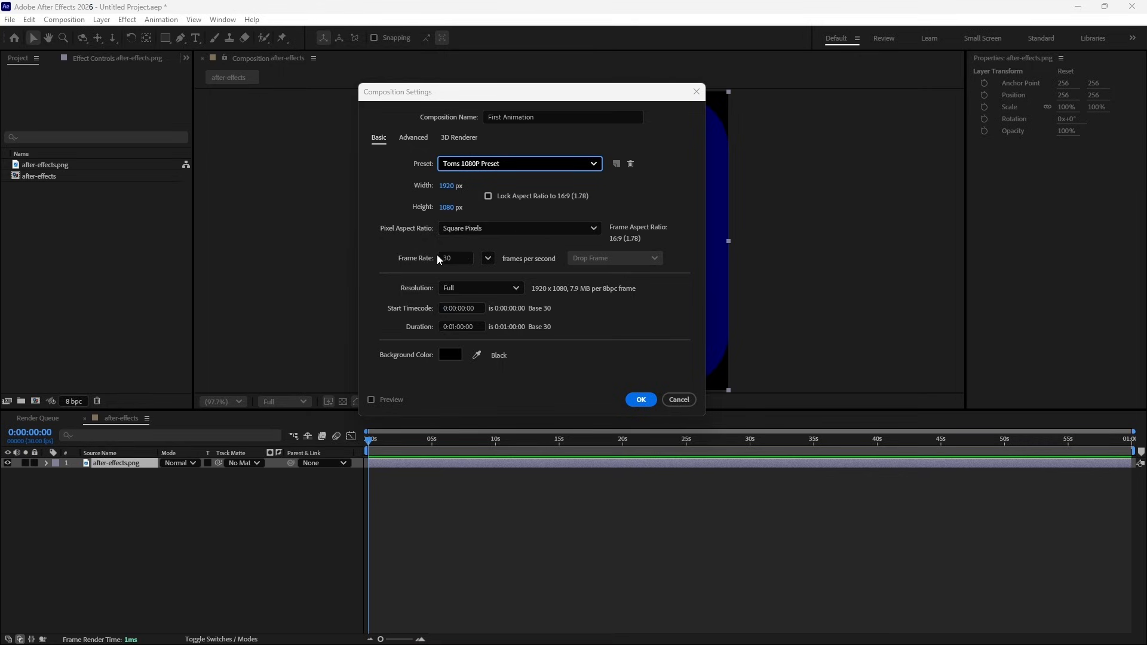
click(488, 258)
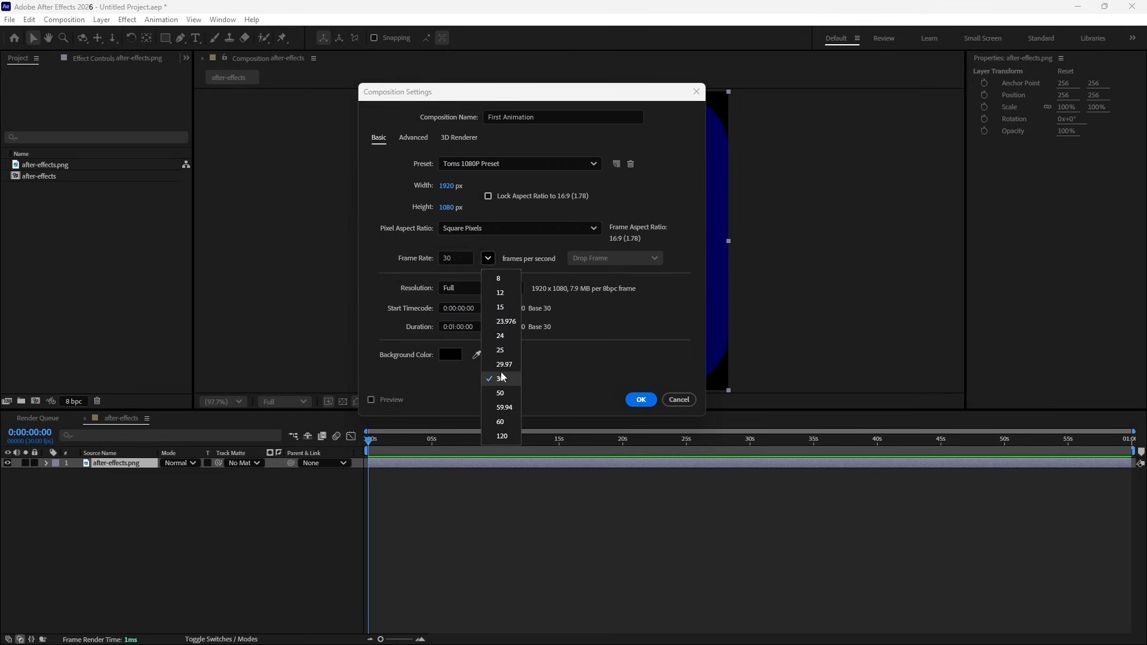
click(494, 322)
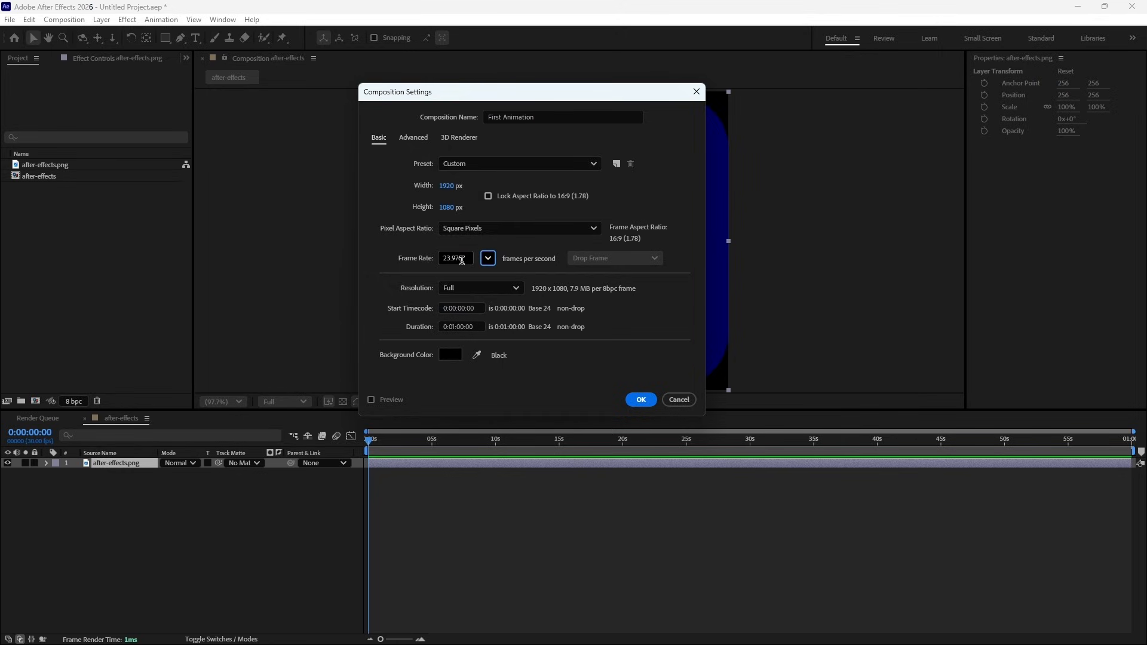
- Set the composition's duration to 30 seconds and create the composition
click(463, 325)
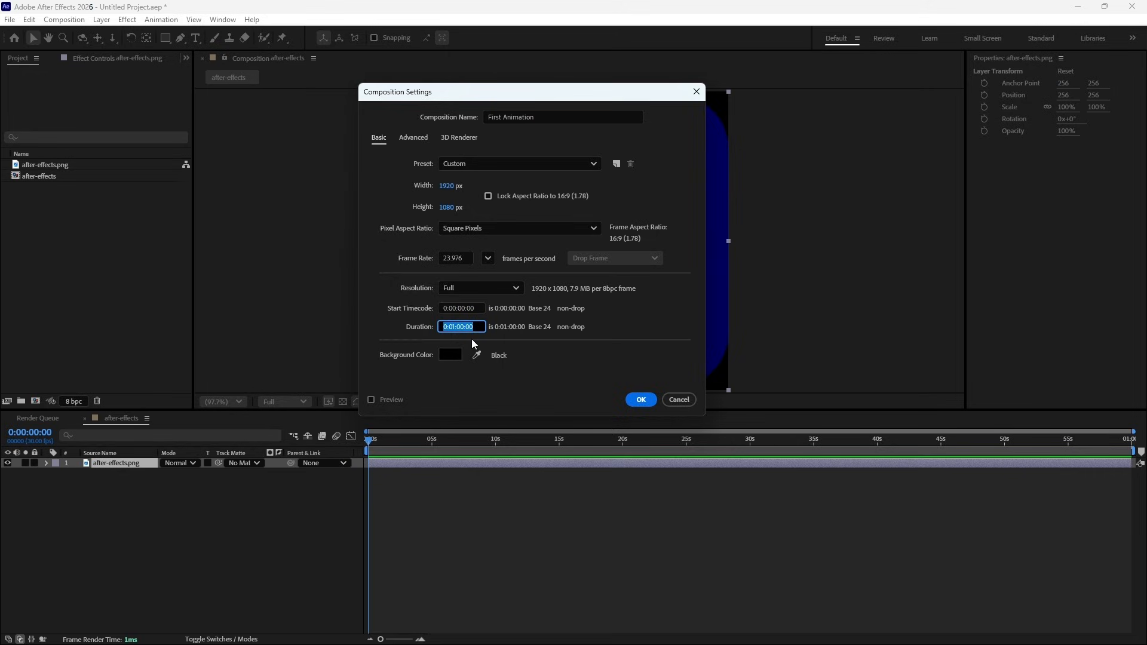
text(30)
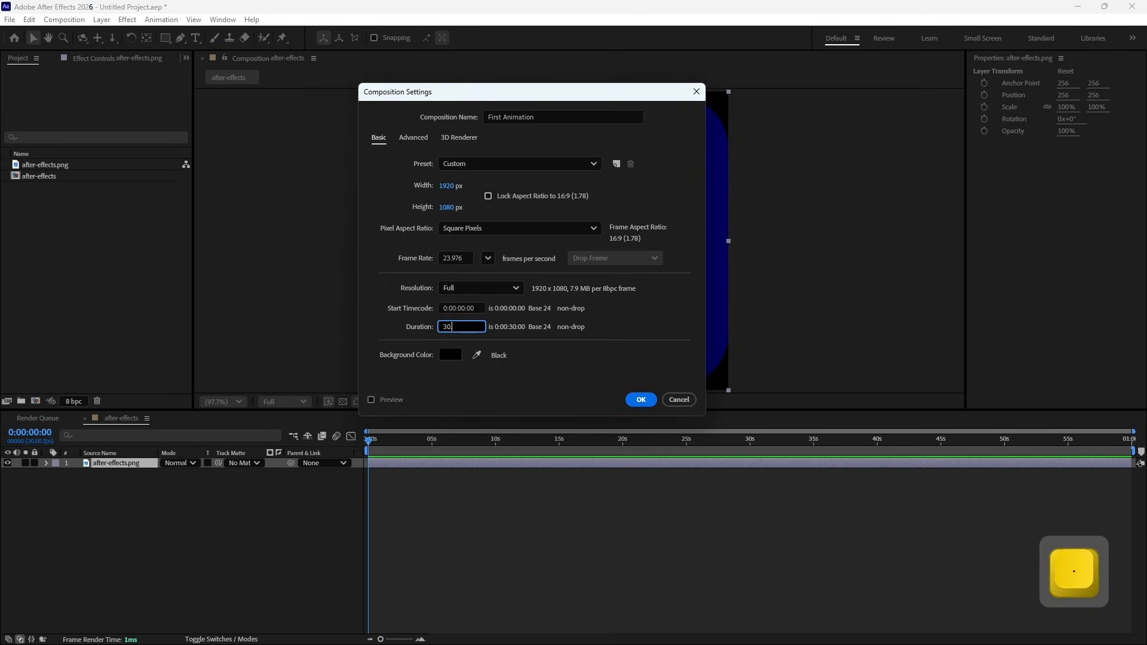
text(.)
click(642, 399)
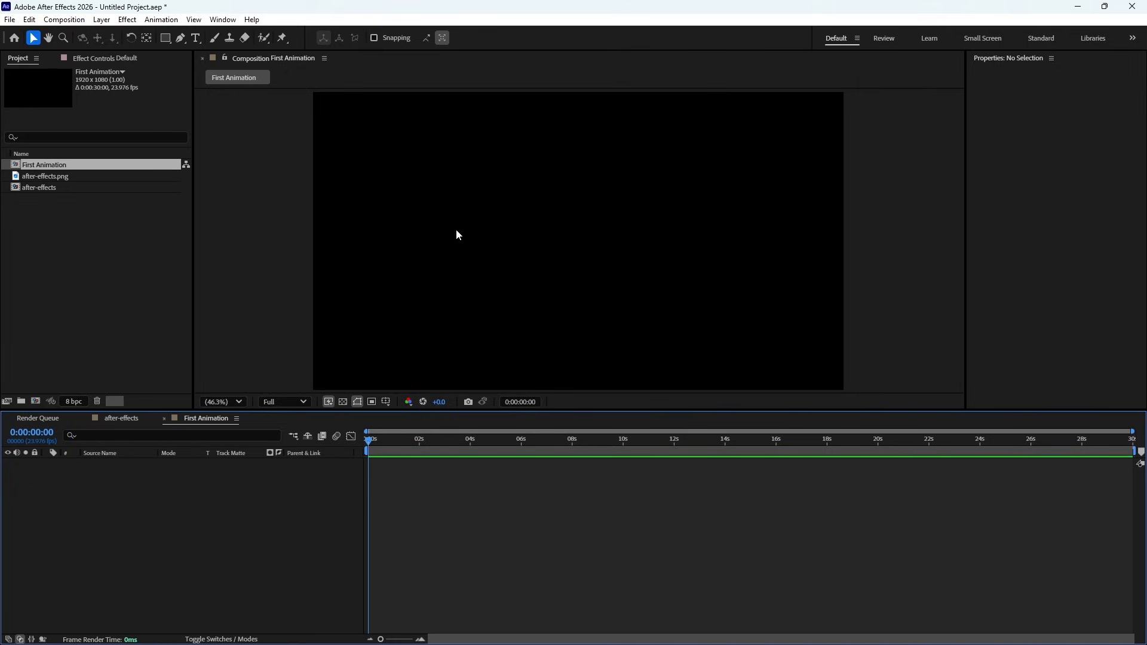
- Fit the composition preview to its viewer and add after-effects.png as a layer in the First Animation timeline
scroll(489, 252, down, 4)
scroll(607, 263, up, 4)
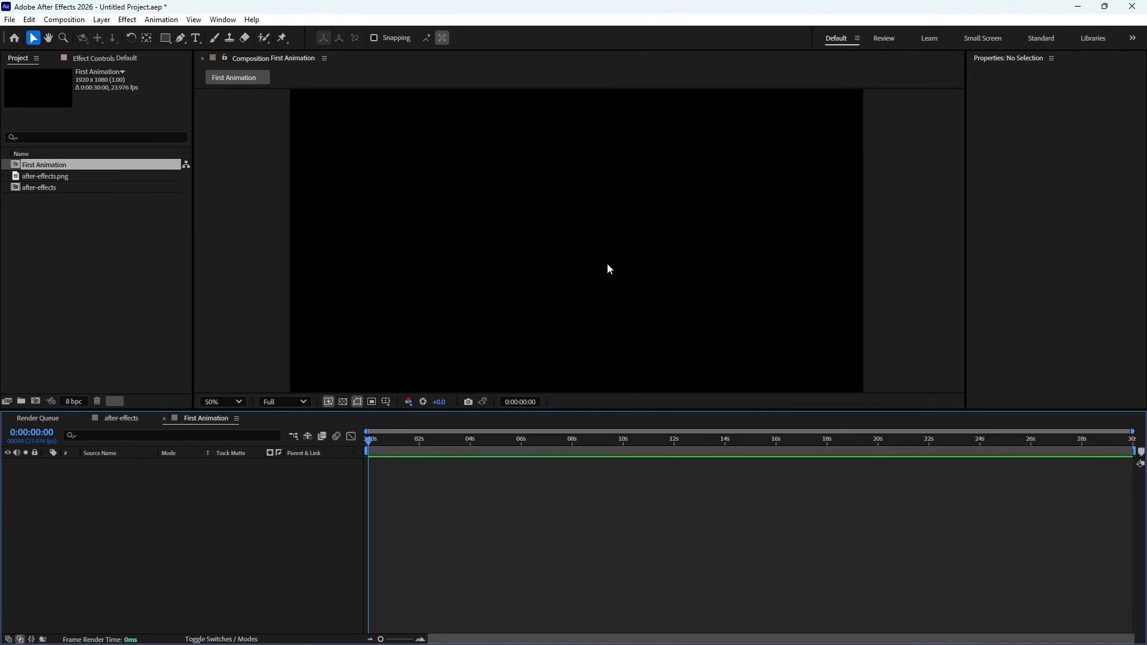
scroll(587, 256, down, 2)
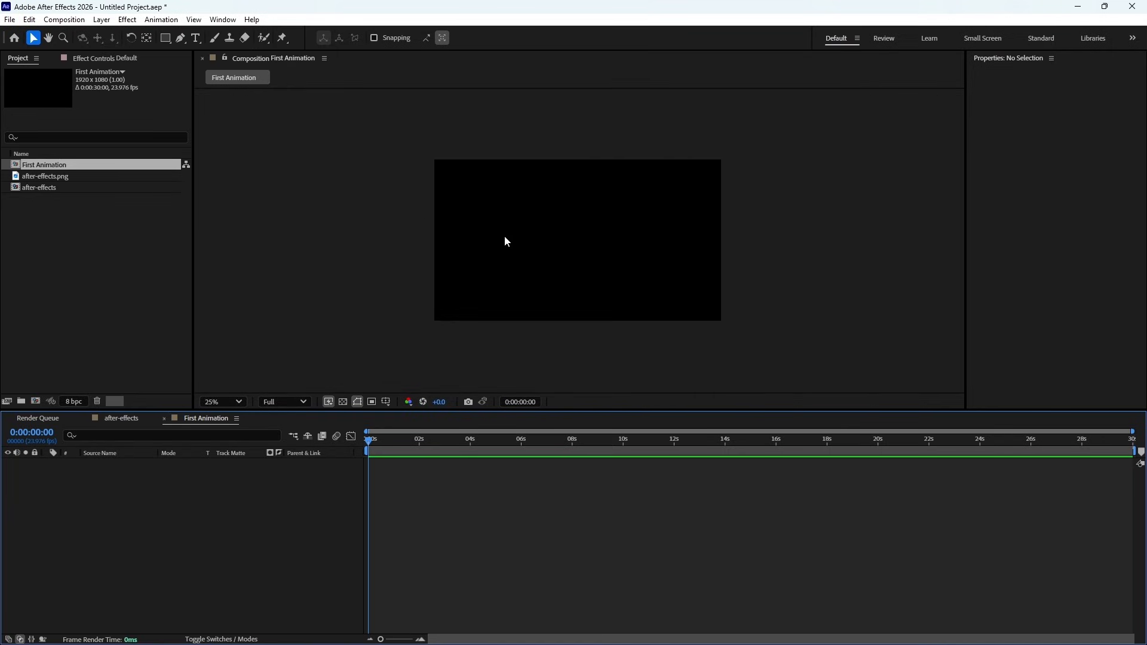
click(226, 402)
click(233, 172)
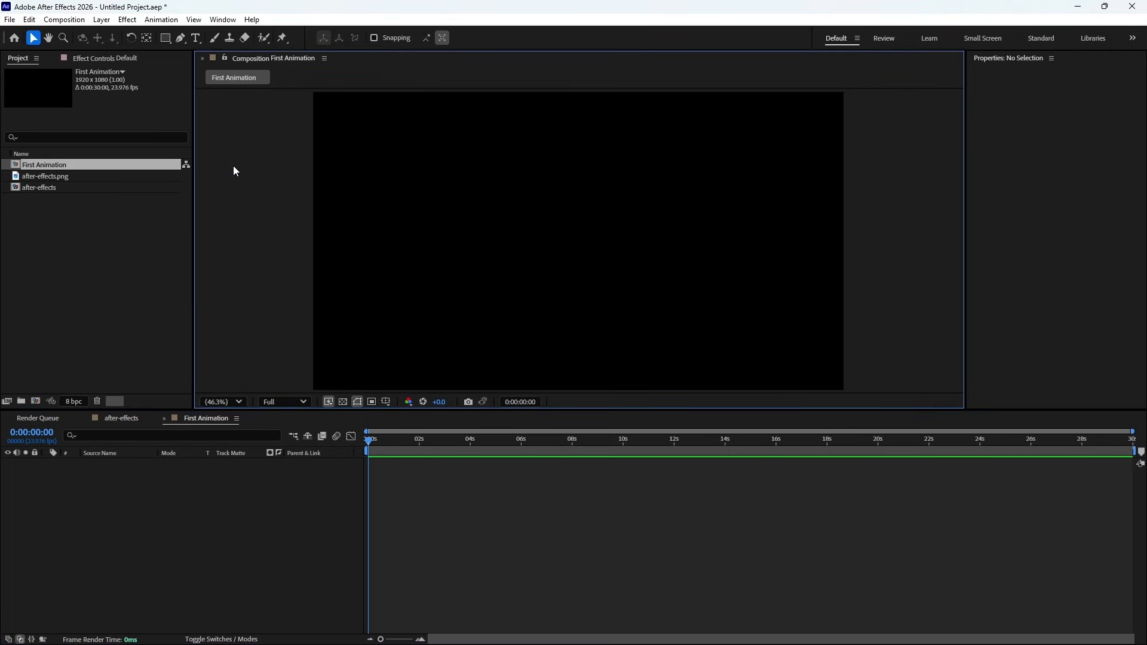
click(35, 178)
drag(35, 178, 135, 497)
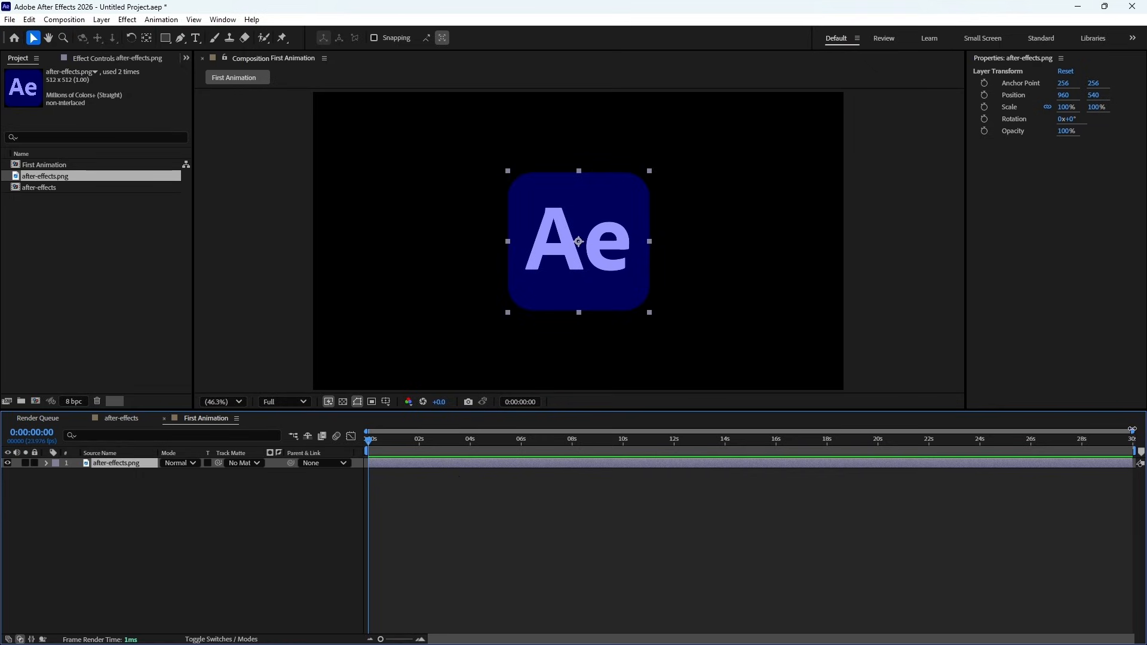
- Zoom the timeline in and back out to the whole composition, and scrub the playhead around its start
mouse_move(1133, 431)
mouse_down()
mouse_move(413, 430)
mouse_move(1133, 431)
mouse_up()
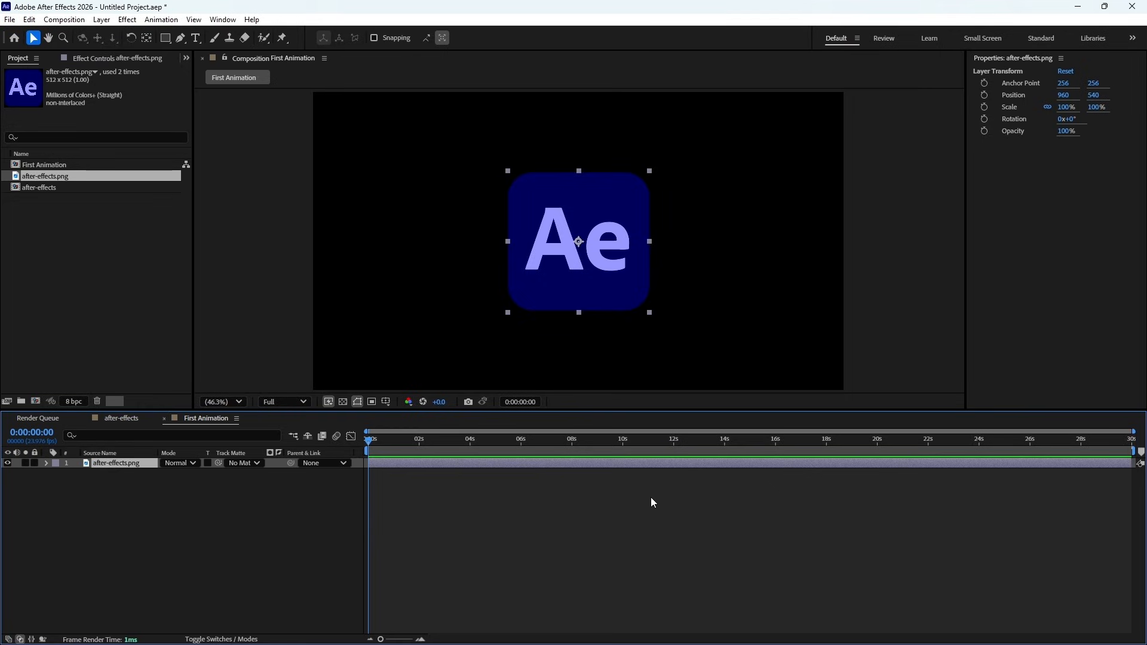
click(420, 640)
click(421, 641)
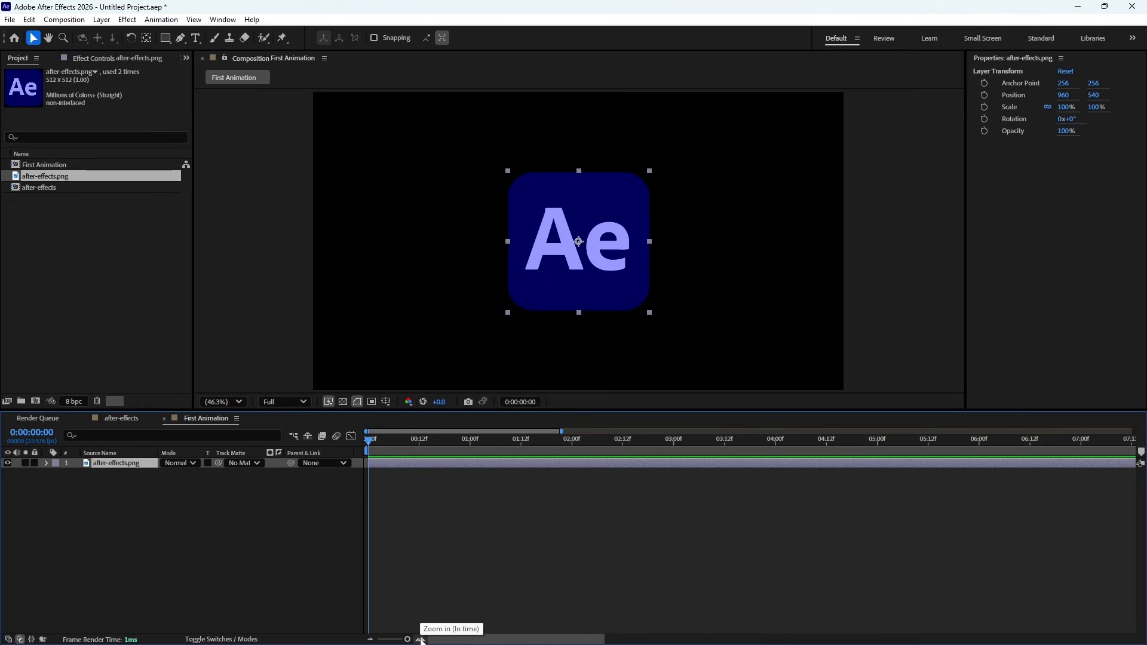
click(420, 640)
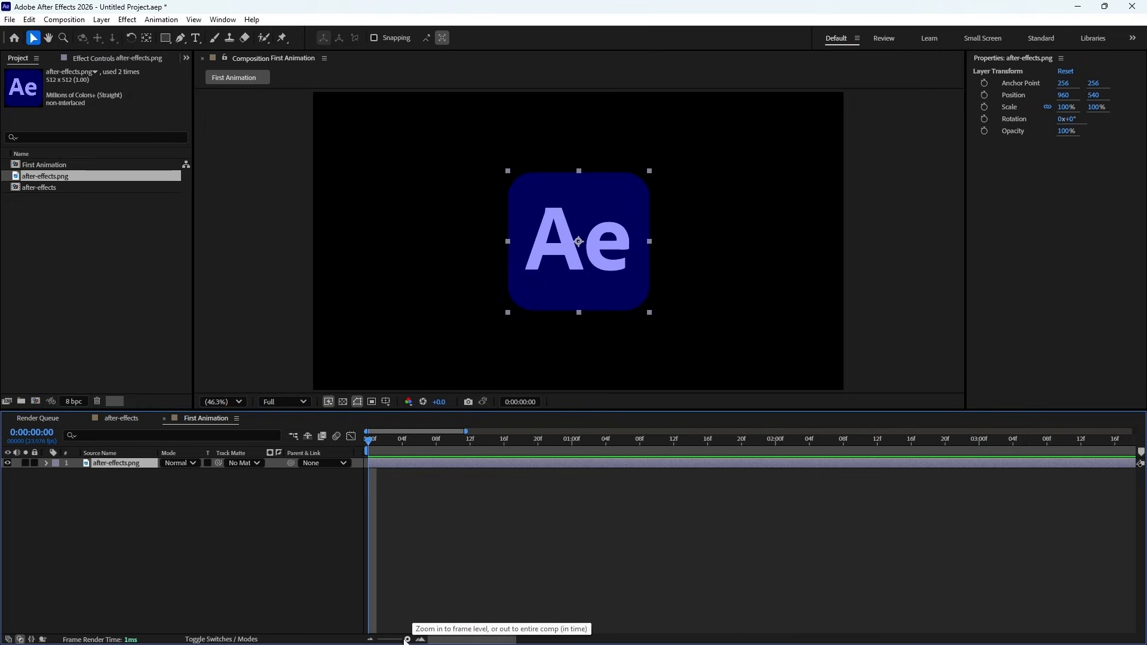
click(370, 640)
click(370, 640)
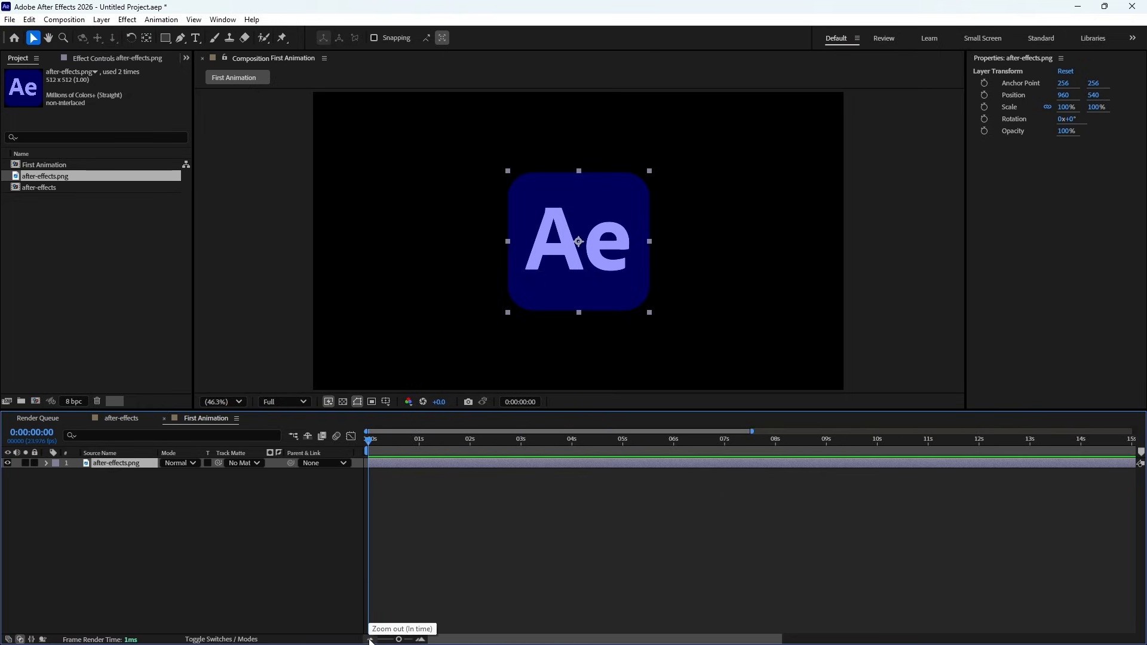
click(370, 640)
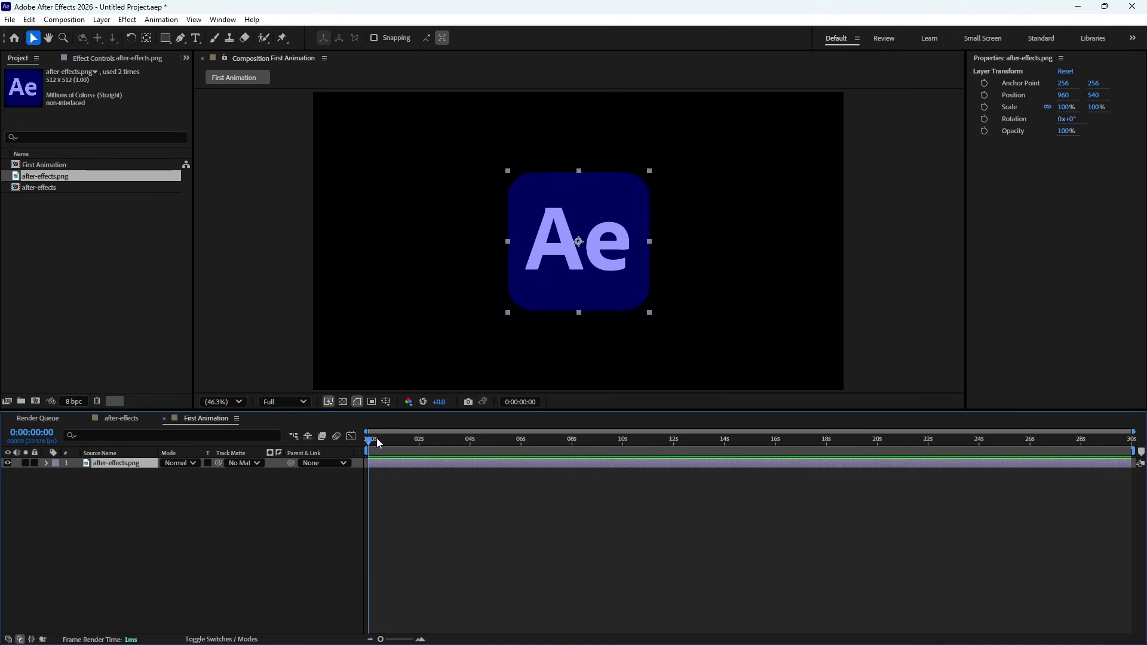
drag(377, 439, 356, 453)
click(523, 472)
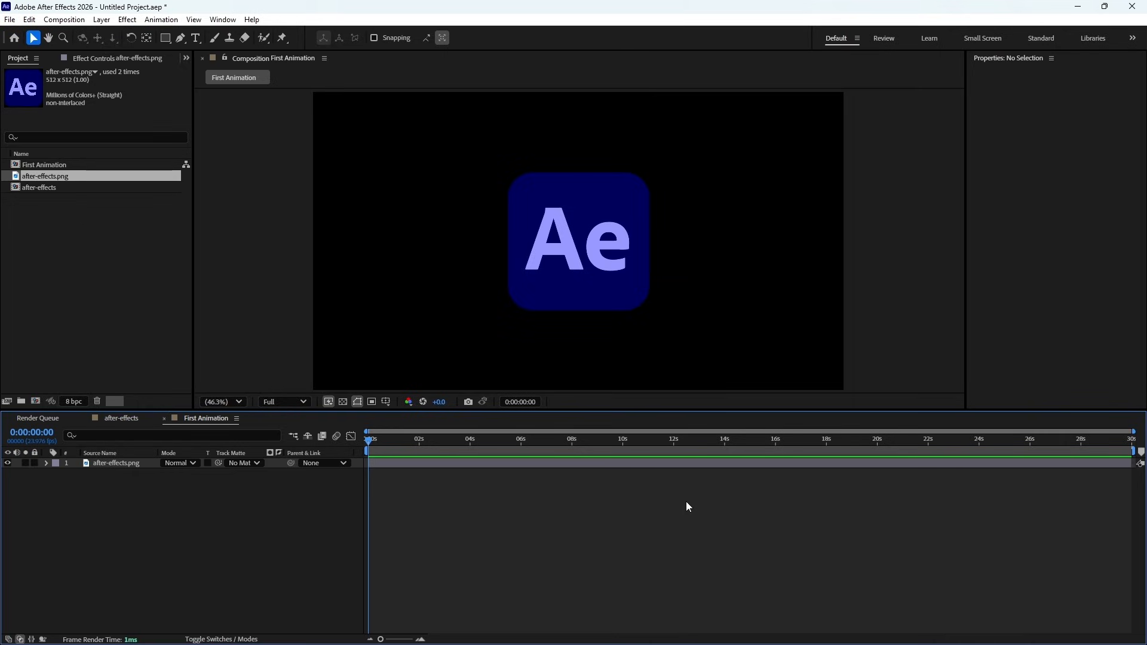
click(381, 445)
drag(382, 447, 356, 477)
- Trim the end of the after-effects.png layer to about 5 seconds
click(1127, 464)
drag(1126, 464, 494, 472)
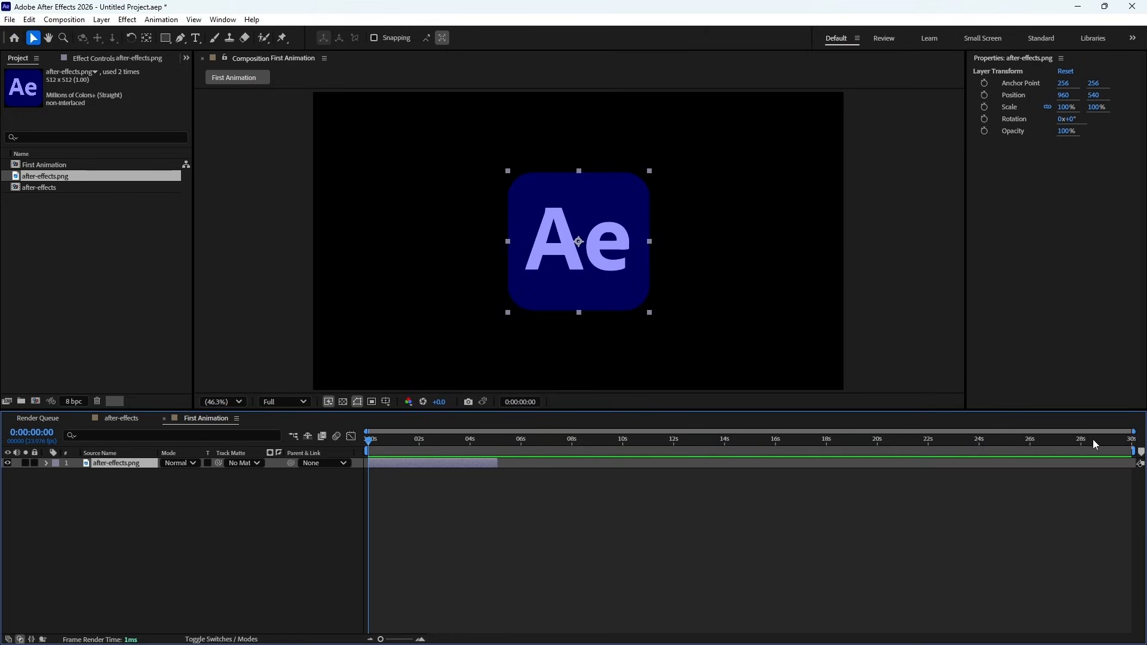
drag(1134, 438, 713, 442)
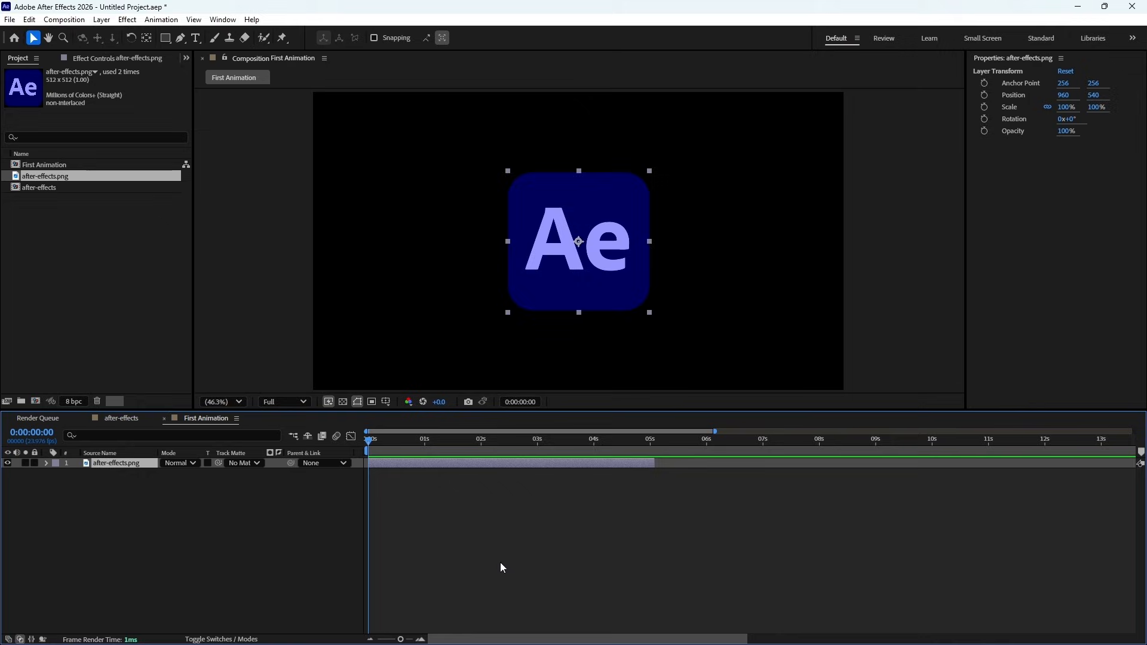
click(370, 639)
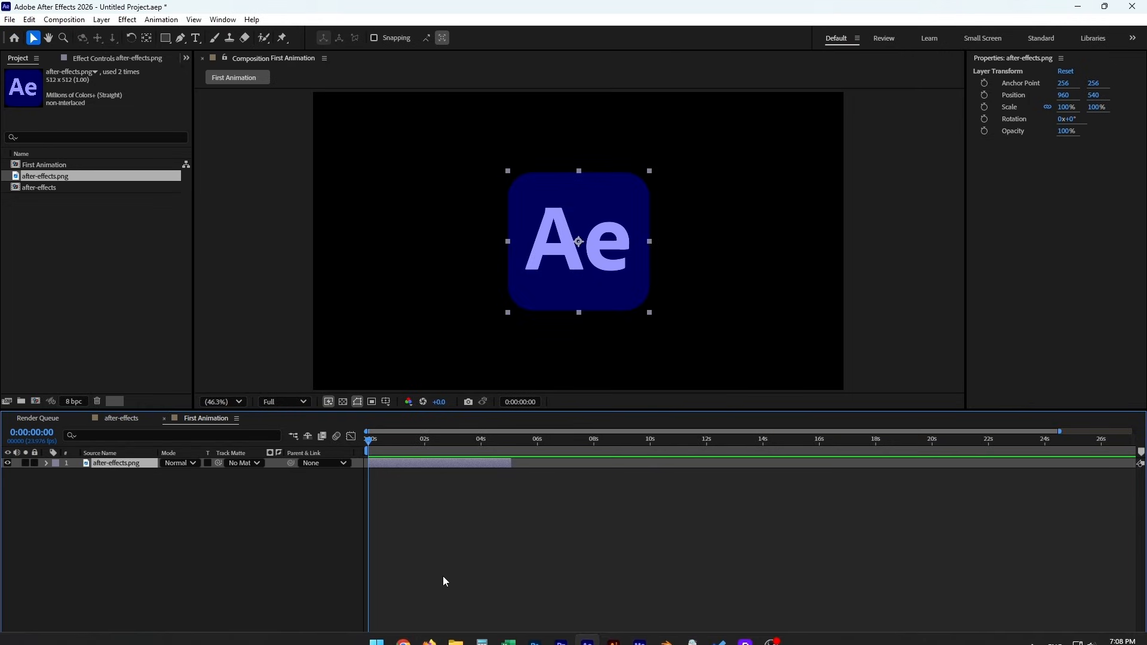
click(423, 639)
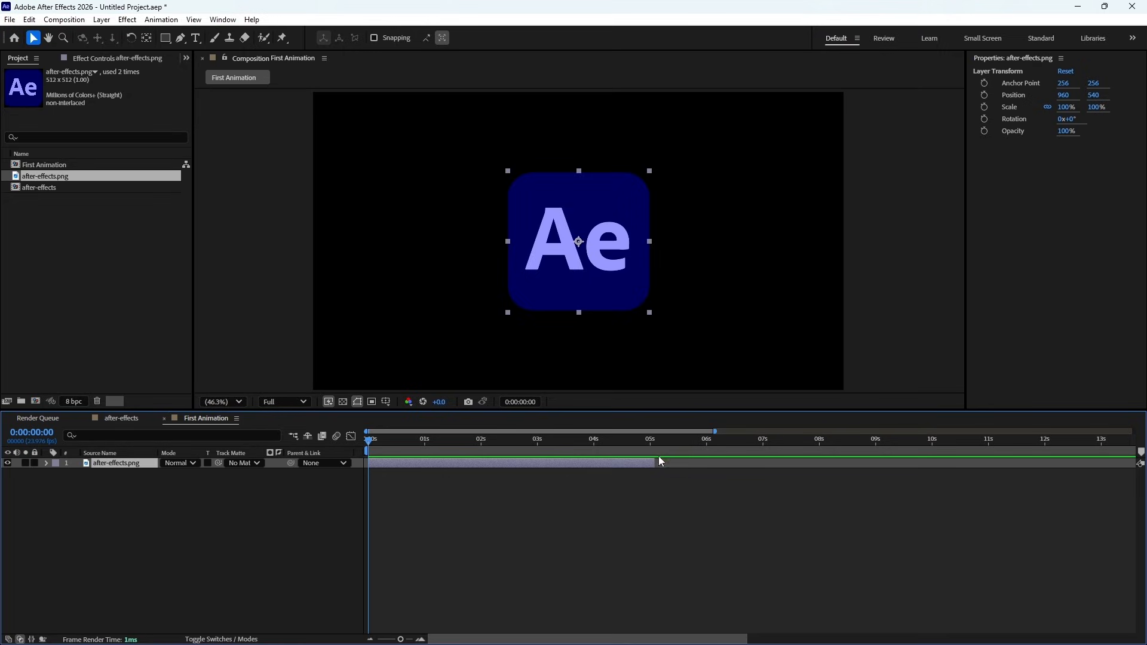
- Preview playback from about 0:00:04:21 across the end of the image layer, and stop it
click(643, 440)
key(space)
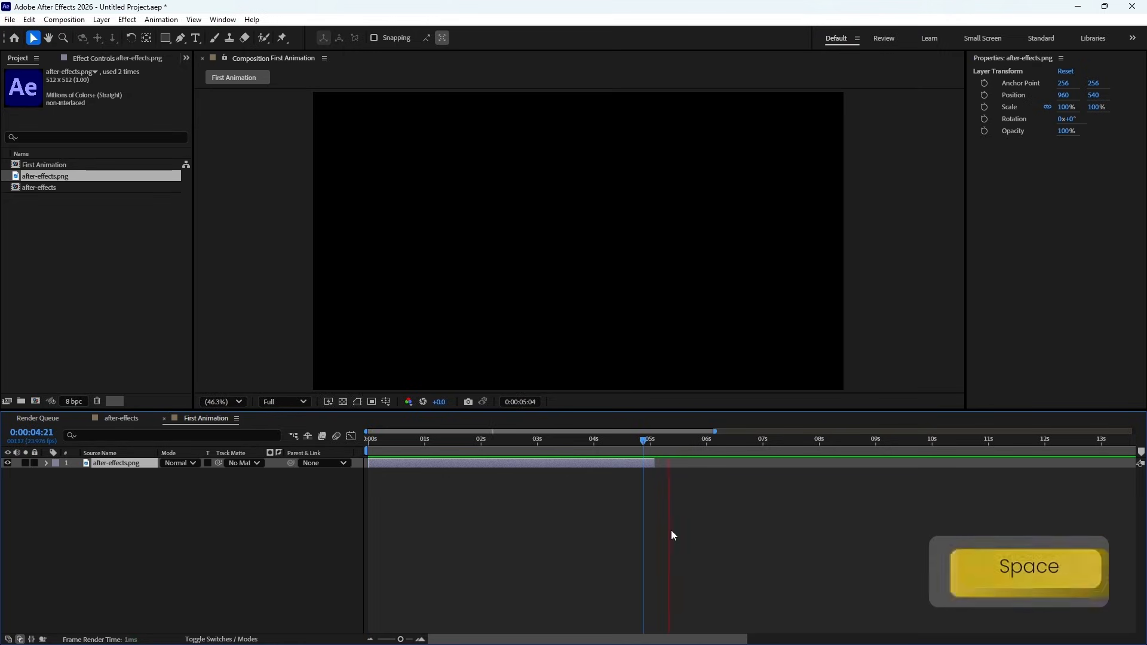
key(space)
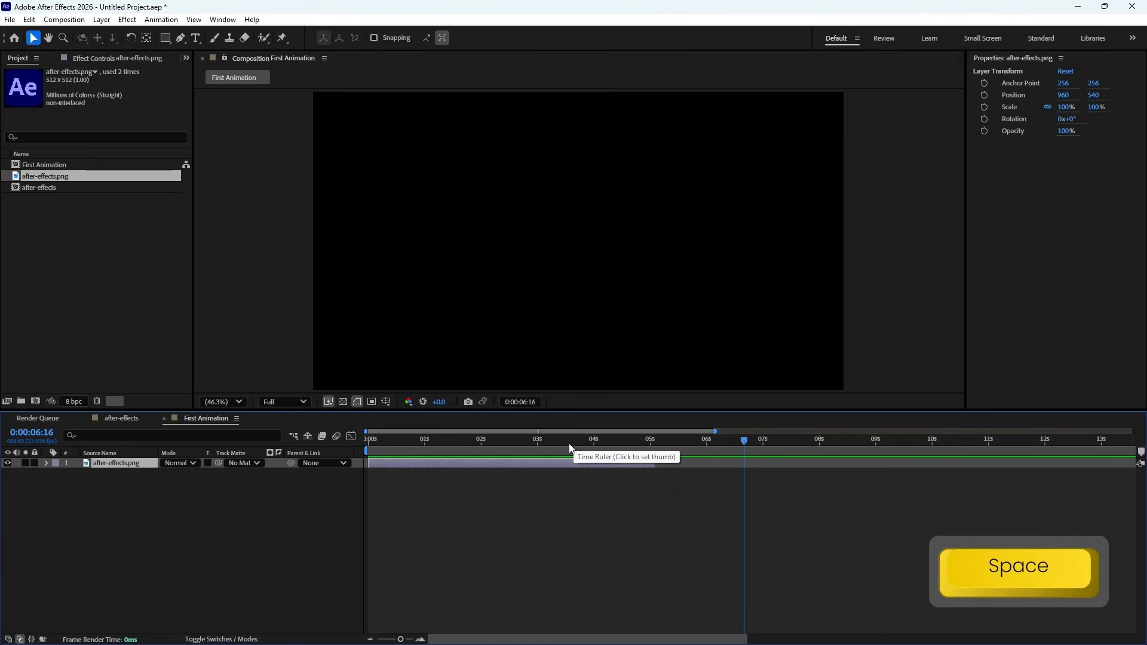
- Shift the image layer in time to start at about 1 second, and preview the playback
mouse_move(530, 464)
mouse_down()
mouse_move(783, 470)
mouse_move(527, 475)
mouse_up()
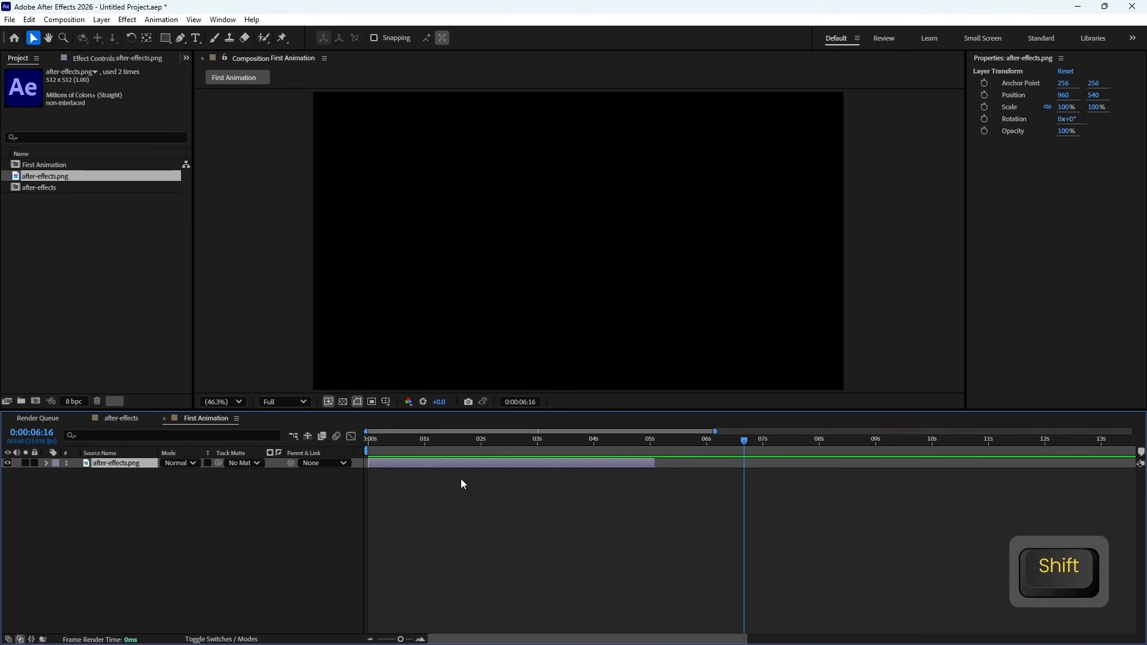
drag(461, 465, 521, 473)
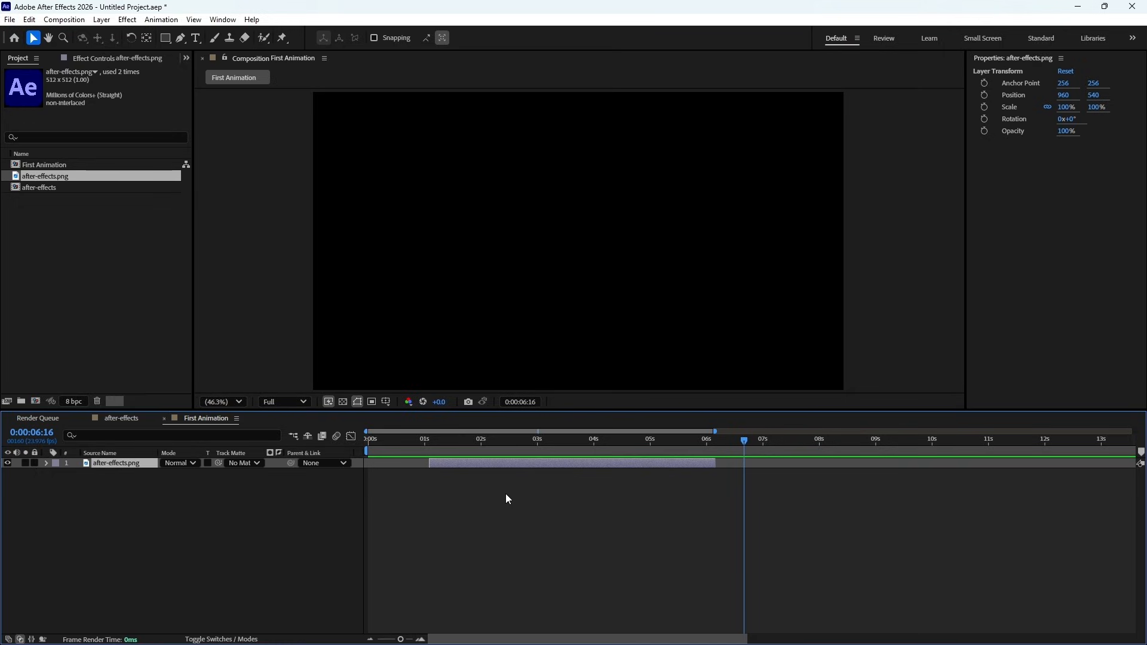
key(KP_0)
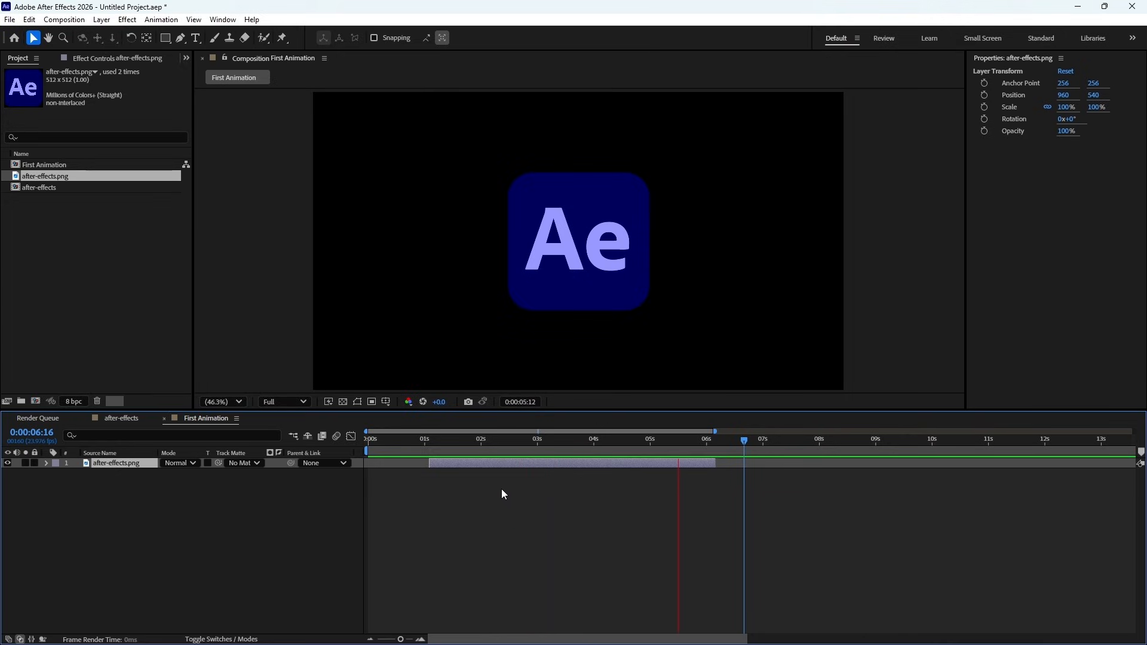
key(space)
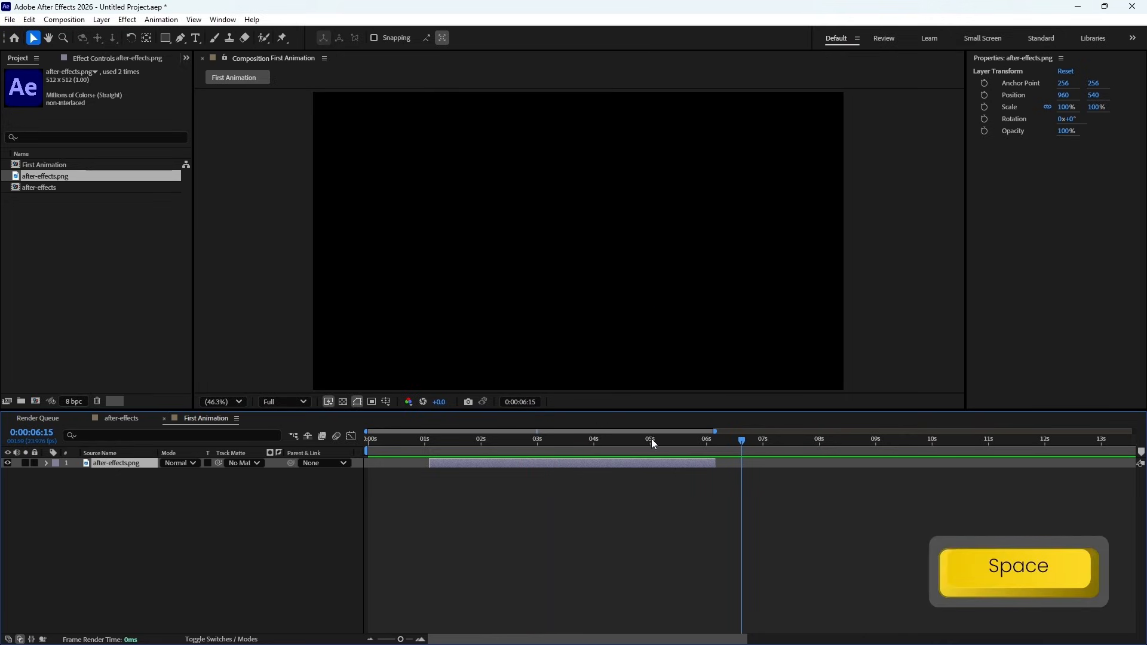
- Trim the image layer's end to about 6 seconds and move the playhead to 0:00:02:06
drag(651, 439, 596, 440)
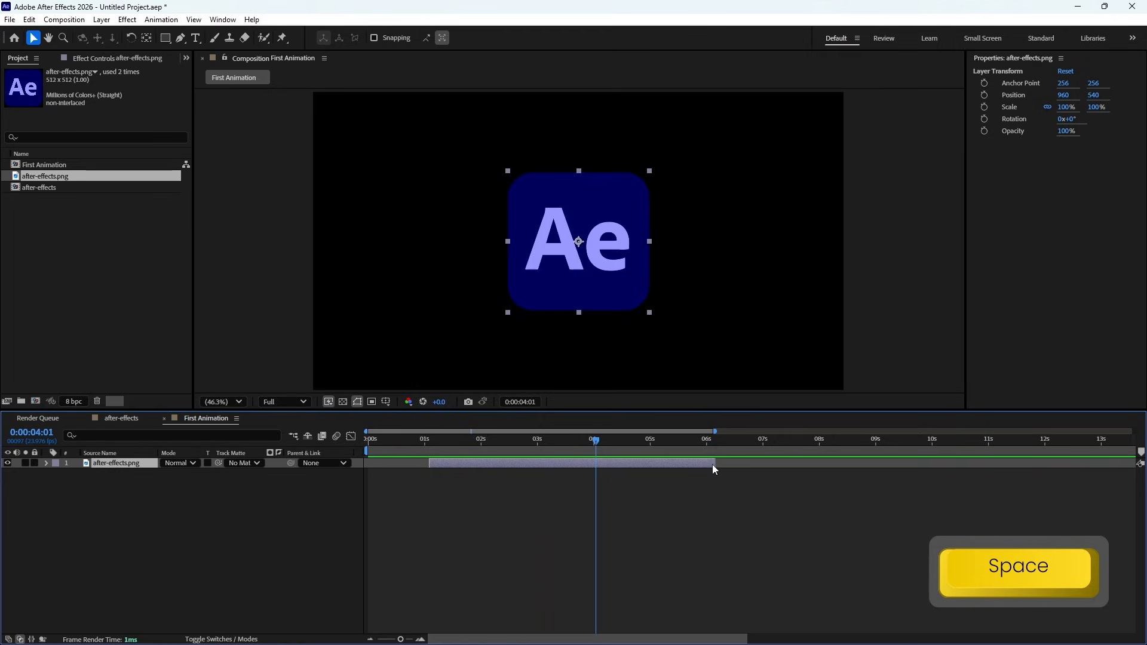
drag(719, 465, 712, 465)
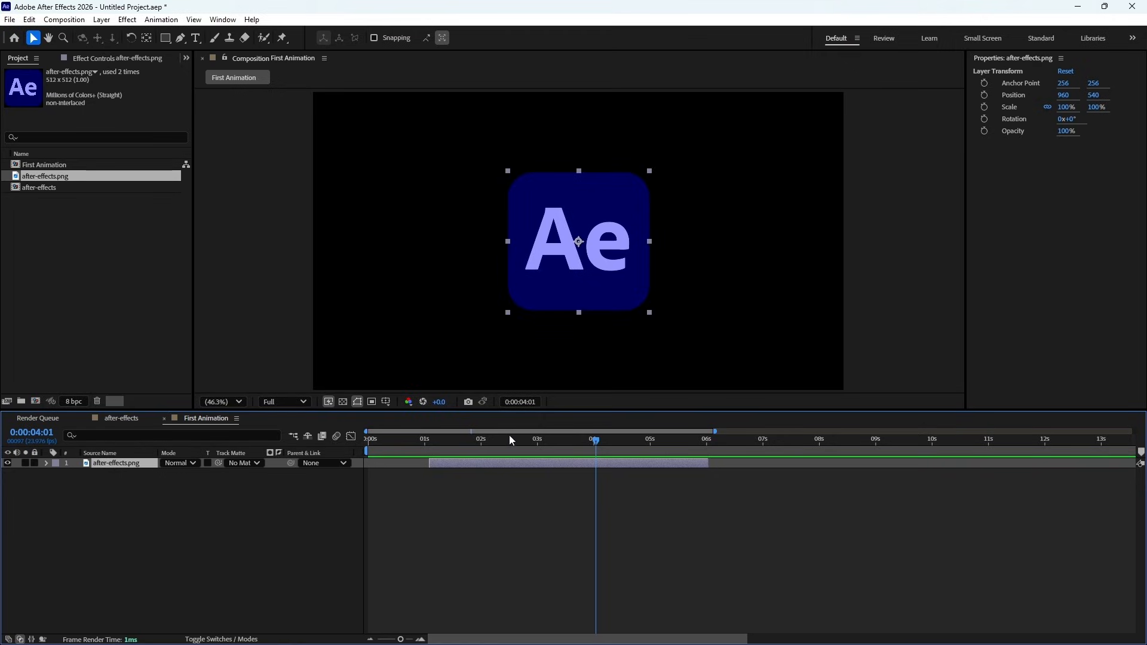
drag(505, 438, 496, 443)
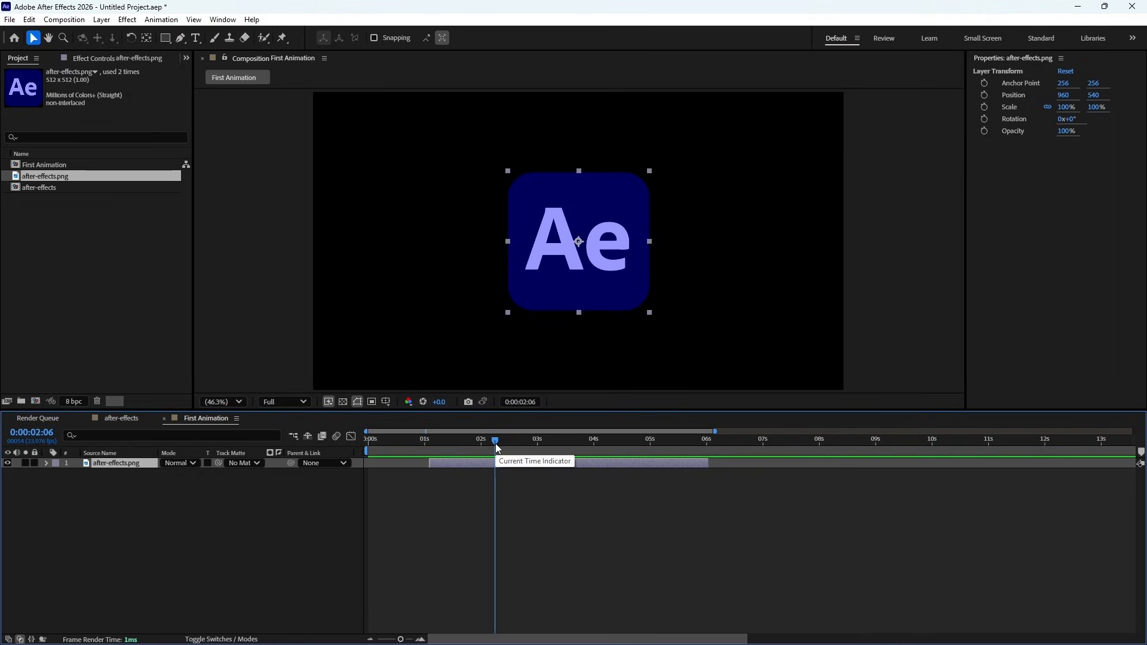
click(371, 640)
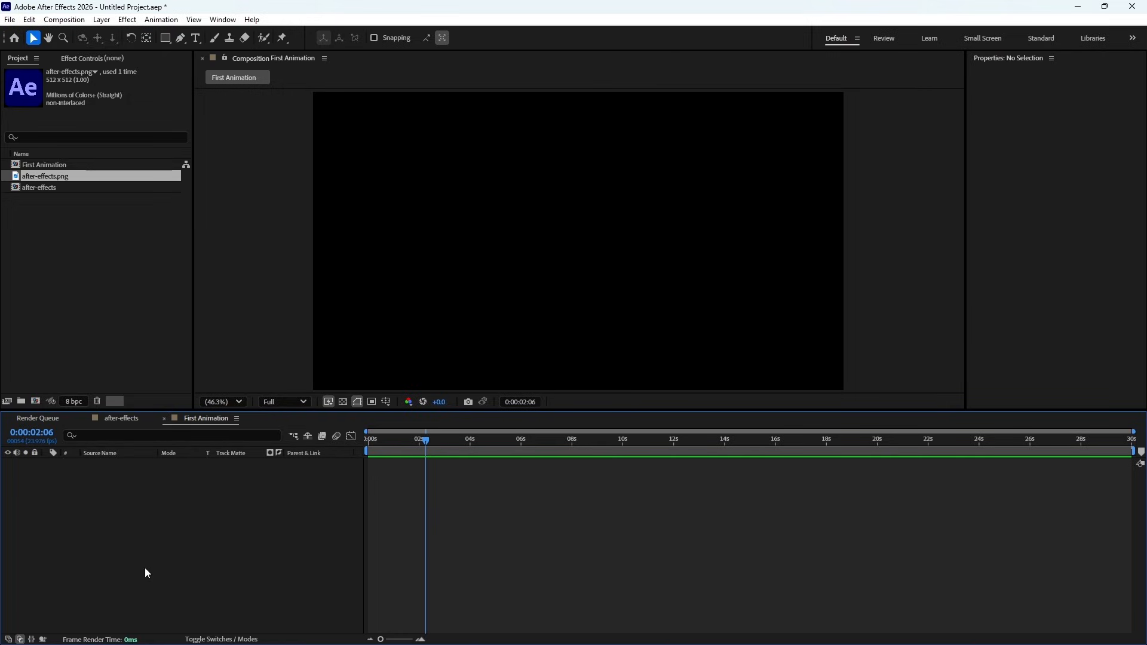
right_click(167, 507)
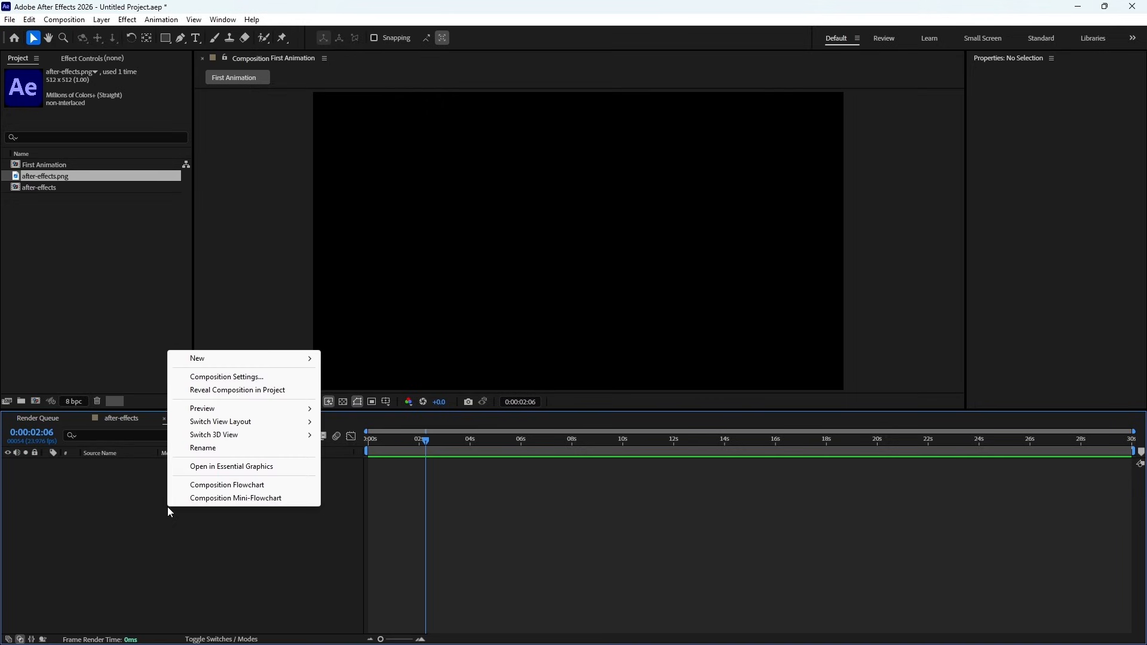
mouse_move(225, 365)
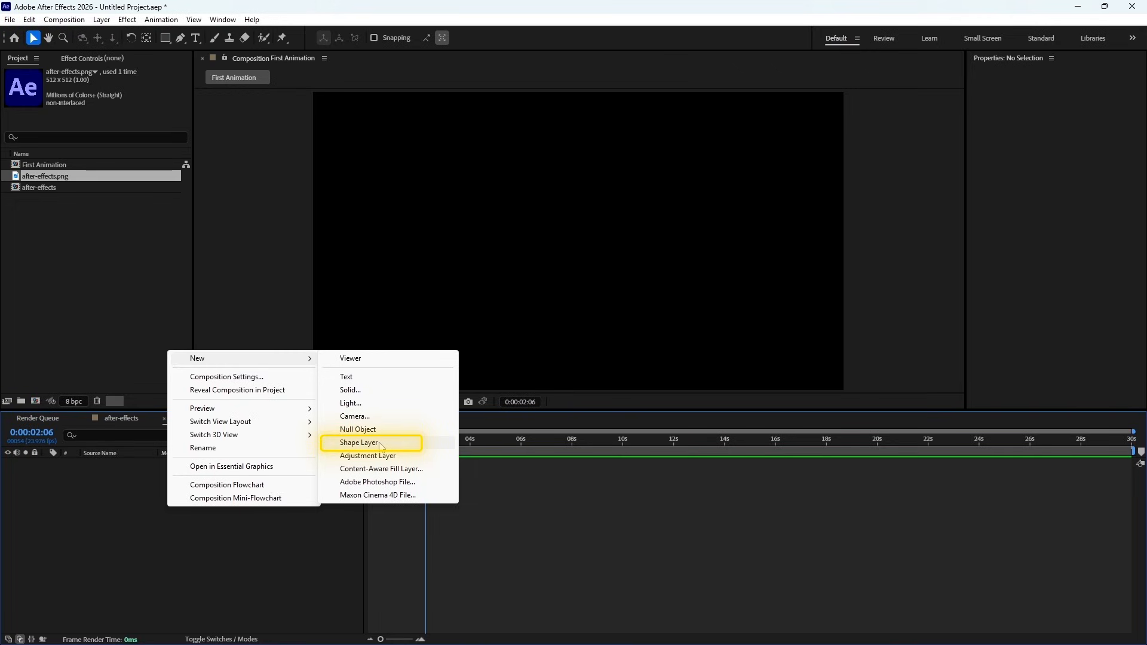
click(113, 498)
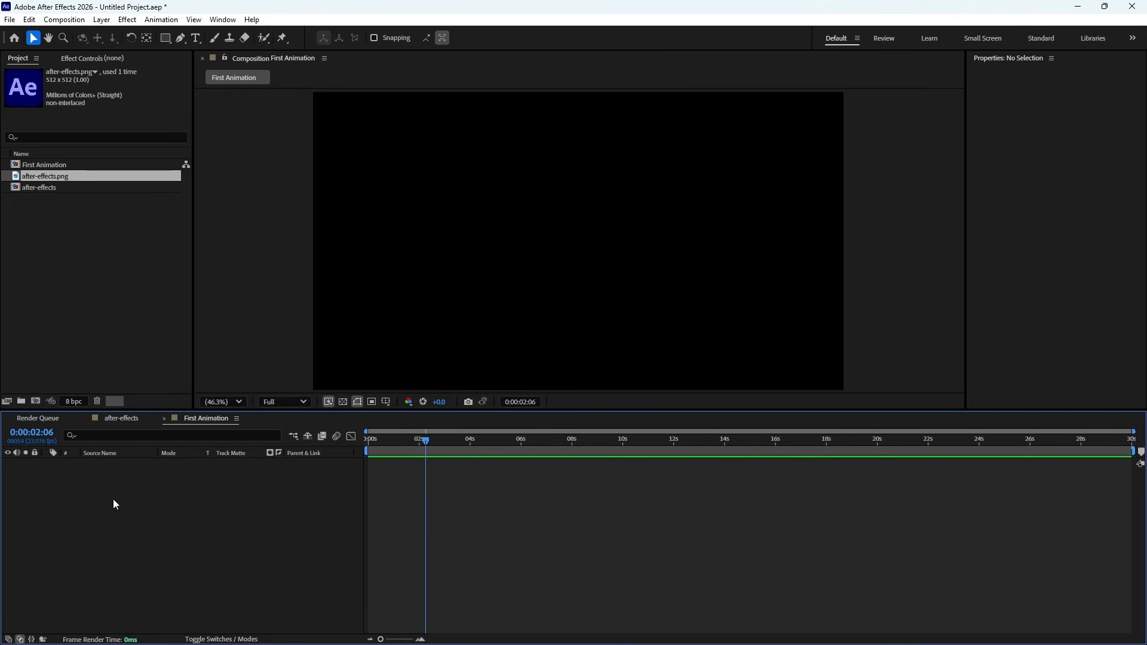
- Draw a tall, narrow white rectangle about 58 by 333 px just left of the composition's center with the Rectangle Tool
click(165, 42)
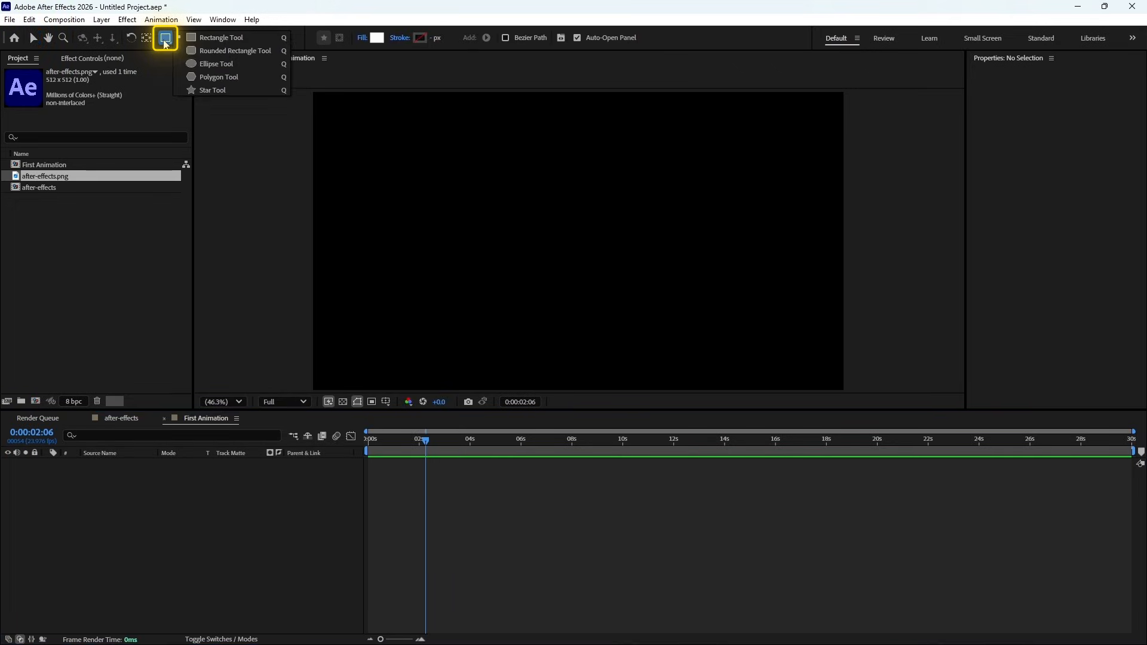
click(249, 37)
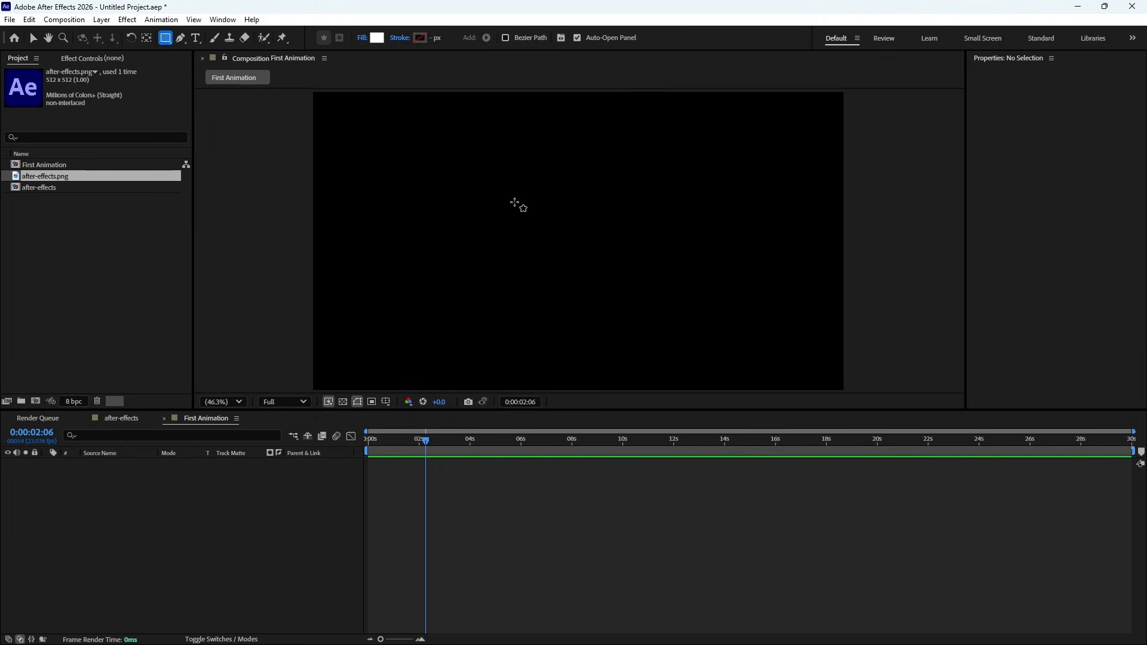
drag(530, 186, 546, 279)
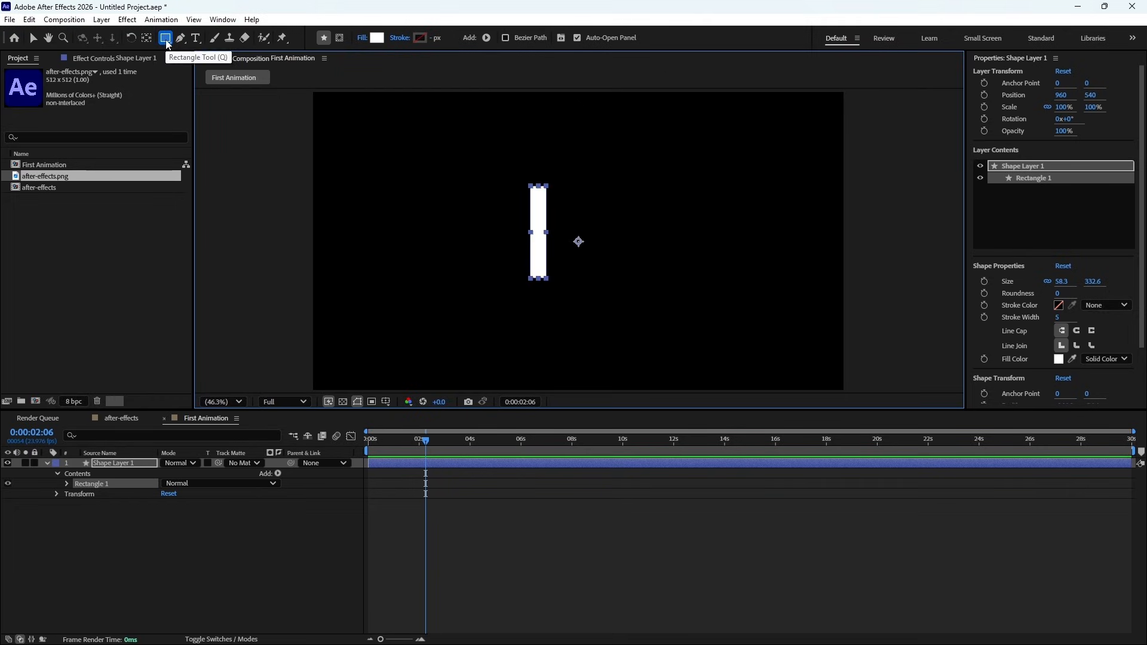
- Move the rectangle slightly right and up with the Selection Tool, and select its whole shape layer
click(33, 37)
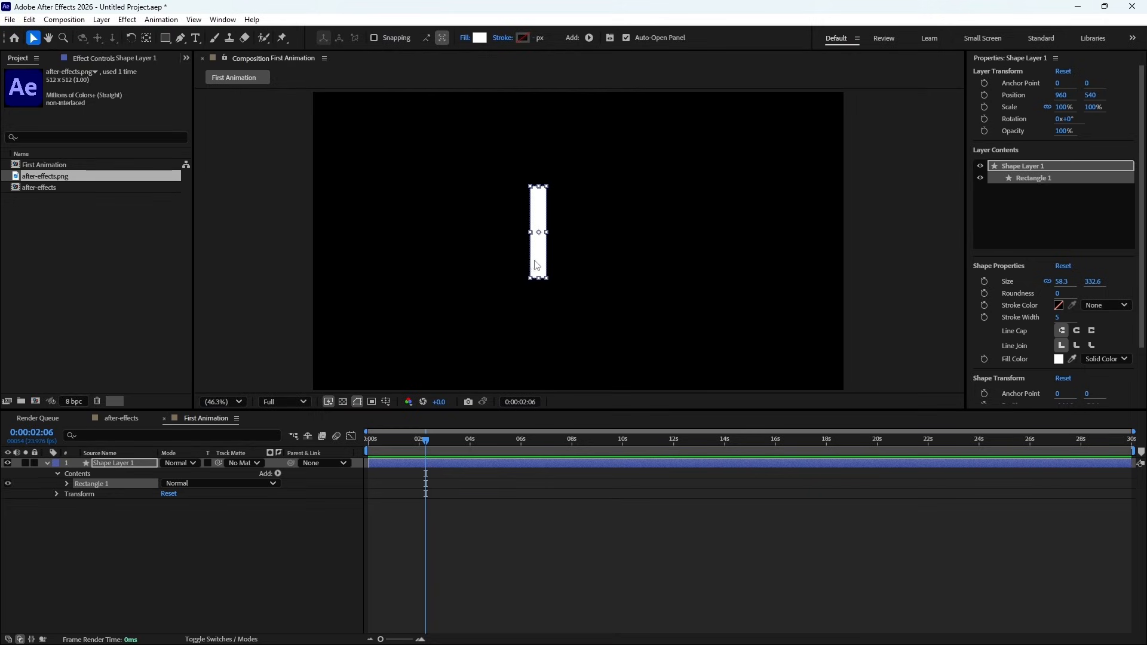
mouse_move(536, 265)
mouse_down()
mouse_move(544, 278)
mouse_move(611, 270)
mouse_move(506, 234)
mouse_move(476, 327)
mouse_move(633, 293)
mouse_move(553, 230)
mouse_move(535, 260)
mouse_move(548, 261)
mouse_up()
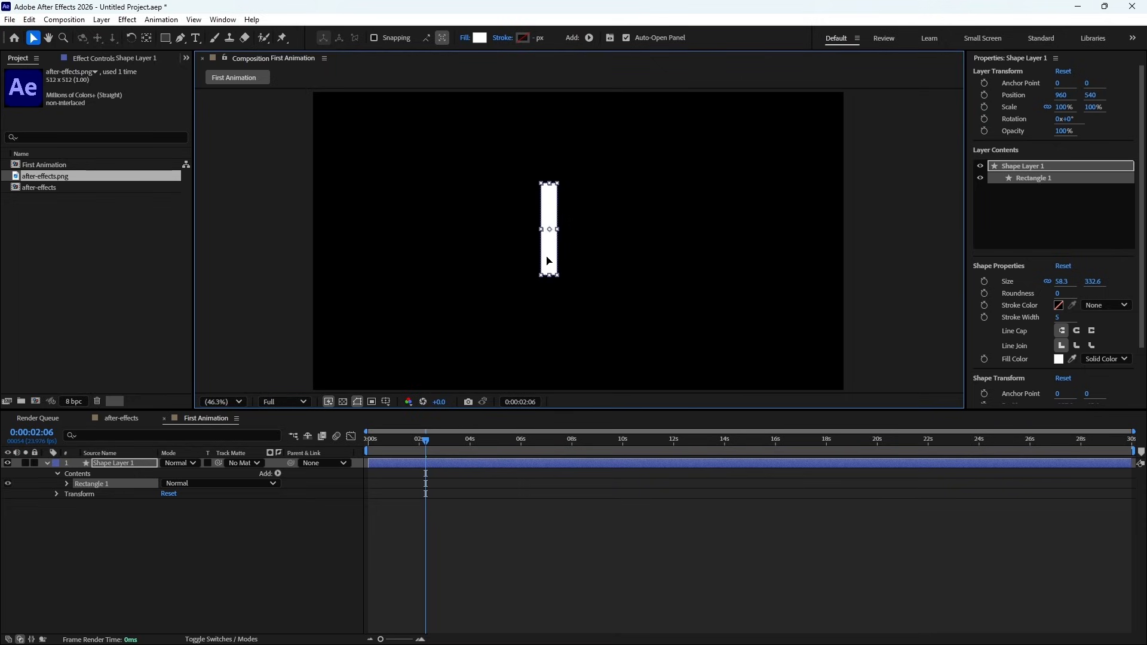
click(127, 464)
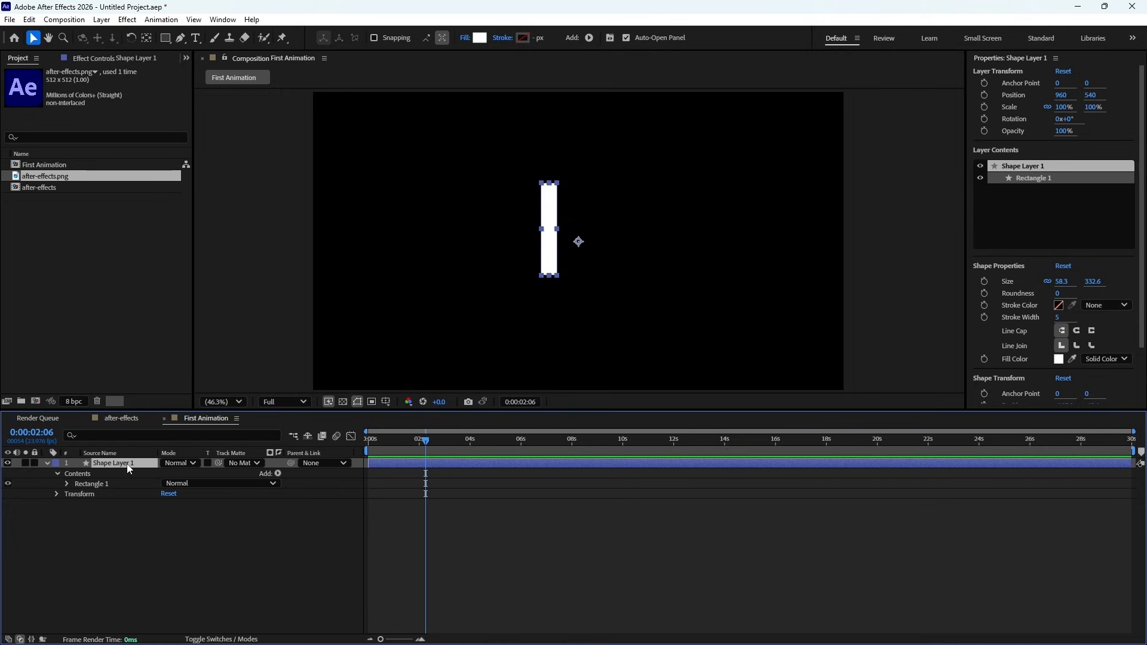
- Reveal the shape layer's Position property on its own and set it to about 720, 592
key(p)
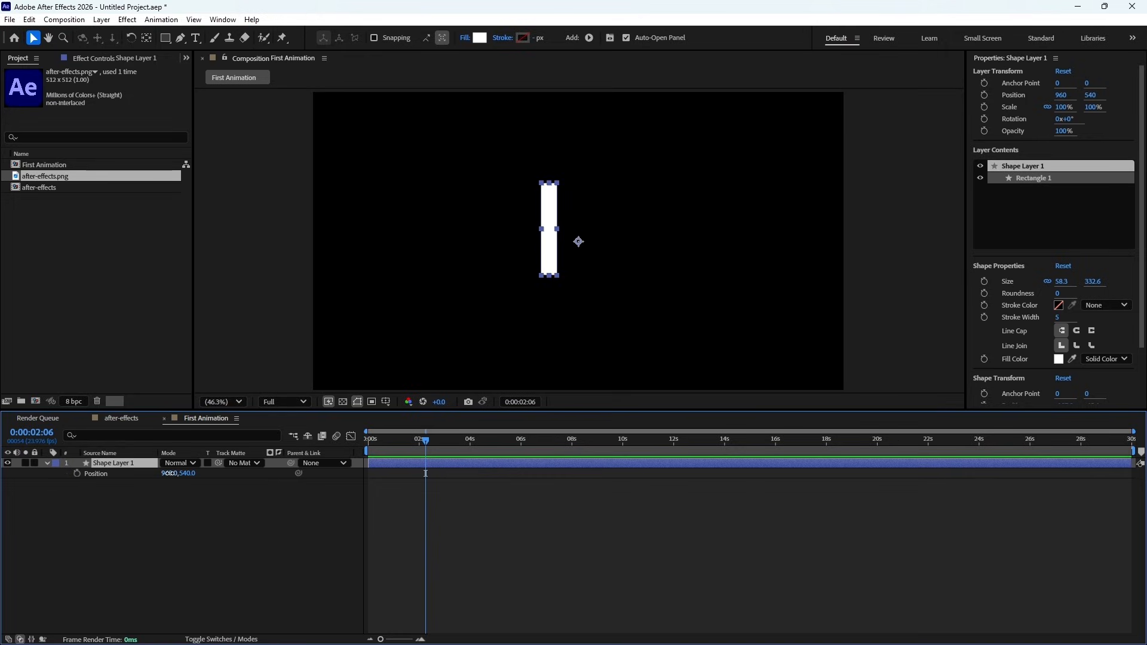
drag(170, 474, 209, 475)
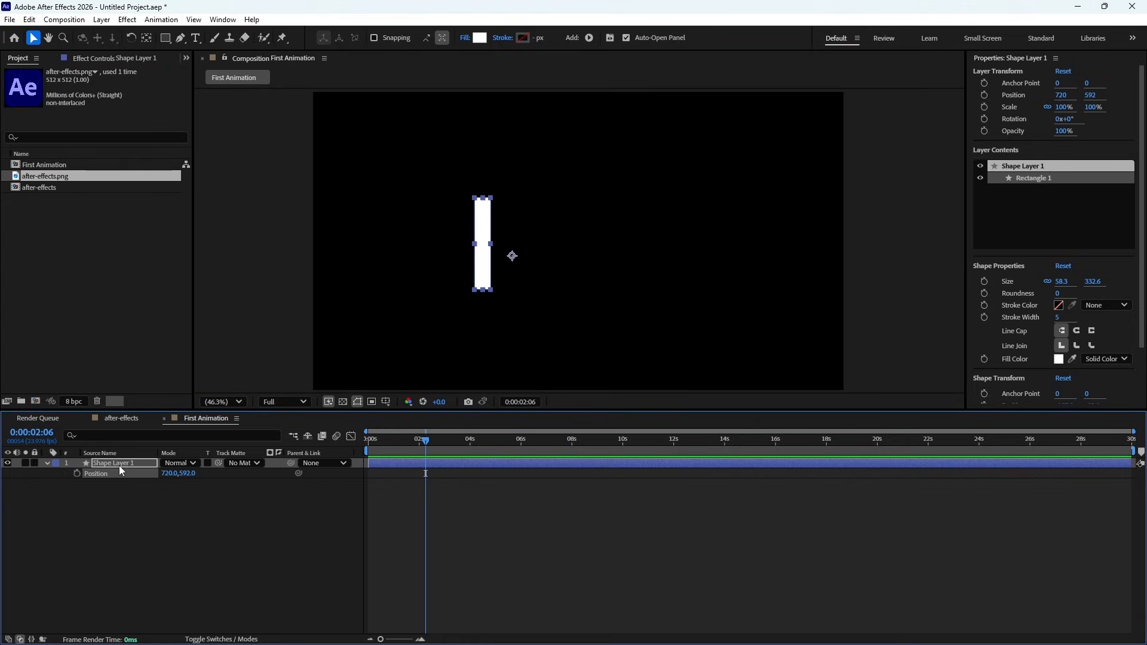
click(119, 488)
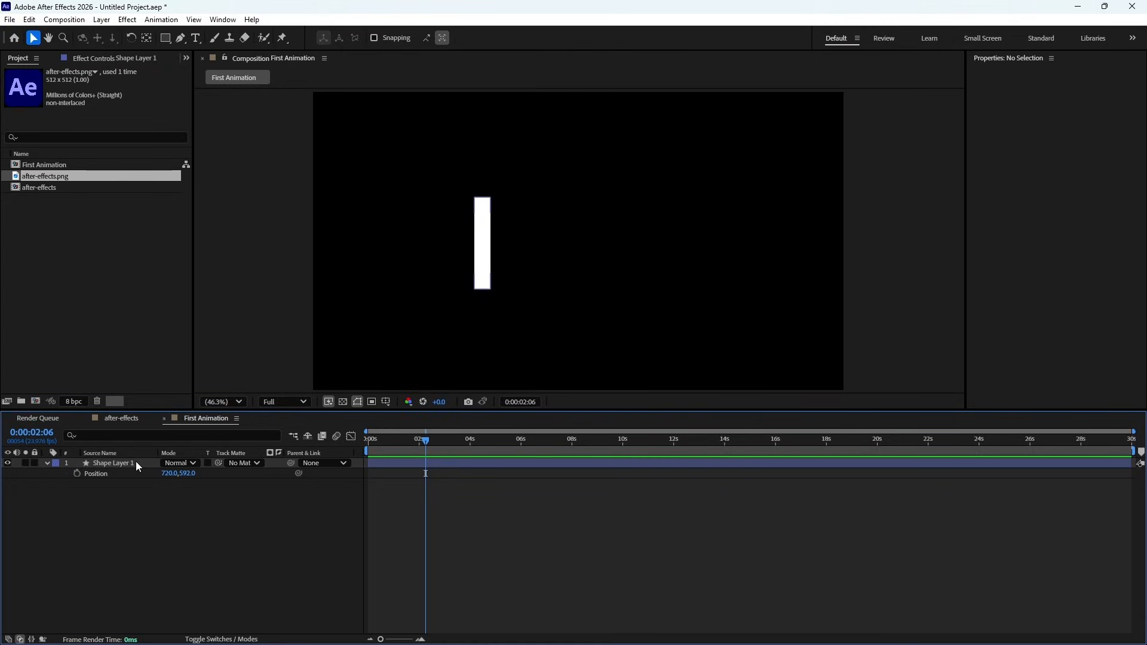
- Set the shape layer's Position to about 672, 614, leaving only the Position property shown in the timeline
click(135, 461)
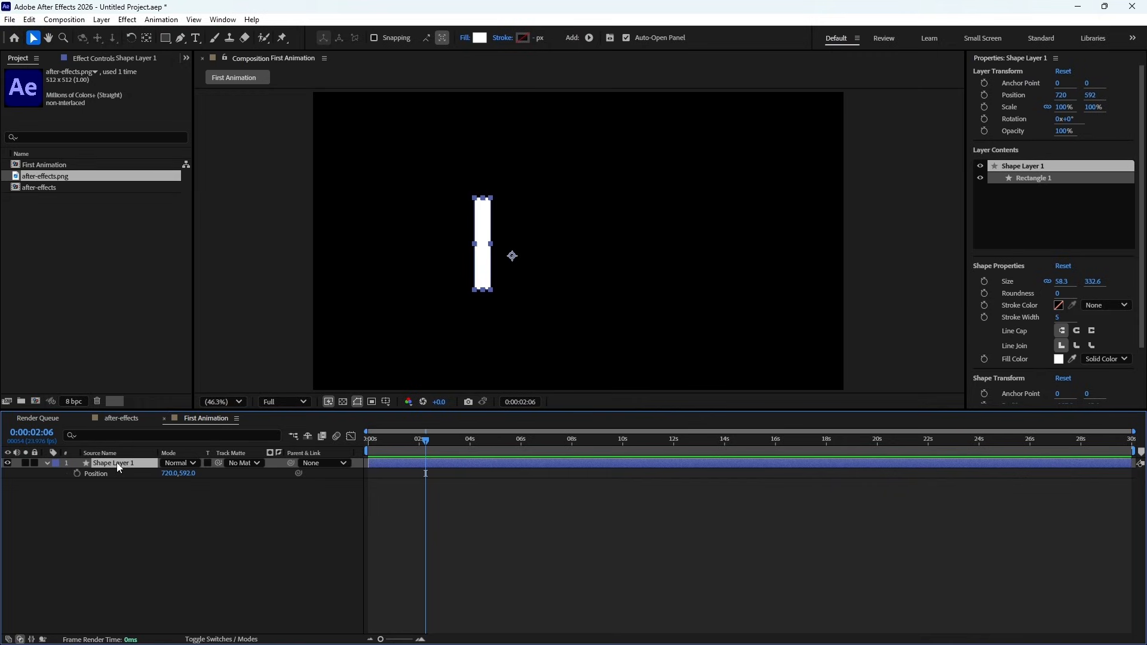
click(46, 463)
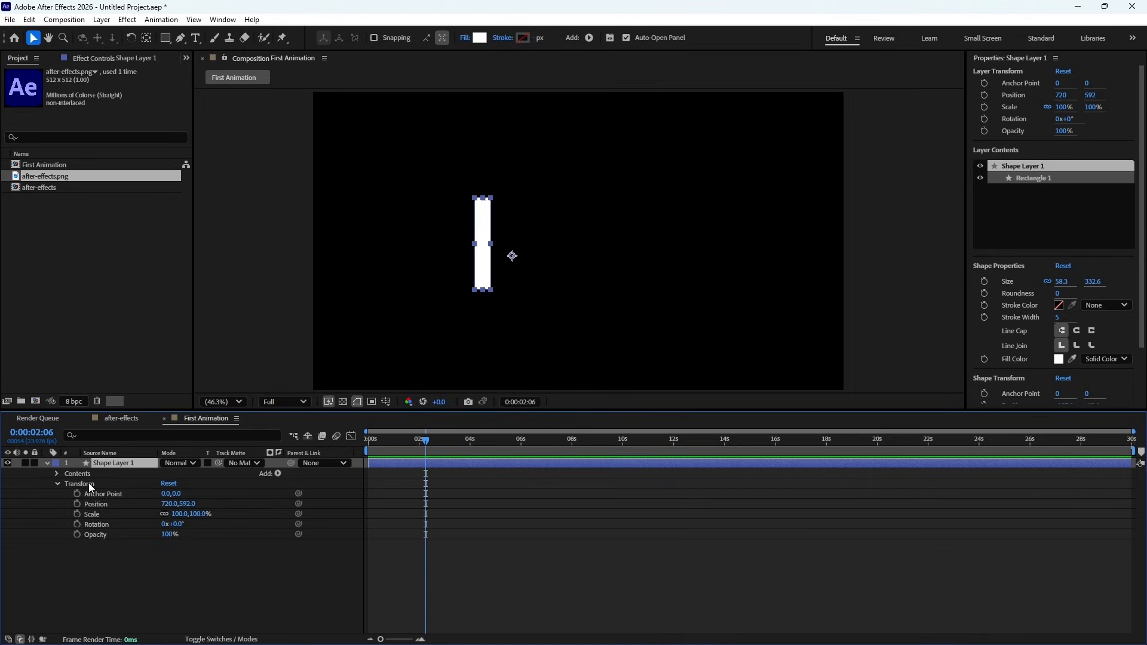
mouse_move(166, 506)
mouse_down()
mouse_move(71, 509)
mouse_move(147, 514)
mouse_up()
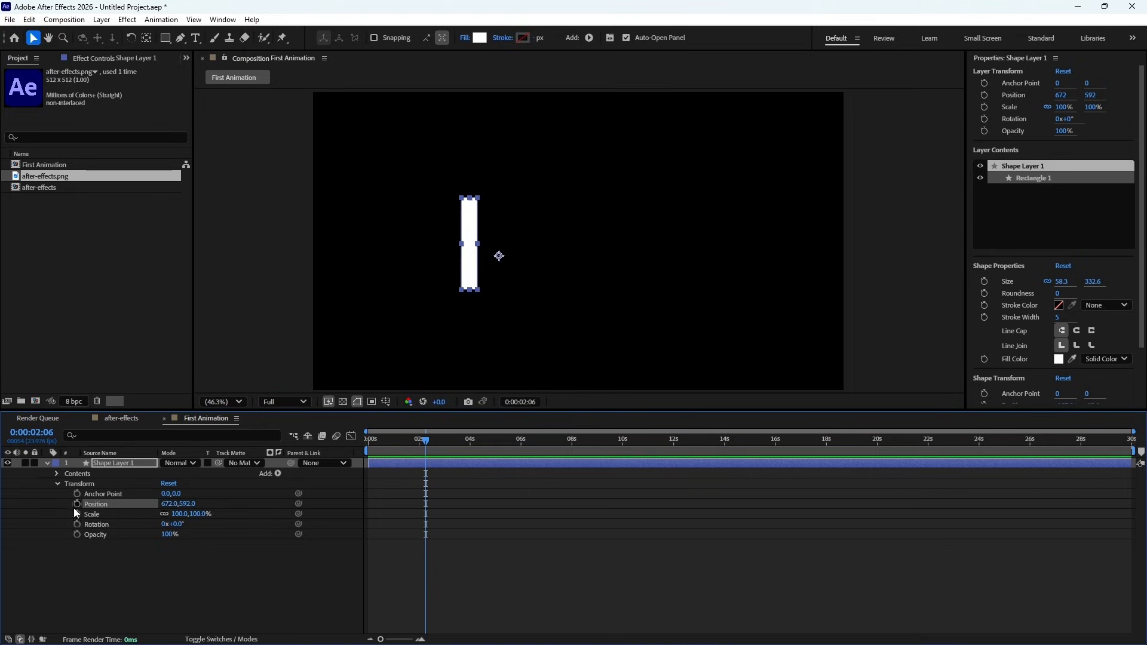
click(113, 465)
key(p)
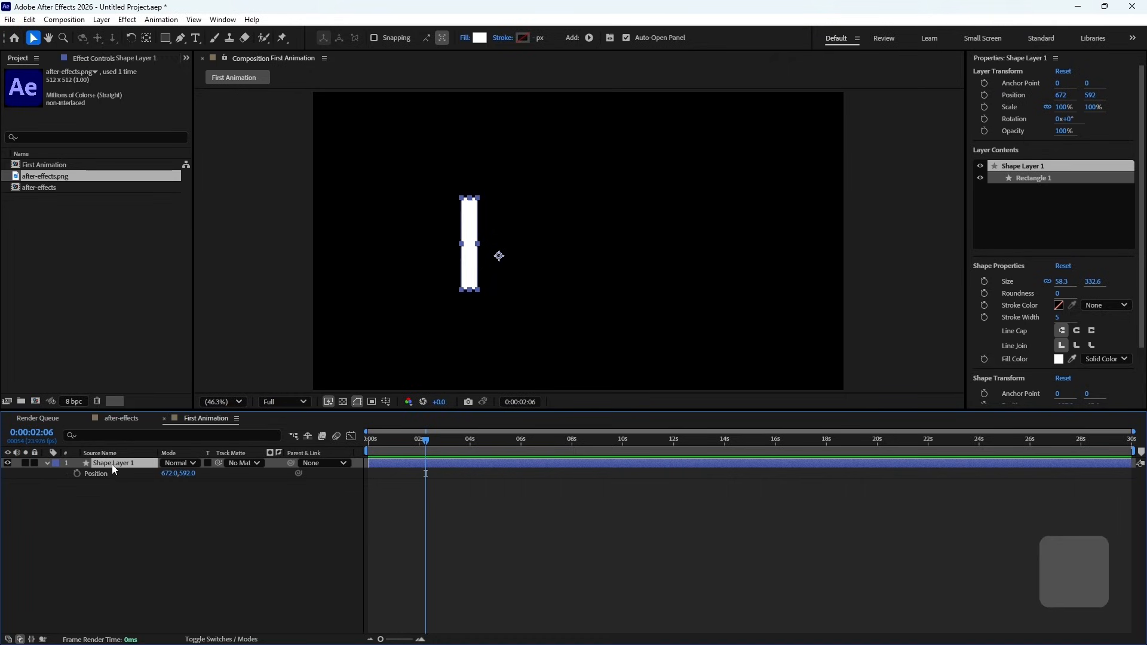
mouse_move(187, 474)
mouse_down()
mouse_move(210, 471)
mouse_move(85, 476)
mouse_move(191, 477)
mouse_up()
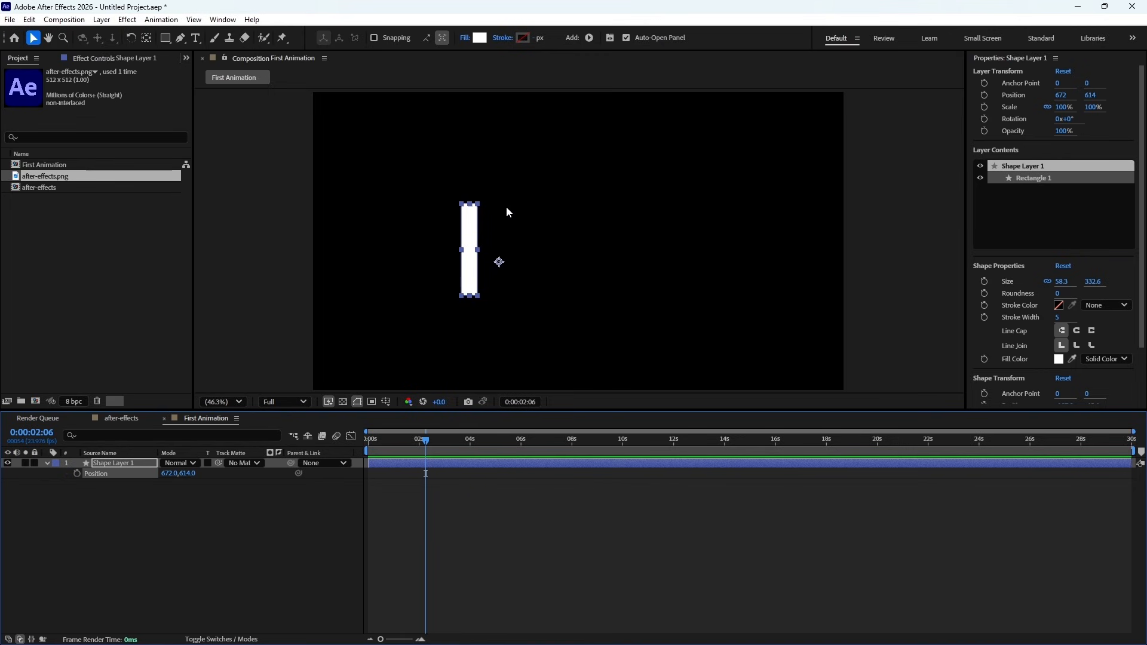
- Center the rectangle layer vertically and horizontally in the composition with Align, and deselect it
click(223, 20)
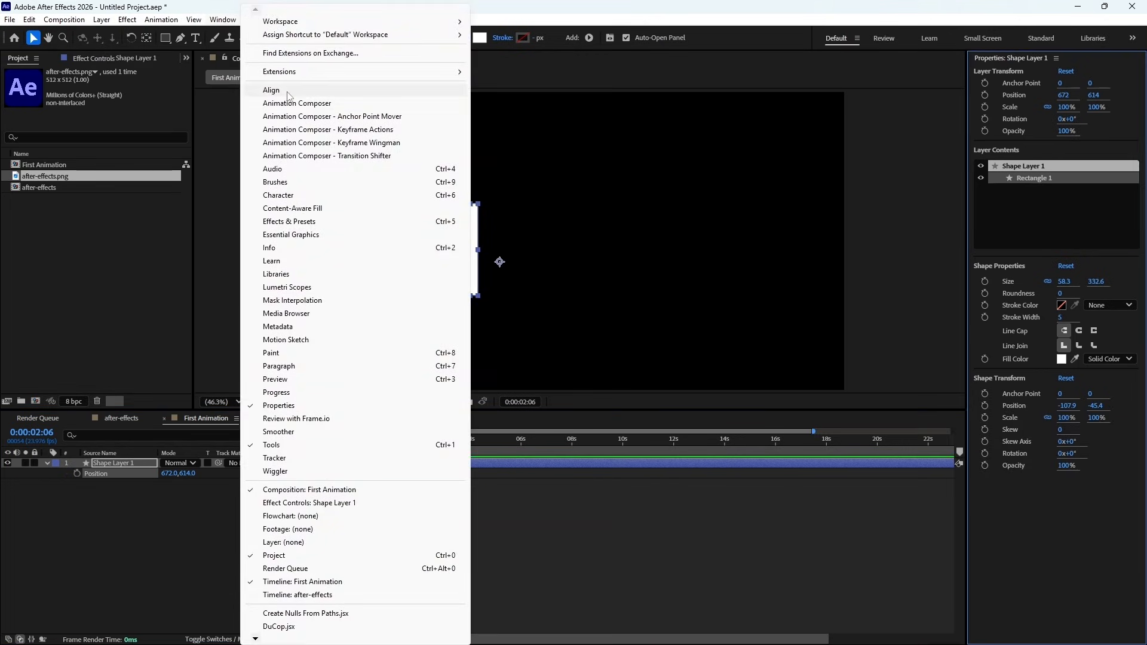
click(284, 93)
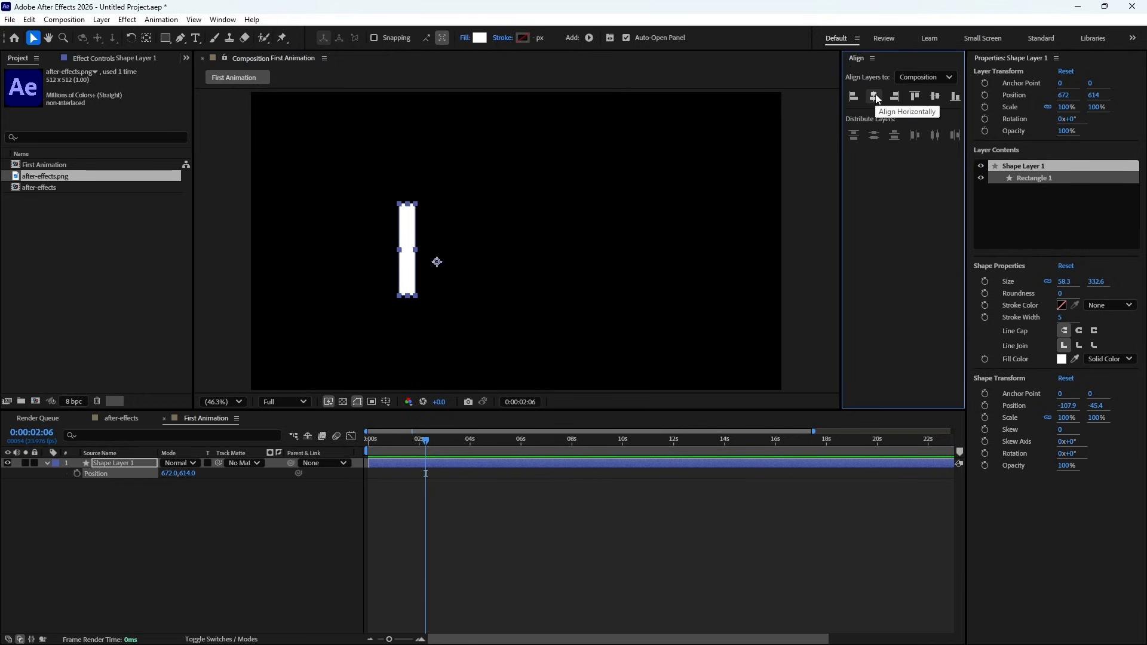
click(934, 97)
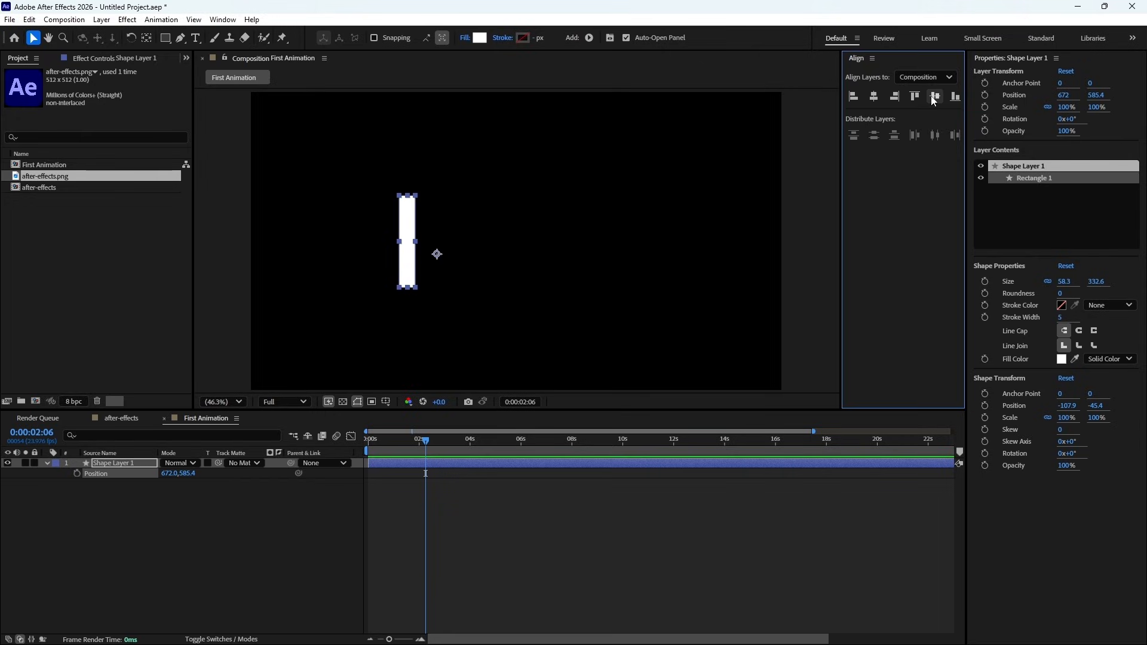
click(873, 97)
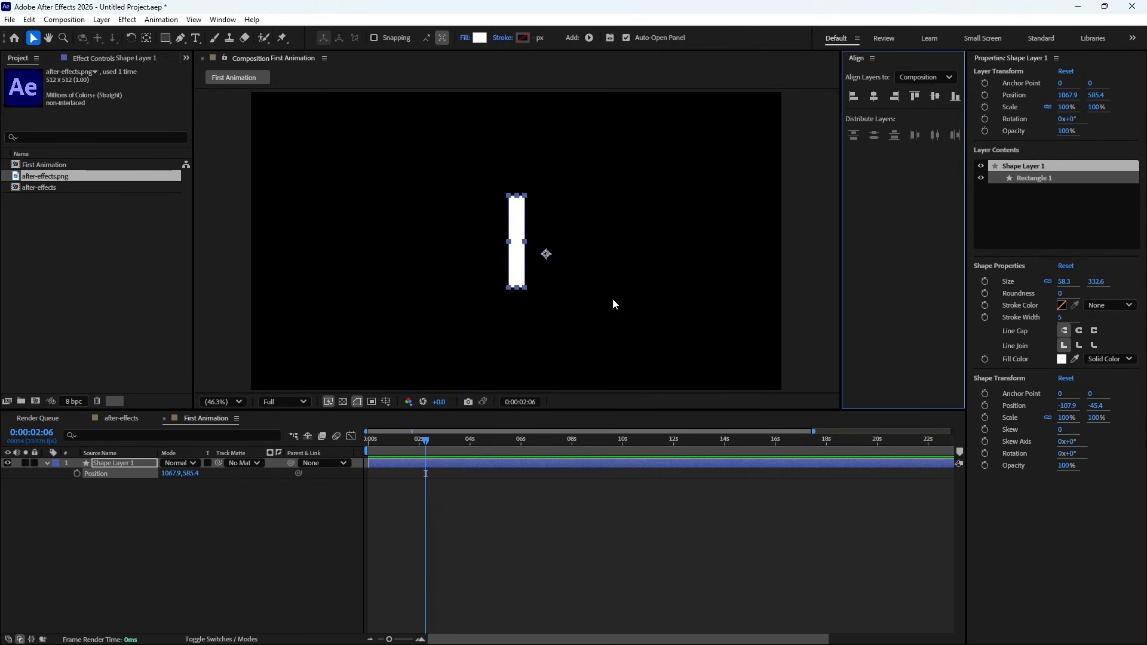
click(755, 305)
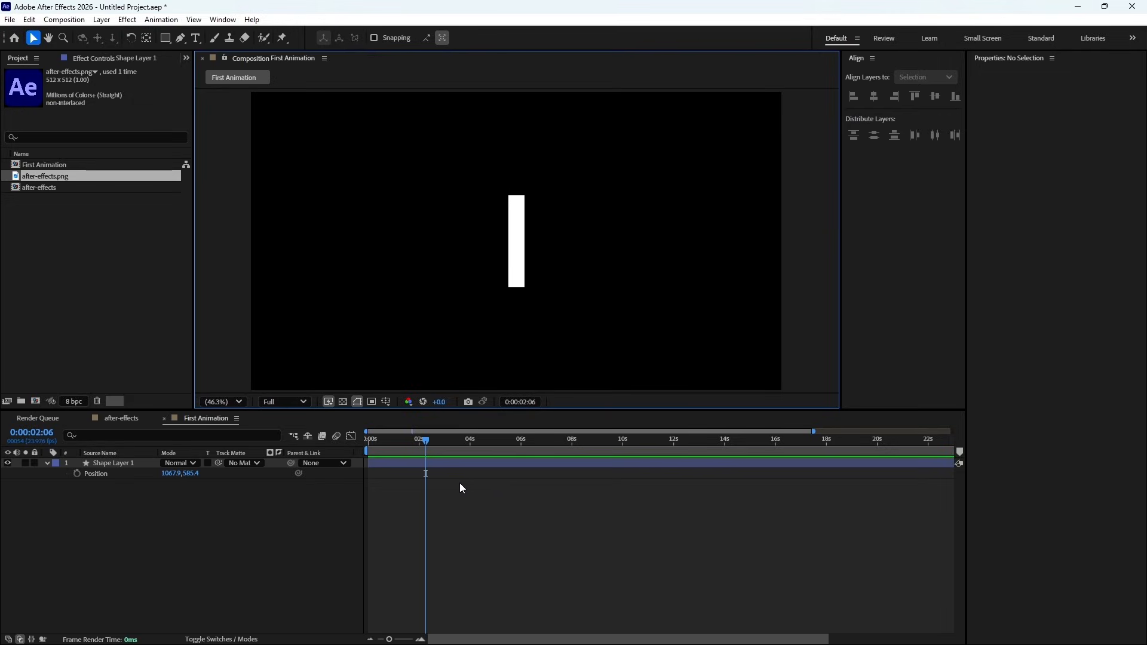
- Add a Position keyframe at 0:00:00:00 and move the rectangle to the composition's upper left, about 269.9, 264.4
click(814, 430)
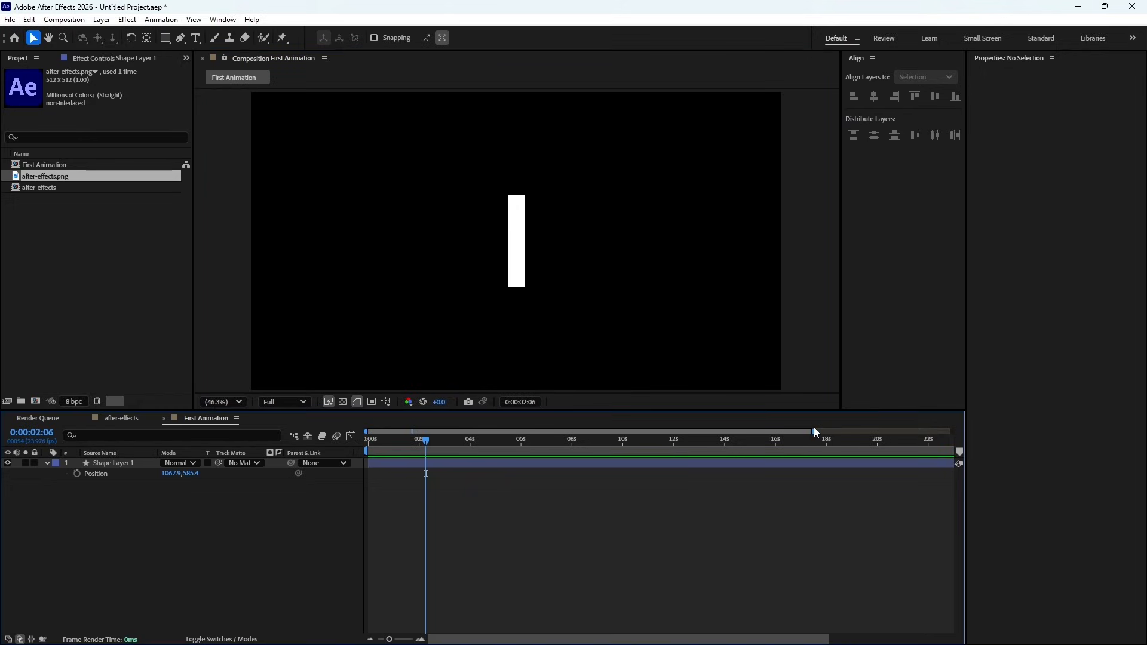
drag(813, 431, 953, 431)
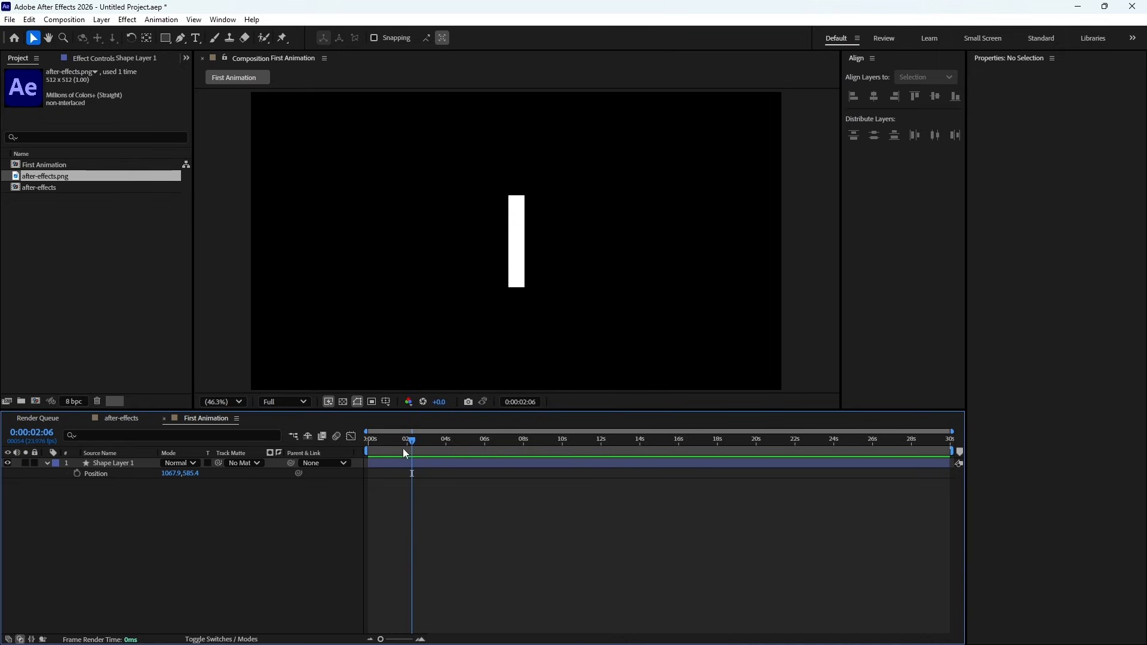
drag(409, 442, 351, 443)
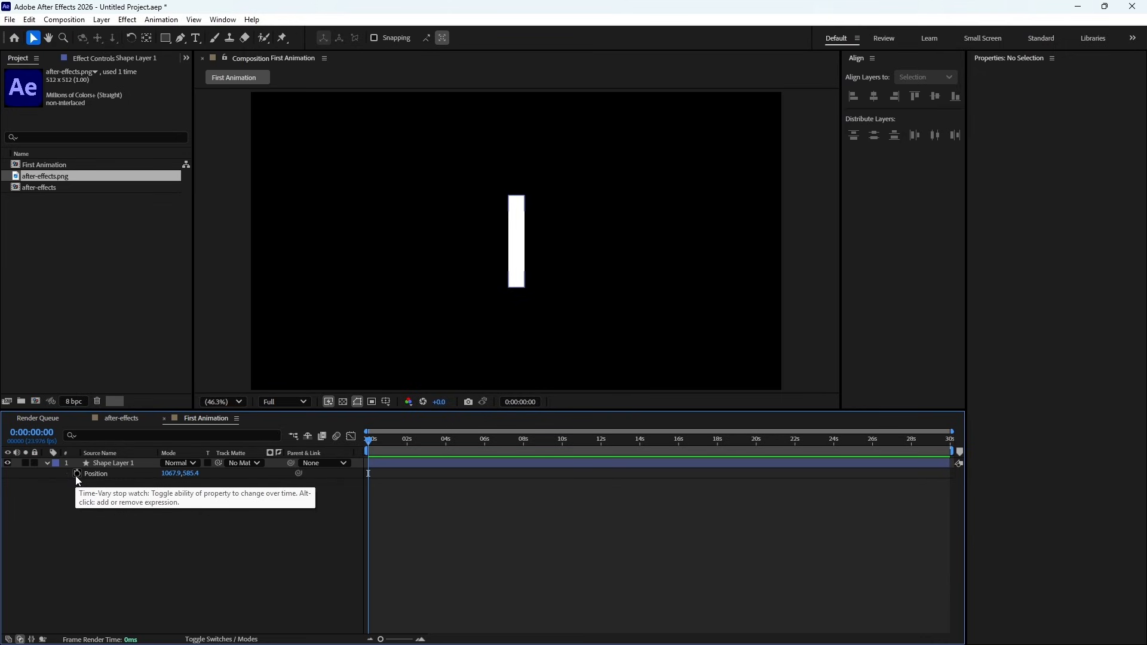
click(77, 476)
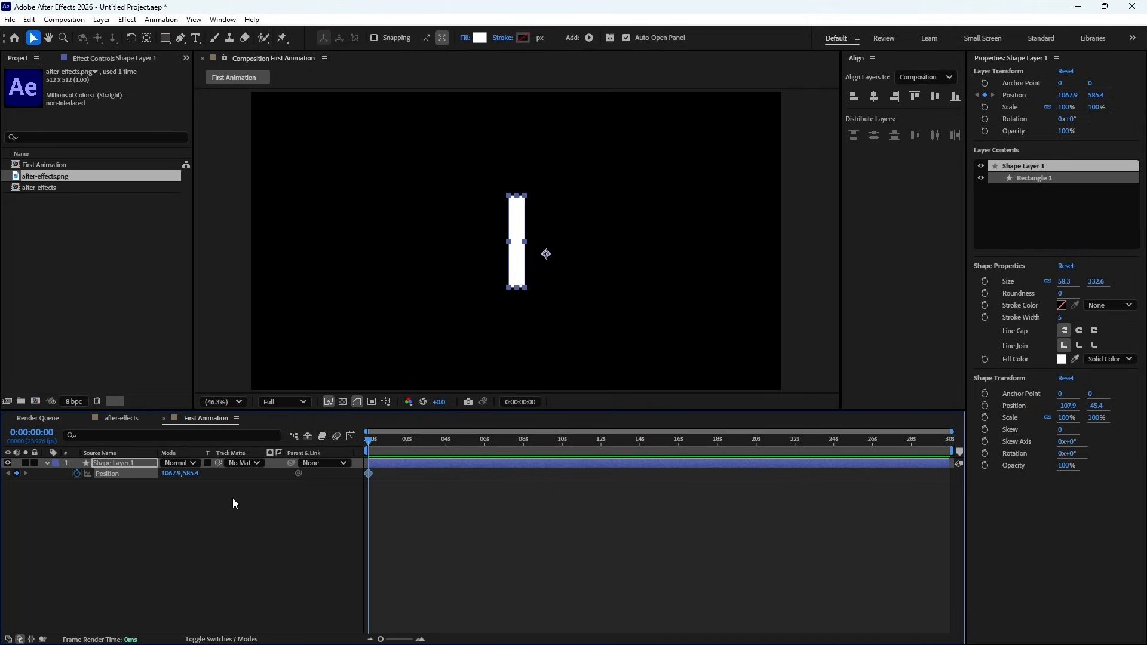
drag(191, 475, 3, 475)
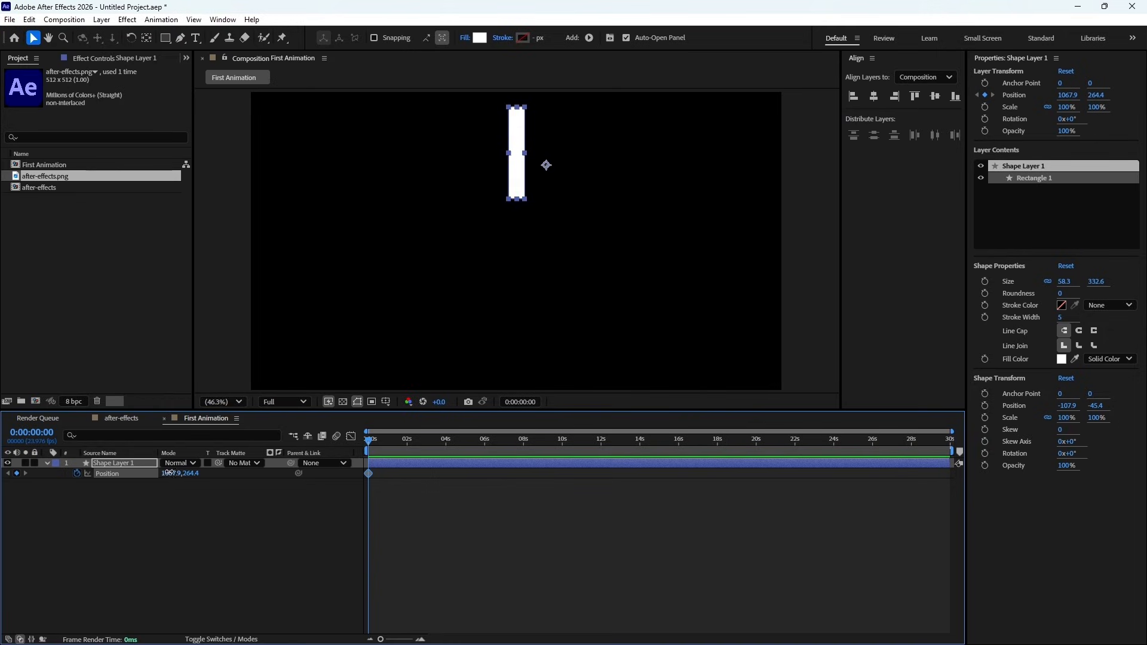
drag(169, 473, 87, 472)
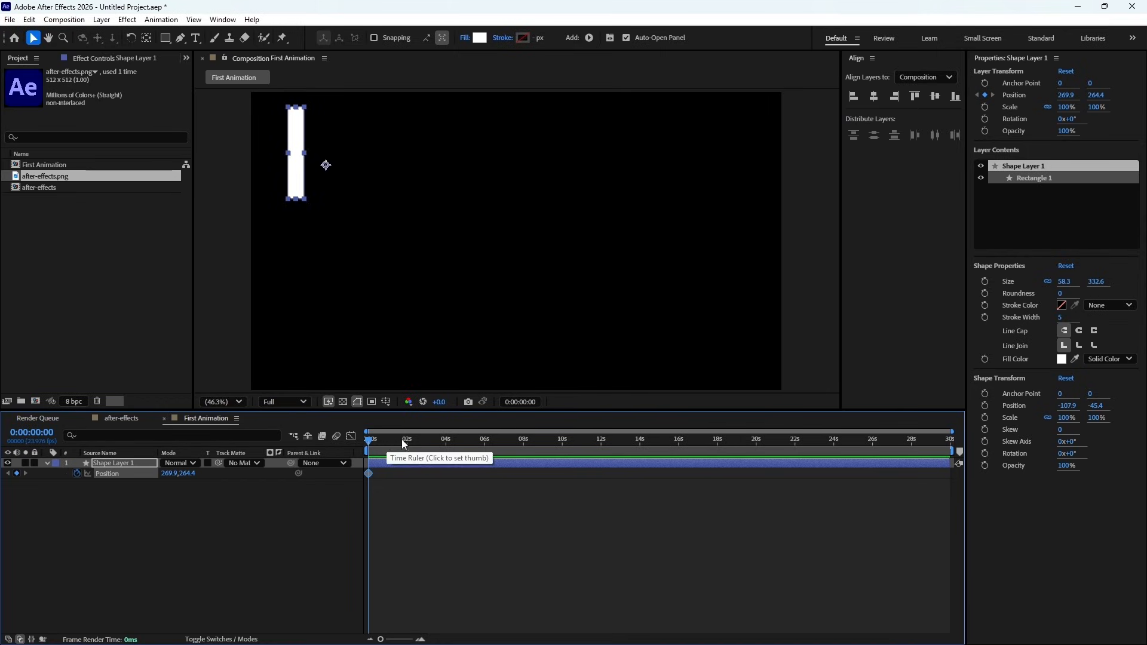
- Create a second Position keyframe at 0:00:05:00 by lowering the rectangle to a Y position of about 875.4
drag(392, 440, 465, 459)
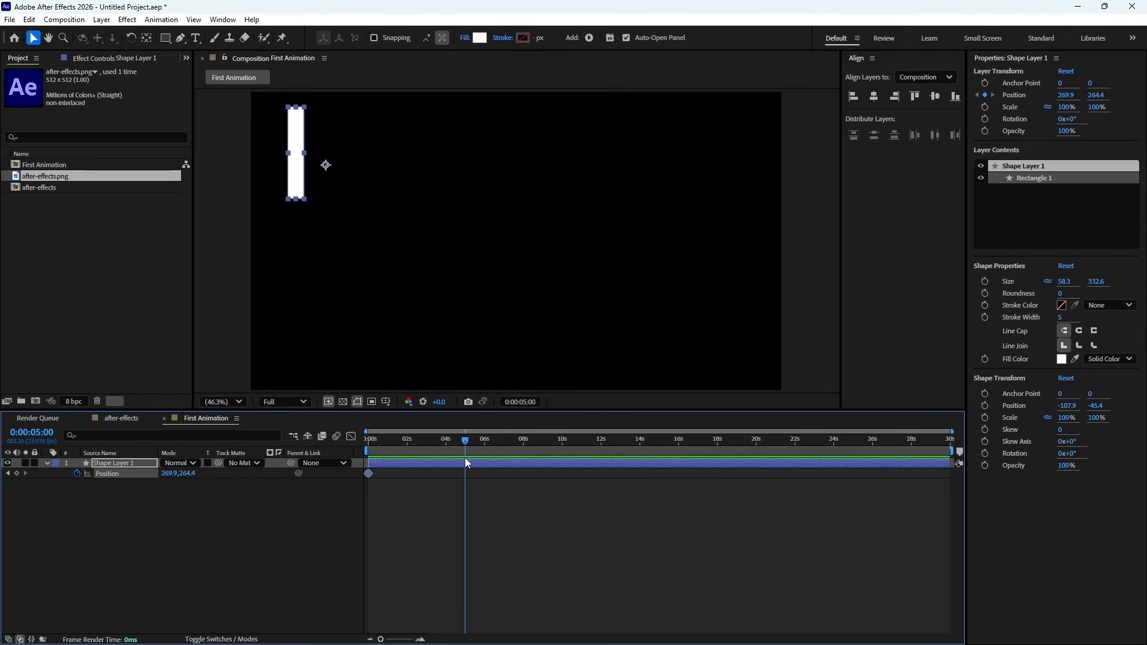
drag(952, 431, 574, 432)
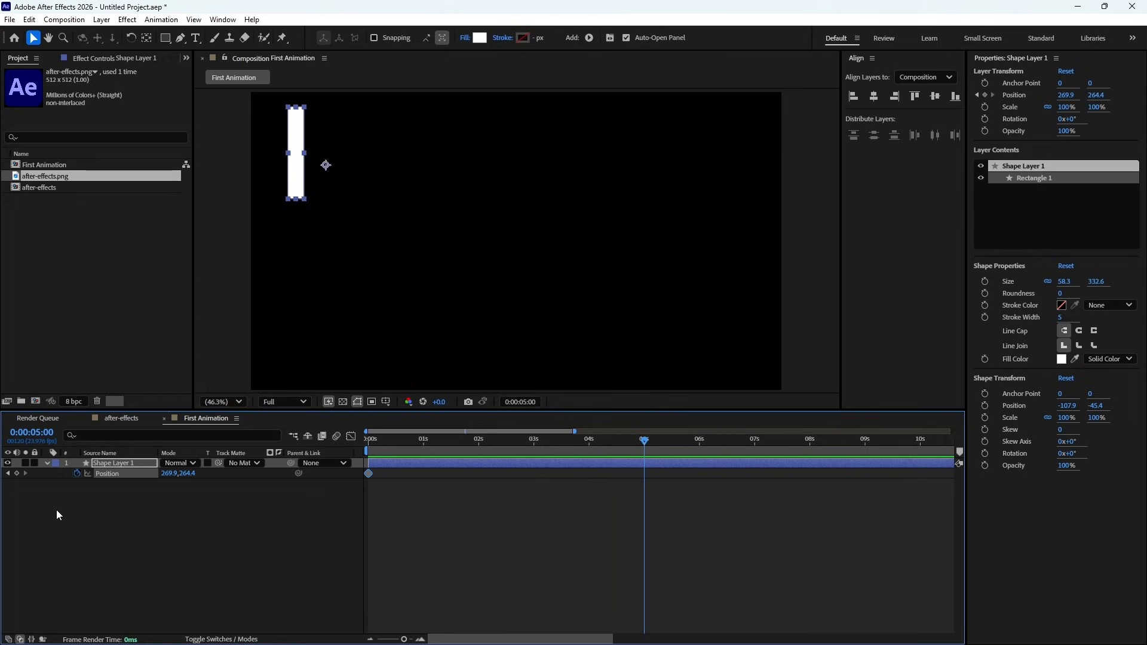
drag(184, 474, 523, 509)
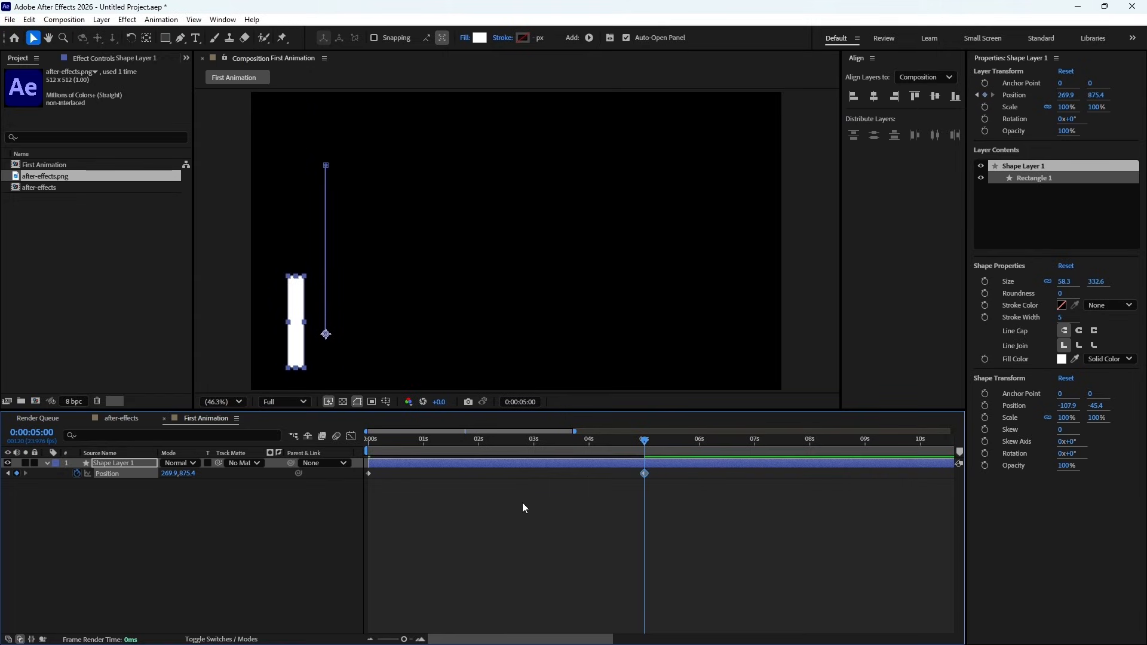
- Preview the rectangle's downward movement from the start of the composition
drag(571, 440, 354, 450)
key(space)
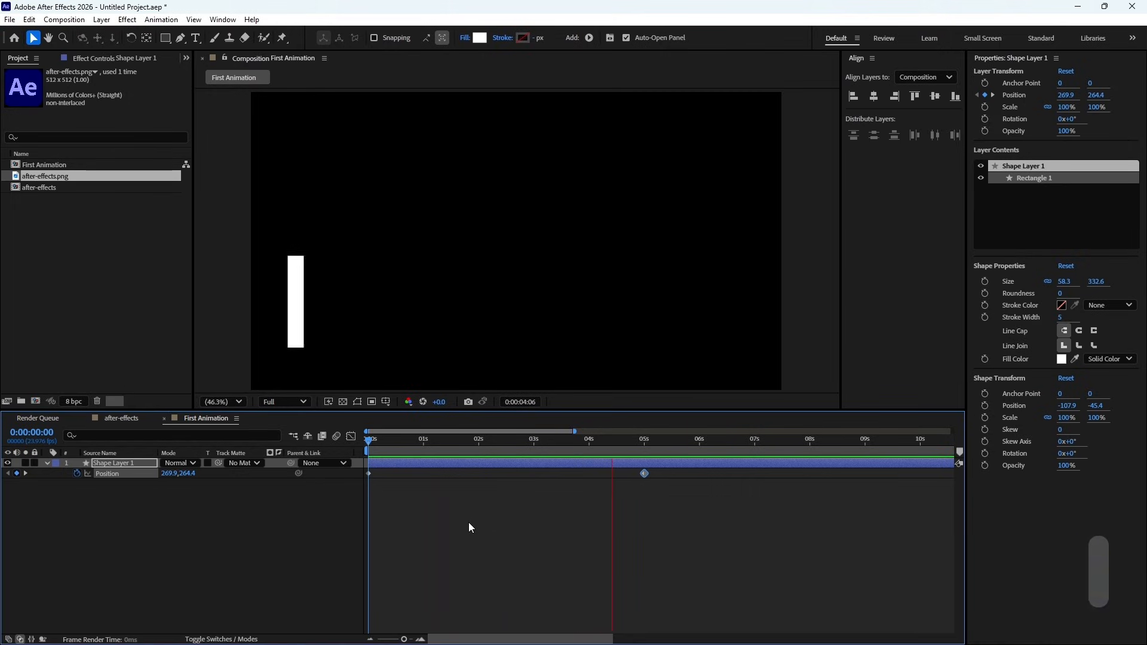
key(space)
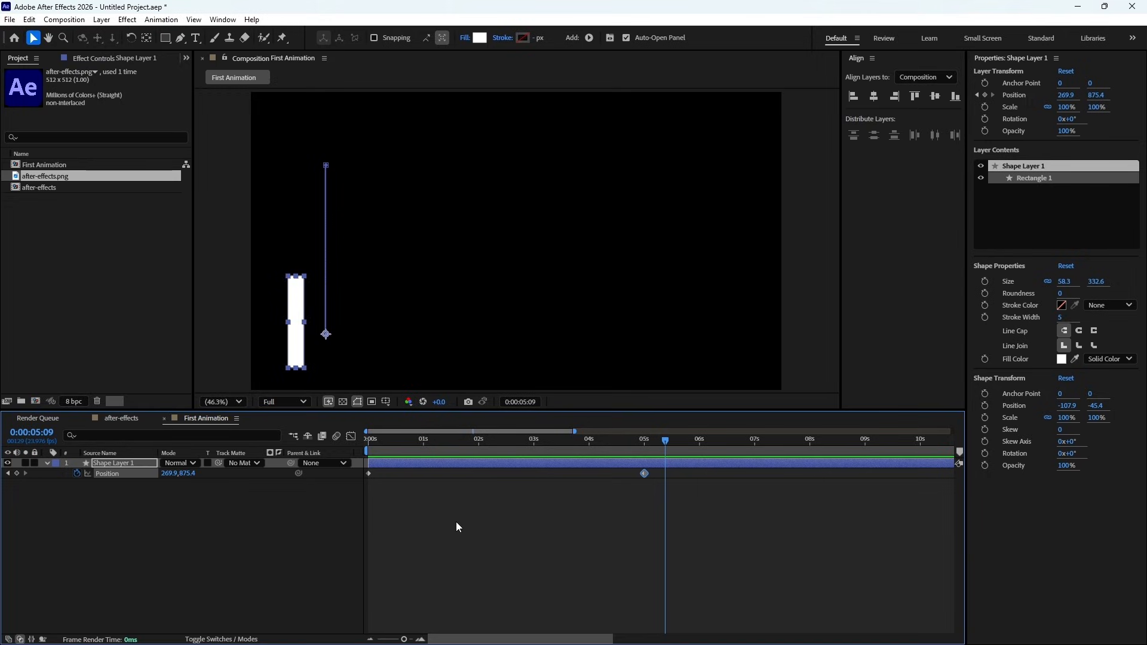
- Create a third Position keyframe at 0:00:10:00 with the rectangle's Y position set to 310
click(367, 442)
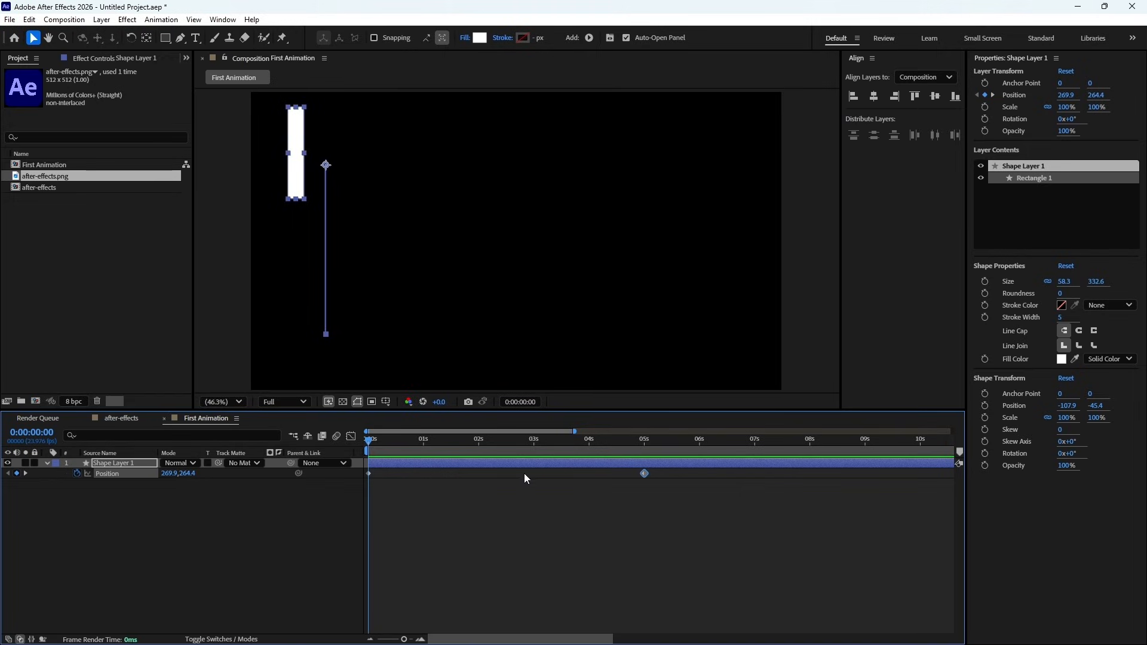
click(920, 445)
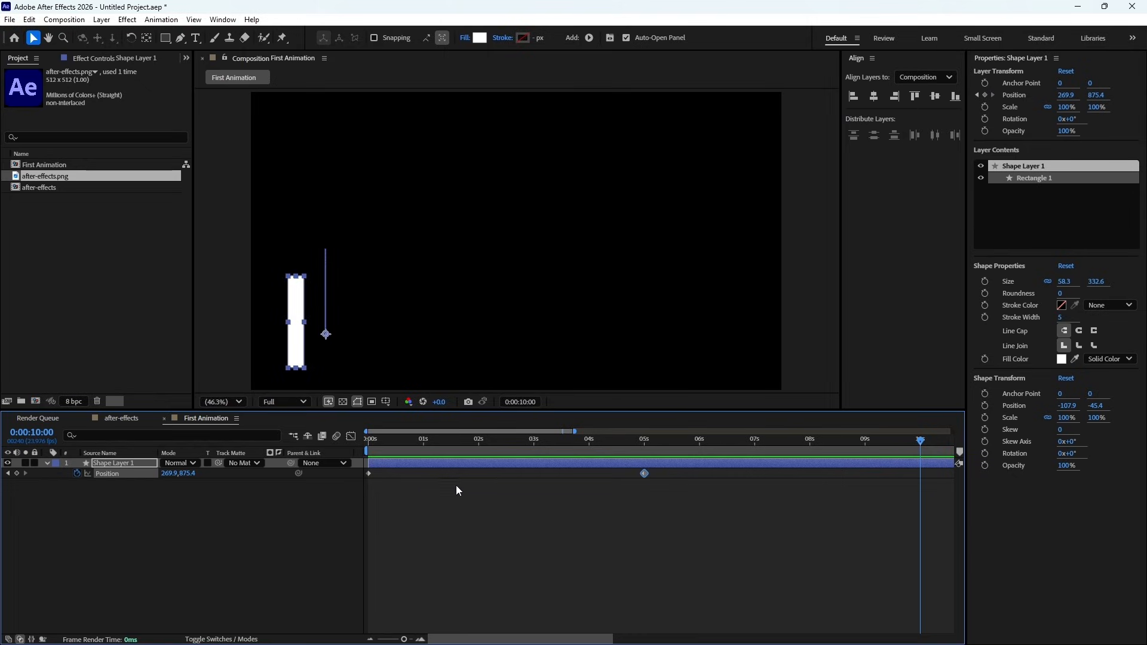
mouse_move(188, 474)
mouse_down()
mouse_move(173, 474)
mouse_move(188, 475)
mouse_up()
click(188, 474)
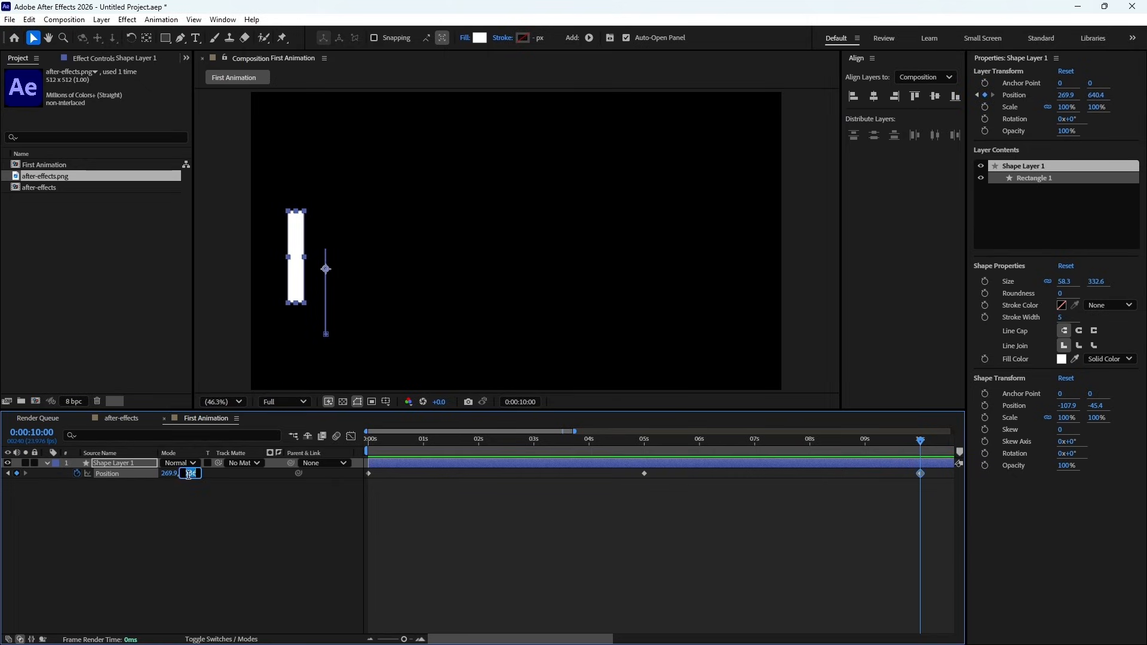
text(310)
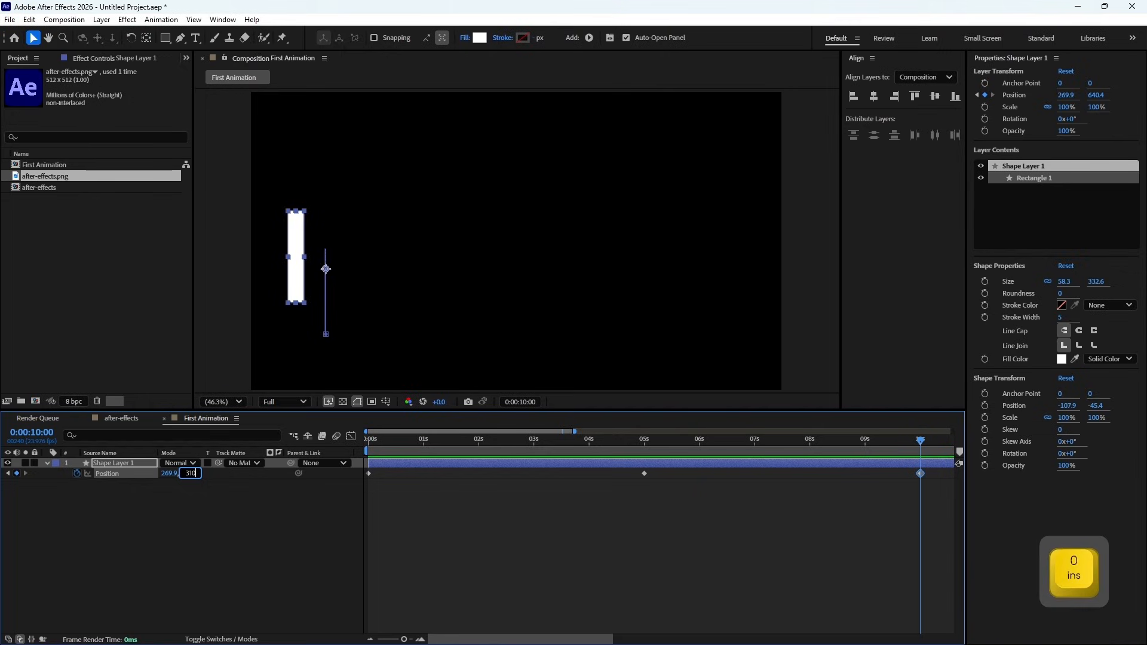
key(Return)
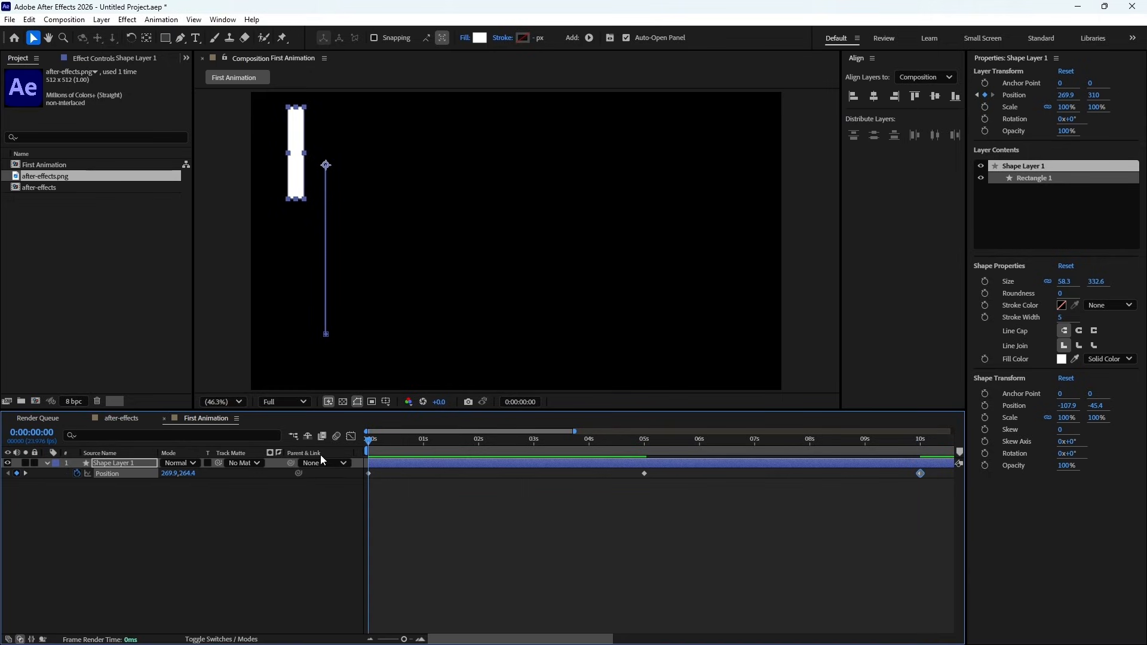
- Preview the full down-and-up animation from the start, and deselect the layer
key(space)
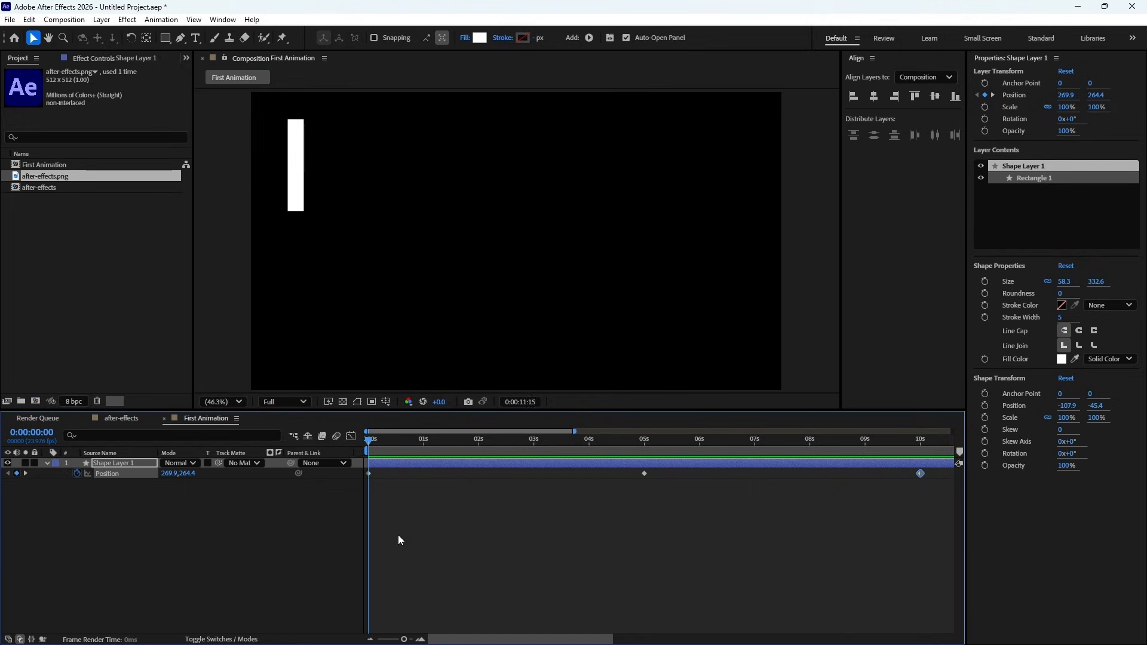
key(space)
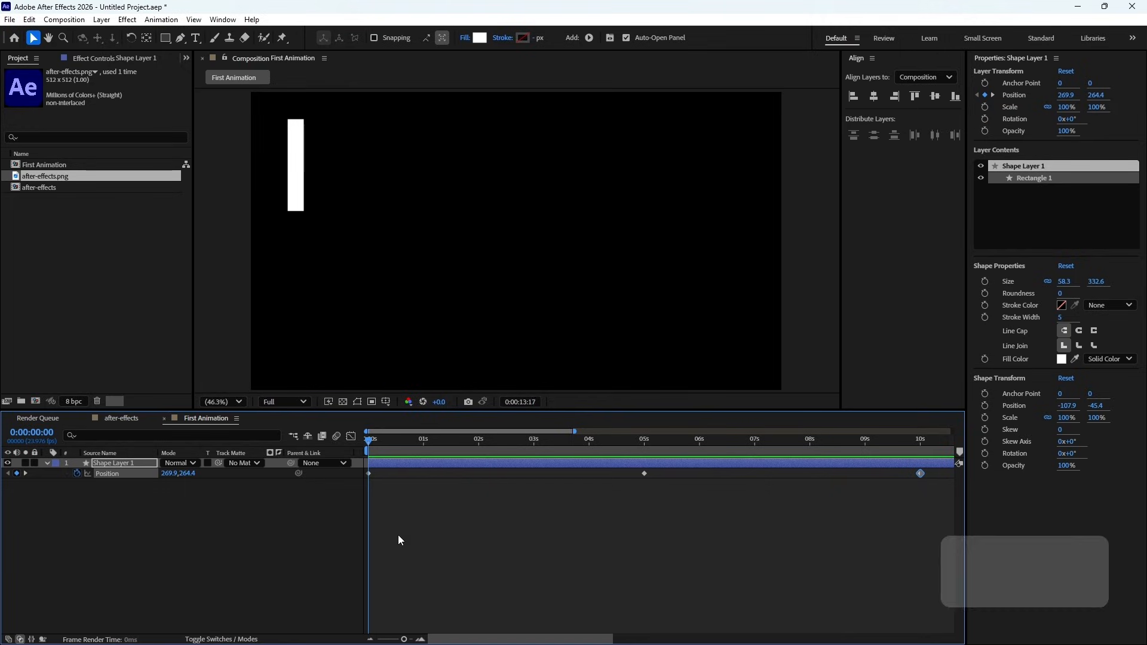
click(482, 485)
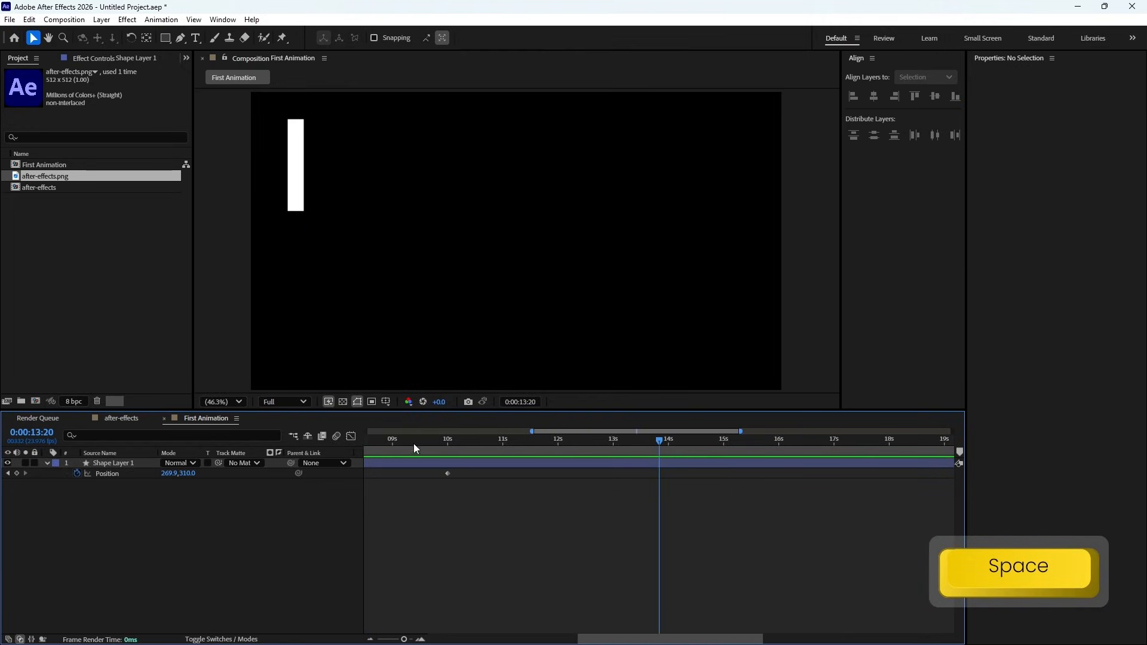
- Move the middle Position keyframe earlier to 0:00:01:19
drag(531, 431, 366, 431)
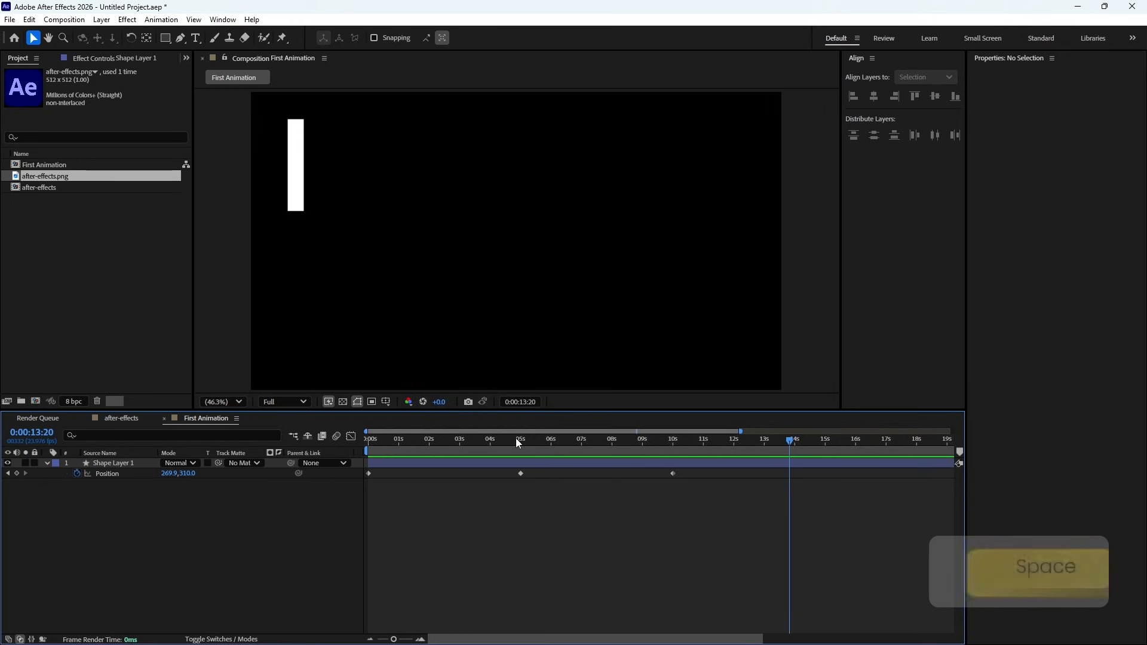
drag(515, 440, 435, 456)
drag(520, 473, 422, 486)
- Play back the retimed animation from the start and return the playhead to 0:00:00:00
drag(430, 445, 323, 460)
key(space)
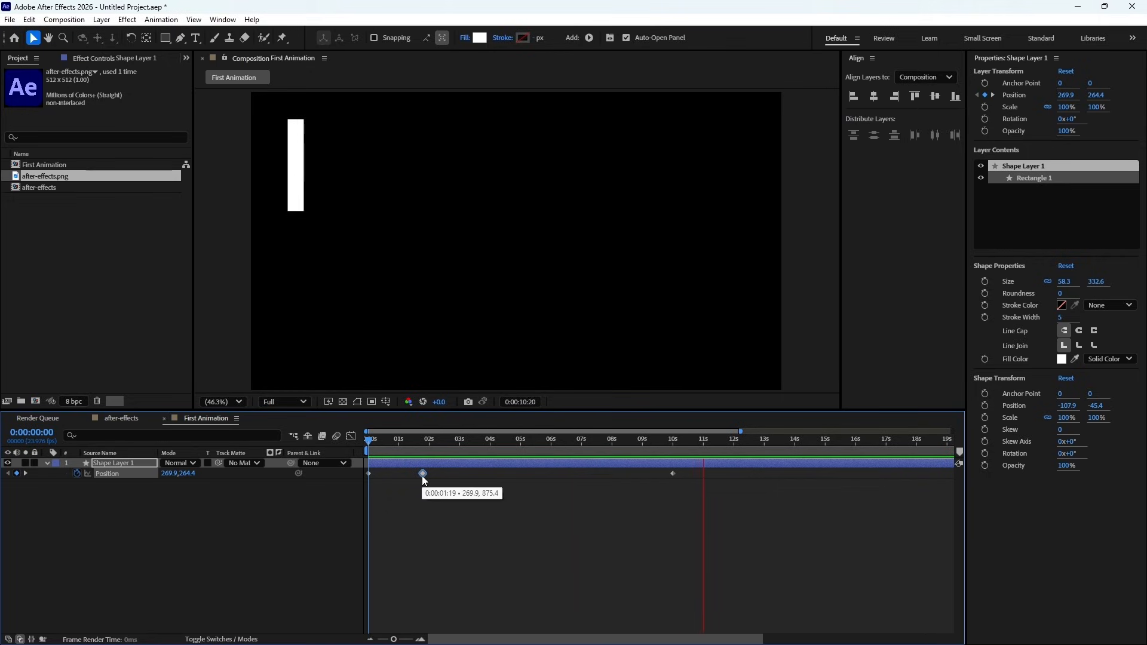
click(423, 443)
key(Home)
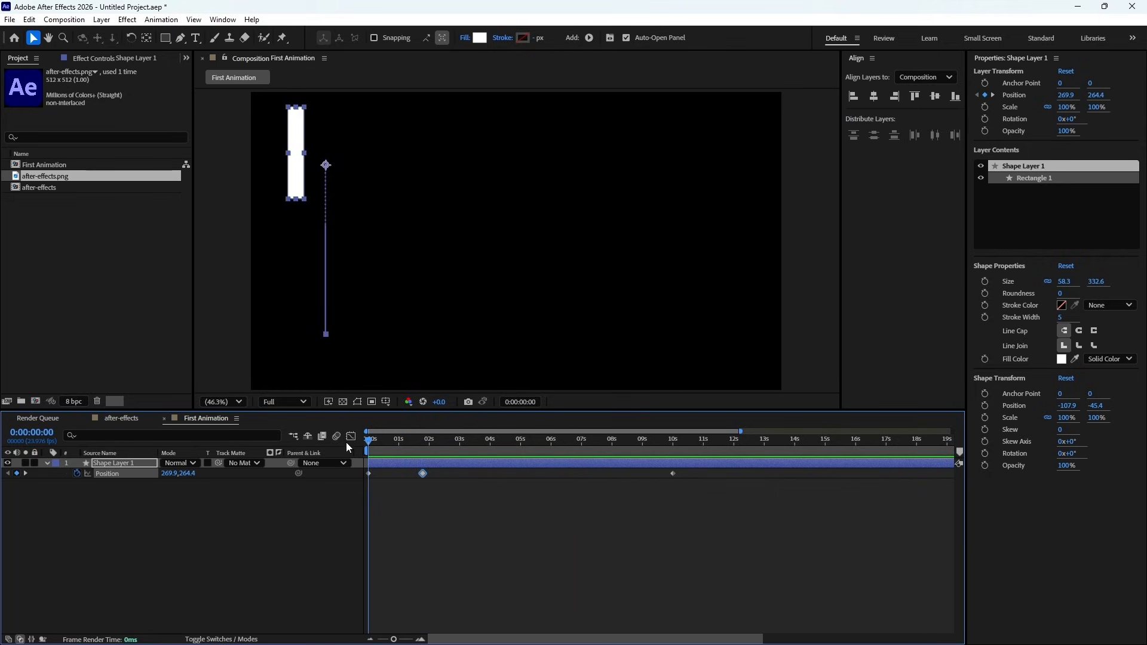
- Move the middle Position keyframe to 0:00:02:00 and preview the retimed downward motion
drag(745, 433, 612, 433)
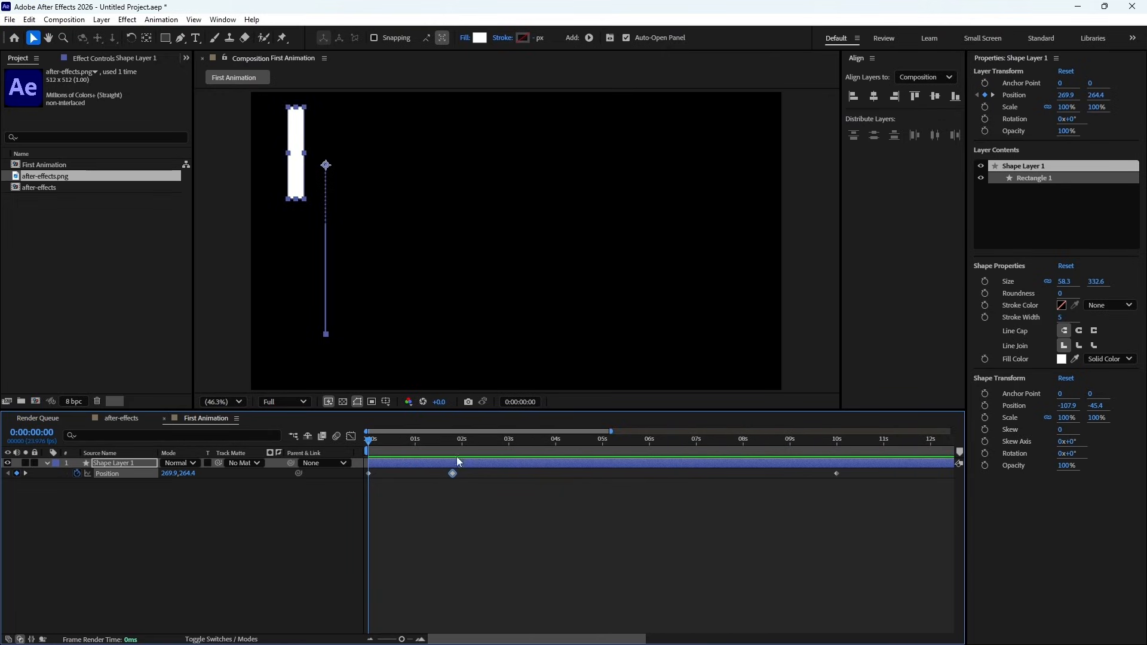
drag(453, 473, 463, 478)
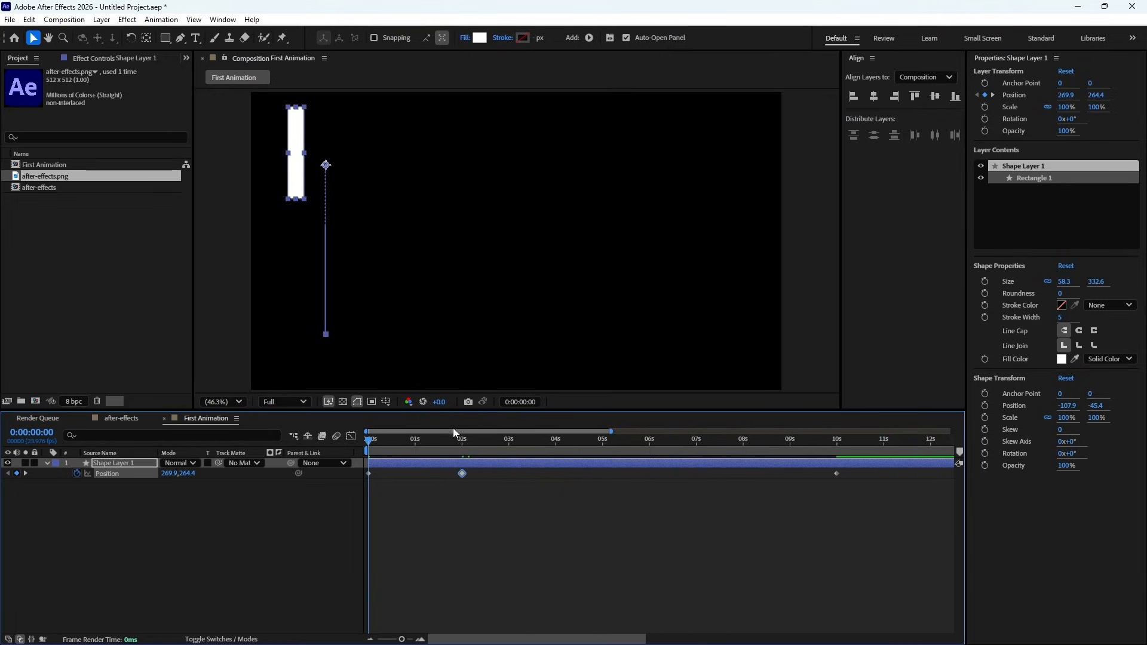
key(space)
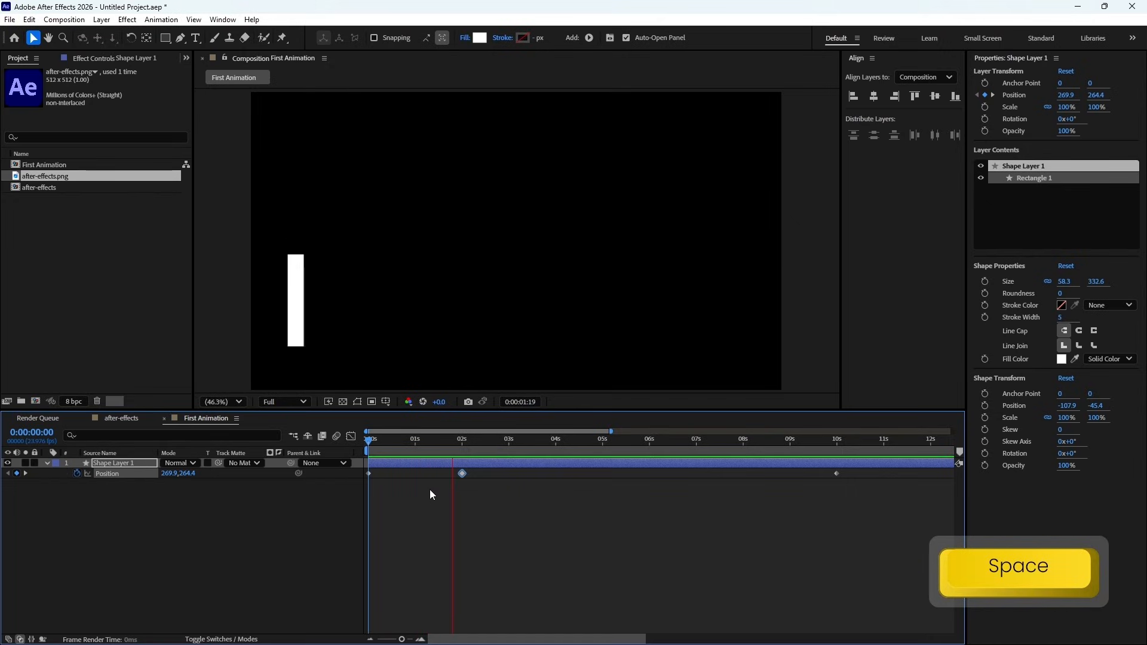
key(space)
- Move the last Position keyframe to 0:00:04:00 and preview the faster upward motion
drag(837, 473, 557, 482)
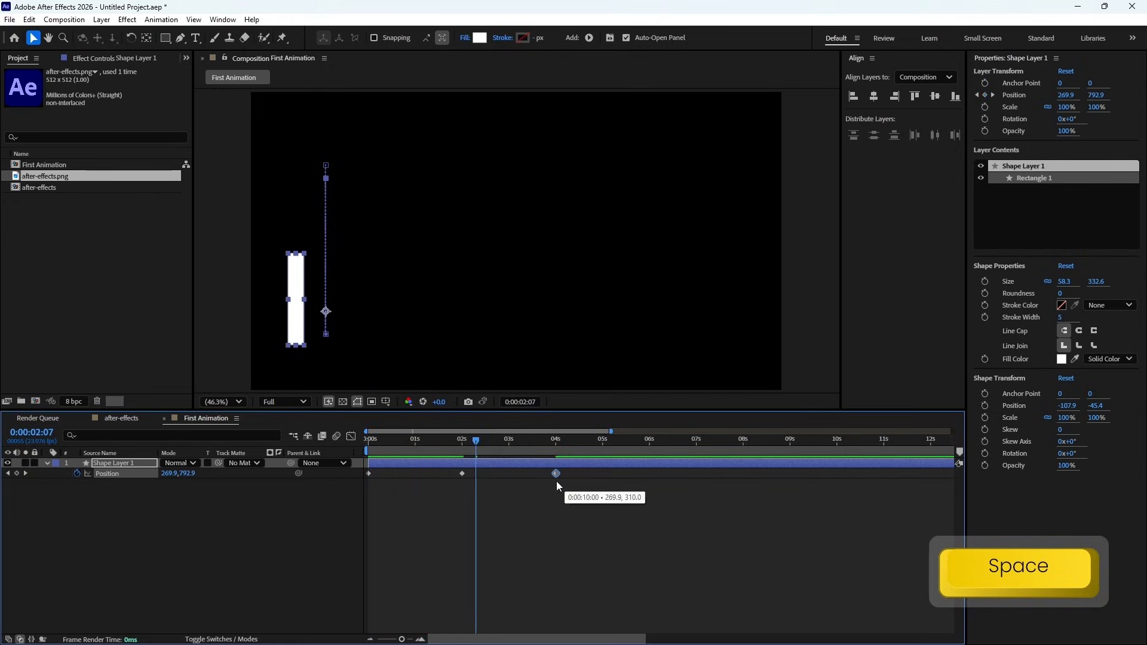
key(space)
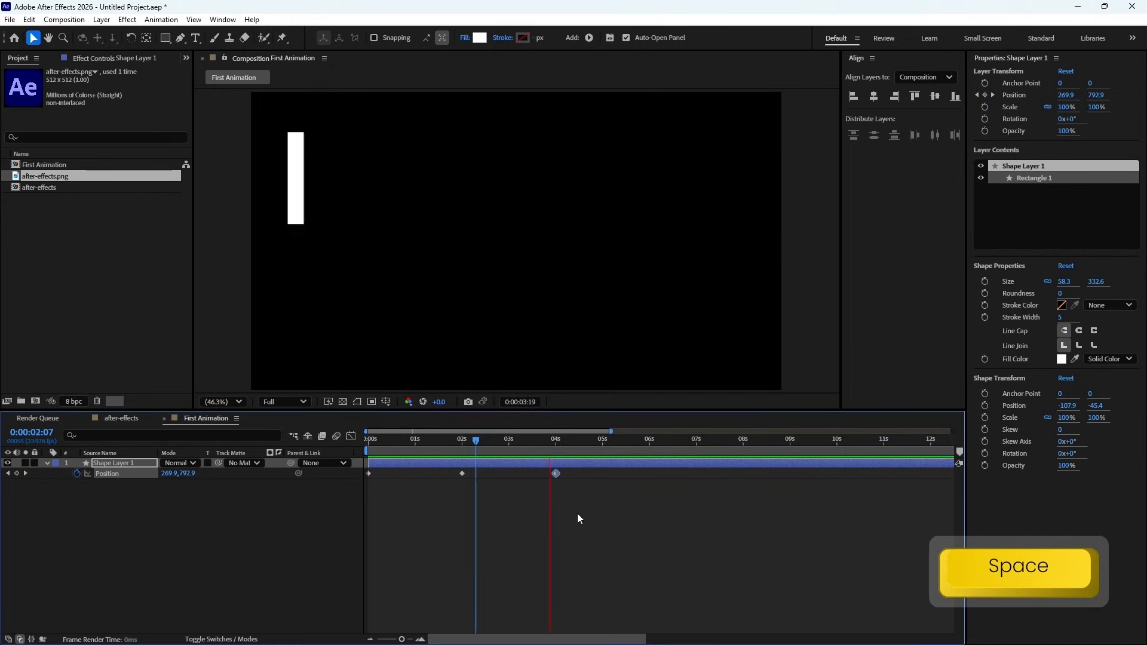
key(space)
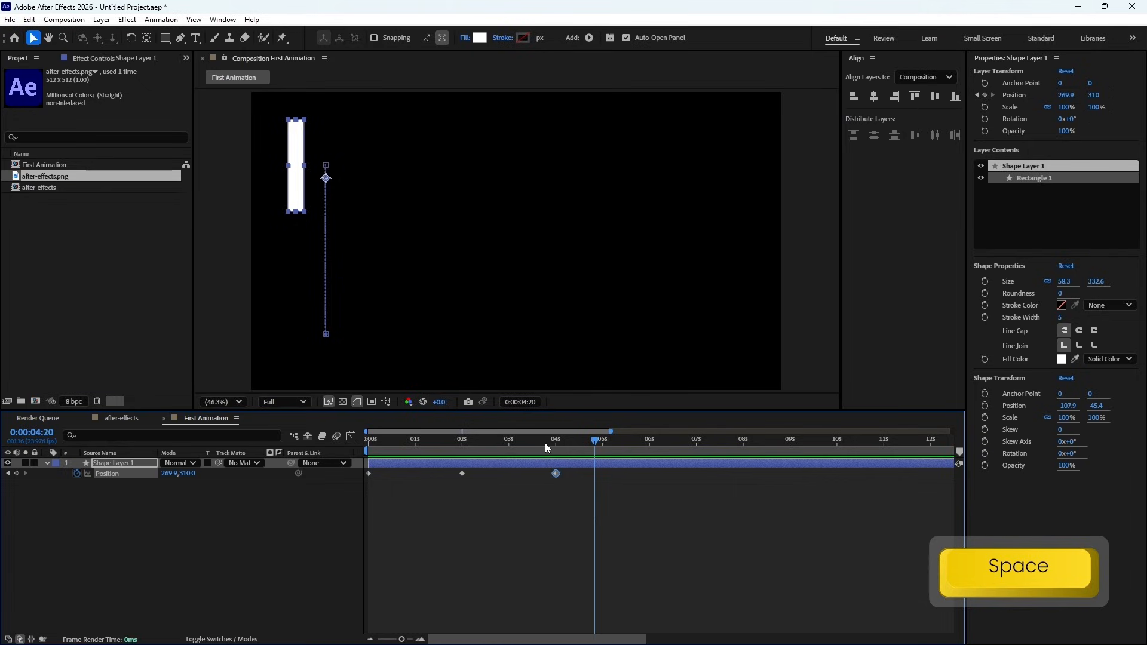
- Create a fourth Position keyframe at 0:00:06:00 with the rectangle's Y position set to 839
click(649, 442)
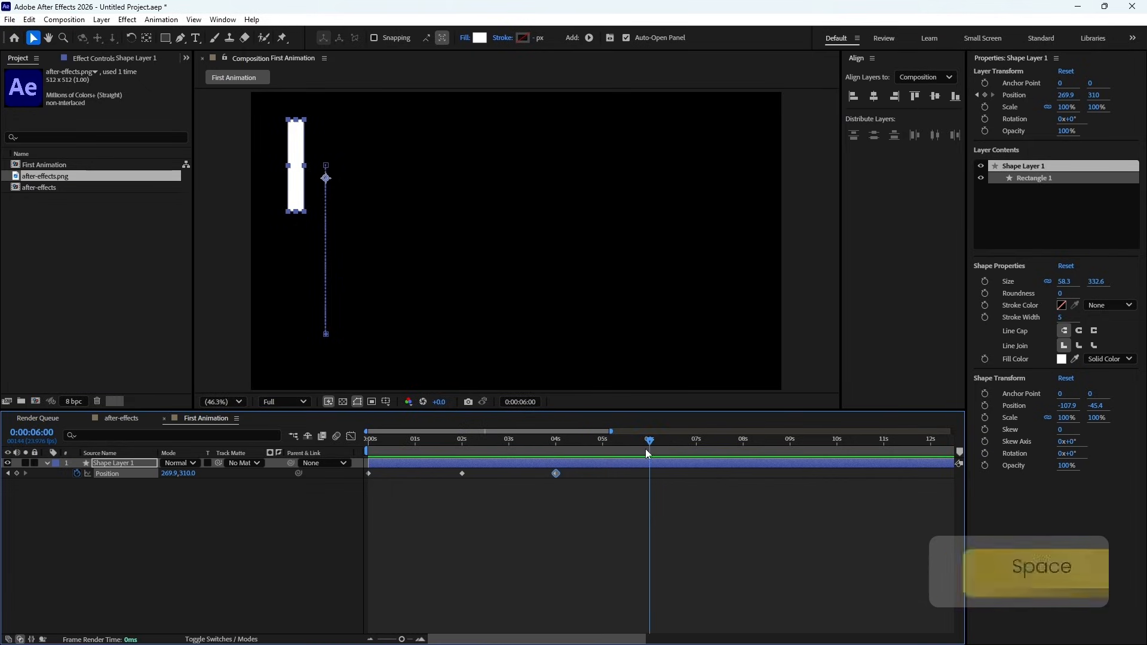
click(189, 475)
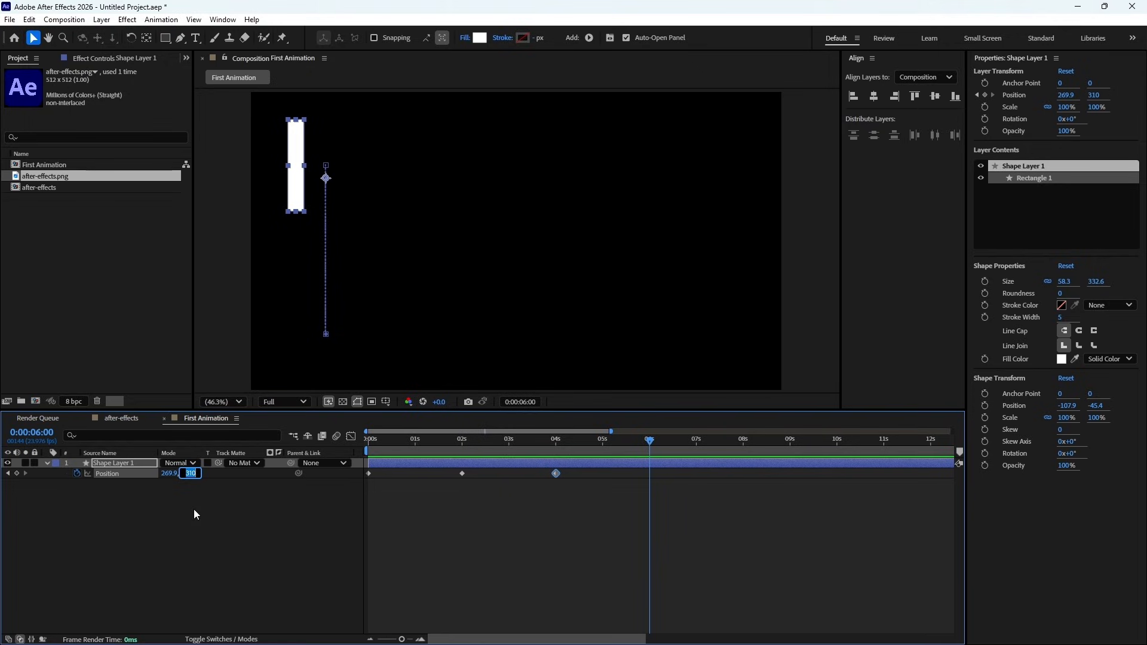
text(839)
key(Return)
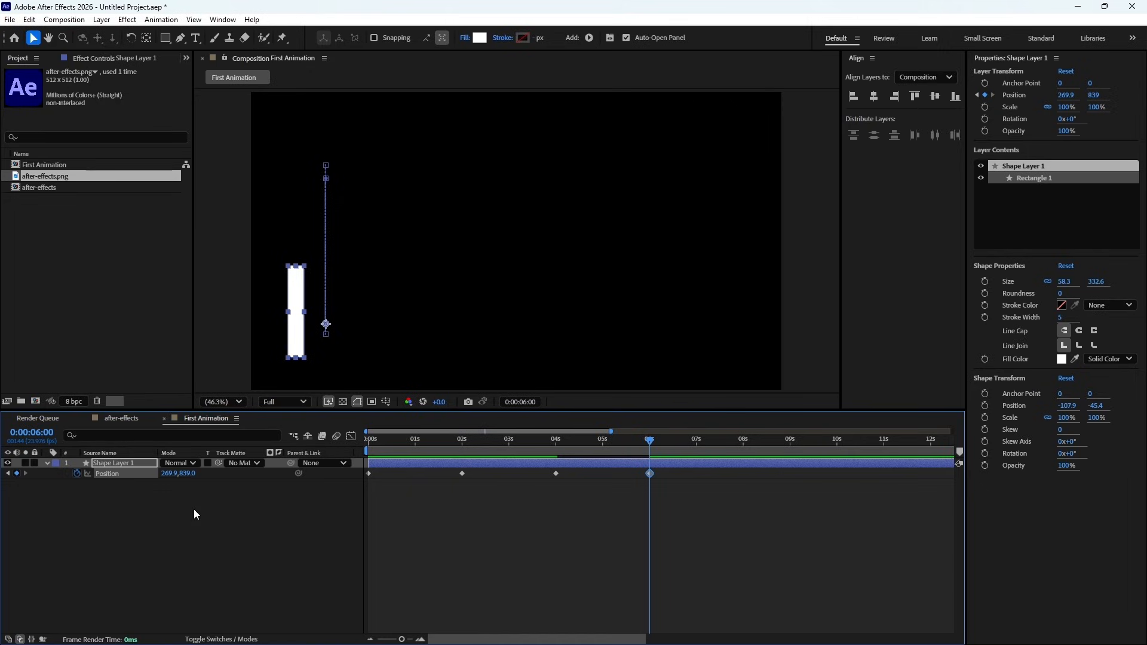
- Duplicate Shape Layer 1 and reveal the Position keyframes of the copy
scroll(441, 530, down, 4)
scroll(418, 533, up, 6)
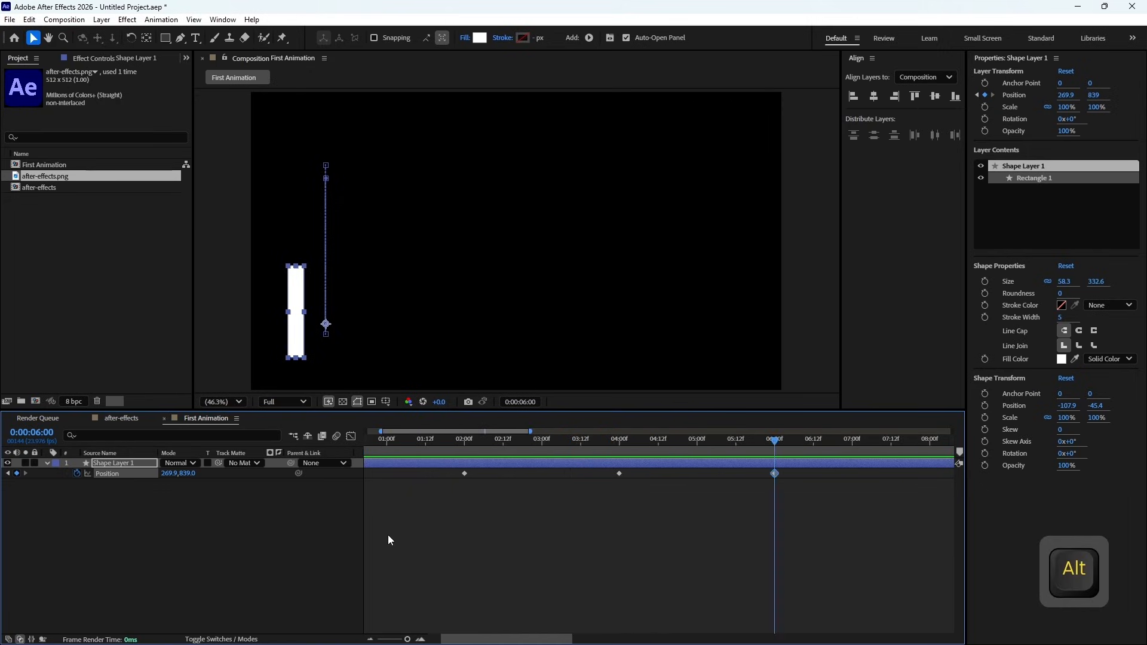
scroll(443, 541, down, 3)
scroll(484, 547, down, 2)
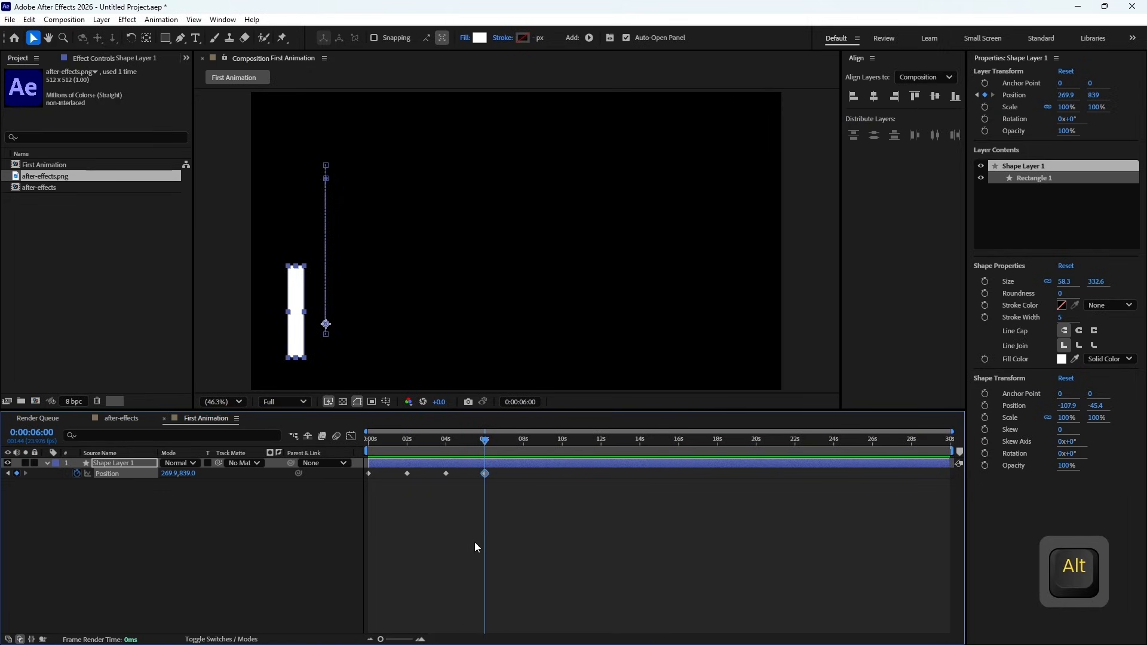
click(118, 463)
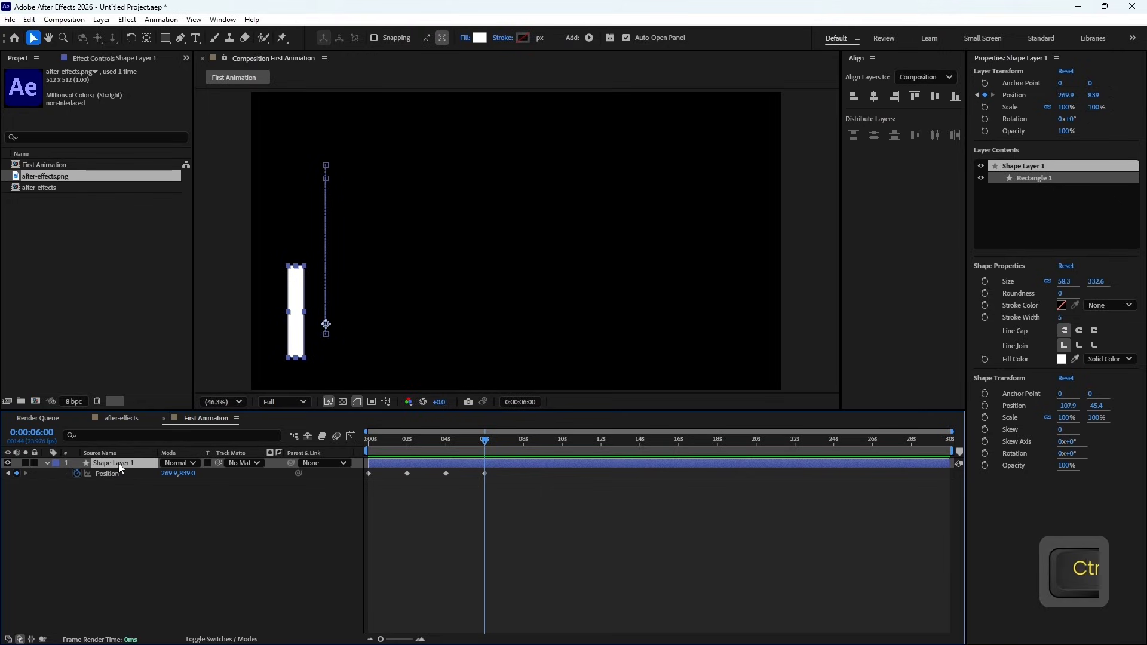
key(ctrl+d)
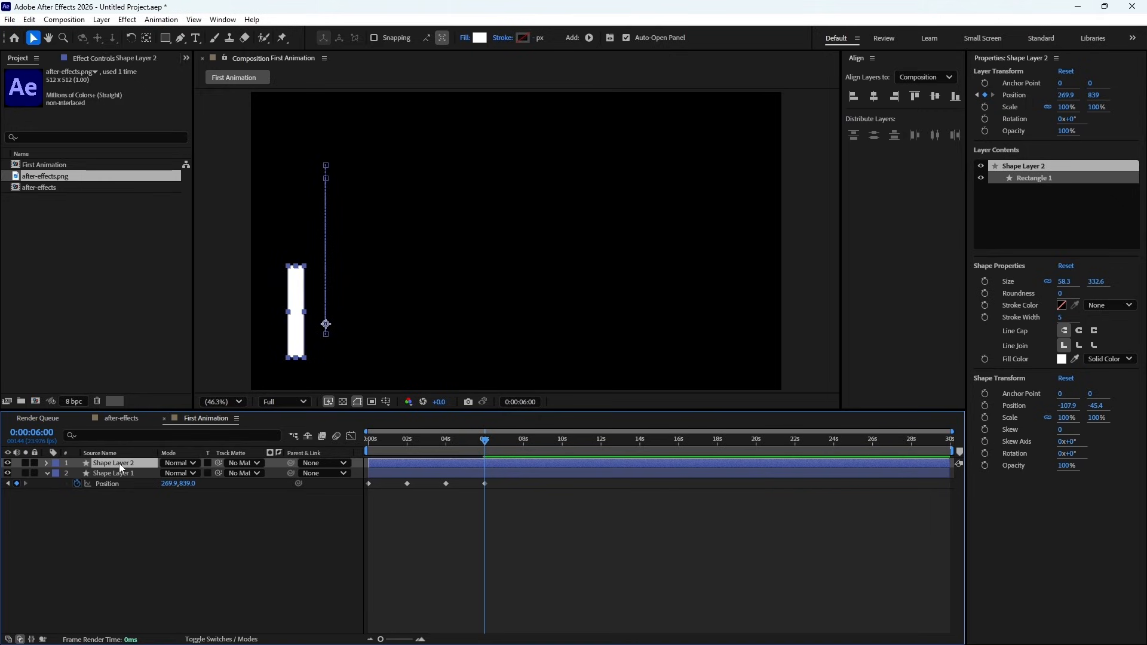
key(p)
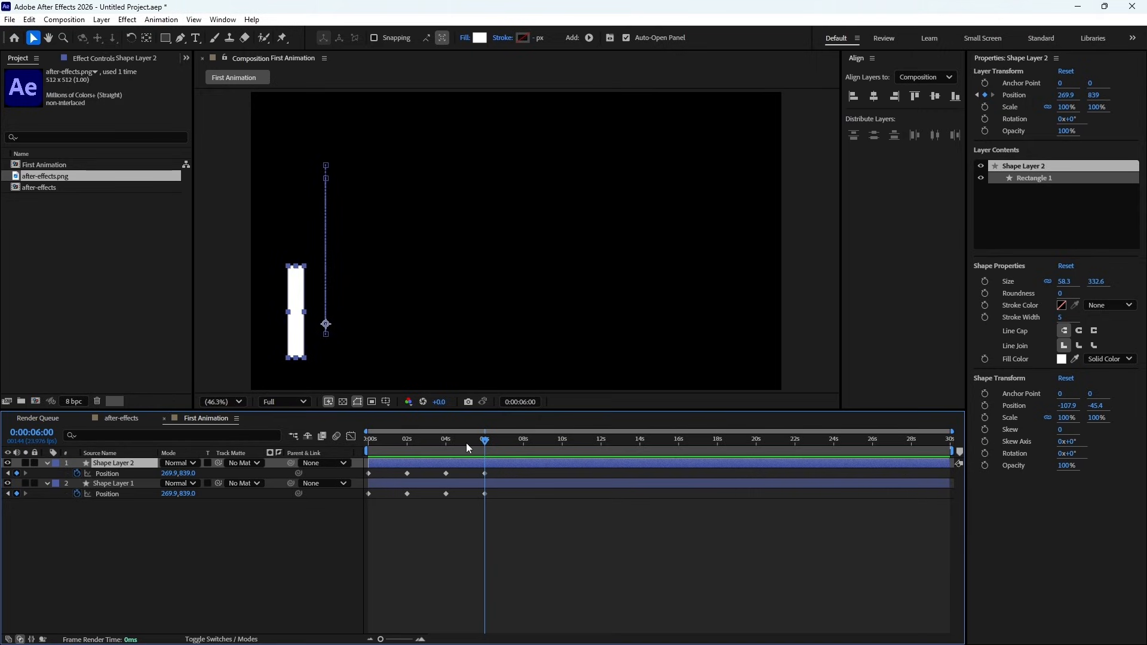
- With all of Shape Layer 2's Position keyframes selected at 0:00:00:00, set its X position to 1829.9 and preview both rectangles
drag(470, 446, 447, 450)
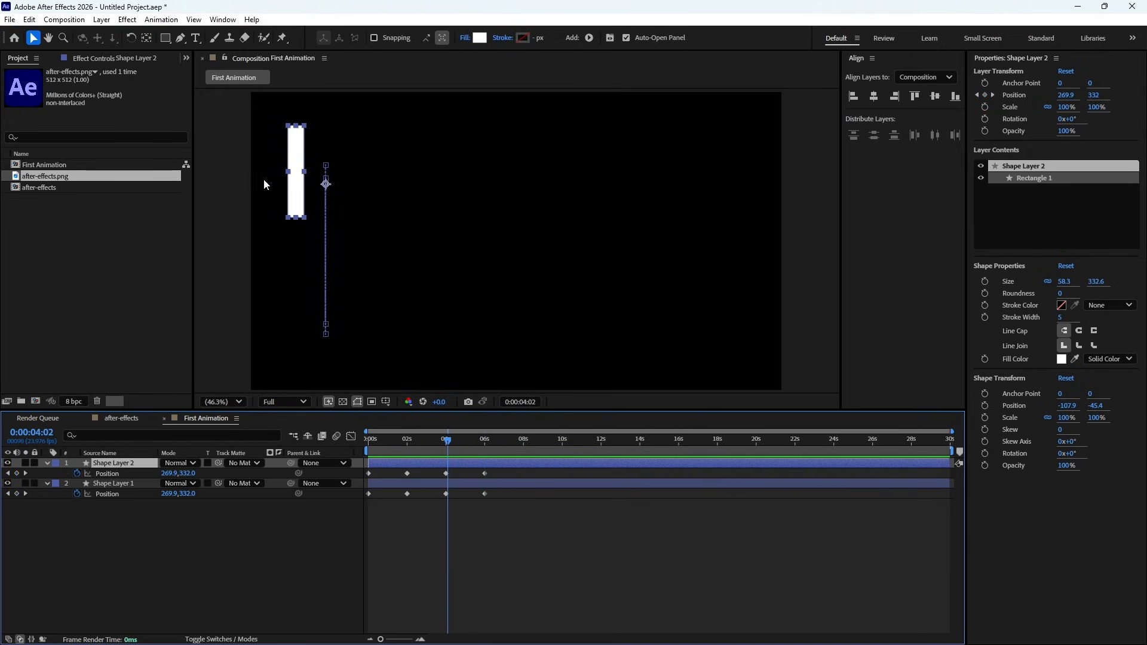
key(j)
key(j)
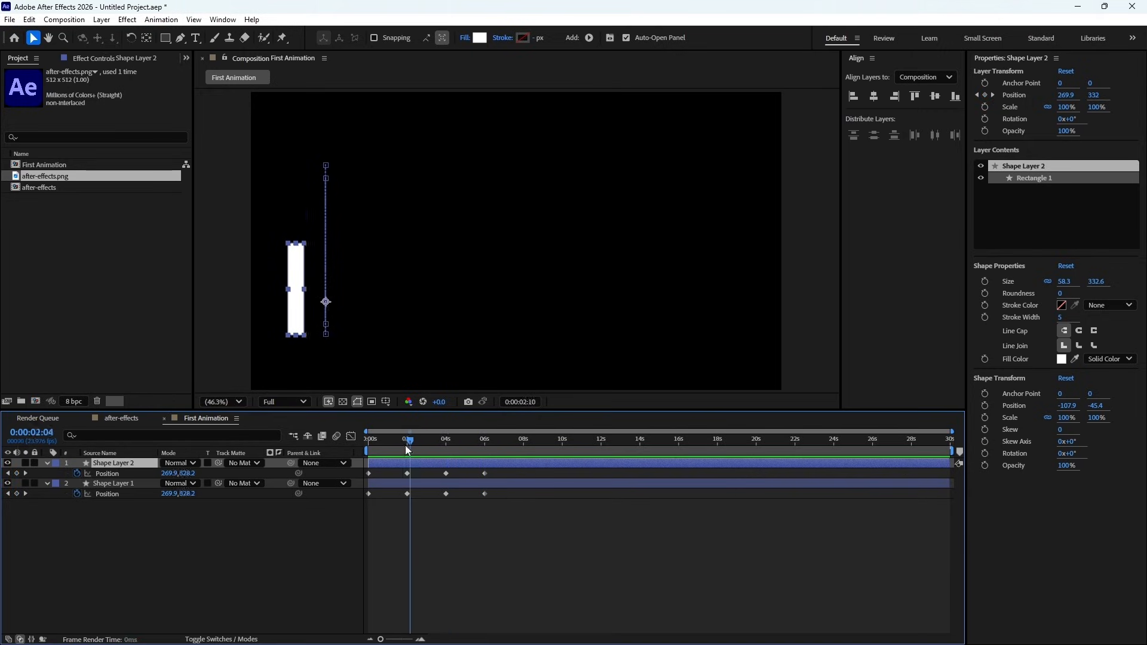
key(j)
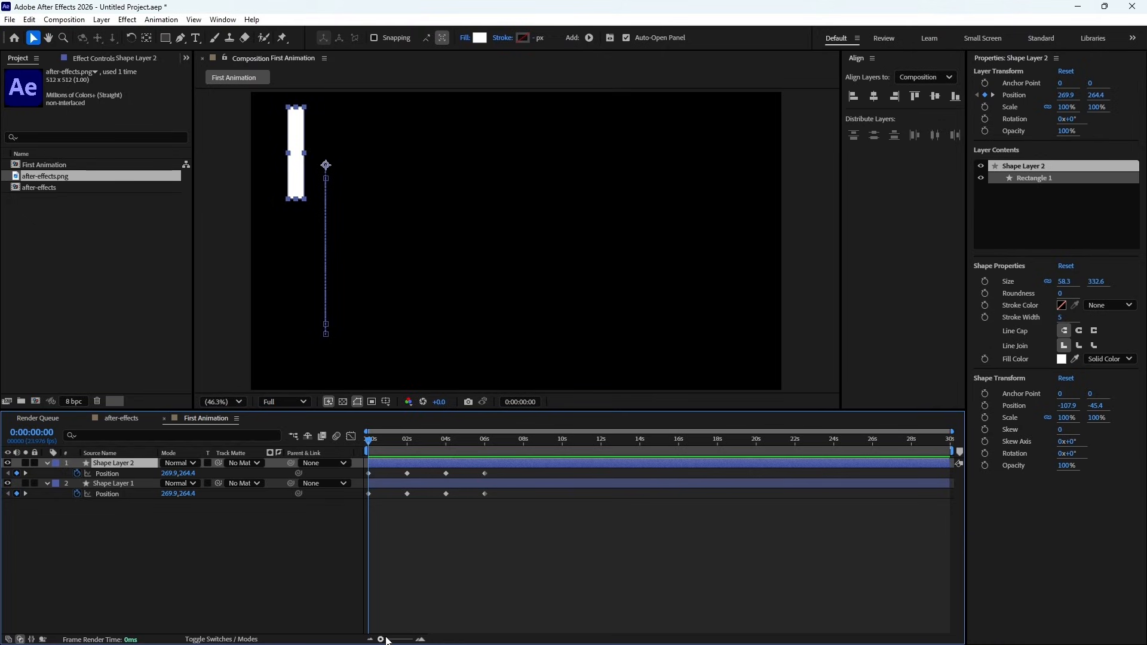
drag(381, 639, 394, 640)
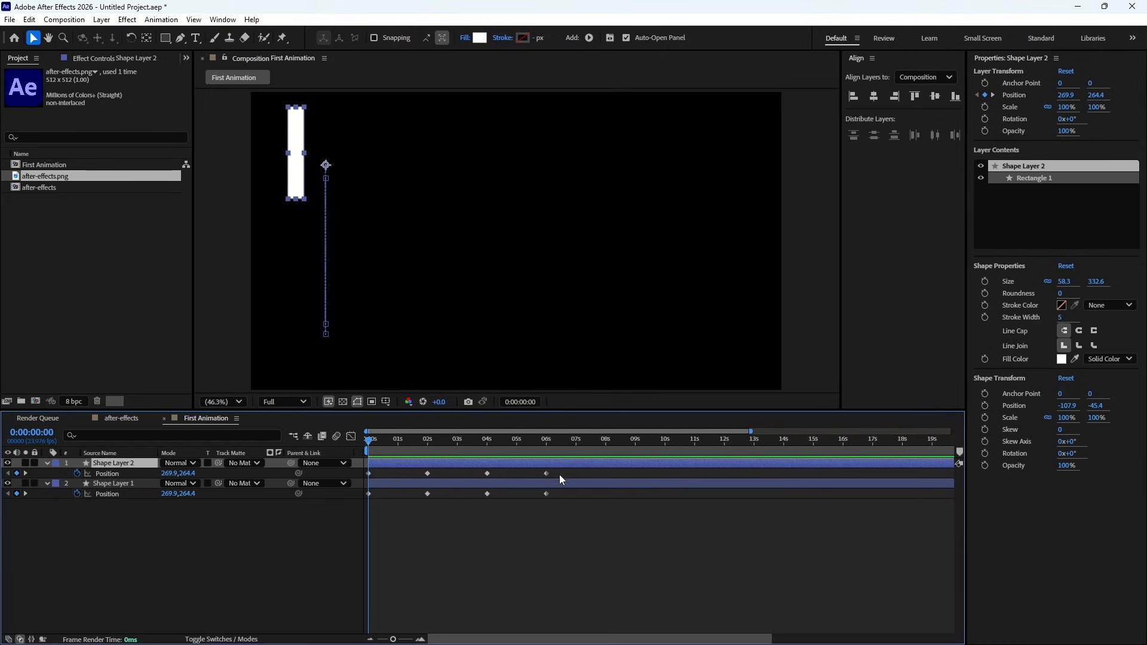
drag(559, 475, 361, 476)
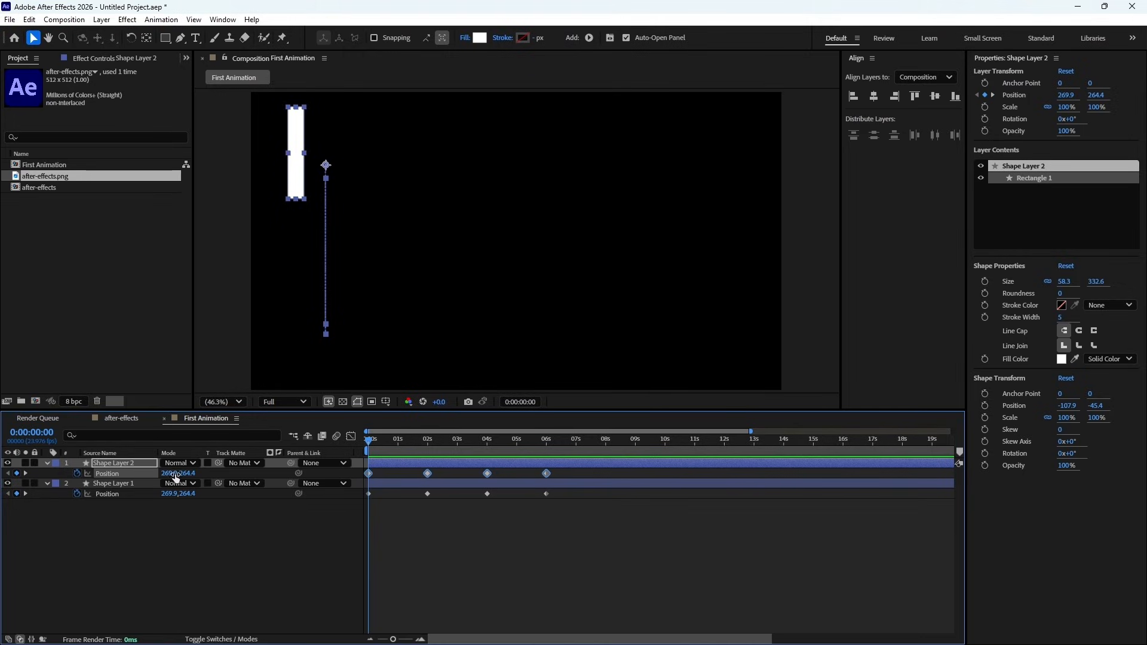
drag(172, 474, 1106, 483)
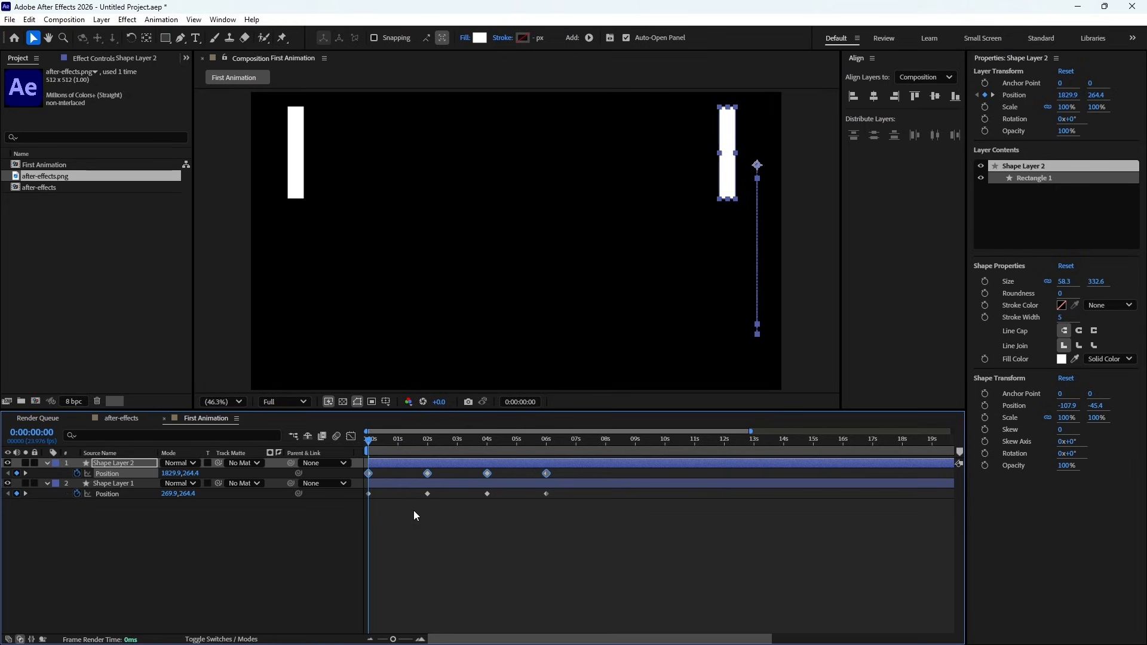
key(KP_0)
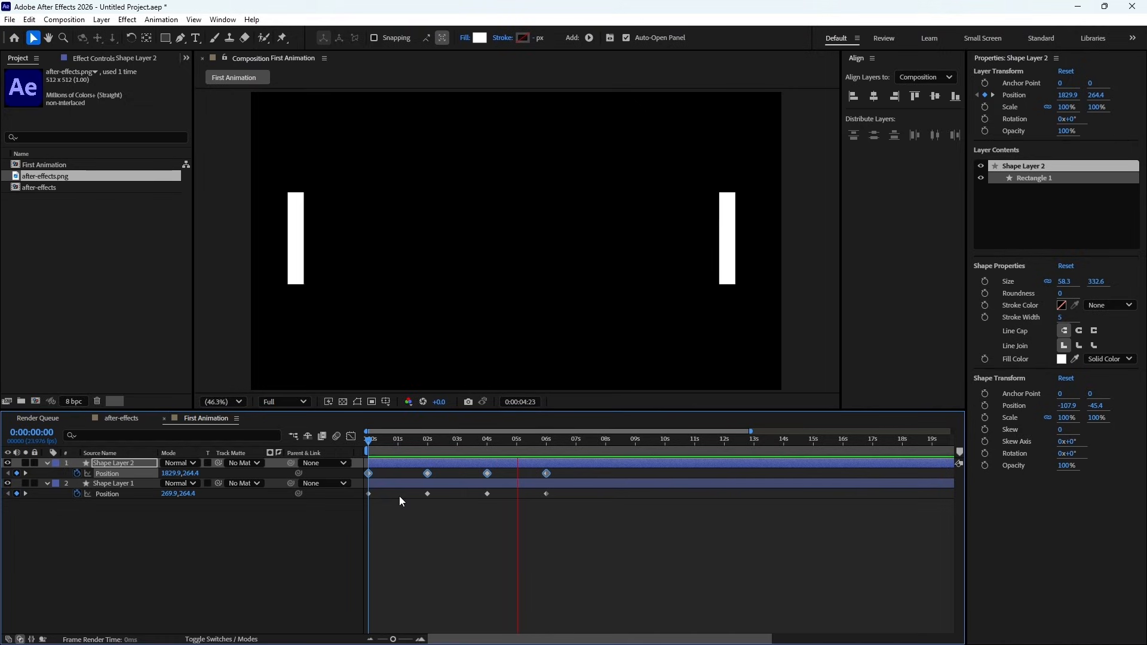
key(space)
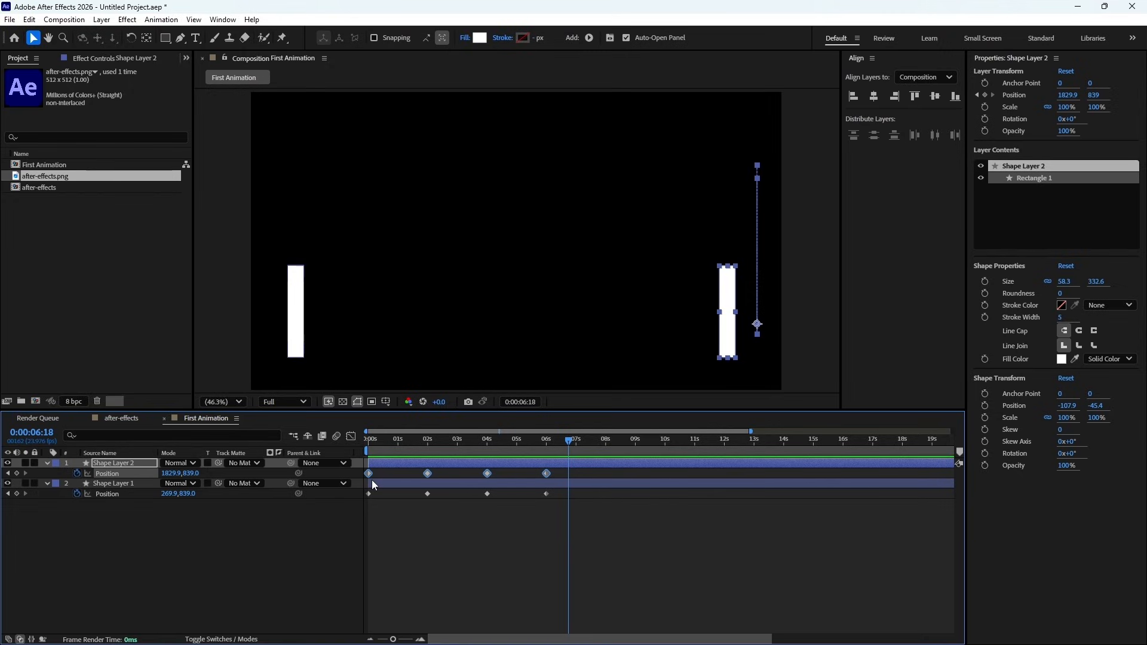
- Shift all of Shape Layer 2's Position keyframes later so they start at about 0:00:02:00, previewing the offset motion
drag(369, 473, 389, 474)
key(KP_0)
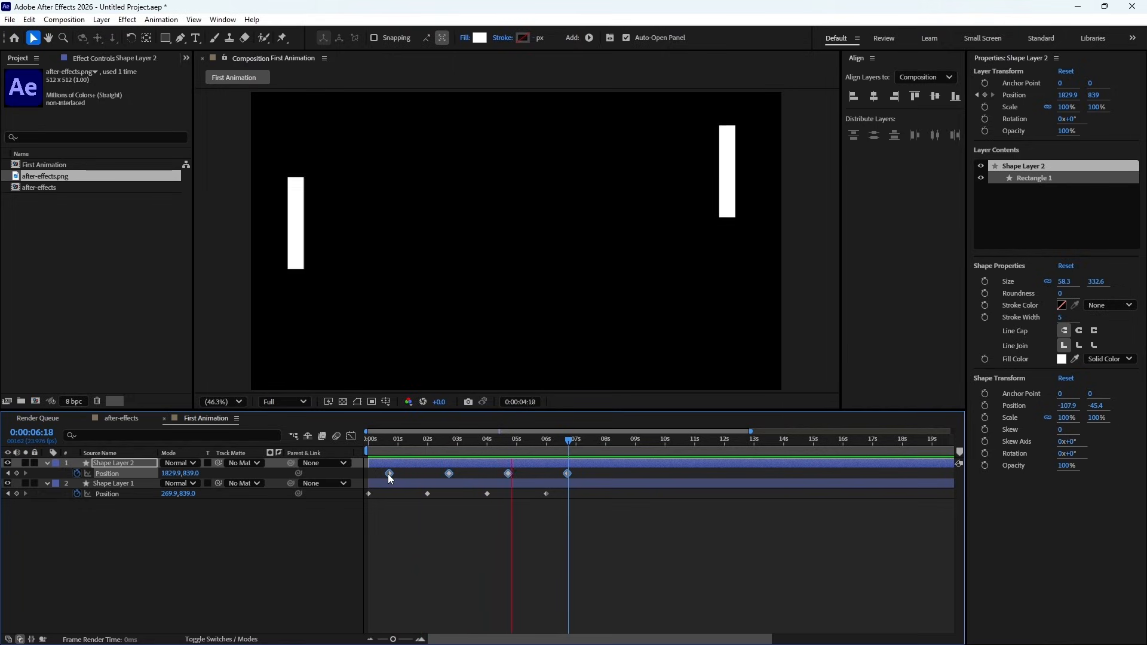
key(space)
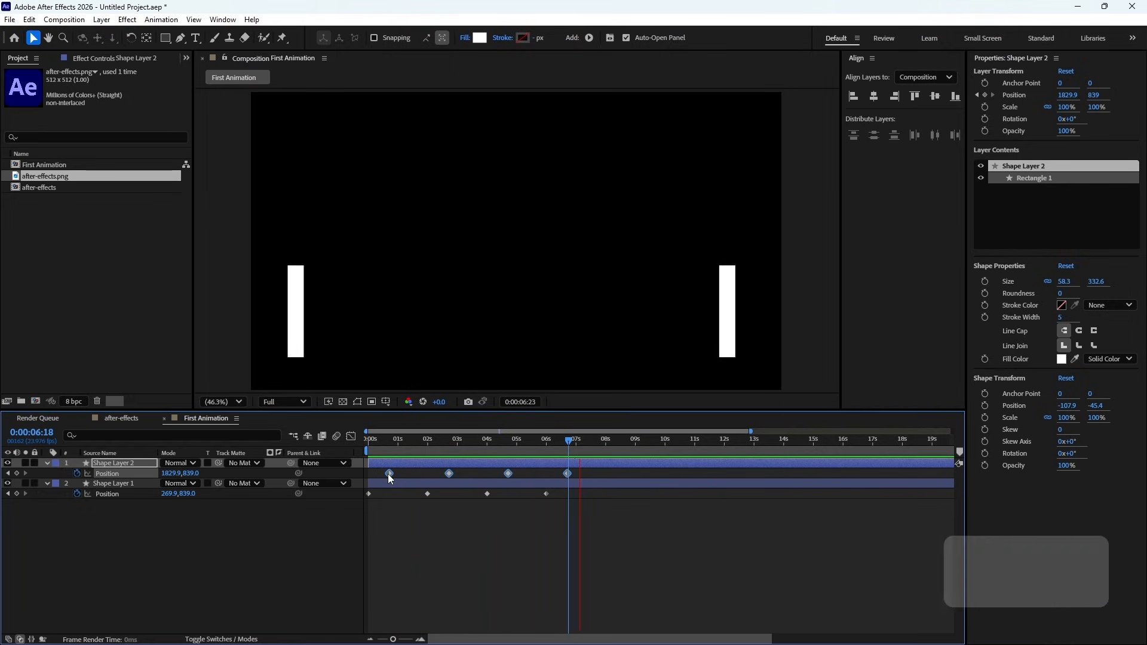
drag(388, 475, 427, 482)
key(KP_0)
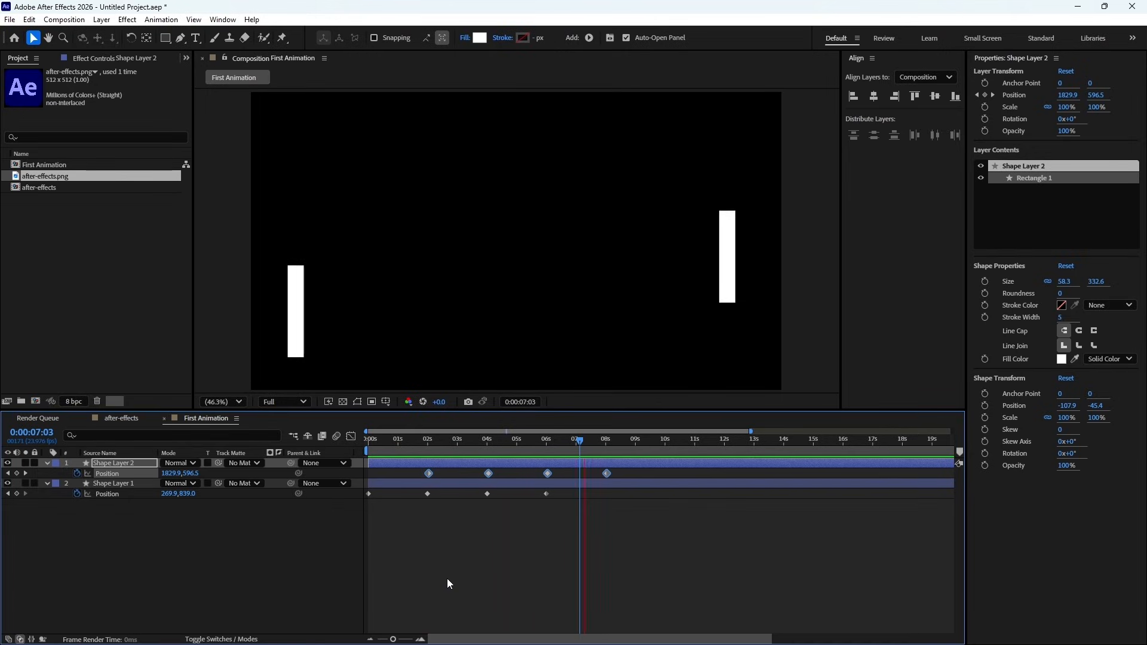
key(space)
- Add a Position keyframe to Shape Layer 2 at 0:00:00:00 with its Y position set to 839
drag(411, 443, 367, 497)
click(368, 497)
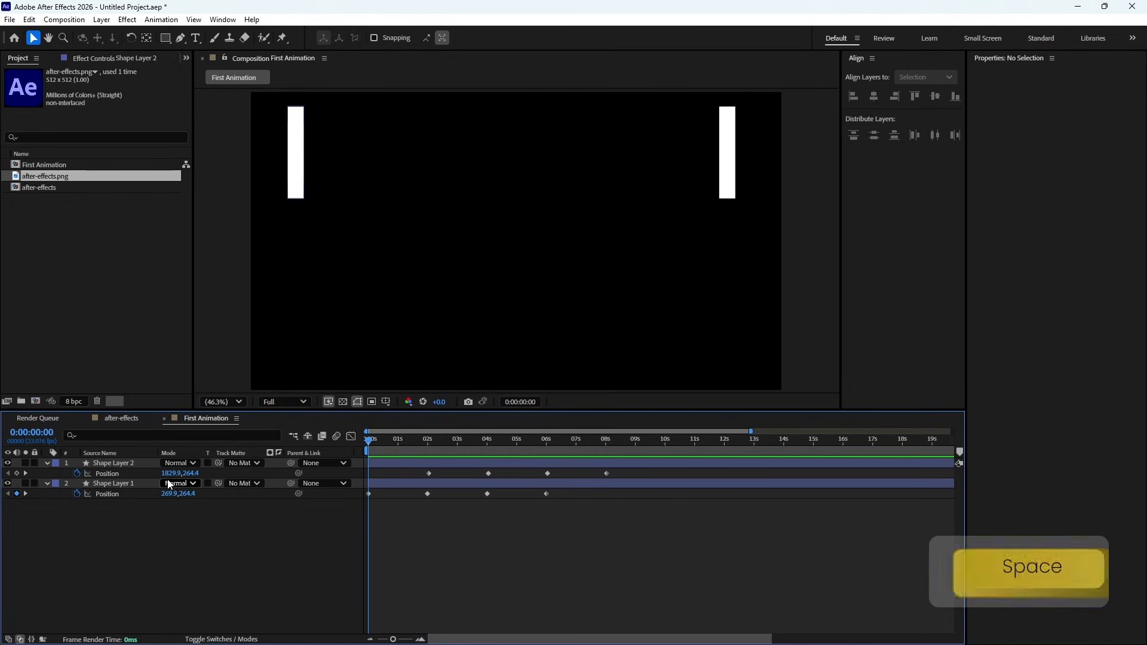
click(190, 473)
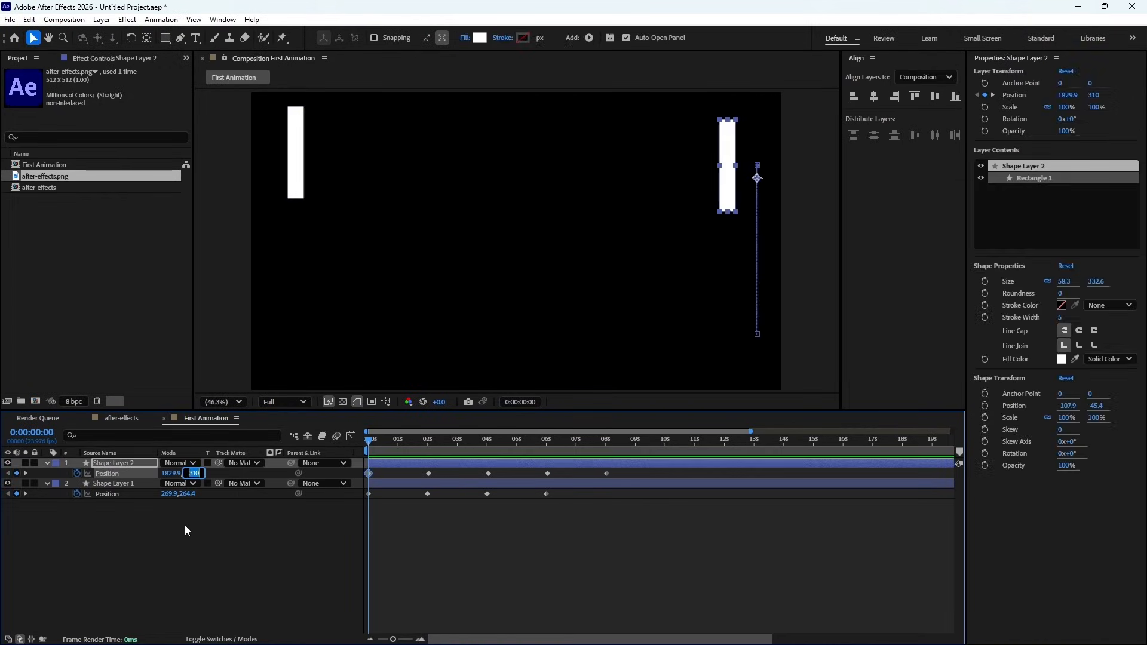
text(839)
key(Return)
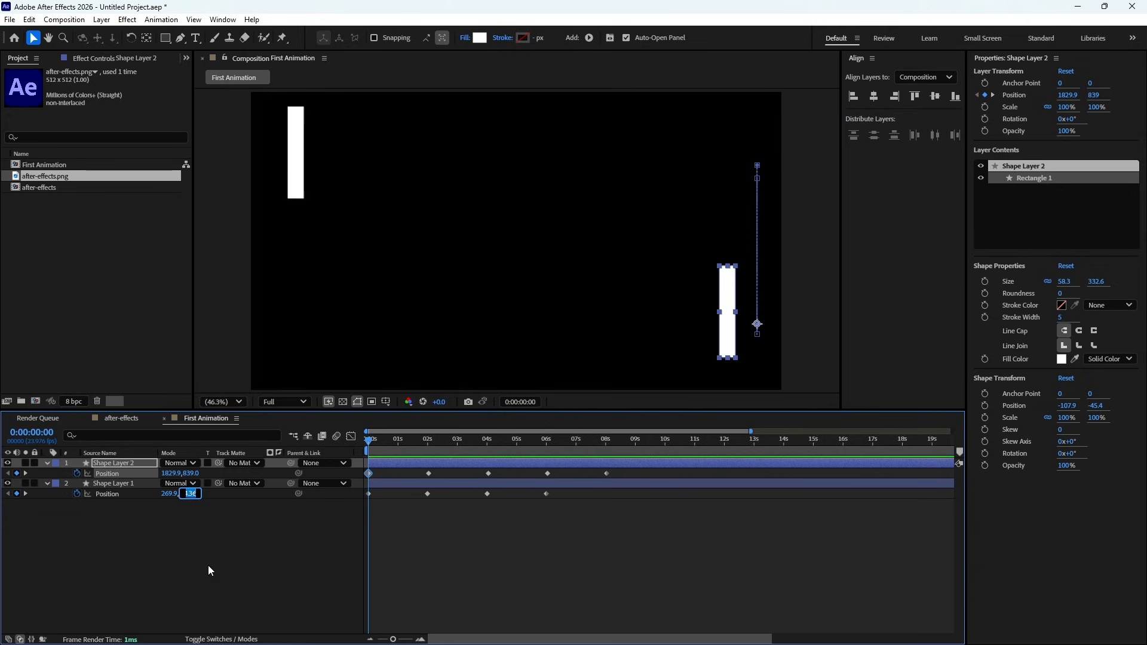
- Set Shape Layer 1's Y position to 310 at 0:00:00:00 and preview both rectangles moving in opposite directions
key(Return)
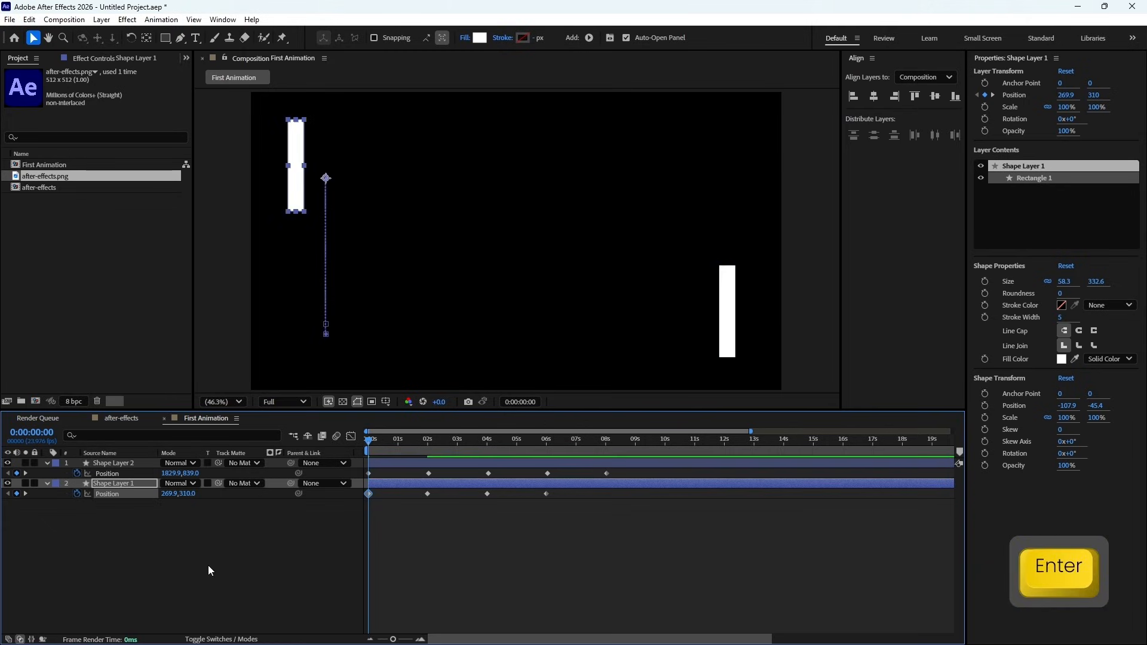
key(space)
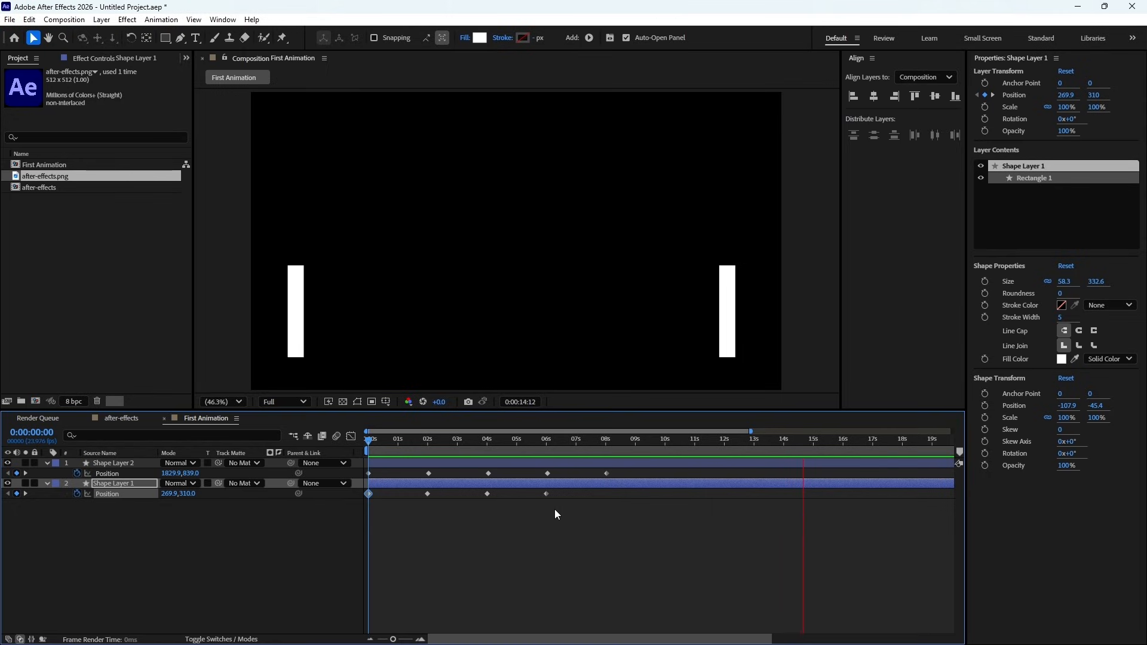
key(space)
- Preview with the work area ending at about 0:00:02:00, and extend its end to about 0:00:06:00
mouse_move(751, 432)
mouse_down()
mouse_move(952, 431)
mouse_move(891, 452)
mouse_move(530, 466)
mouse_up()
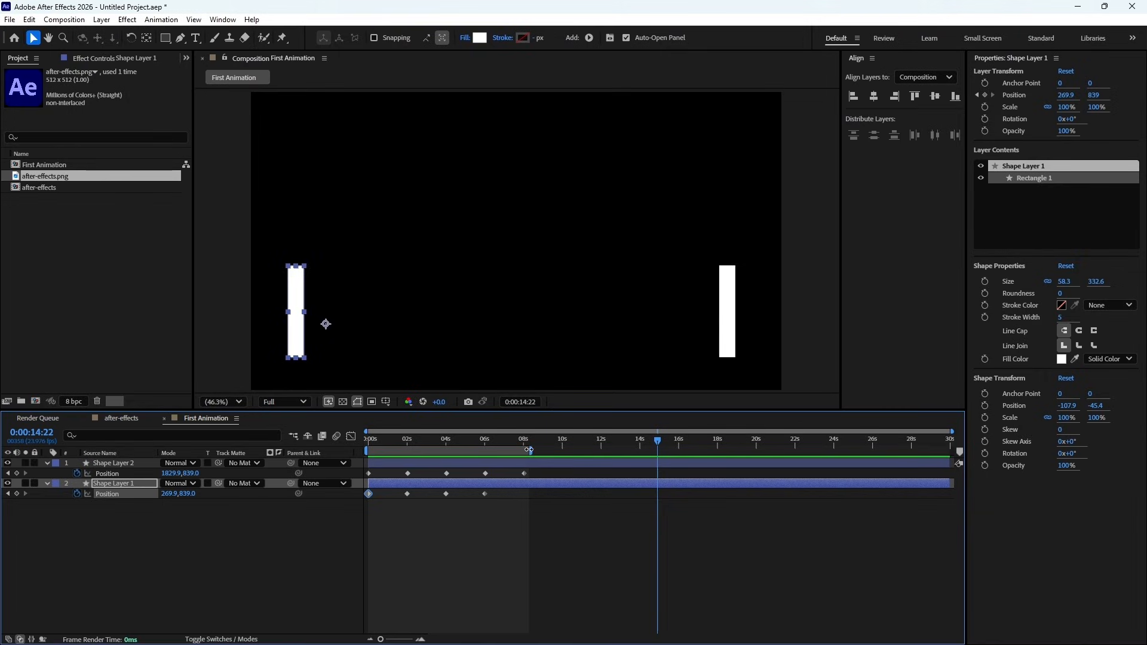
drag(530, 450, 407, 461)
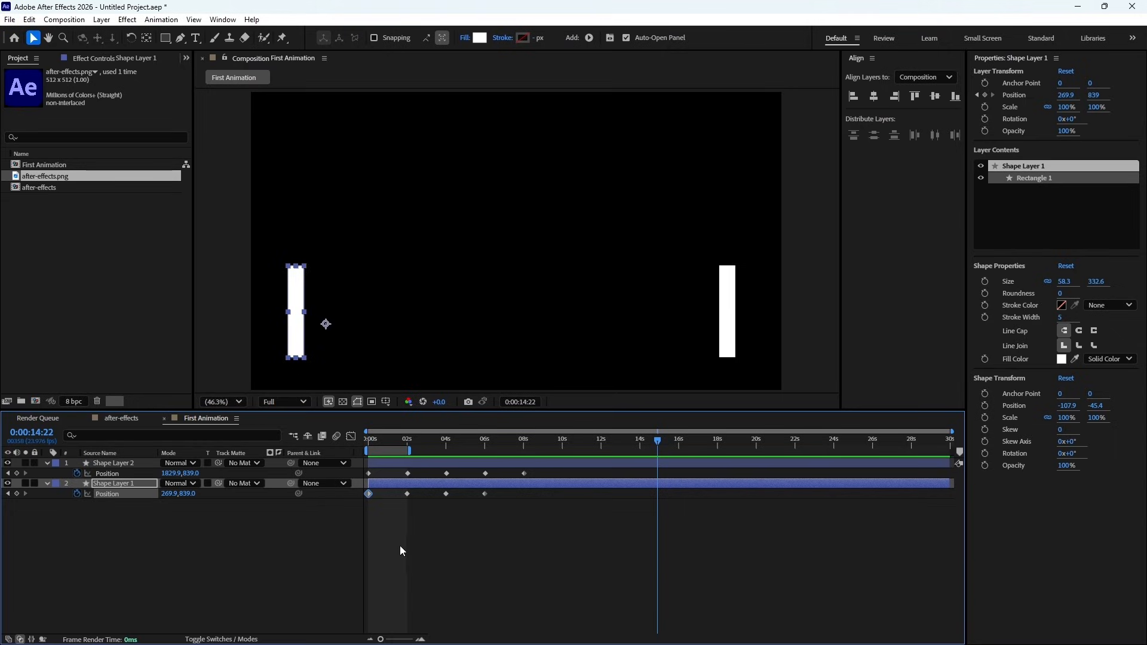
key(KP_0)
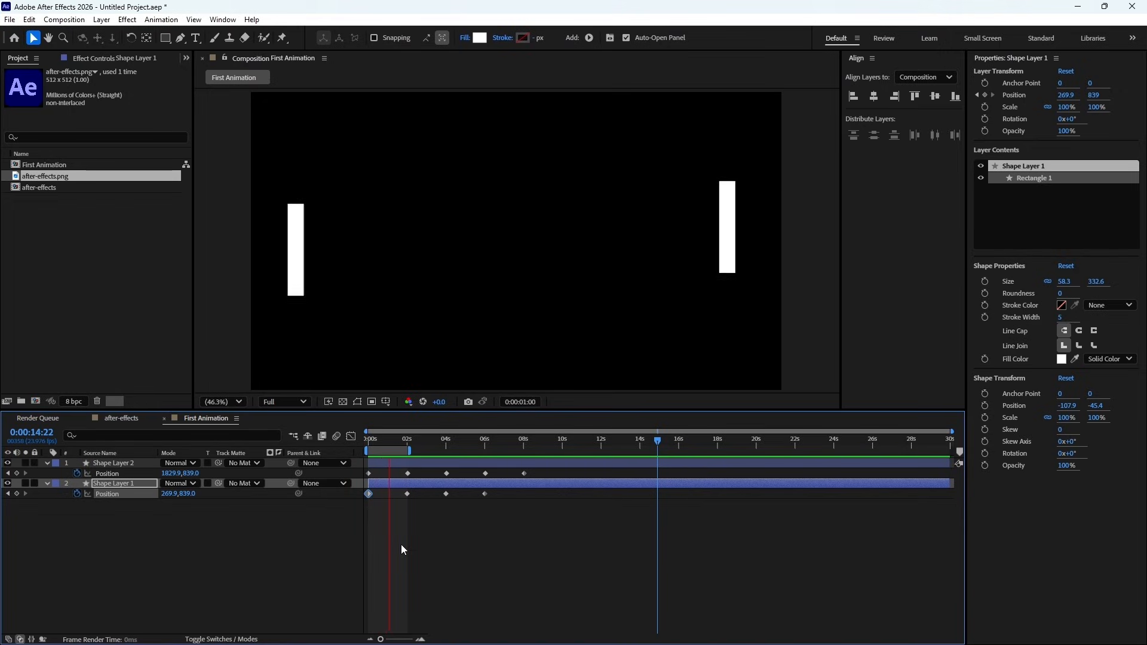
key(space)
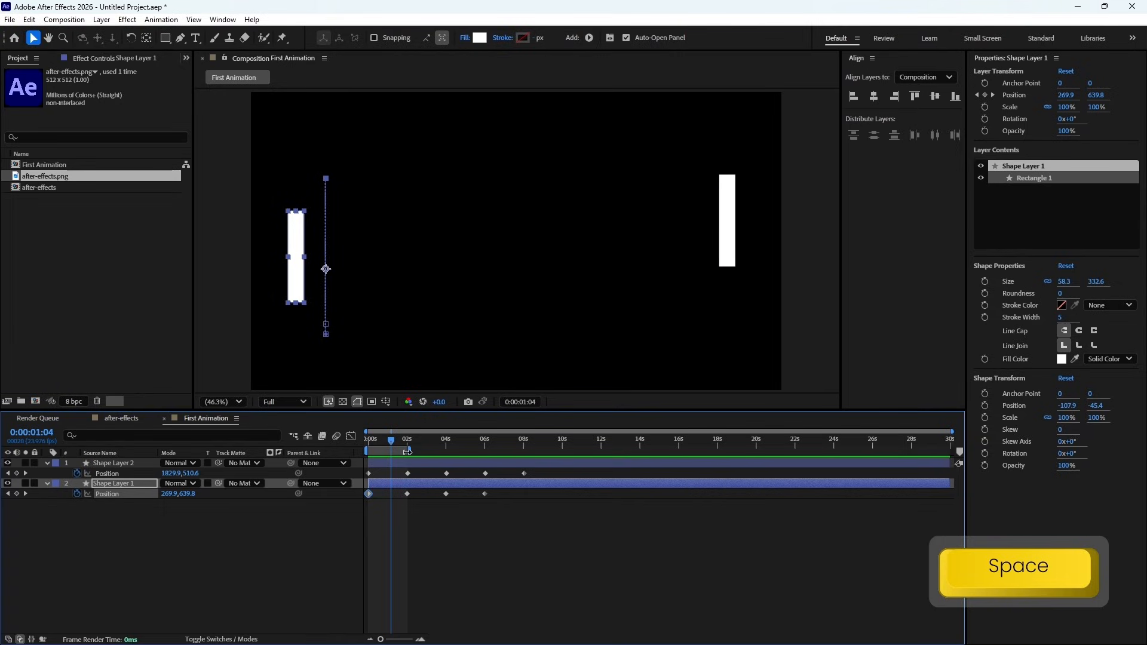
mouse_move(407, 452)
mouse_down()
mouse_move(496, 459)
mouse_move(486, 459)
mouse_up()
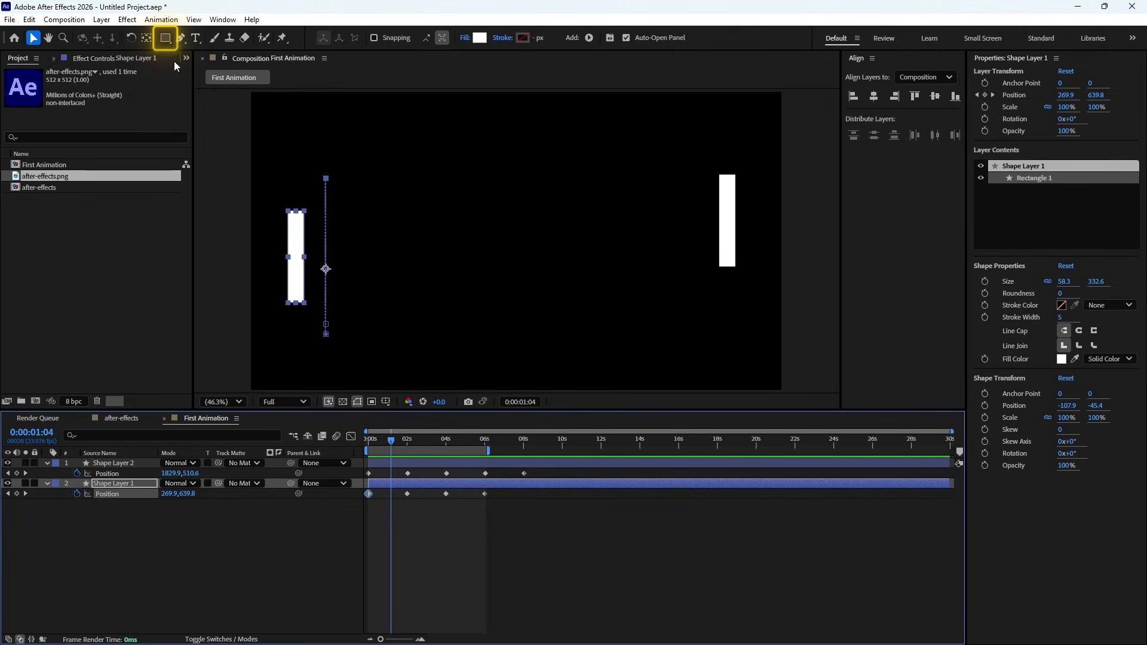
click(166, 37)
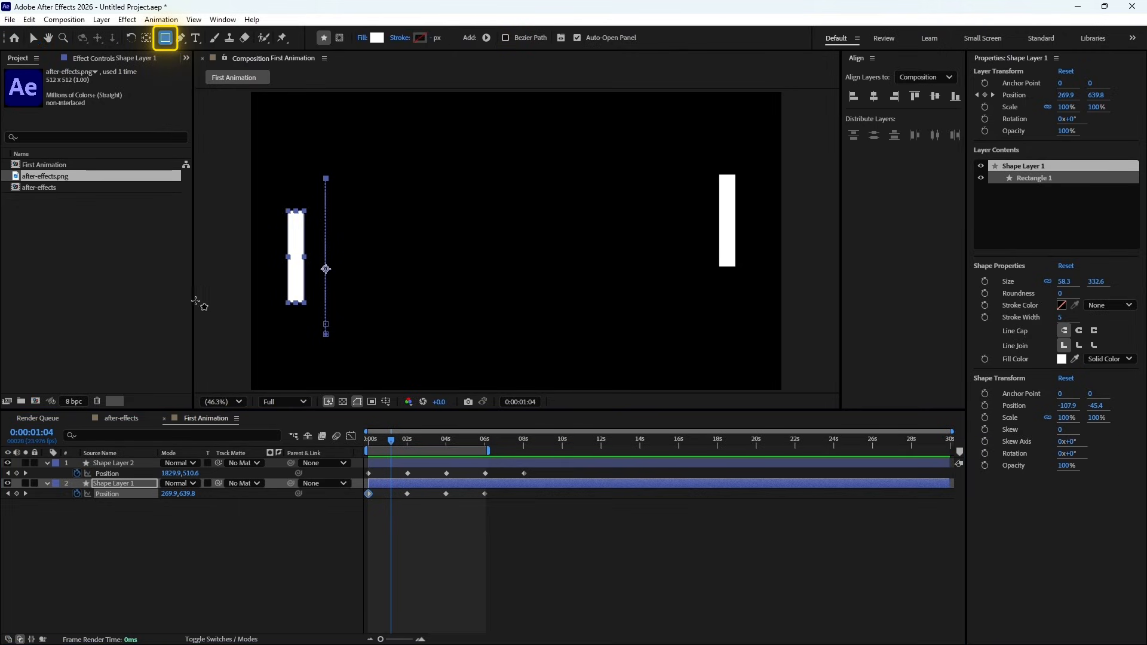
click(167, 39)
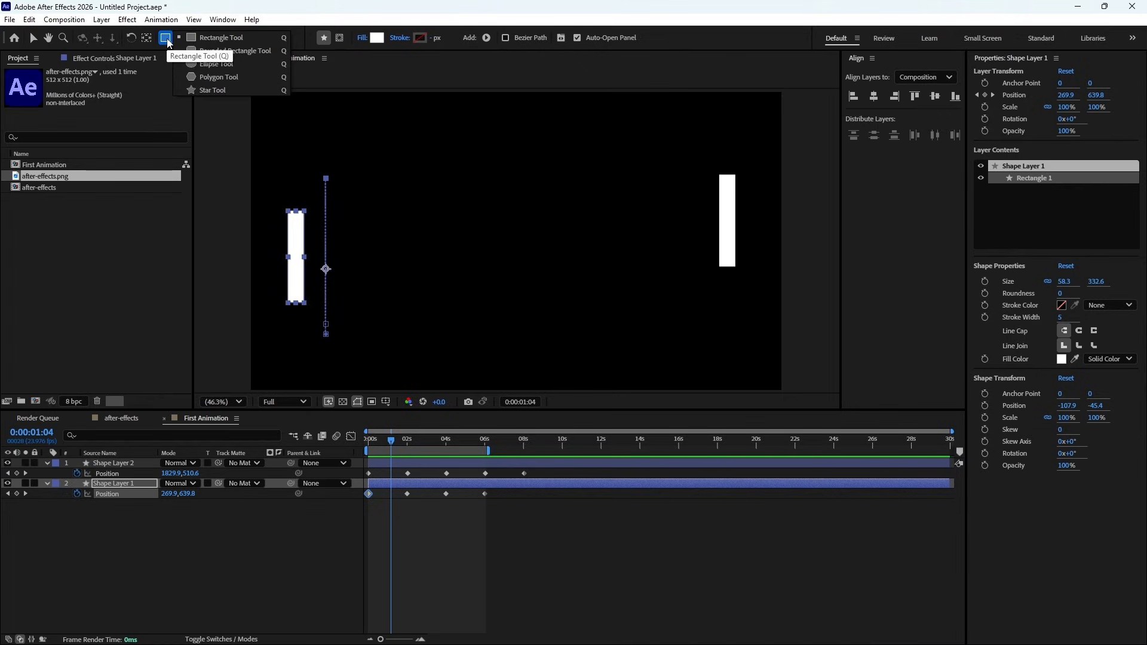
click(221, 85)
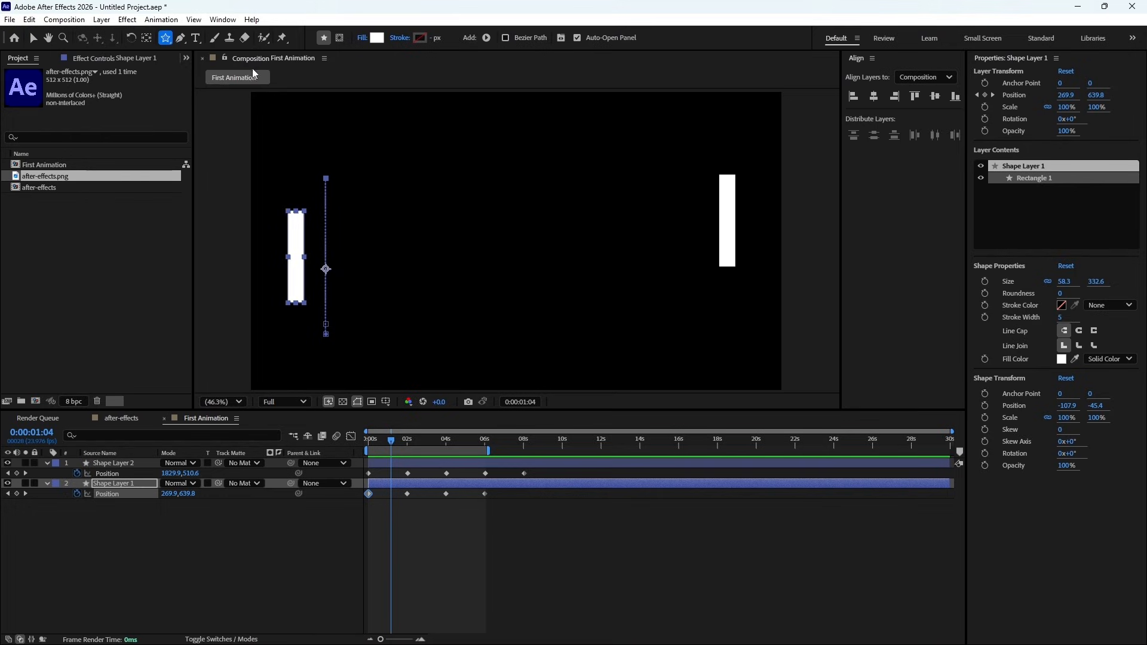
- Draw a circle about 71 px wide on a new shape layer with the Ellipse Tool and centre it in the composition
click(164, 39)
click(210, 64)
click(341, 550)
drag(448, 181, 542, 260)
key(shift)
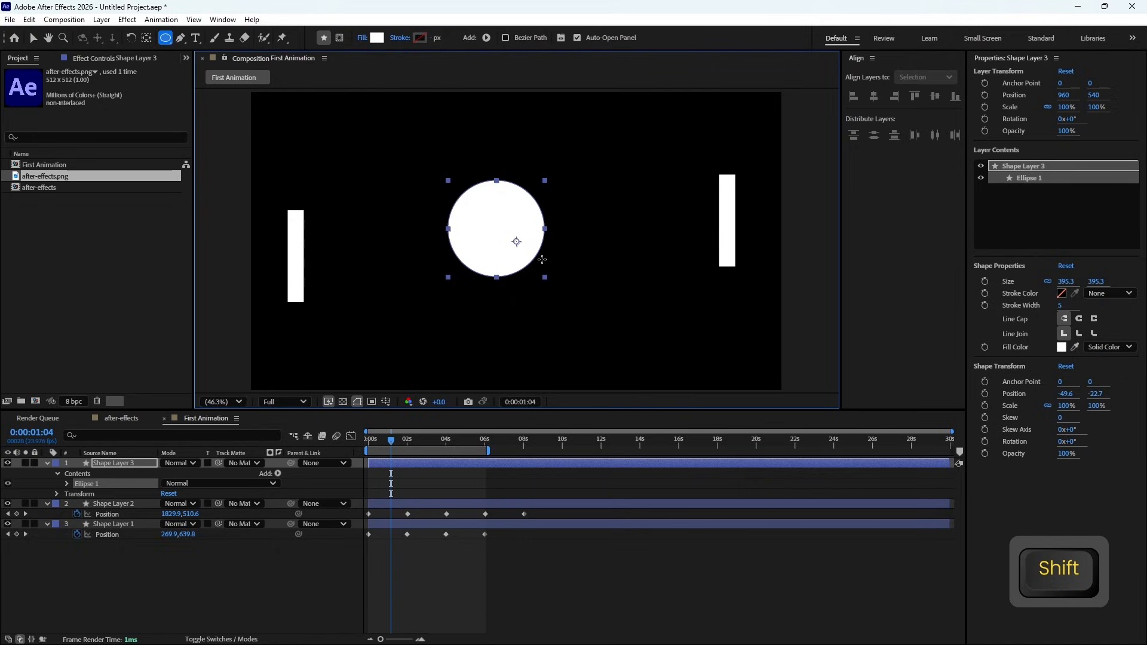
drag(541, 260, 472, 201)
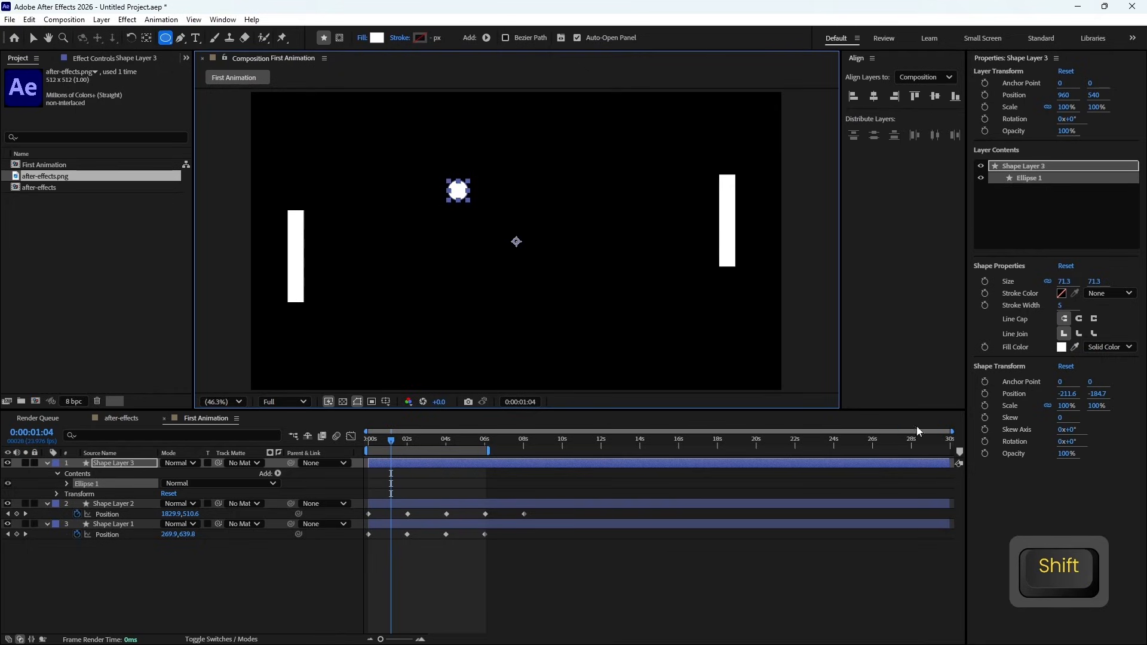
click(874, 96)
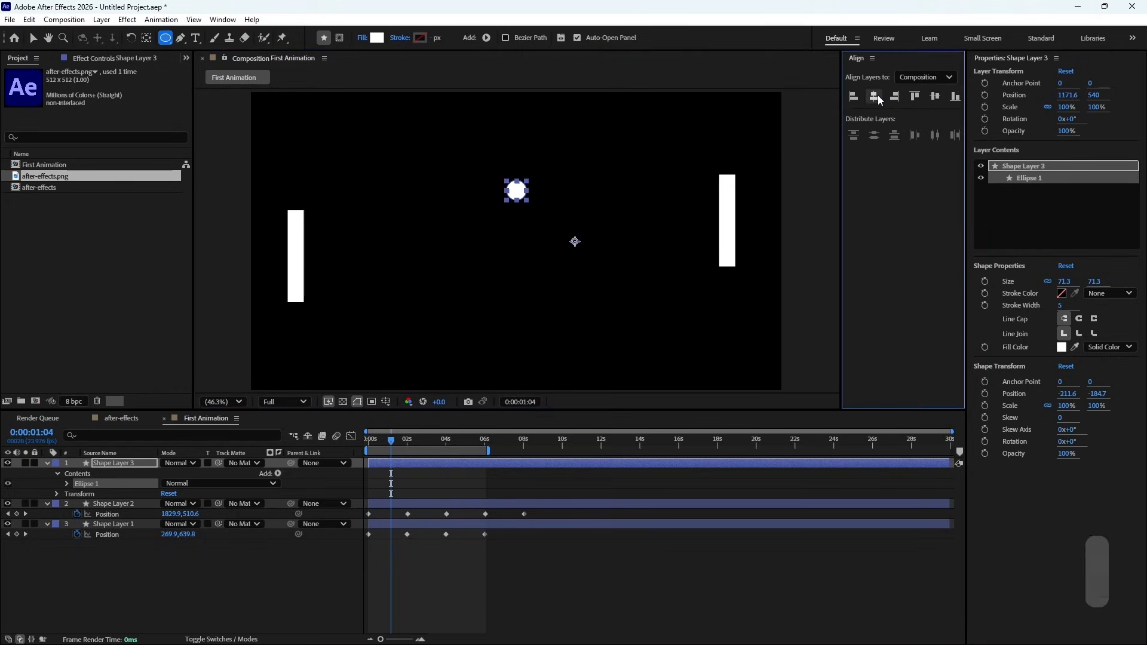
click(935, 98)
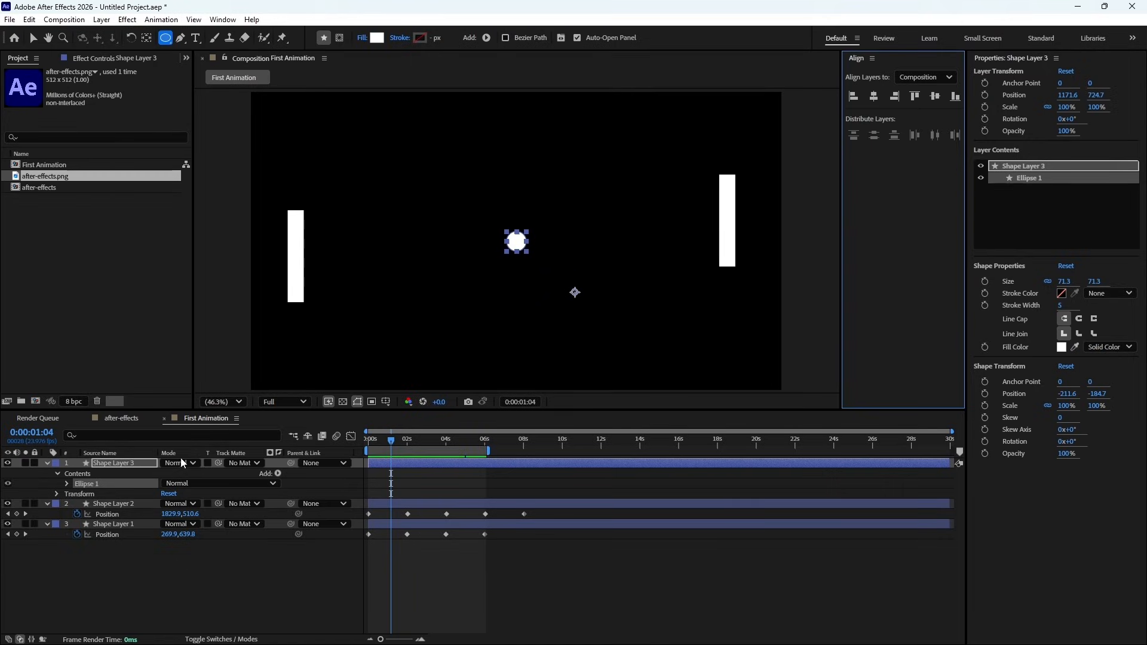
- Move Shape Layer 3's anchor point to the exact centre of the circle
click(97, 505)
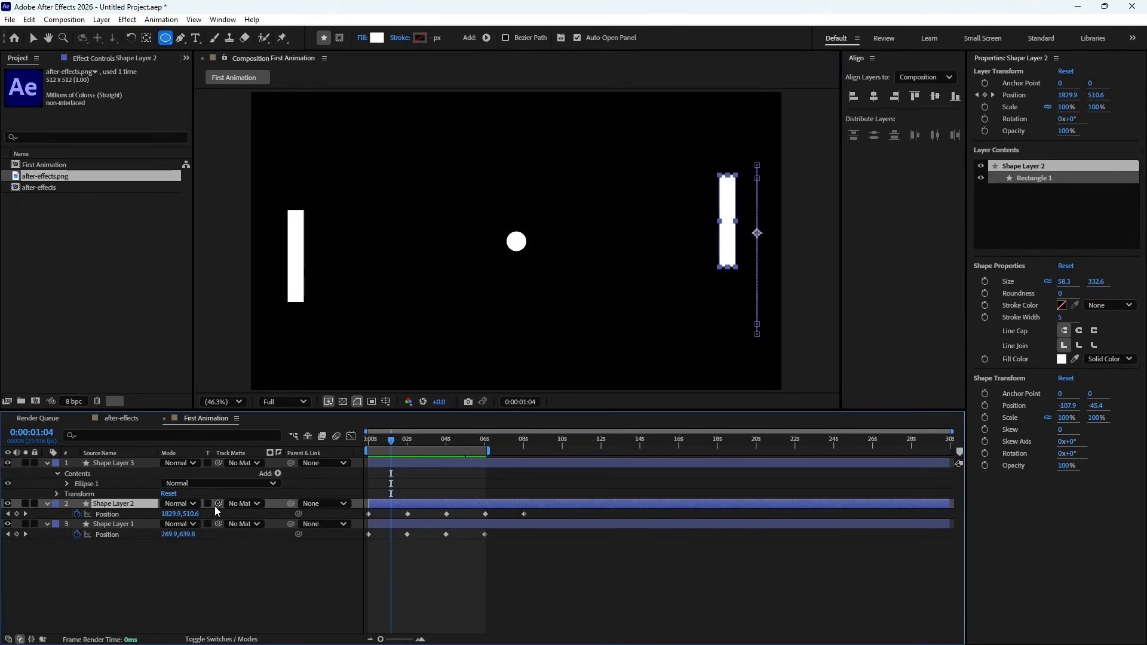
click(114, 524)
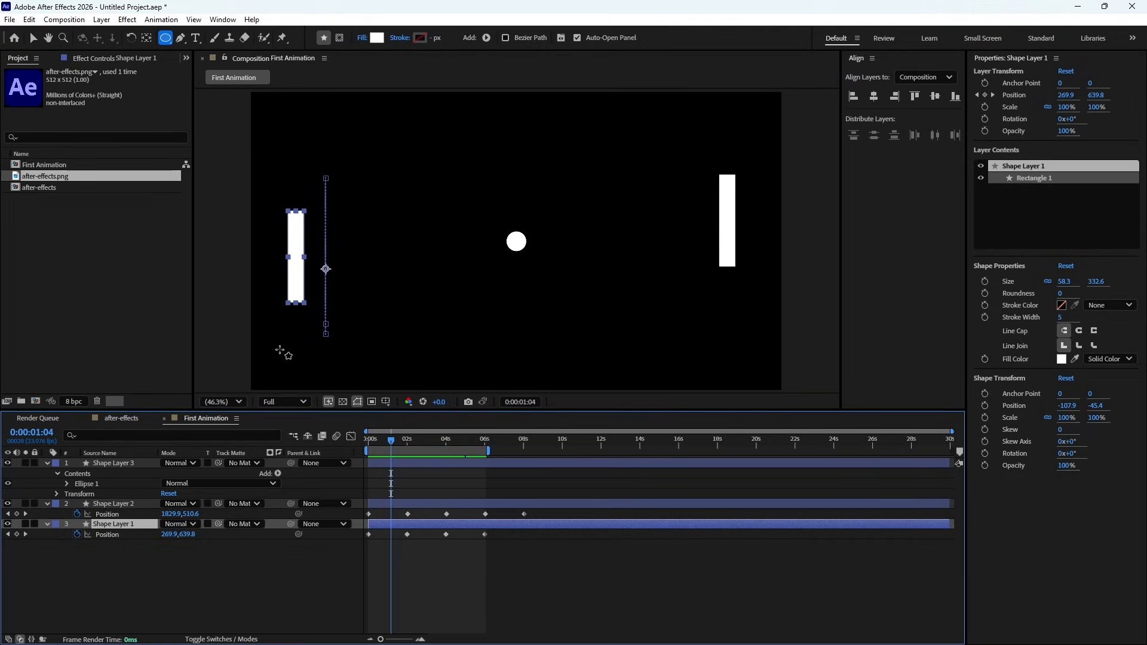
click(114, 458)
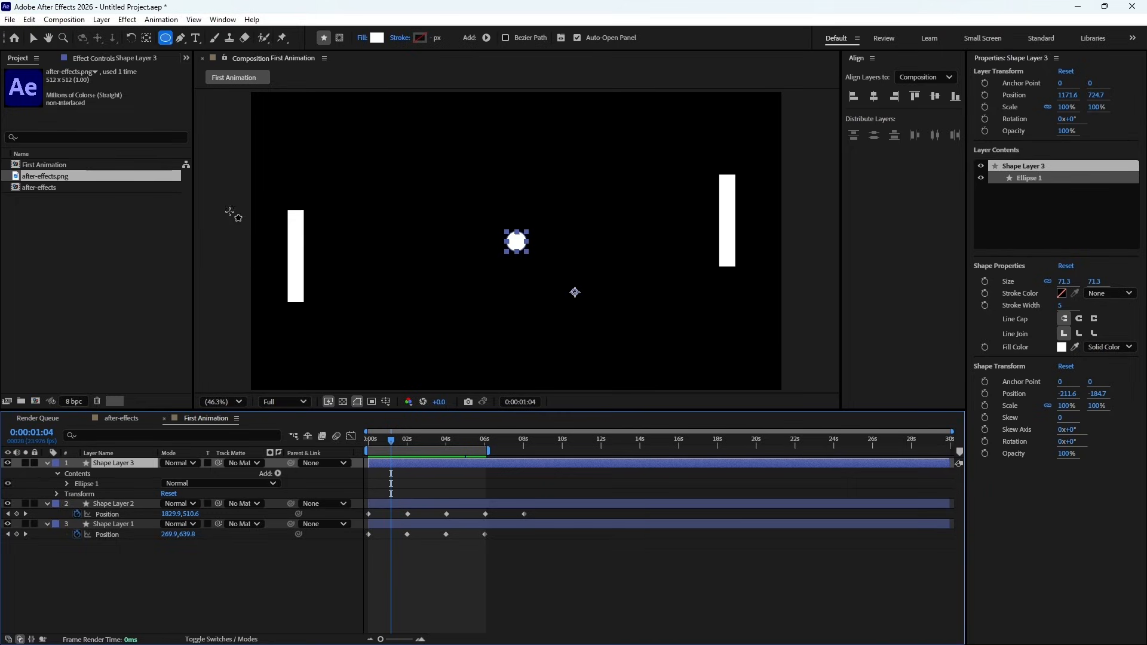
click(146, 39)
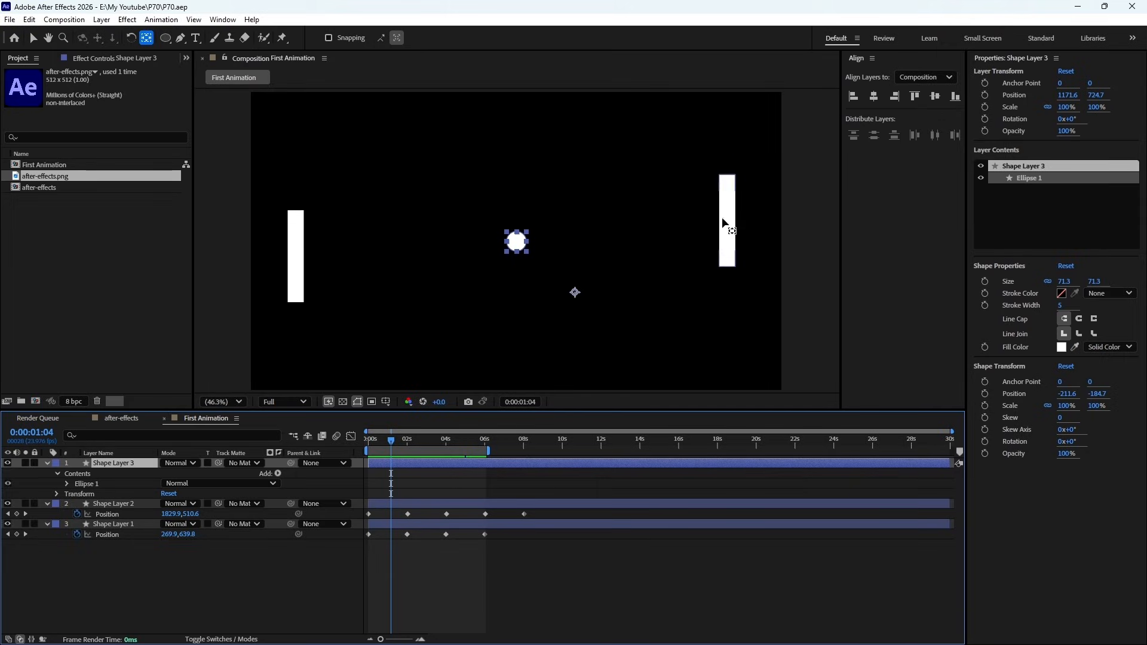
drag(575, 292, 515, 245)
key(ctrl+alt+Home)
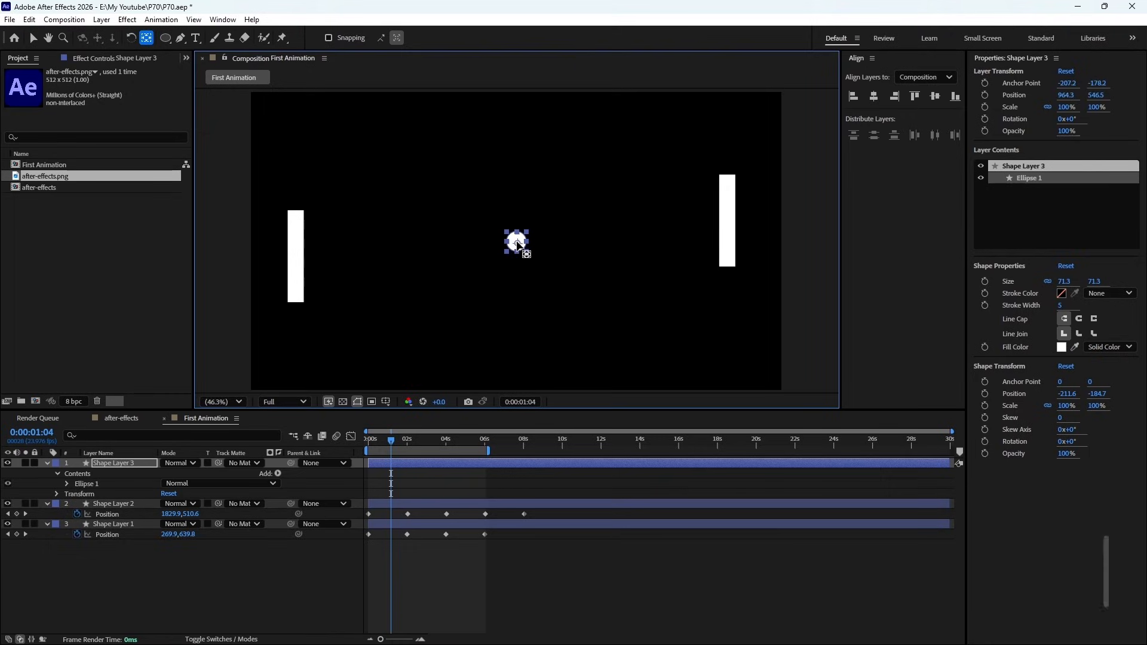
key(ctrl)
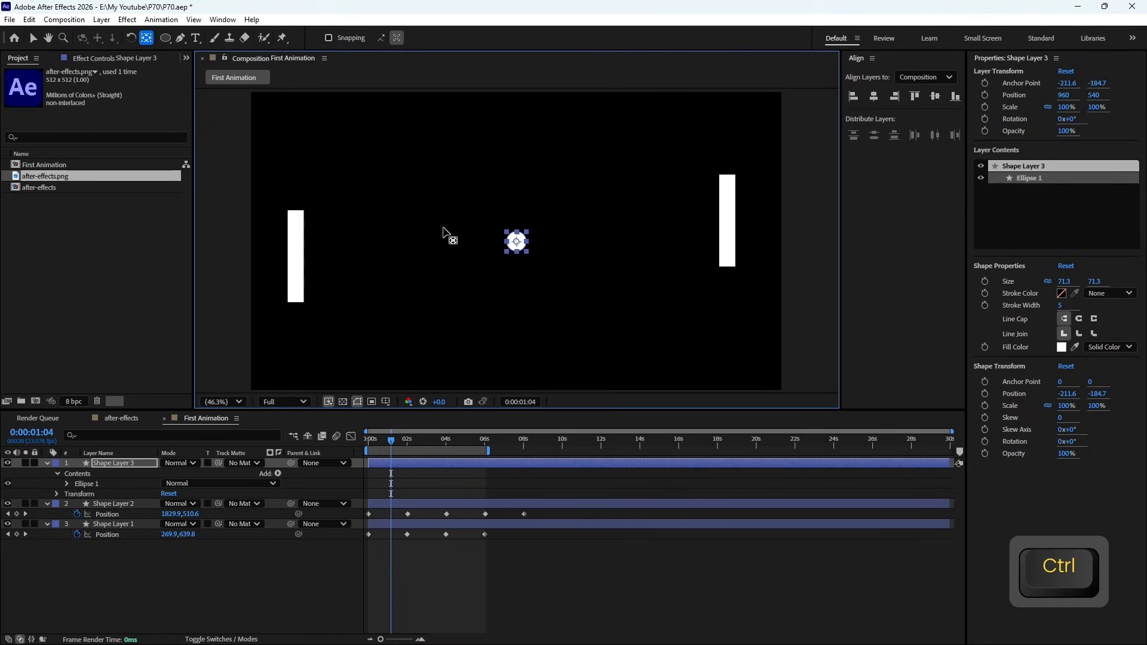
- Shift the circle's anchor point off-centre, undo the unwanted layer move, and snap the anchor back to the circle's centre
drag(517, 242, 493, 257)
double_click(147, 40)
ctrl+double_click(147, 41)
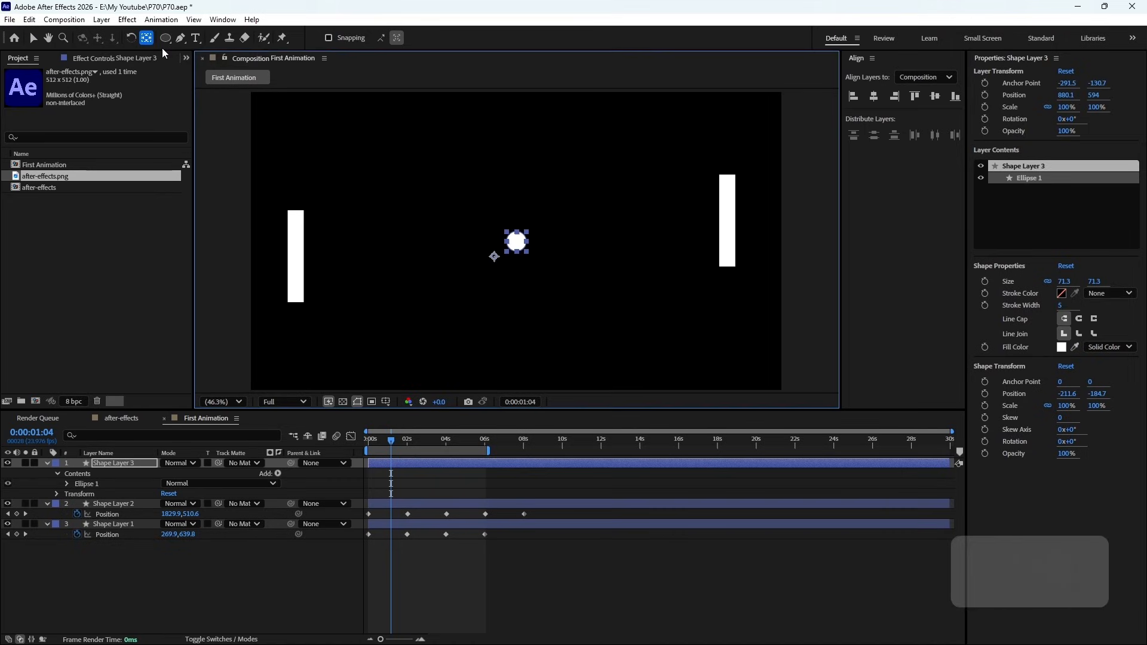
alt+double_click(147, 40)
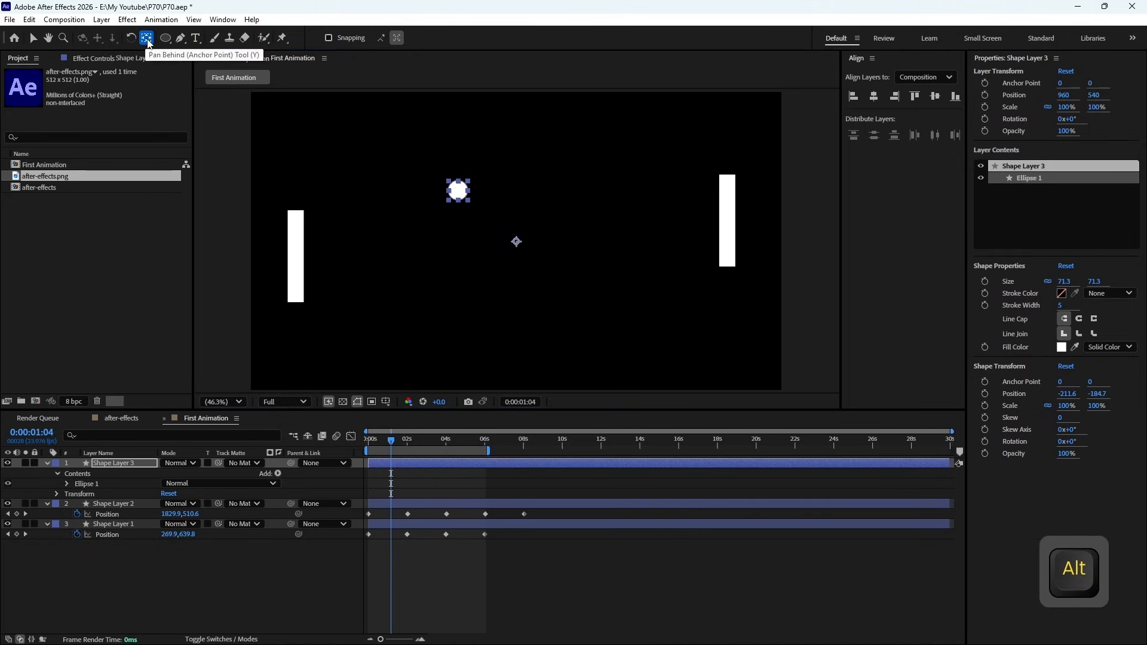
key(ctrl+z)
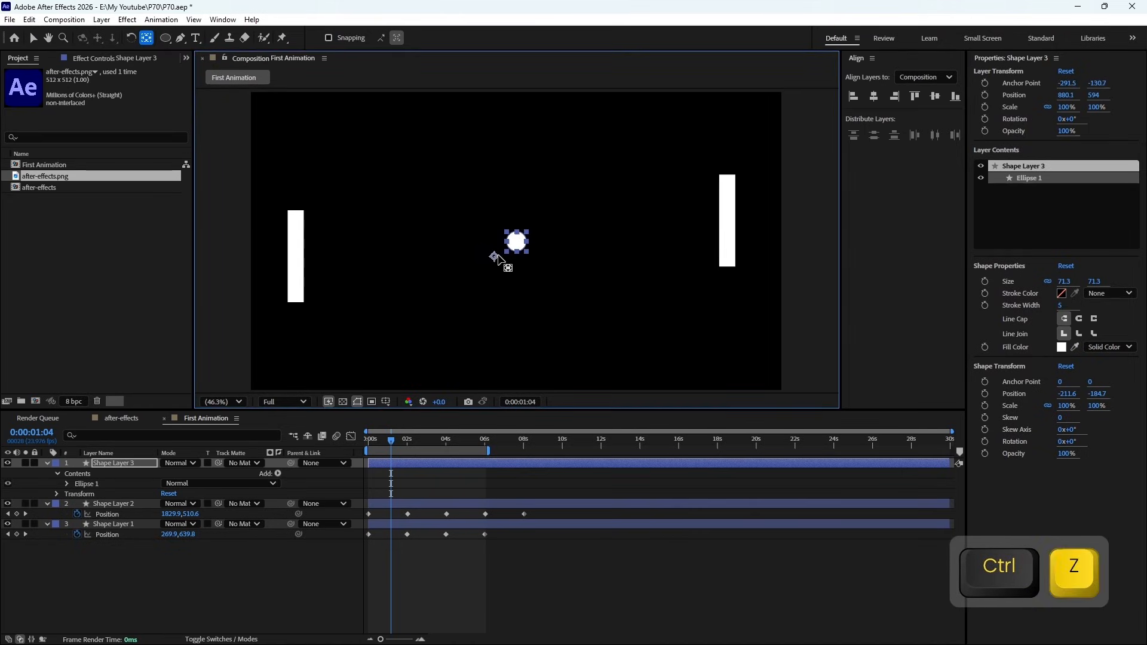
ctrl+double_click(148, 40)
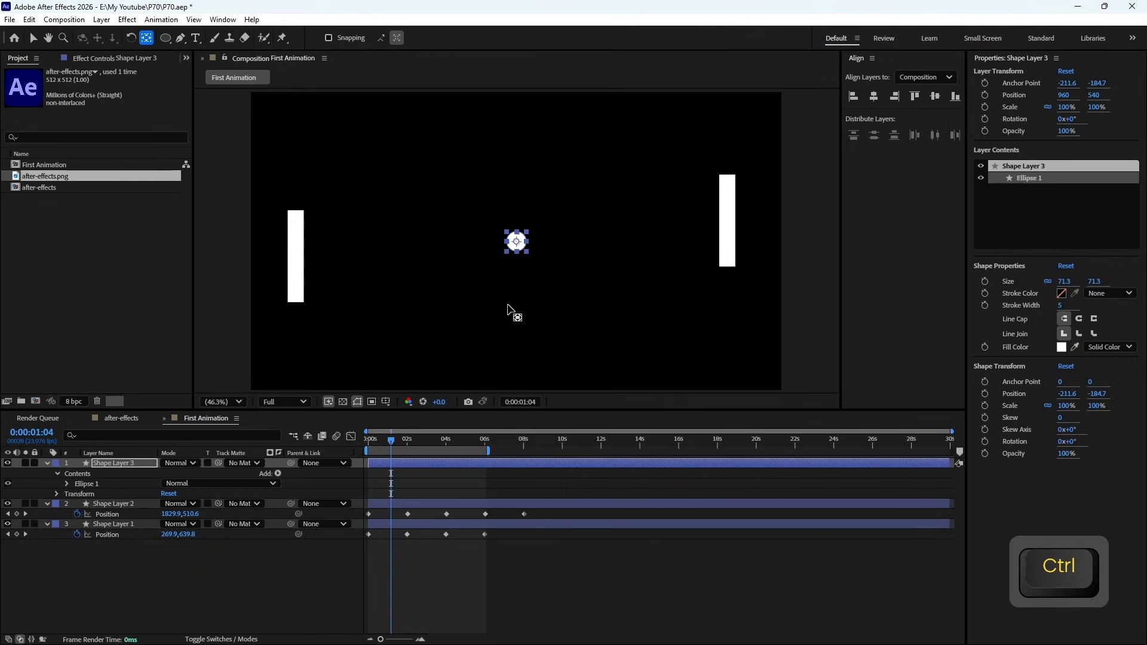
scroll(521, 251, down, 4)
scroll(520, 249, up, 4)
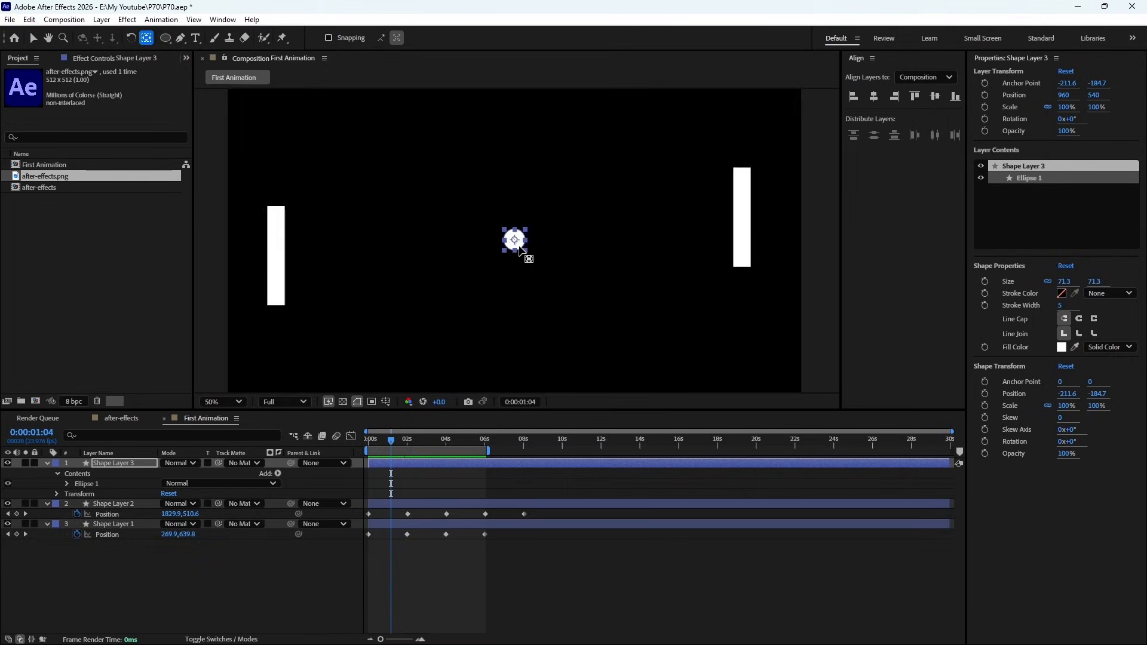
scroll(520, 250, down, 1)
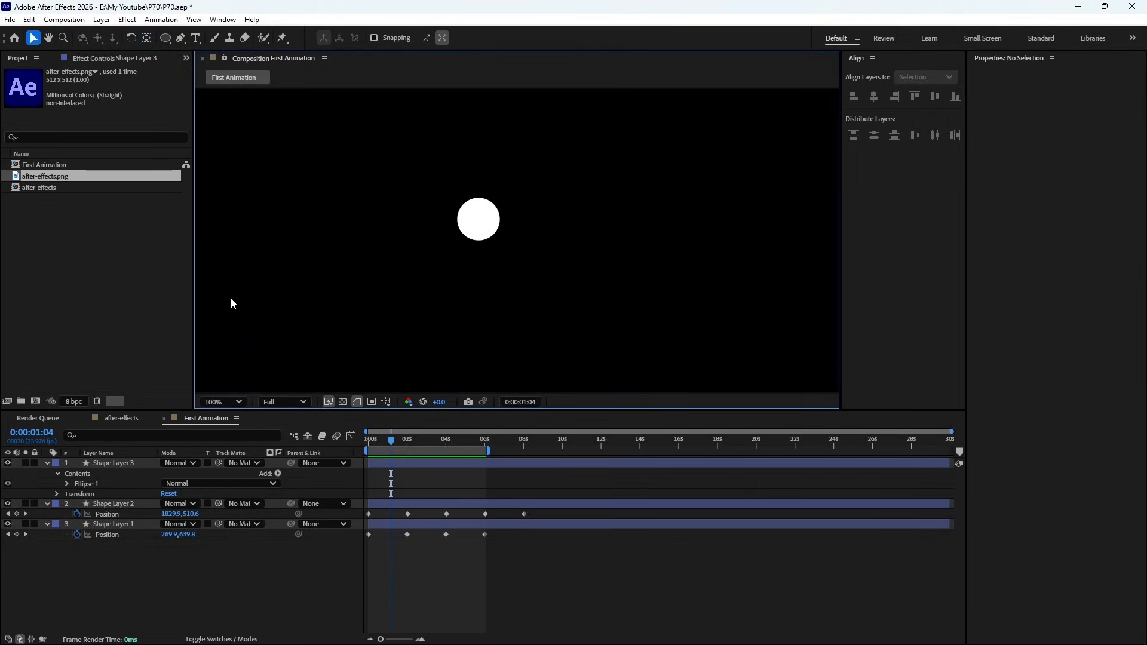
click(224, 400)
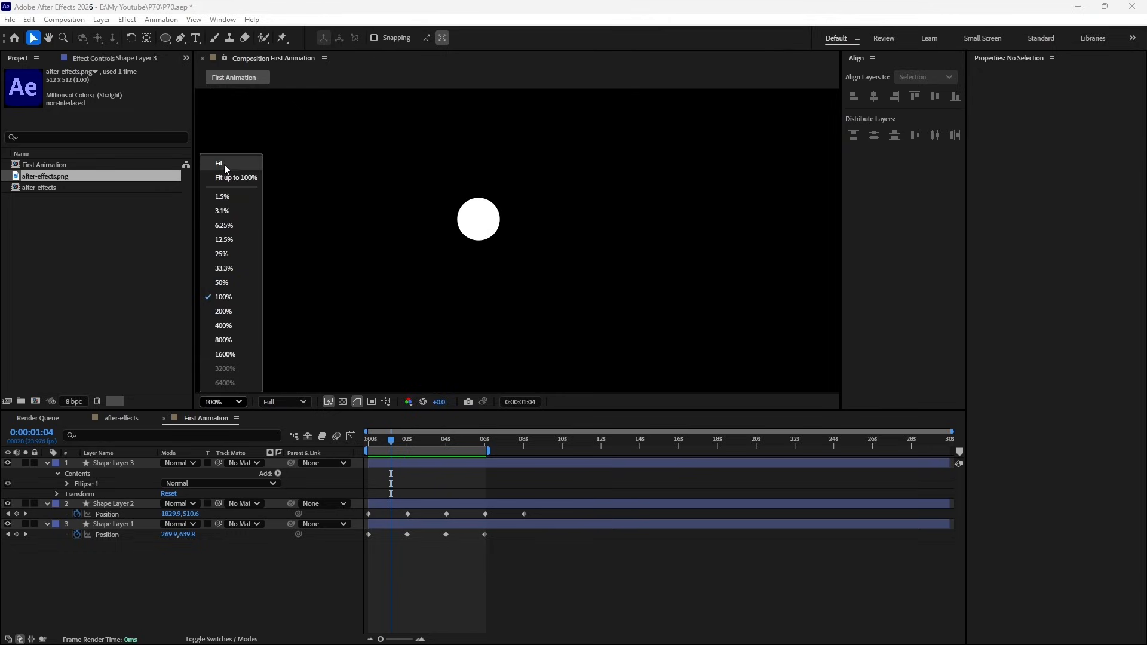
click(224, 169)
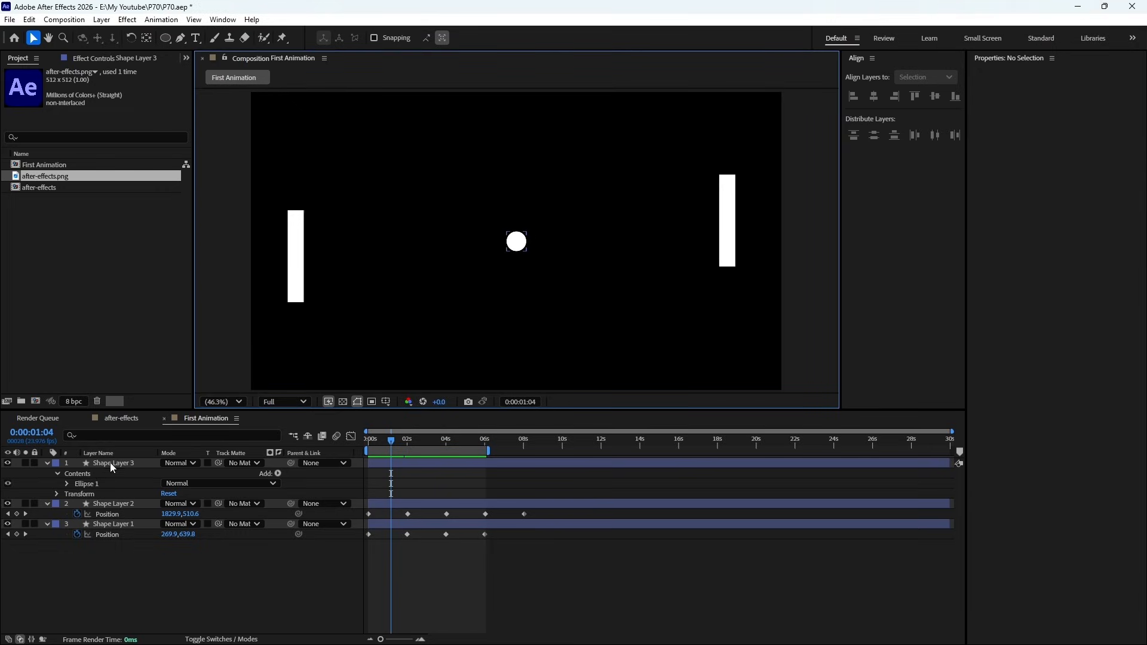
- Add a Position keyframe to Shape Layer 3 at 0:00:00:00 with the circle touching the left rectangle at about 224, 270
click(110, 463)
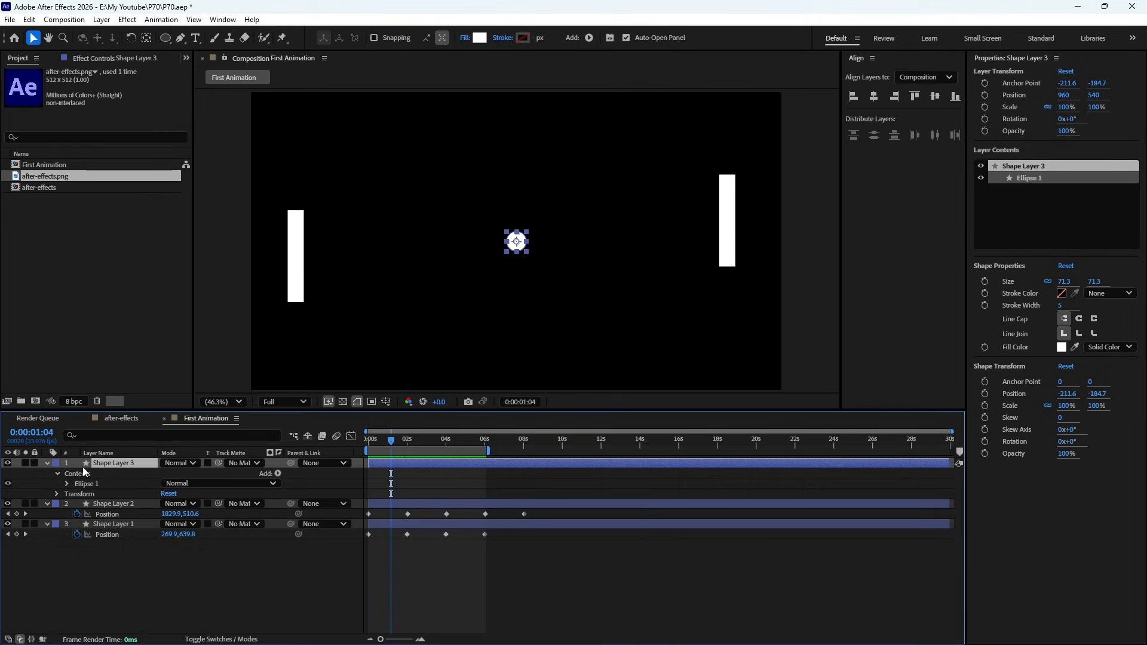
key(p)
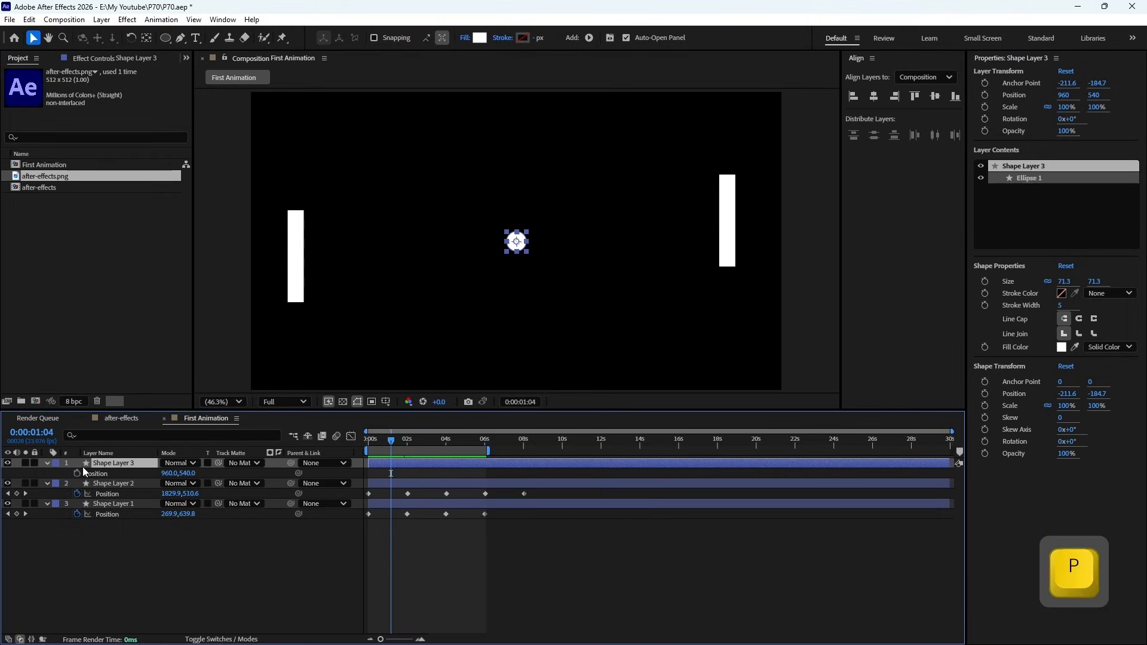
drag(383, 442, 317, 451)
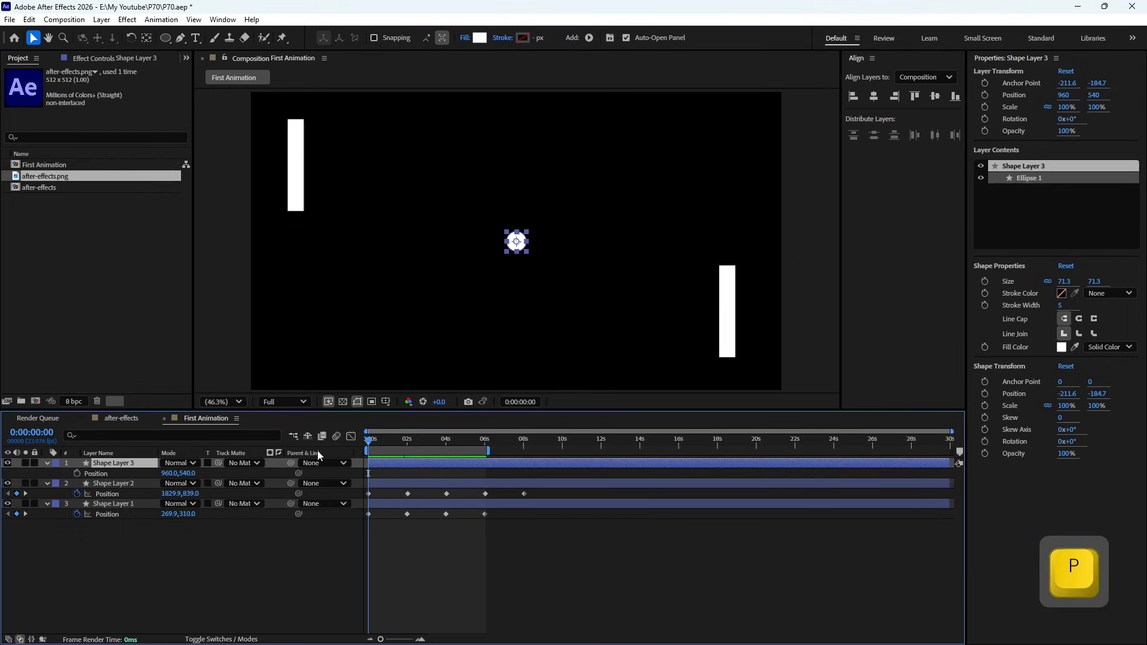
click(77, 475)
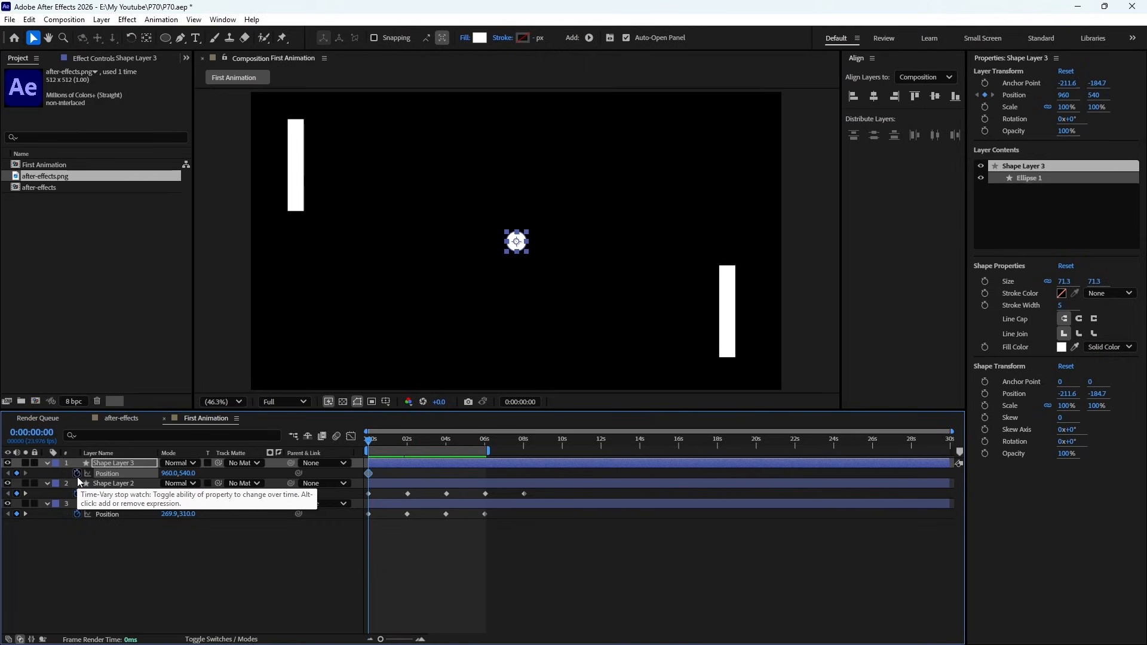
drag(171, 474, 69, 473)
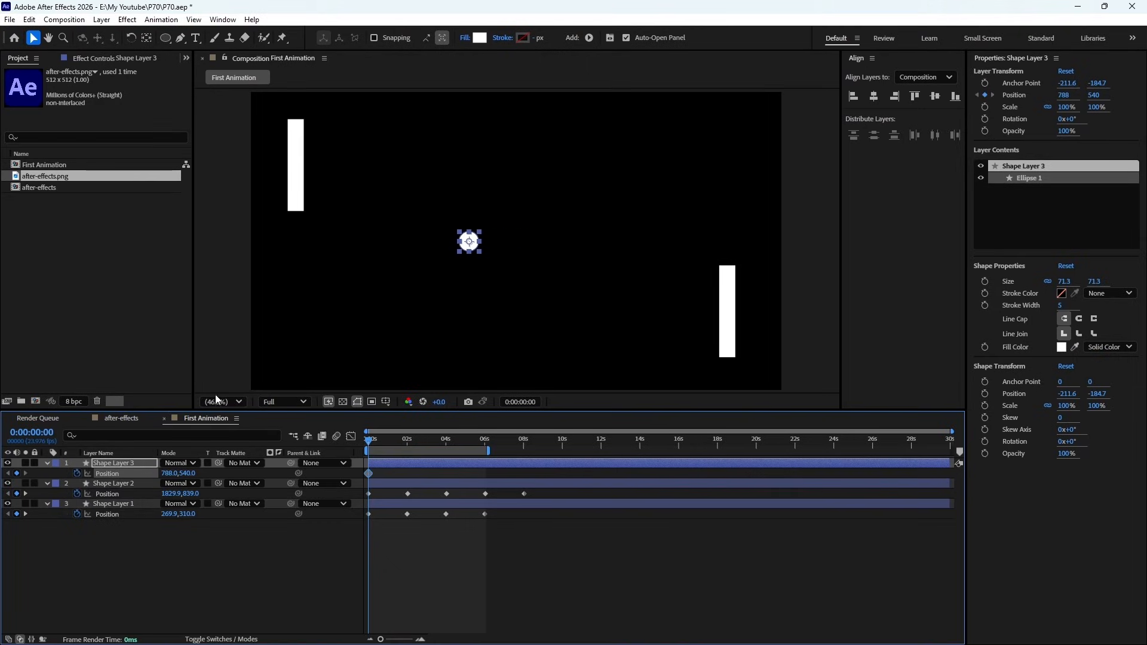
drag(466, 253, 319, 171)
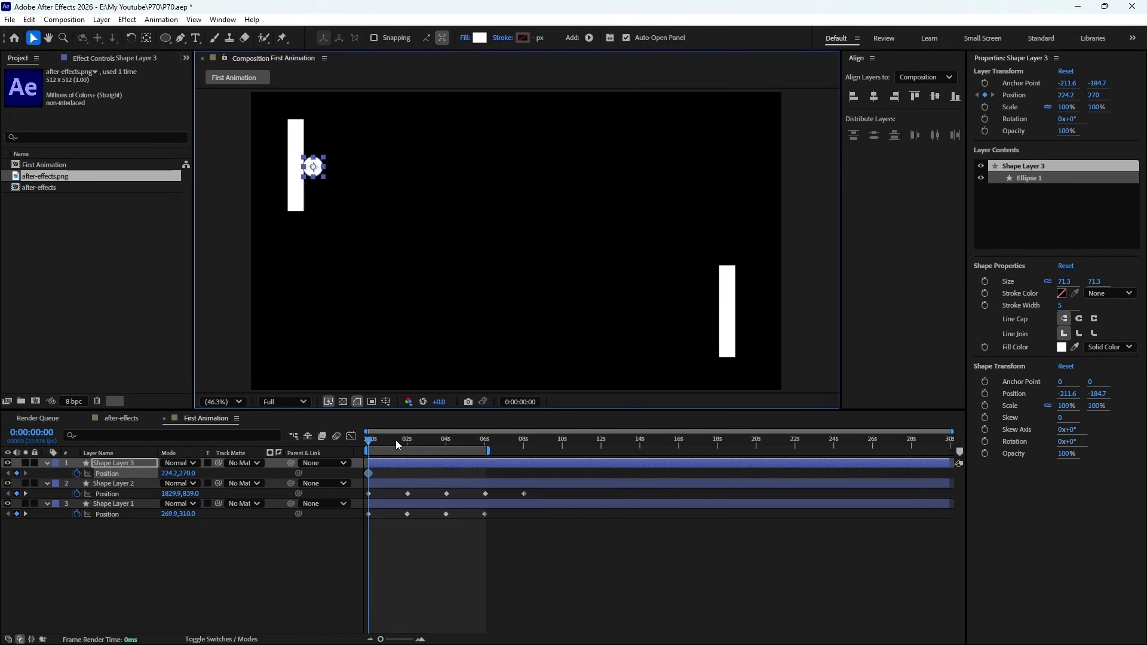
- Keyframe the circle's Position at 0:00:02:18 to about 934, 1041, at the composition's bottom edge
drag(396, 440, 423, 443)
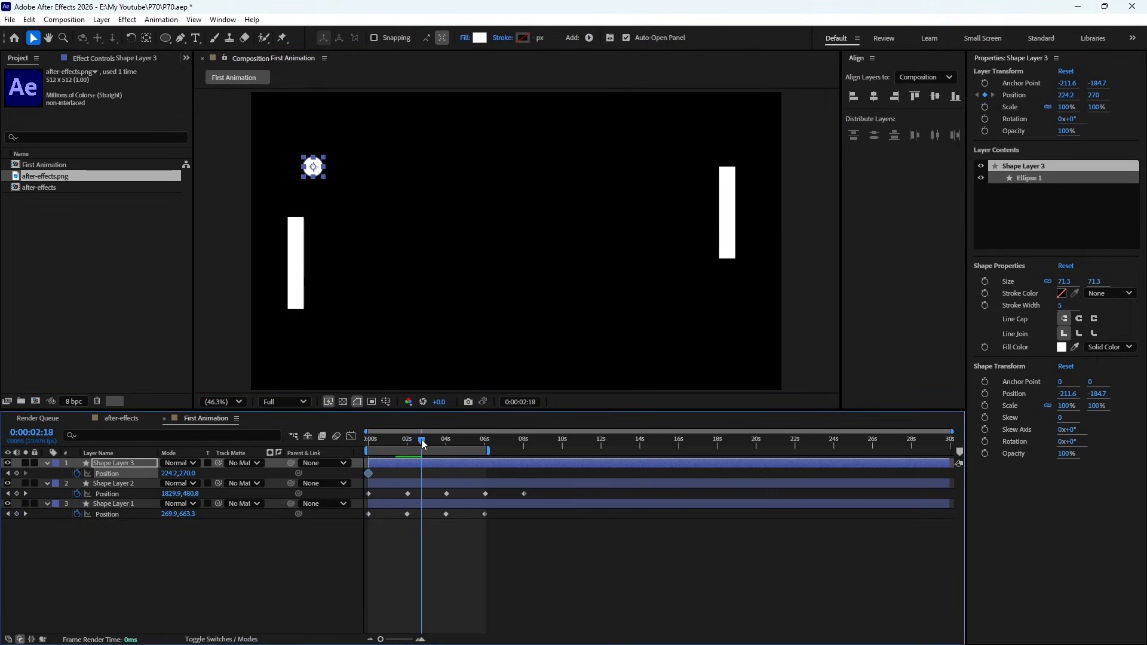
drag(170, 473, 648, 576)
drag(190, 473, 633, 483)
drag(172, 473, 205, 478)
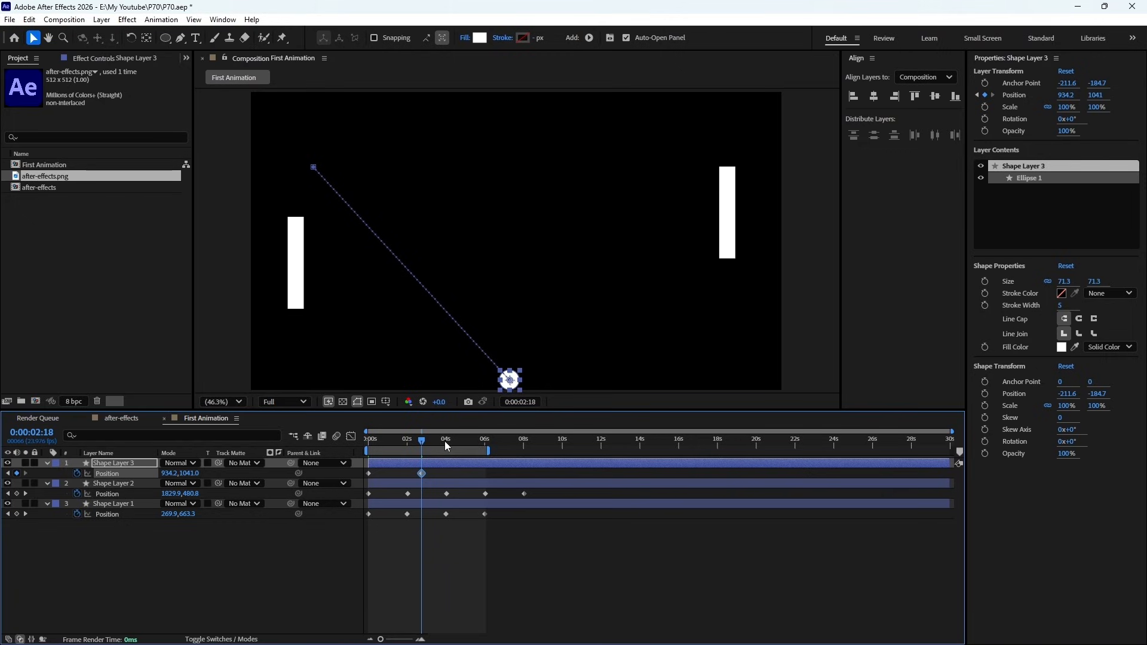
- Keyframe the circle's Position at 0:00:04:22 to about 1656, 609, touching the right rectangle
click(464, 443)
drag(181, 473, 299, 475)
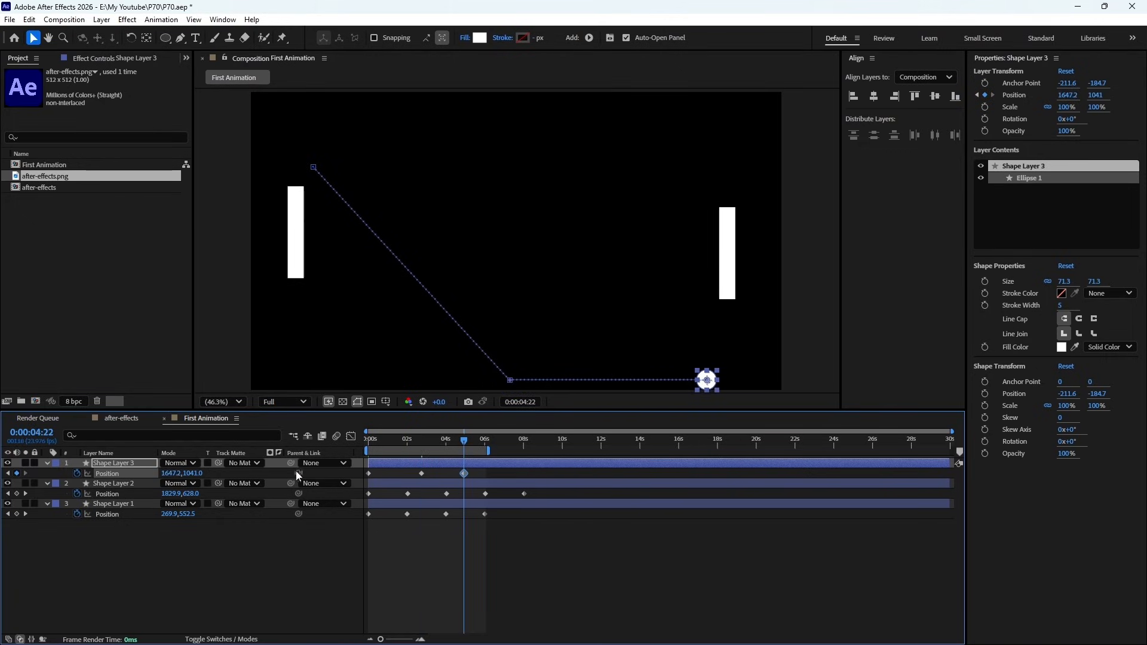
drag(198, 476, 3, 462)
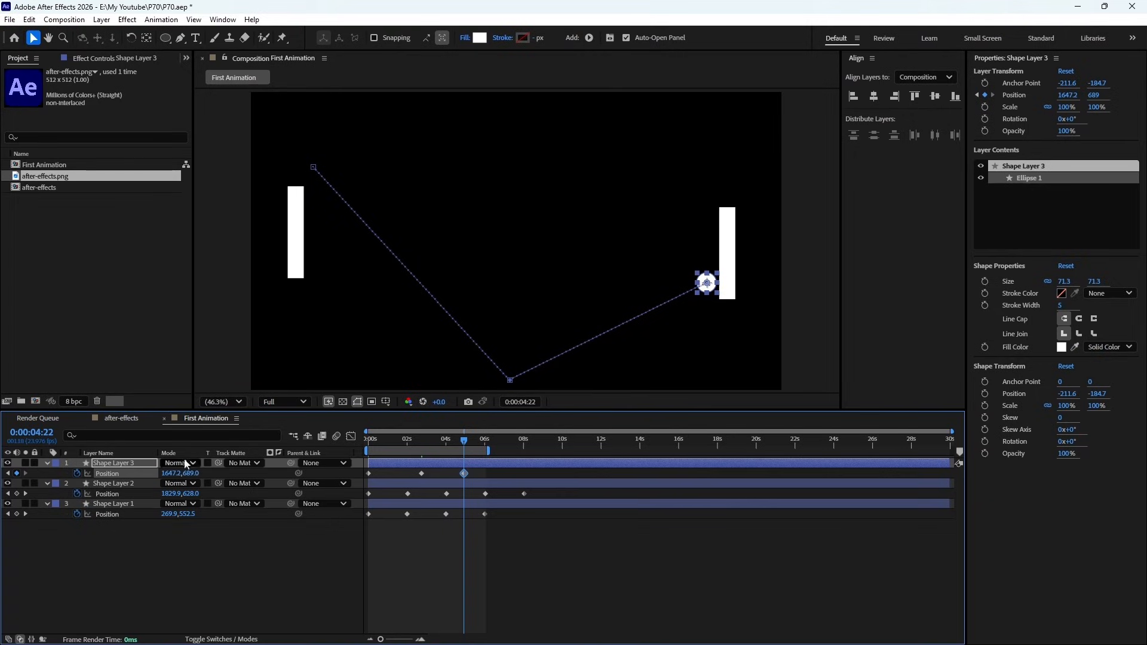
drag(714, 291, 714, 265)
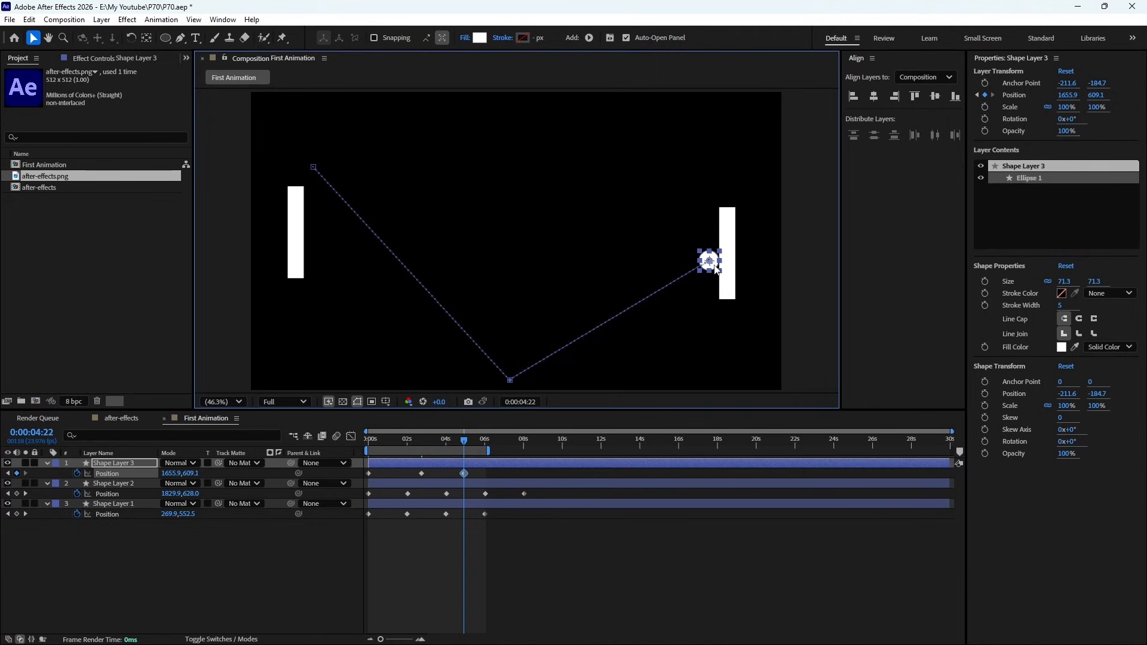
- Preview the circle's bouncing motion and extend the work area's end to about 0:00:08:00
key(KP_0)
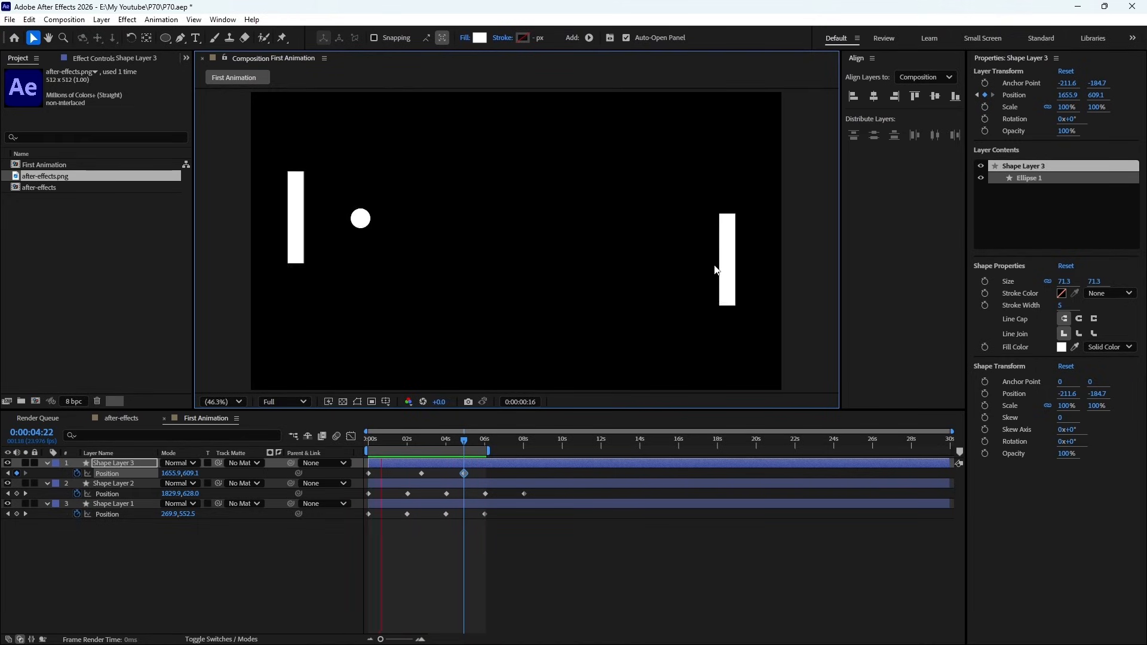
key(space)
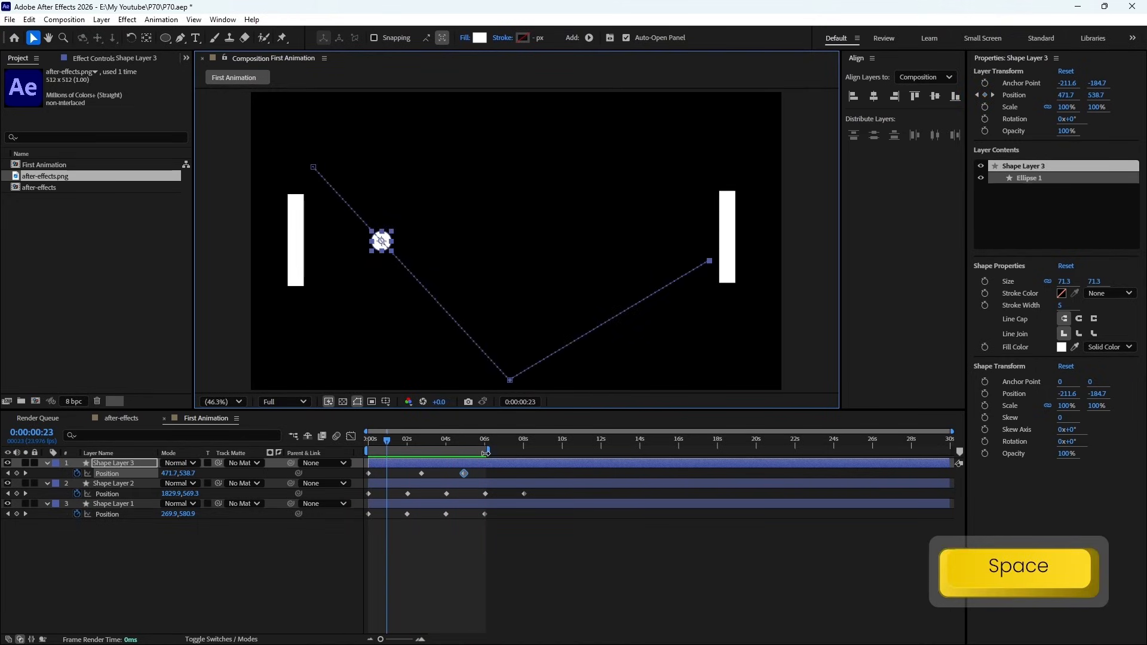
drag(485, 453, 528, 454)
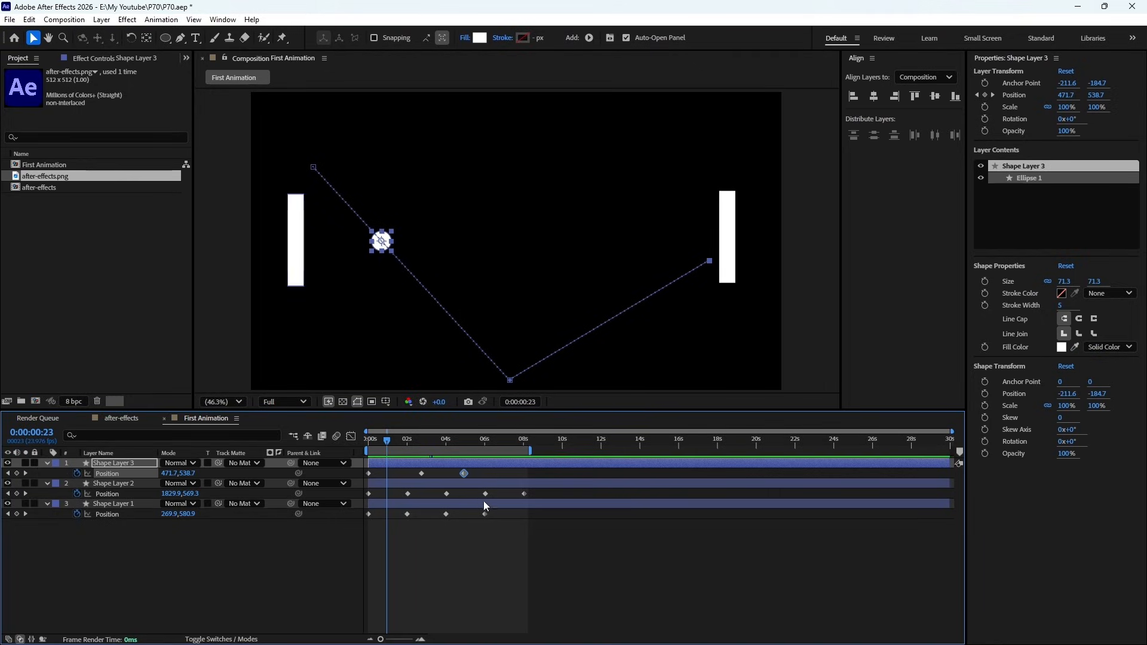
- Preview the circle's bounce between the rectangles and check the frames around 0:00:07:06
key(KP_0)
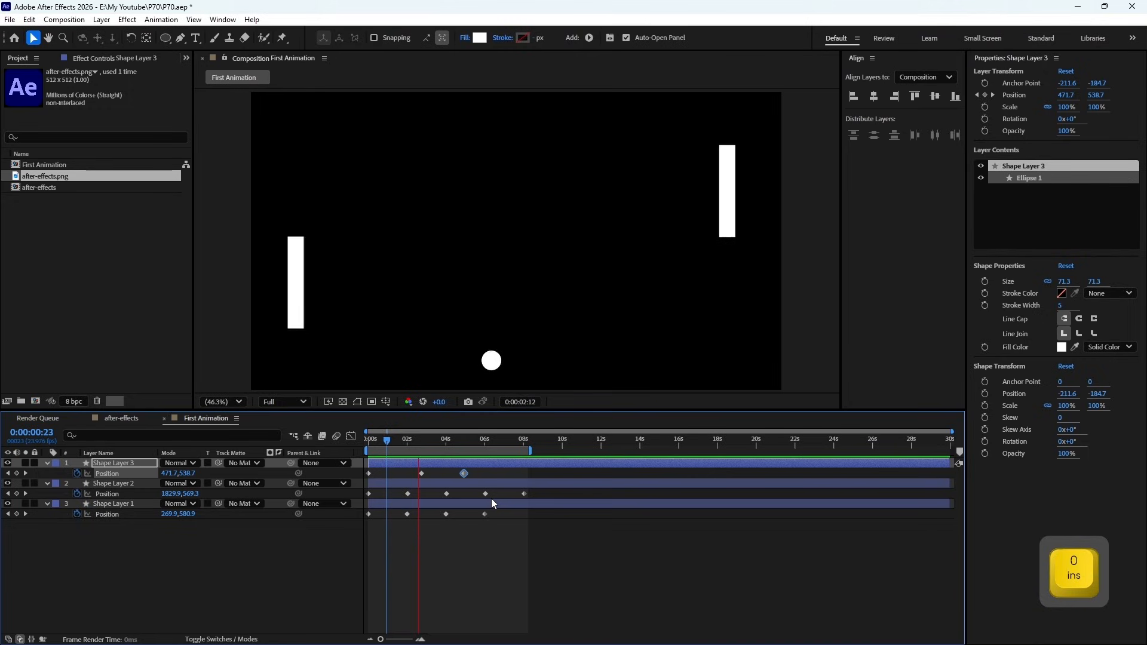
key(space)
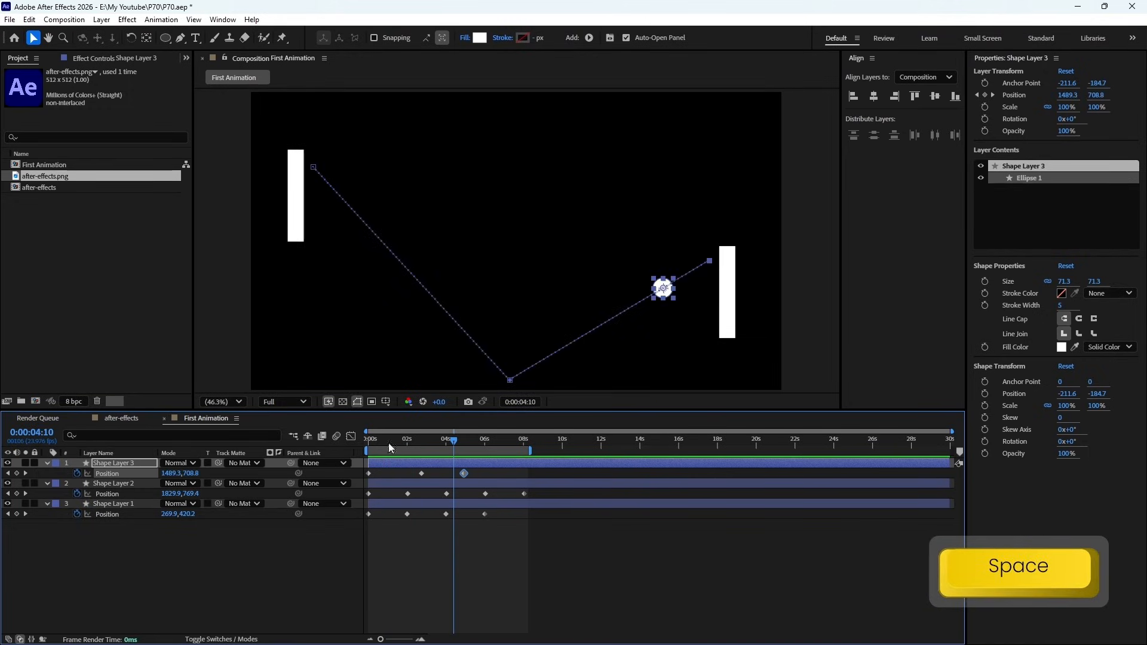
click(389, 448)
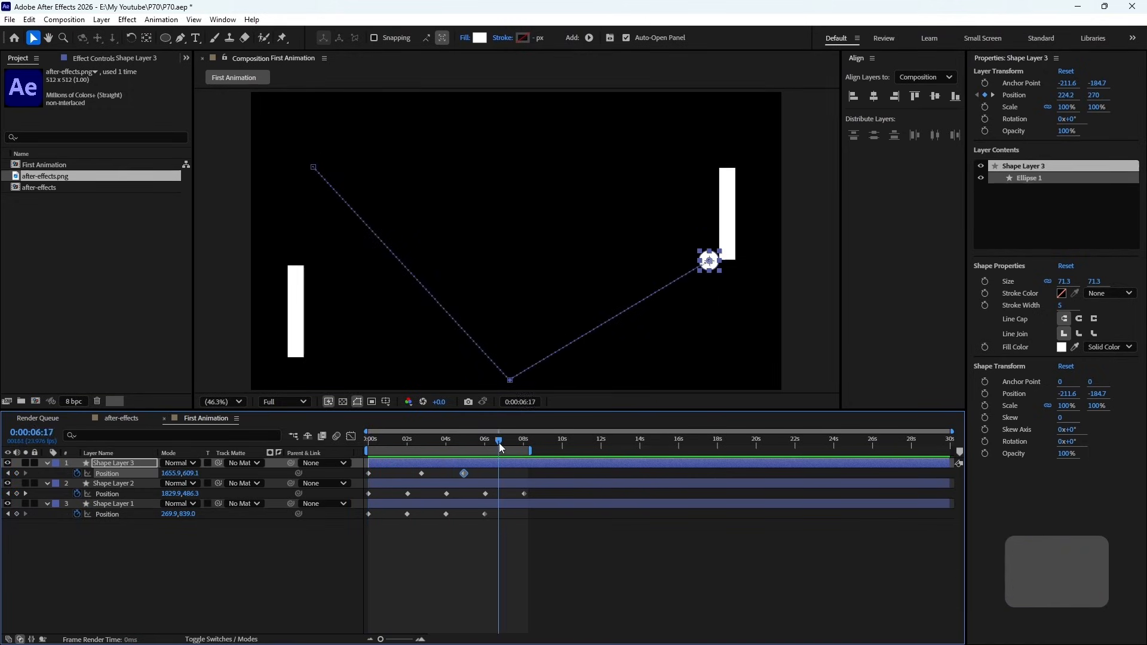
click(509, 449)
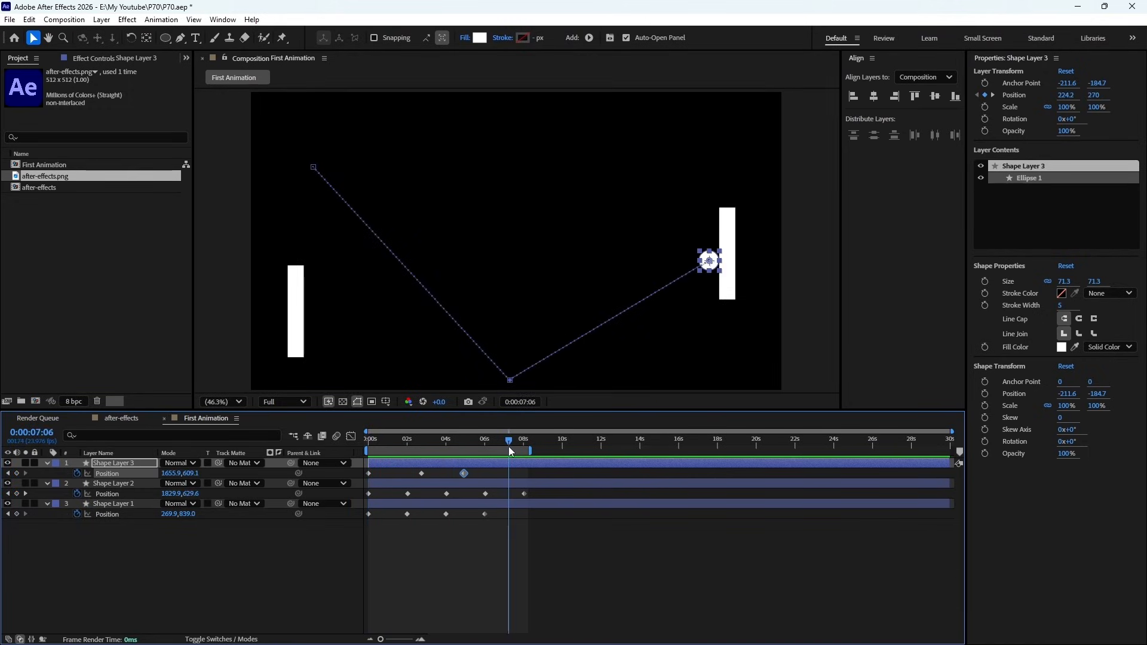
- Keyframe the circle's Position at 0:00:08:01 to about 1243, 44, at the composition's top edge
drag(511, 451, 485, 453)
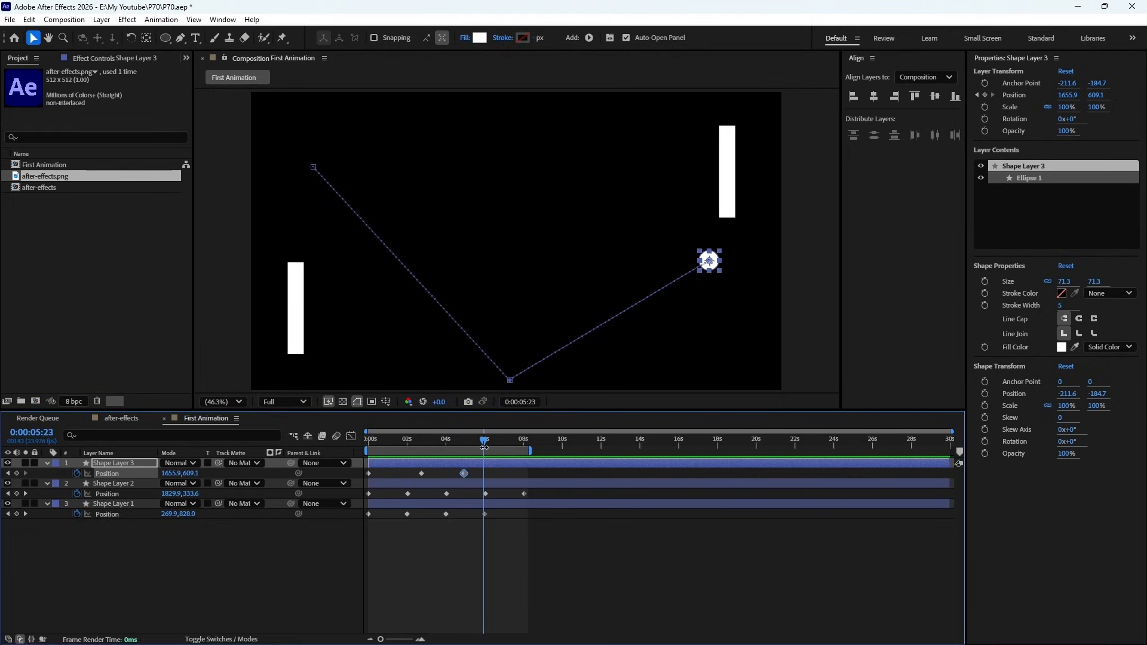
drag(484, 446, 524, 444)
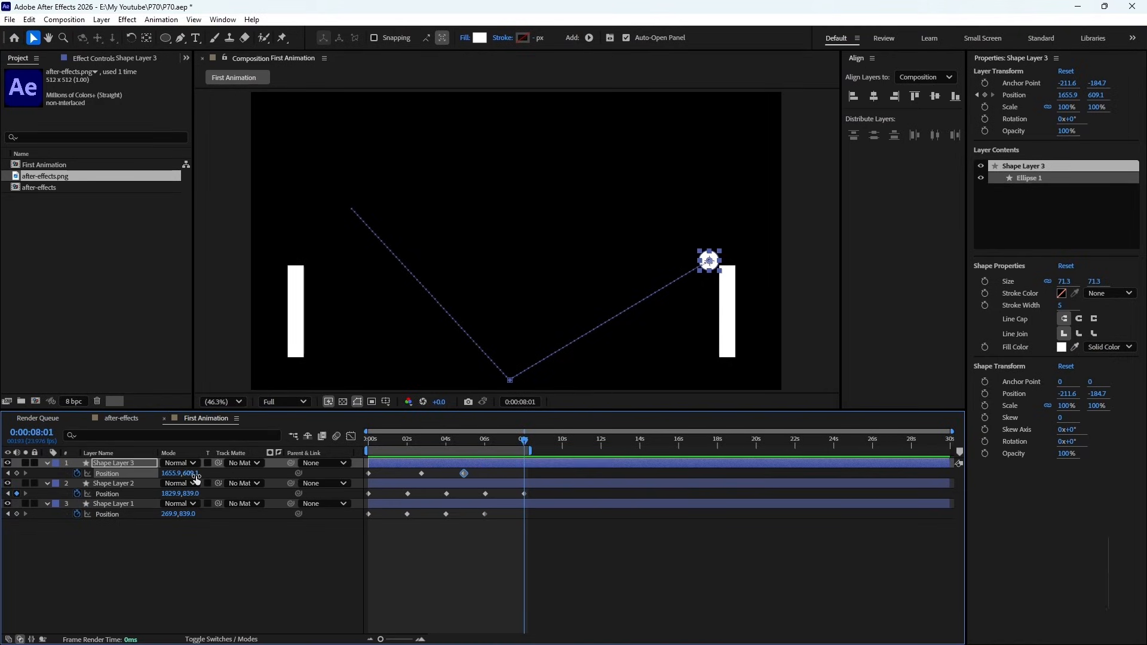
drag(196, 474, 7, 482)
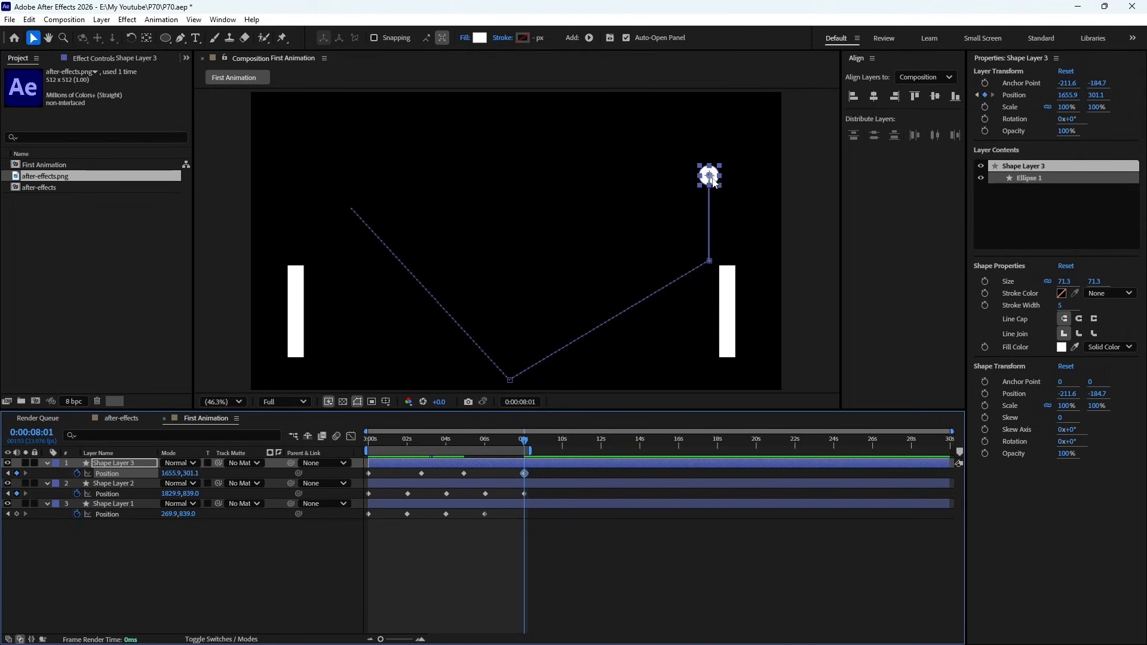
drag(713, 186, 598, 112)
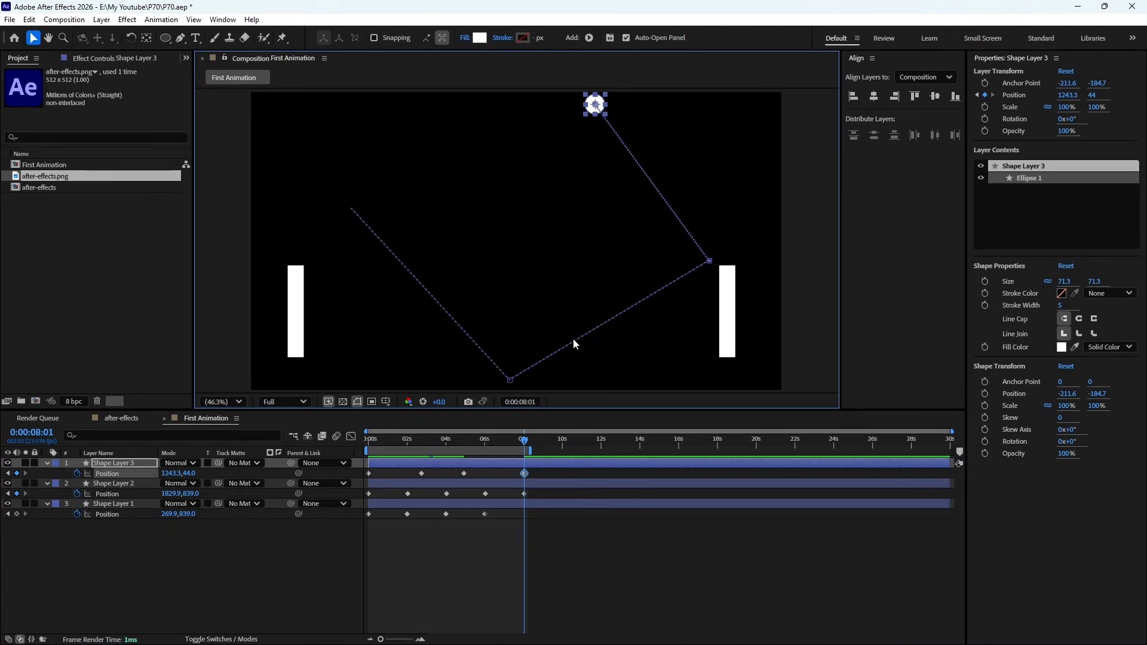
- Preview the bounce, reposition the circle at 0:00:08:01 to about 1416, 46, and shift that keyframe to about 0:00:07:08
key(KP_0)
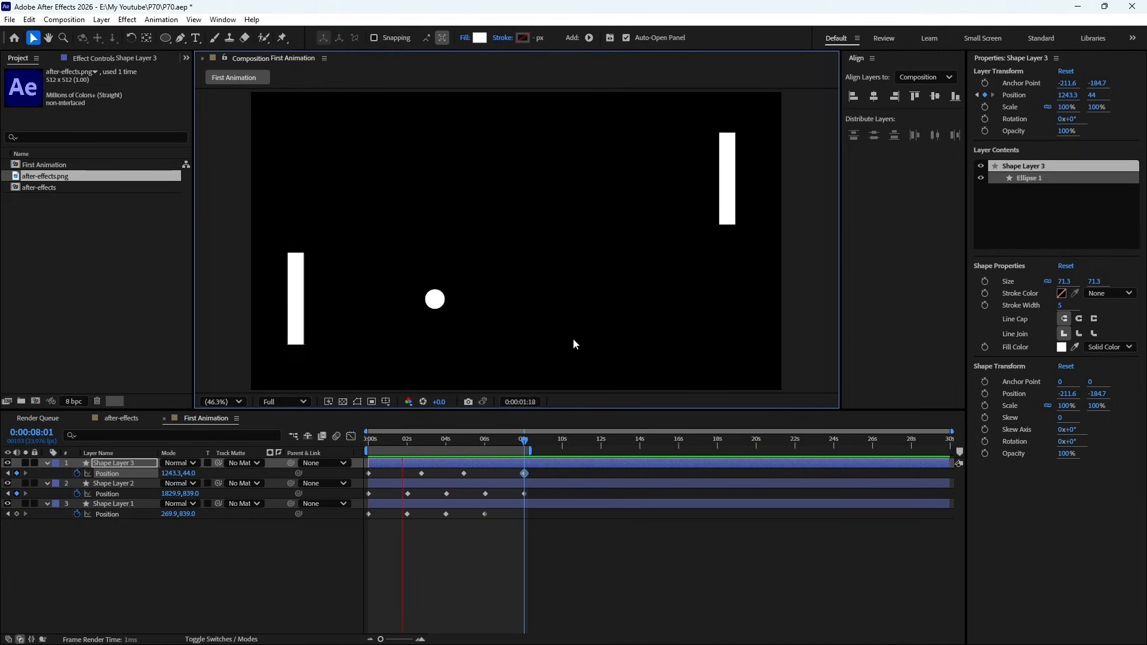
key(space)
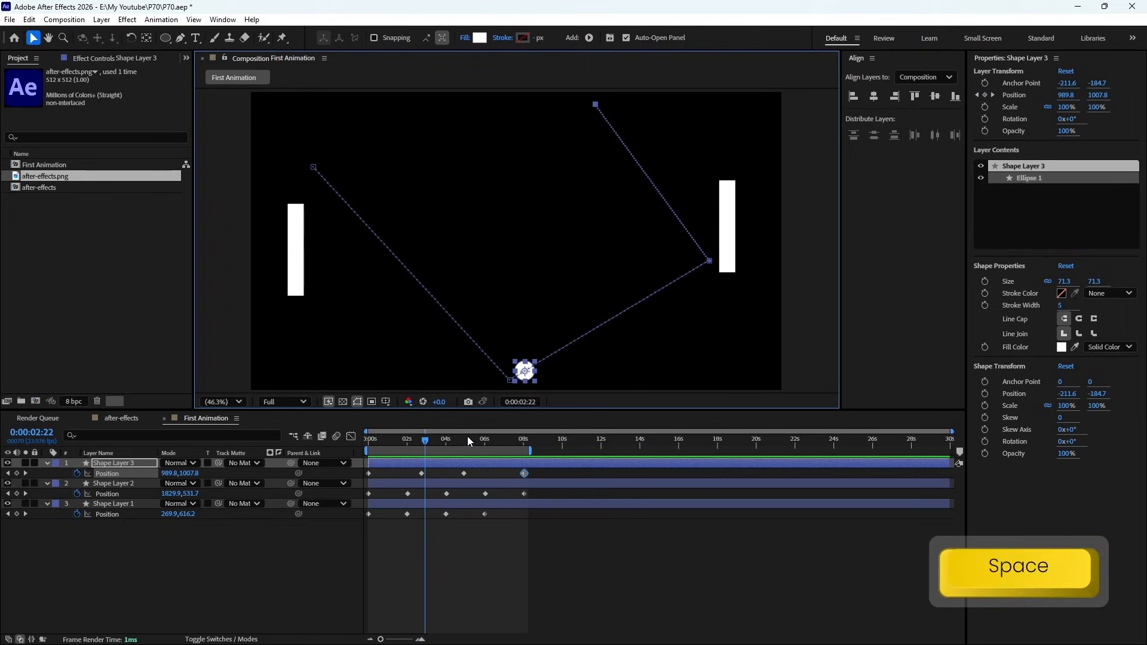
drag(468, 436, 515, 453)
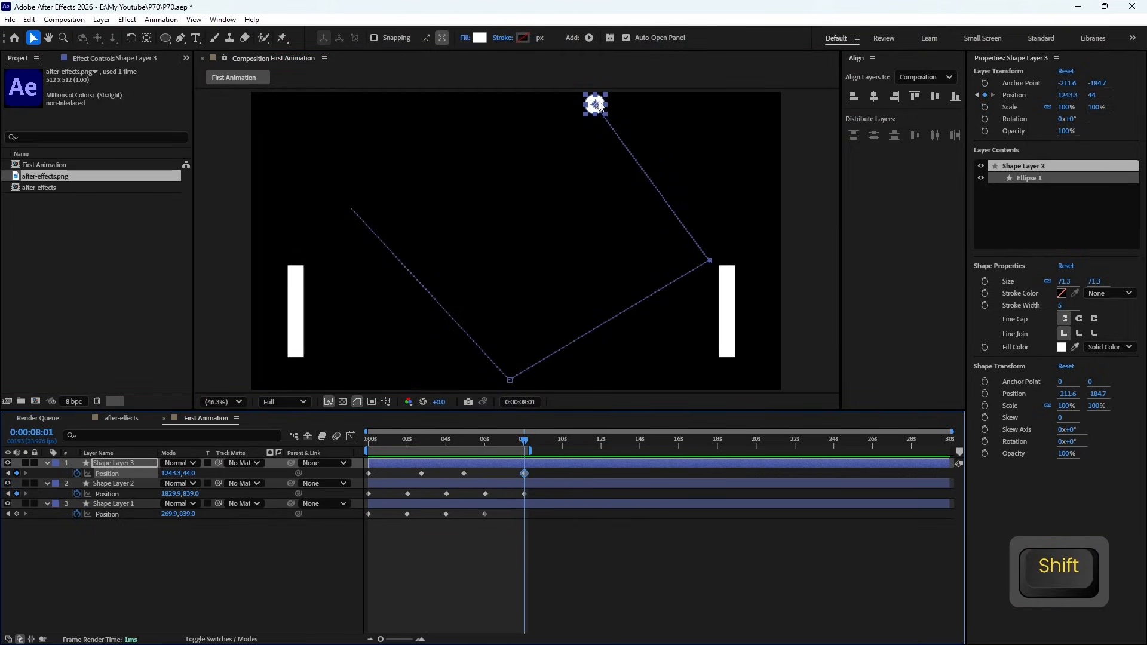
drag(600, 106, 647, 106)
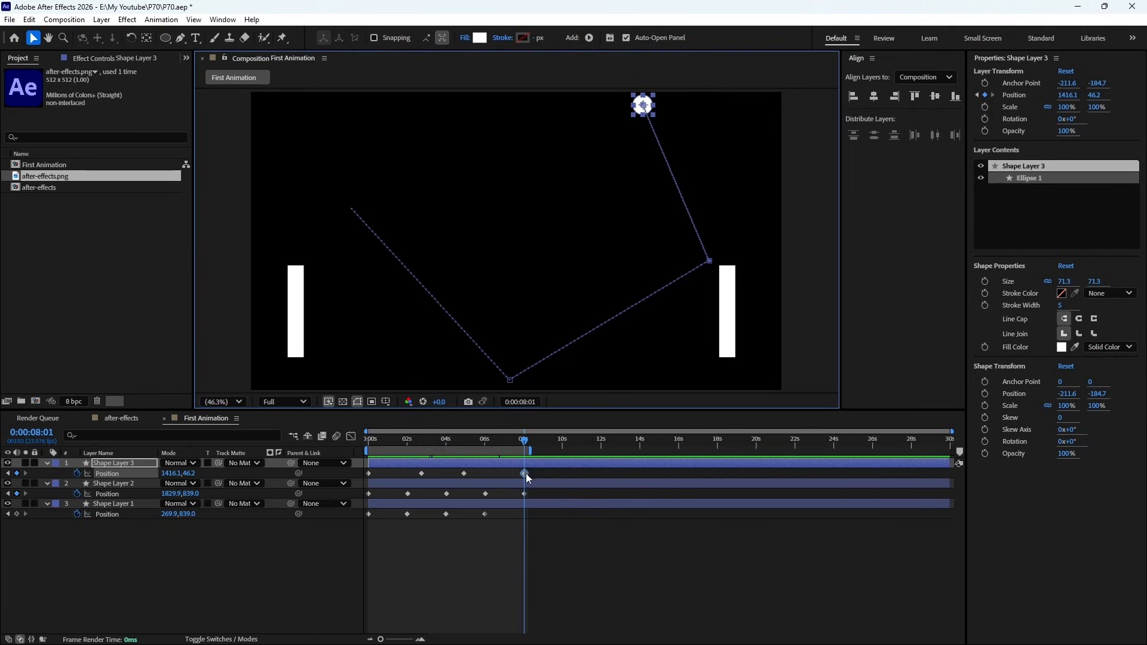
drag(525, 474, 511, 475)
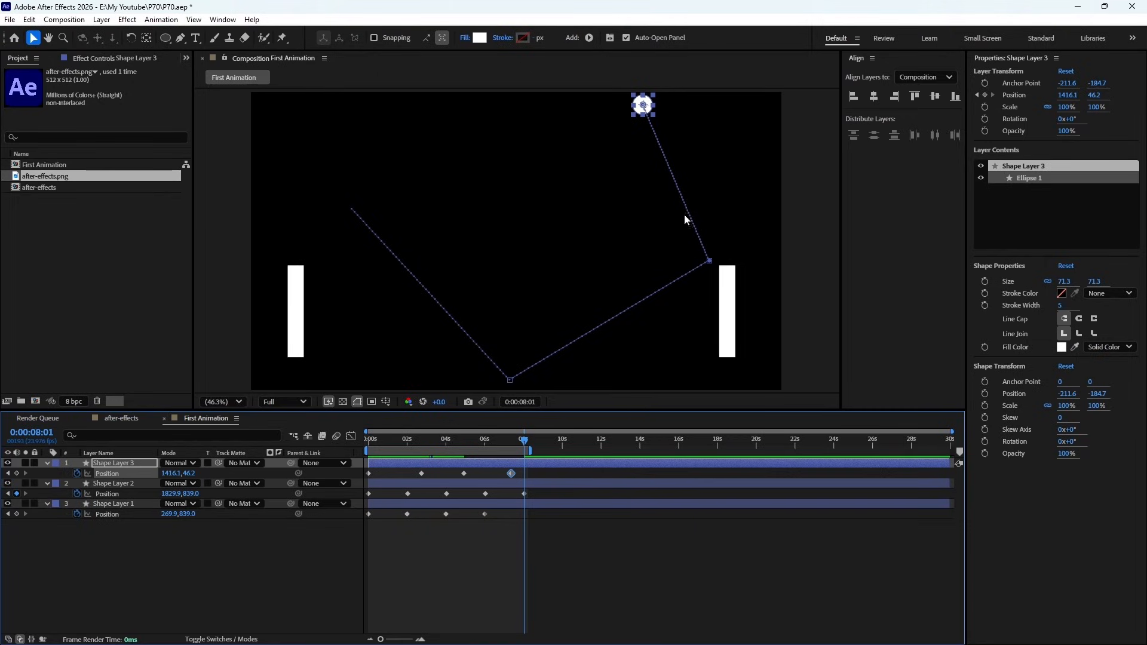
- Preview the adjusted motion and shorten the work area's end to the circle's last Position keyframe
key(KP_0)
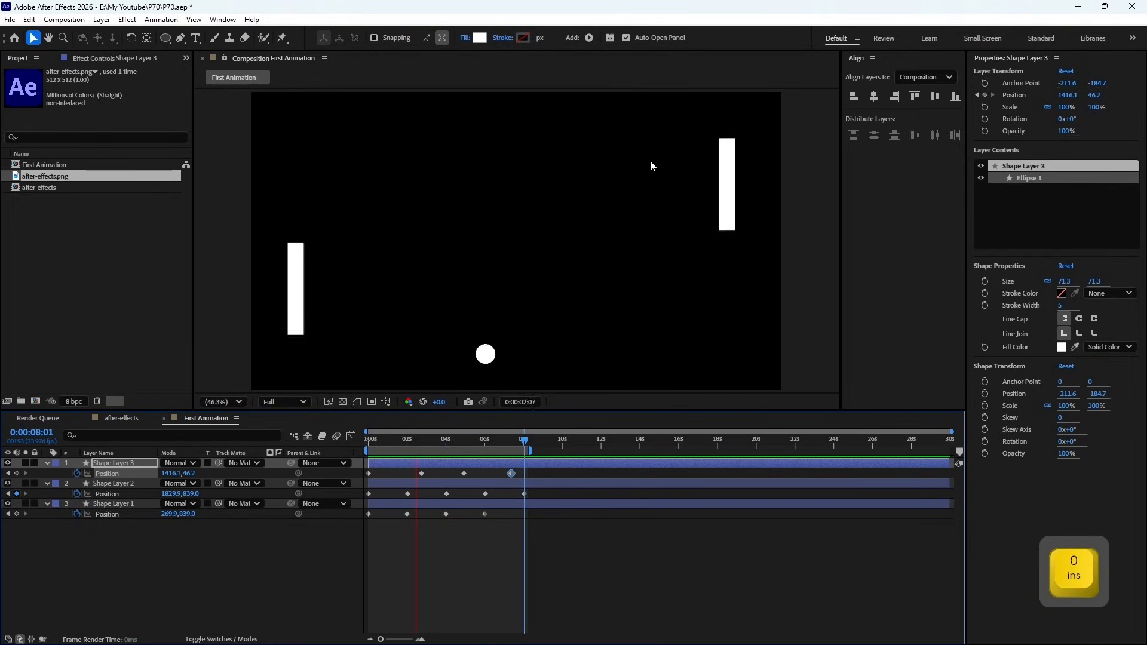
key(space)
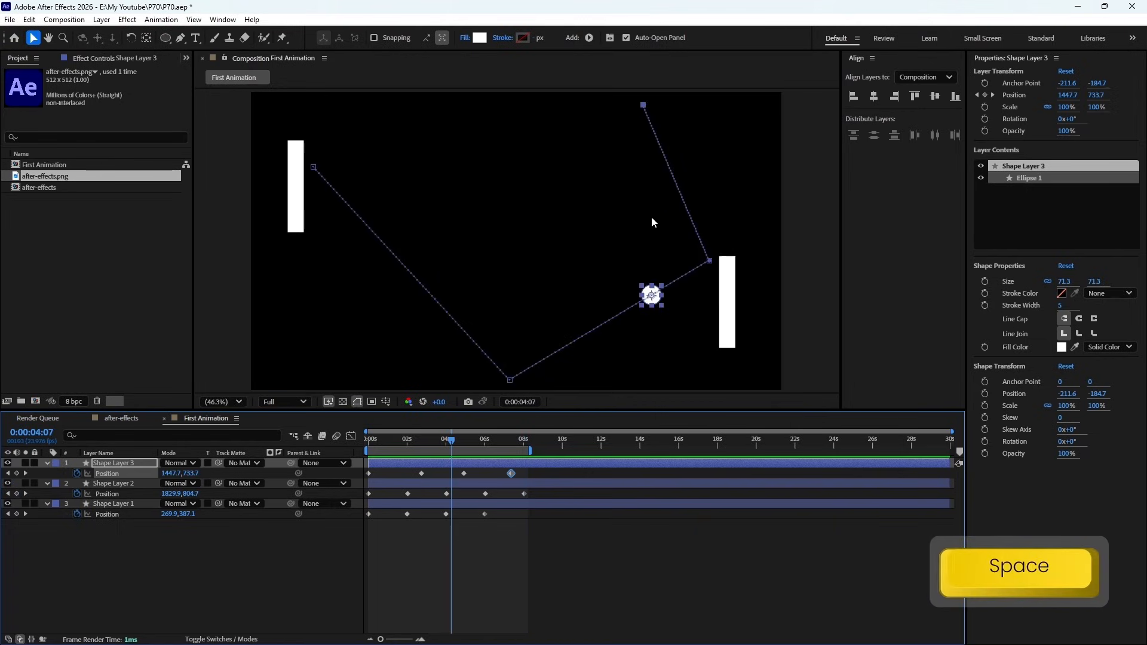
drag(528, 450, 513, 453)
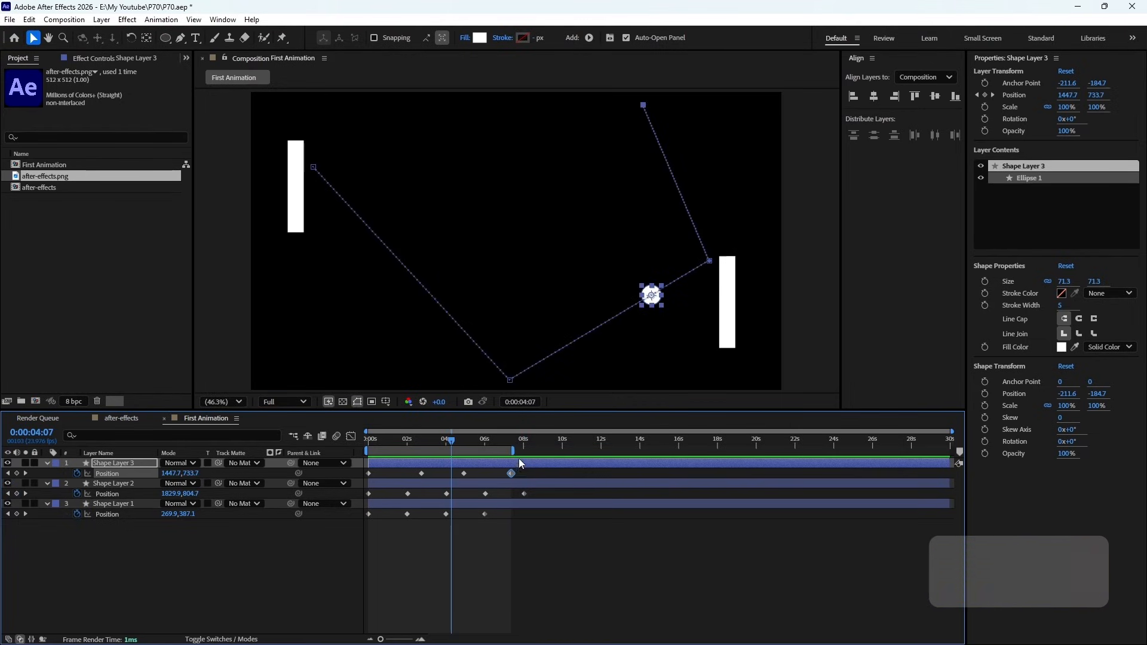
- Copy Shape Layer 1's Position keyframe from 0:00:04:00 and paste it at 0:00:08:01
click(525, 448)
key(shift)
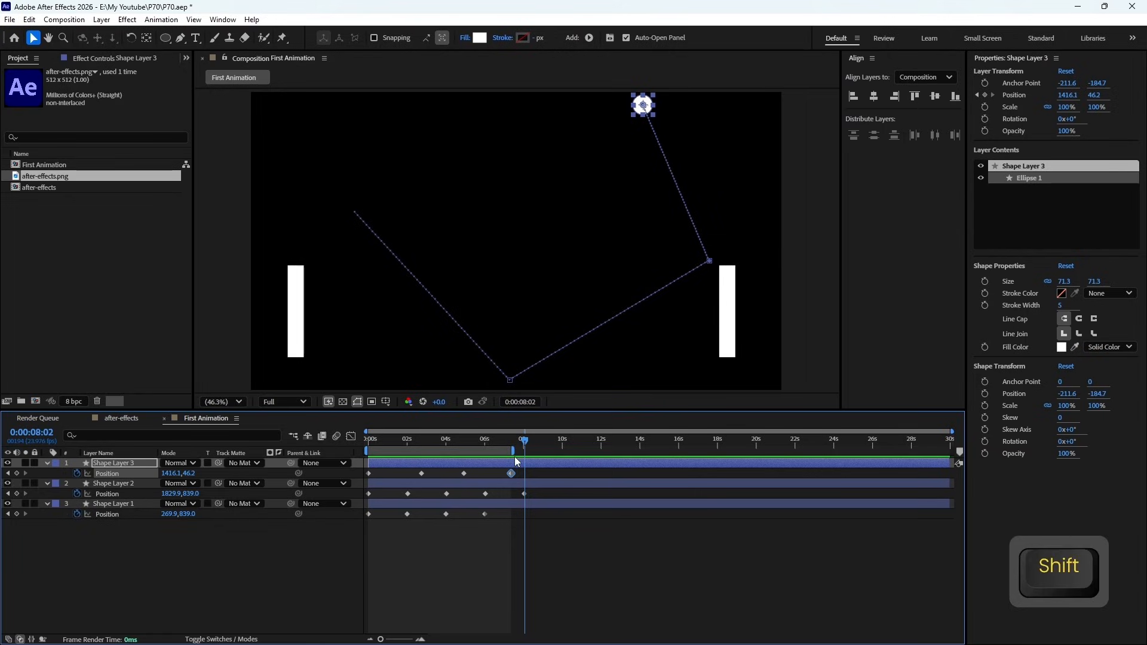
drag(525, 450, 523, 449)
click(446, 514)
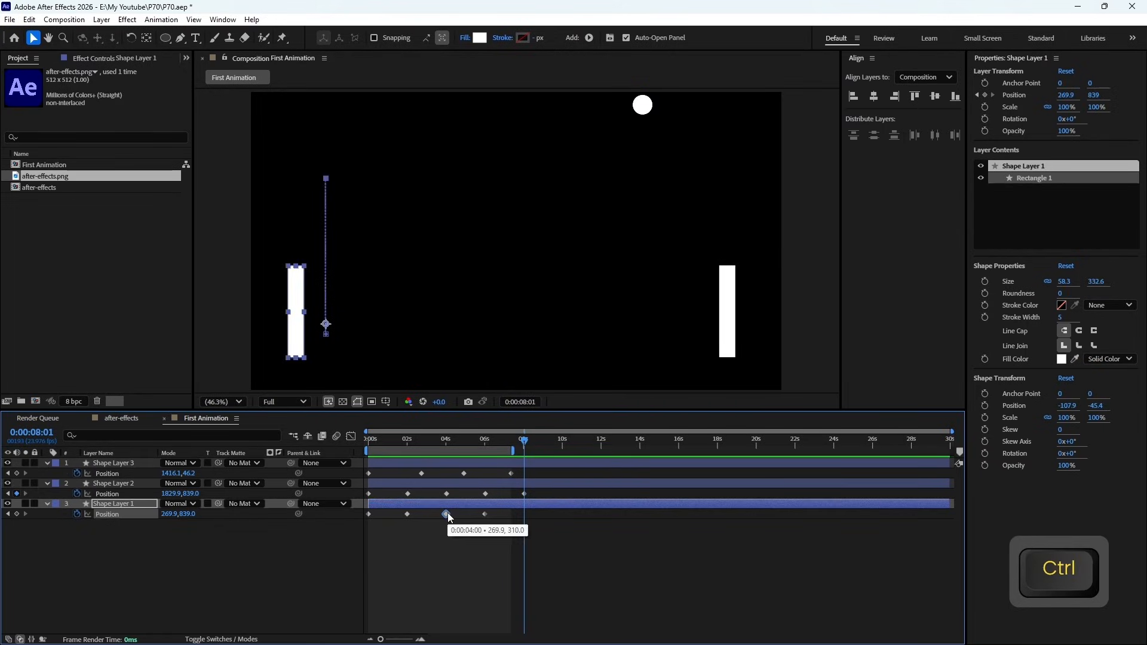
key(ctrl+c)
key(ctrl+v)
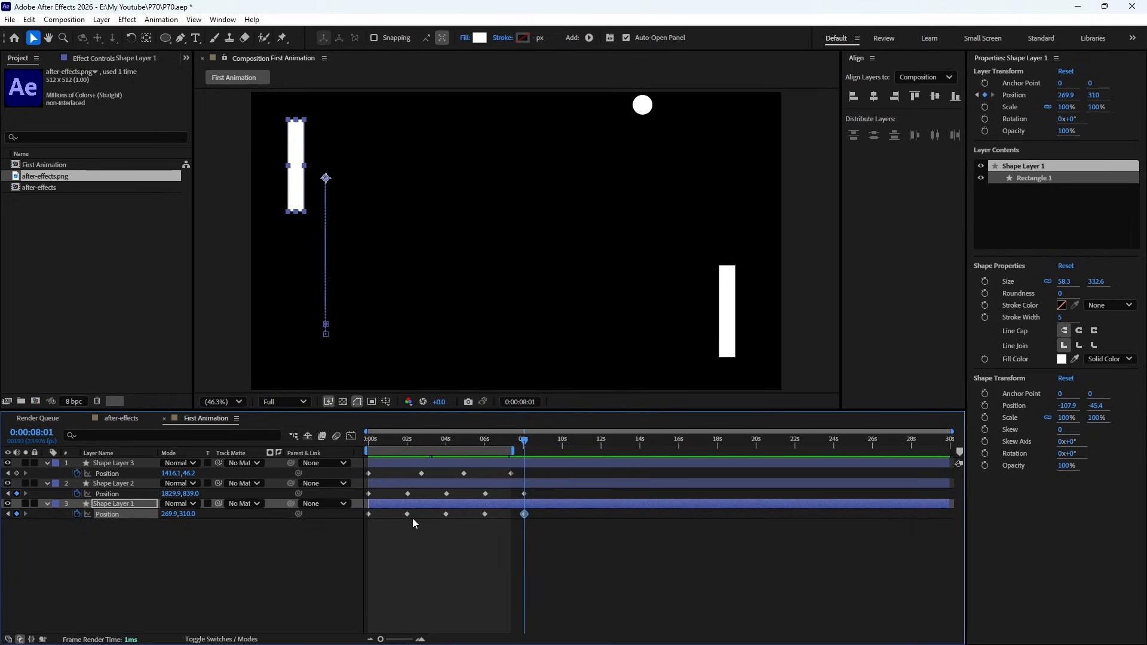
- Create a new 1920 x 1080 composition named Second Animation with a 0:00:30:00 duration
click(64, 20)
click(83, 34)
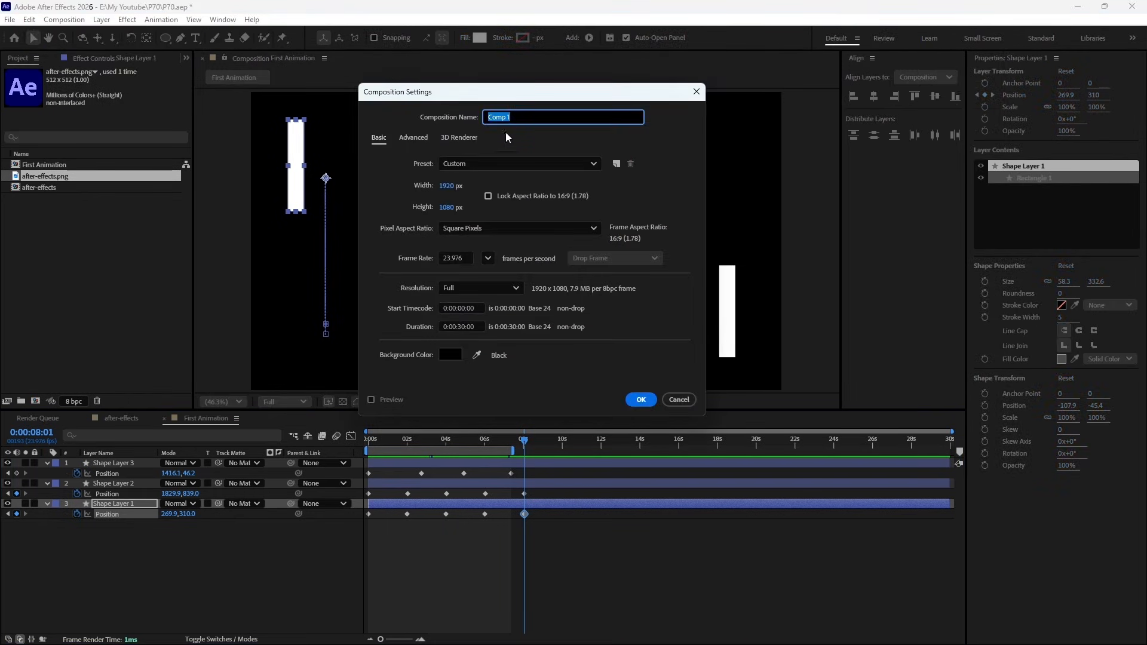
text(Sec)
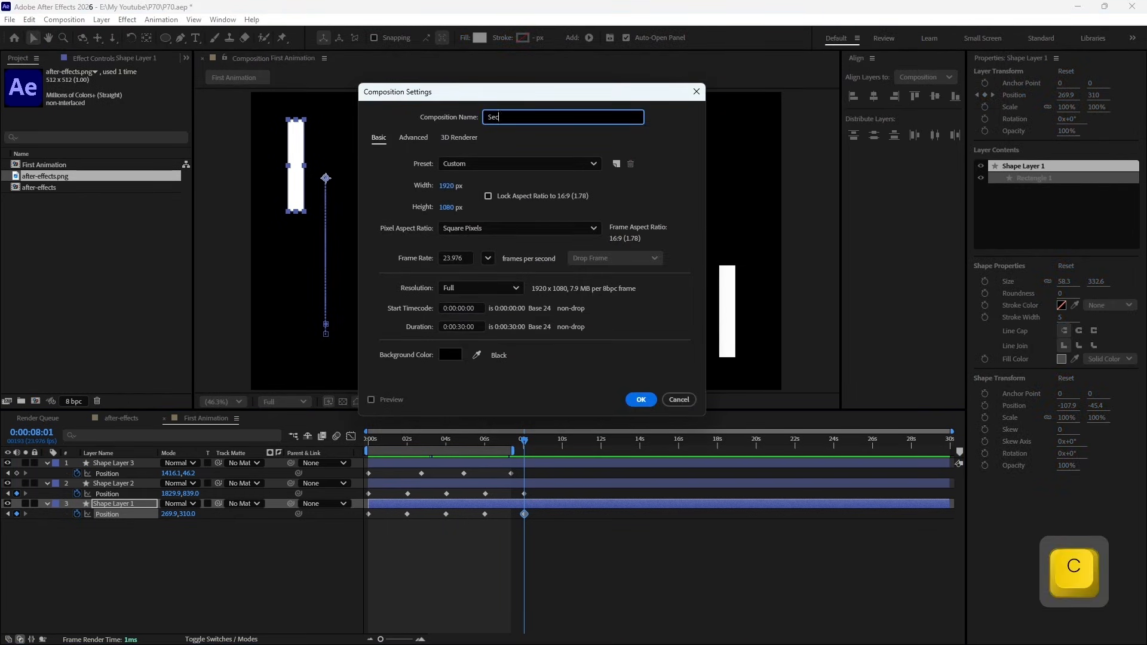
text(ond Animation)
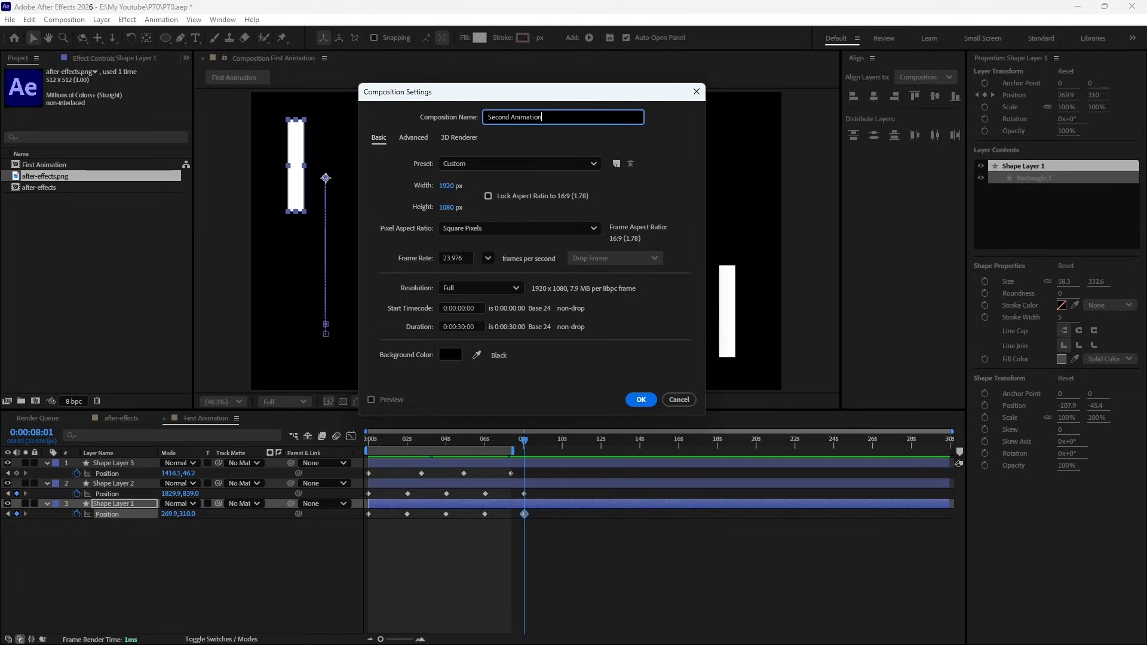
click(641, 400)
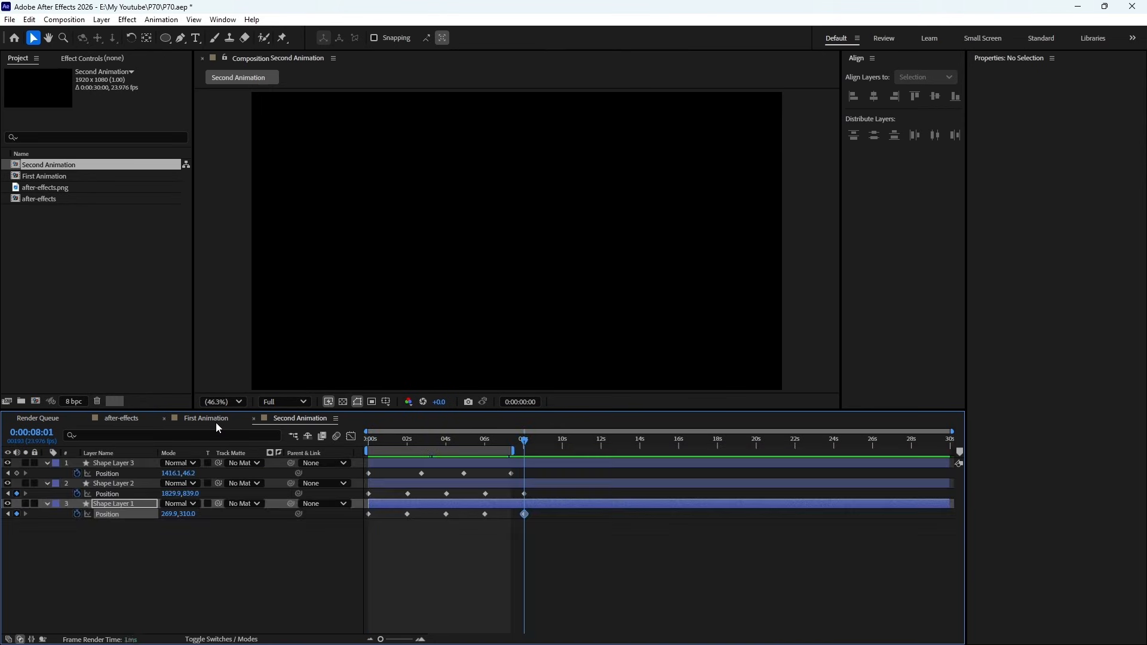
- Review the First Animation composition around 0:00:03:15 and return to Second Animation
click(216, 421)
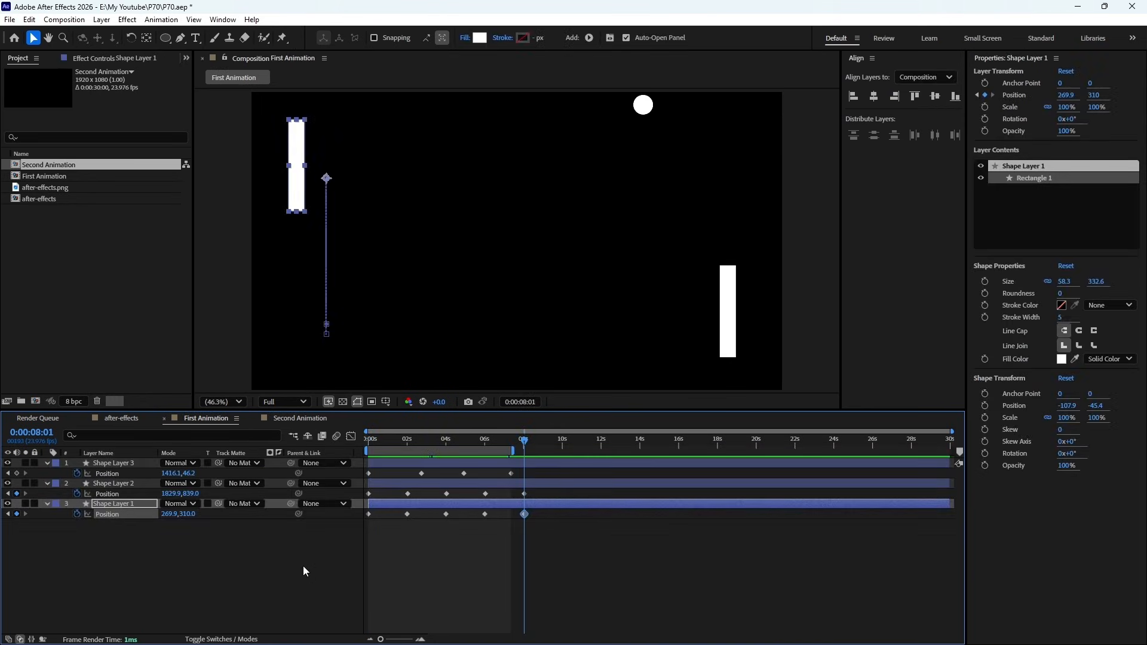
mouse_move(454, 444)
mouse_down()
mouse_move(369, 453)
mouse_move(437, 455)
mouse_up()
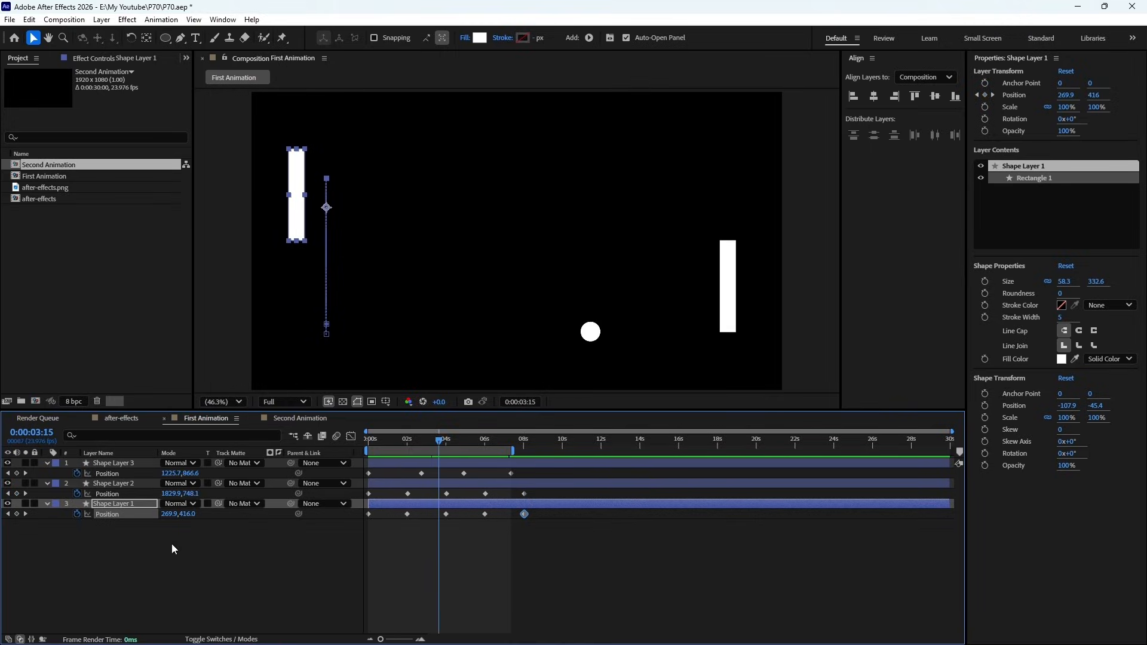
click(290, 418)
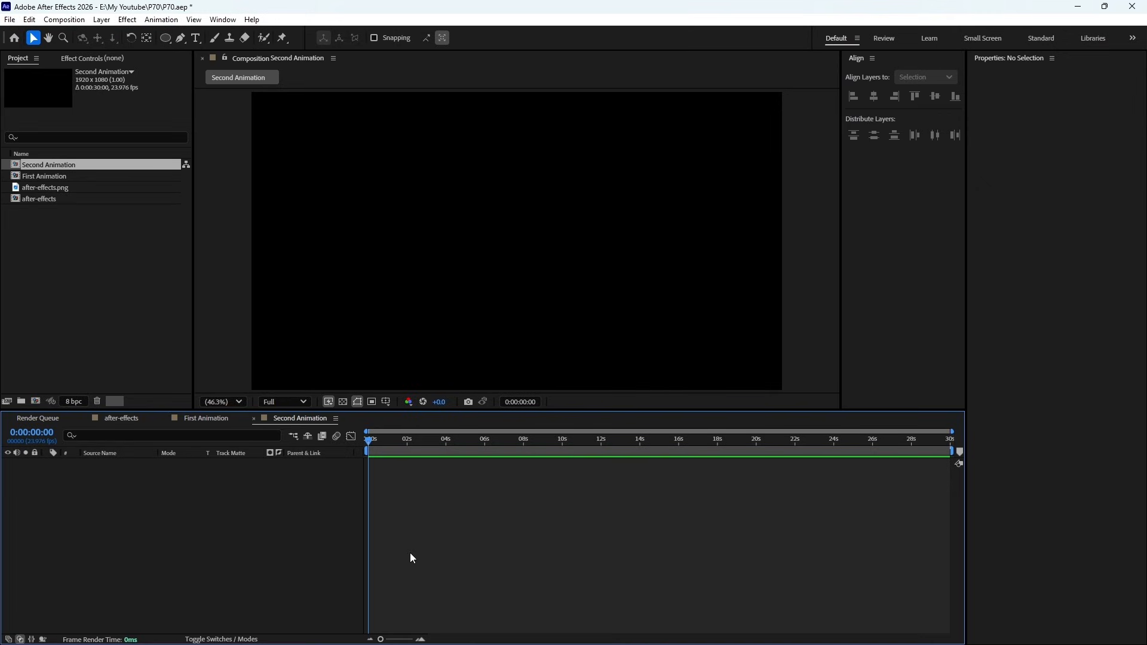
- Add a text layer reading "Animation" to the Second Animation composition
click(196, 40)
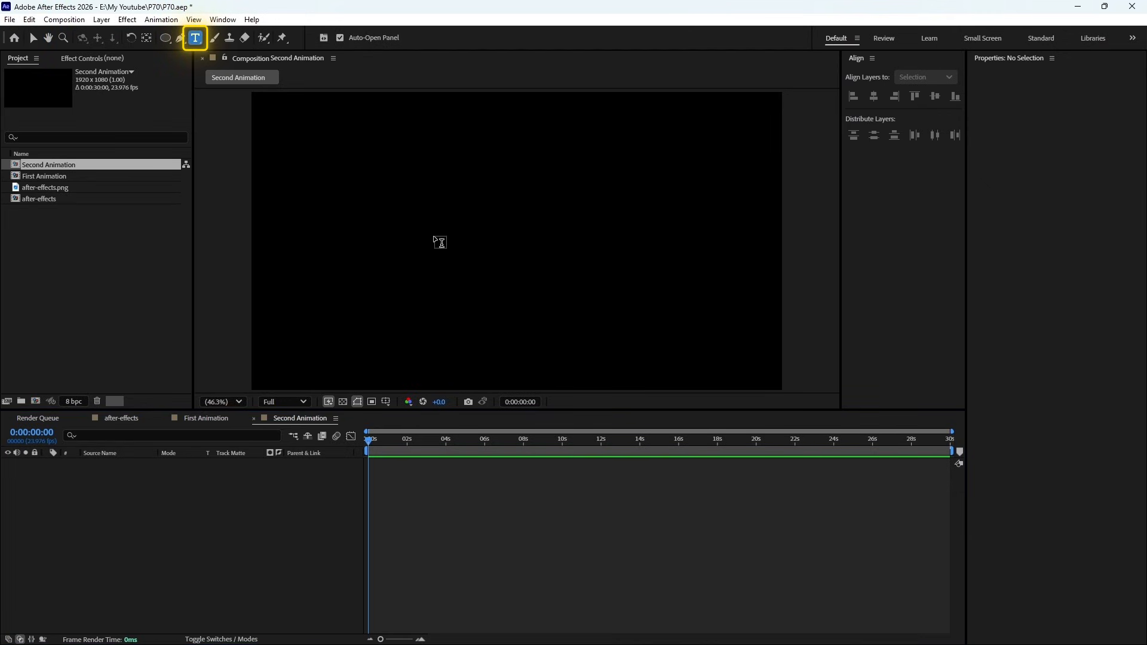
click(417, 232)
text(A)
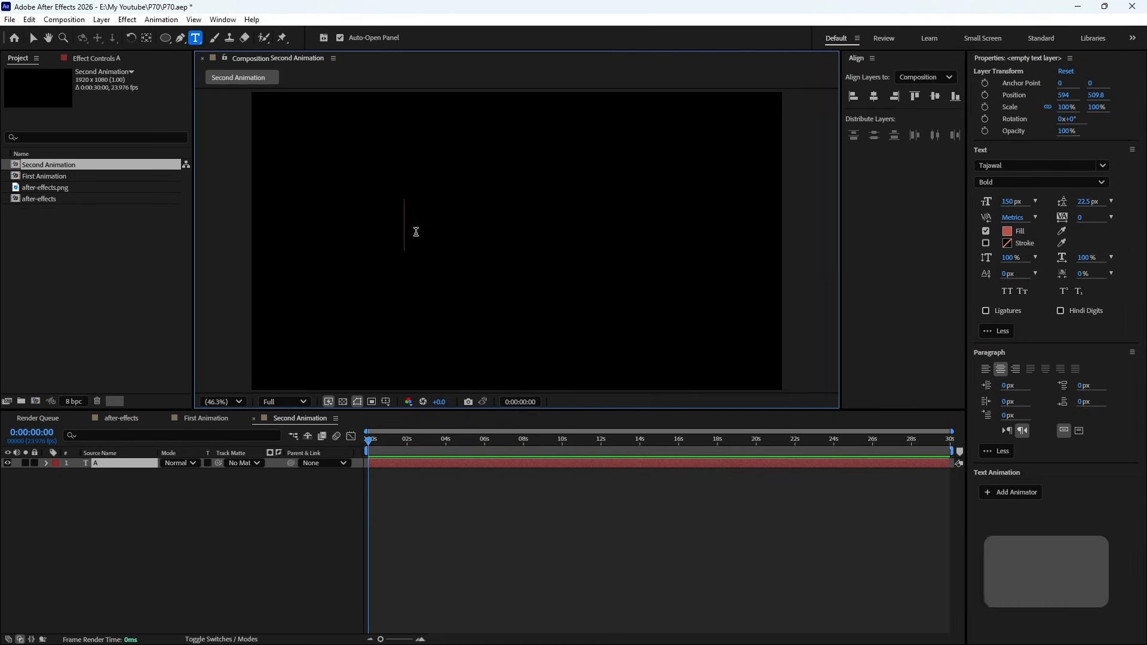
text(nimatio)
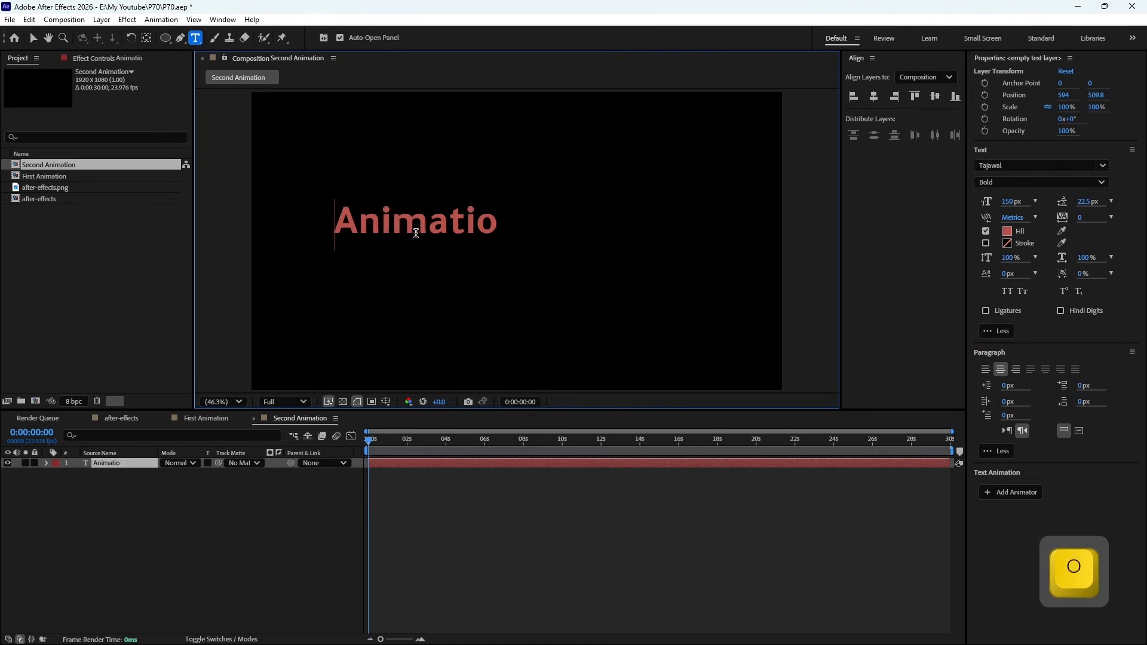
text(n)
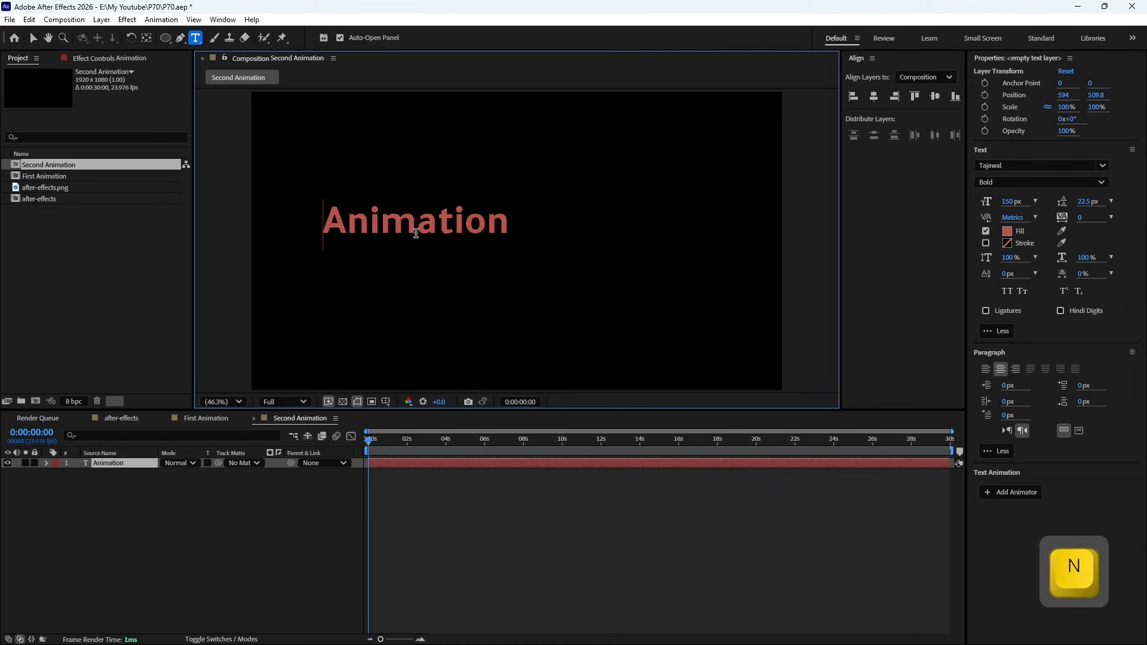
- Centre the Animation text horizontally and vertically in the composition, and deselect it
click(875, 99)
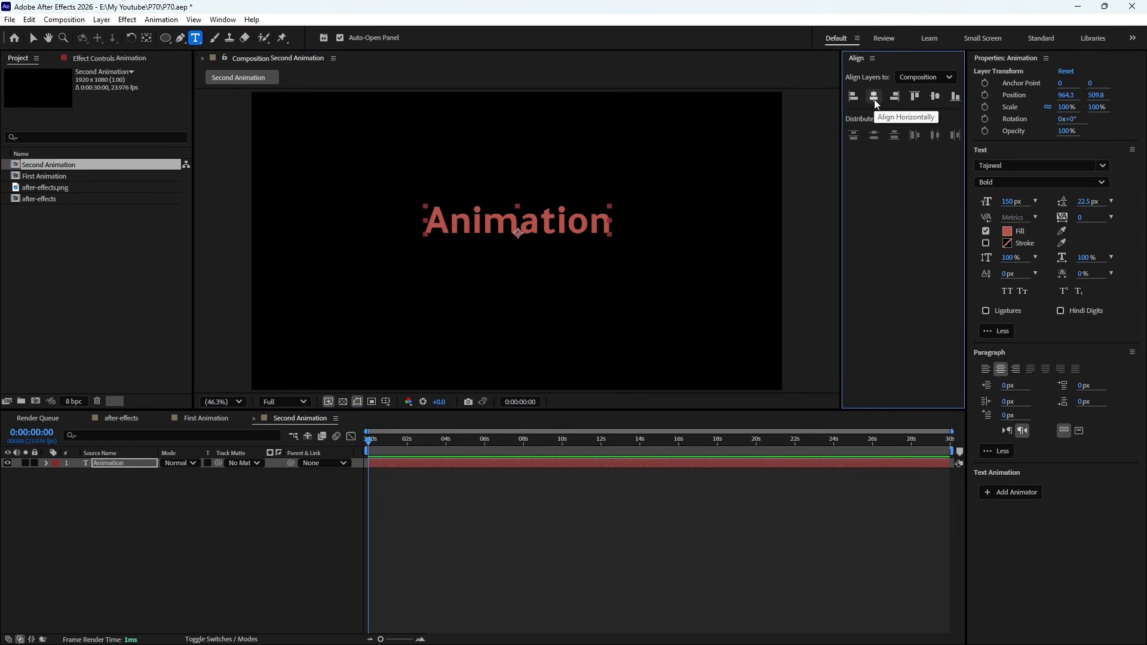
click(933, 100)
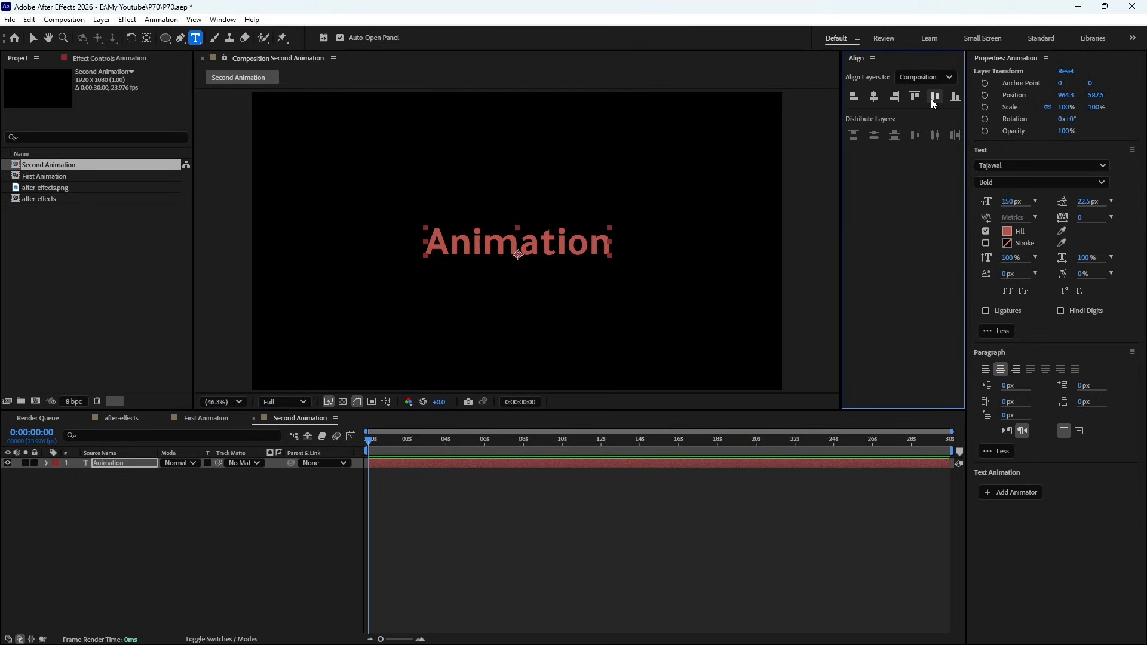
click(668, 544)
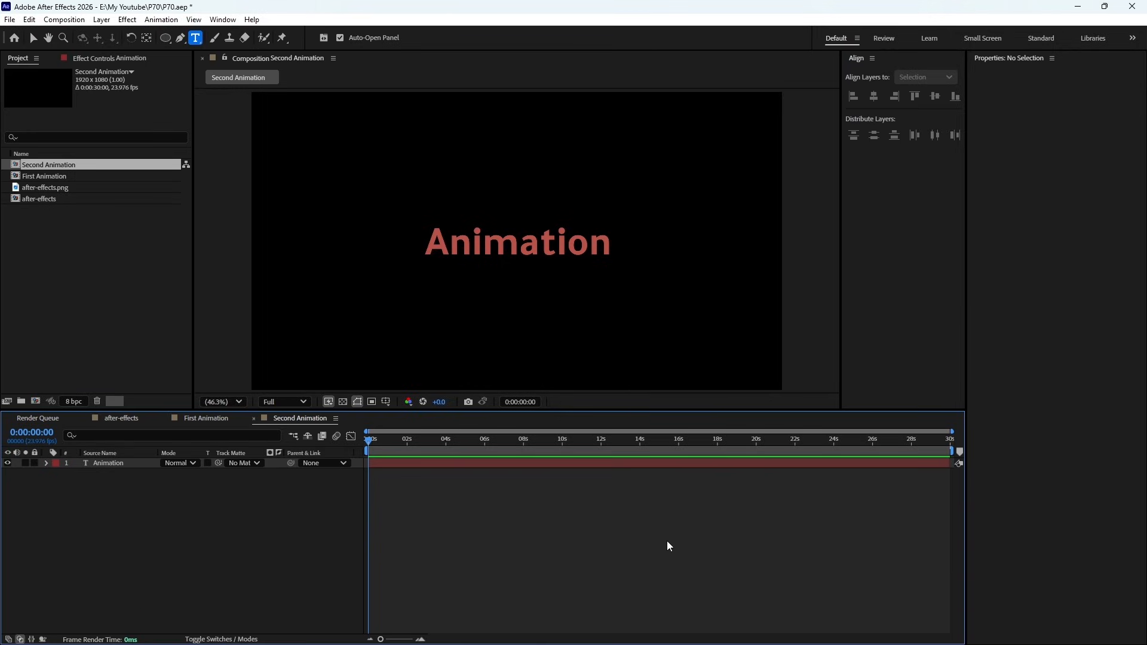
- Overlay the Proportional Grid on the composition to check the Animation text's centring, and hide the grid again
click(386, 401)
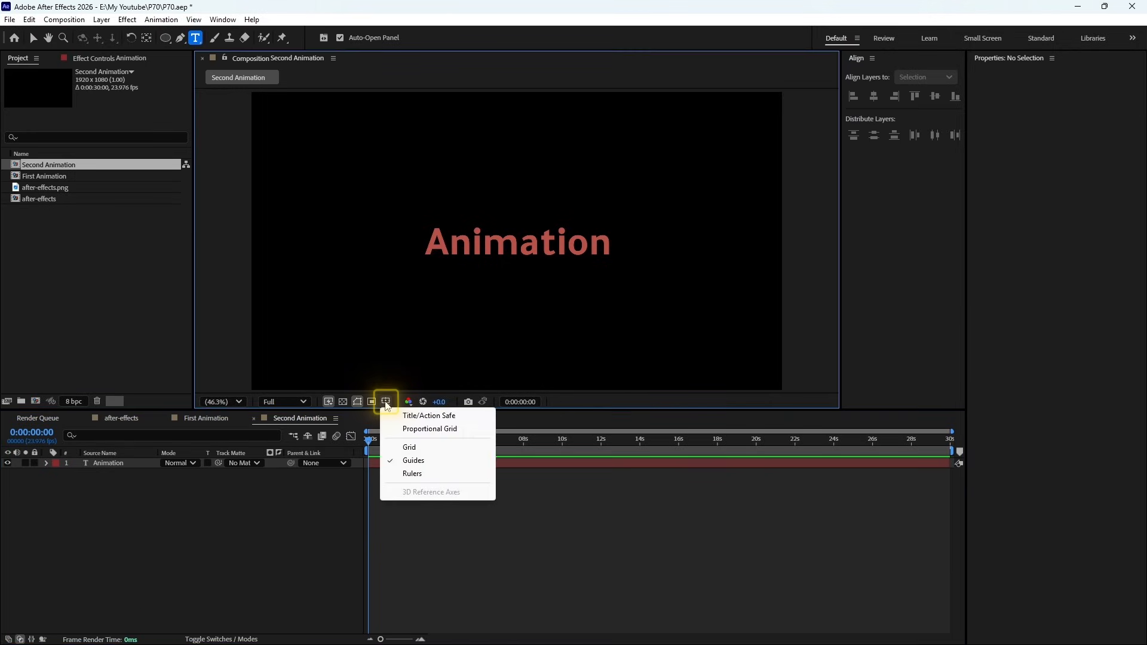
click(416, 429)
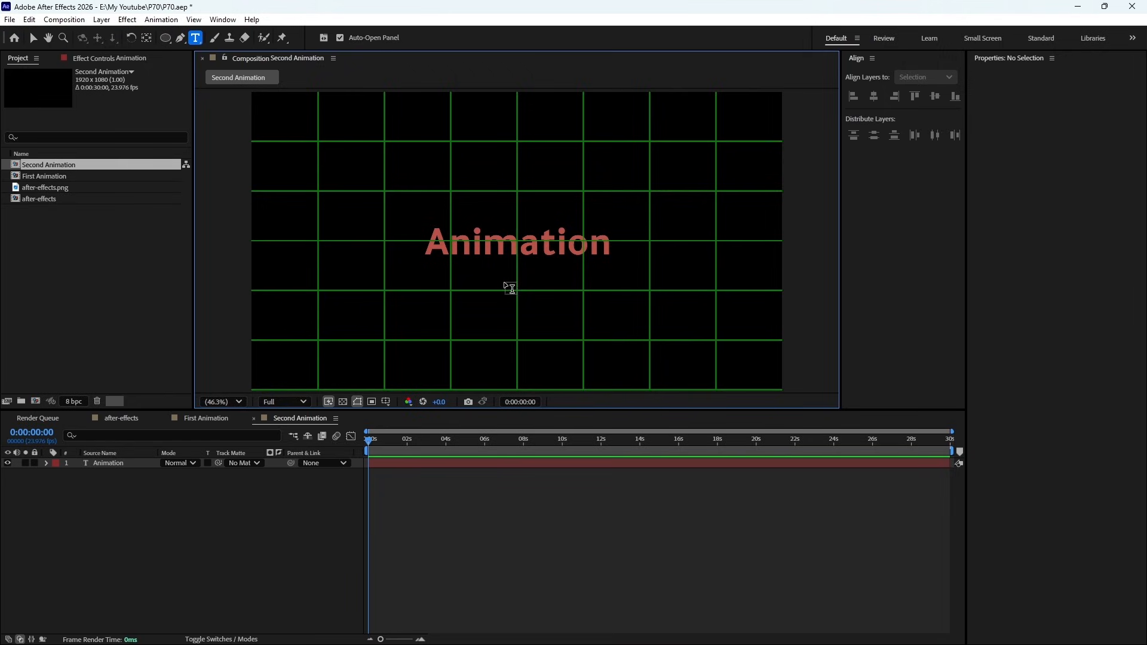
click(386, 402)
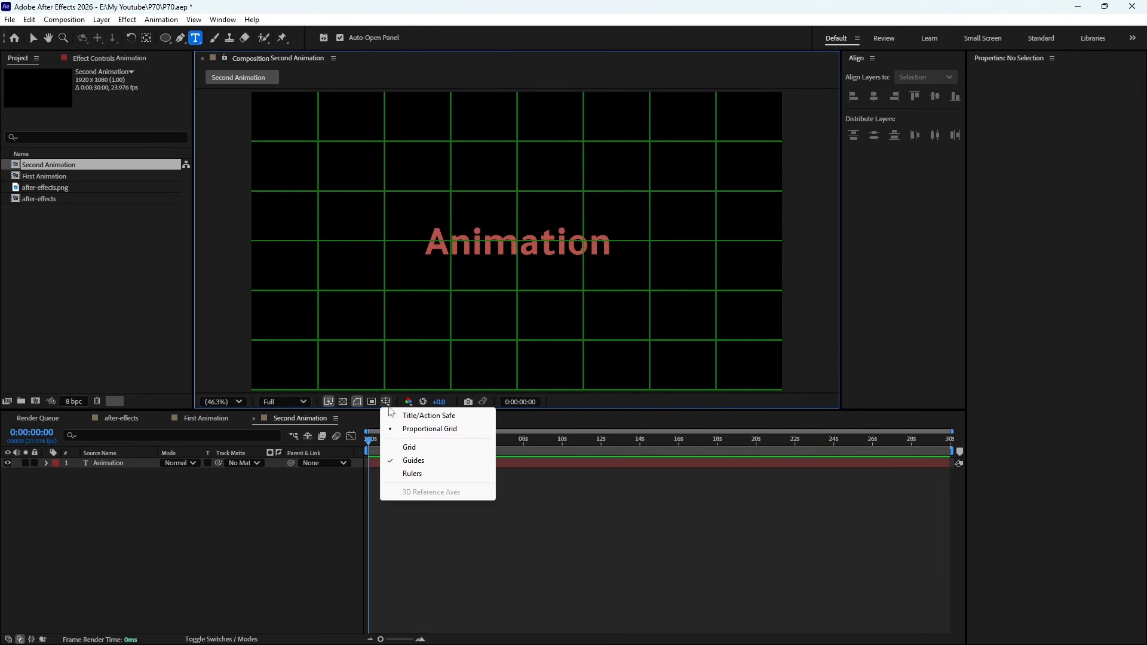
click(395, 428)
- Select the Animation text layer and set its font size to 234 px
click(513, 465)
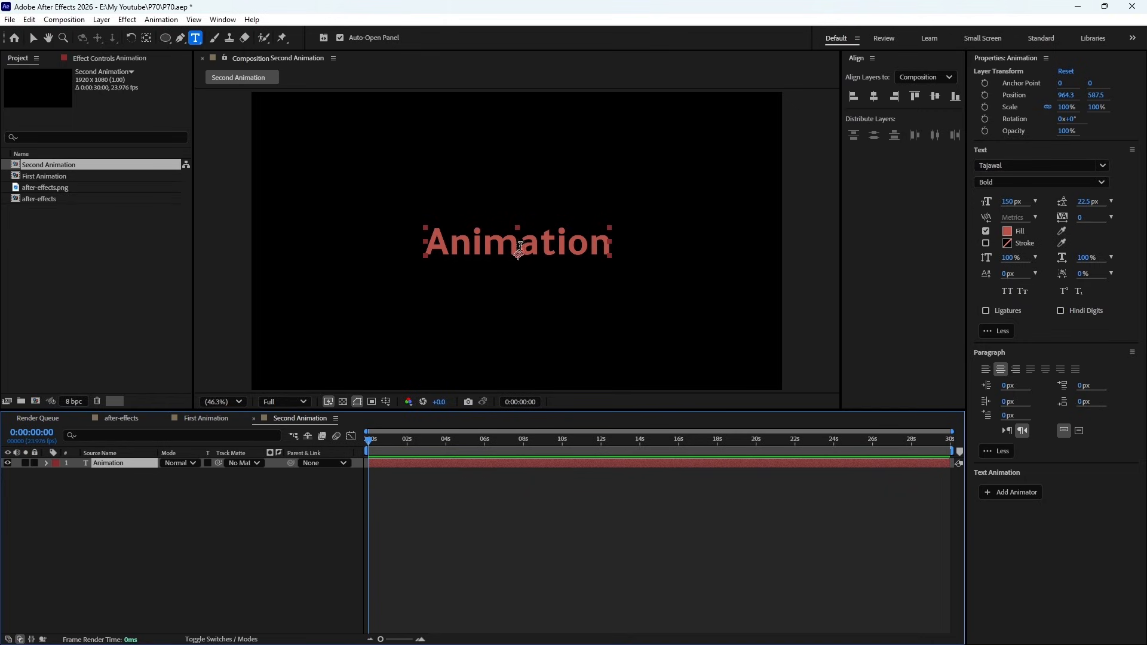
click(1101, 167)
click(1099, 171)
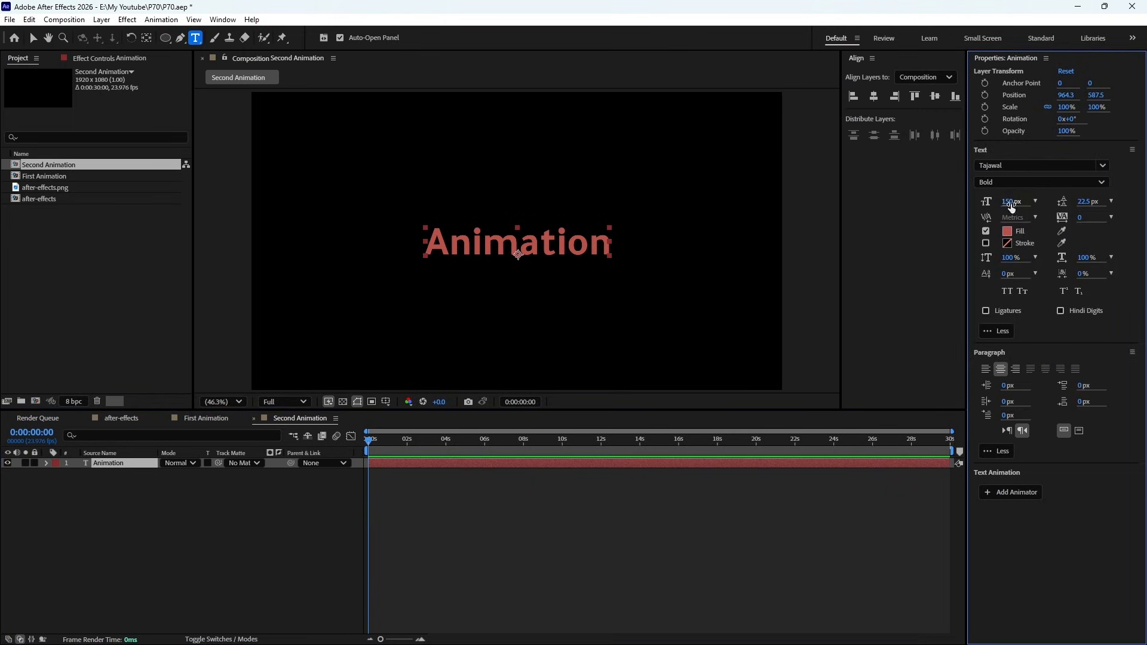
drag(1011, 207, 1068, 211)
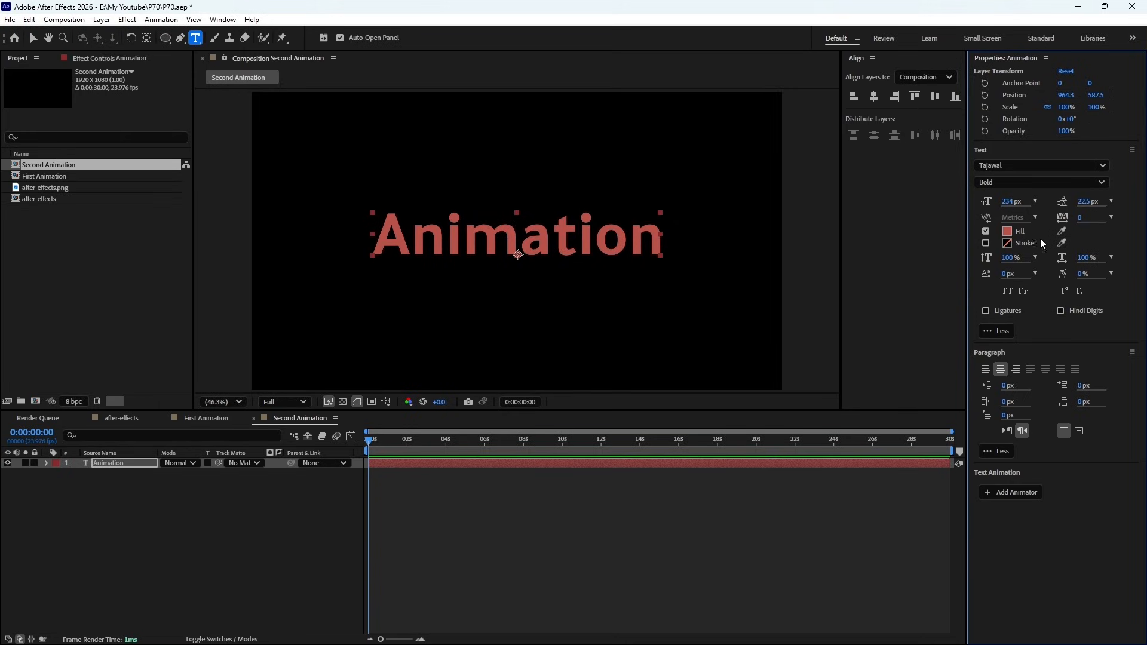
- Change the Animation text's fill colour to light cyan, 94FBFF
click(1009, 232)
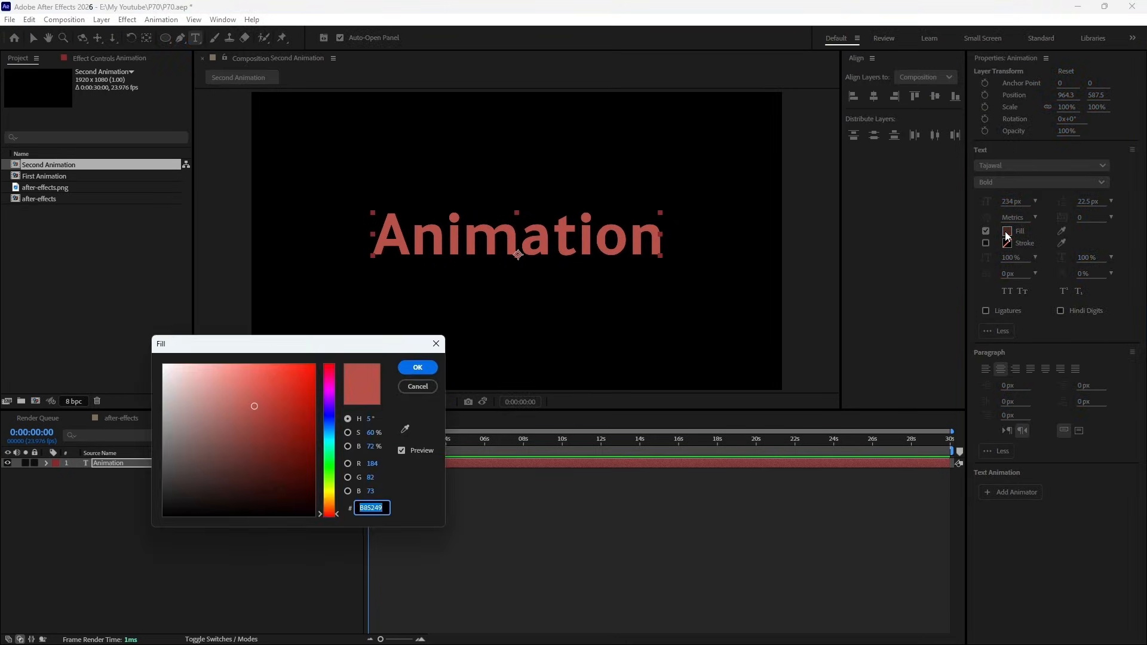
click(328, 440)
drag(243, 414, 232, 351)
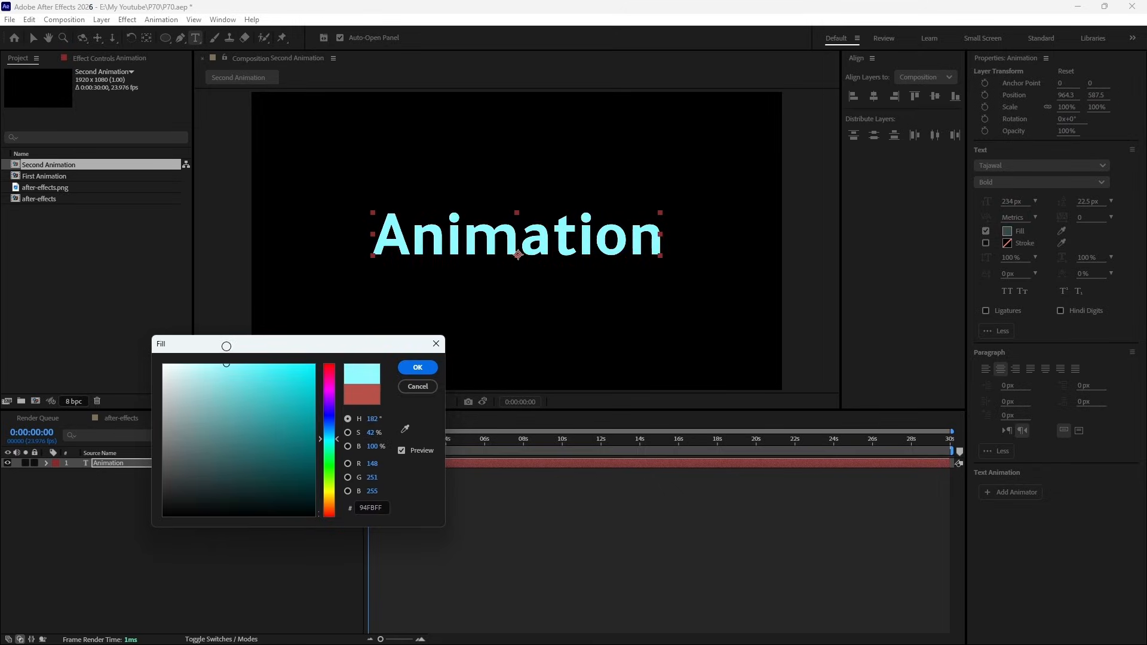
click(418, 368)
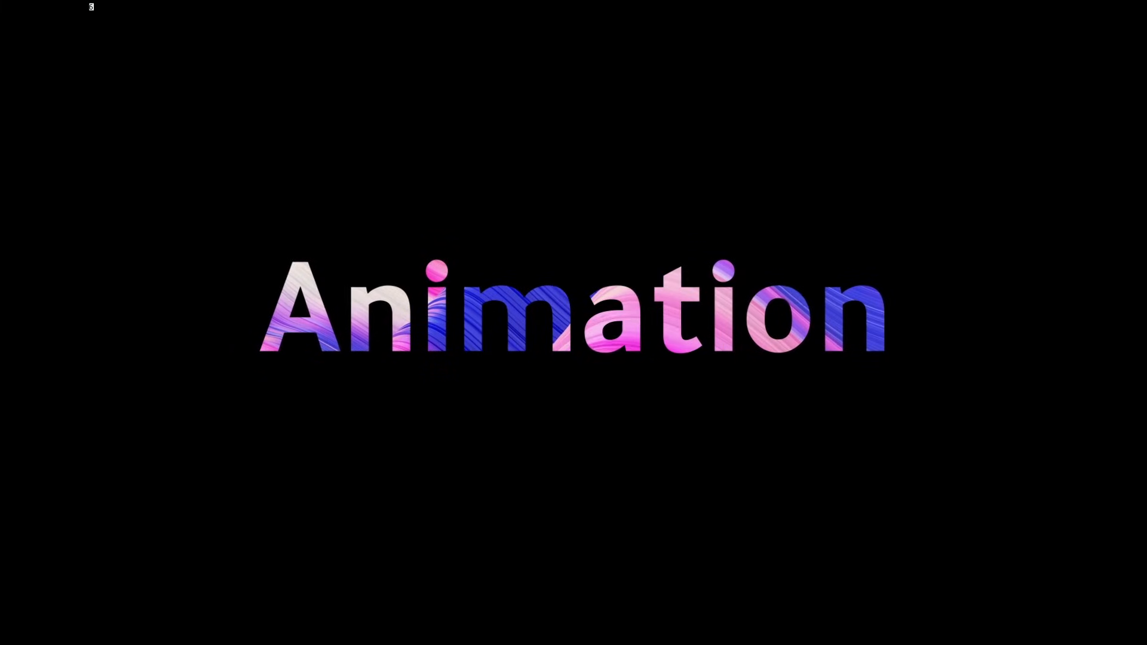
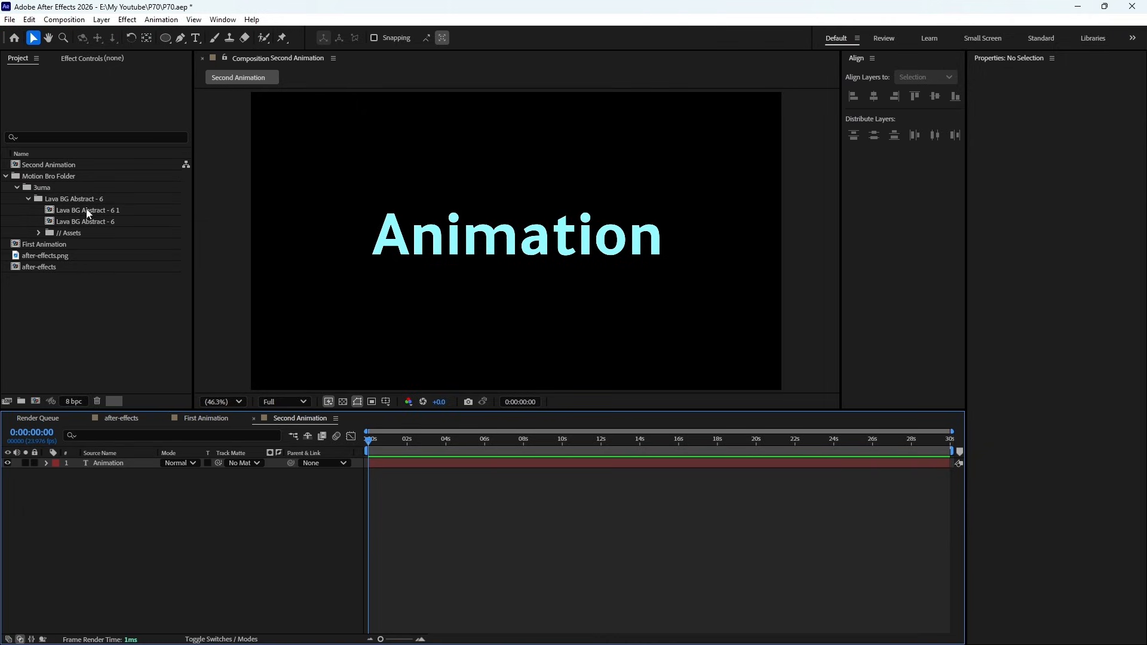
- Add the Lava BG Abstract - 6 1 composition to Second Animation and place it beneath the Animation text layer
drag(86, 212, 106, 461)
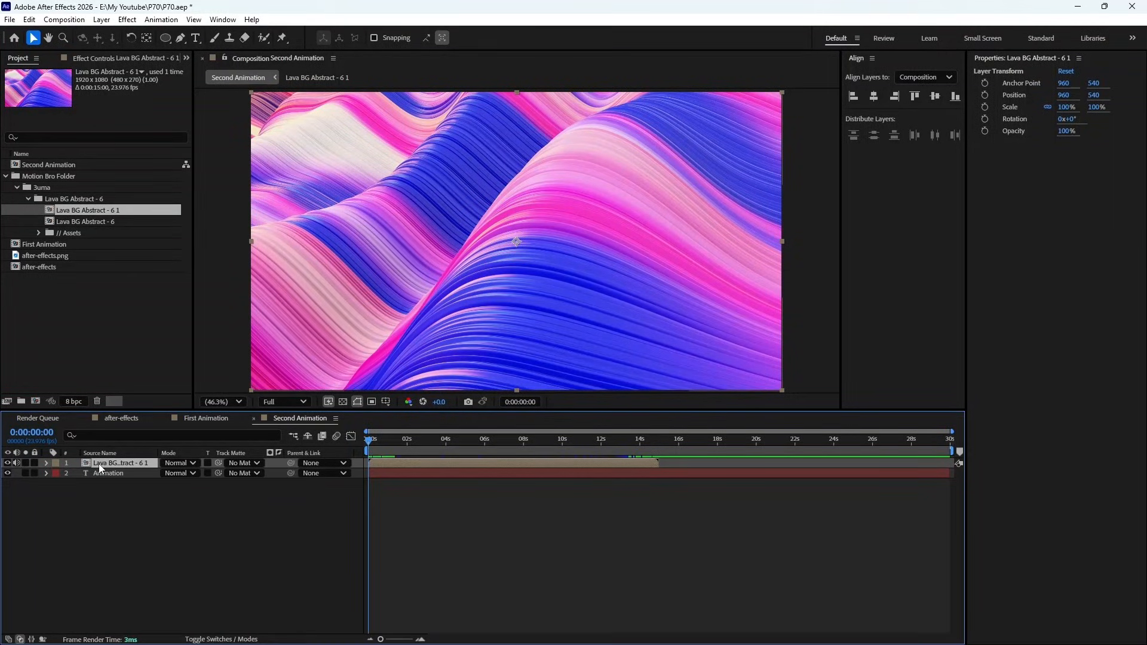
drag(98, 463, 100, 485)
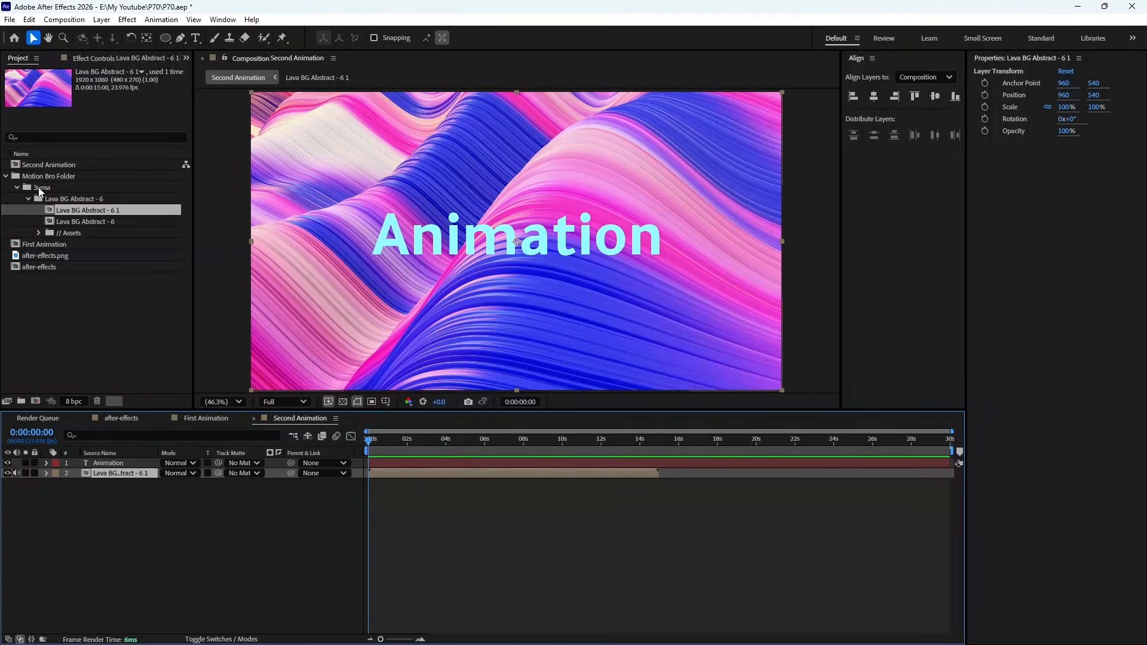
- Try after-effects.png as an alternative layer between the text and the lava background, and delete it again
drag(41, 256, 93, 472)
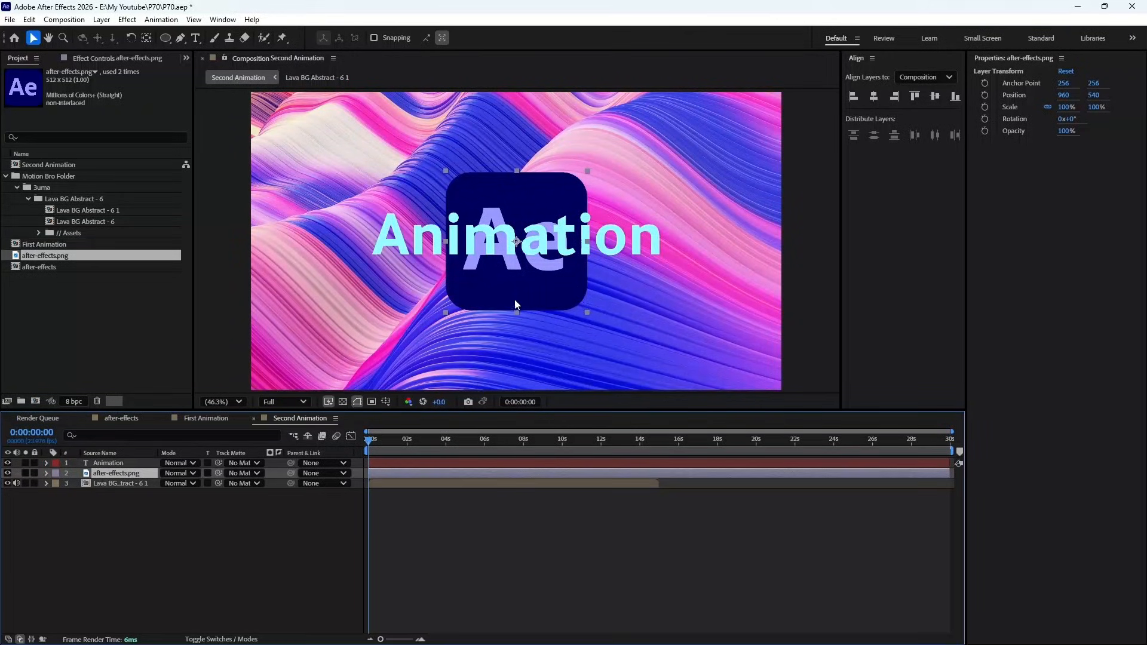
click(108, 464)
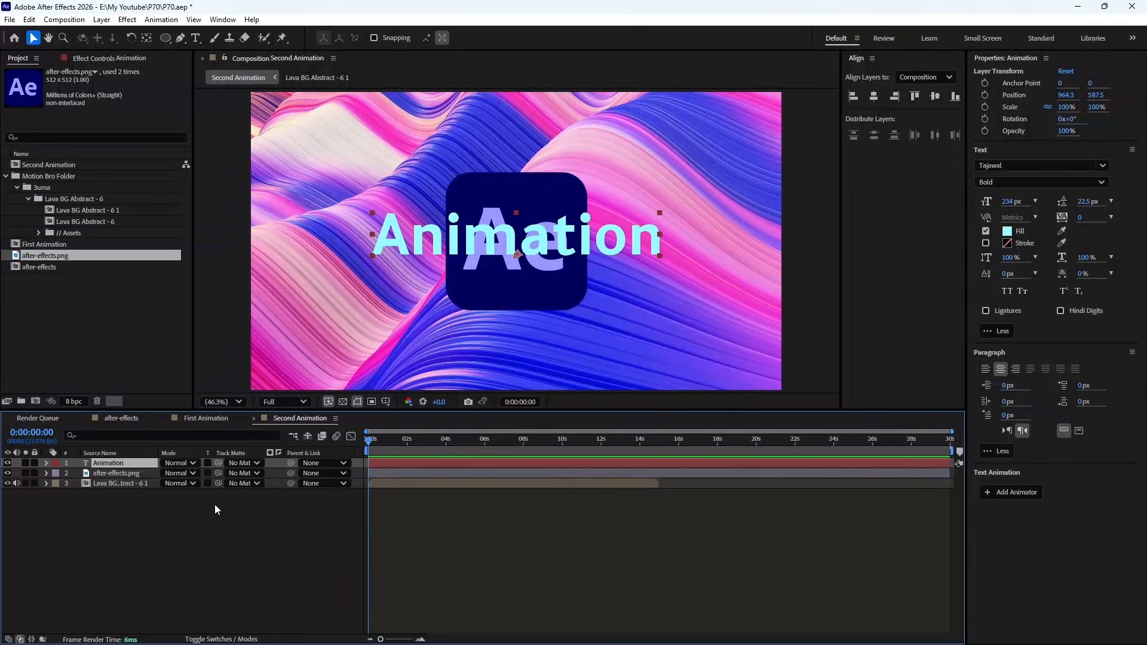
click(108, 474)
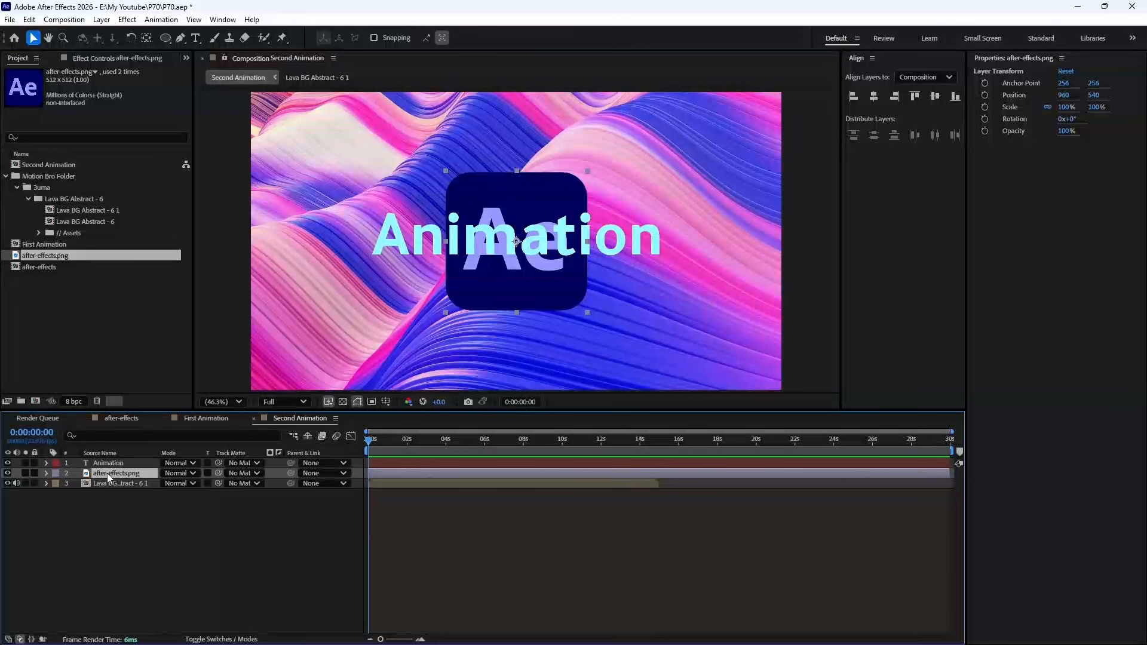
key(Delete)
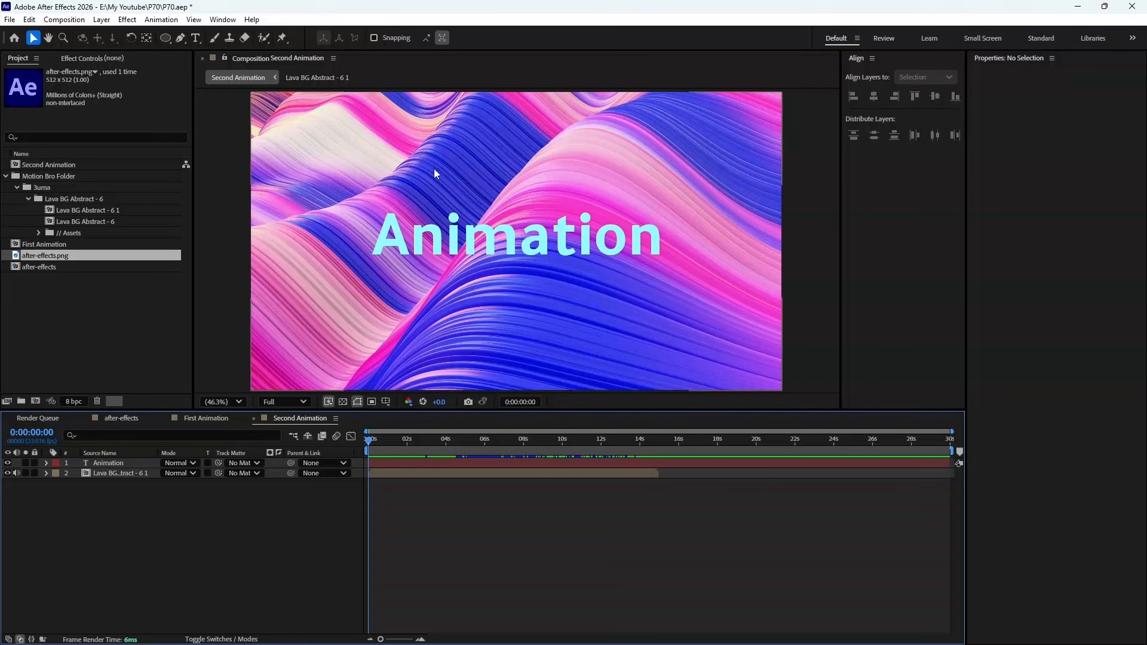
- Set the Lava BG Abstract layer's scale to 58%
click(126, 476)
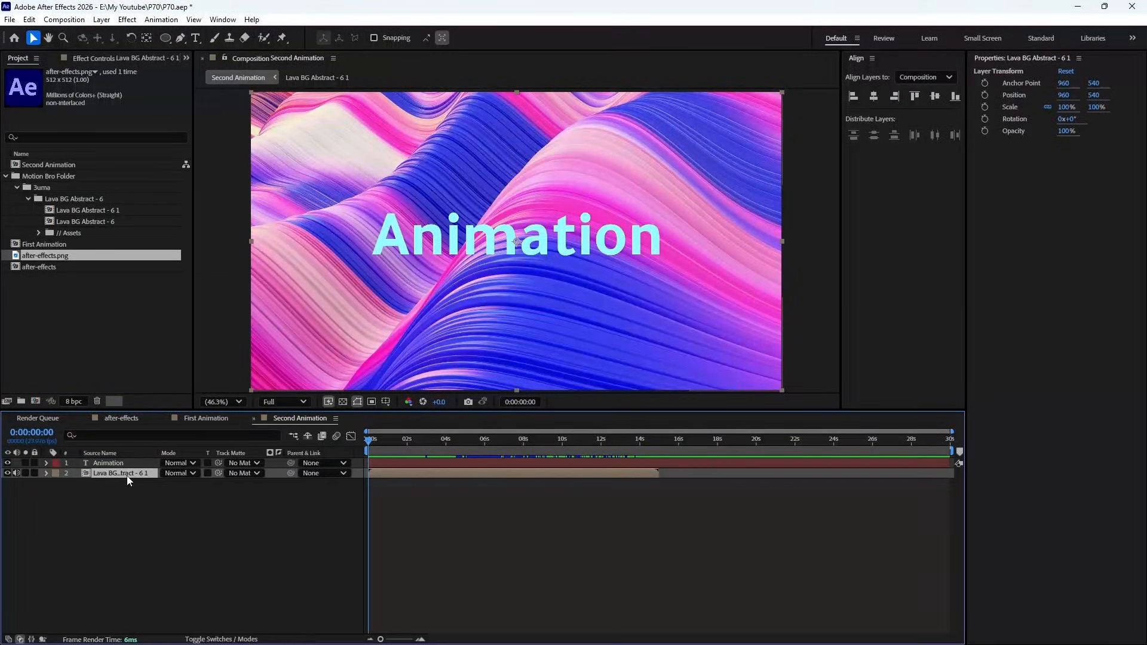
key(s)
drag(176, 484, 151, 486)
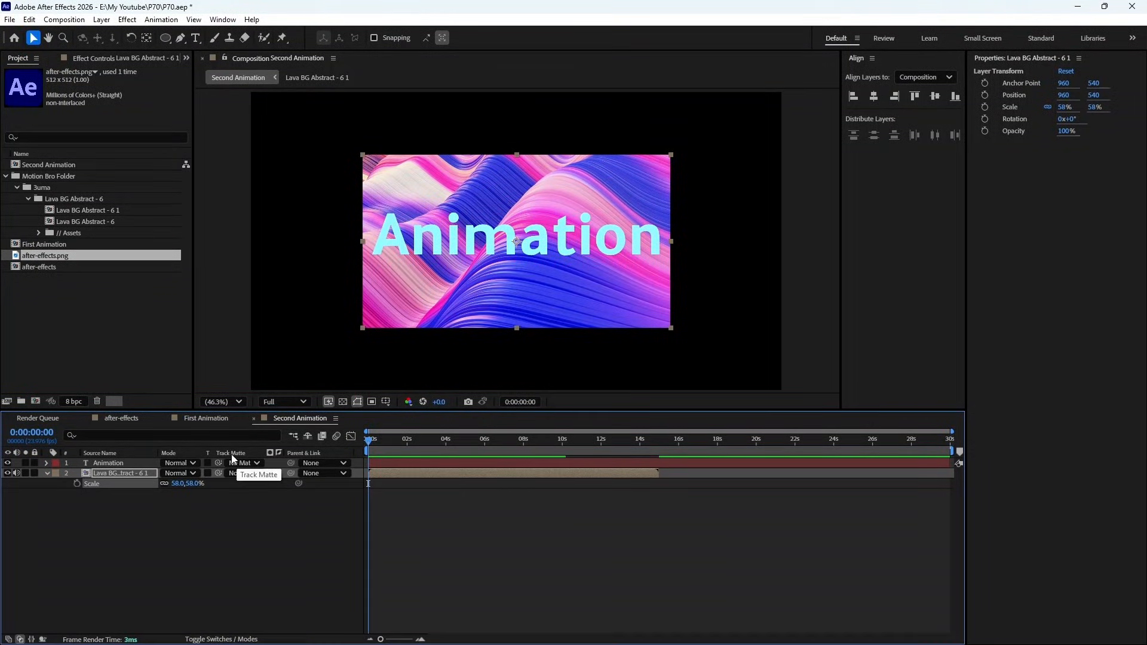
- Set the Animation text as the lava layer's track matte, and change the lava layer's vertical position to 673
click(234, 639)
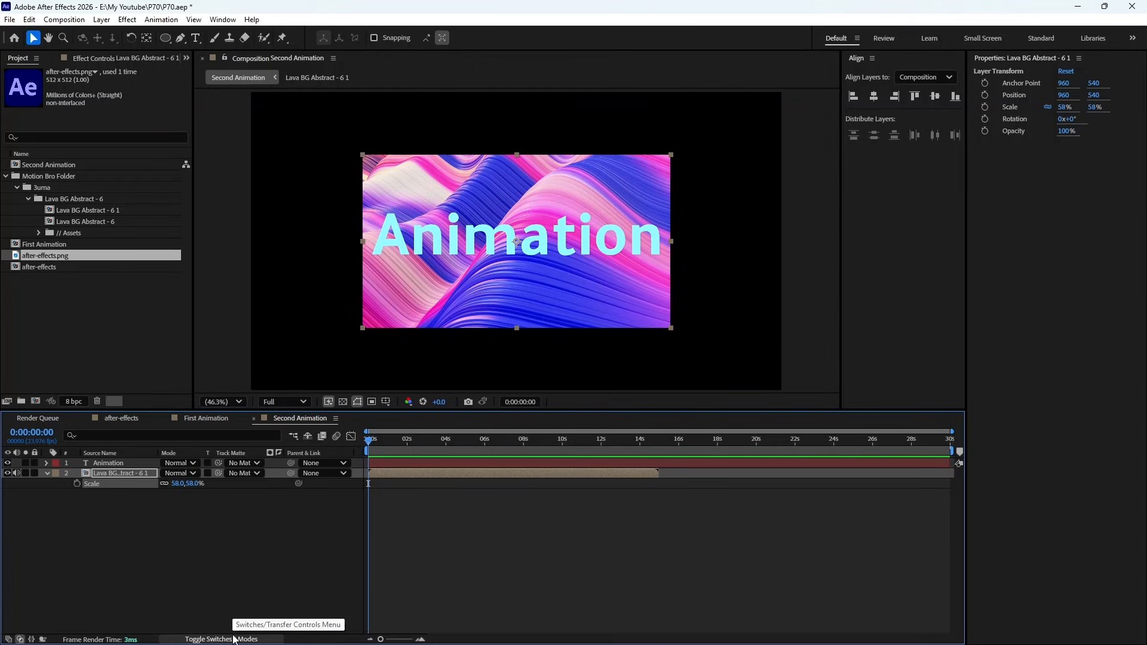
click(234, 639)
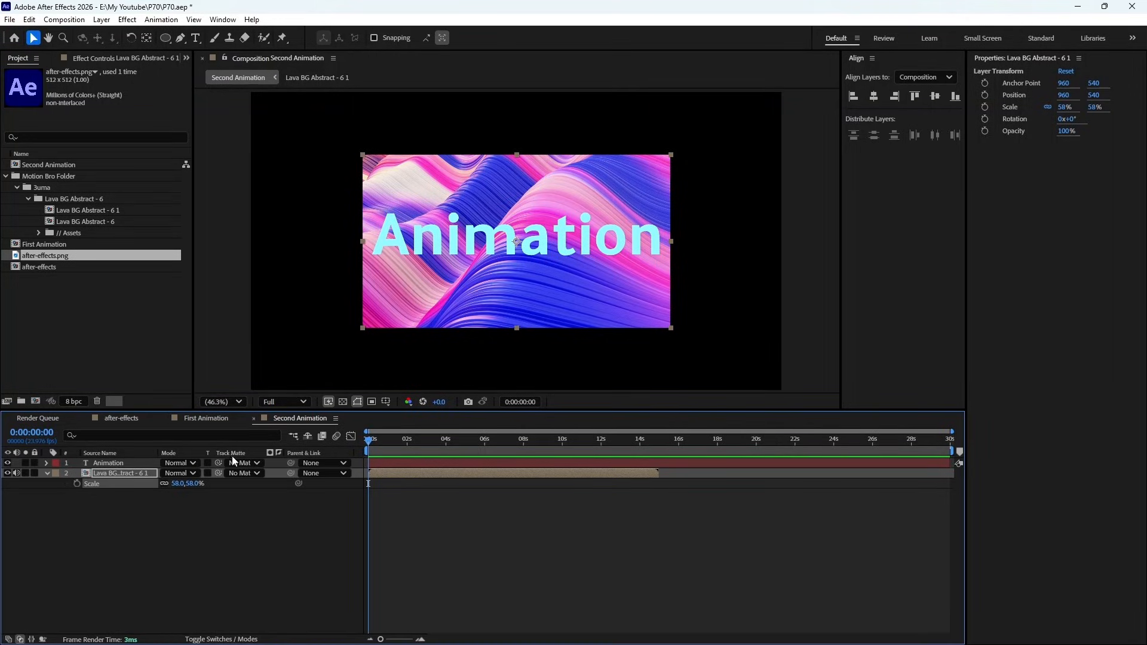
click(242, 473)
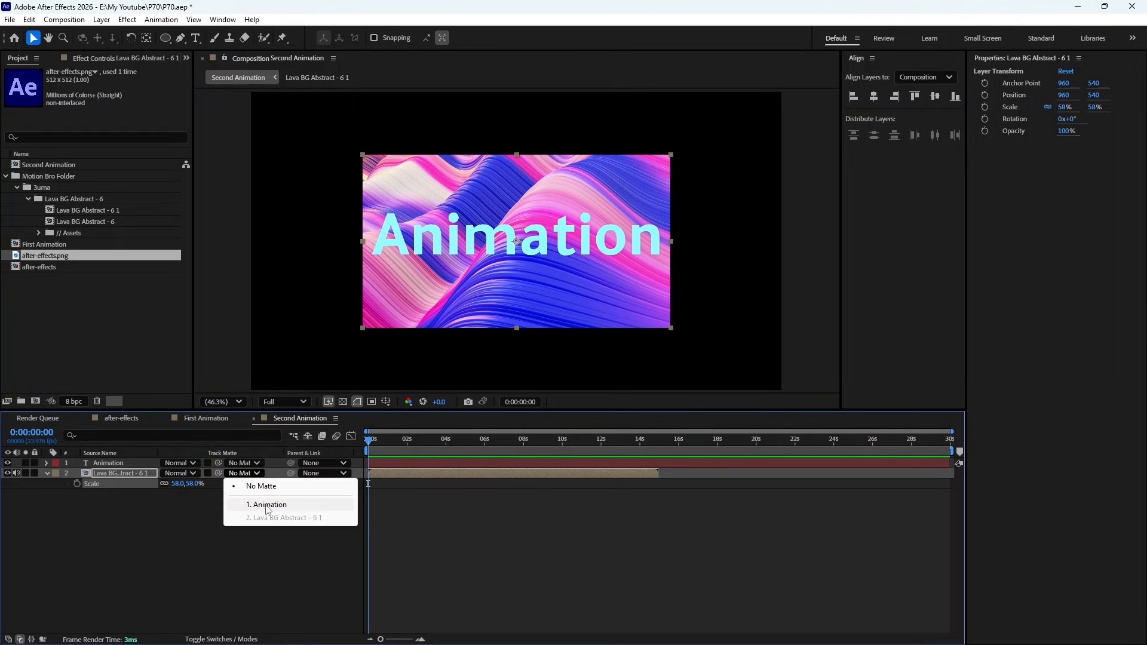
click(294, 506)
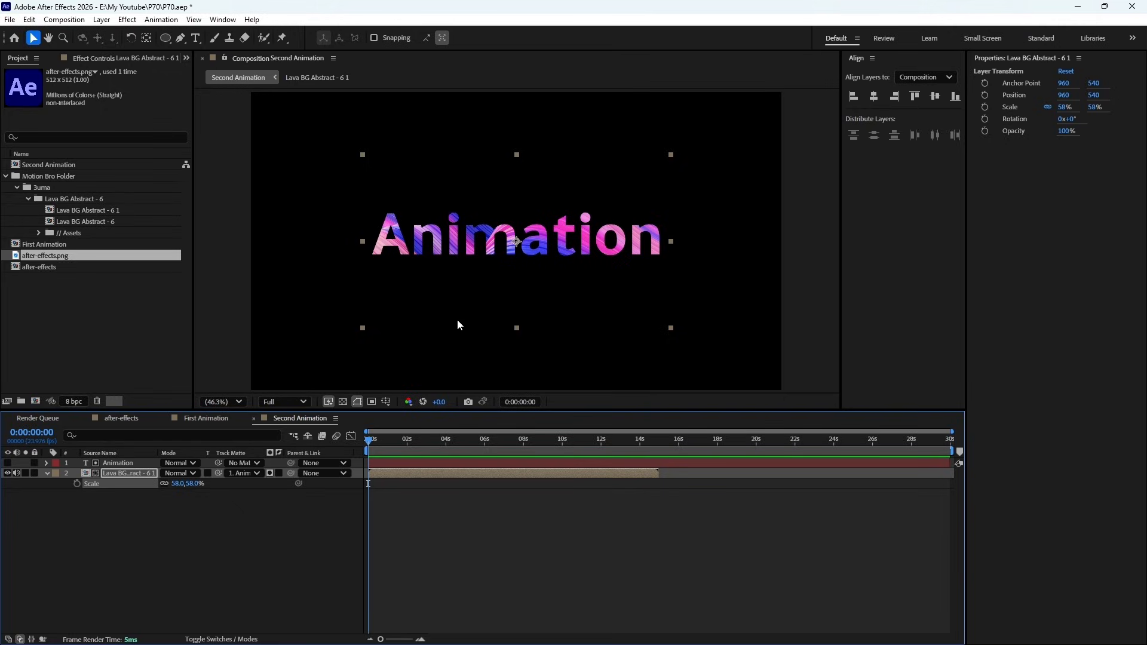
key(p)
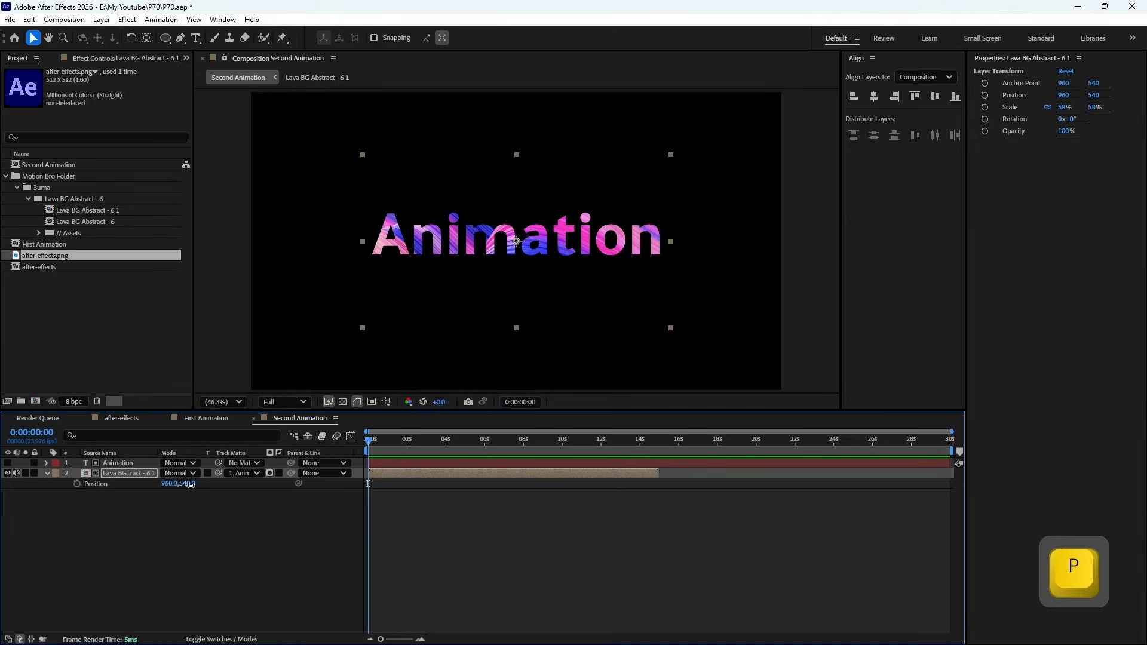
drag(186, 484, 273, 482)
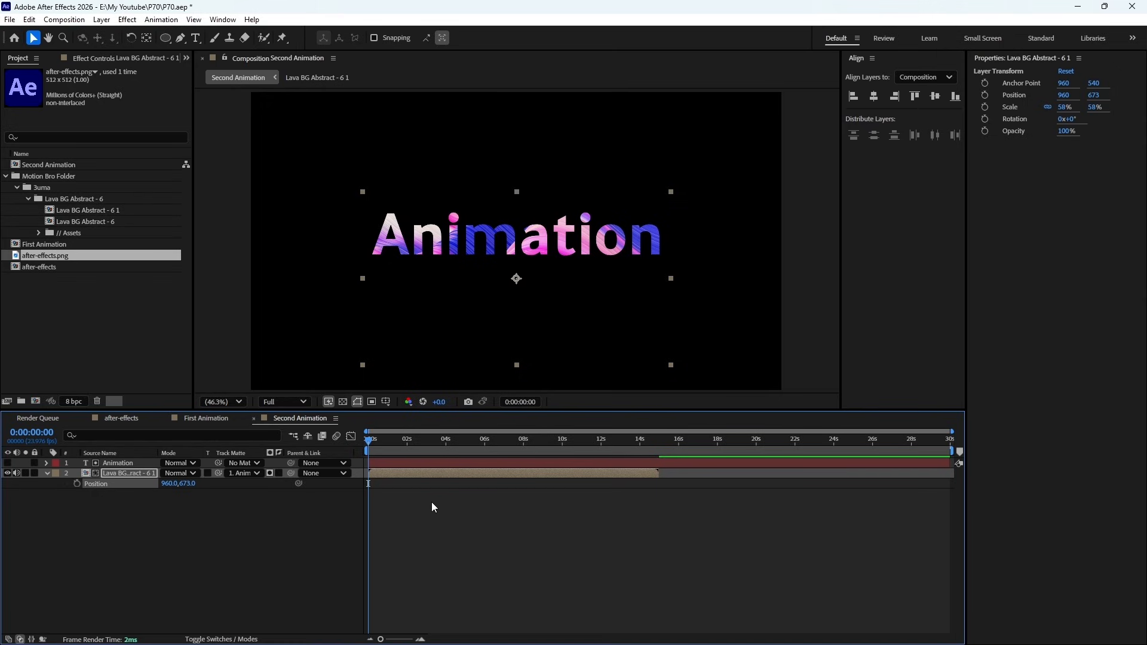
- Display Effects & Presets and dock it beneath the layer properties
click(223, 19)
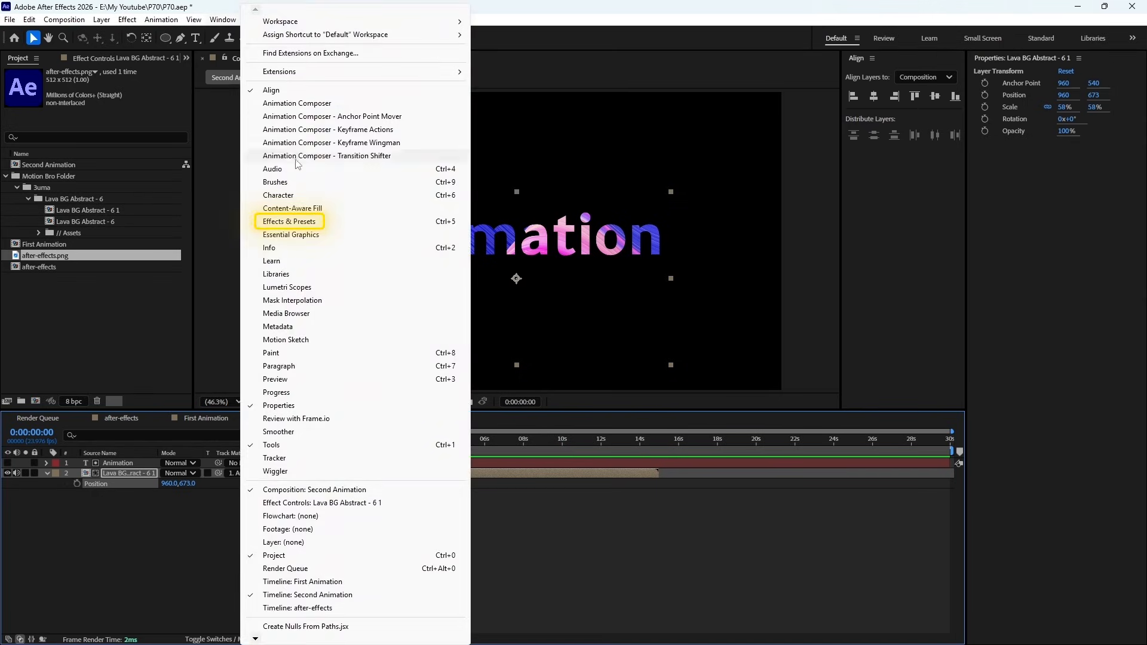
click(331, 222)
drag(957, 49, 1033, 622)
drag(1054, 310, 1054, 281)
- Find the Brightness & Contrast effect, apply it to the lava background layer, and set Brightness to 150
click(1043, 302)
text(b)
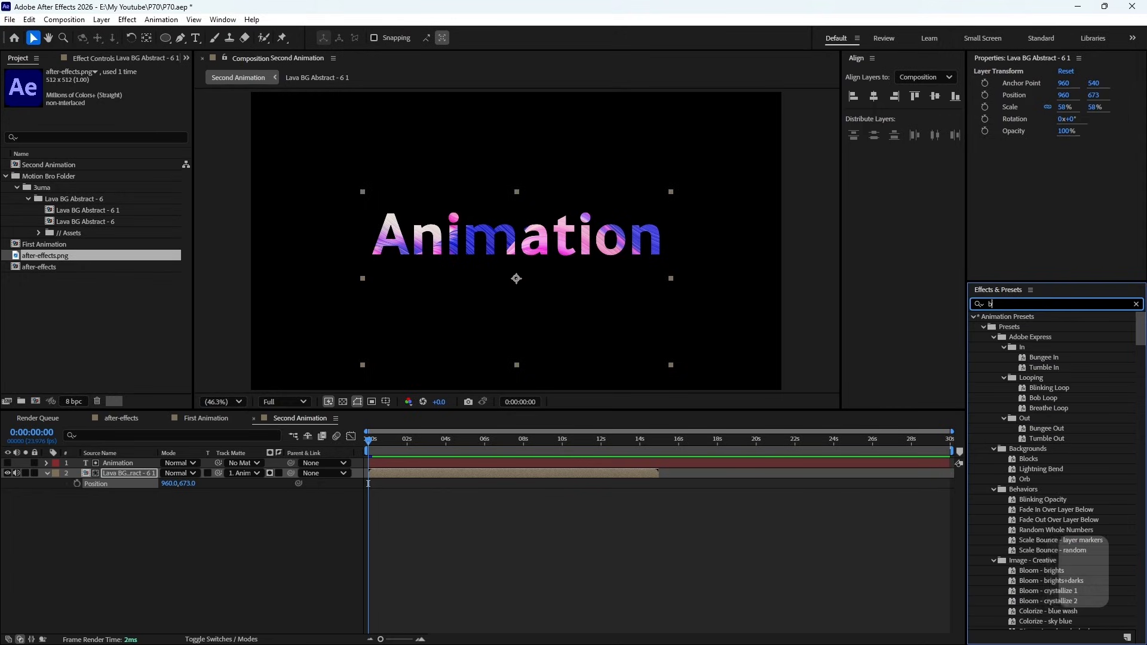
text(ri)
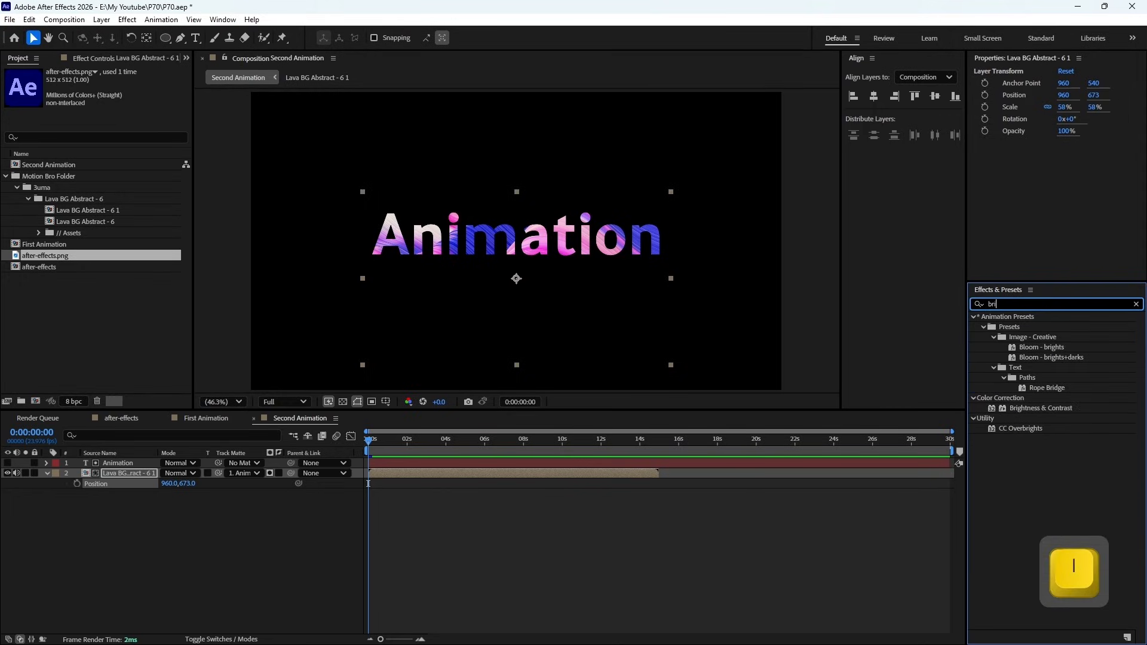
text(ght)
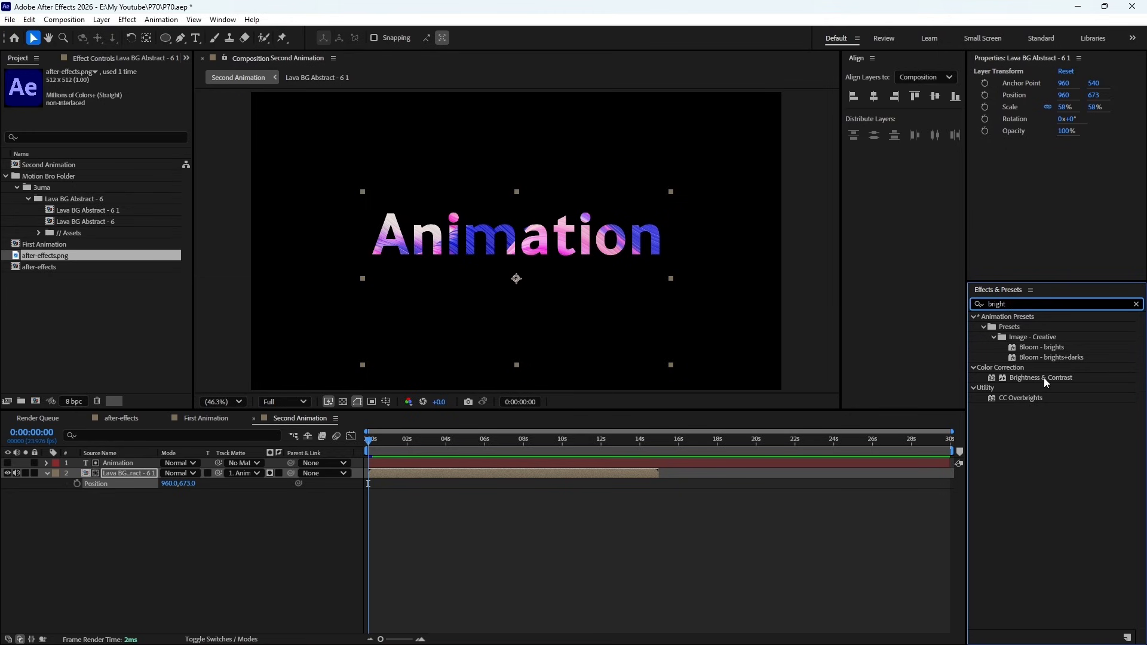
drag(1045, 377, 507, 478)
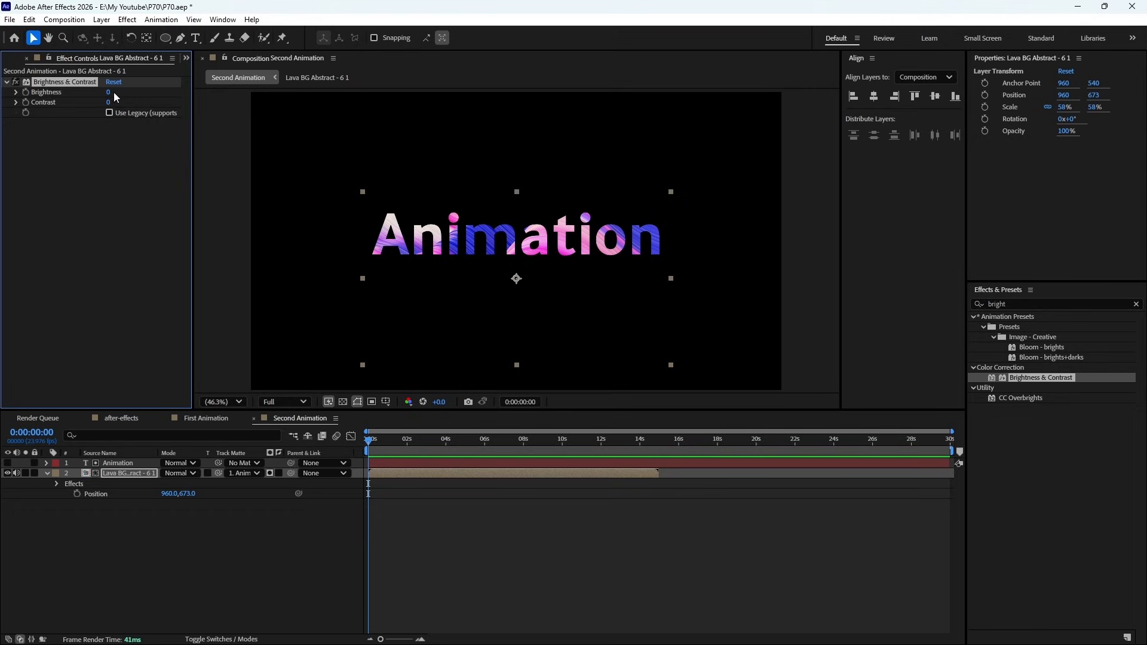
drag(110, 94, 200, 89)
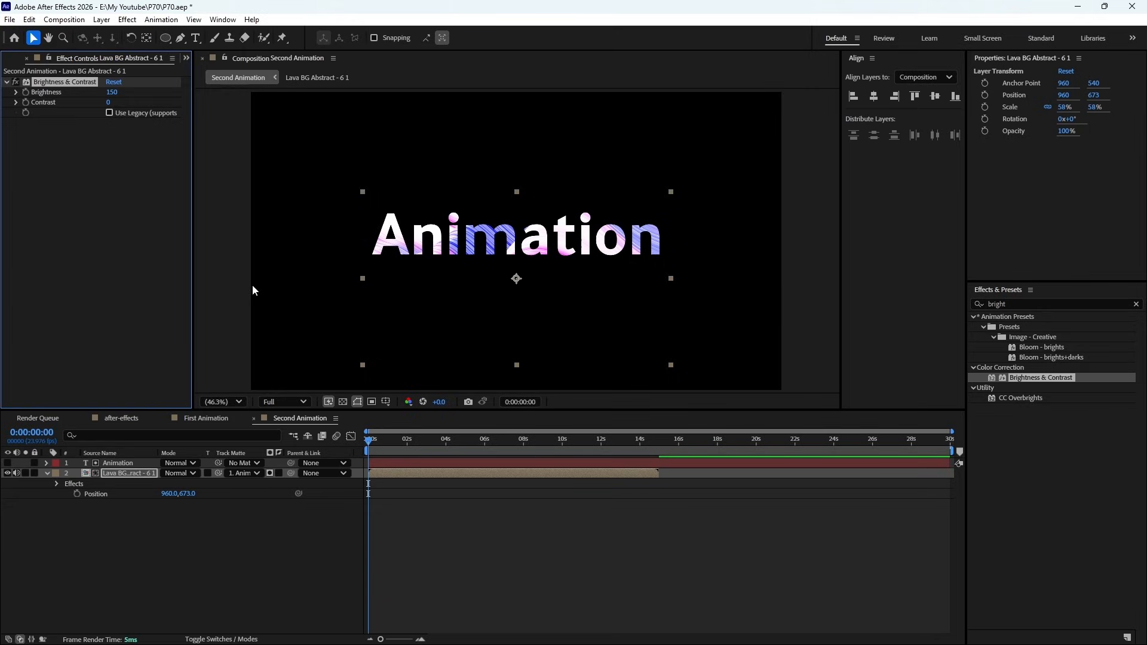
- Preview the brightened text fill and duplicate the Brightness & Contrast effect on the lava layer
key(KP_0)
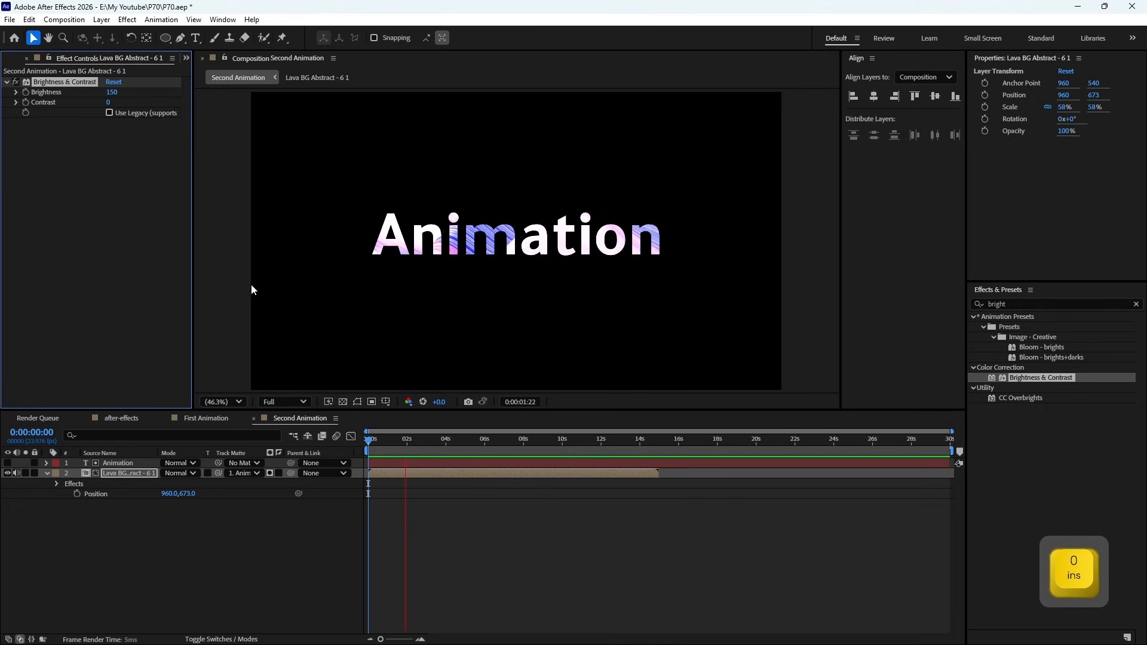
key(space)
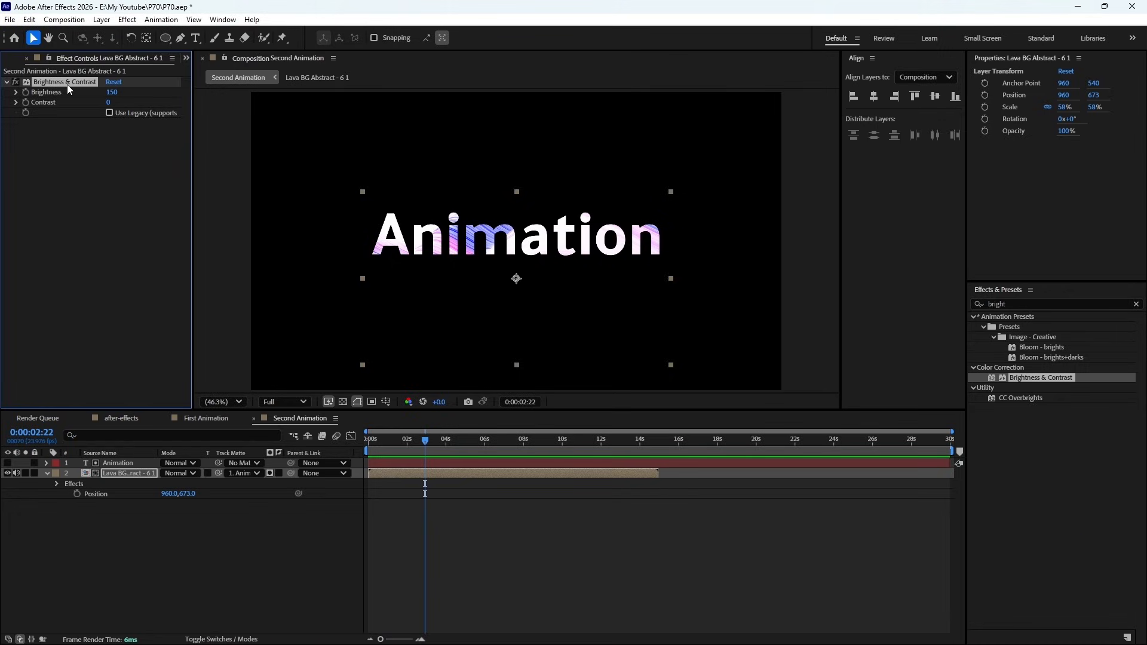
key(ctrl+d)
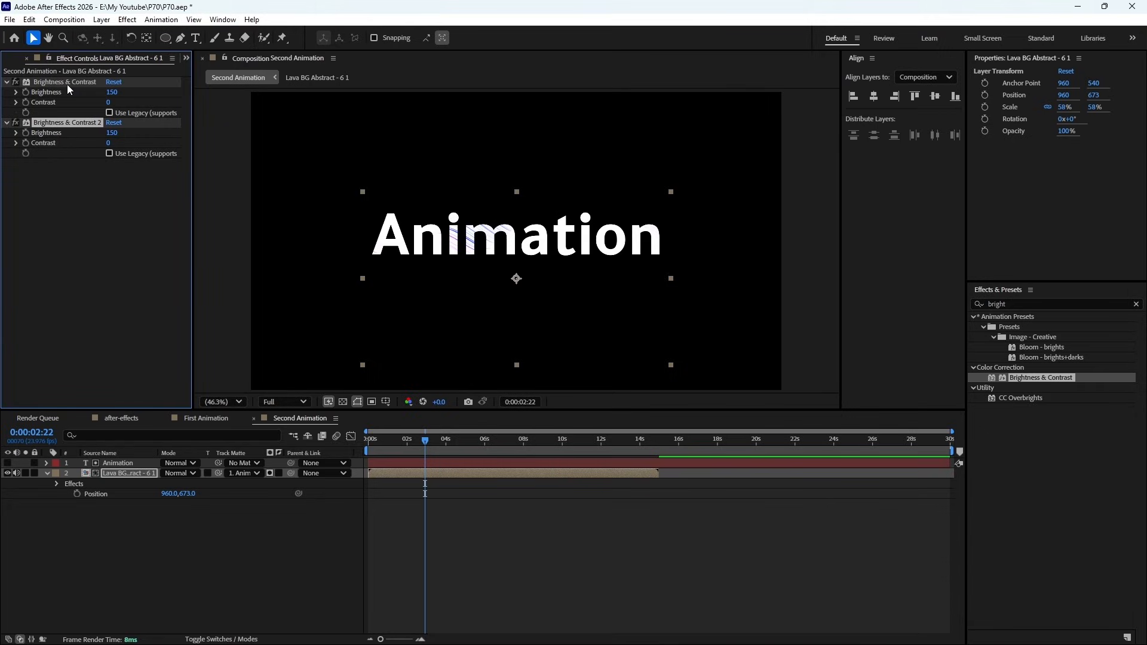
- Undo the duplicated effect, the brightness change and the Brightness & Contrast effect on the lava layer
key(ctrl+z)
key(ctrl+z)
key(ctrl+z)
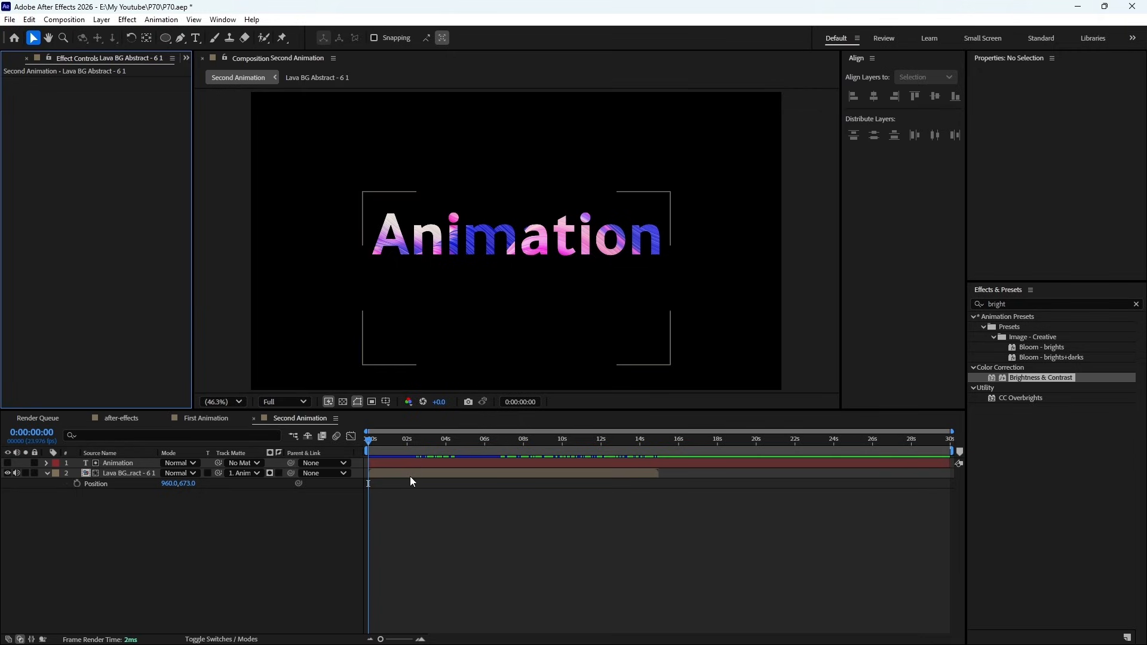
- Preview the lava-filled Animation text from the start of the composition, and return the playhead near the beginning
drag(389, 440, 356, 450)
key(KP_0)
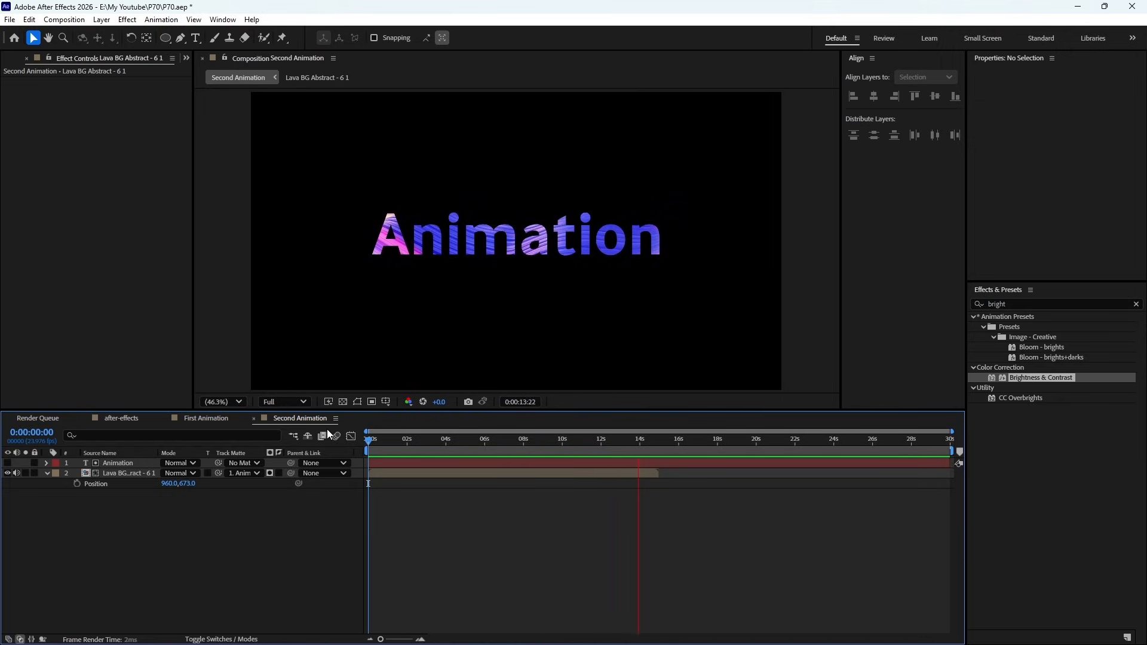
key(space)
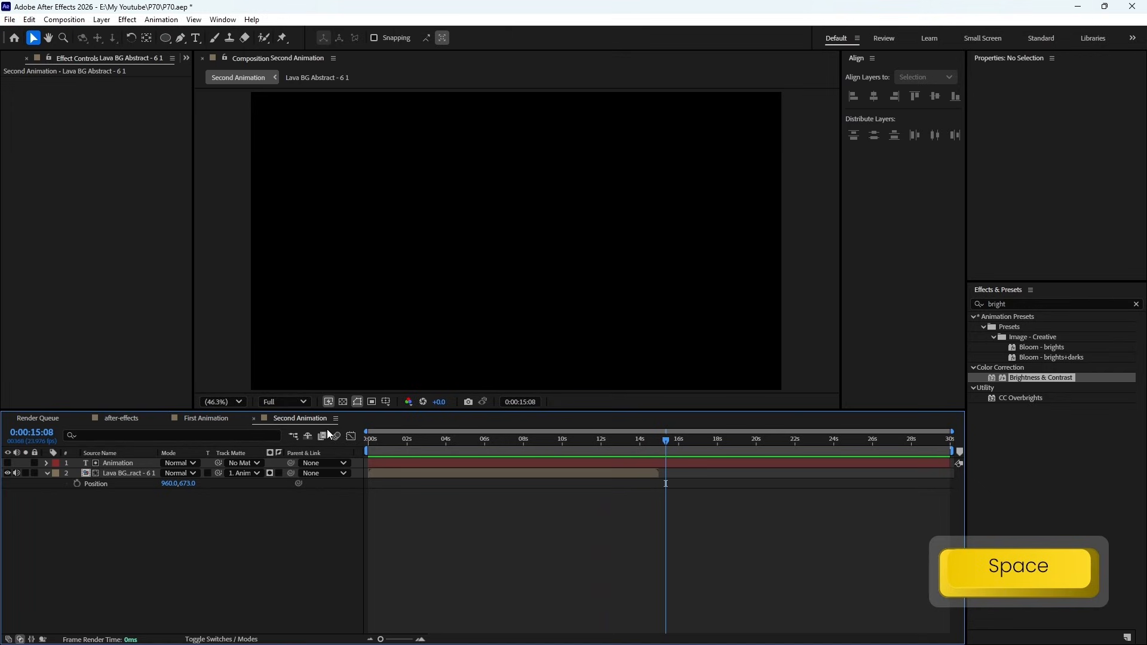
click(380, 441)
- Try enlarging the Animation text to 470 px against the lava layer's extent, and undo the size change
click(117, 474)
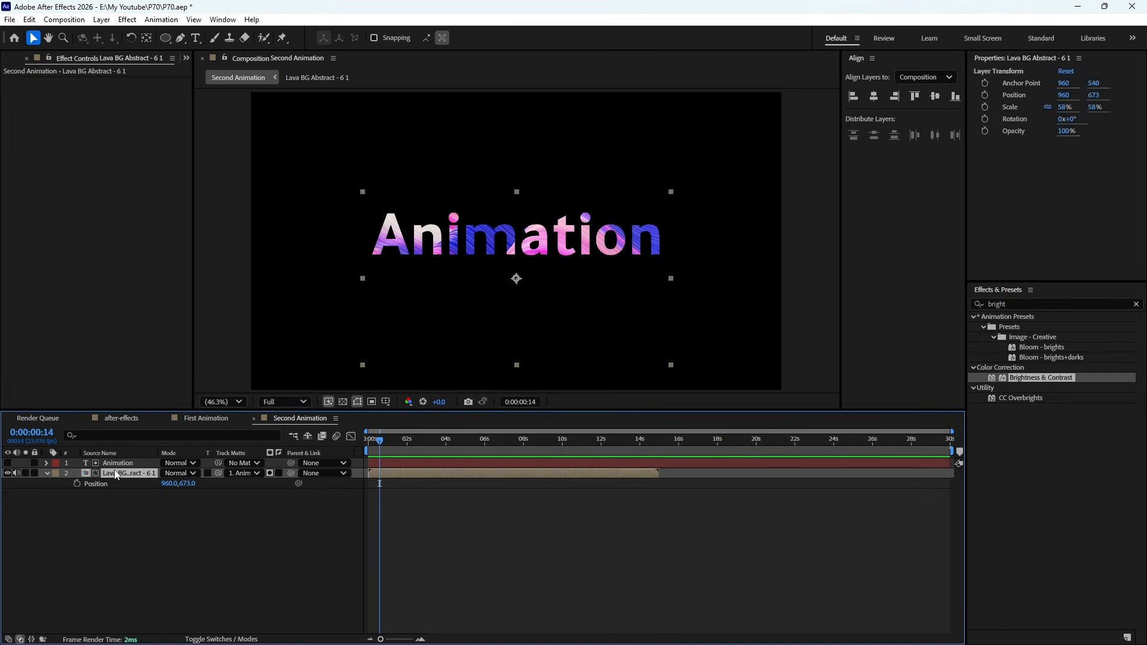
click(120, 463)
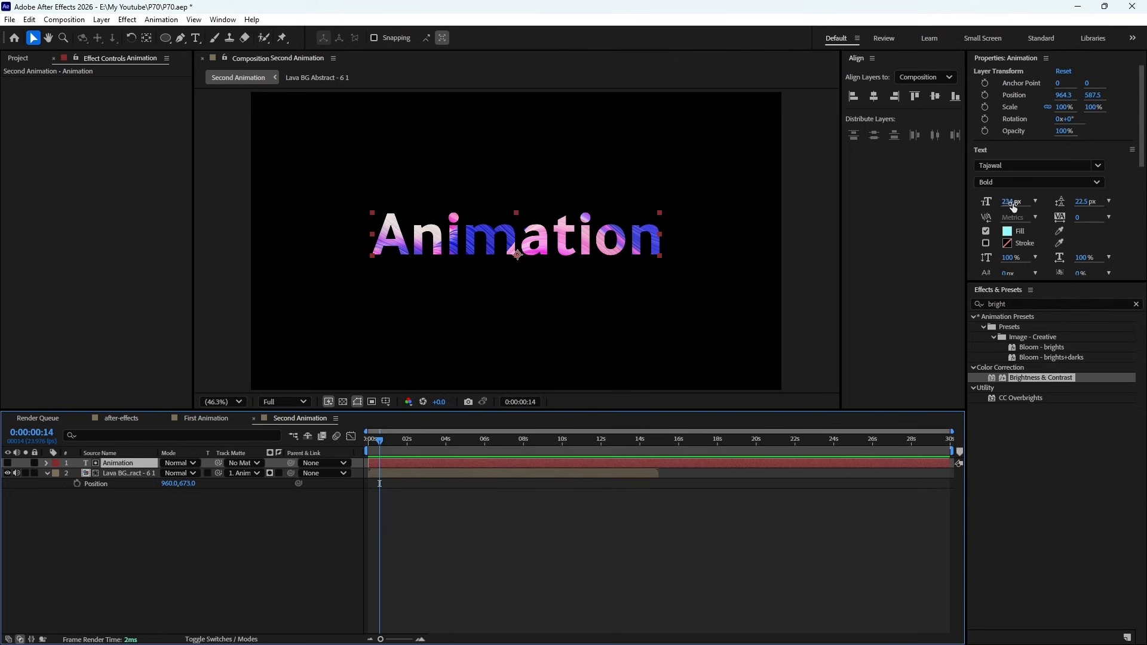
drag(1017, 202, 1144, 196)
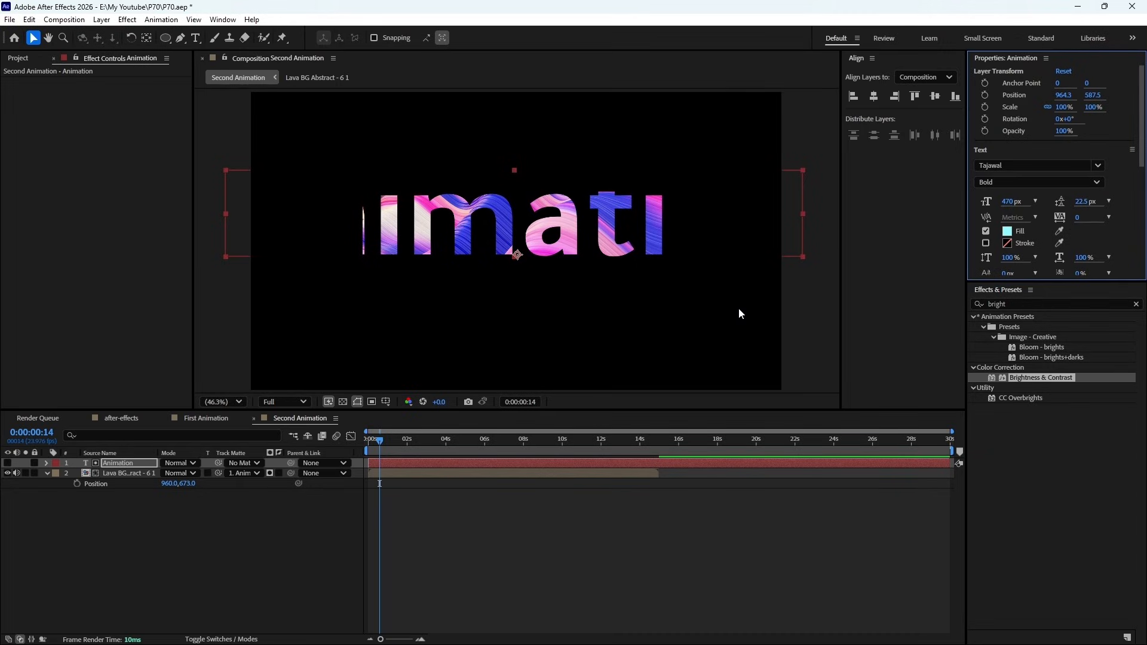
key(ctrl+z)
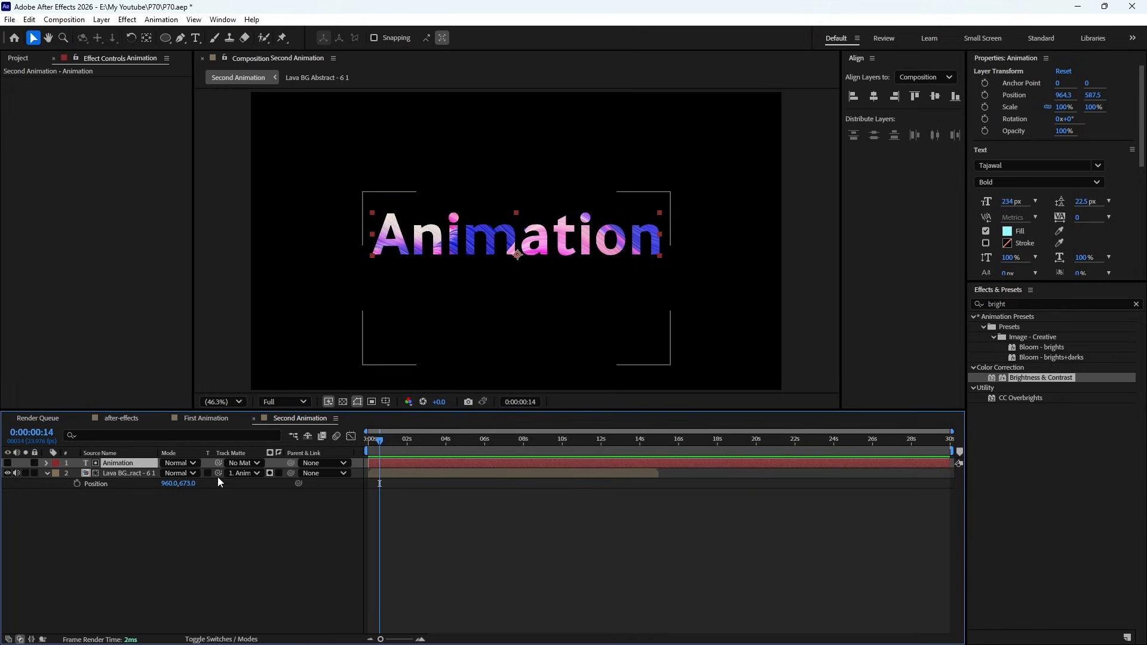
- Pre-compose the Animation and lava background layers together as Text, and return the playhead to the first frame
shift+click(113, 473)
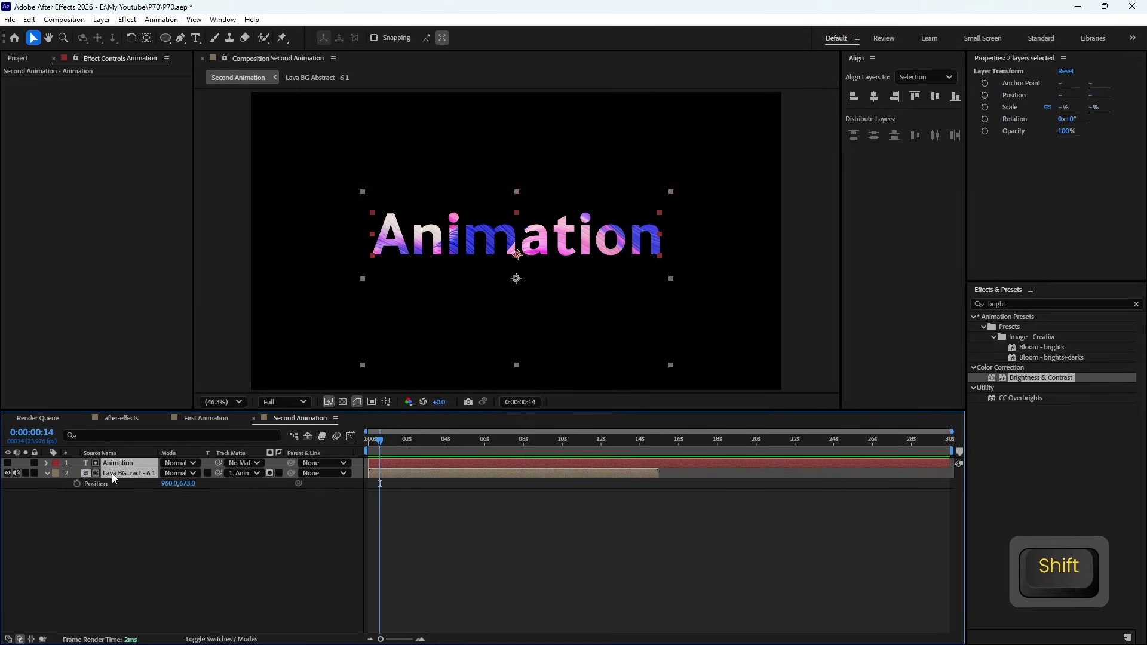
right_click(112, 473)
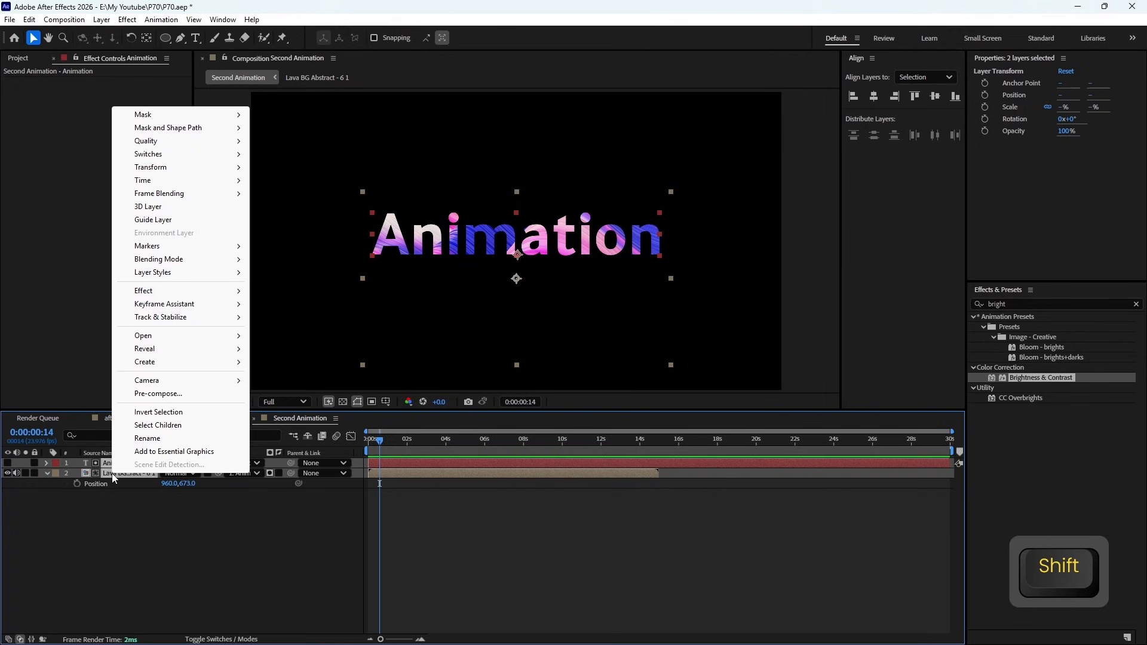
click(183, 395)
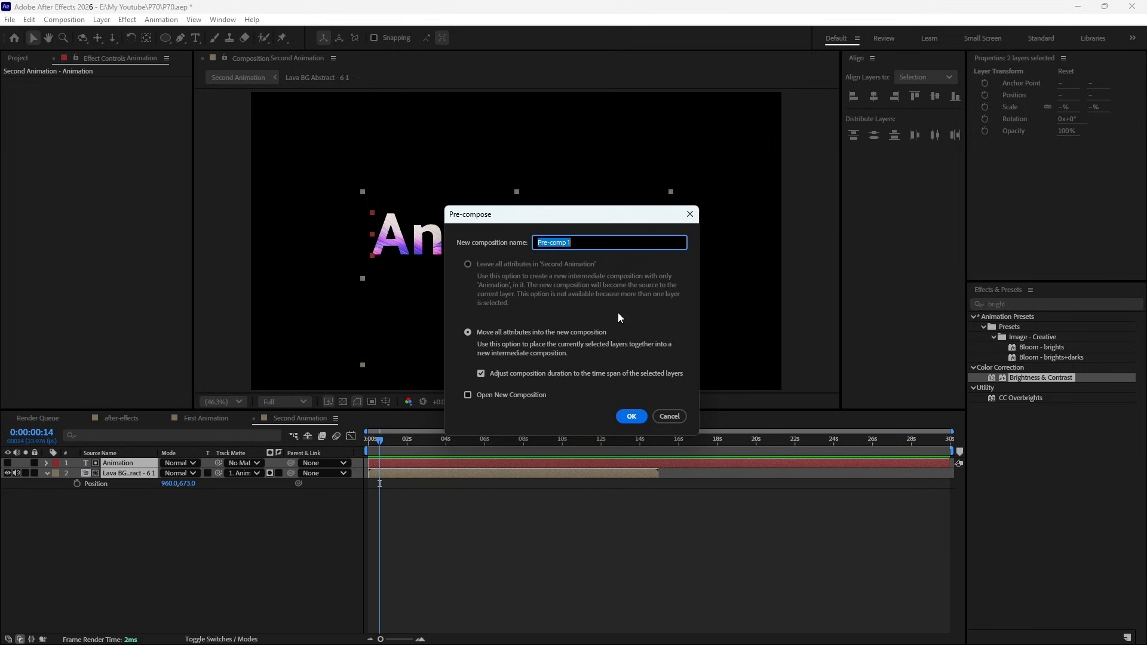
text(Text)
click(637, 417)
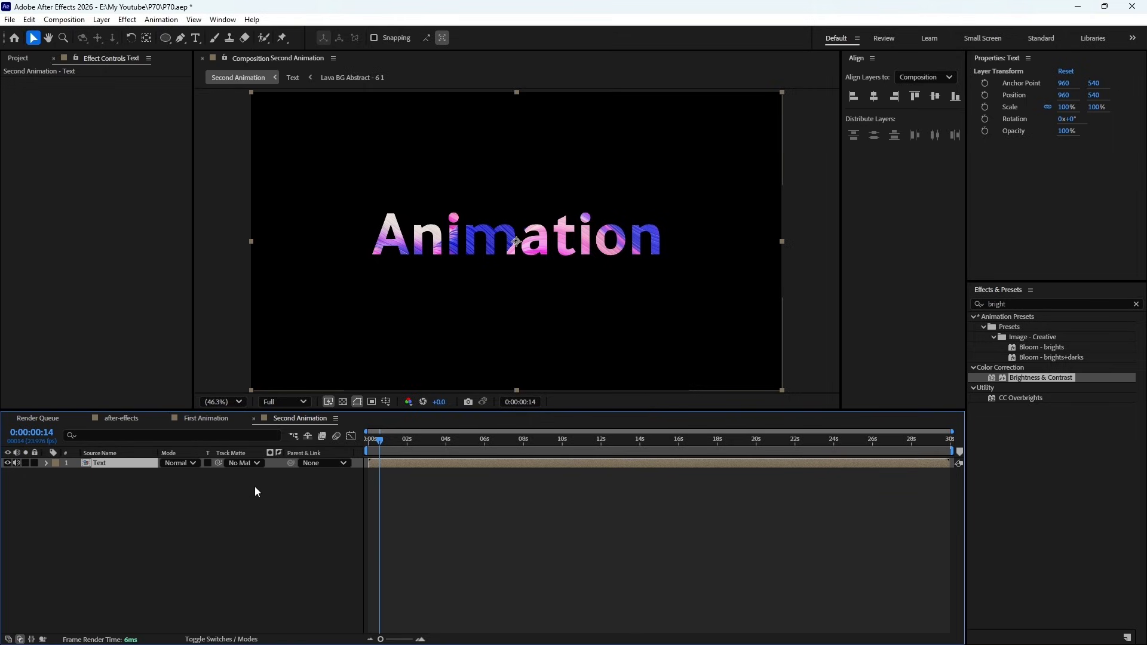
drag(380, 447, 348, 451)
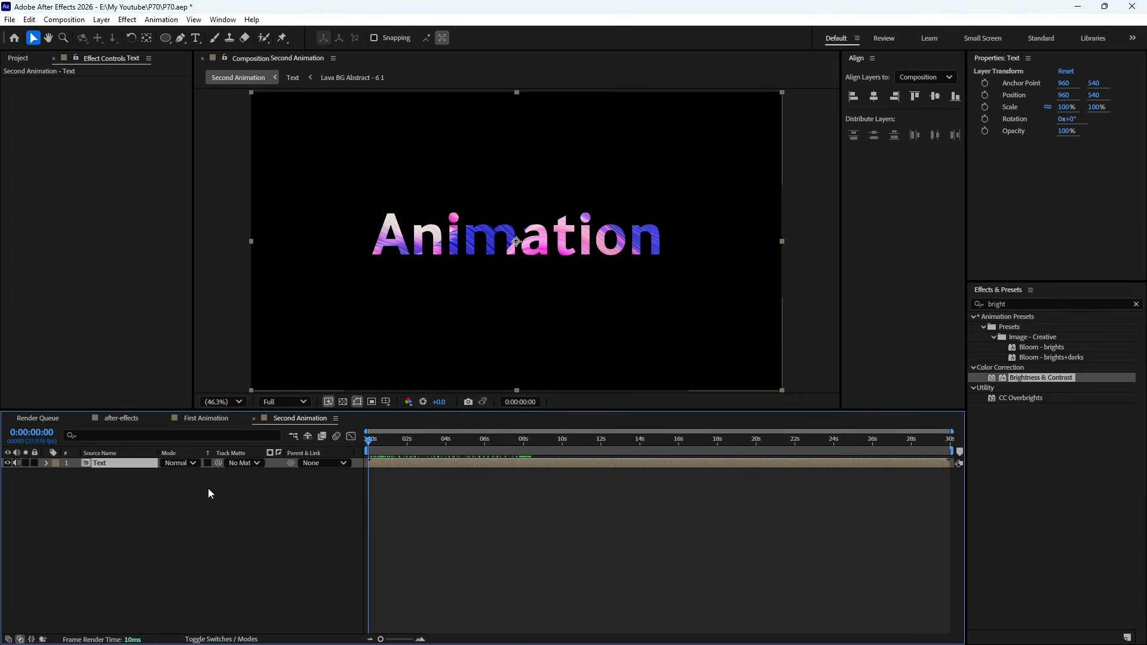
- Try scaling the Text layer to 101%, and undo the scale change
key(s)
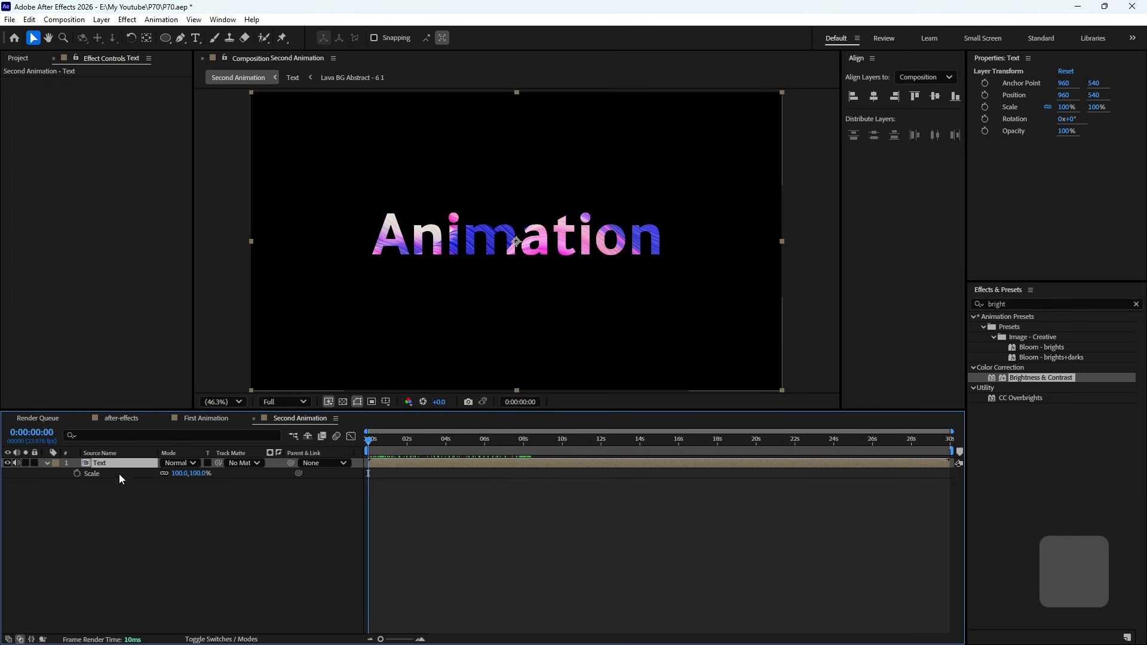
mouse_move(175, 473)
mouse_down()
mouse_move(226, 473)
mouse_move(158, 474)
mouse_move(418, 474)
mouse_move(171, 473)
mouse_up()
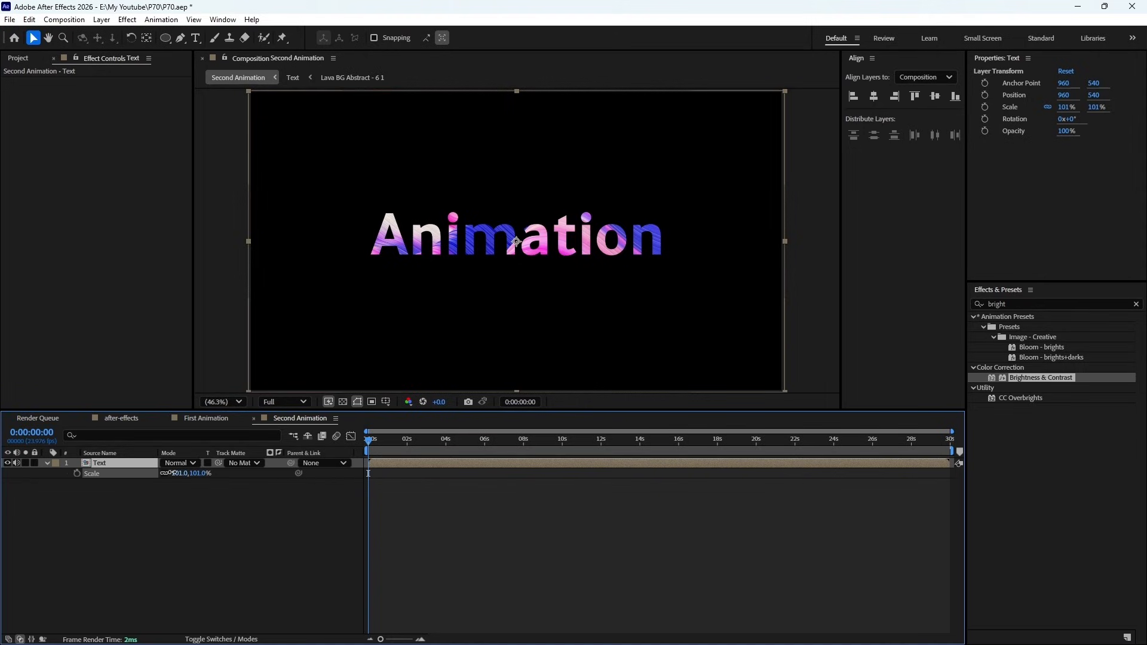
key(ctrl+z)
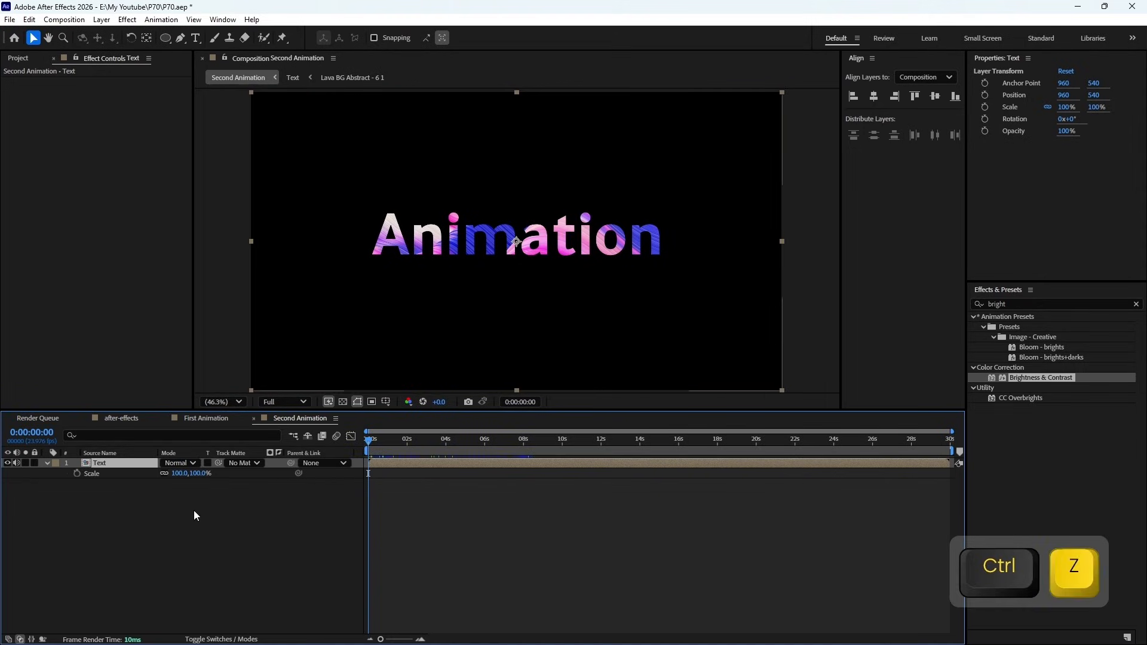
- Examine the Animation and lava layers inside the Text pre-composition, and return to the Second Animation composition
double_click(113, 465)
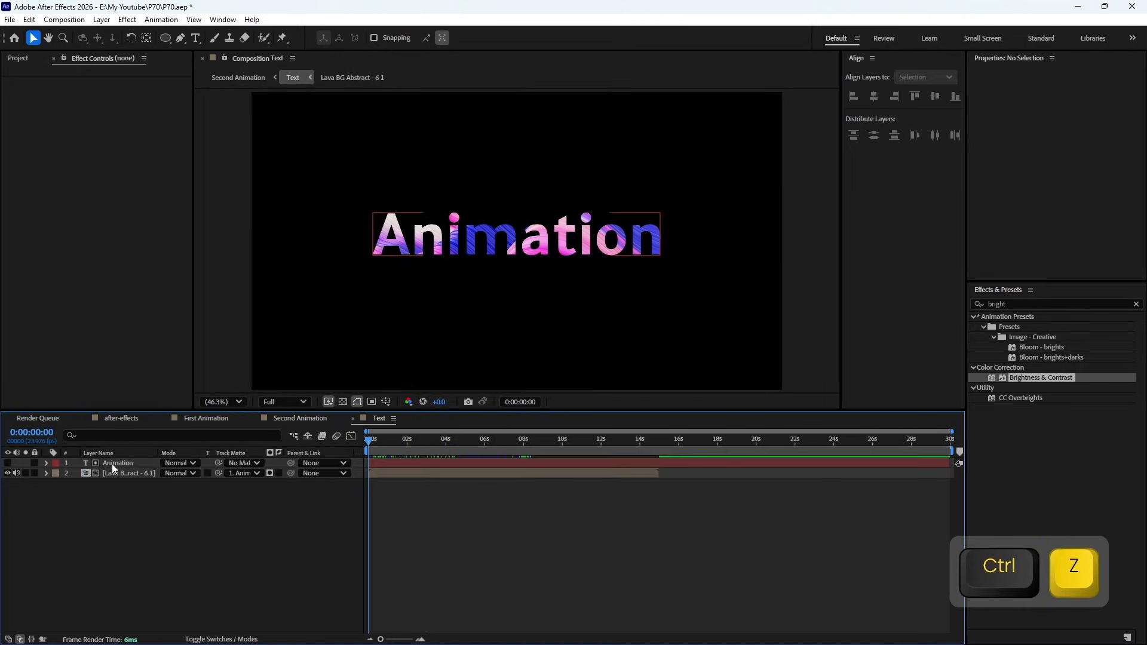
drag(439, 443, 356, 450)
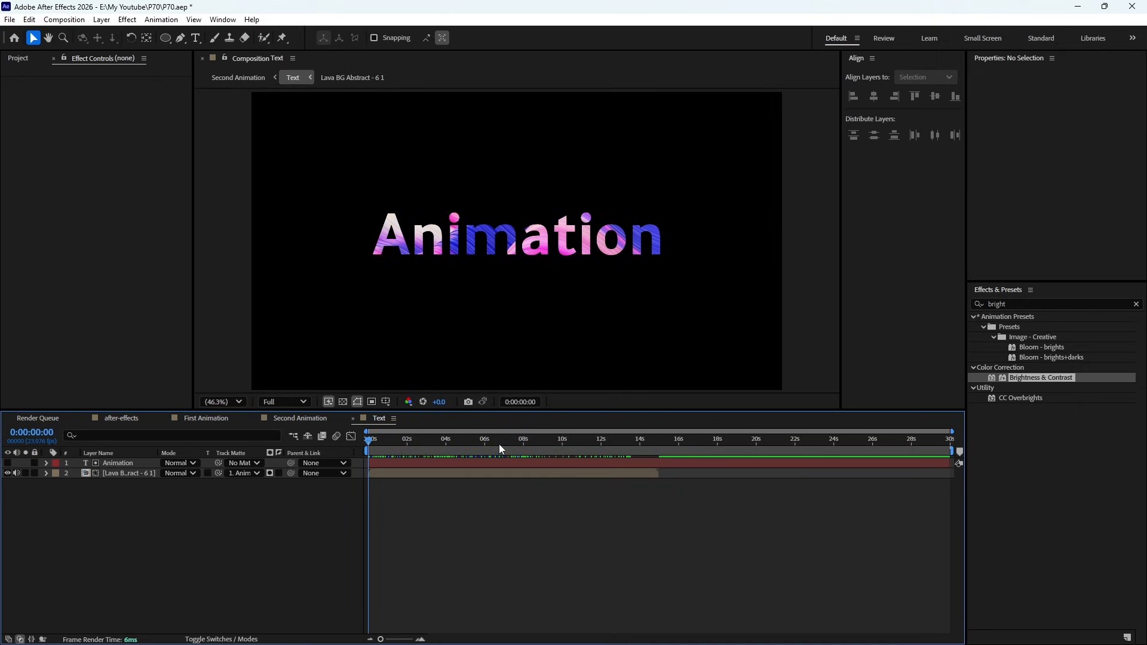
click(431, 464)
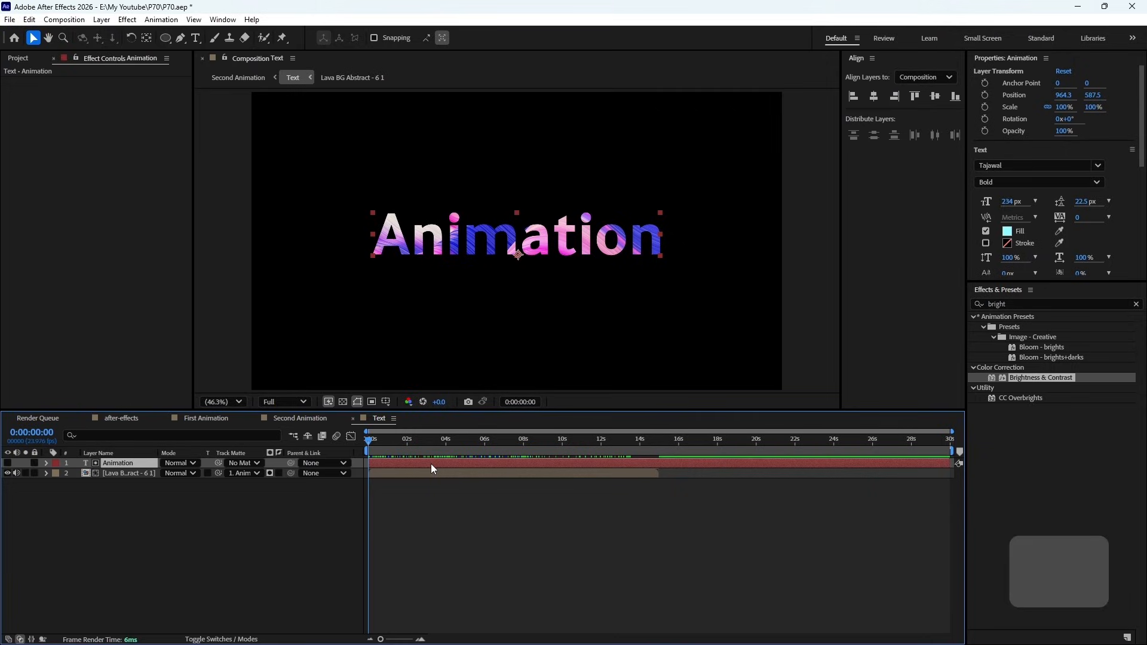
ctrl+click(427, 488)
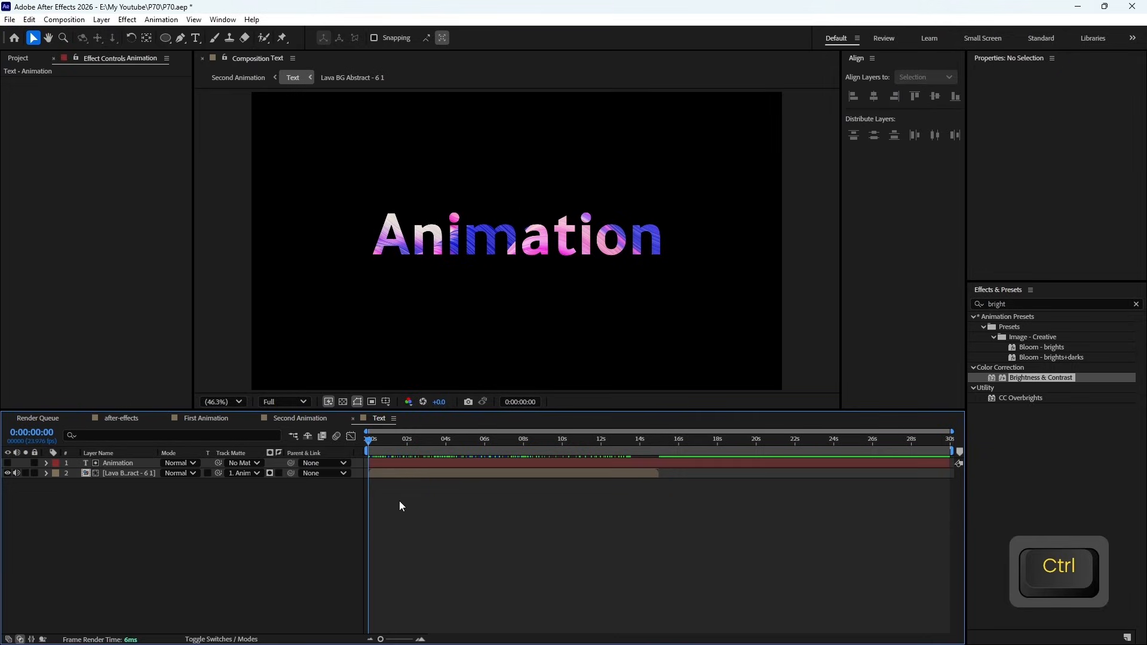
drag(421, 440, 318, 456)
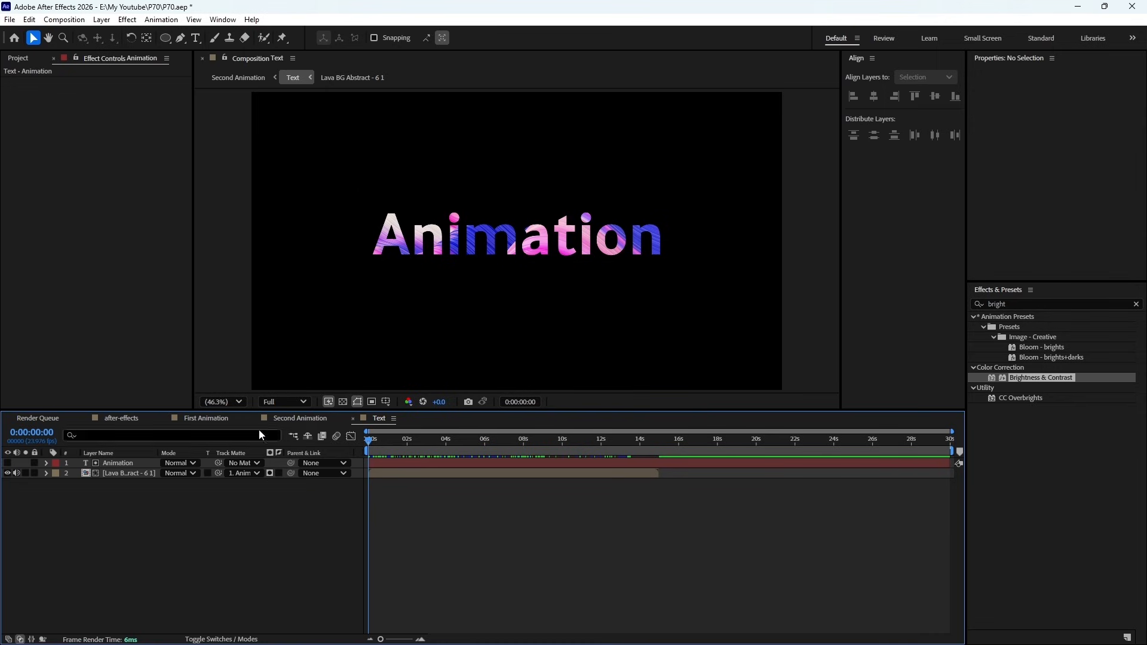
click(292, 418)
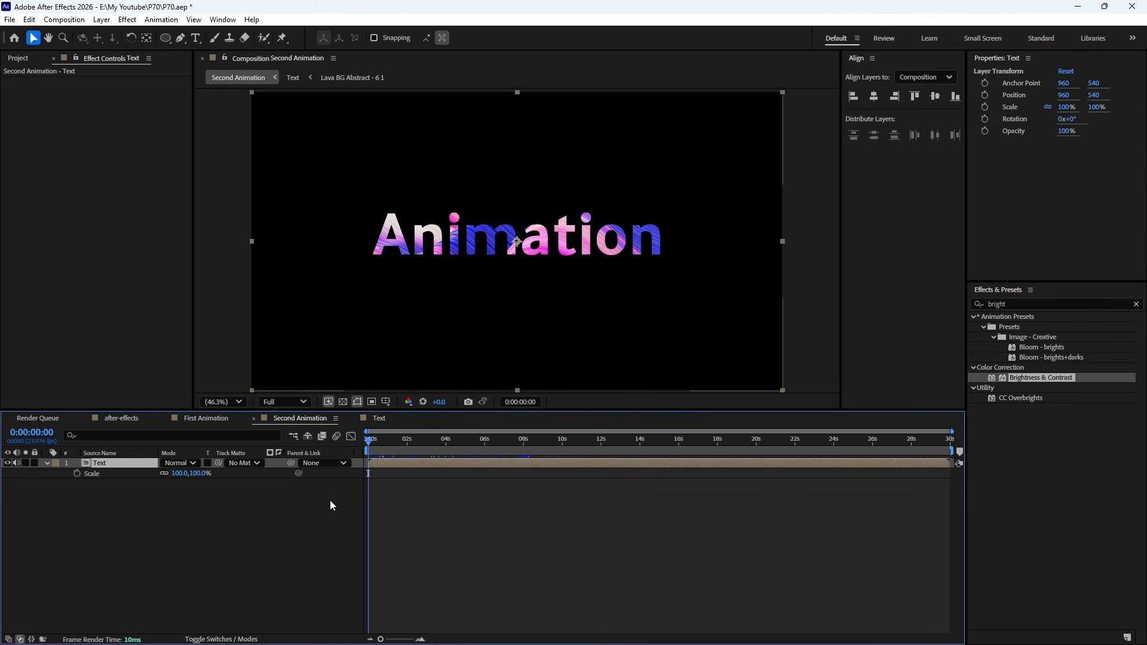
- Animate the Text layer's Scale with keyframes at 100% on the first frame and 110% at 5 seconds
click(78, 473)
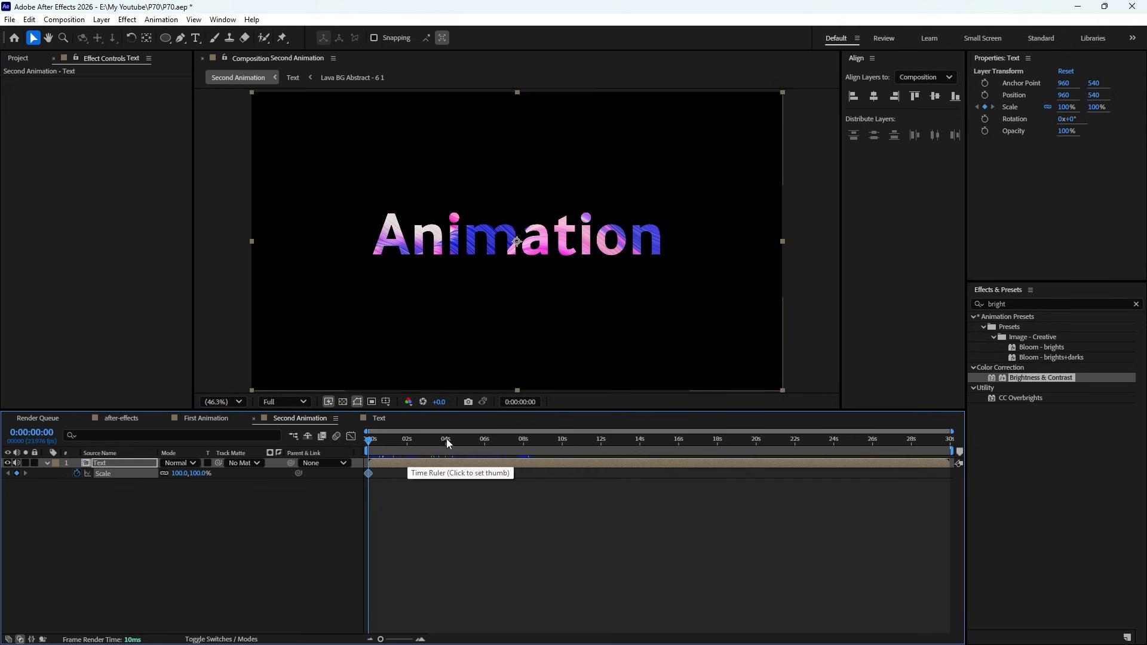
click(465, 442)
alt+scroll(451, 456, up, 3)
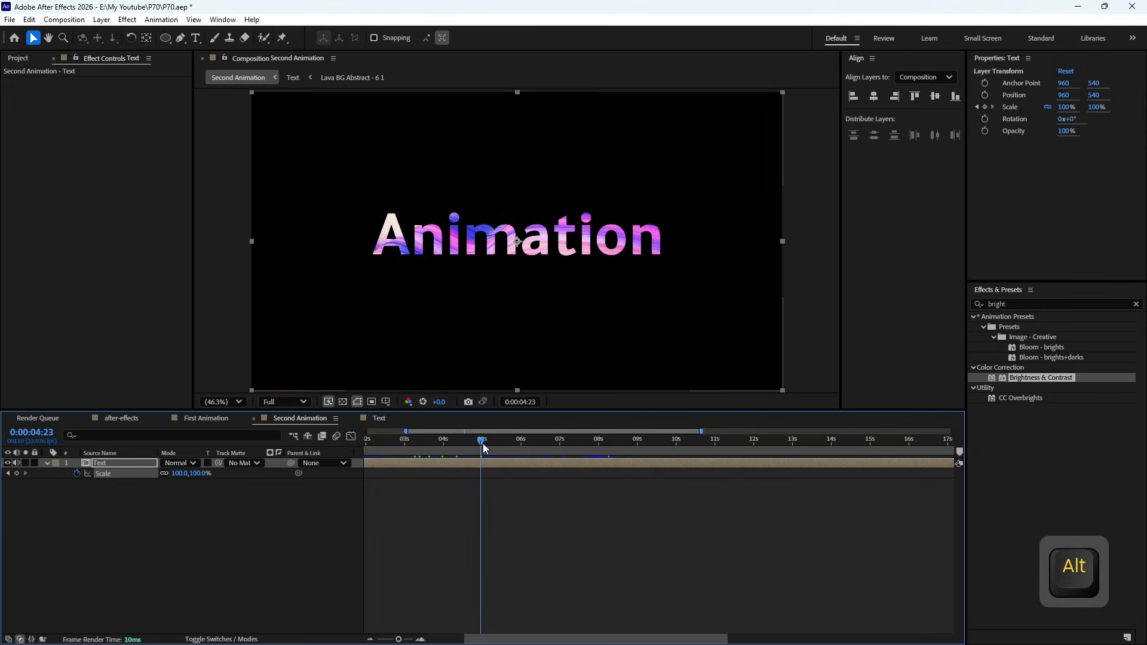
drag(486, 443, 485, 447)
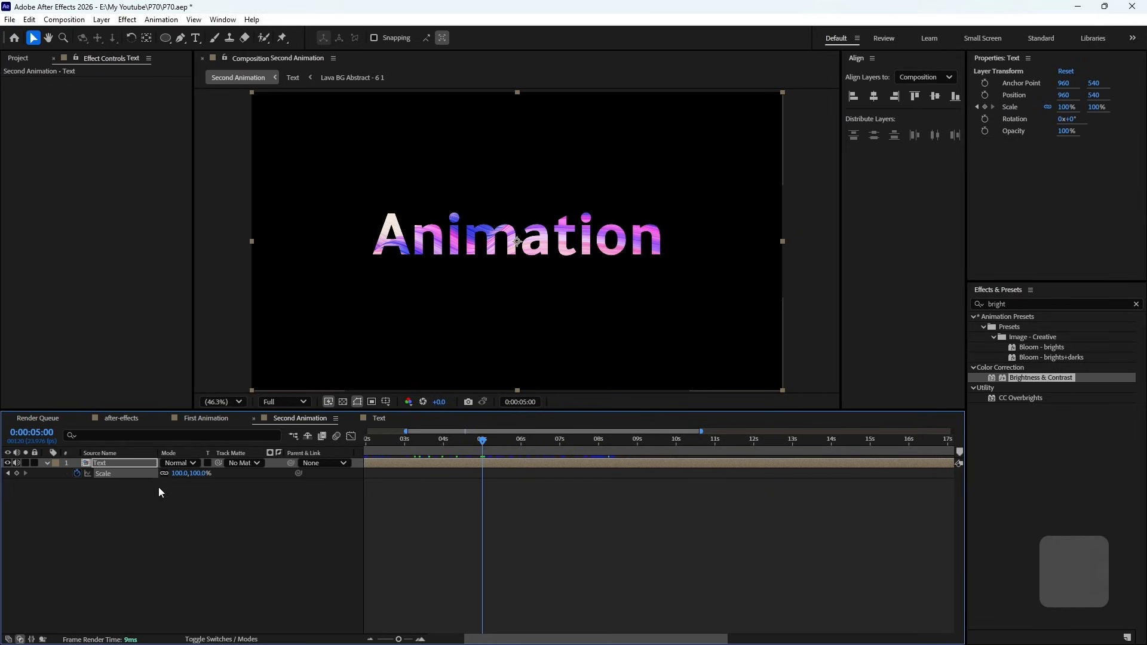
click(183, 473)
text(110)
key(Return)
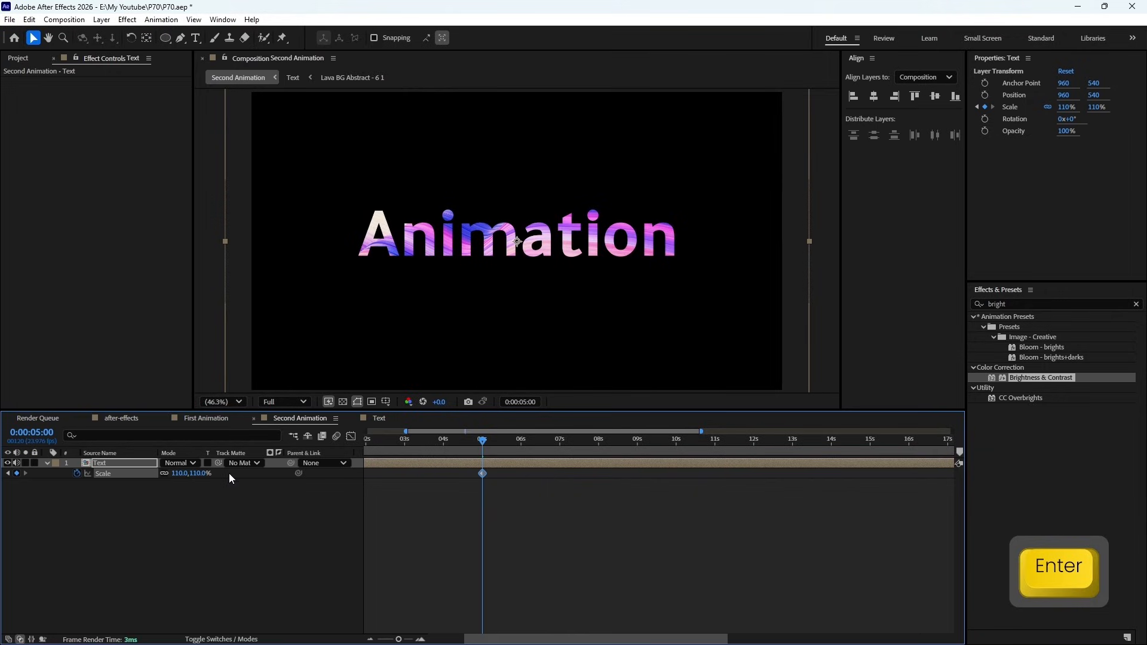
- End the work area at 5 seconds, and preview the growing Animation text from the start
key(n)
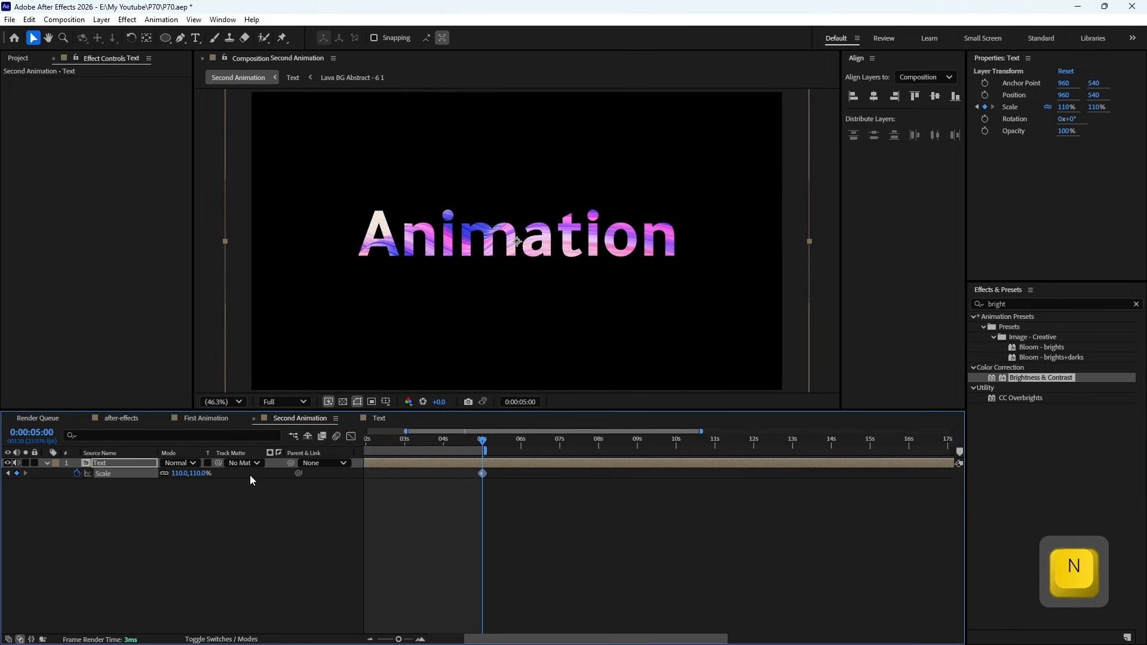
drag(405, 431, 347, 455)
key(KP_0)
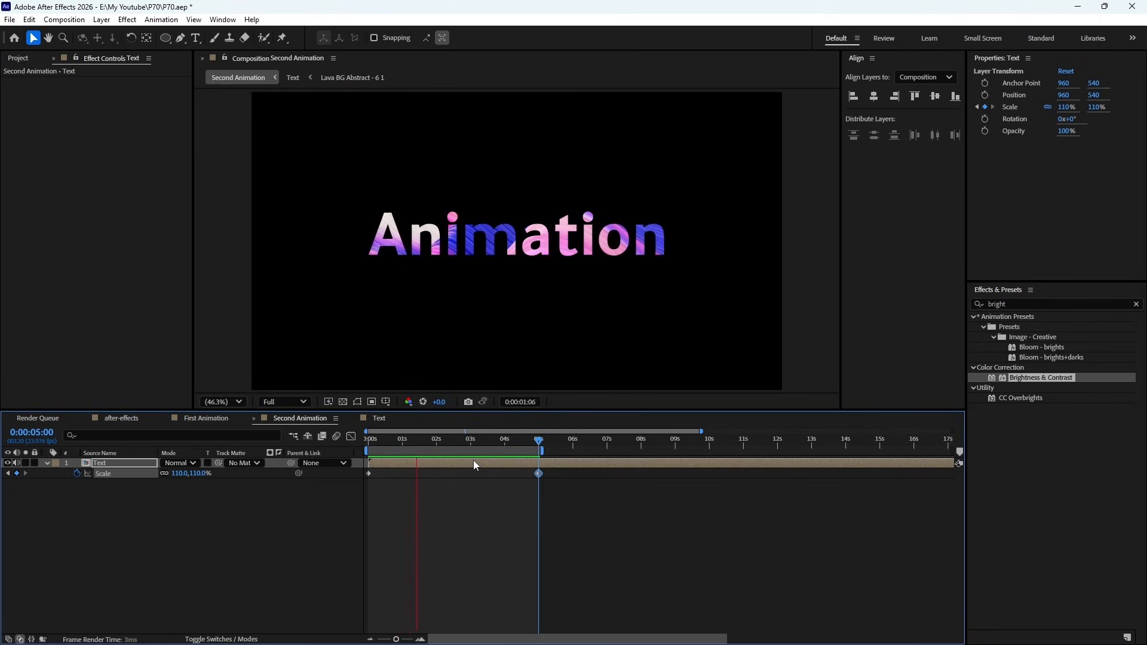
key(space)
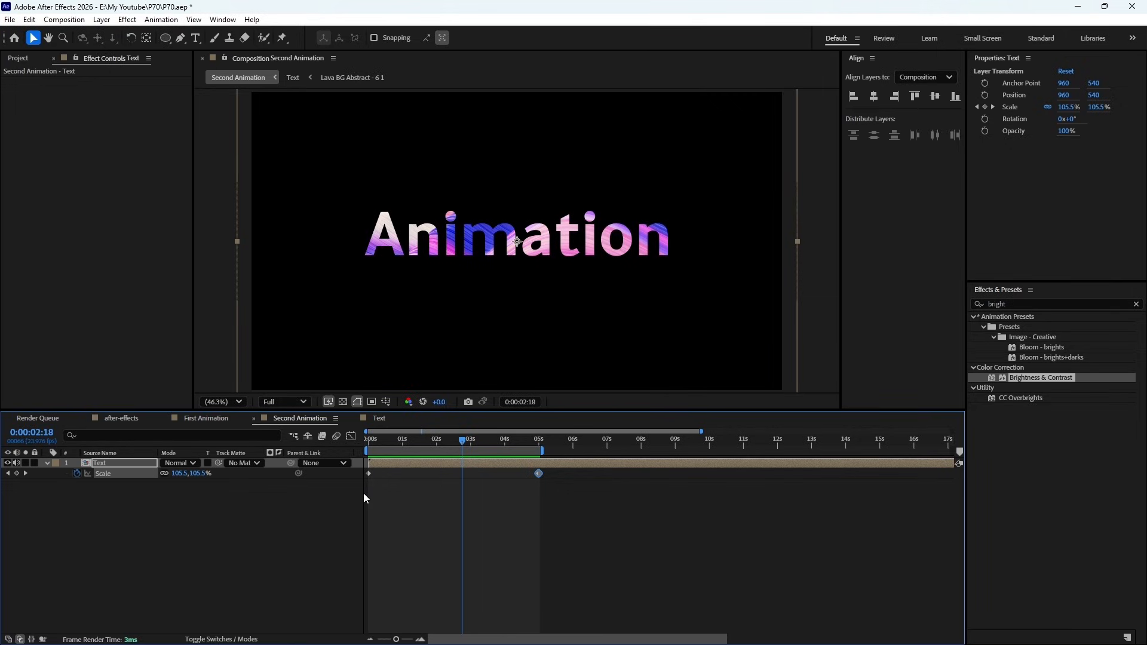
key(KP_0)
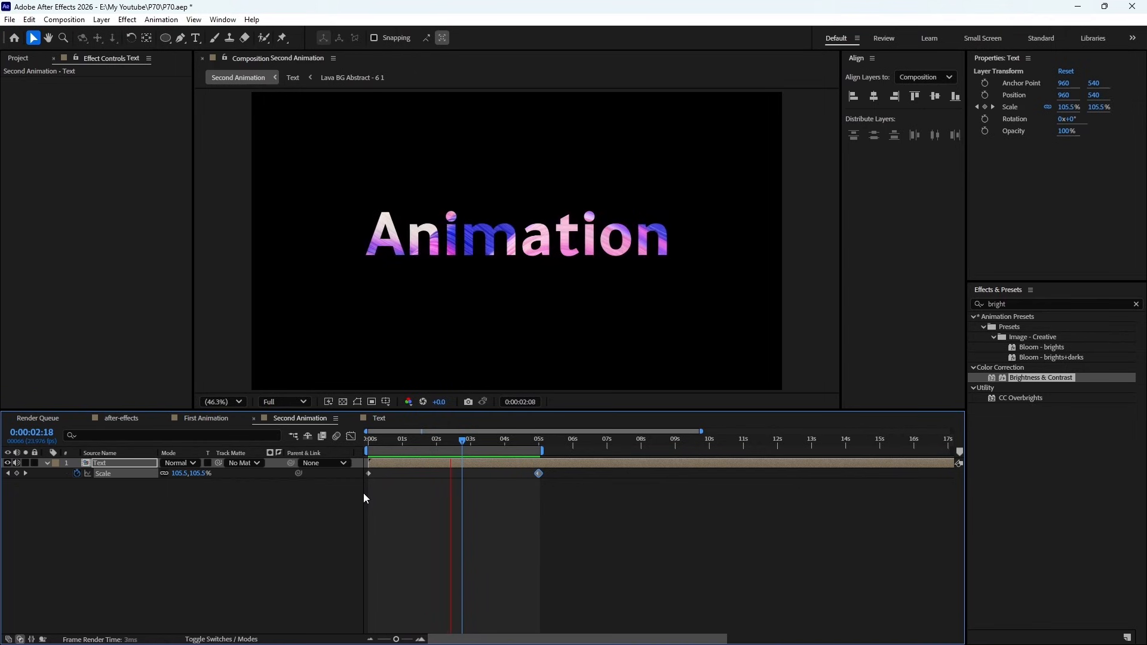
key(space)
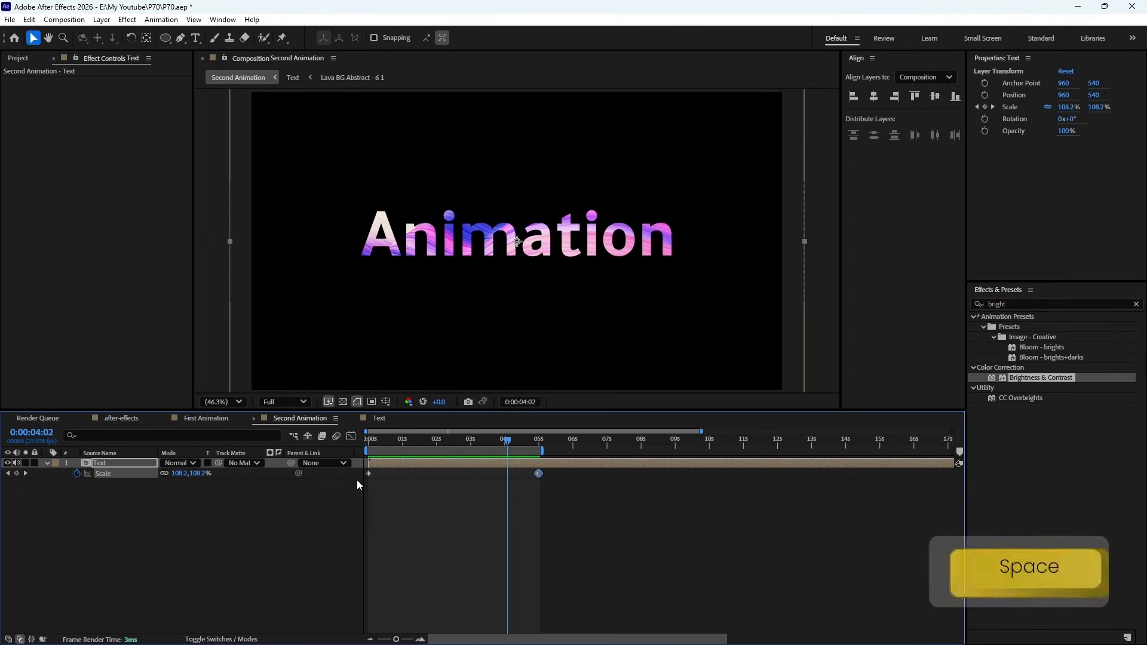
- Create a new 1920 × 1080 composition named Third Animation with a 30-second duration
click(65, 19)
click(90, 52)
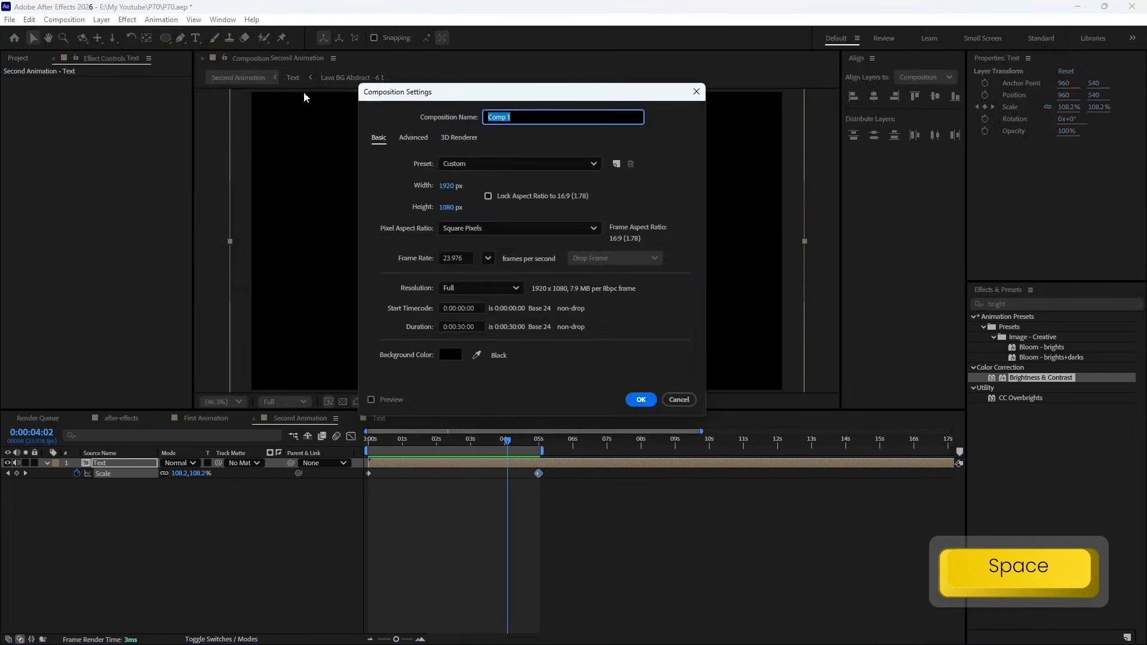
text(Third Animation)
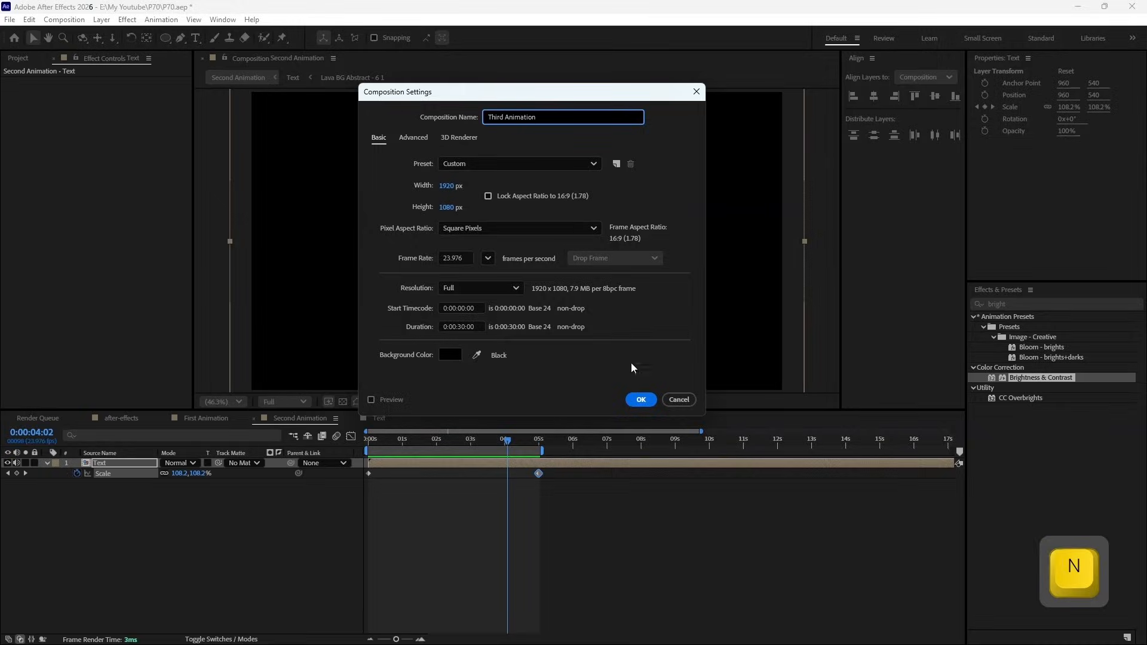
click(643, 400)
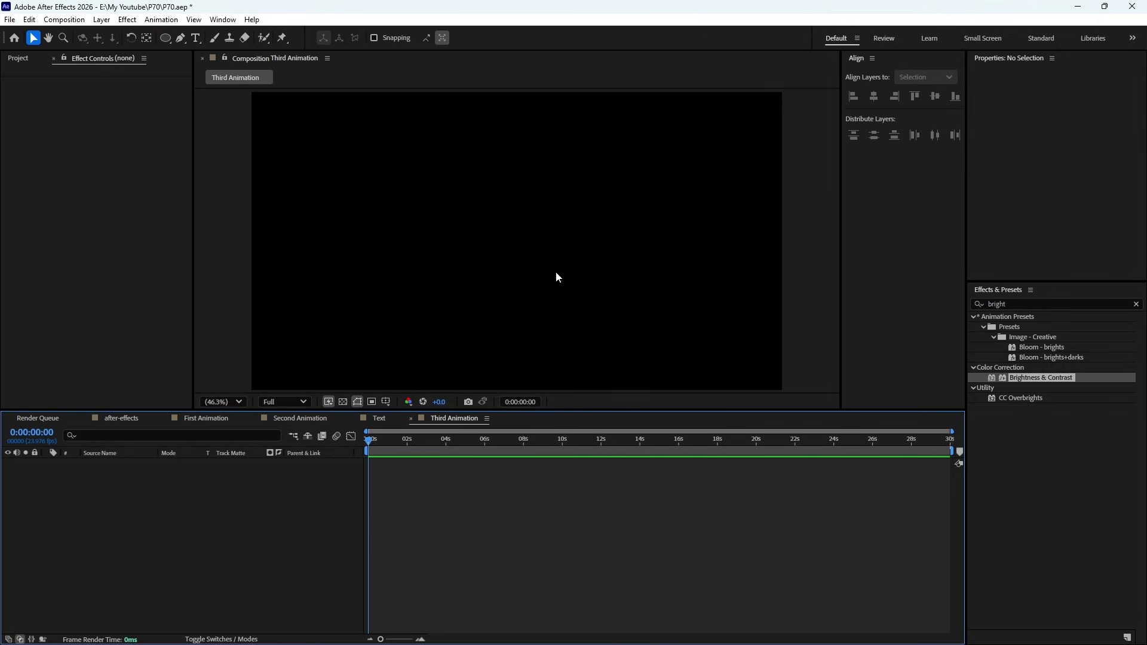
- Check the empty Third Animation composition against the transparency grid, and hide the grid again
click(342, 402)
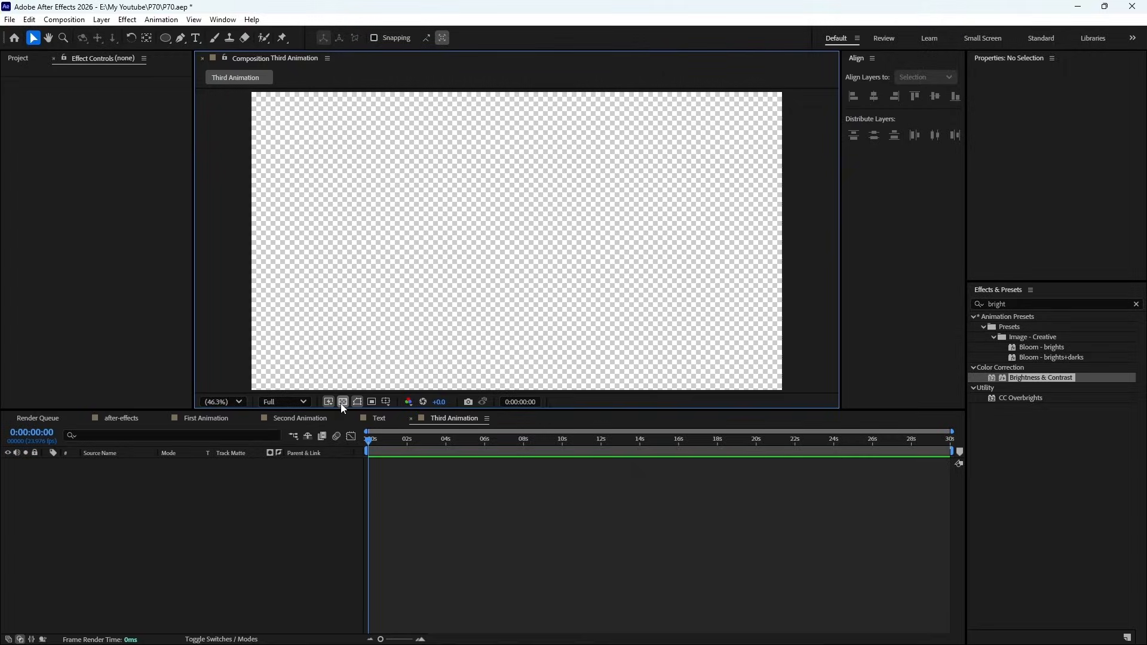
click(343, 402)
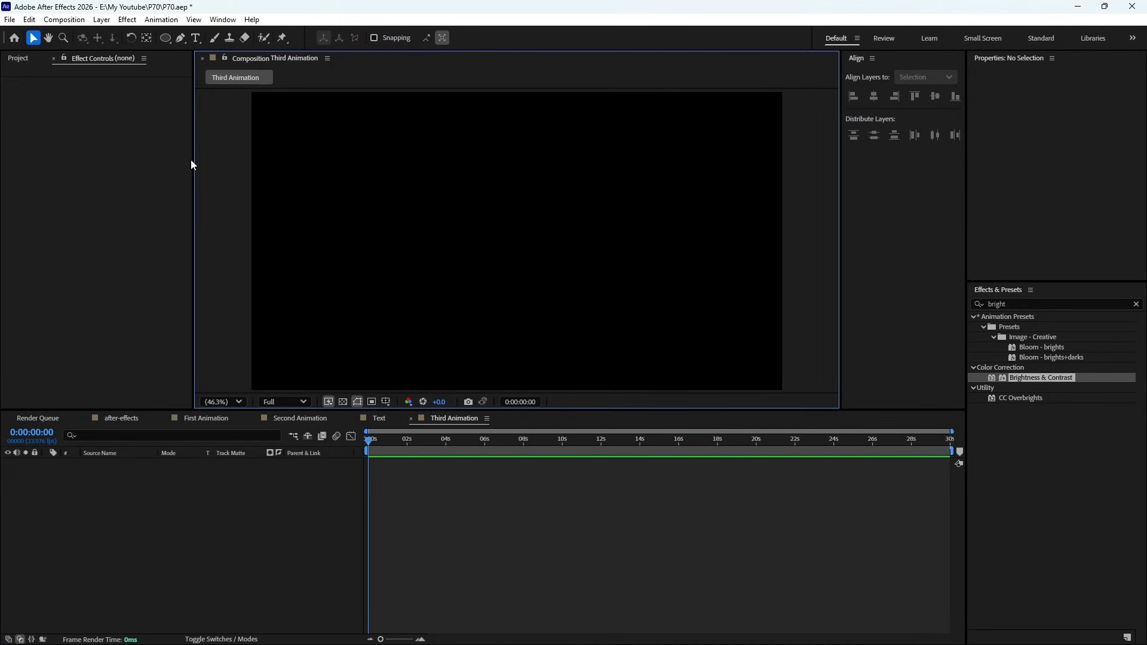
click(229, 545)
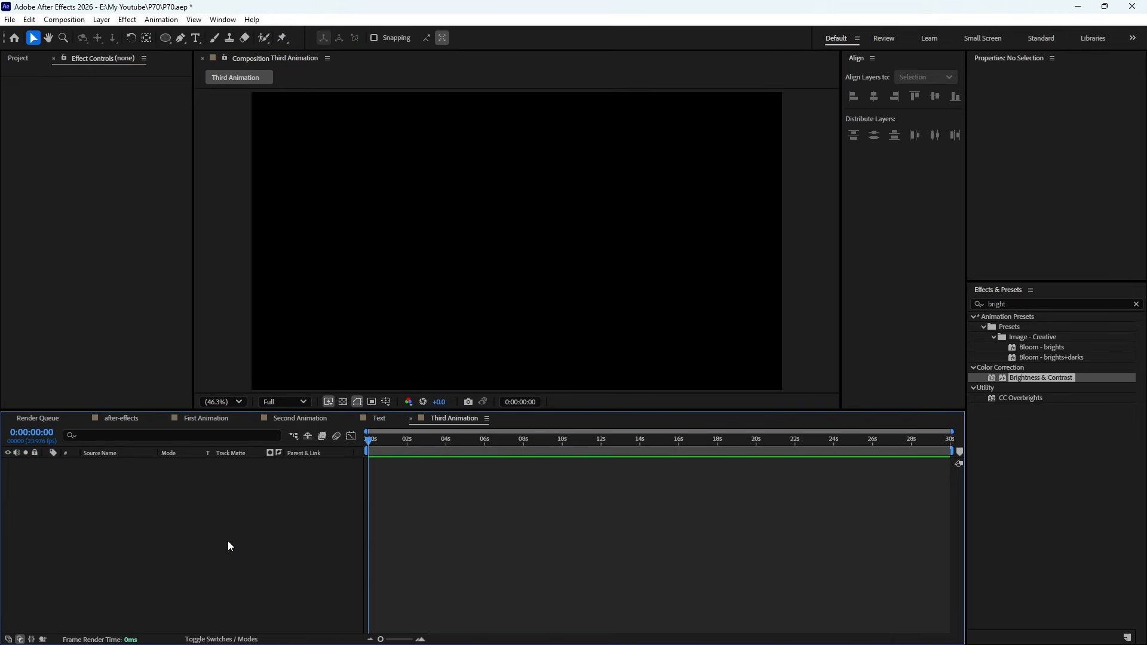
key(ctrl+z)
- Set up a new 1920 × 1080 solid for Third Animation with its colour set to black (000000)
right_click(237, 490)
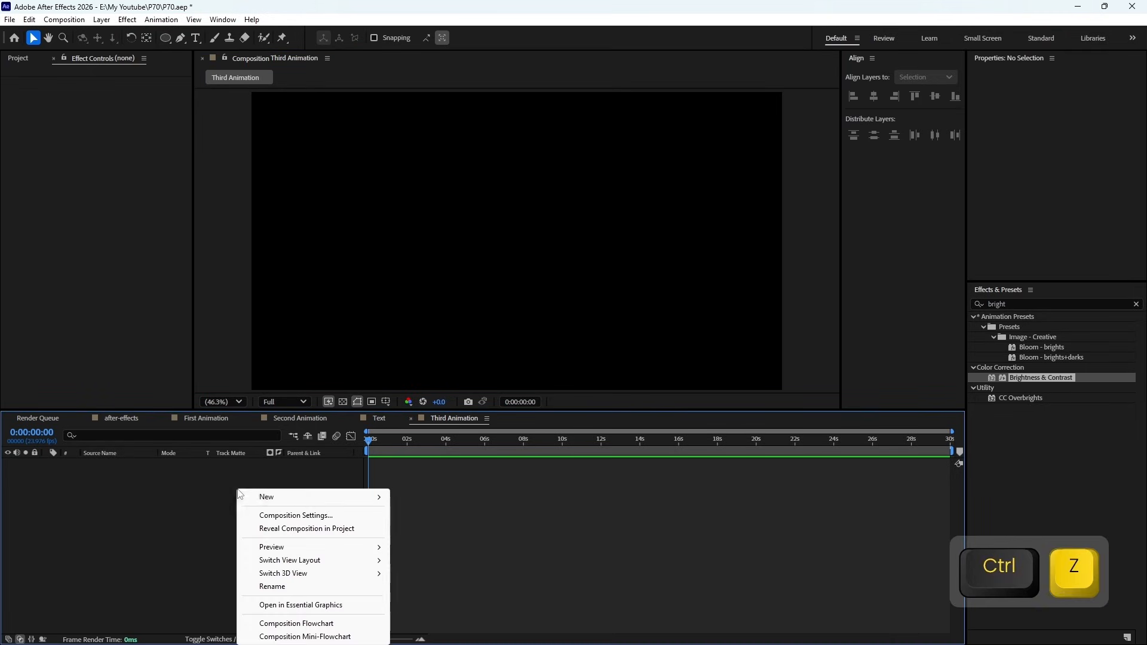
mouse_move(293, 496)
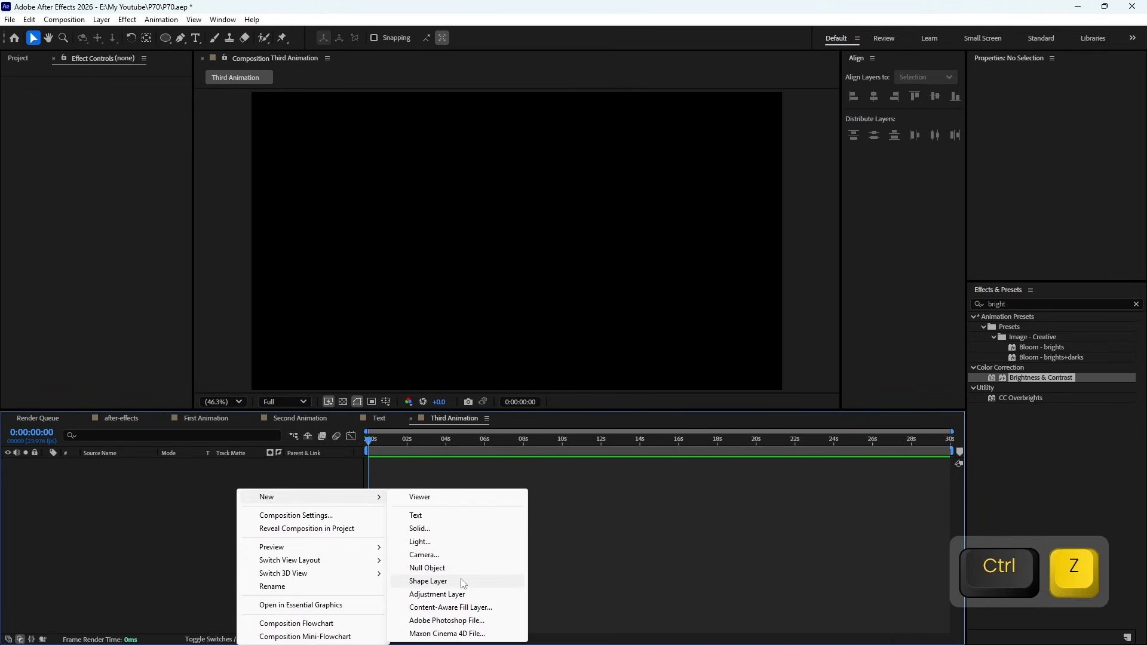
click(440, 530)
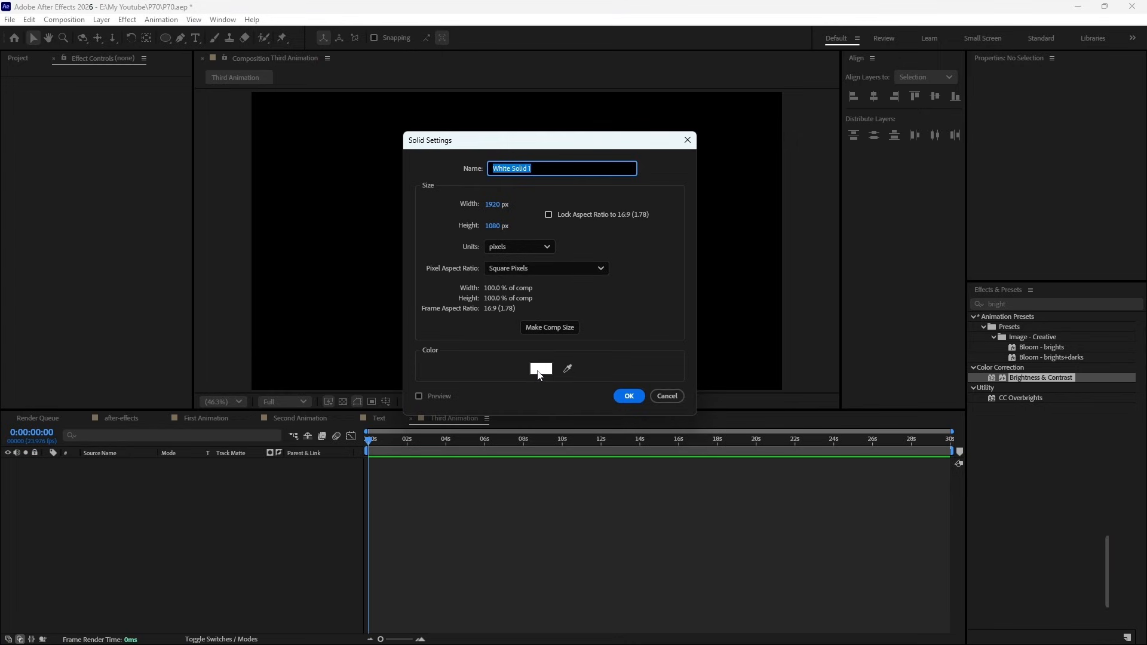
click(540, 368)
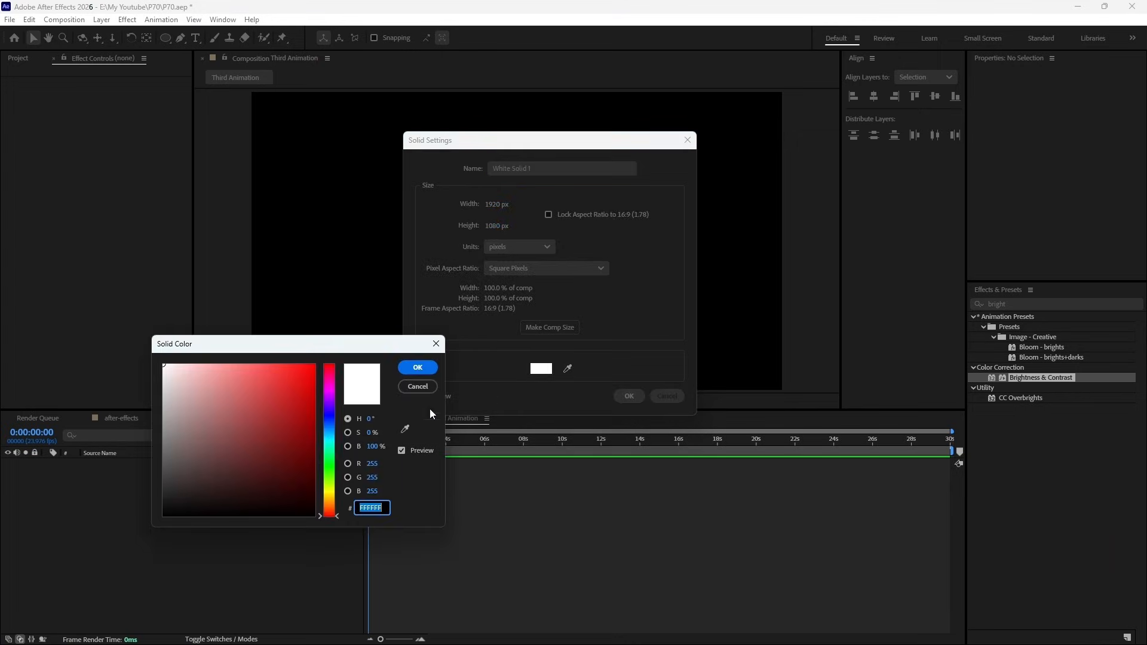
click(418, 366)
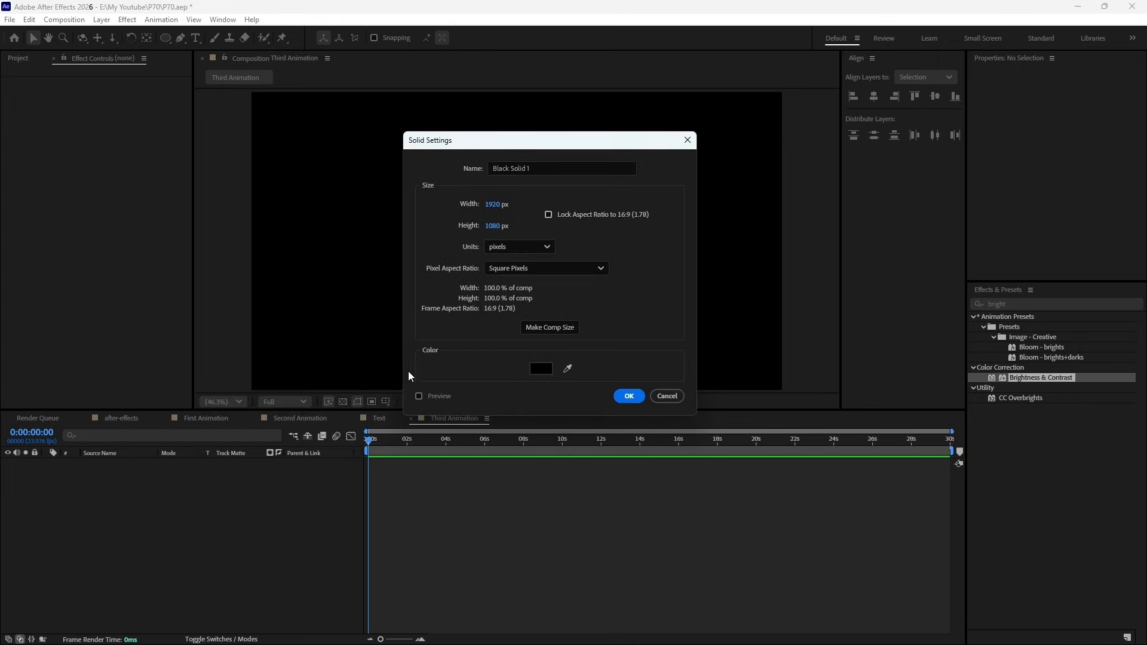
- Name the black solid Background, add it to the composition, and select its layer
click(566, 169)
key(BackSpace)
key(BackSpace)
key(BackSpace)
key(BackSpace)
key(BackSpace)
key(BackSpace)
key(BackSpace)
key(BackSpace)
key(BackSpace)
key(BackSpace)
key(BackSpace)
key(BackSpace)
key(BackSpace)
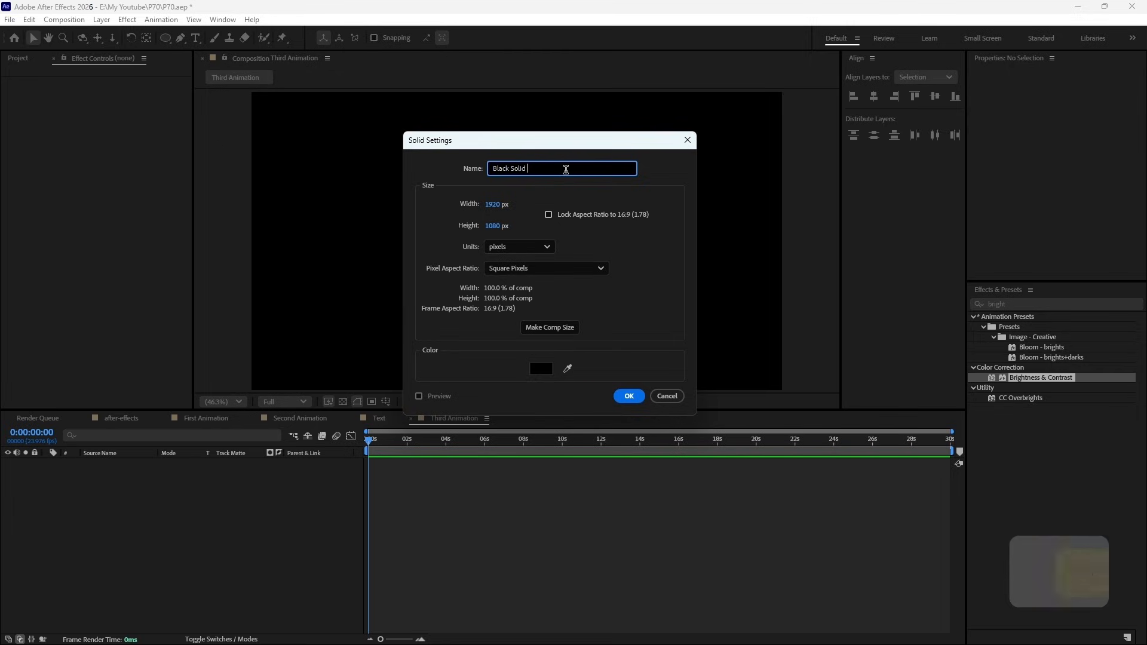
text(Backgr)
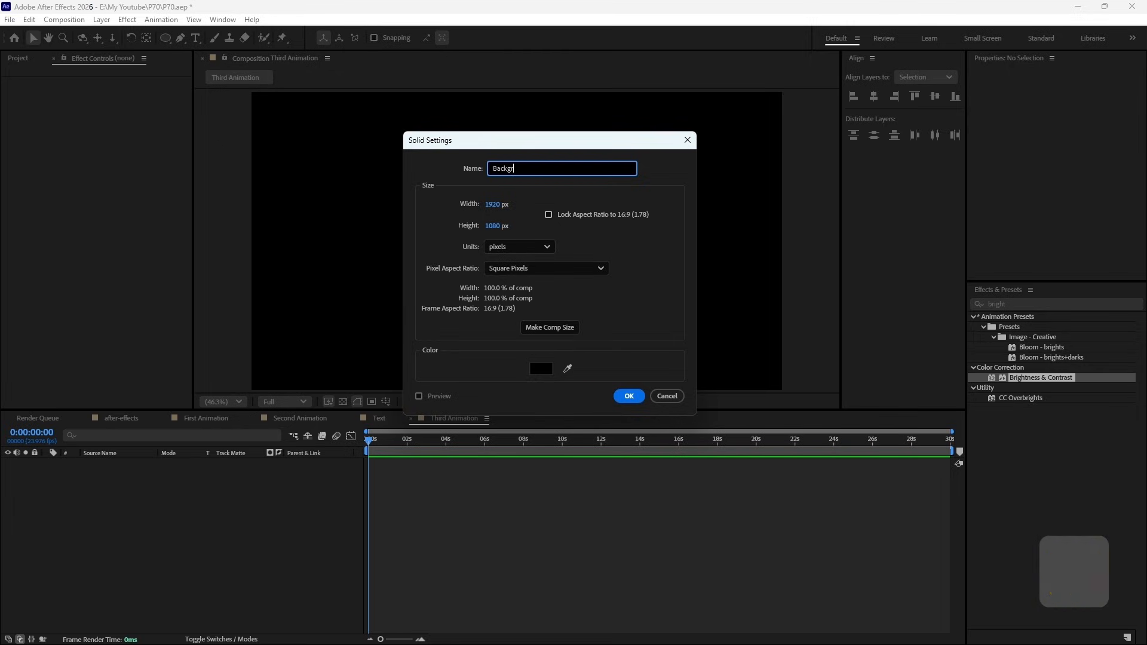
text(ound)
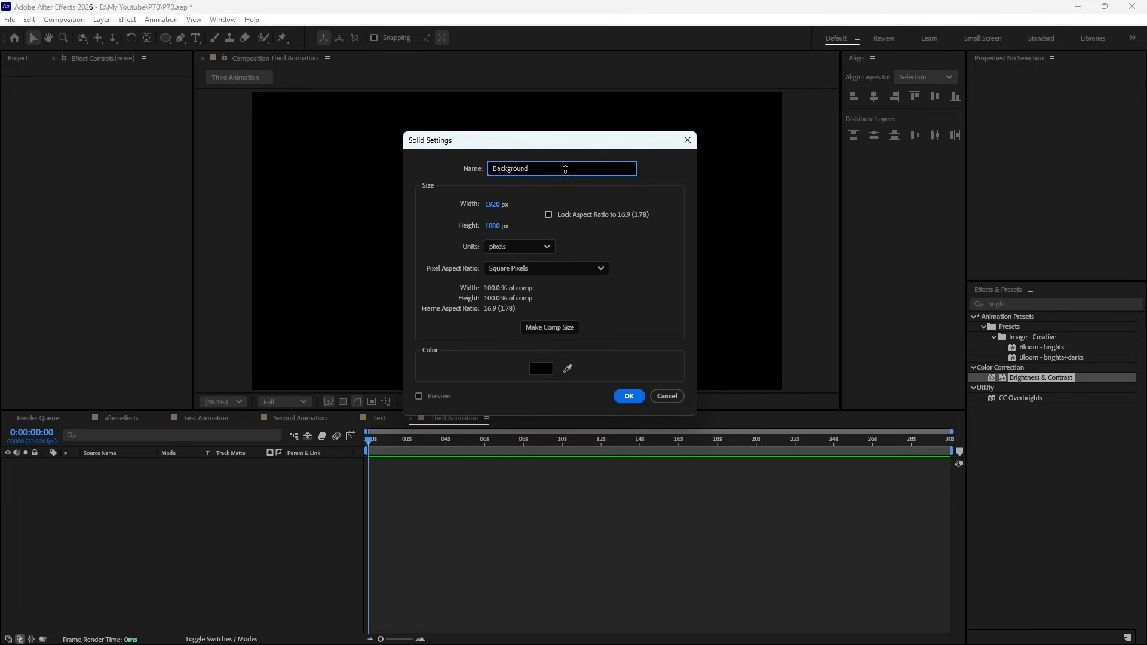
click(625, 396)
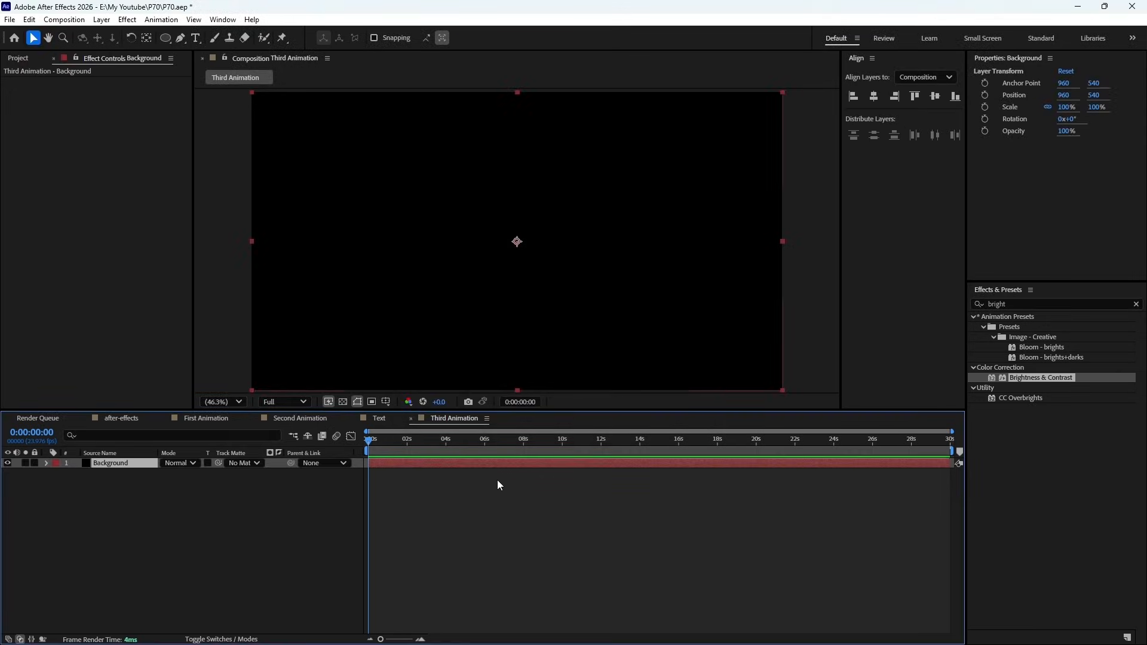
click(451, 513)
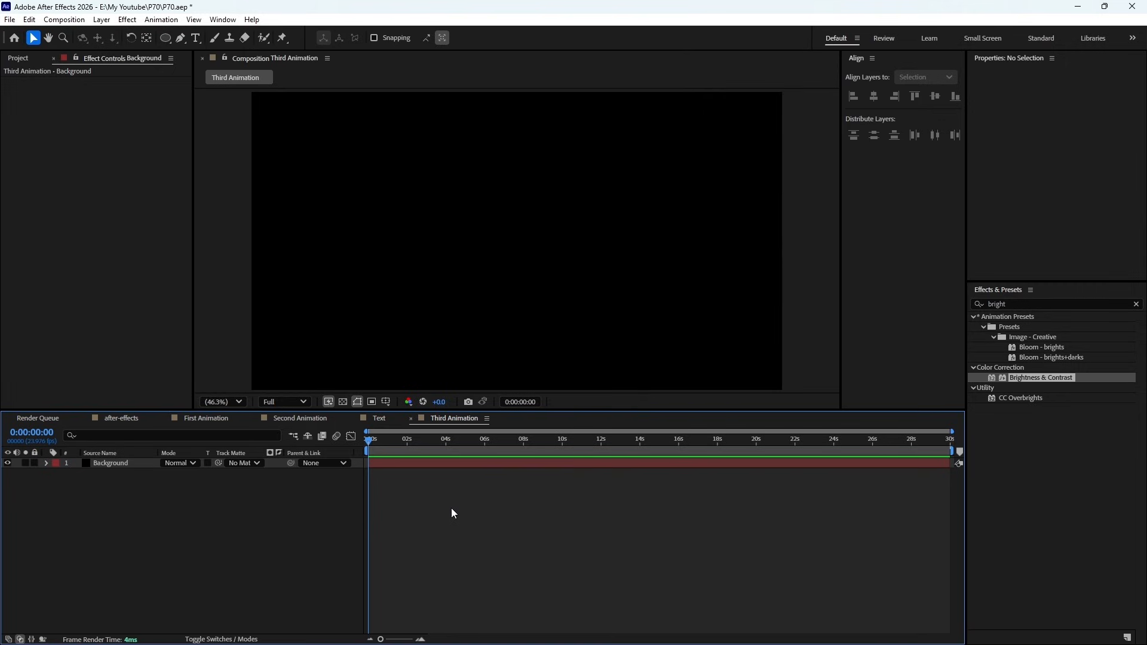
click(122, 464)
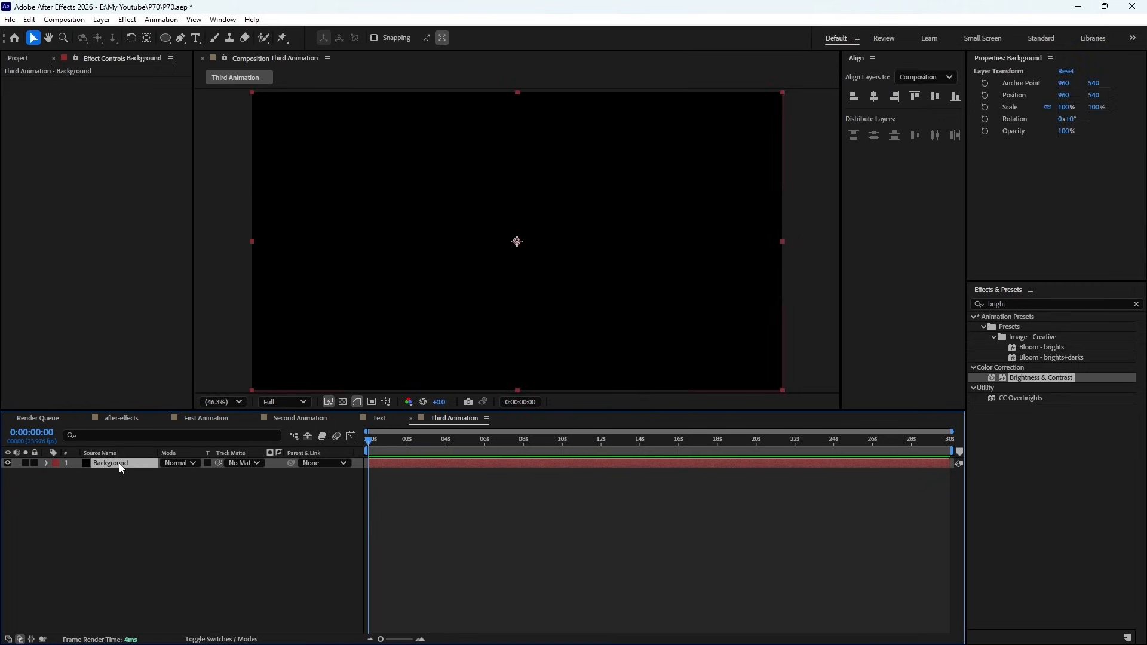
- Find the Gradient Ramp effect and apply it to the Background layer
click(1136, 305)
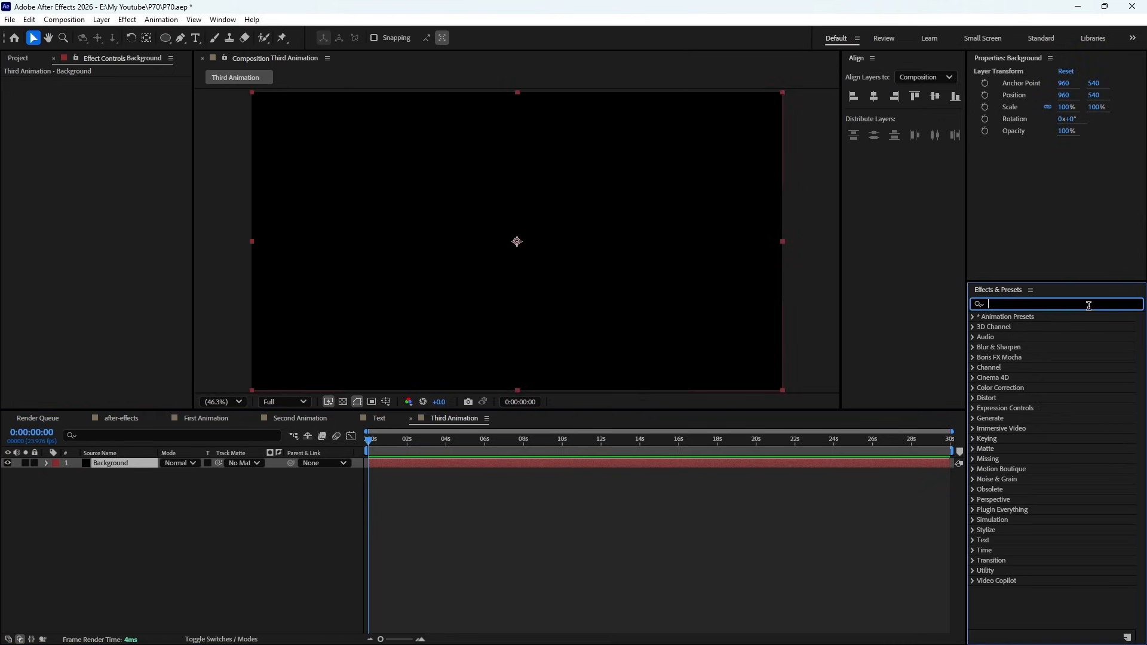
text(gradie)
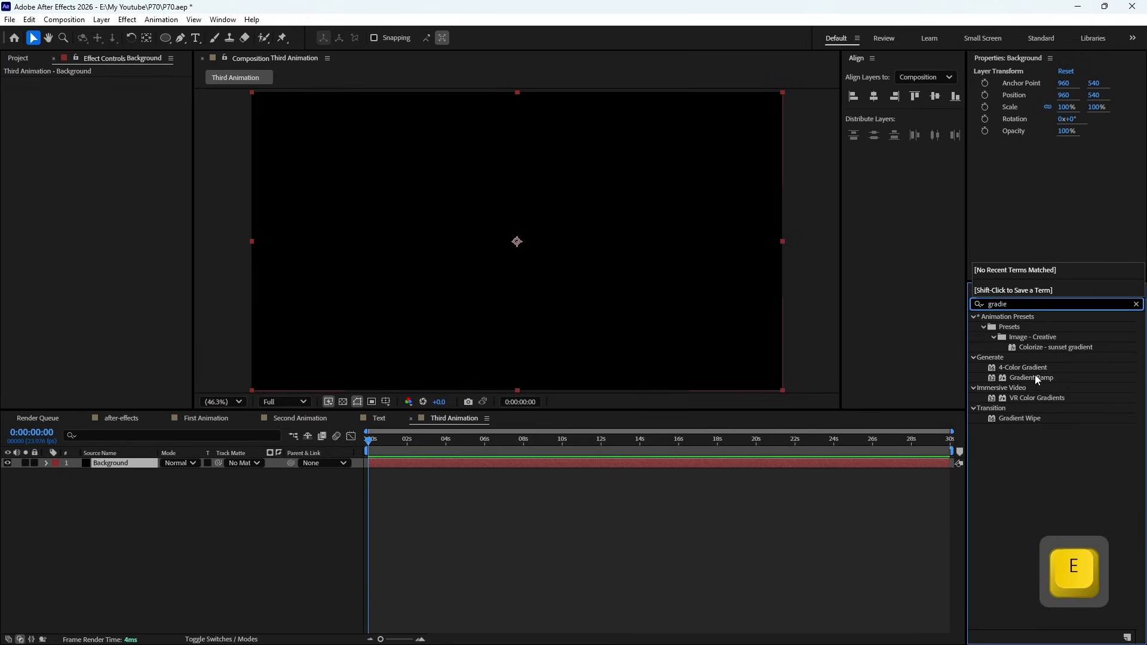
drag(1031, 378, 434, 471)
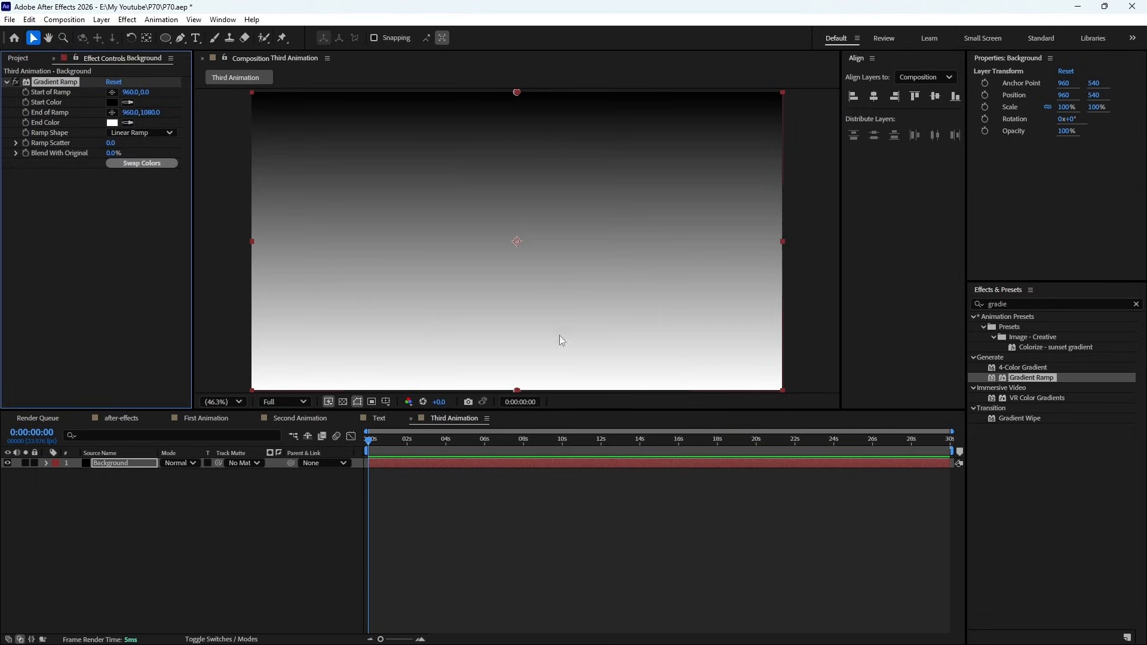
- Set the Gradient Ramp's start colour to dark red (4F0000)
click(112, 123)
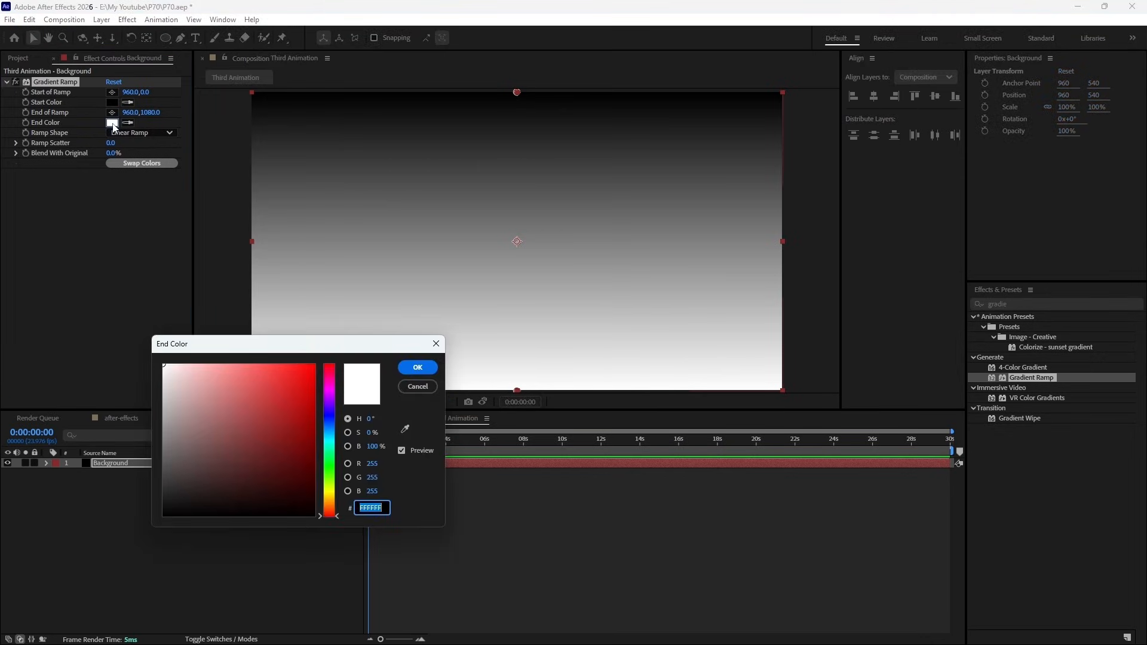
click(424, 390)
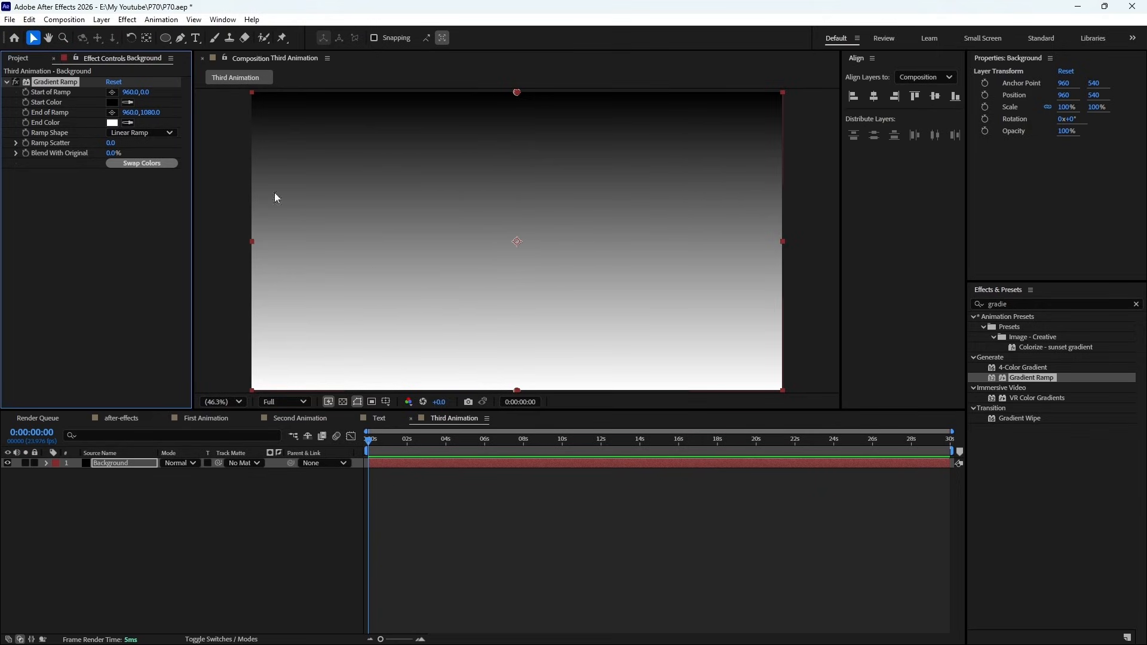
click(111, 103)
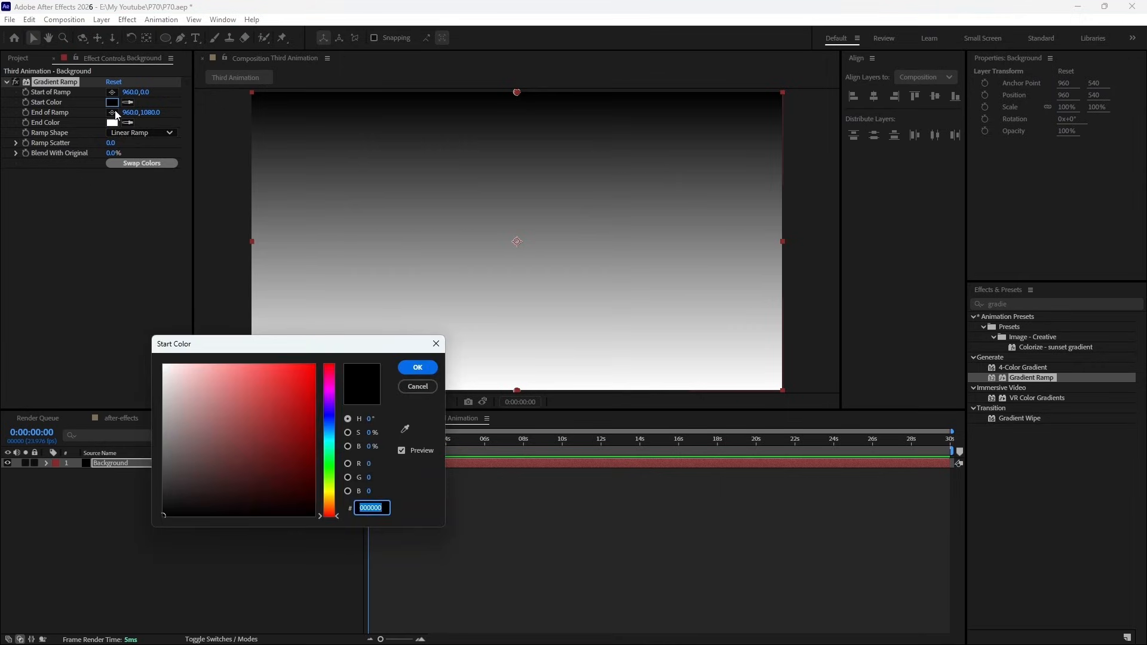
click(314, 469)
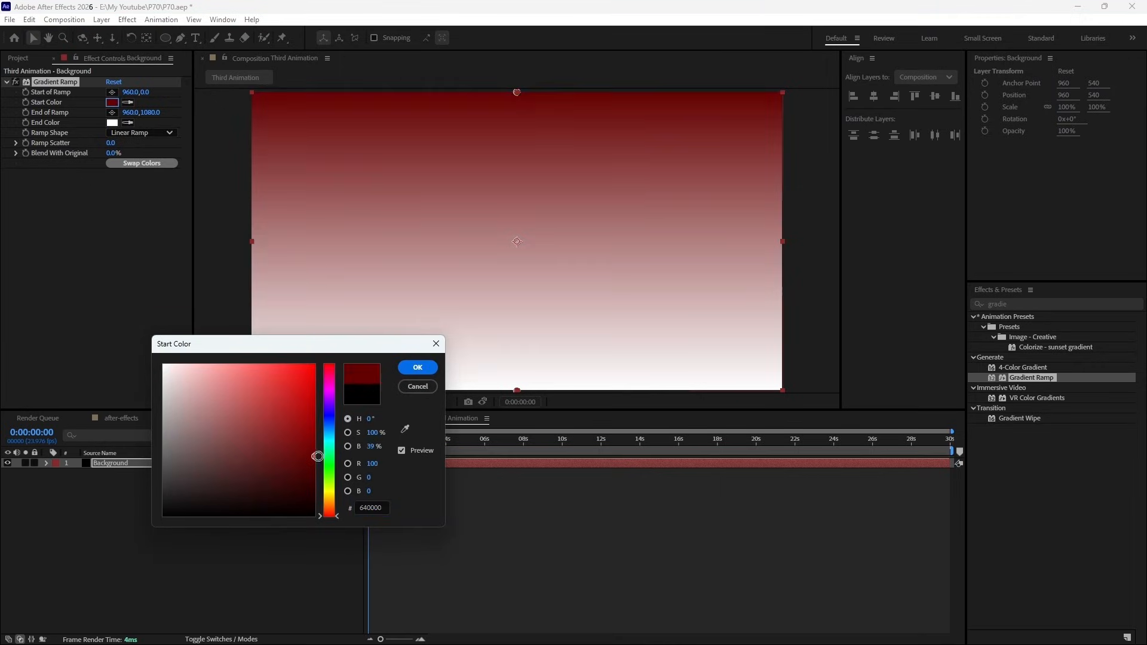
click(415, 369)
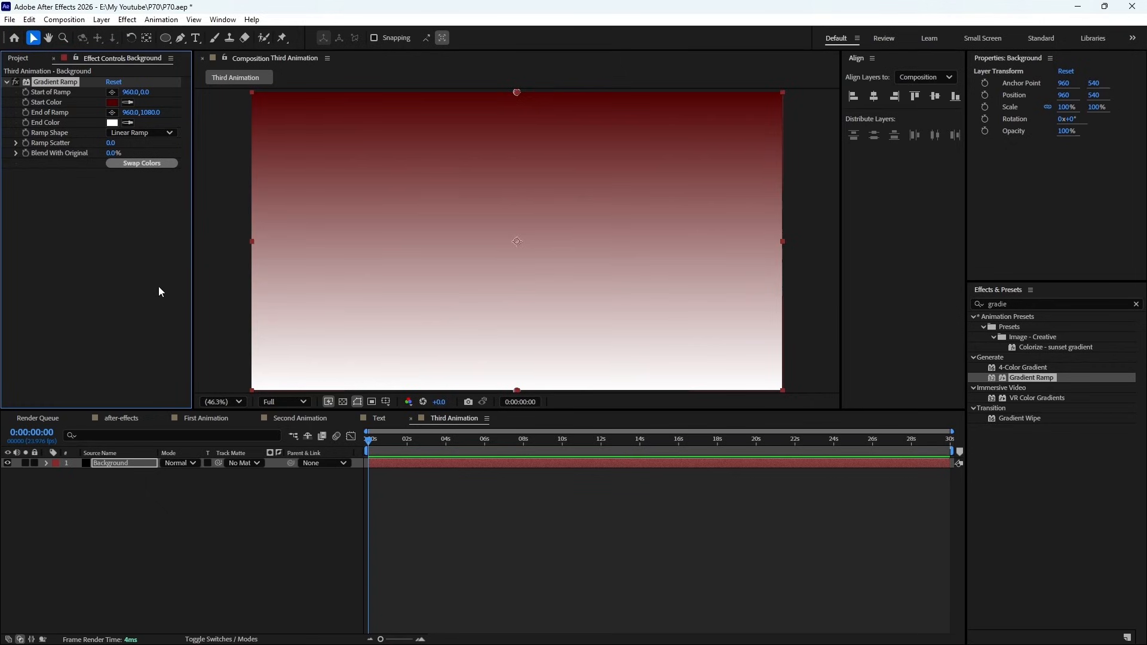
- Set the ramp's end colour to black (000000), its start point to 960, 27 and its end point to 960, 1072
click(112, 122)
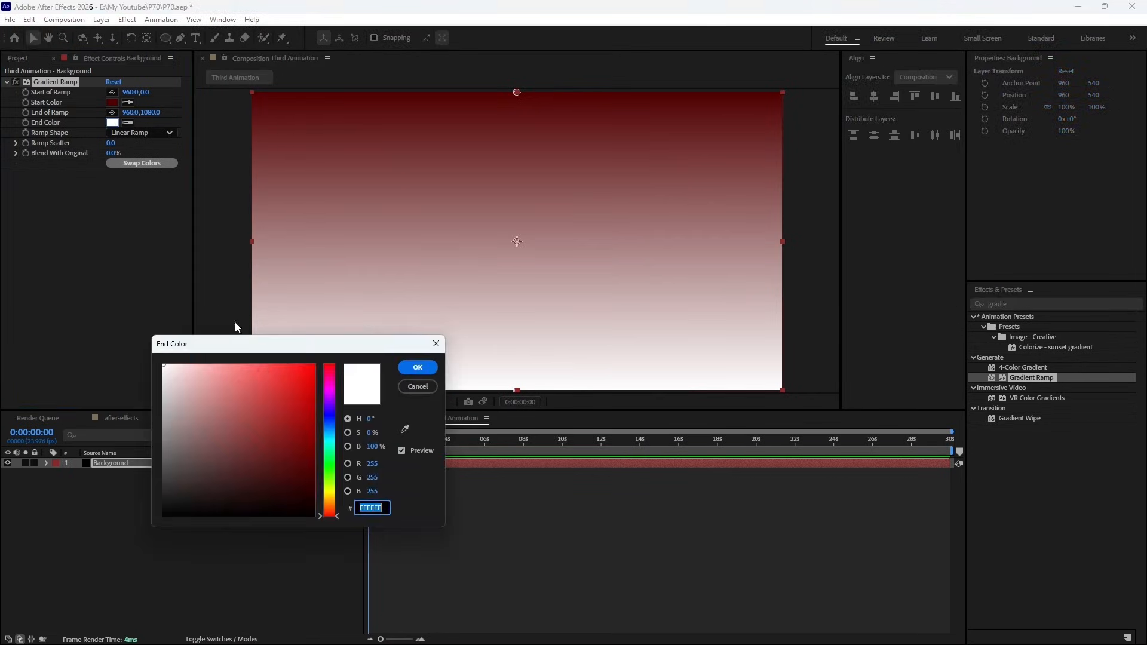
drag(279, 414, 340, 535)
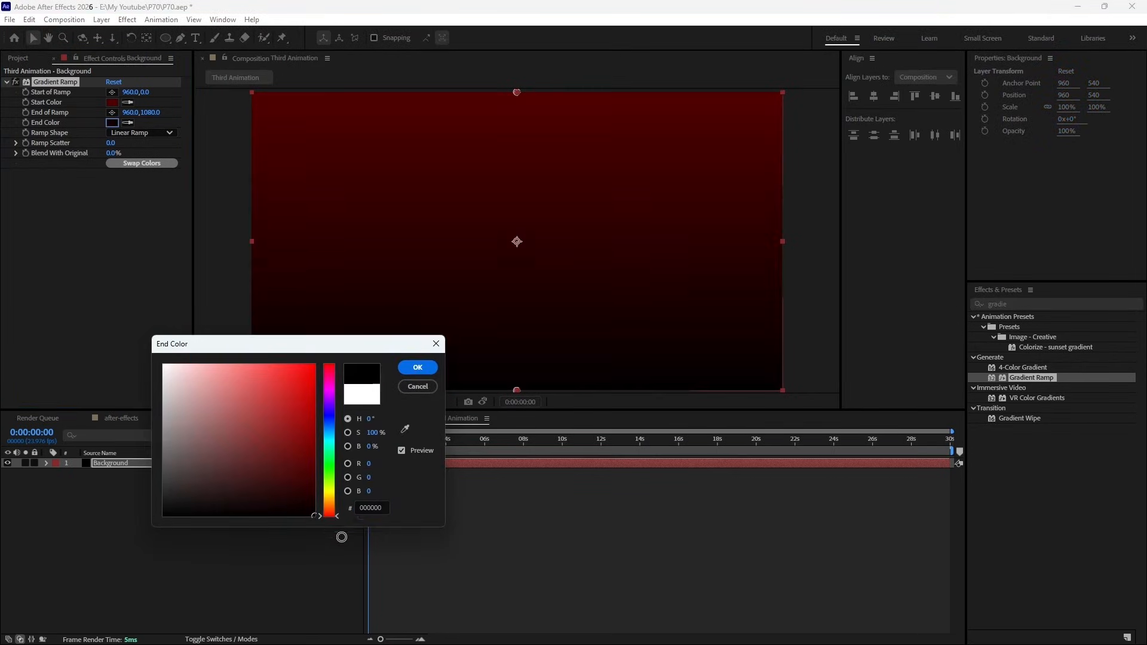
click(417, 369)
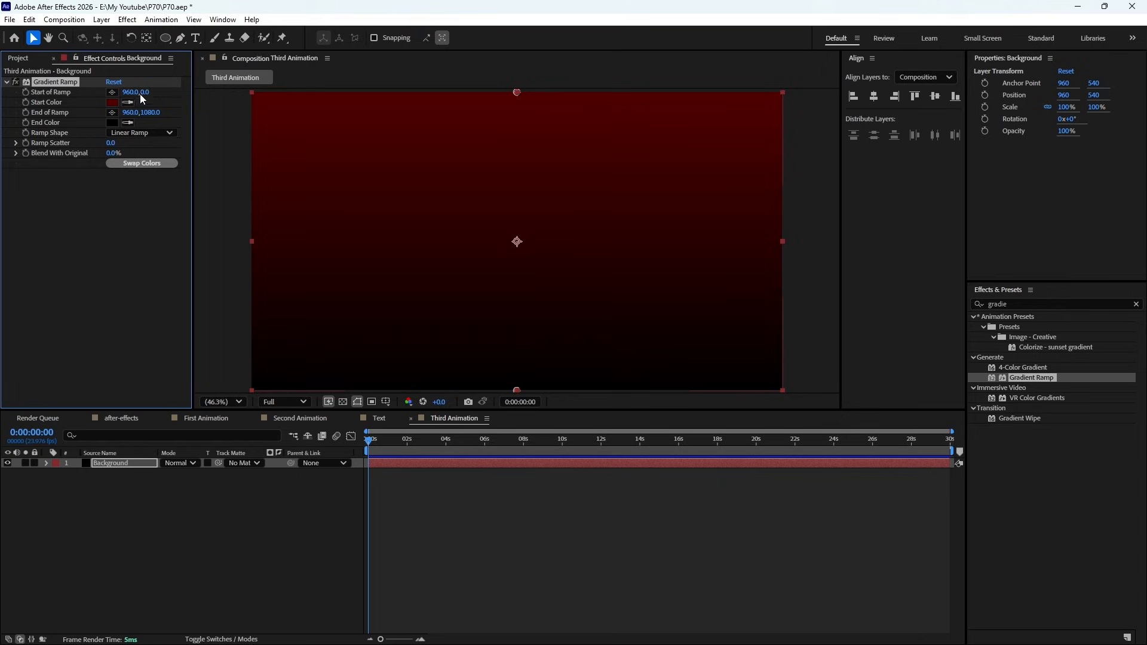
drag(144, 92, 73, 178)
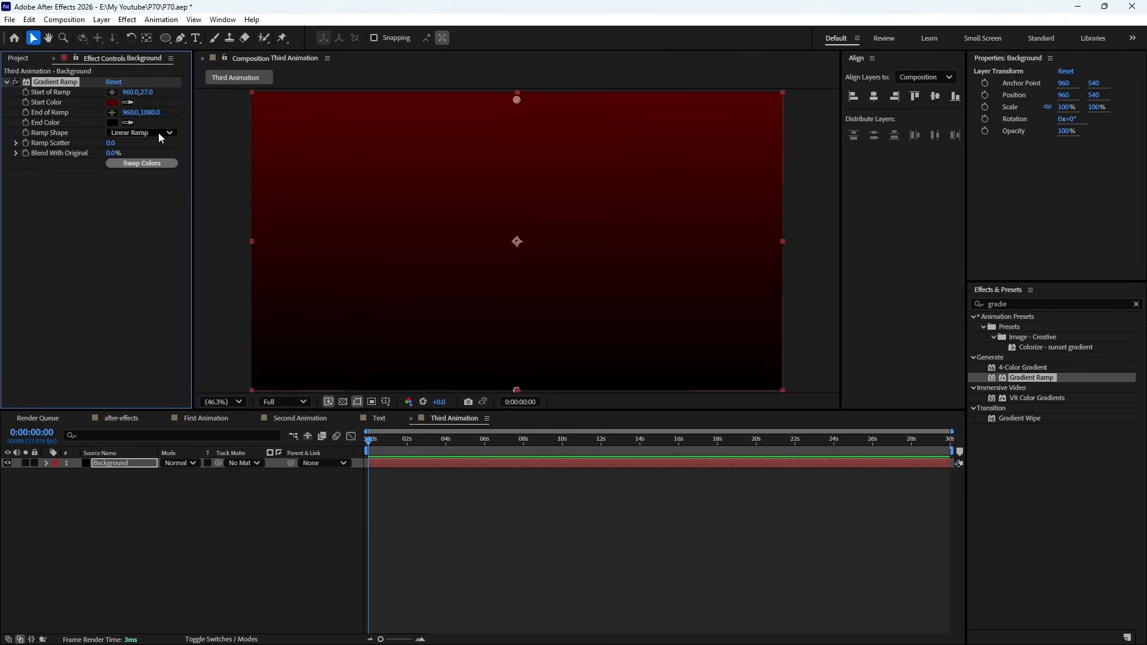
drag(157, 112, 72, 201)
- Draw a white square on a new shape layer with the Rectangle Tool, and centre it horizontally and vertically in the composition
click(165, 41)
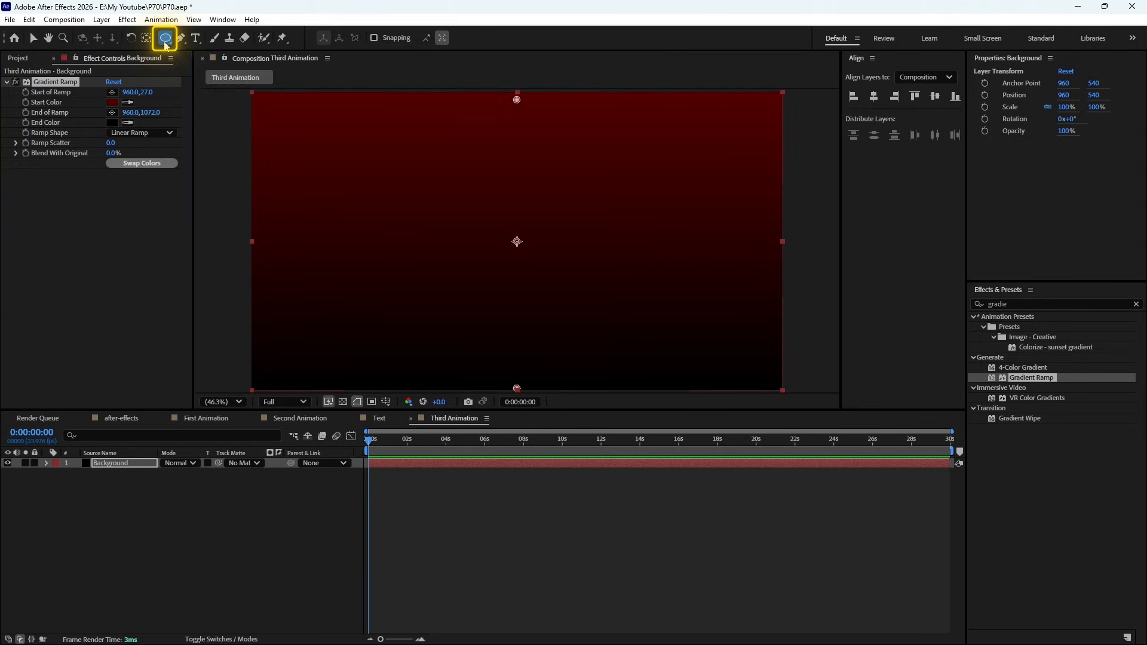
click(166, 42)
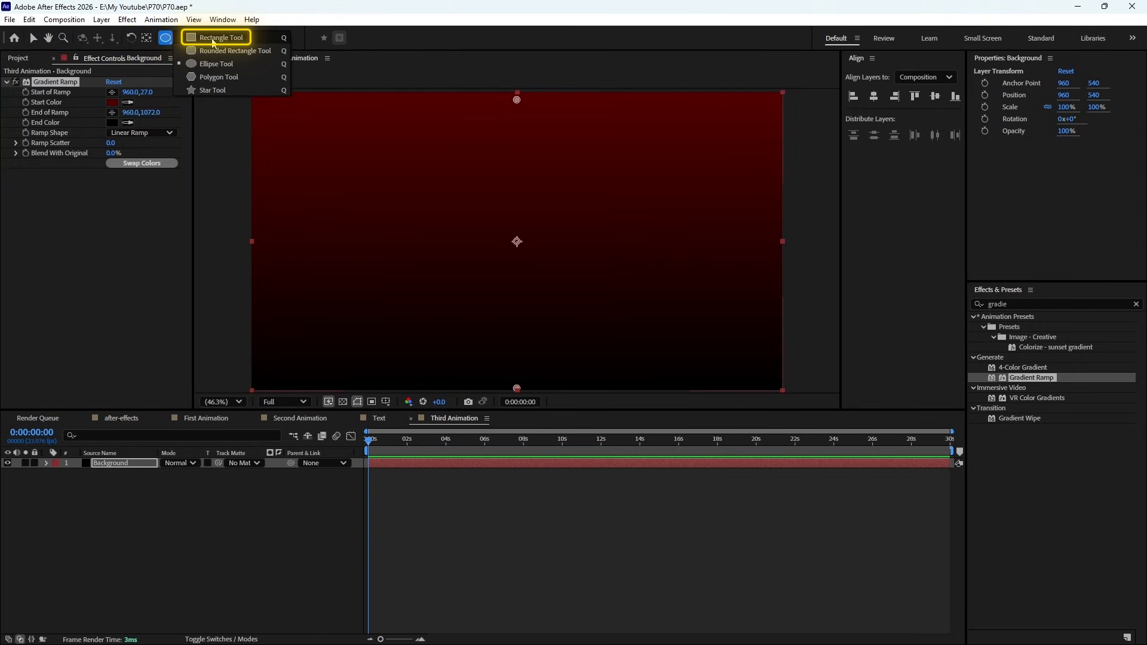
click(213, 40)
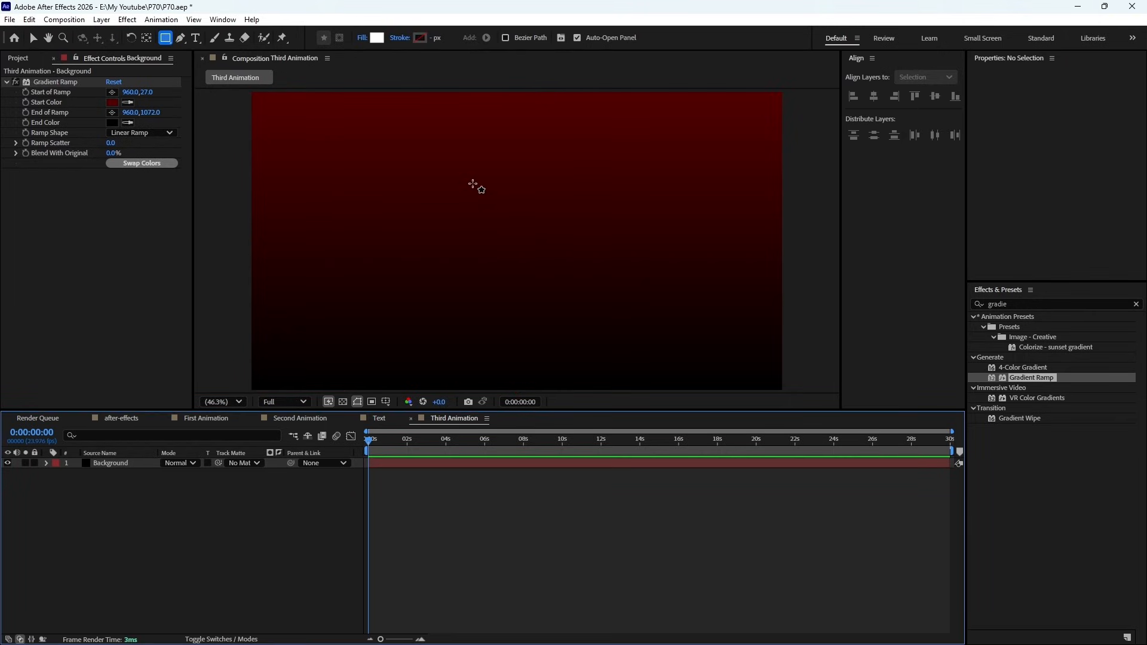
mouse_move(473, 184)
mouse_down()
mouse_move(574, 278)
mouse_move(513, 253)
mouse_move(543, 257)
mouse_move(528, 241)
mouse_move(556, 254)
mouse_move(567, 276)
mouse_up()
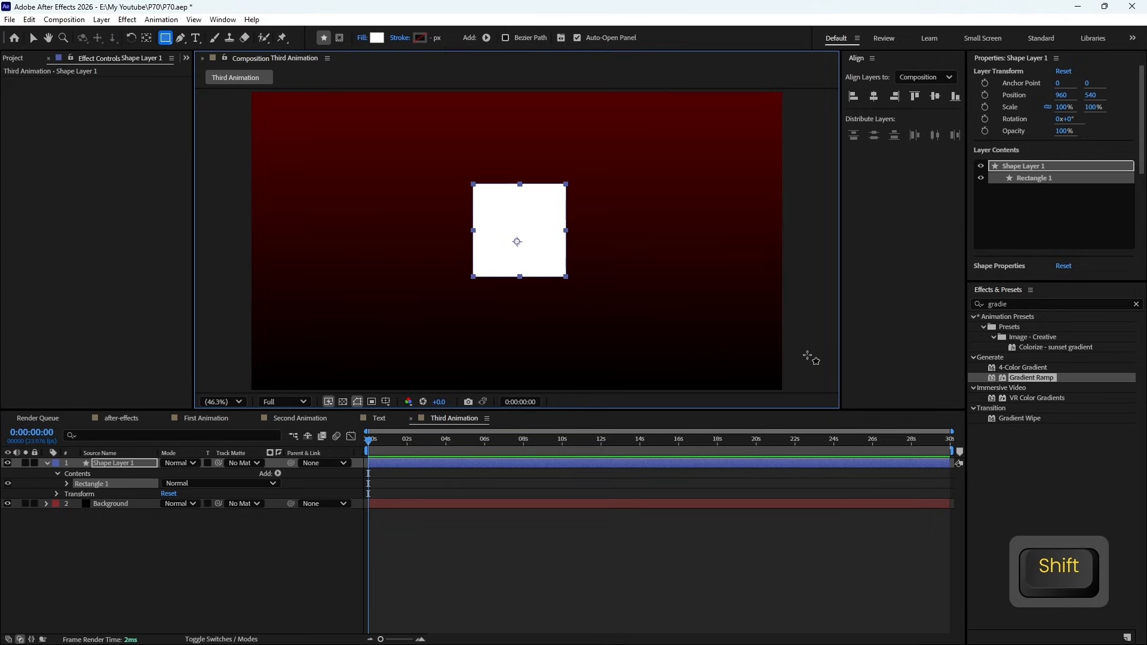
click(874, 96)
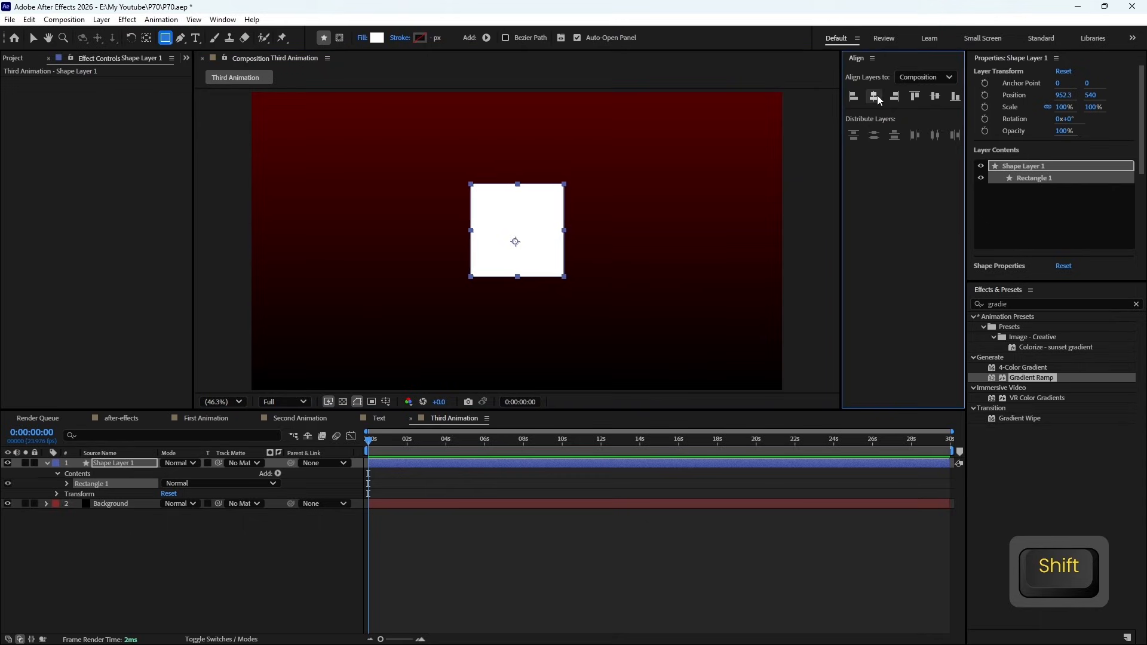
click(935, 97)
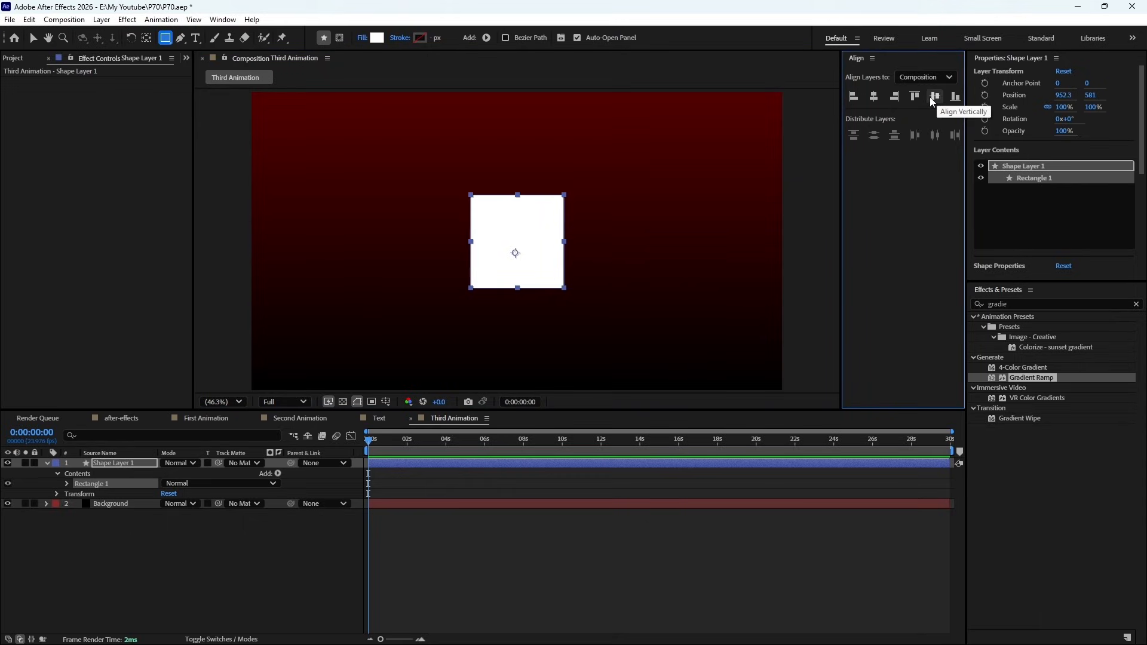
- Move the shape layer's anchor point to the centre of the white square, snapping it in place
click(147, 43)
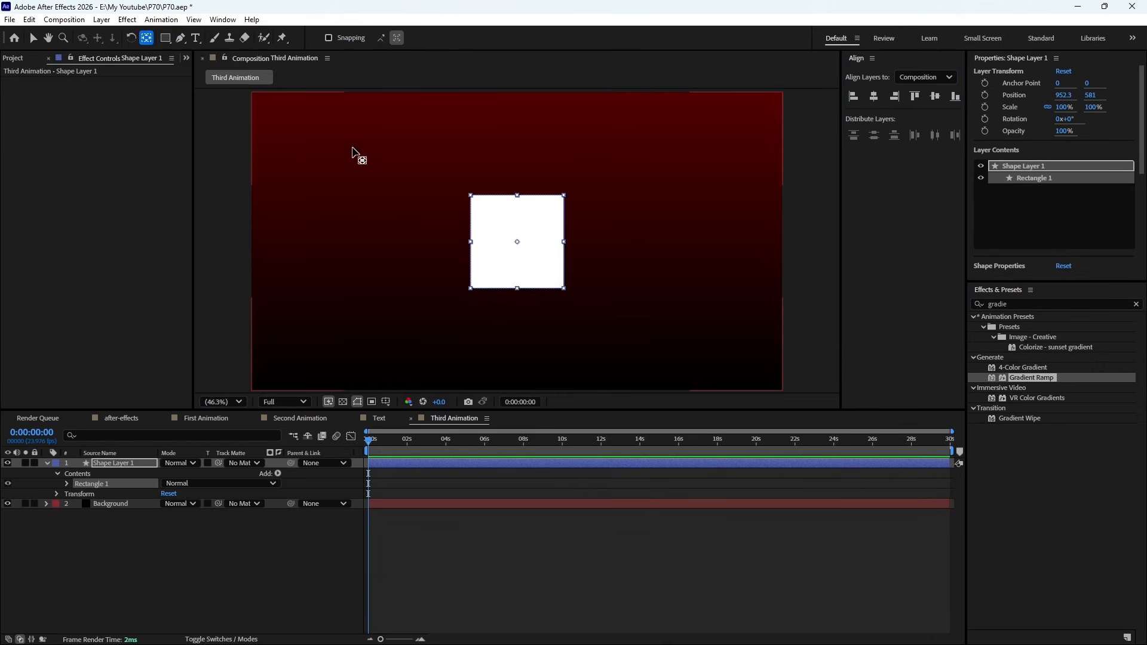
click(113, 548)
click(123, 465)
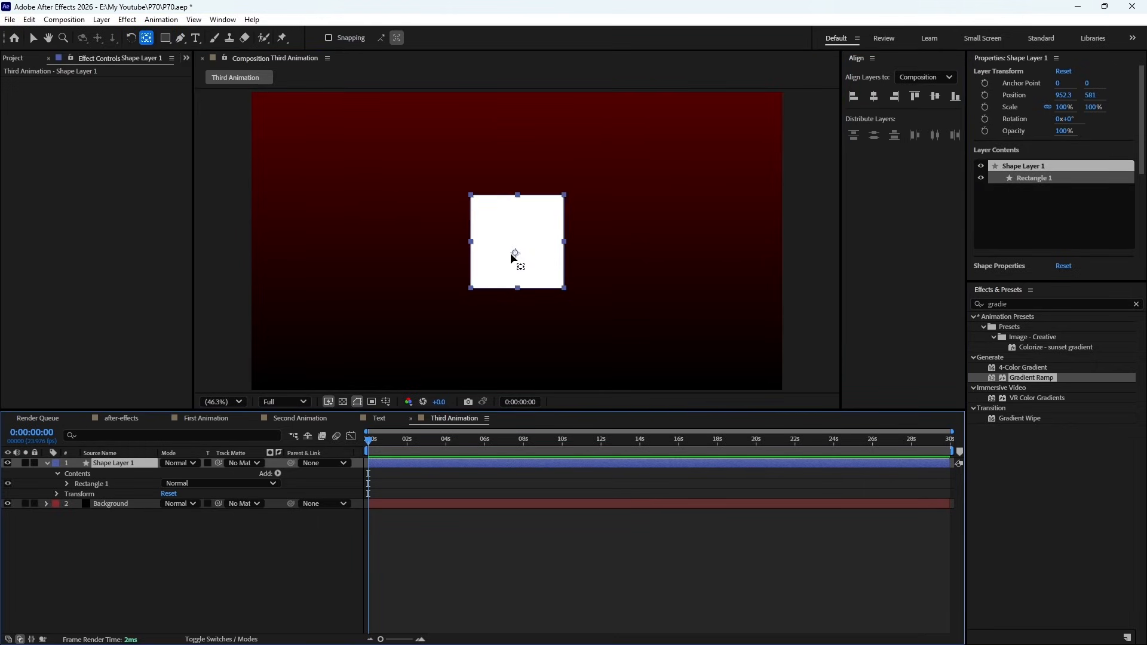
drag(514, 252, 516, 244)
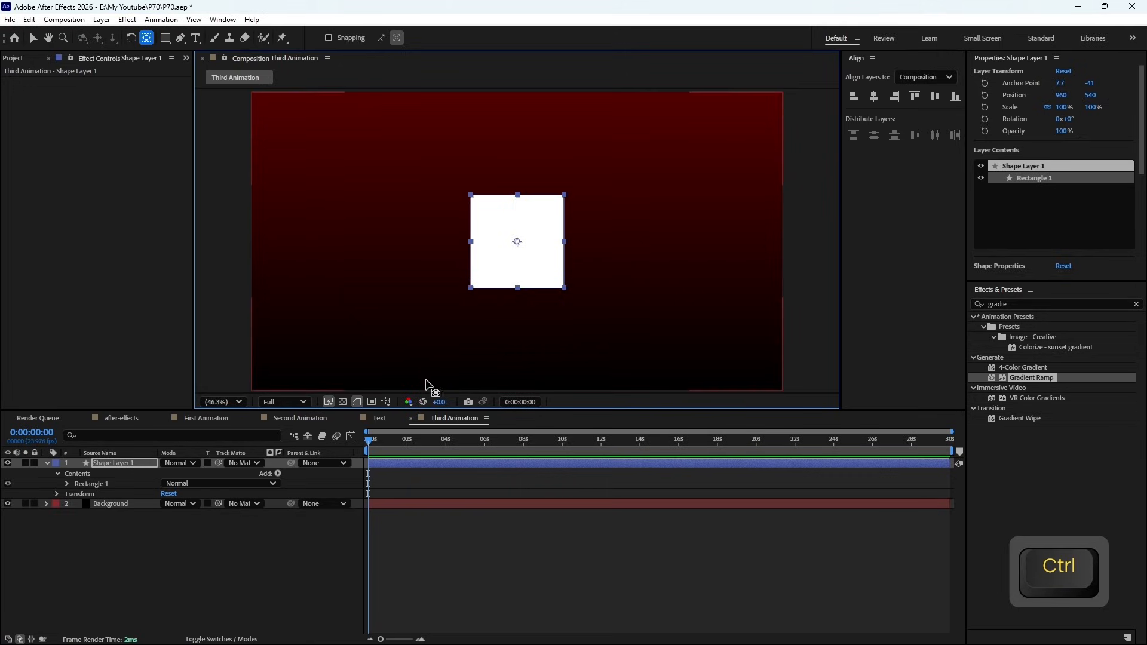
- Check the square's centring against the proportional grid, hide the grid again, and return to the Selection tool
click(386, 401)
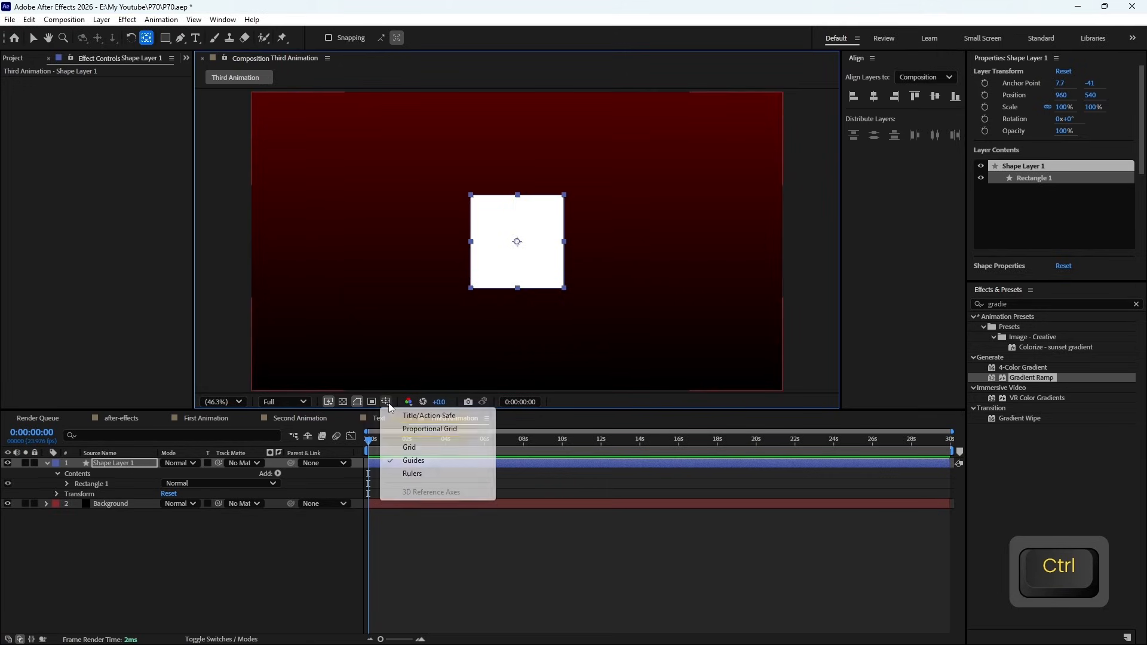
click(400, 429)
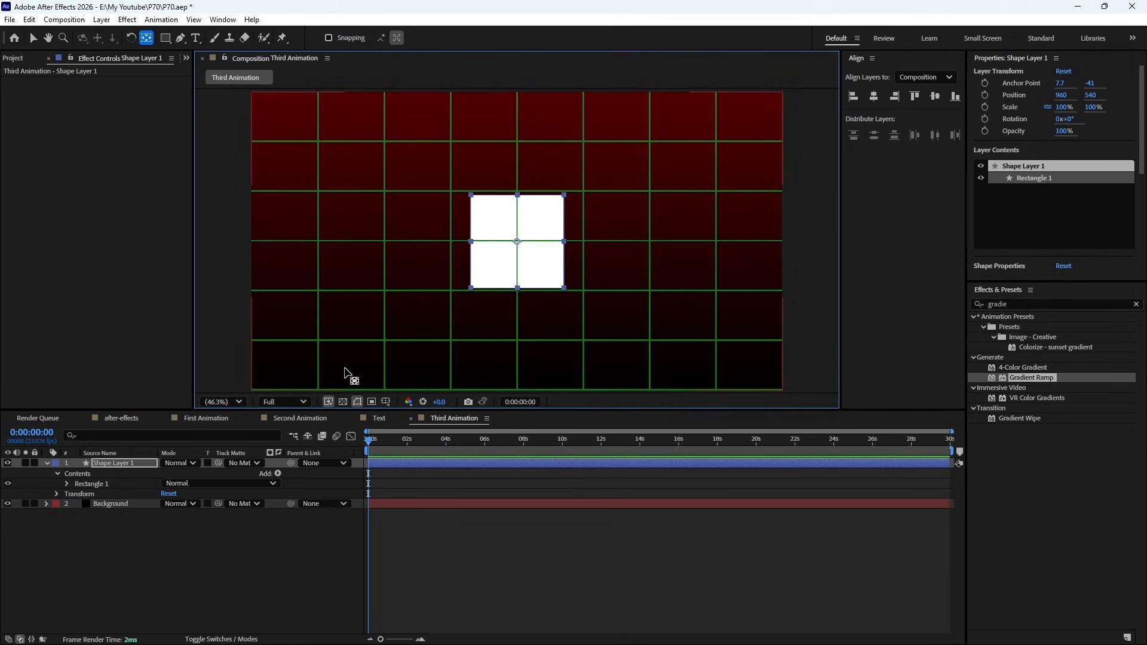
click(386, 402)
click(407, 430)
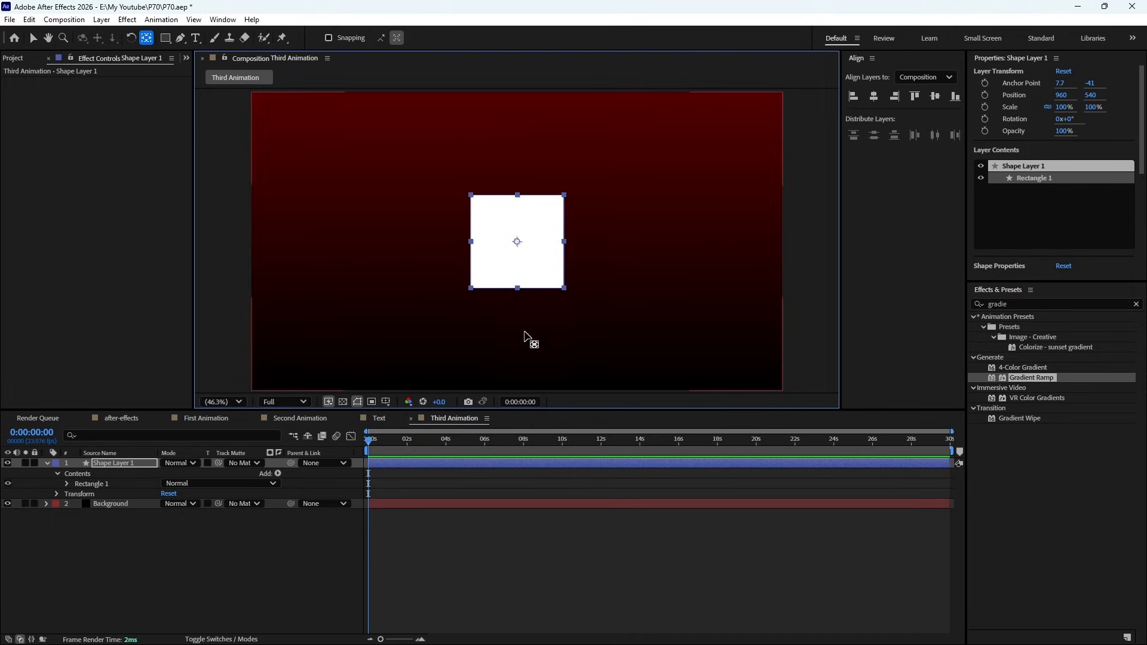
click(36, 35)
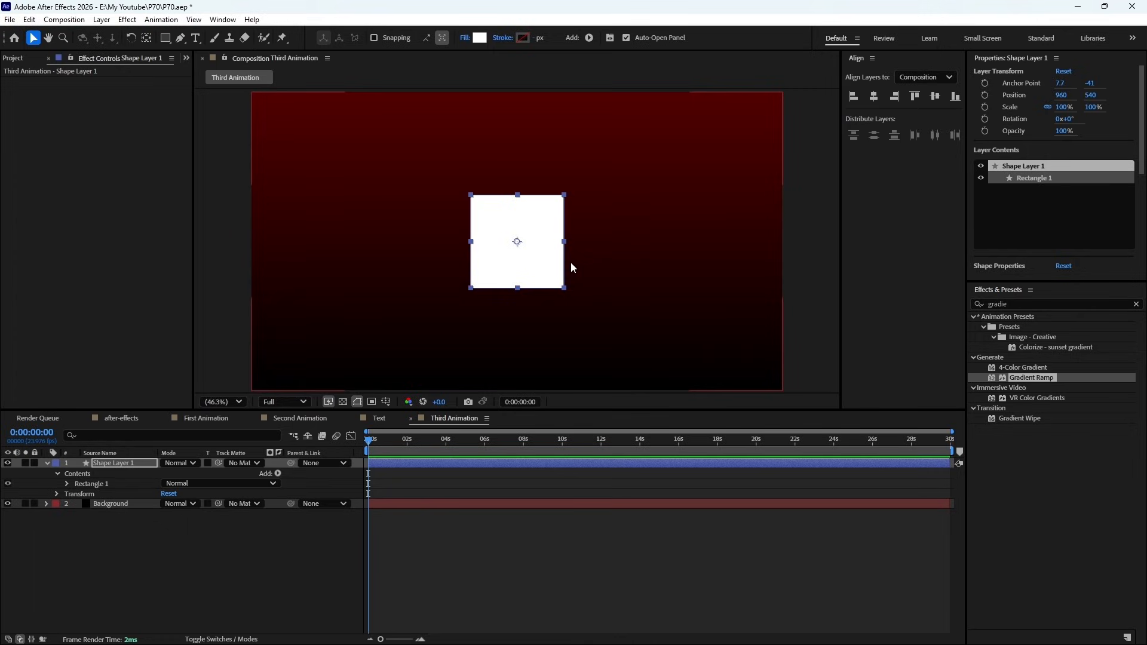
- Try scaling the square's shape layer to 107%, and undo the scale change
click(127, 464)
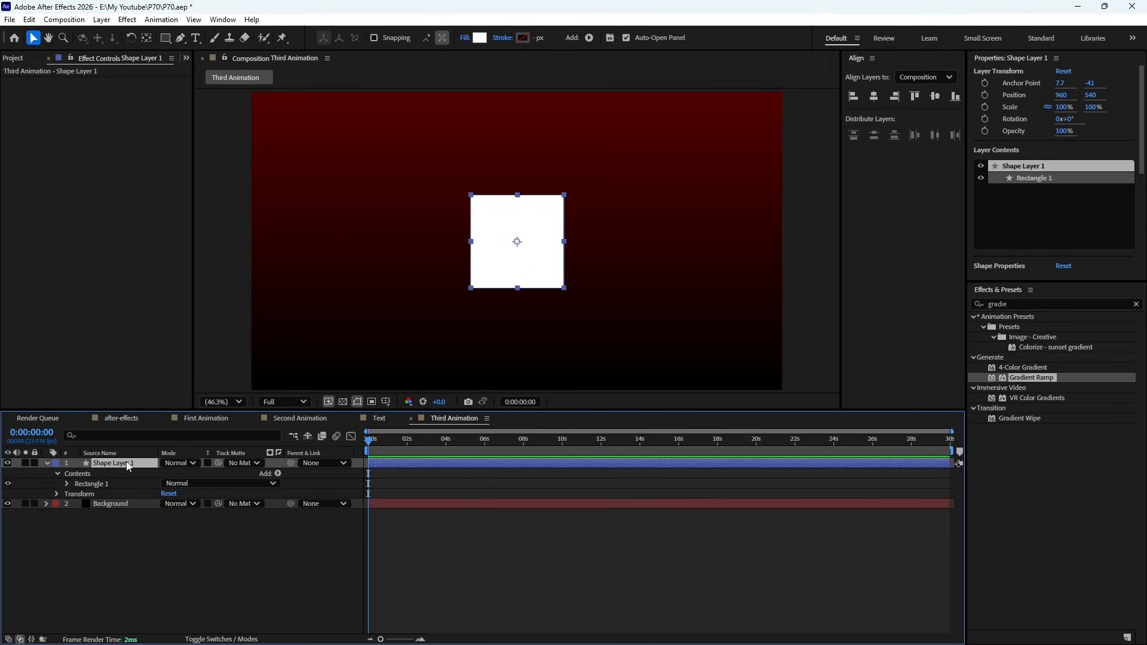
key(r)
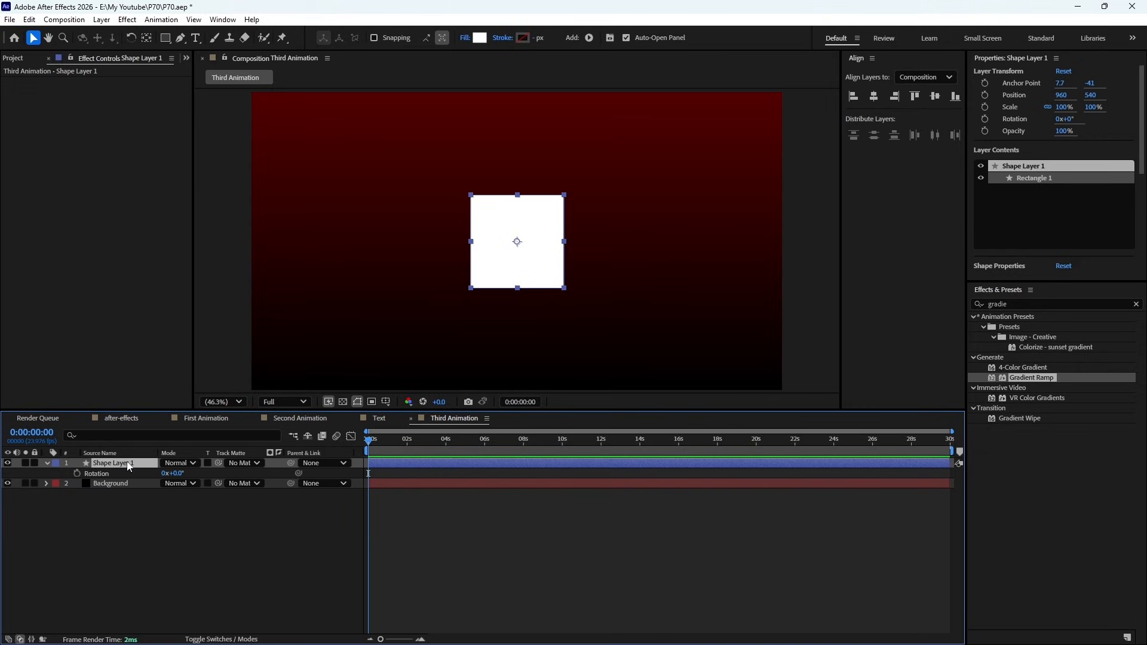
key(s)
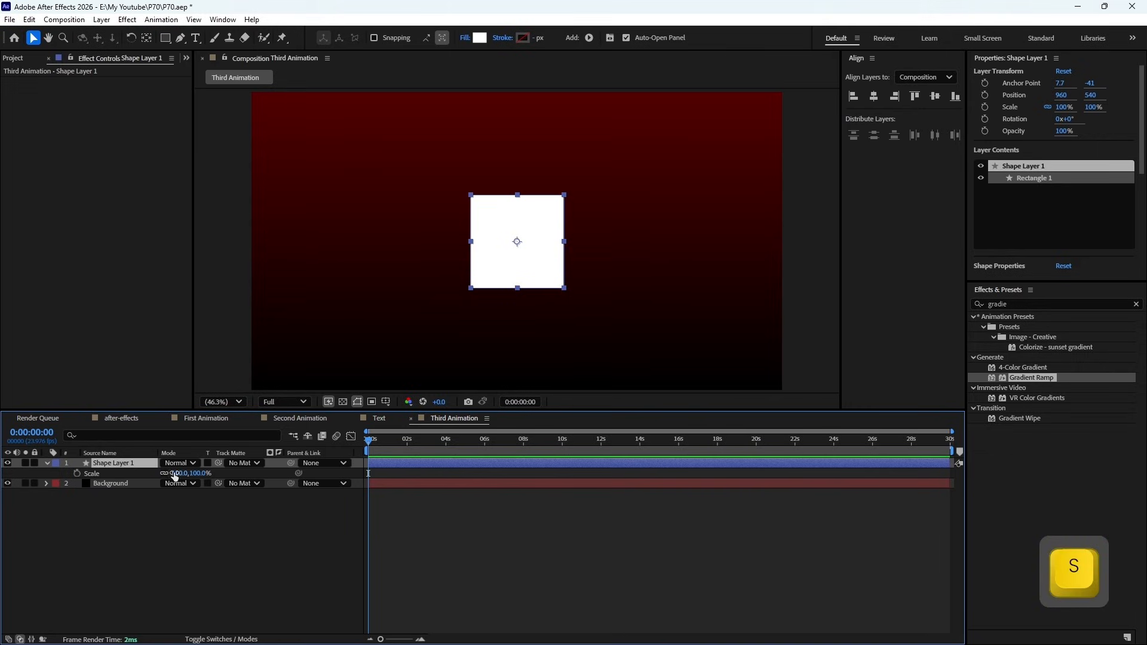
mouse_move(180, 473)
mouse_down()
mouse_move(221, 473)
mouse_move(145, 474)
mouse_move(197, 478)
mouse_up()
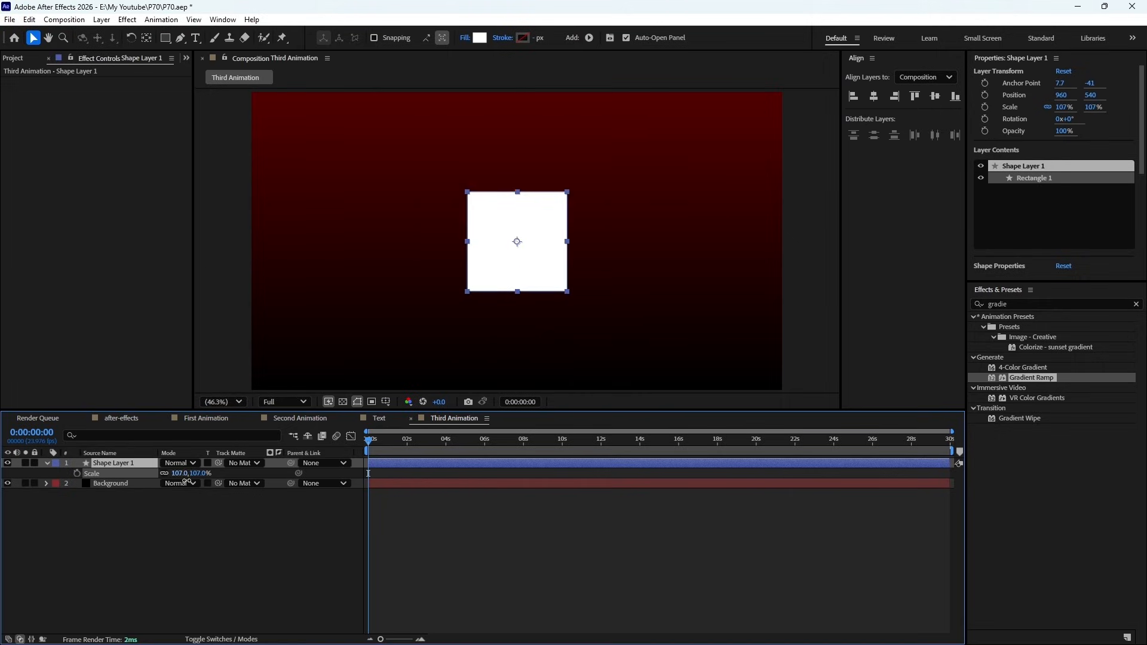
key(ctrl)
key(ctrl+z)
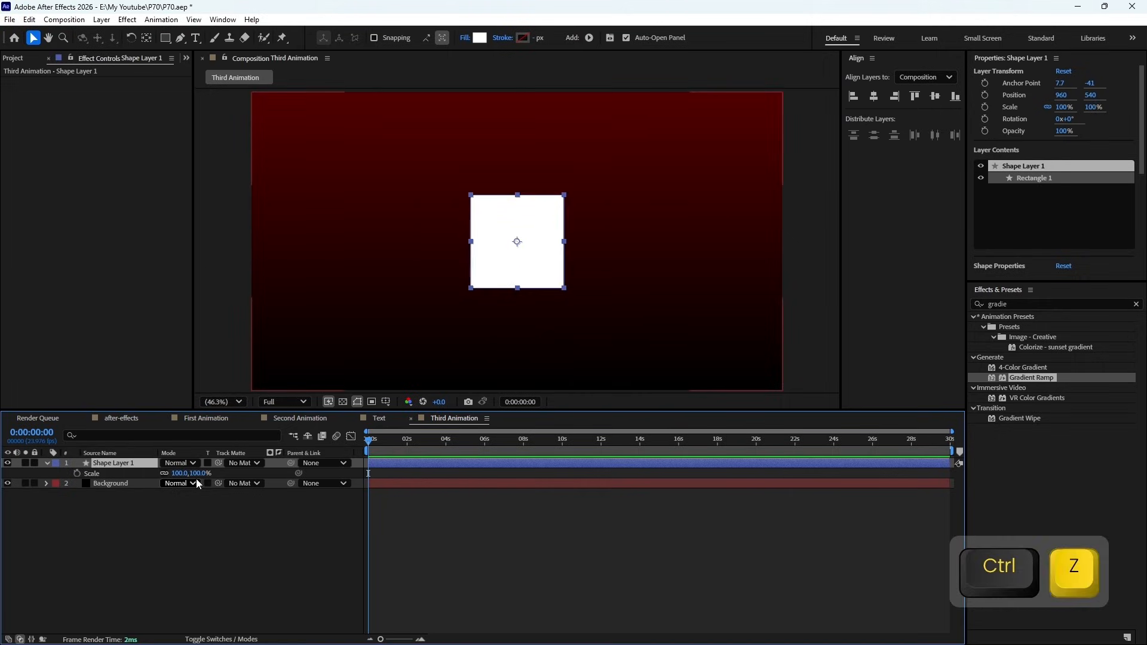
- Try rotating the square about its centre anchor point, and undo the rotation
key(r)
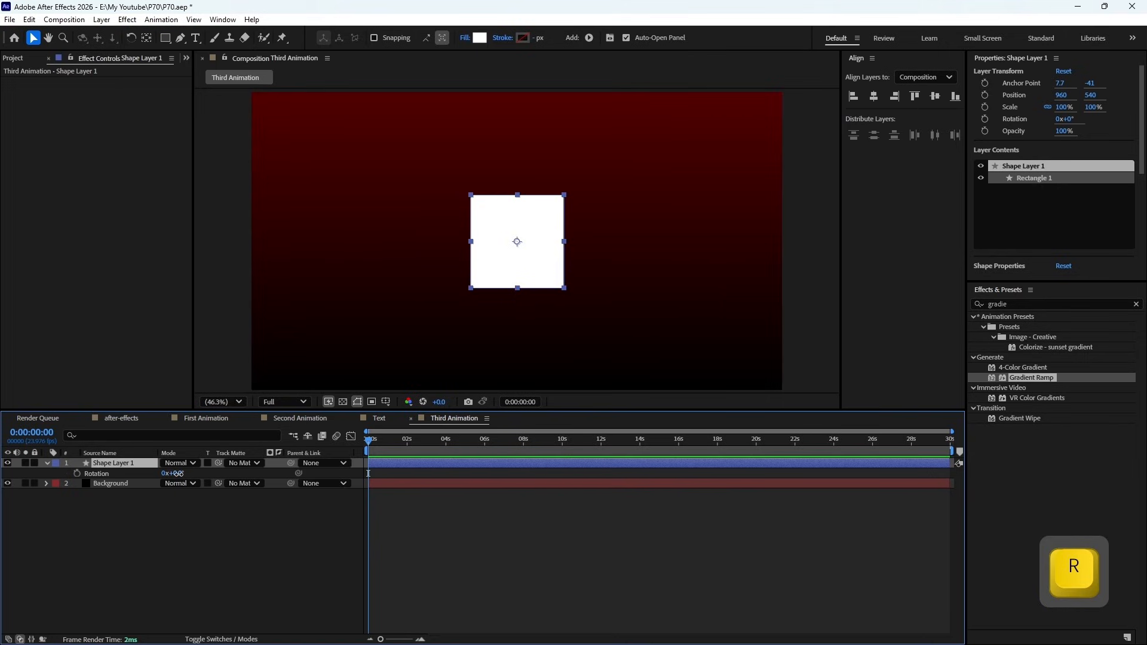
drag(188, 476, 358, 476)
key(ctrl+z)
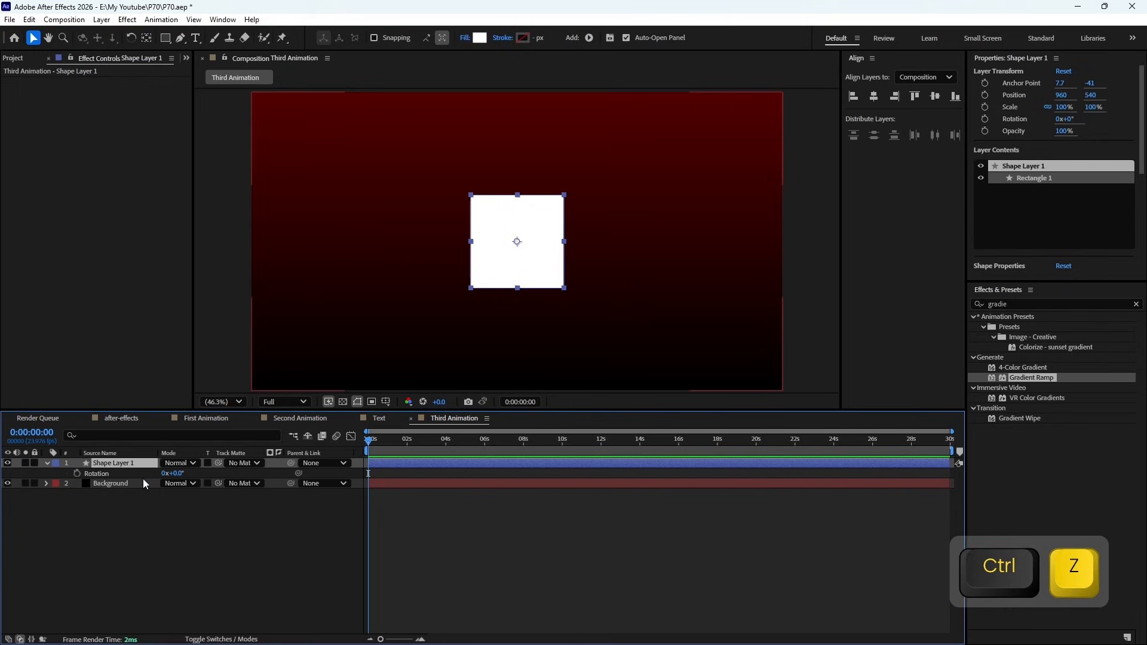
- Add a 0° Rotation keyframe to the square's shape layer, and move that keyframe to the 5-second mark
click(76, 473)
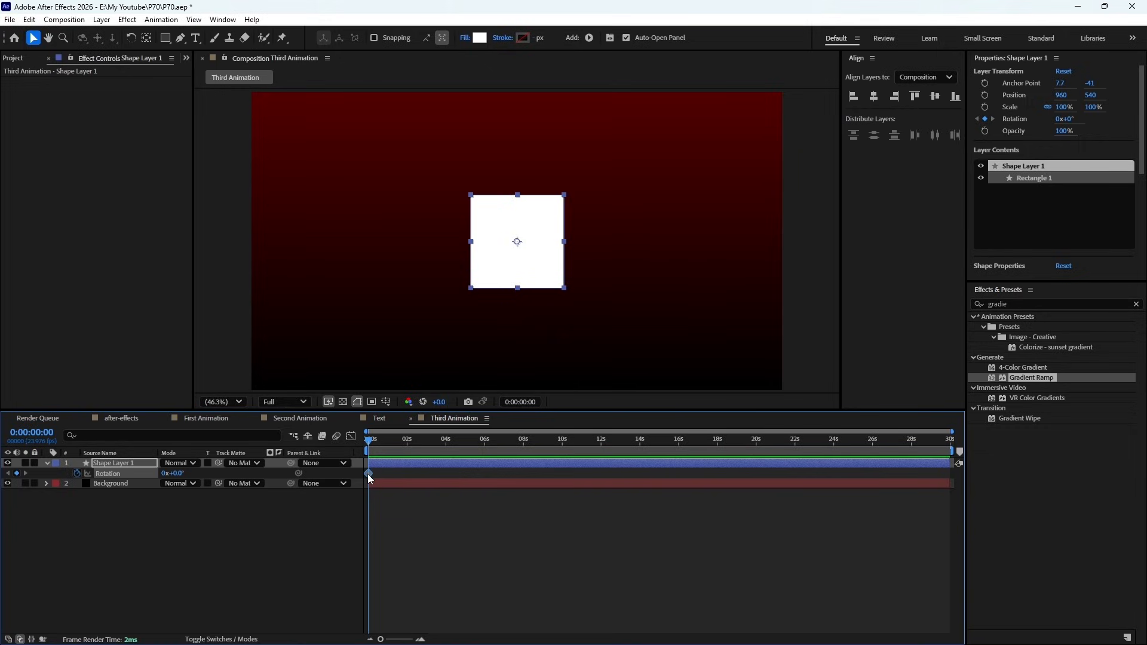
drag(368, 475, 463, 478)
scroll(414, 479, up, 6)
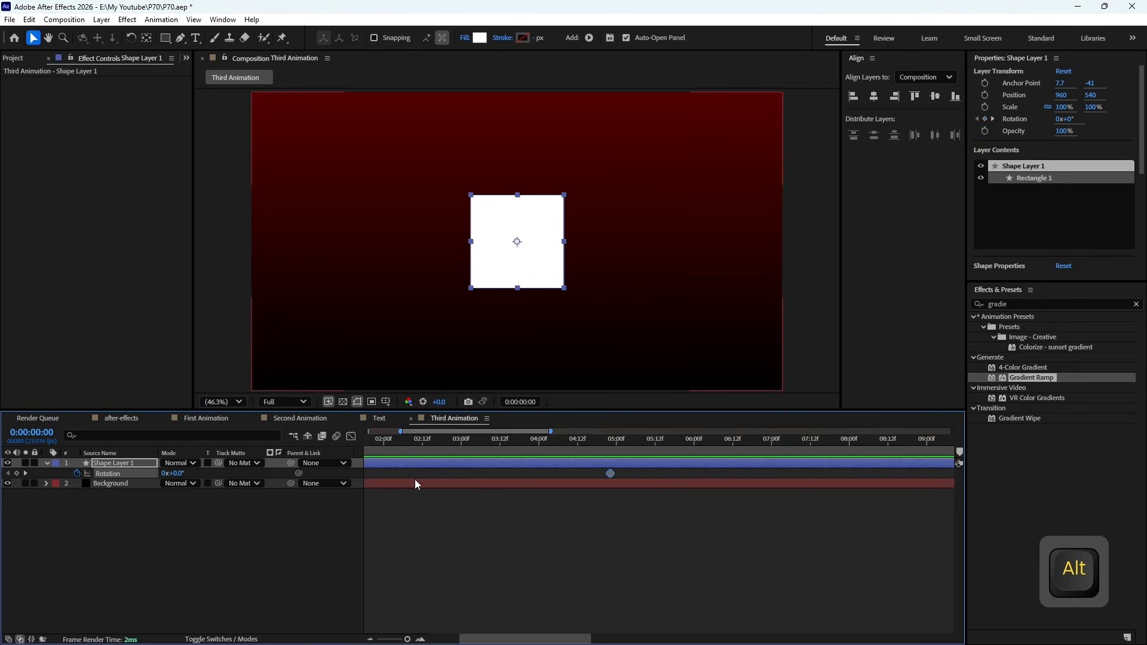
drag(612, 473, 618, 476)
drag(402, 432, 366, 432)
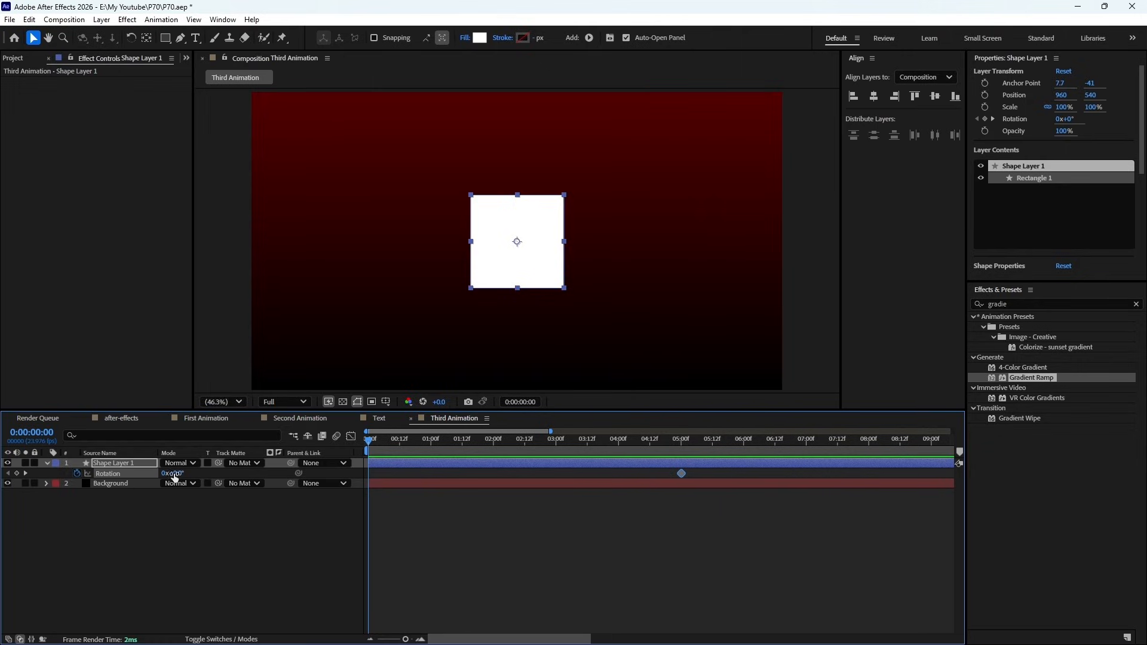
- Set the square's Rotation to -300° at the first frame and preview the spin
drag(173, 473, 2, 473)
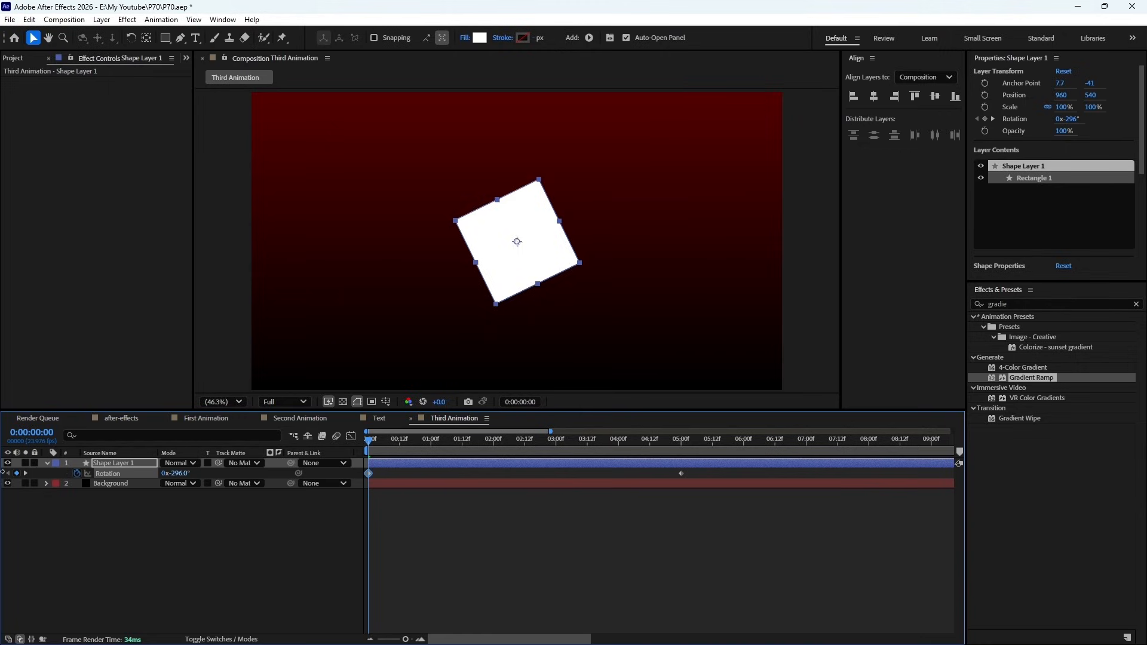
click(175, 473)
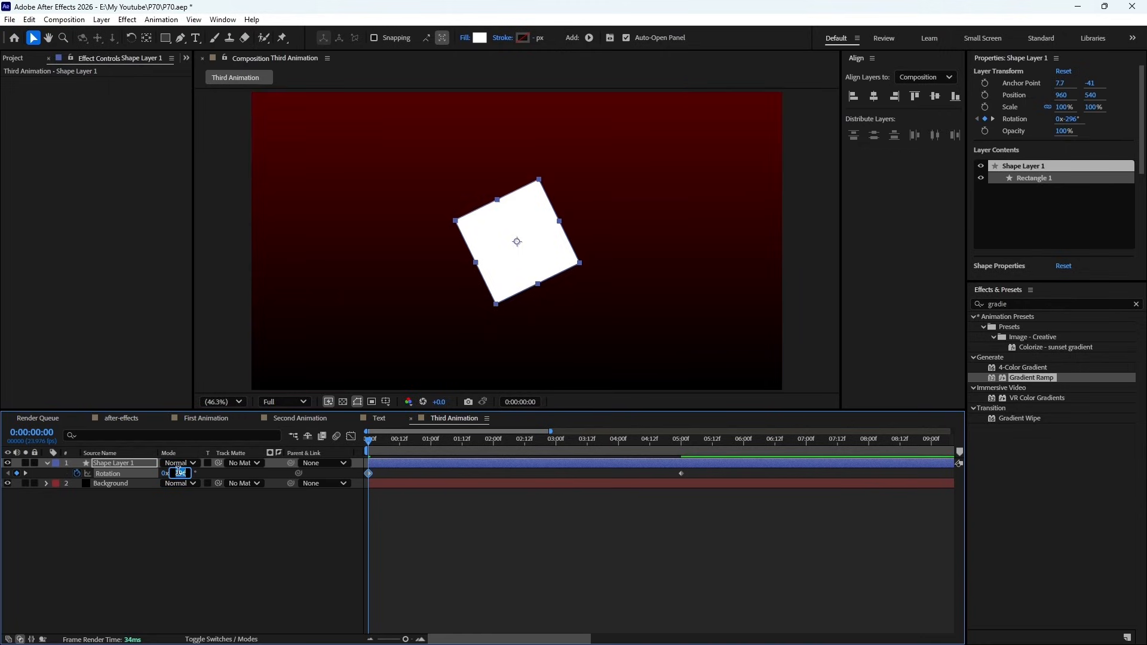
text(-300)
key(Return)
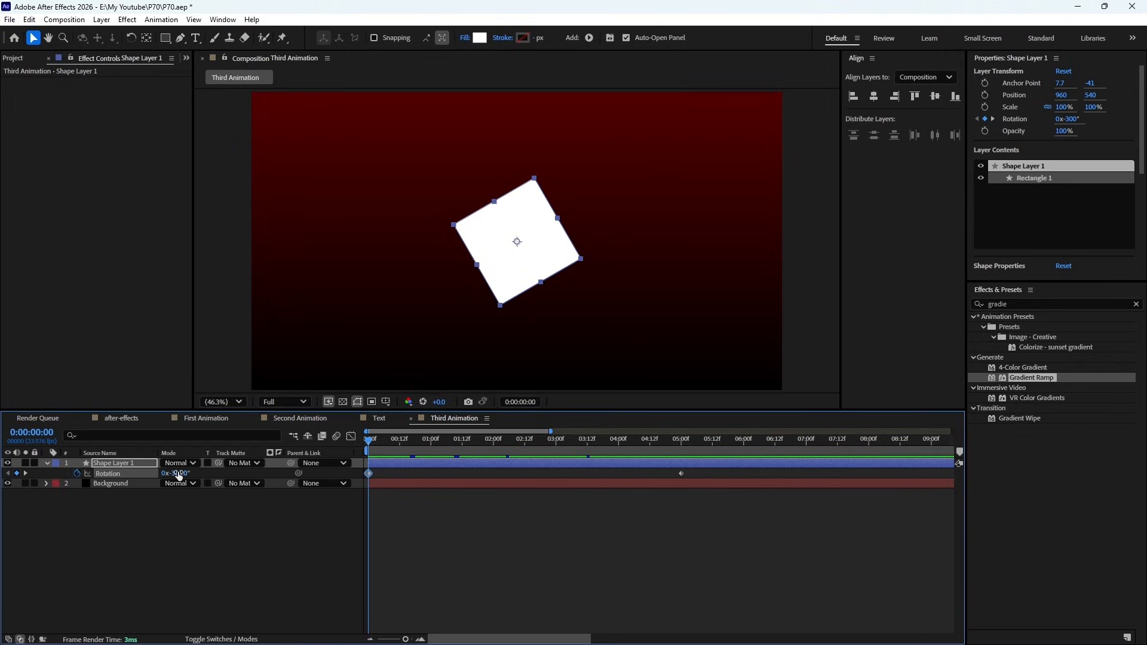
key(KP_0)
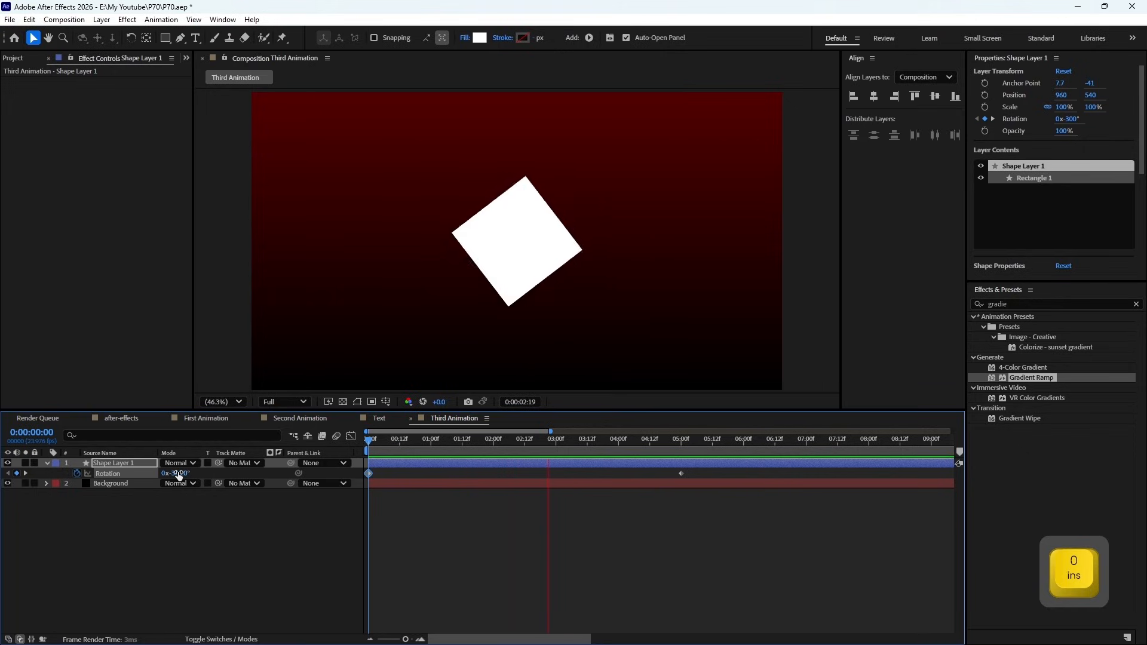
key(space)
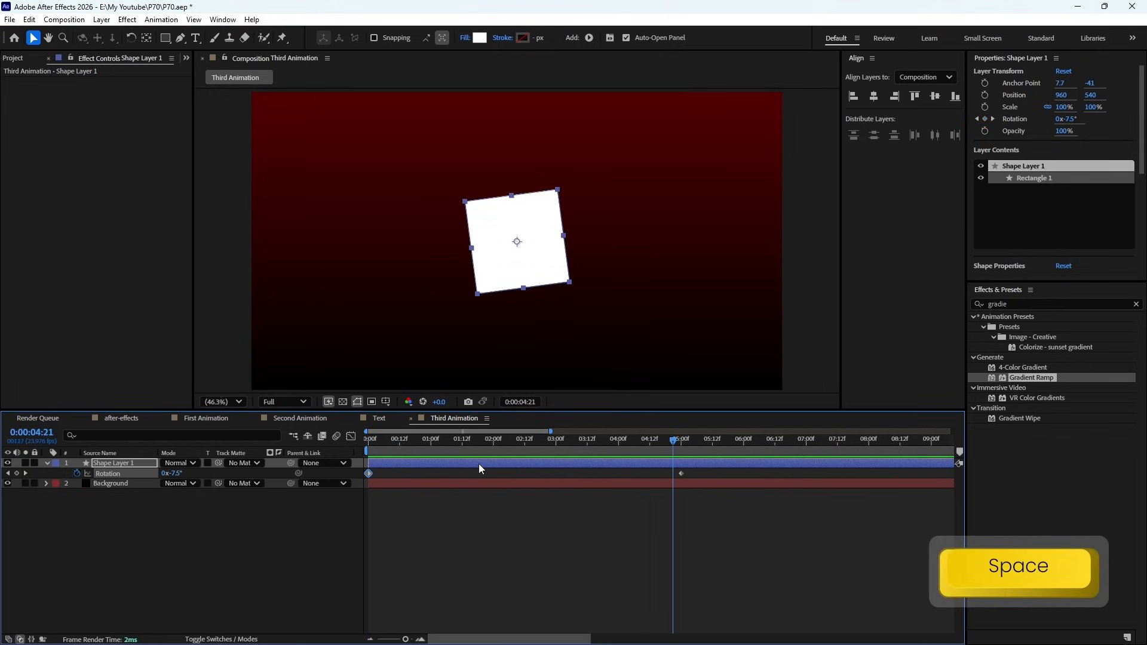
- Apply Easy Ease to both Rotation keyframes of the square's shape layer
drag(475, 441, 436, 442)
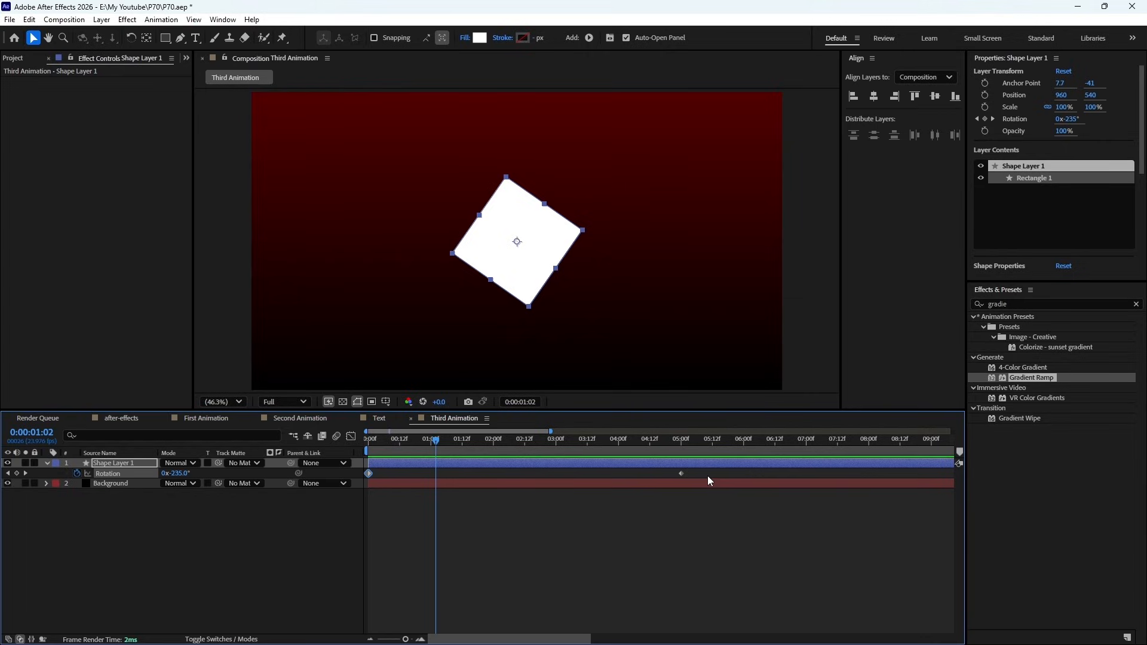
click(675, 523)
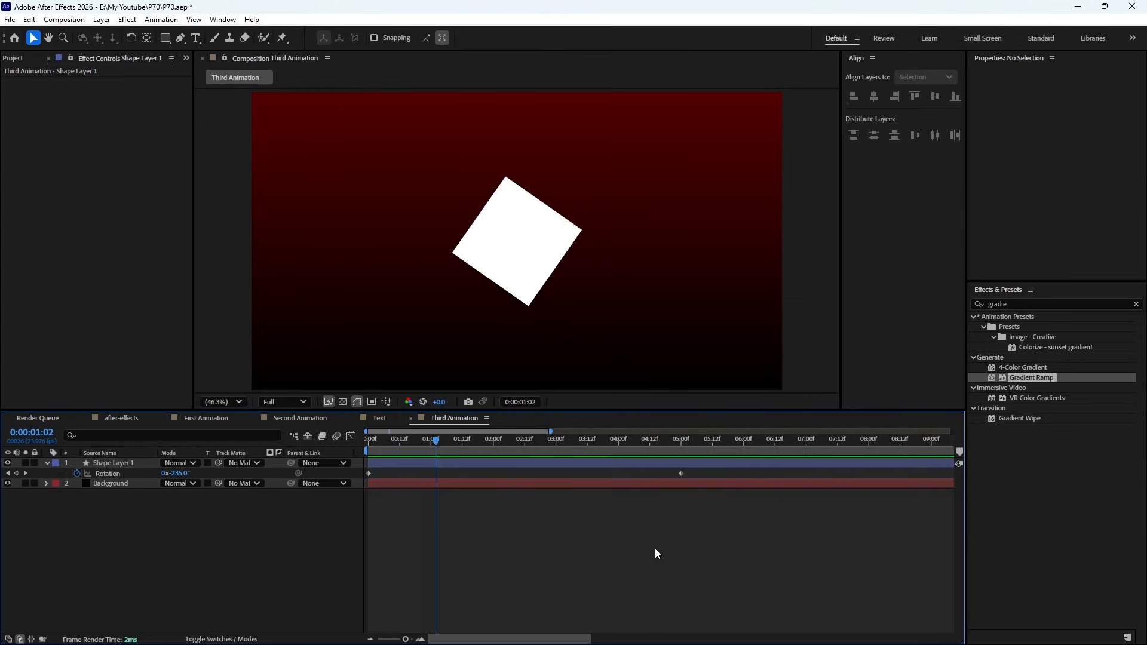
drag(707, 474, 357, 478)
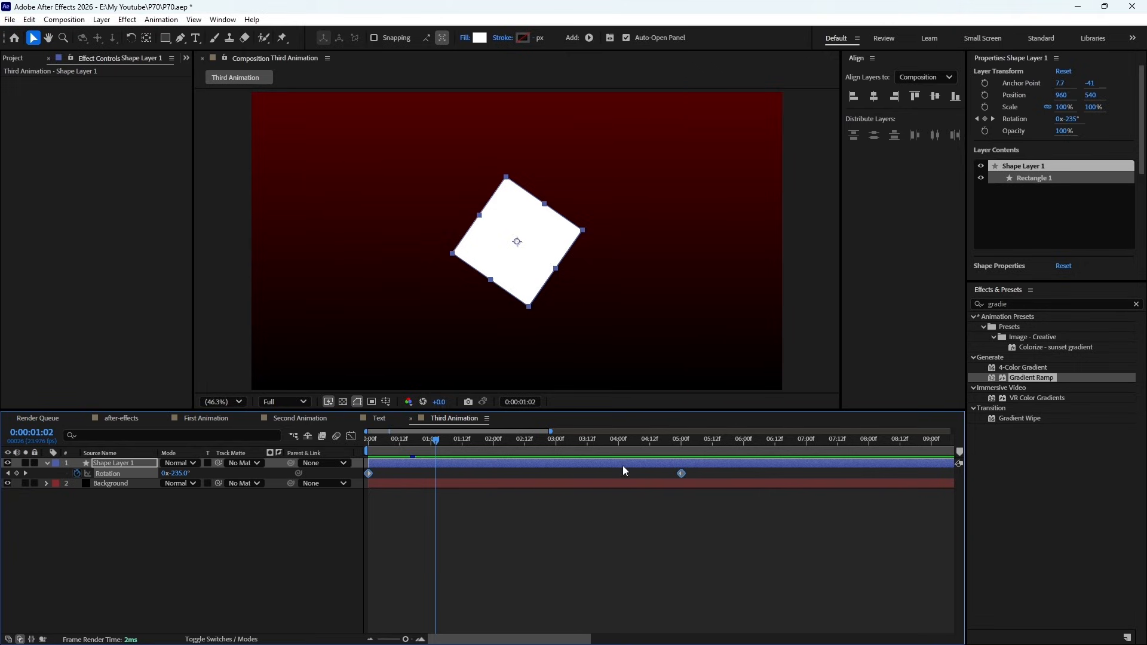
double_click(681, 474)
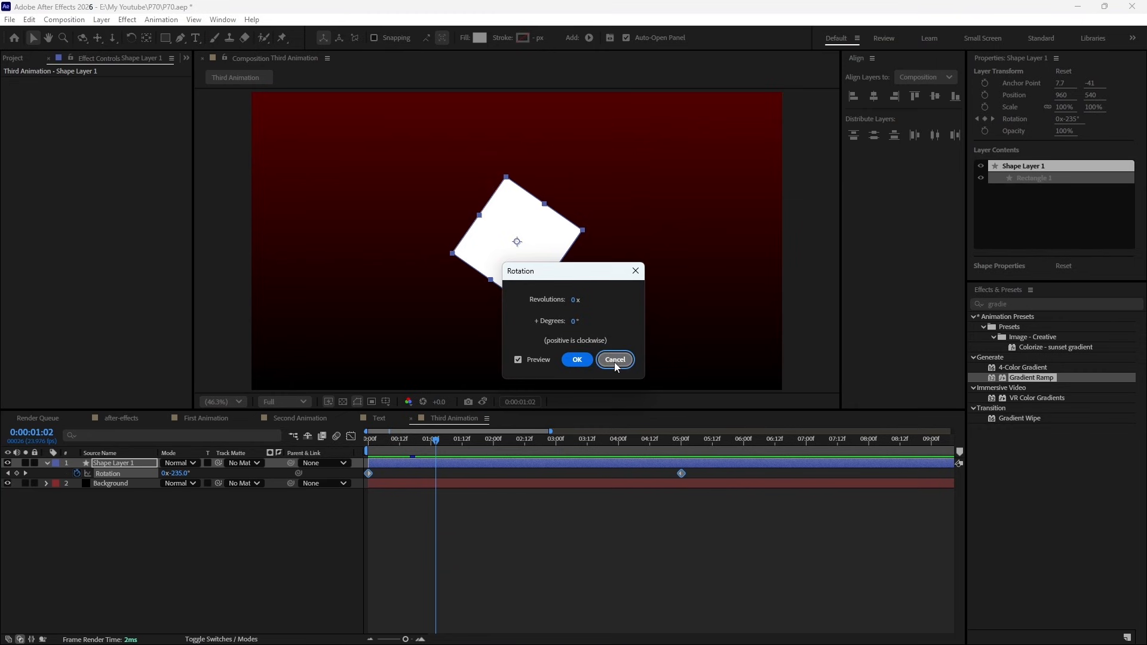
click(614, 362)
right_click(680, 473)
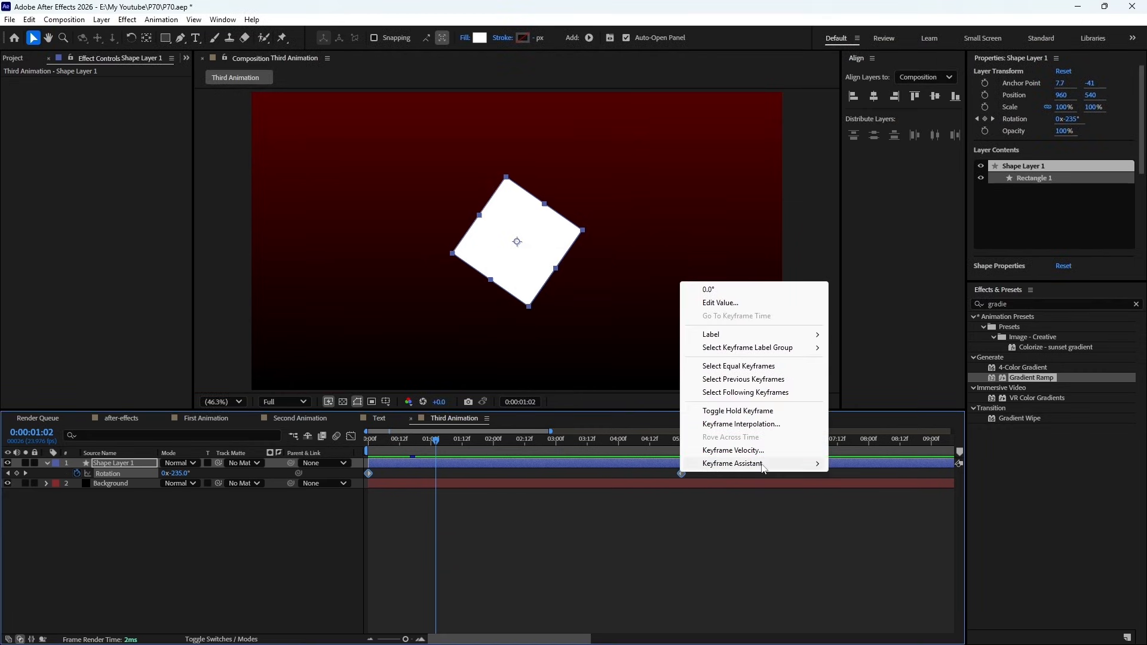
mouse_move(741, 464)
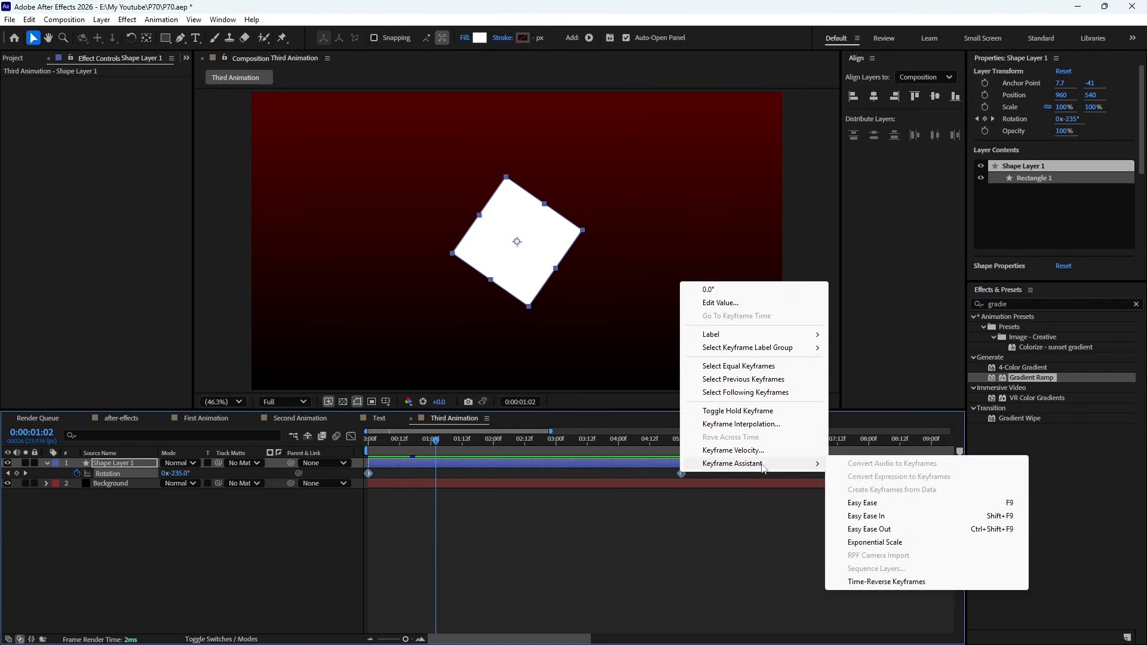
click(886, 506)
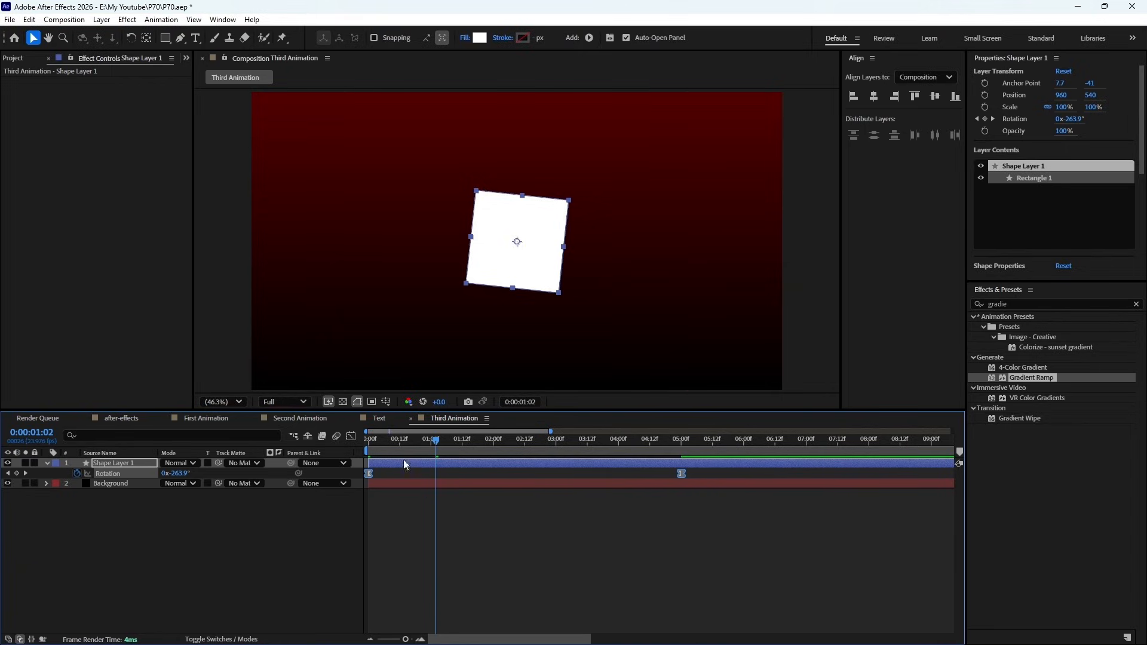
- Preview the eased rotation of the square twice, starting from the first frame
drag(410, 440, 368, 440)
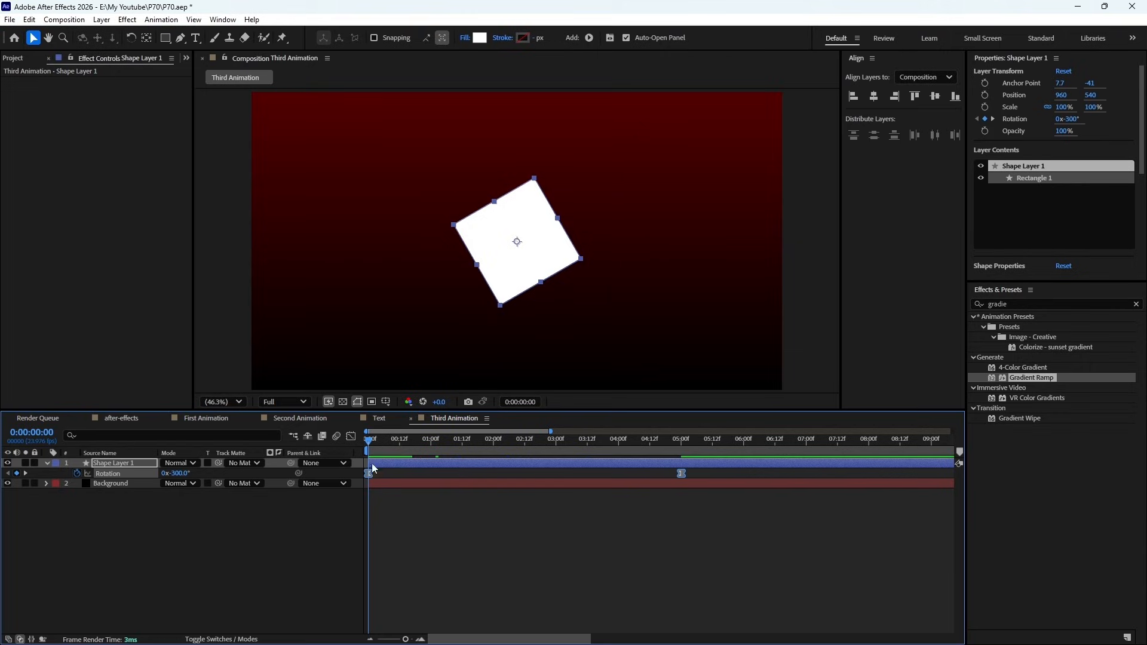
key(KP_0)
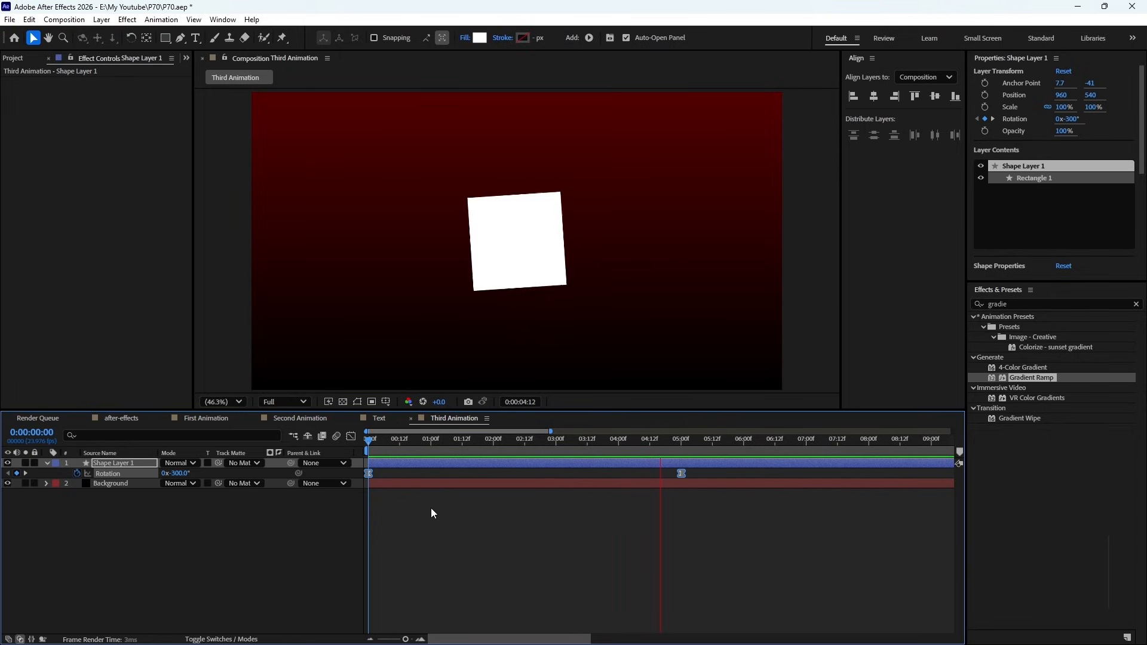
key(space)
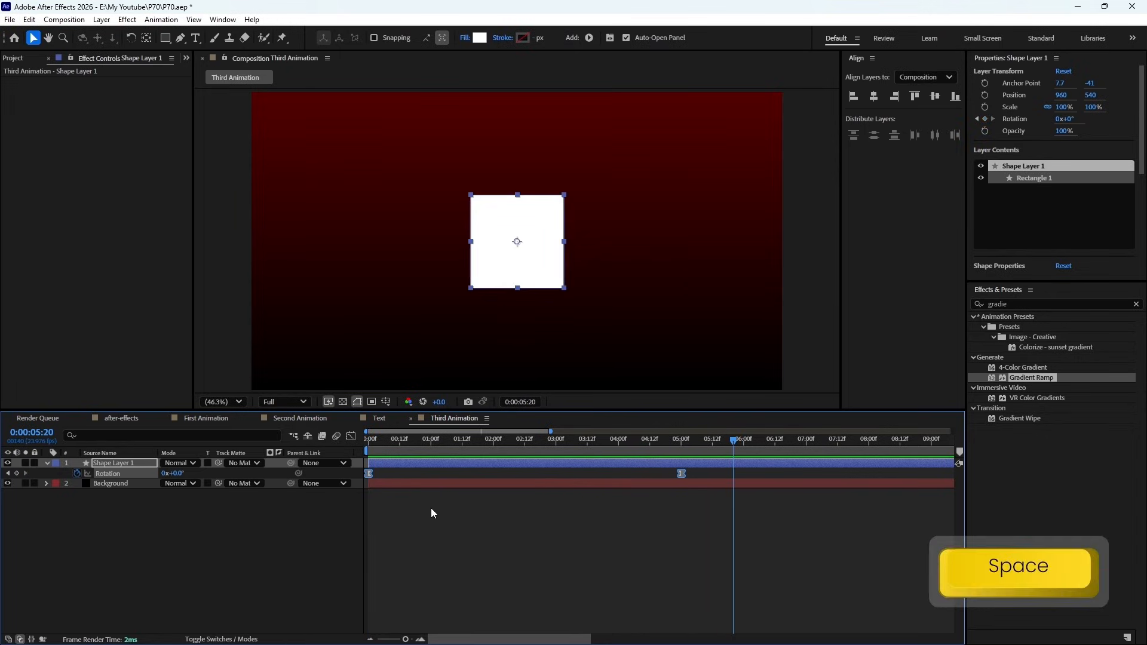
key(KP_0)
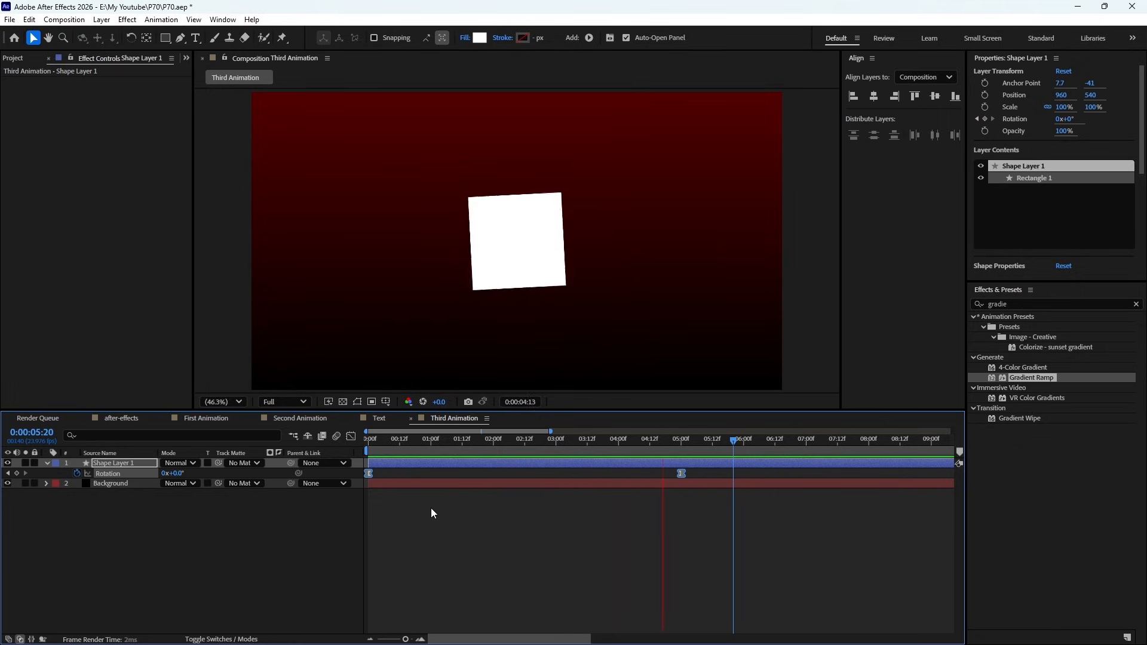
key(space)
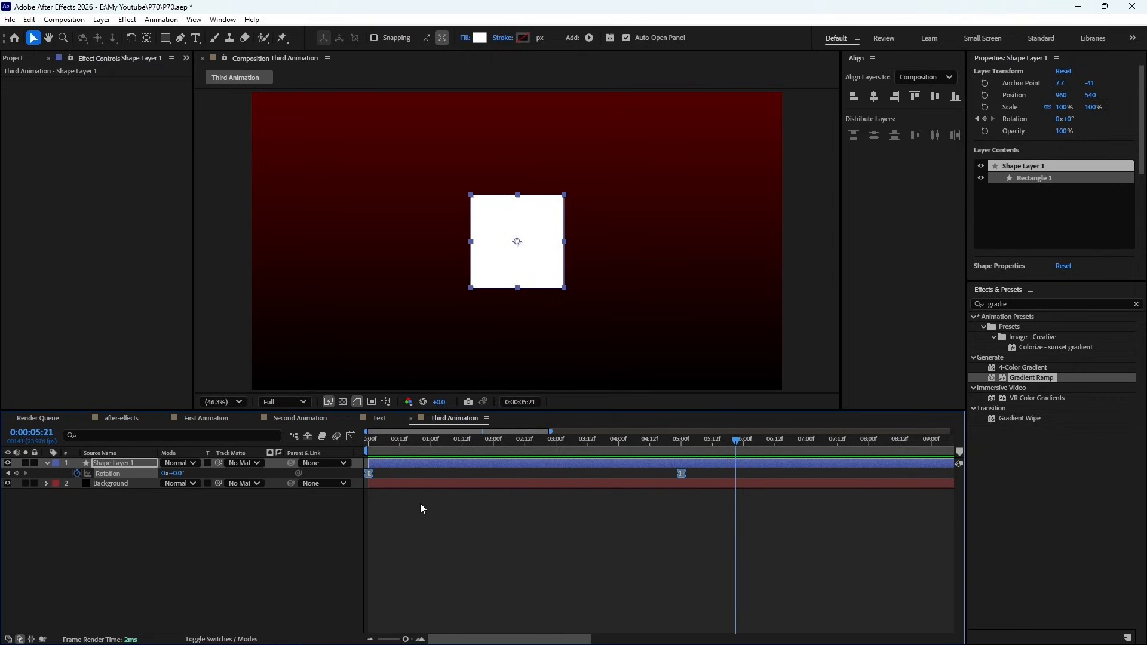
- Show the square's Rotation speed graph in the Graph Editor from the first frame, select both keyframes, and preview the motion
click(417, 503)
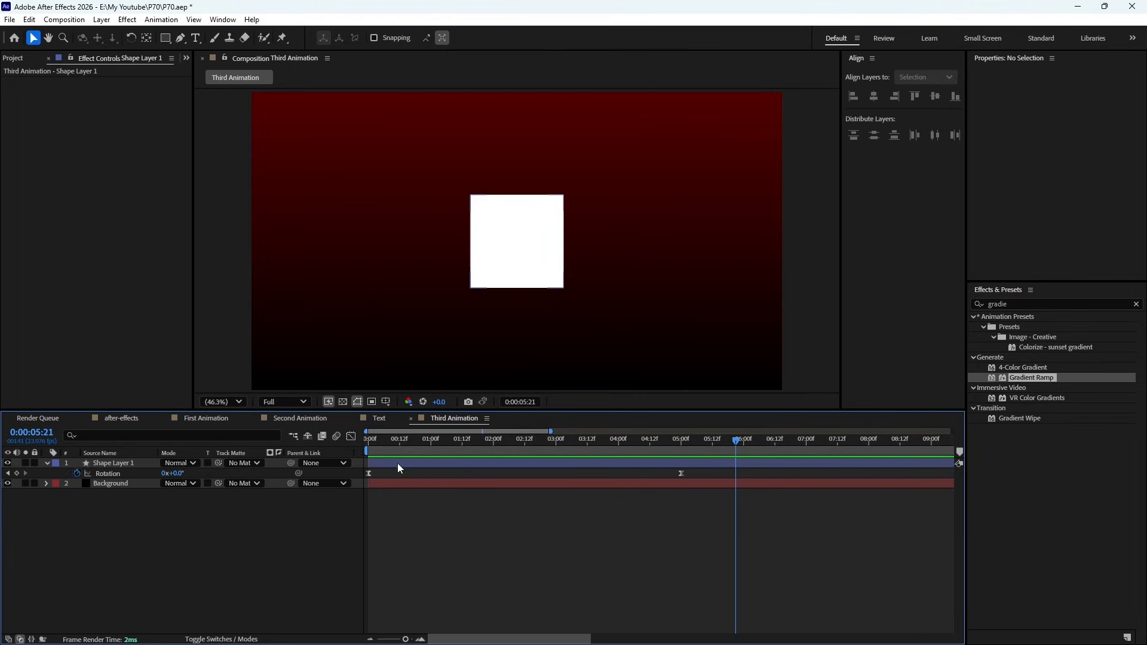
drag(379, 440, 350, 446)
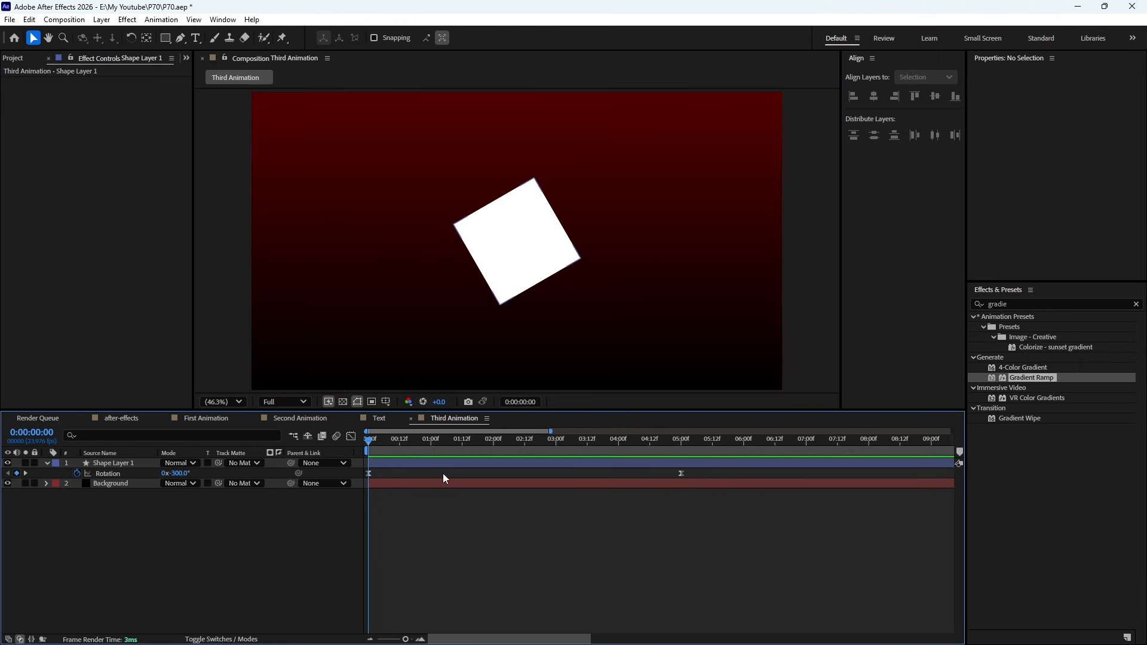
click(370, 474)
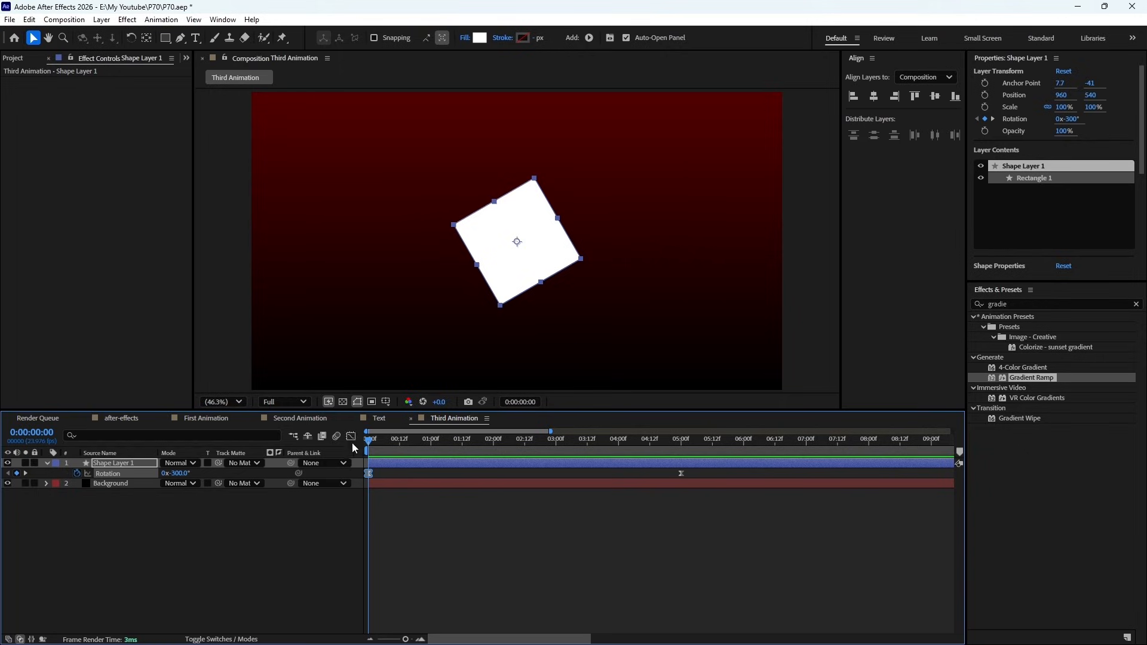
click(351, 437)
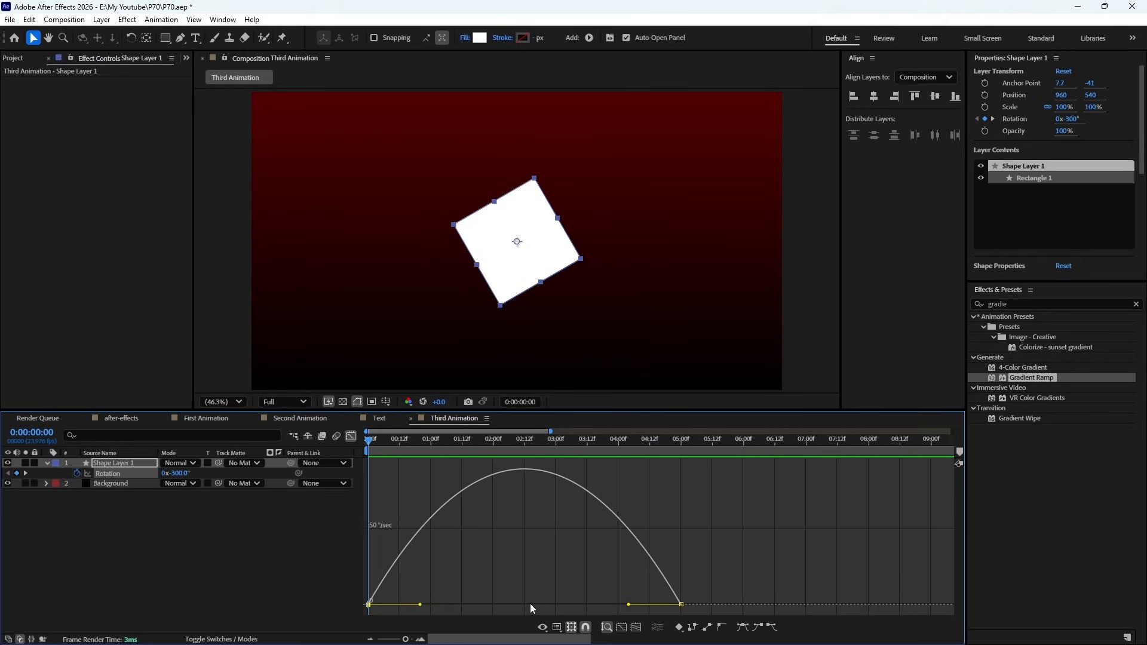
click(557, 628)
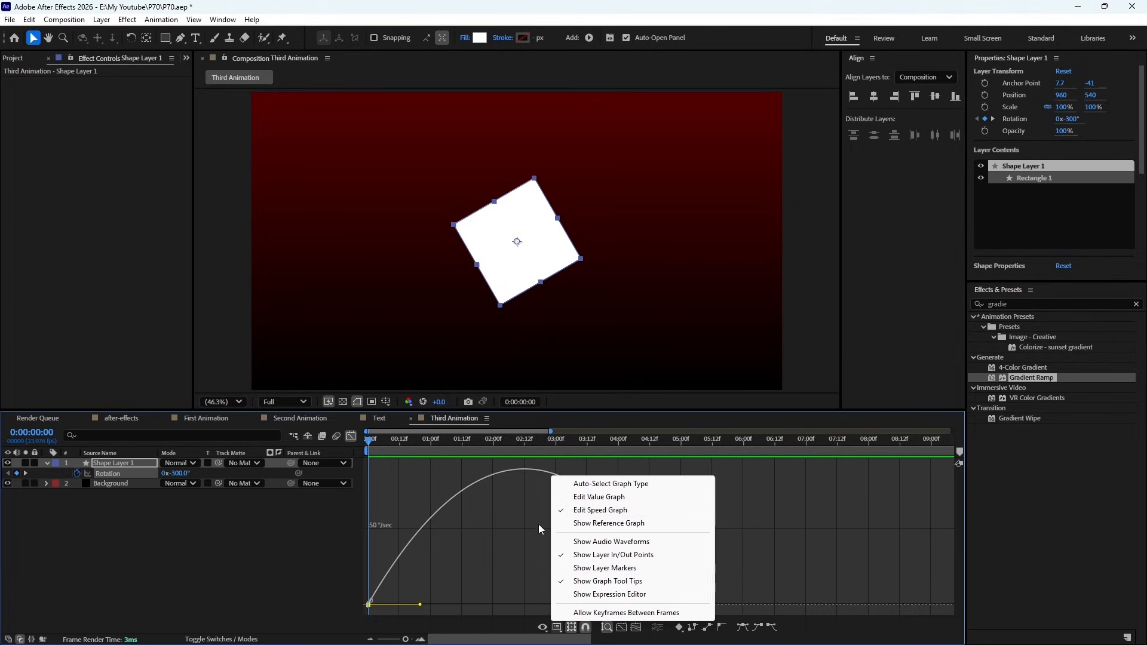
click(500, 546)
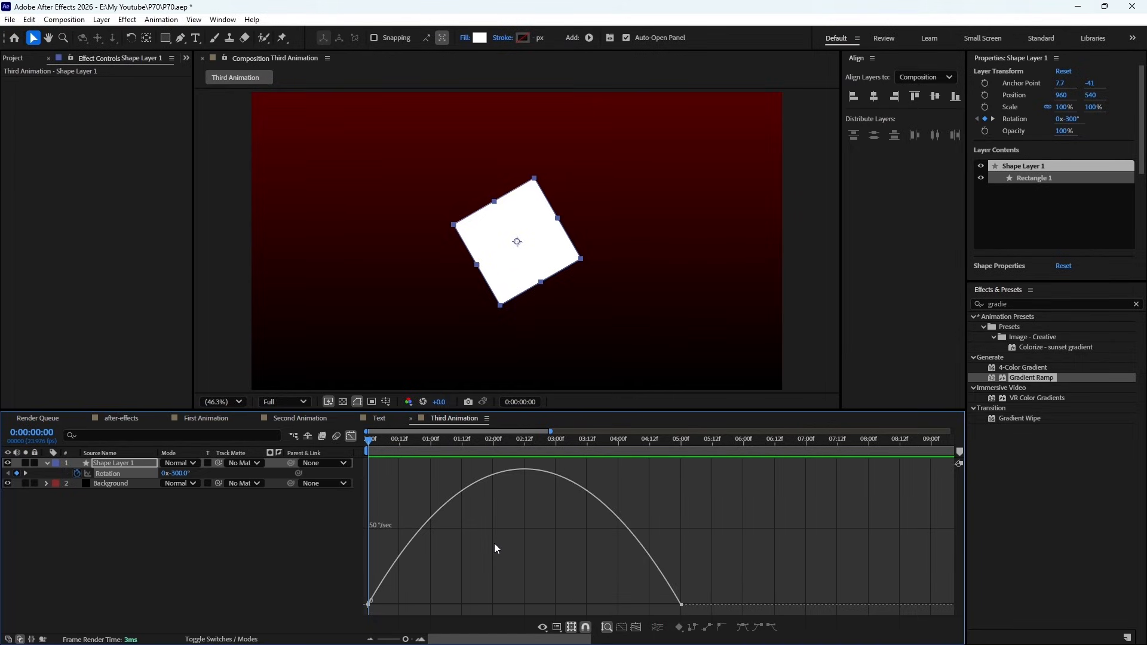
click(370, 601)
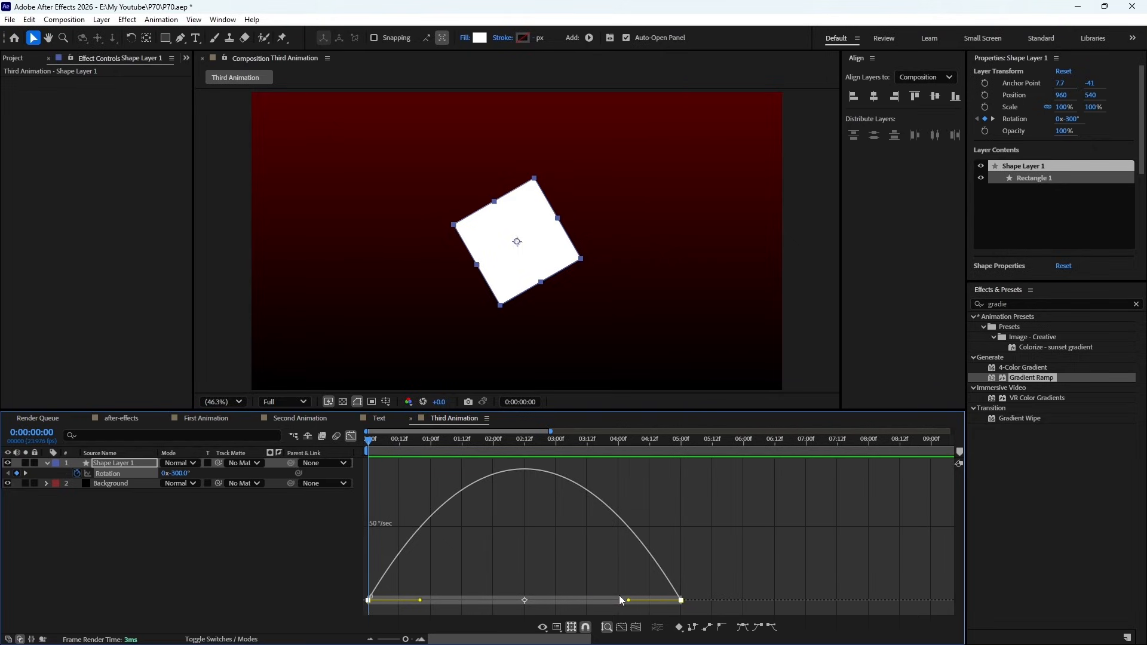
key(KP_0)
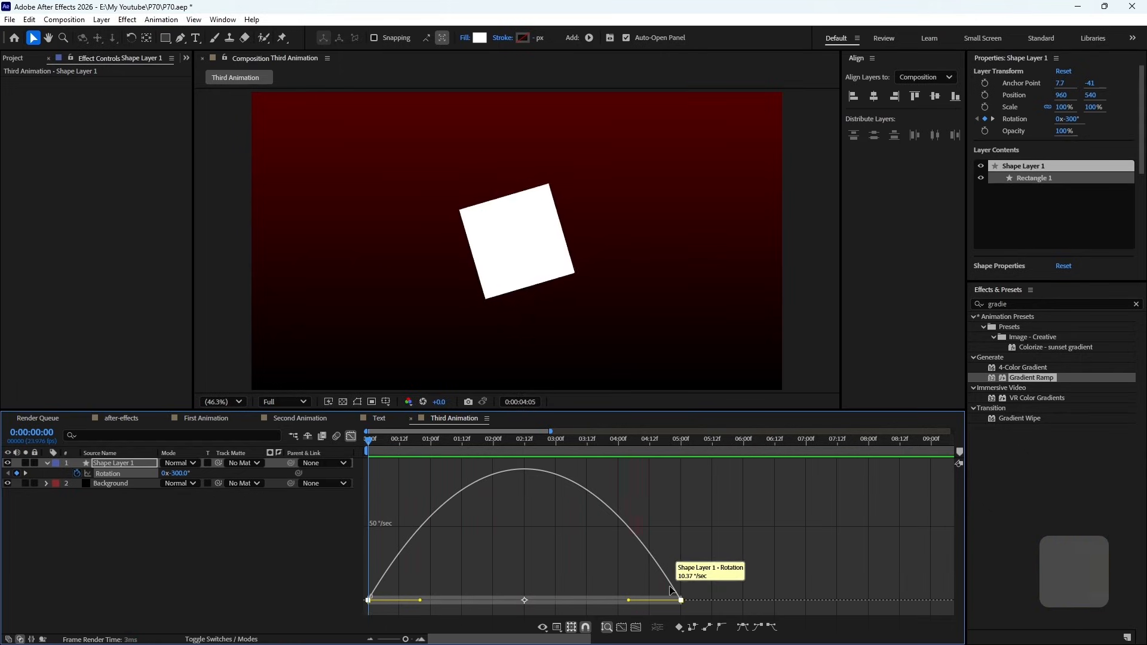
key(space)
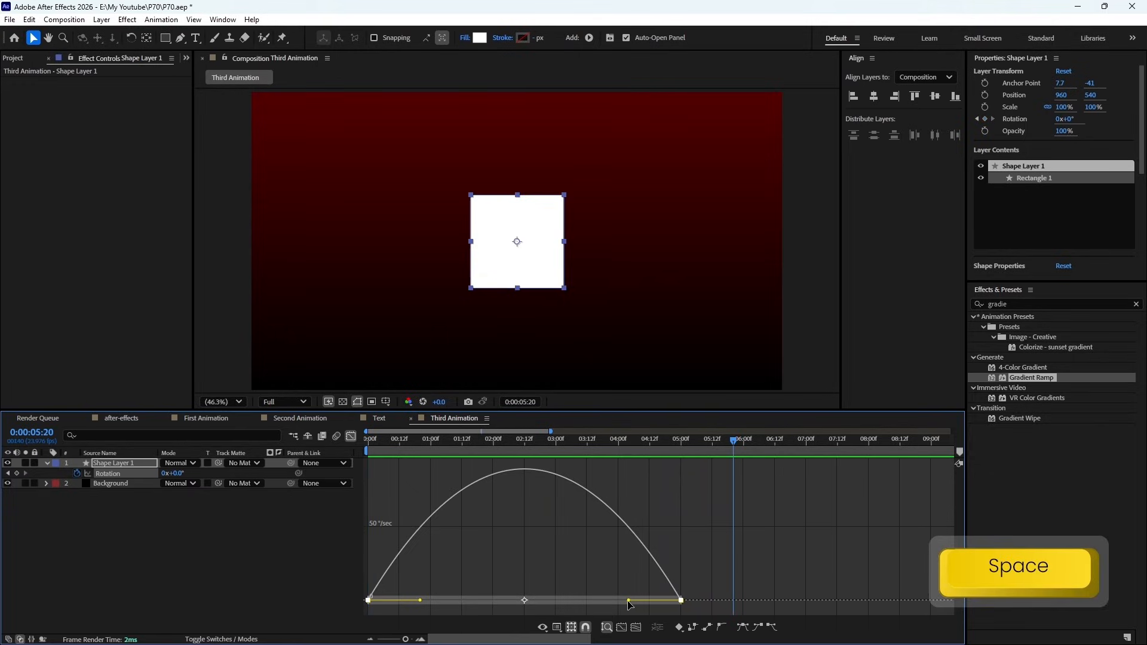
- Extend the end keyframe's speed handle back to just before the 3-second mark, and preview the rotation
drag(629, 600, 545, 597)
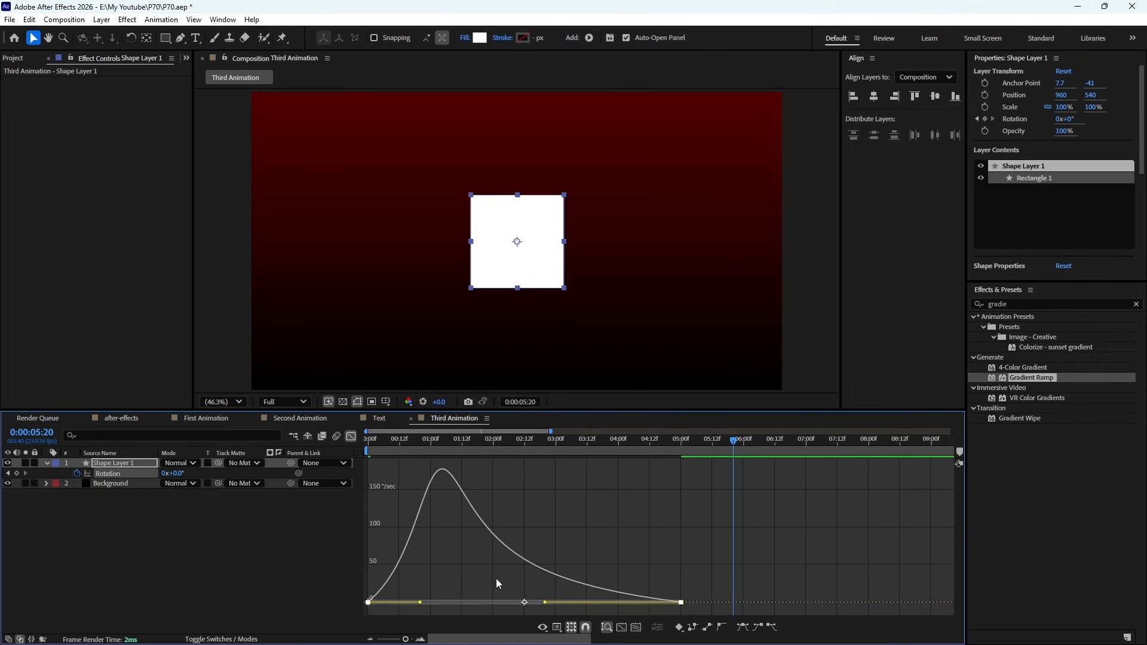
key(KP_0)
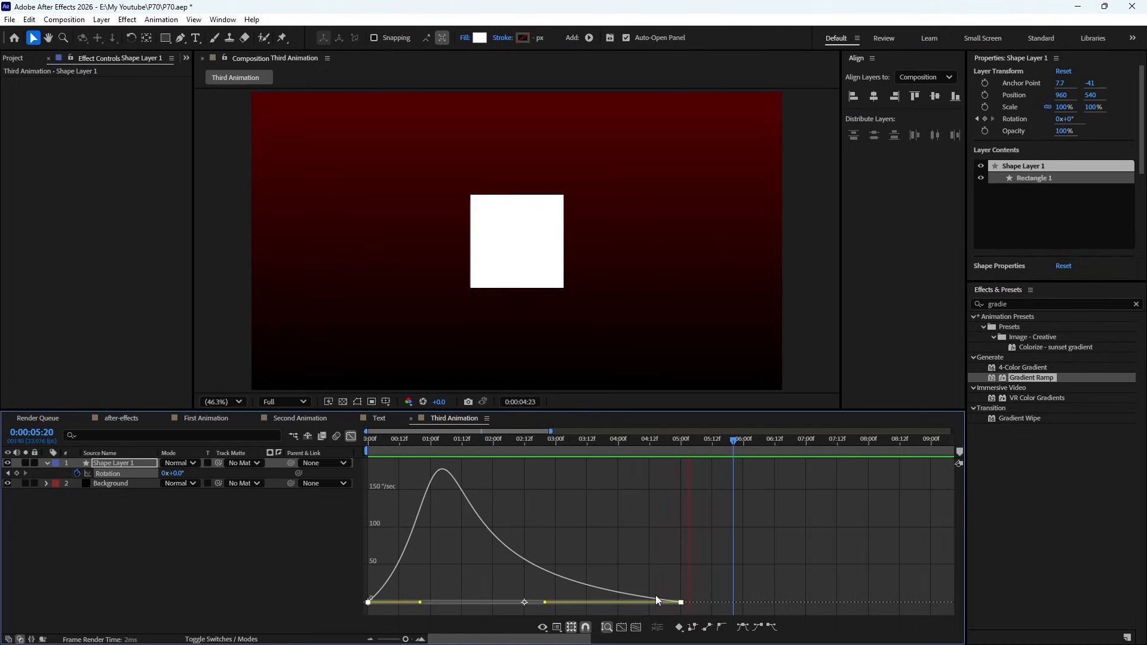
key(space)
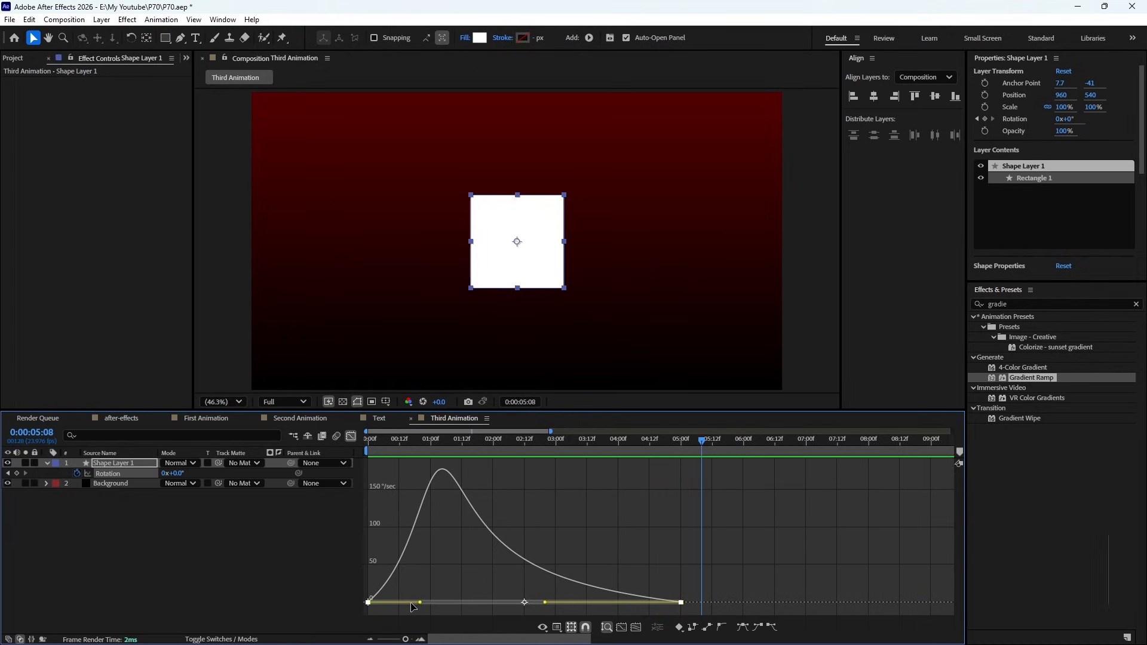
- Extend the start keyframe's speed handle forward to about 1.5 seconds, preview the rotation, and close the Graph Editor
drag(420, 602, 461, 602)
key(KP_0)
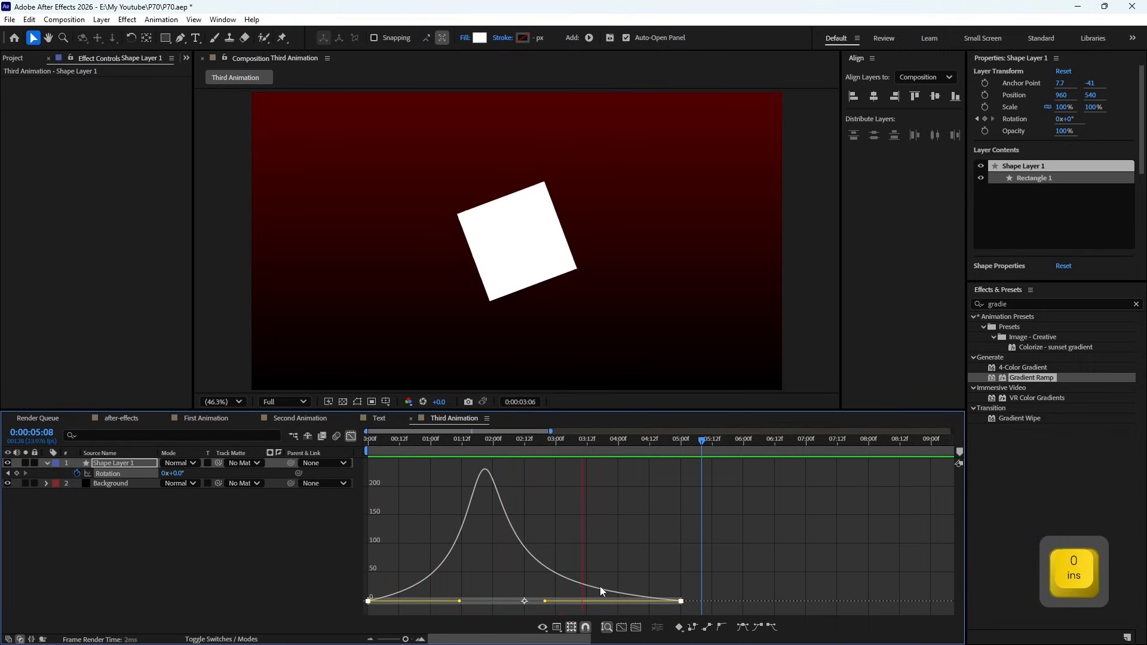
key(space)
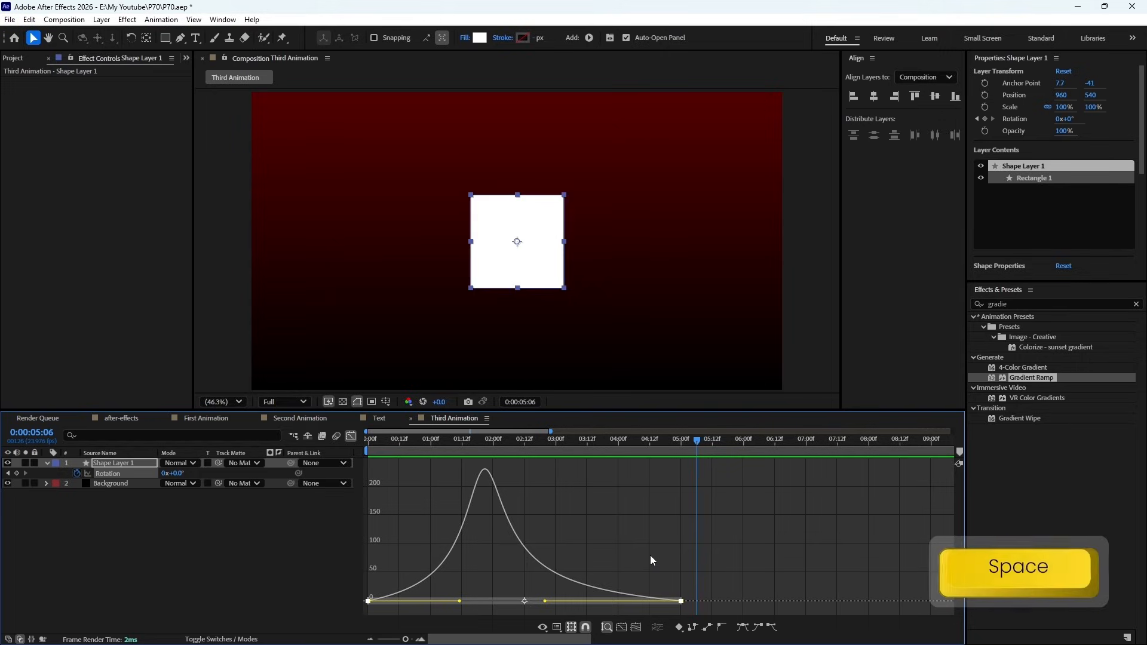
click(351, 436)
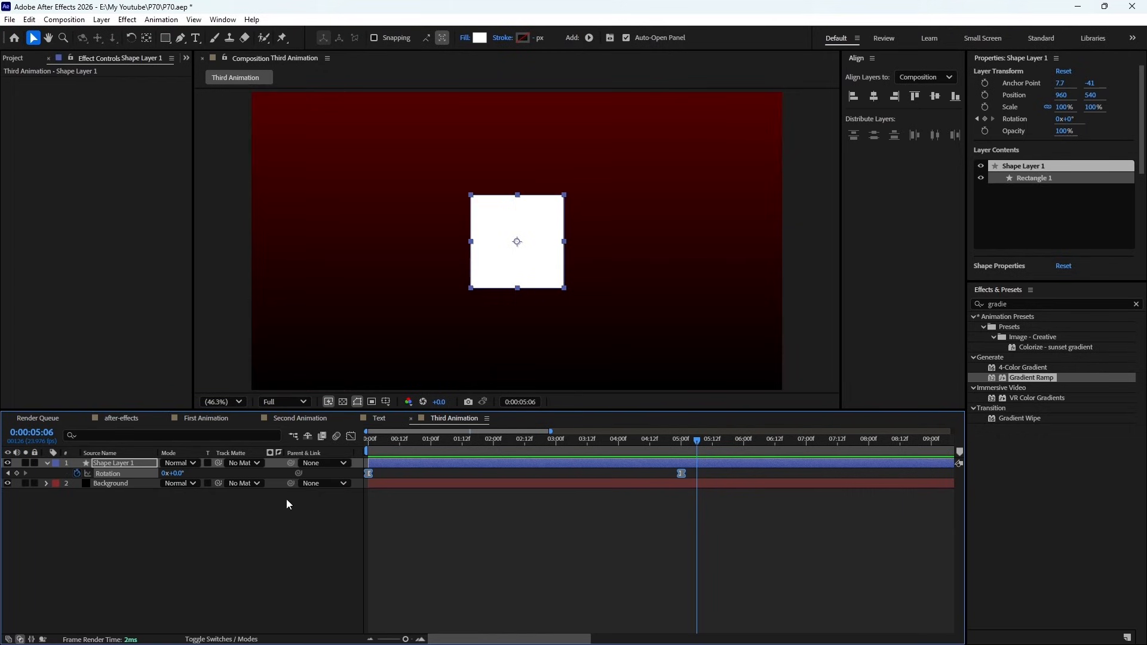
- Copy the Background layer's Gradient Ramp effect onto Shape Layer 1 and preview the animation from the first frame
click(132, 485)
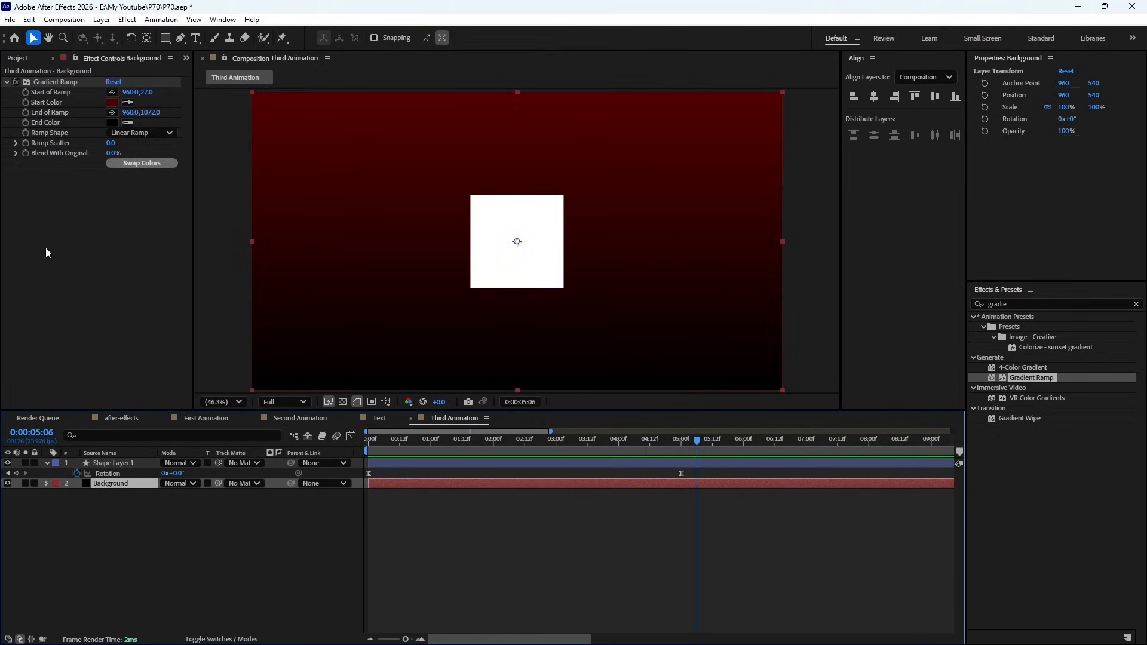
click(49, 83)
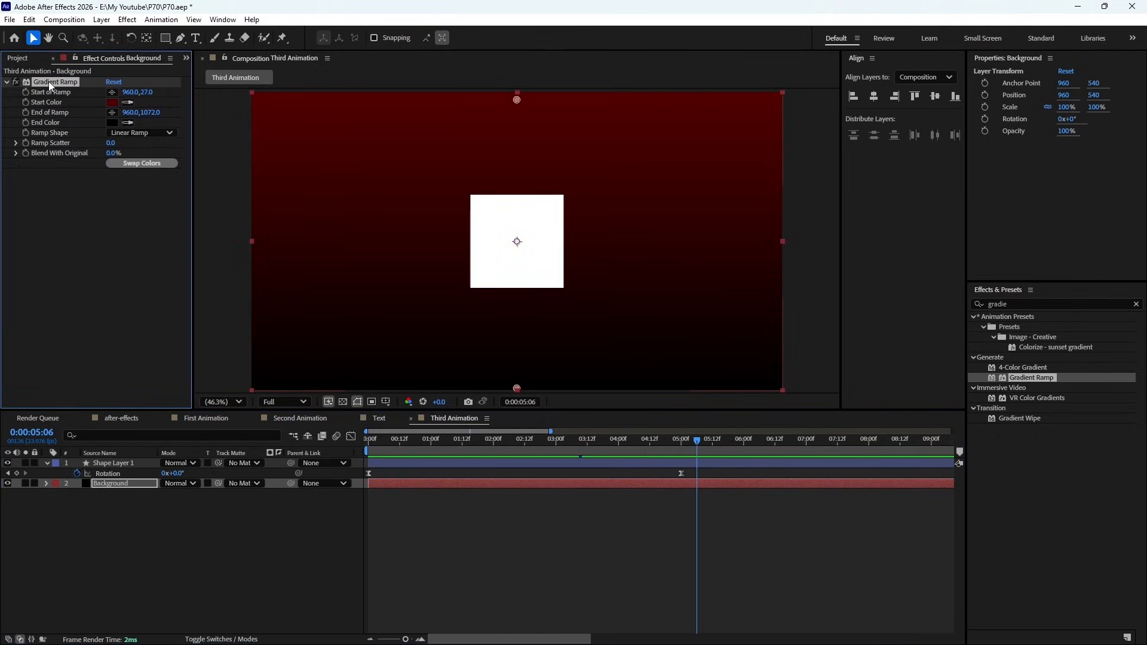
key(ctrl+c)
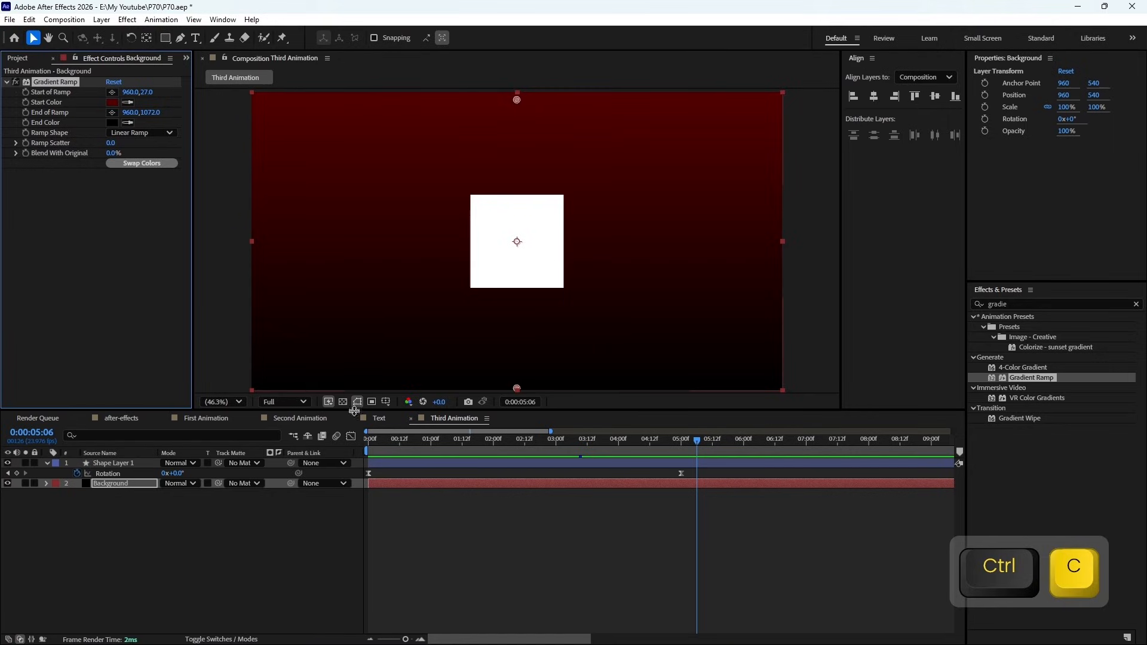
click(111, 464)
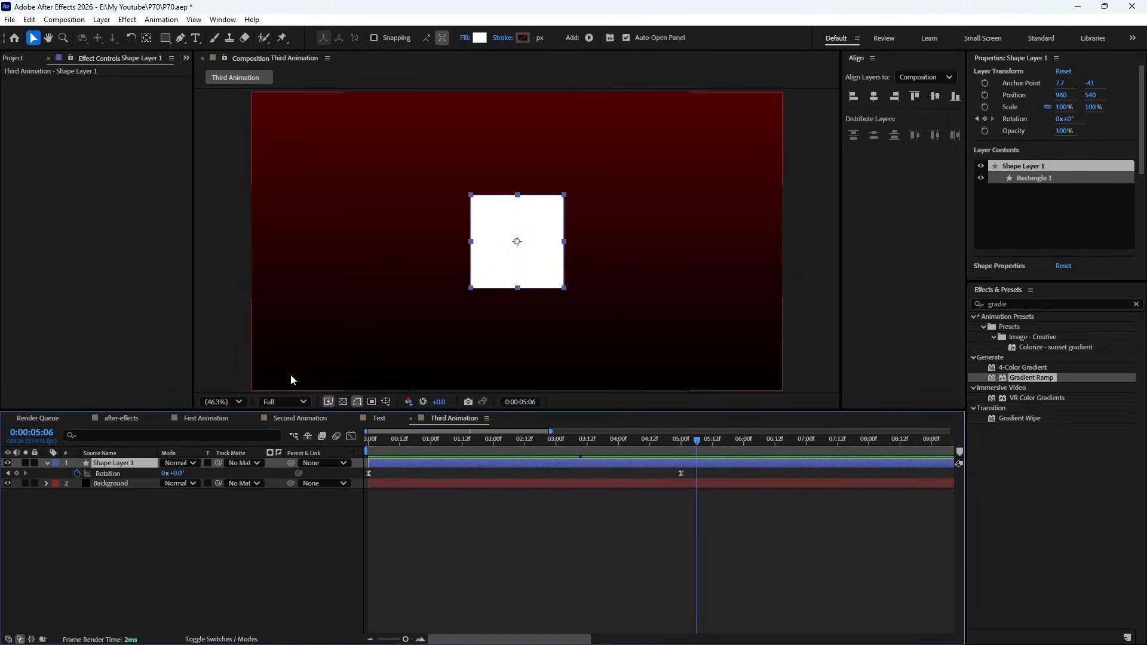
key(ctrl+v)
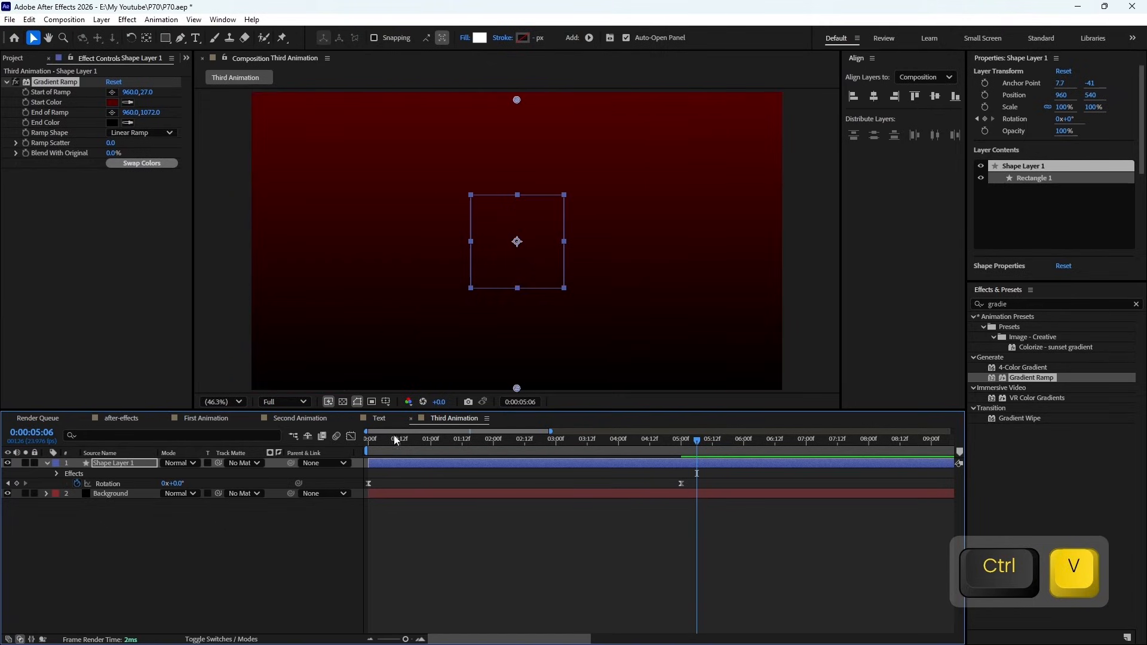
drag(396, 441, 368, 440)
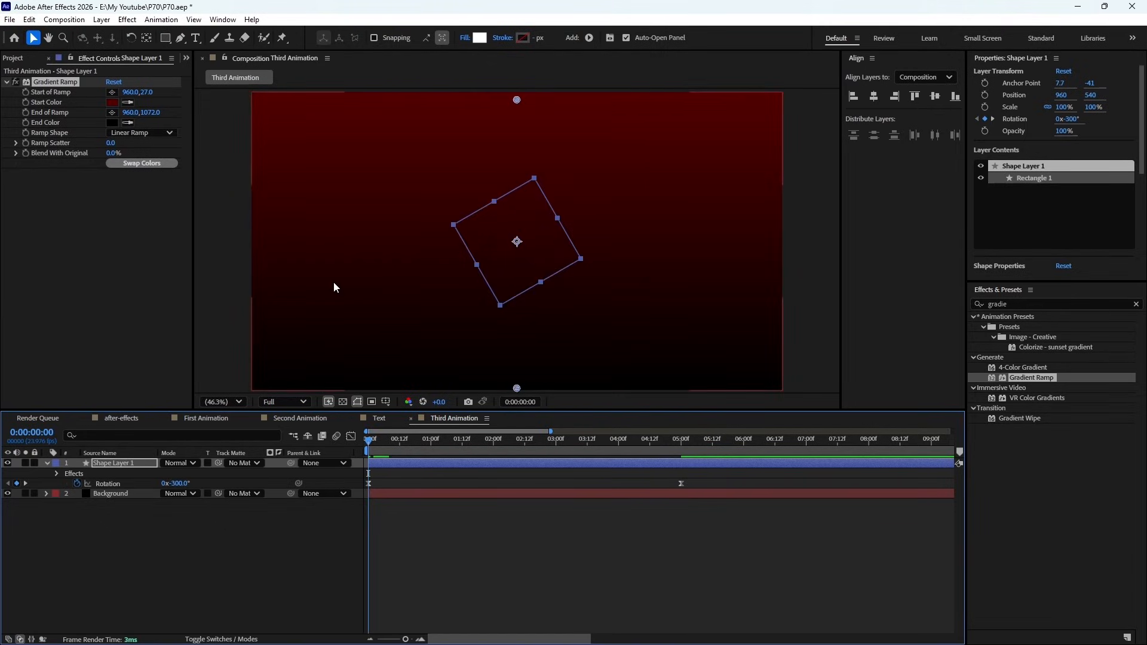
key(KP_0)
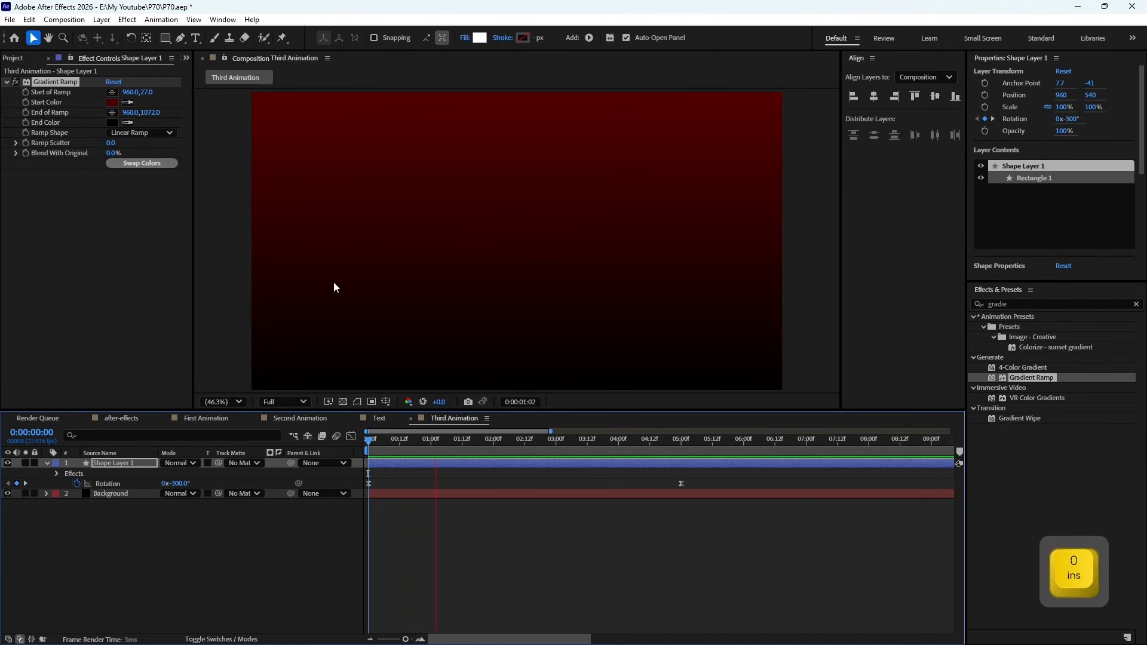
key(space)
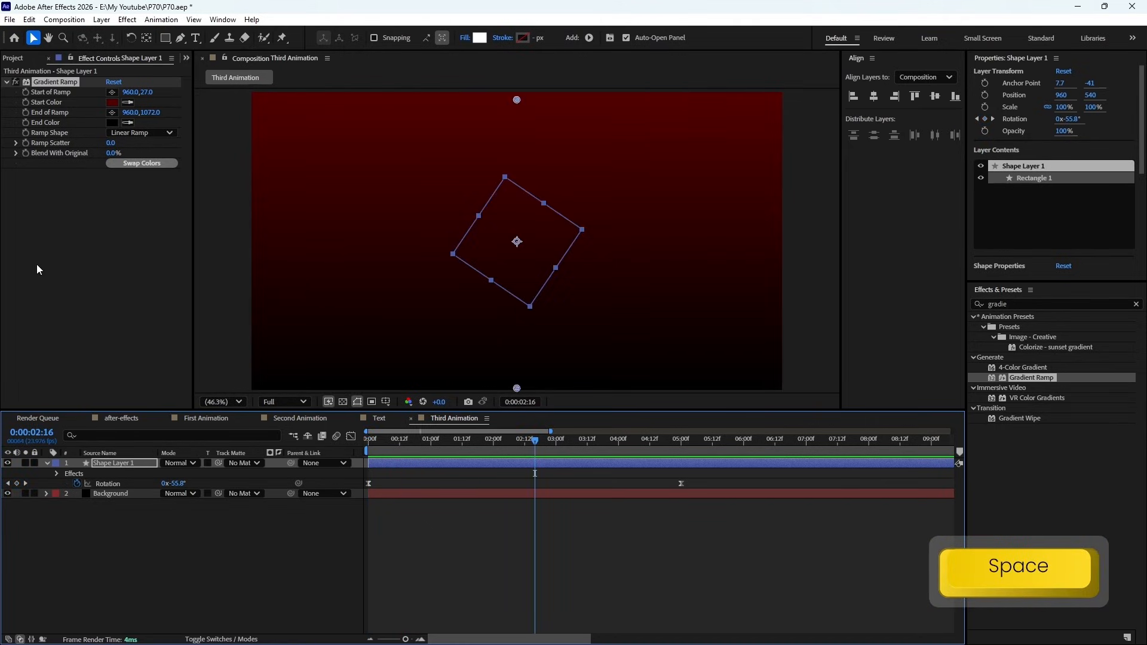
- Set the square's Gradient Ramp start point to 960, 314 and its end point to 960, 748
click(78, 110)
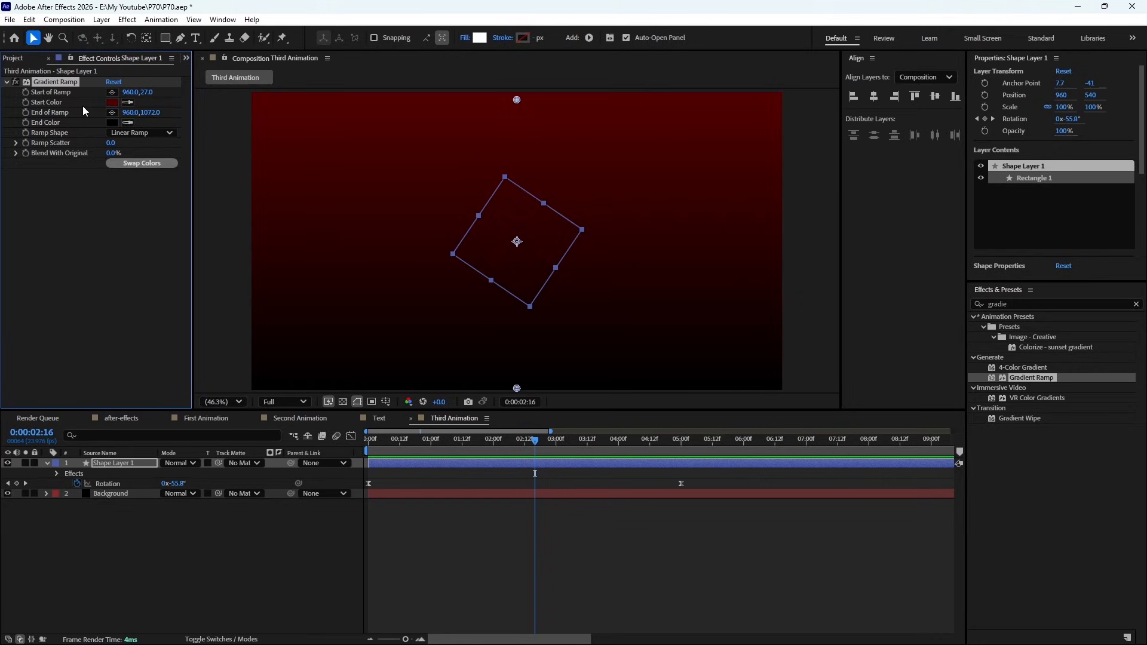
drag(147, 92, 321, 90)
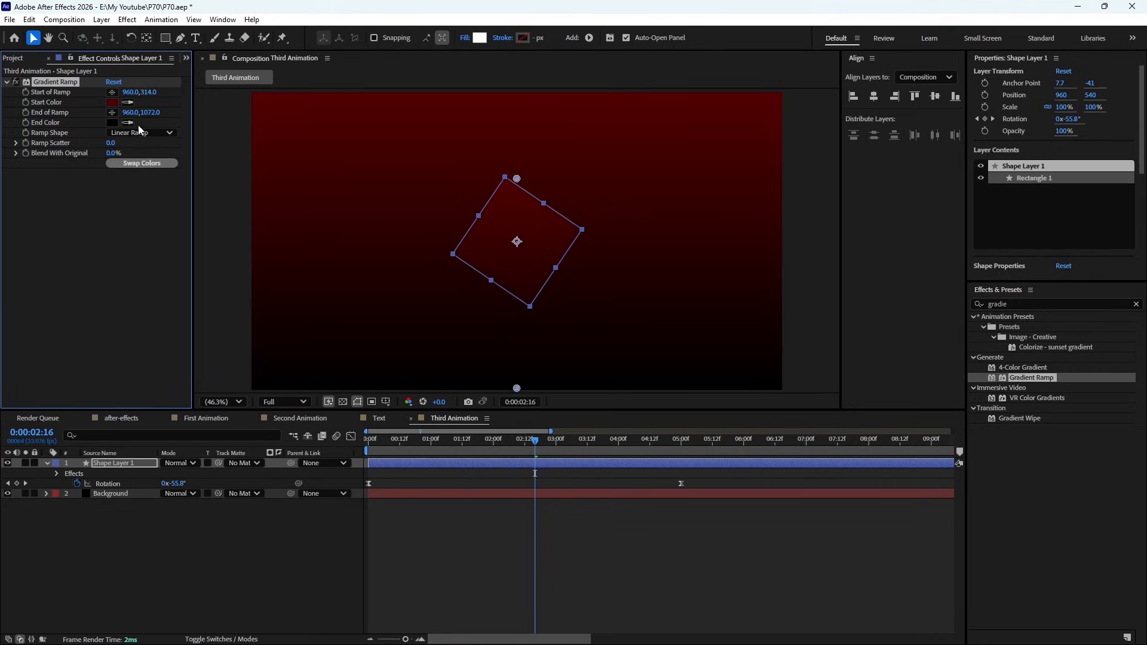
drag(150, 112, 6, 130)
drag(147, 113, 98, 114)
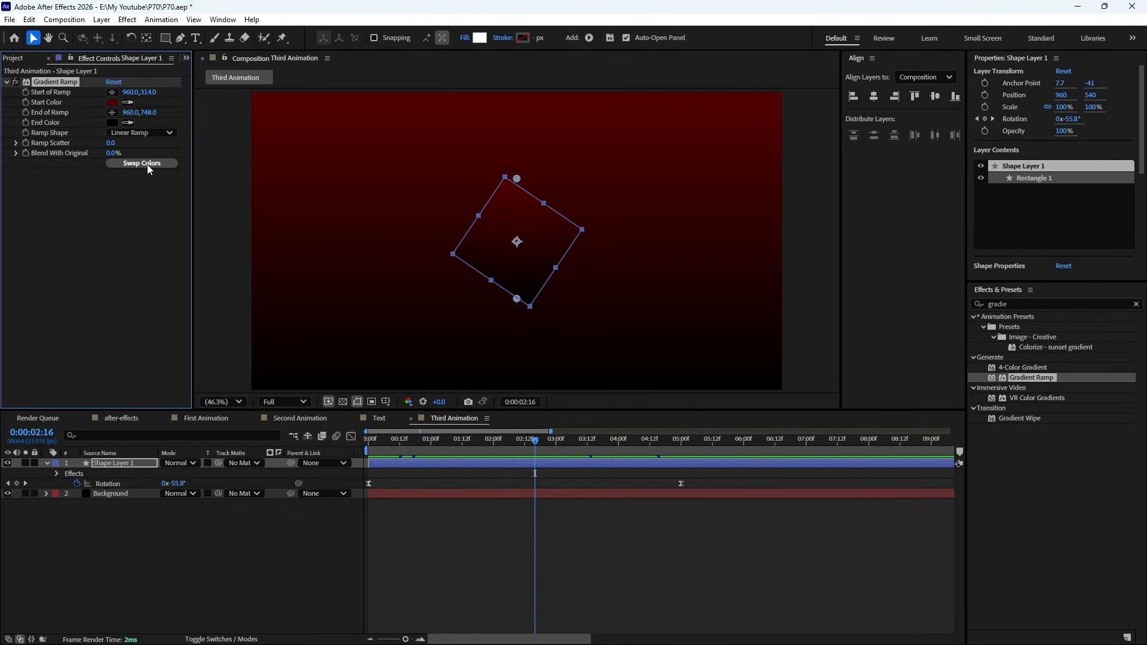
- Swap the start and end colors of the square's Gradient Ramp and preview the rotation from the first frame
click(147, 164)
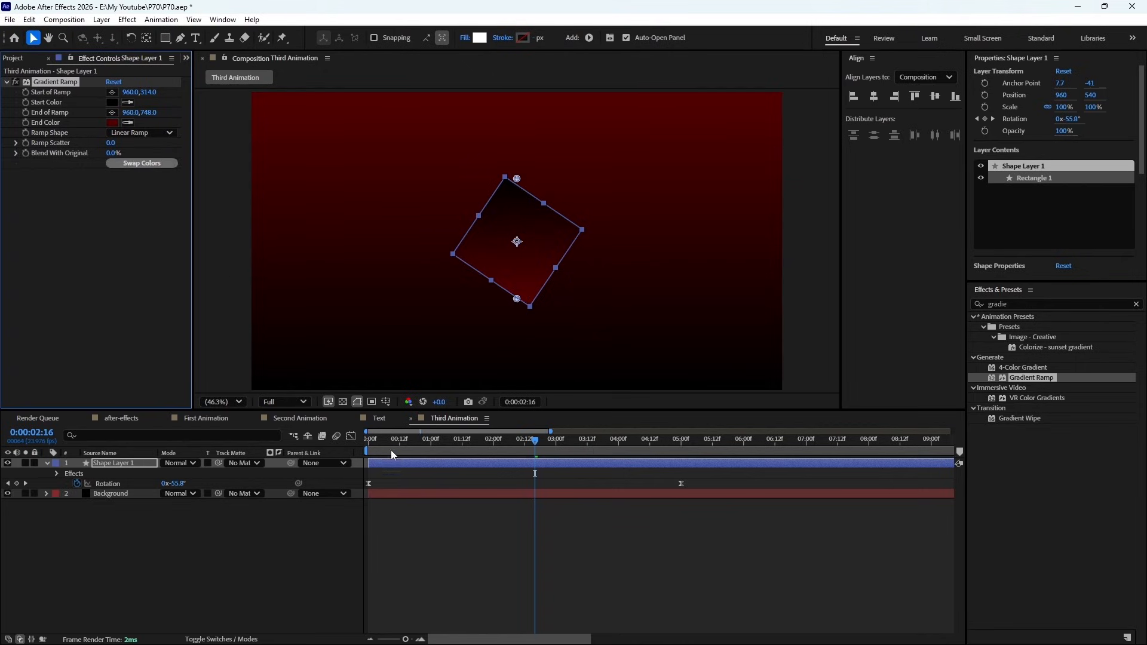
drag(390, 450, 356, 451)
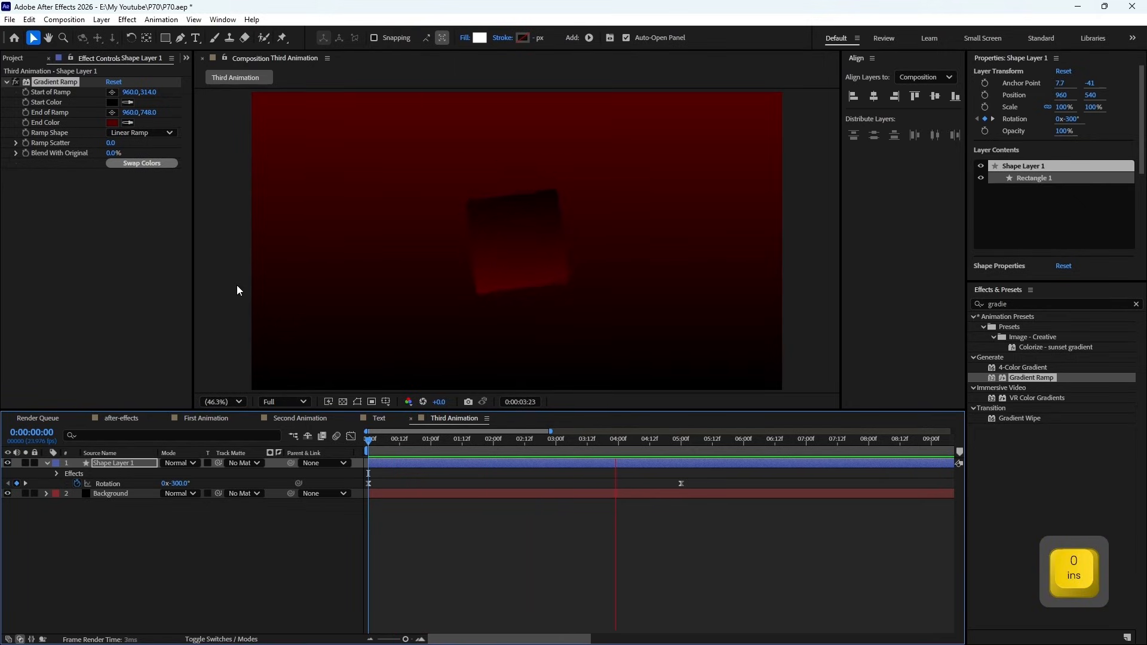
key(space)
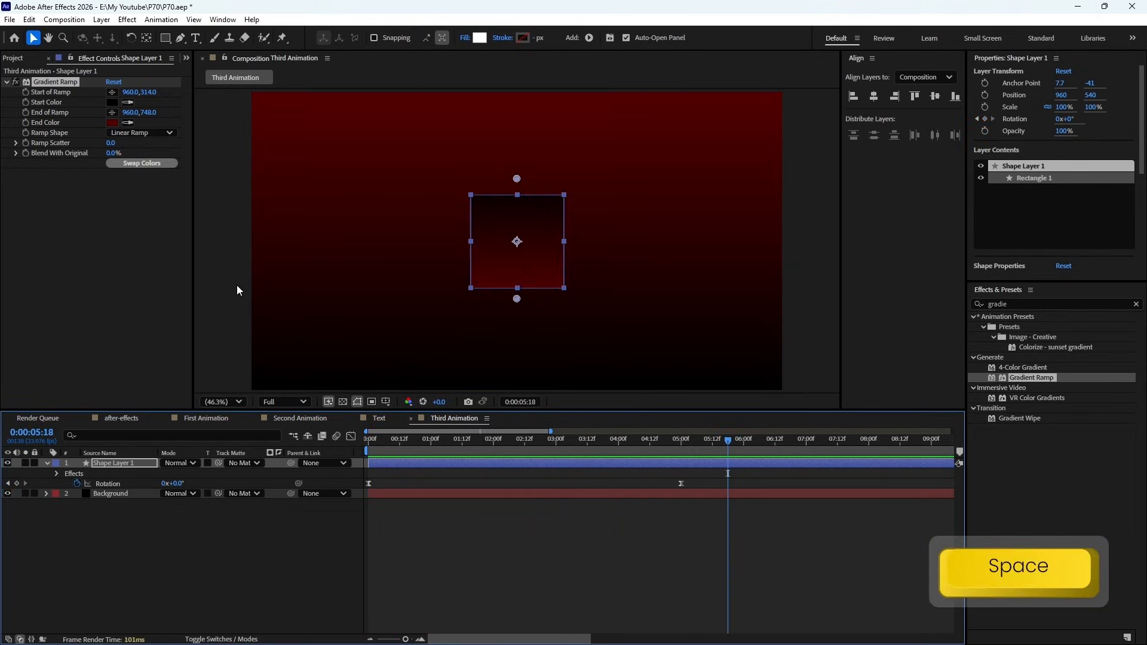
- Shorten the work area to end at about 5 seconds, by the last Rotation keyframe, and preview the animation
drag(697, 440, 681, 440)
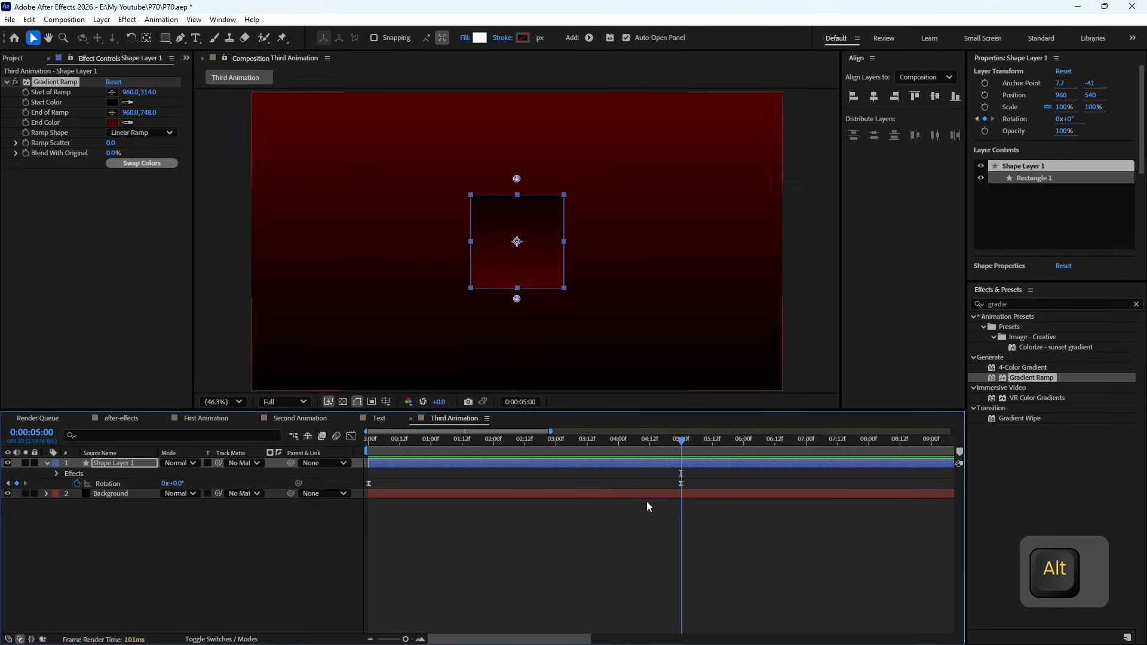
scroll(649, 508, down, 3)
drag(951, 452, 467, 482)
drag(953, 433, 509, 433)
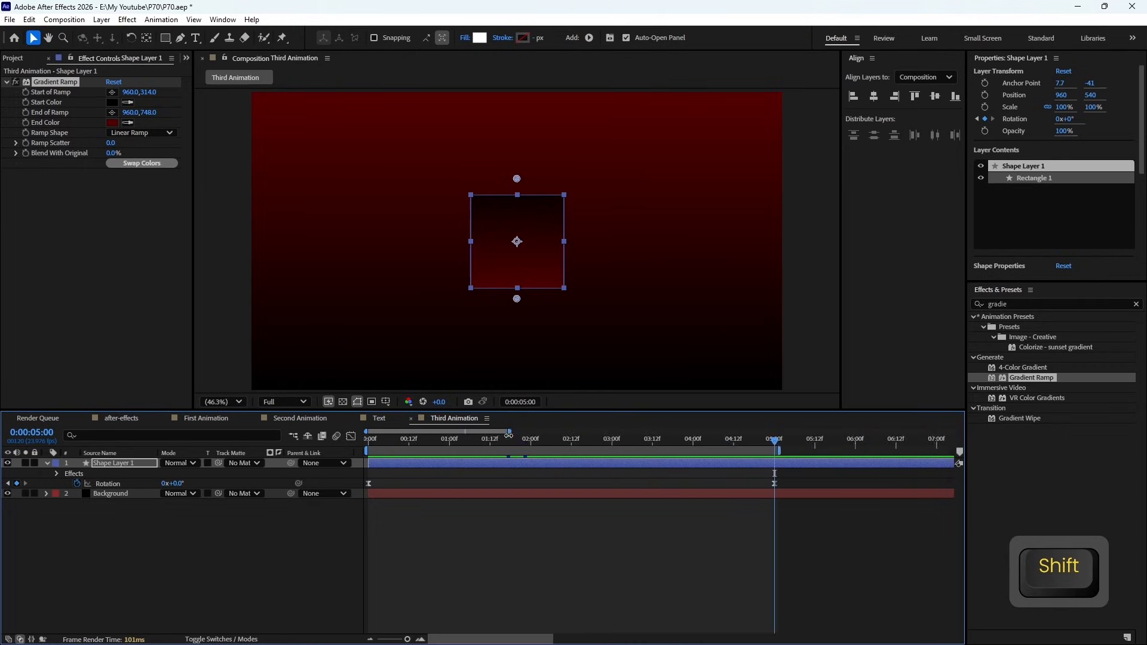
drag(509, 432, 476, 432)
key(space)
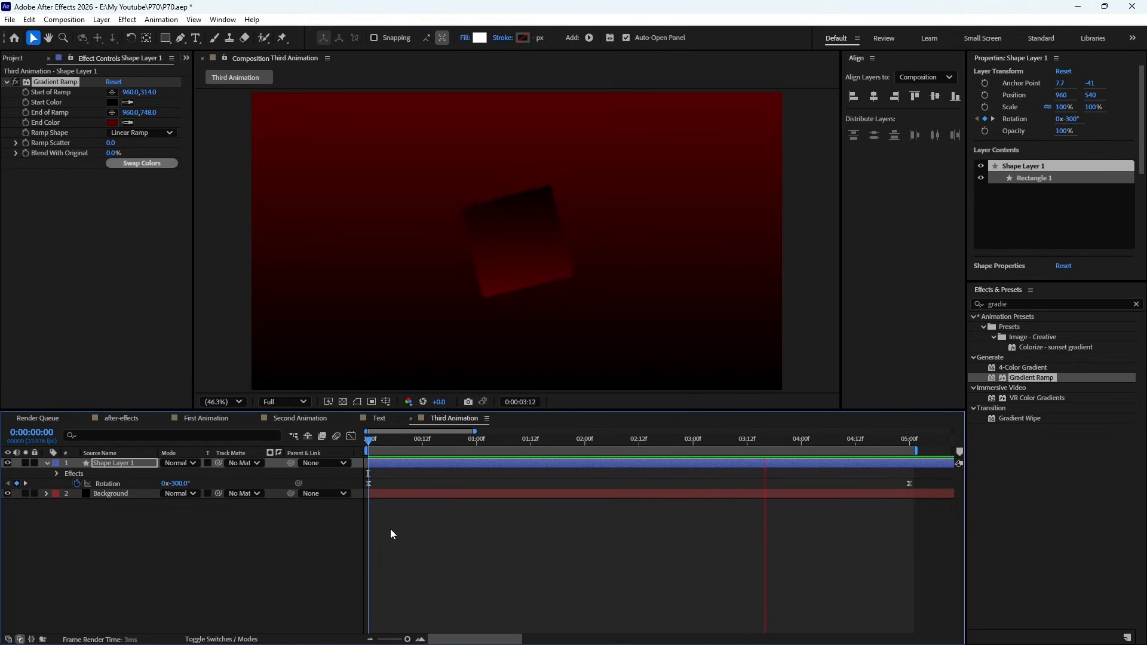
key(space)
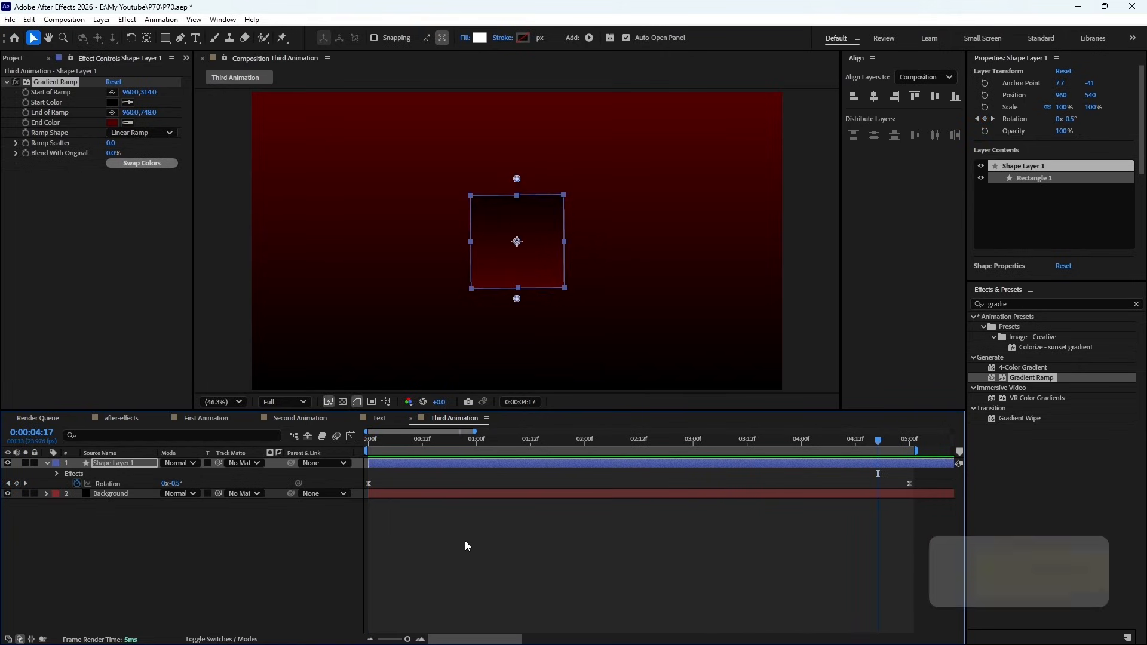
- Search the effects for "cc Ligh", apply CC Light Sweep to Shape Layer 1, and preview the animation
click(1026, 302)
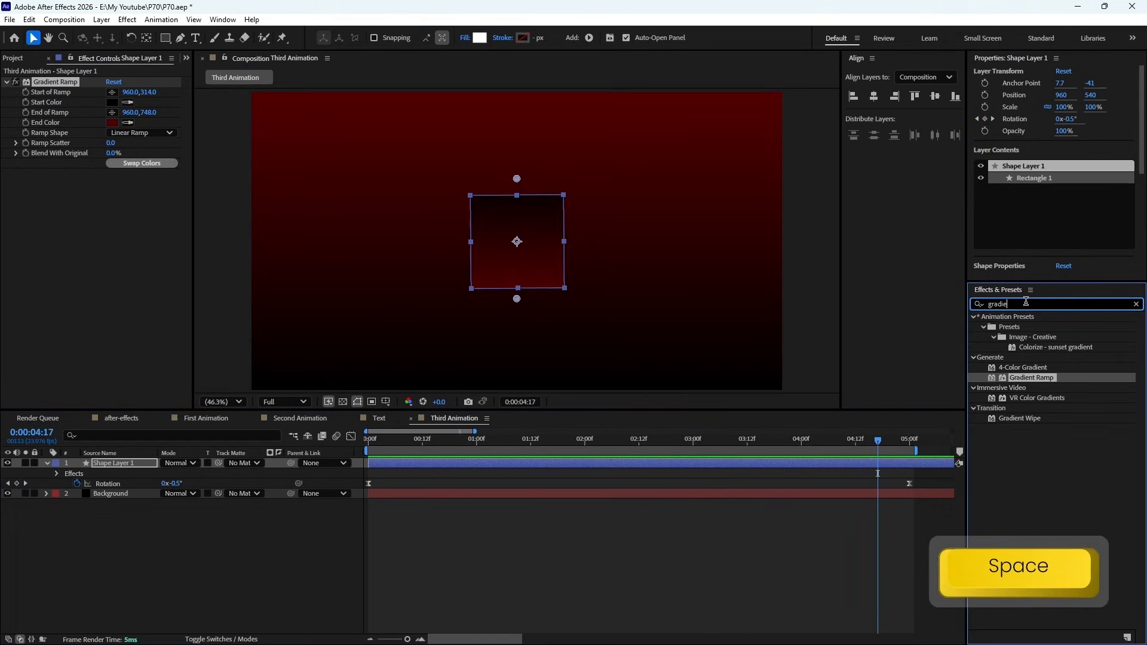
key(ctrl+a)
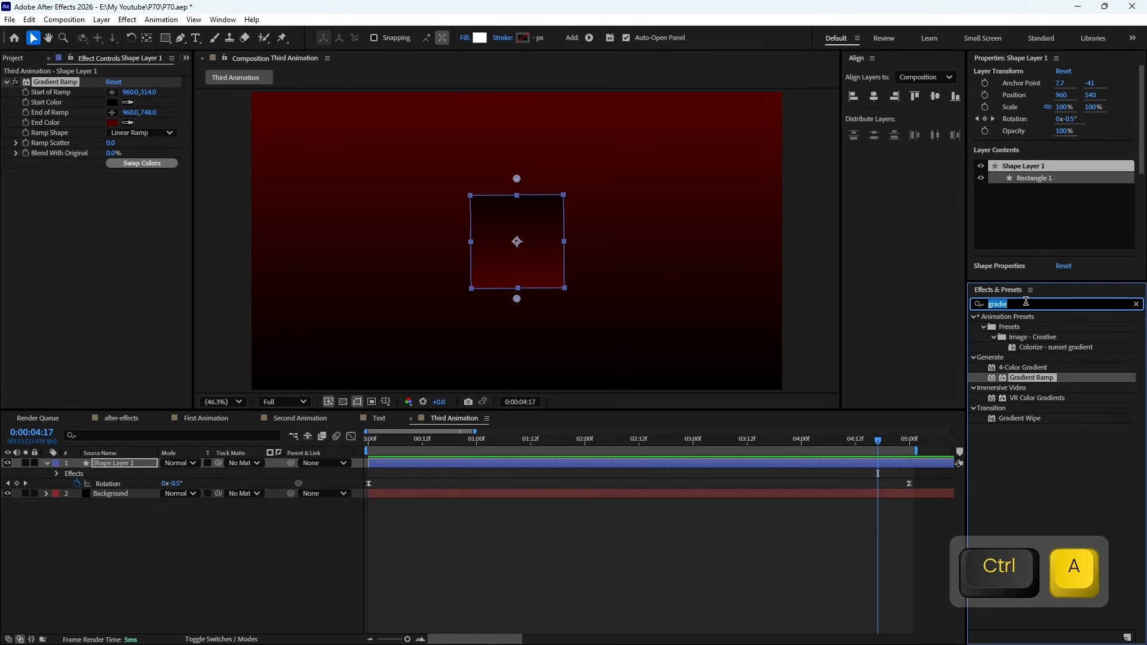
text(cc L)
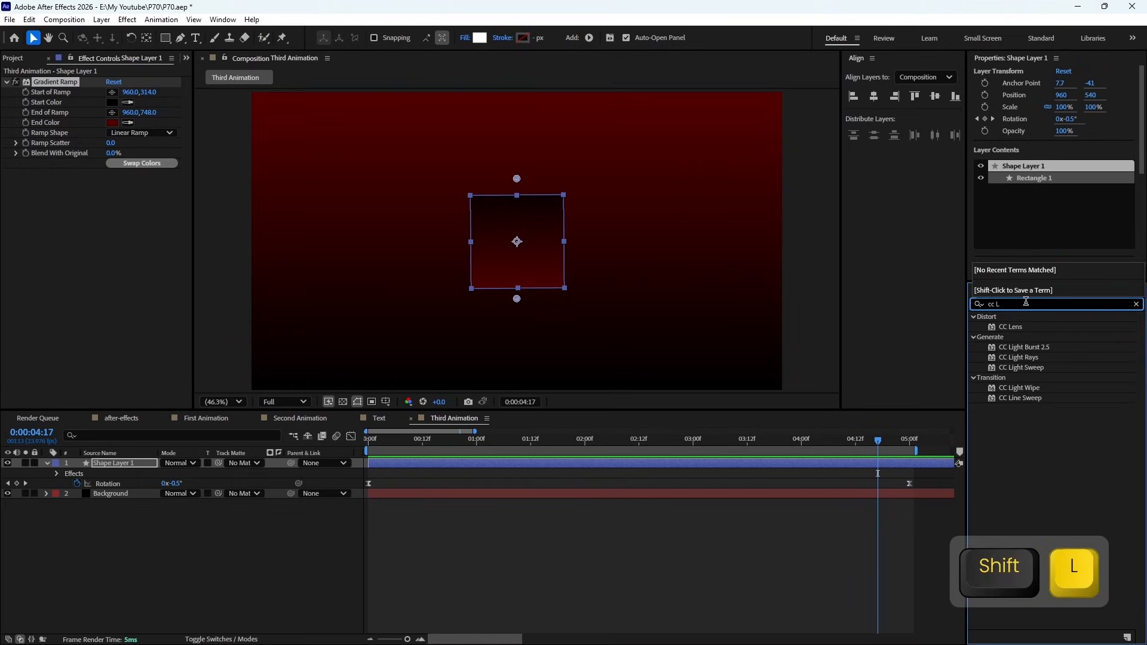
text(i)
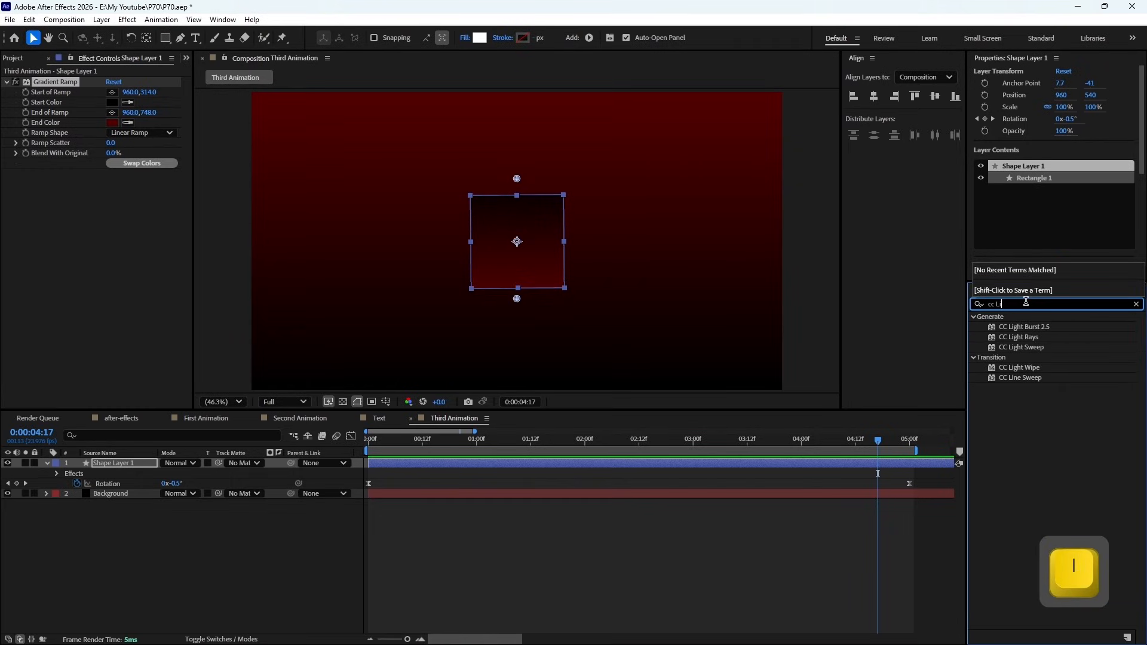
text(gh)
key(BackSpace)
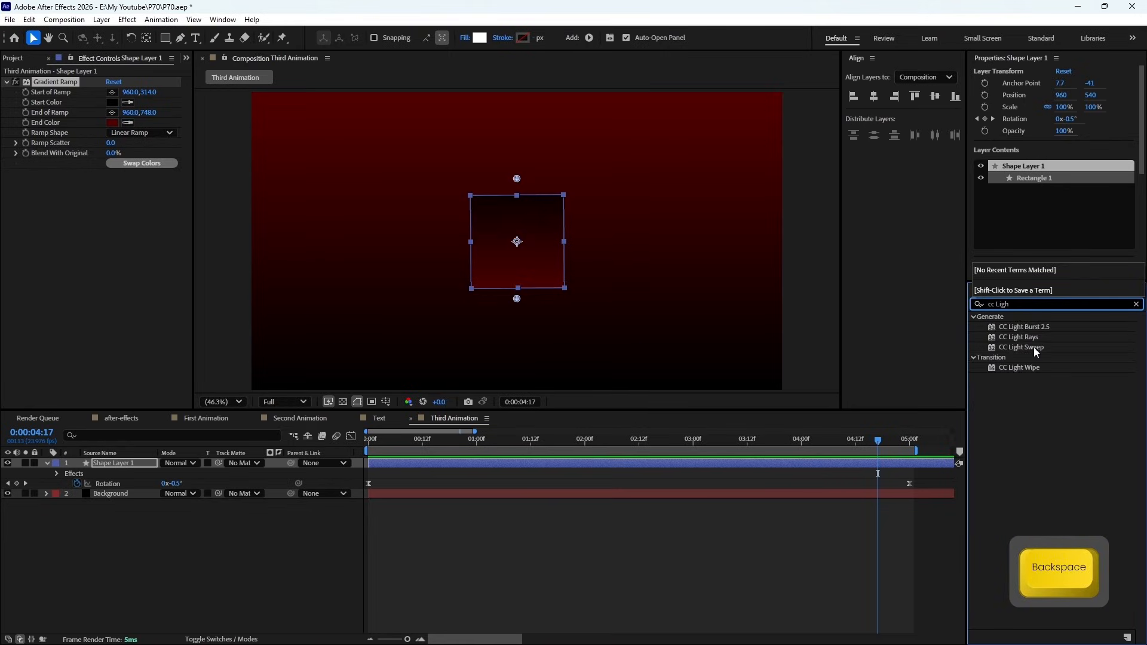
click(1034, 346)
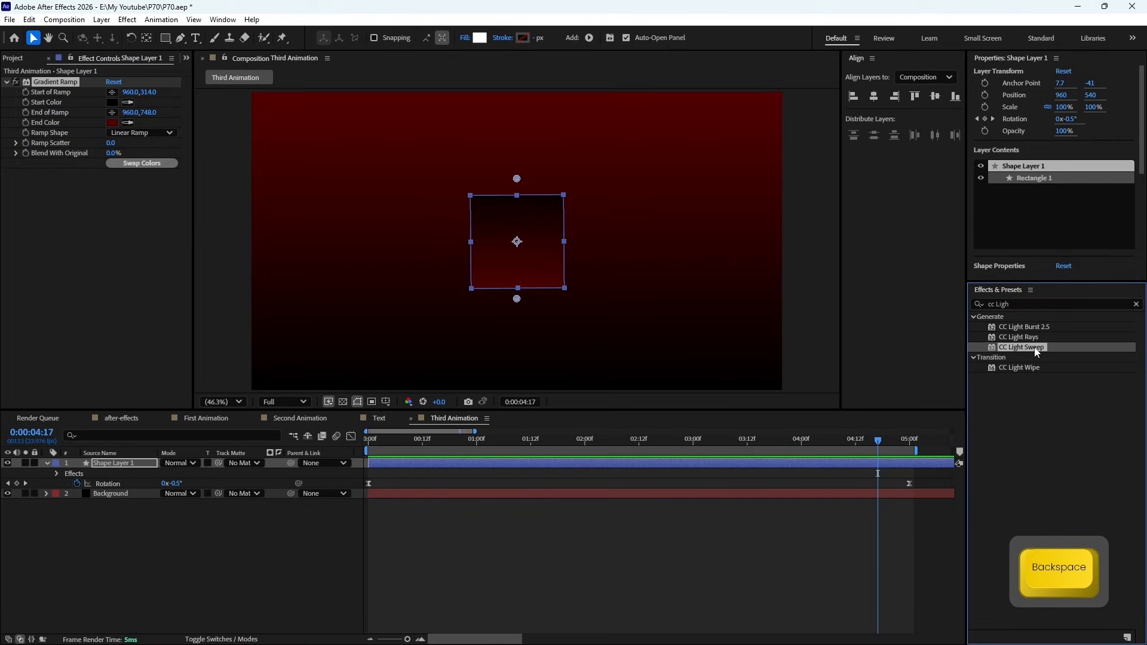
drag(1037, 353, 545, 462)
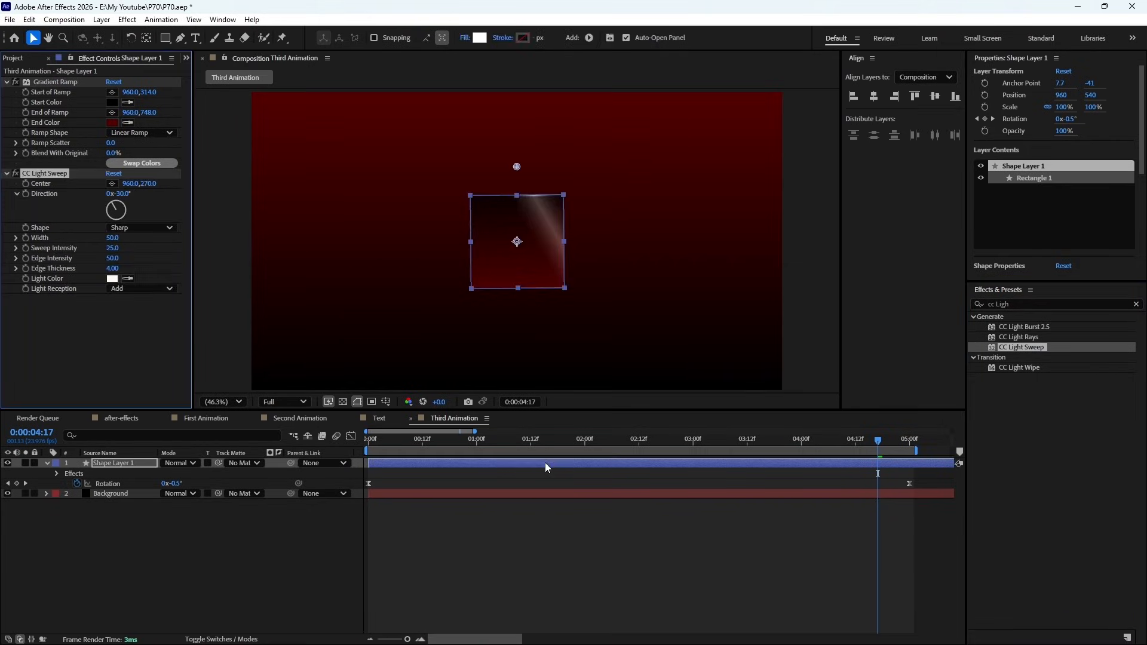
key(KP_0)
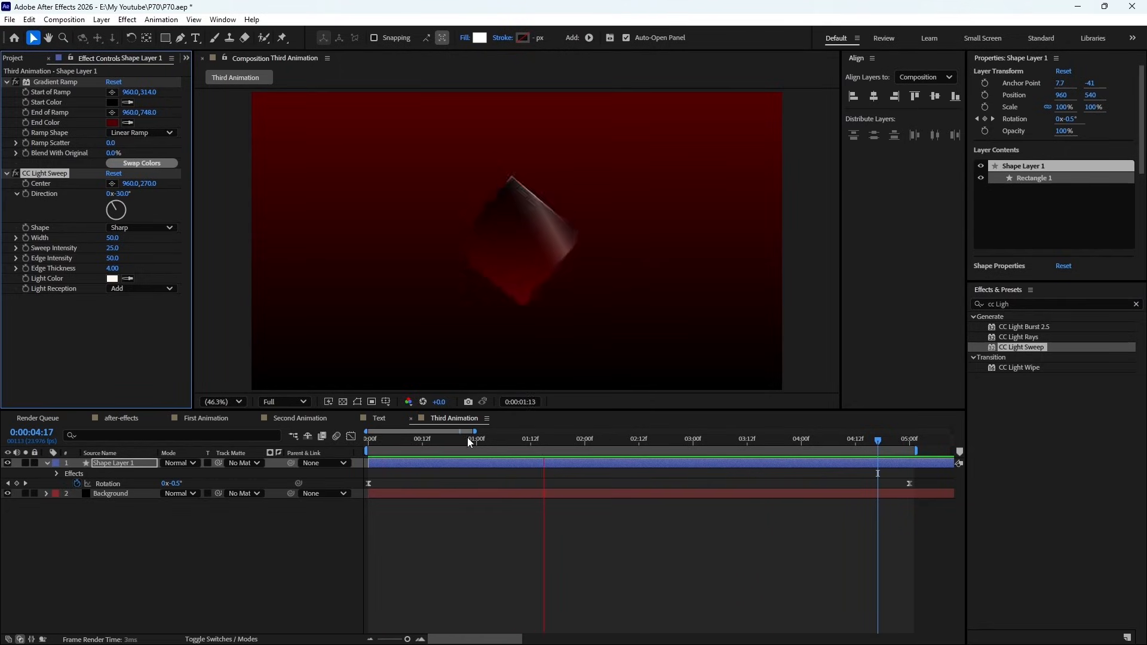
key(space)
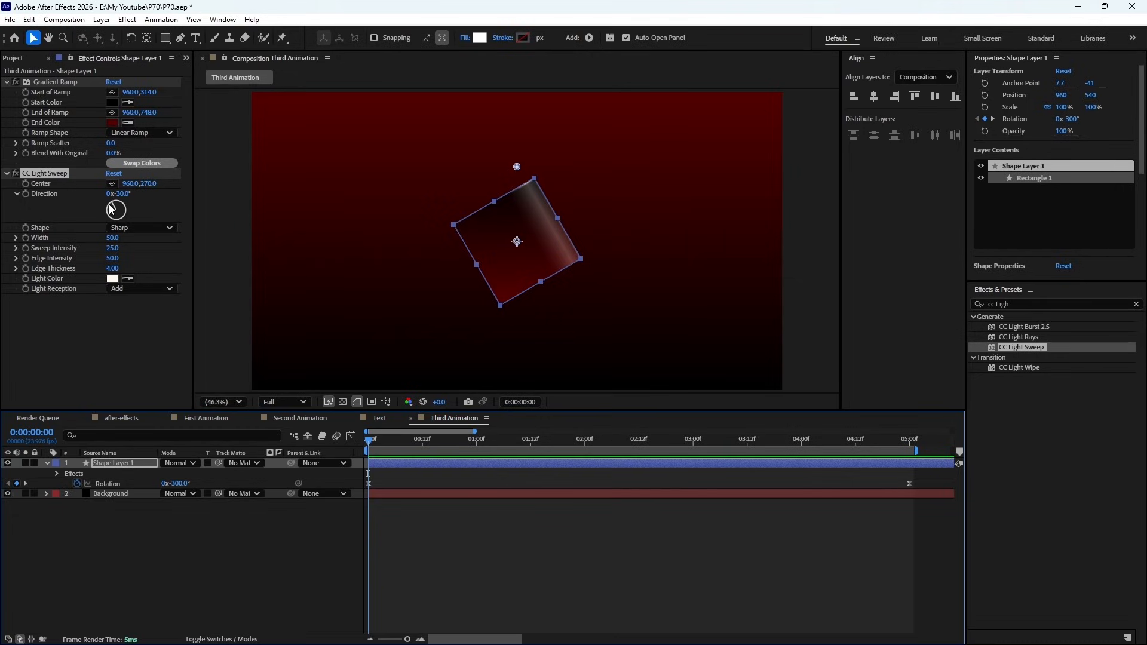
- Set the CC Light Sweep direction to 0° and preview the effect on the rotating square
drag(114, 210, 118, 199)
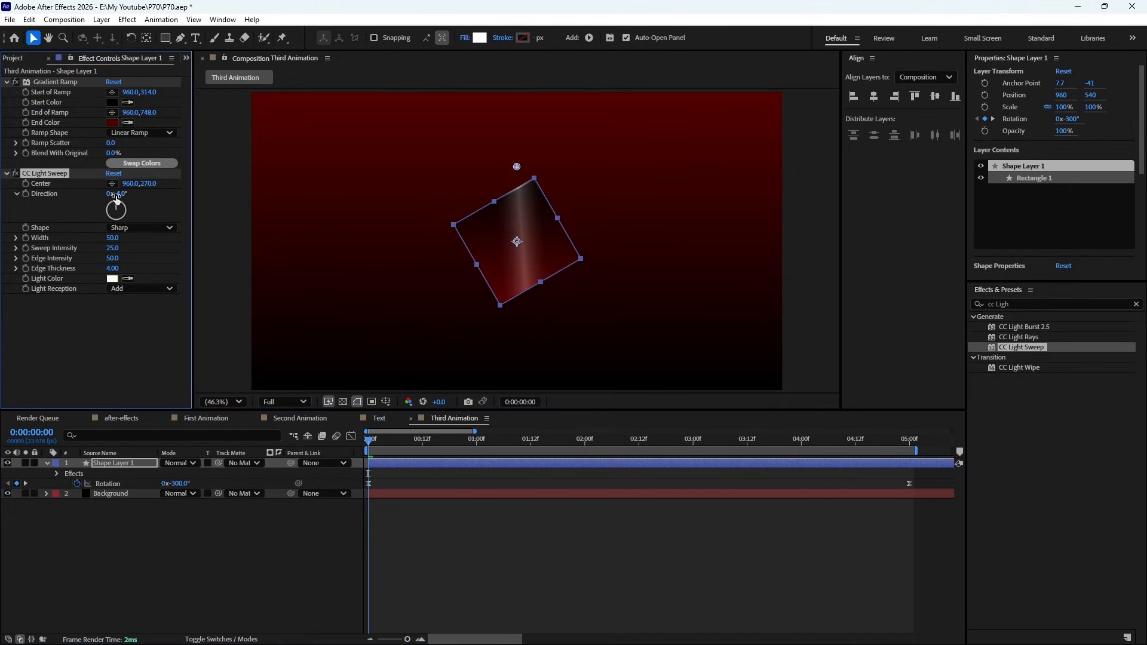
click(121, 195)
text(0)
key(Return)
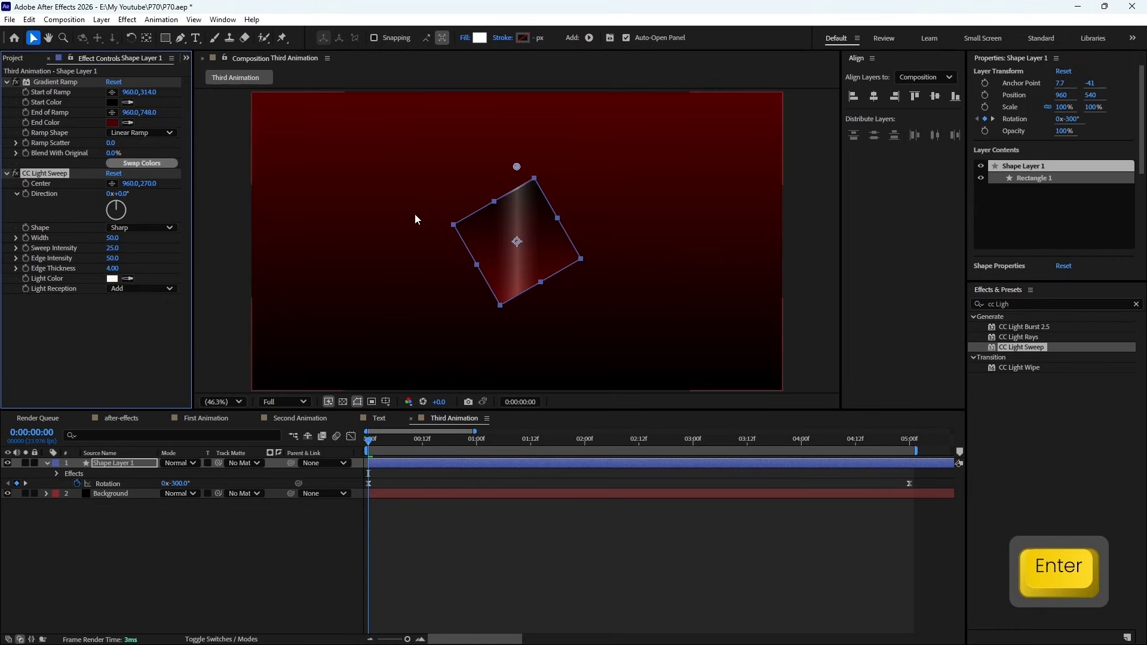
key(KP_0)
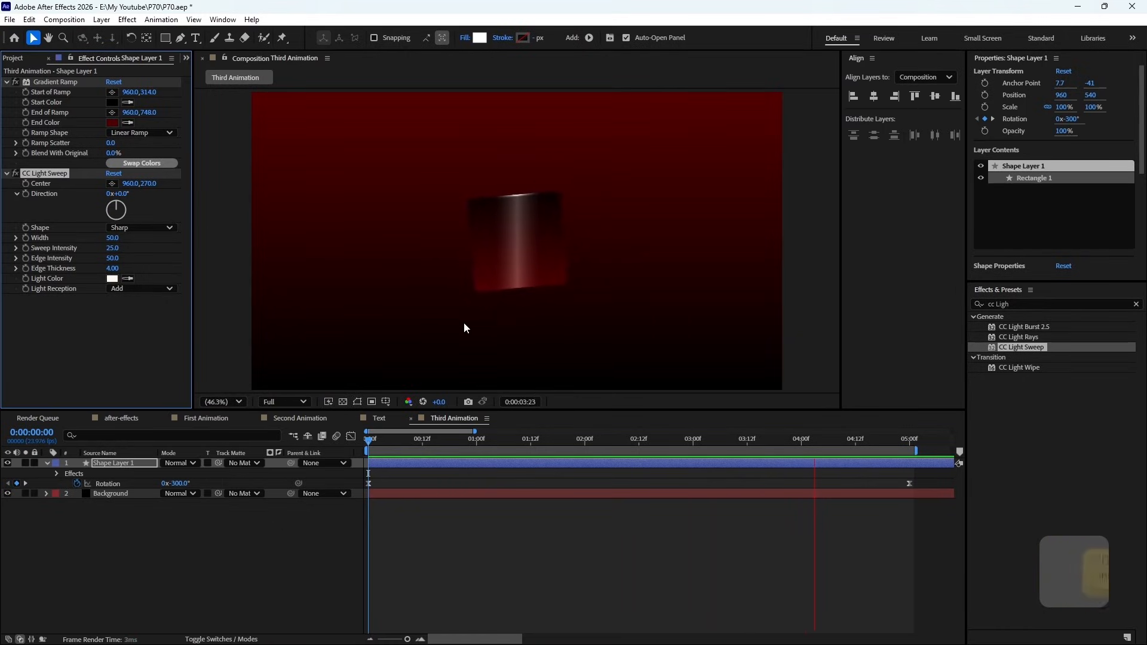
key(space)
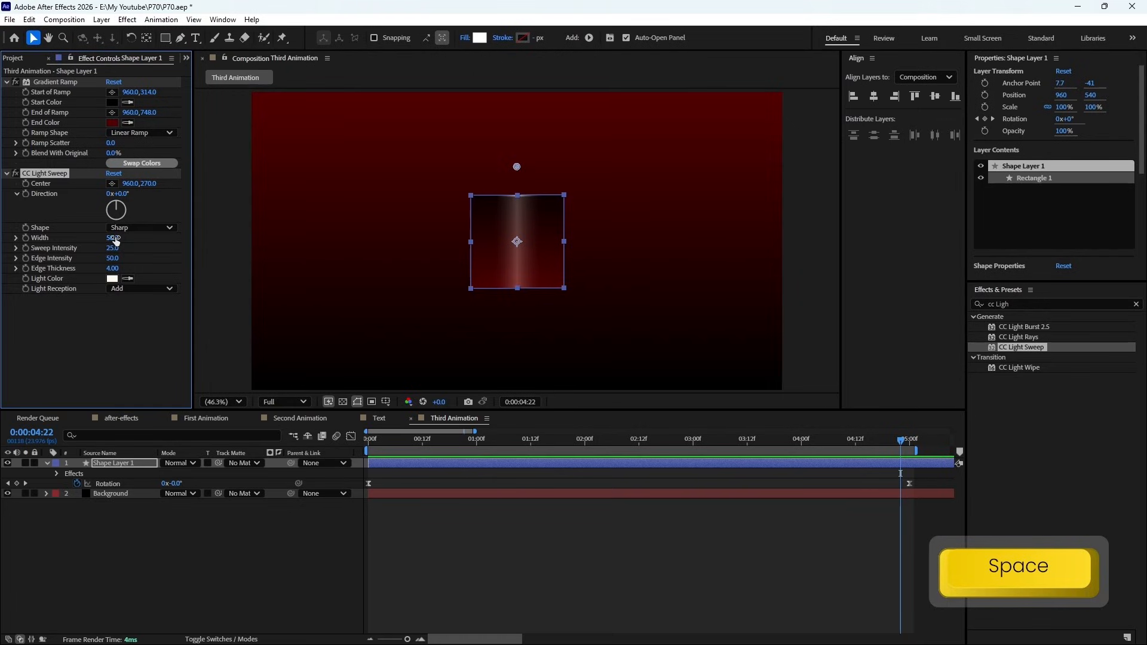
- Widen the CC Light Sweep to a width of 181 and preview the animation
drag(113, 238, 279, 247)
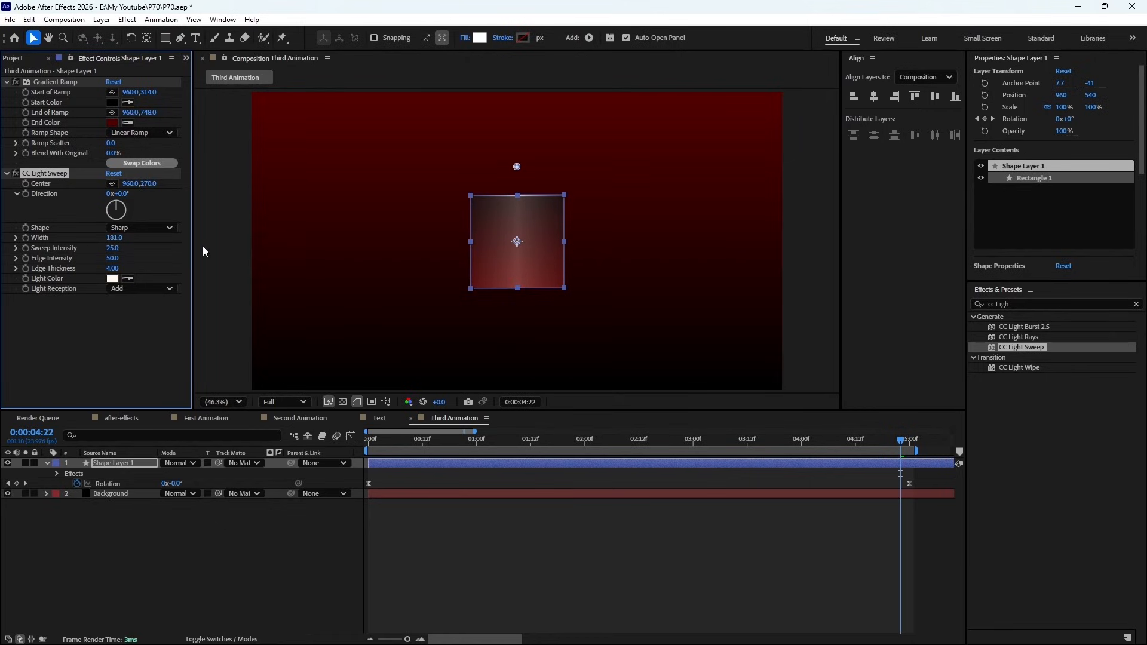
key(KP_0)
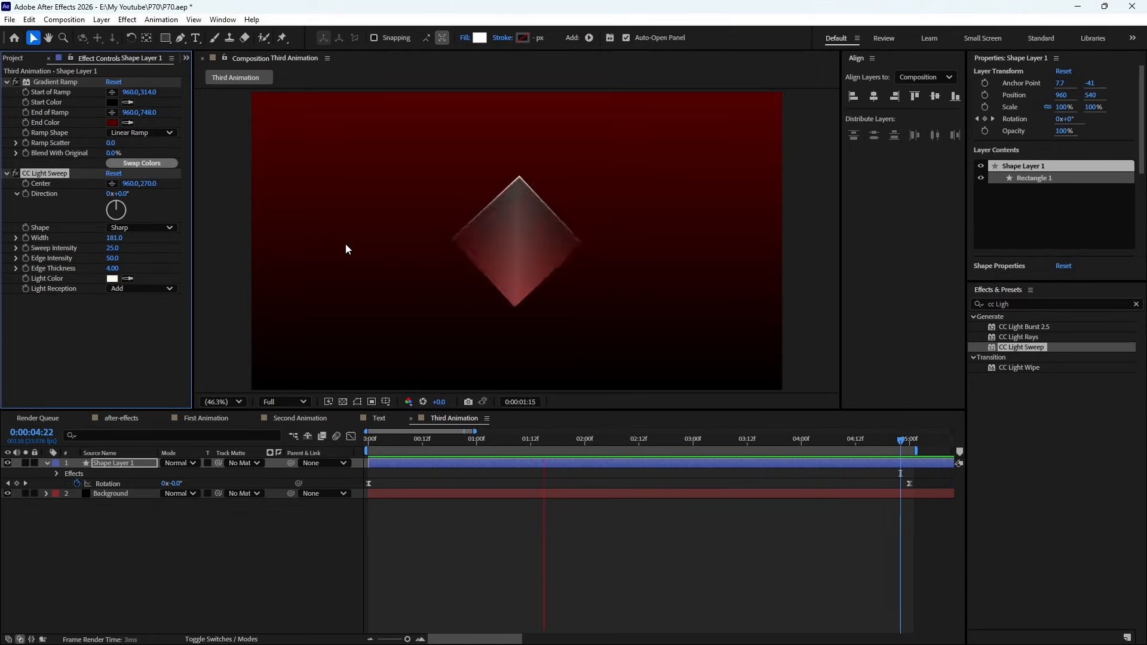
key(space)
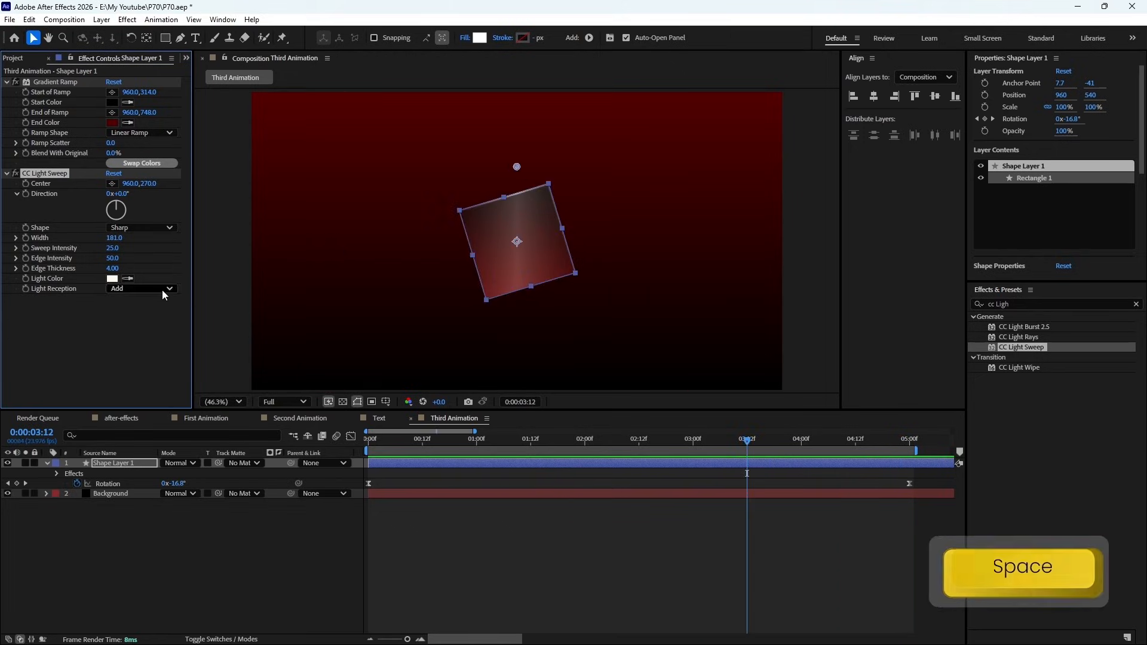
- Set the CC Light Sweep light color on the square to pure red (FF0000) and preview the animation
click(112, 279)
click(314, 364)
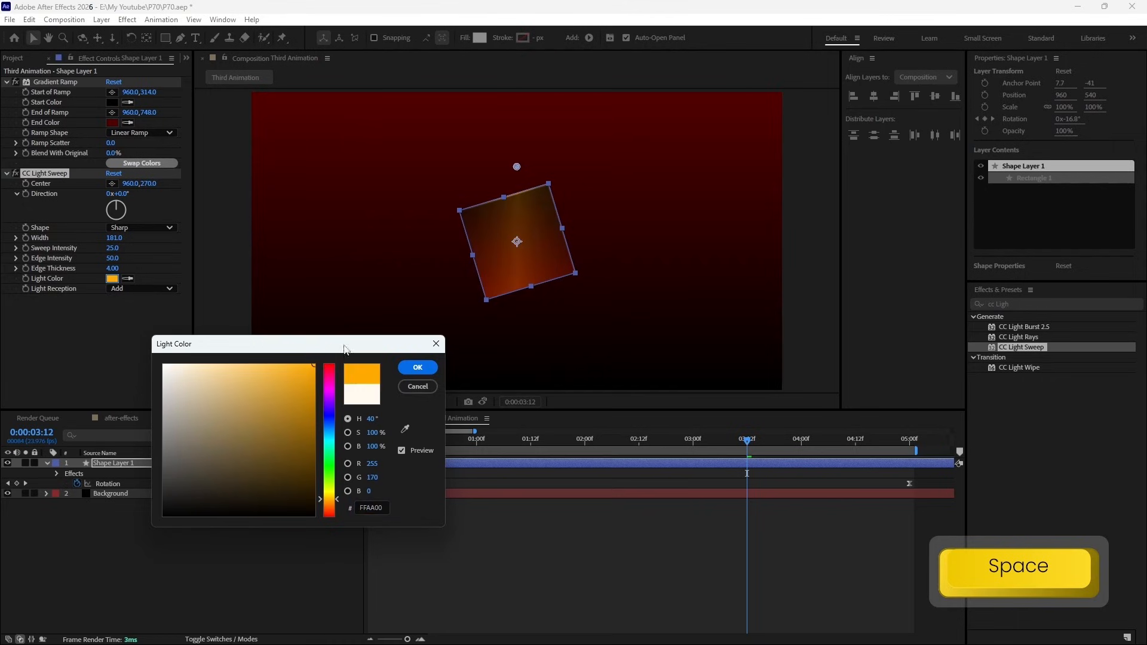
click(329, 364)
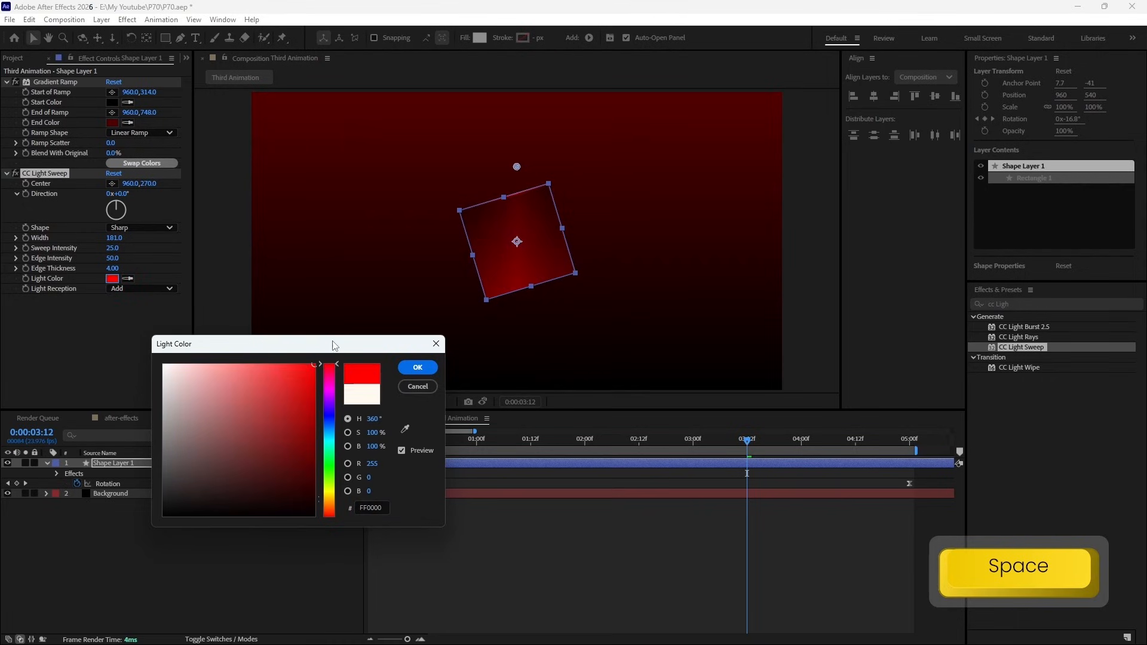
click(418, 369)
key(KP_0)
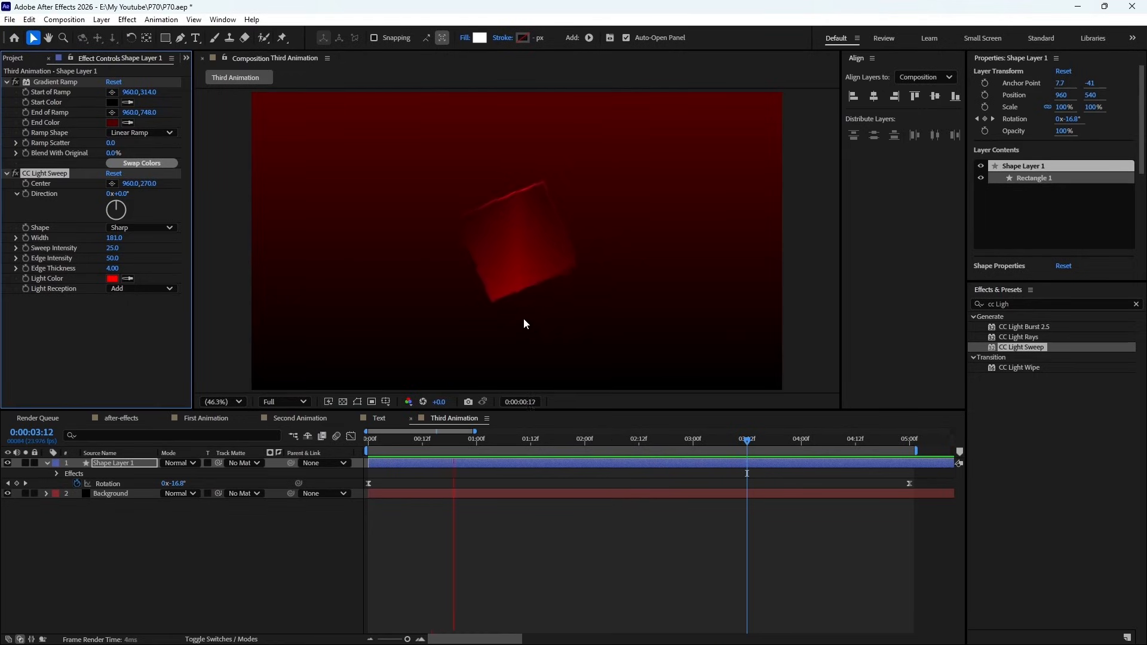
key(space)
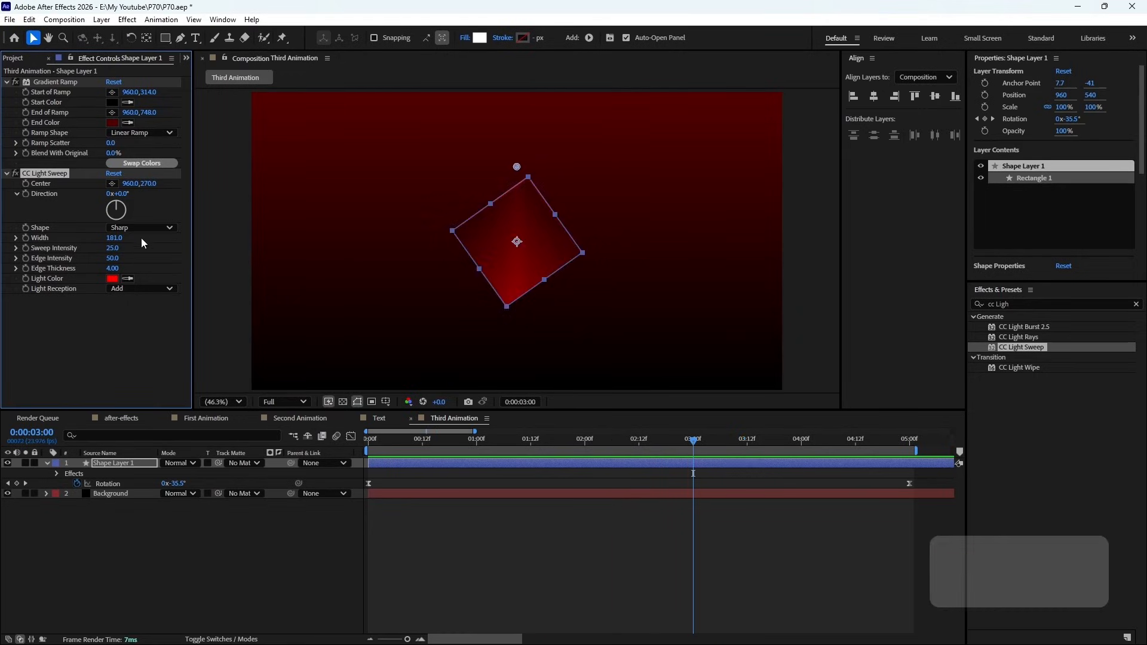
- Change the CC Light Sweep shape to Linear and preview the rotating square
click(139, 228)
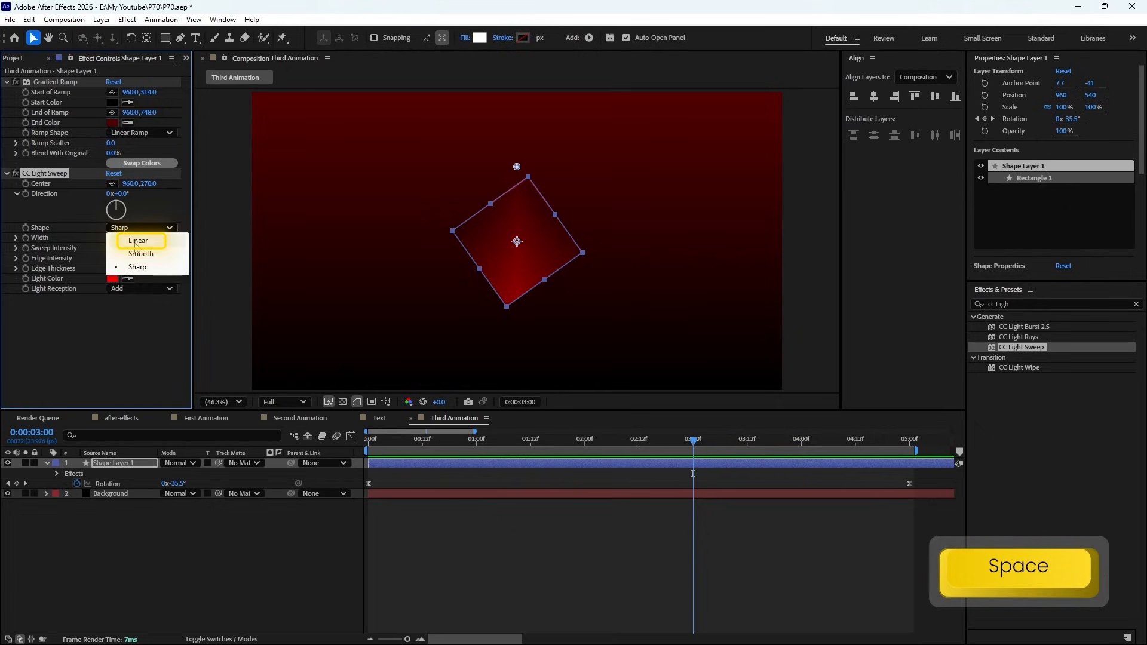
click(134, 239)
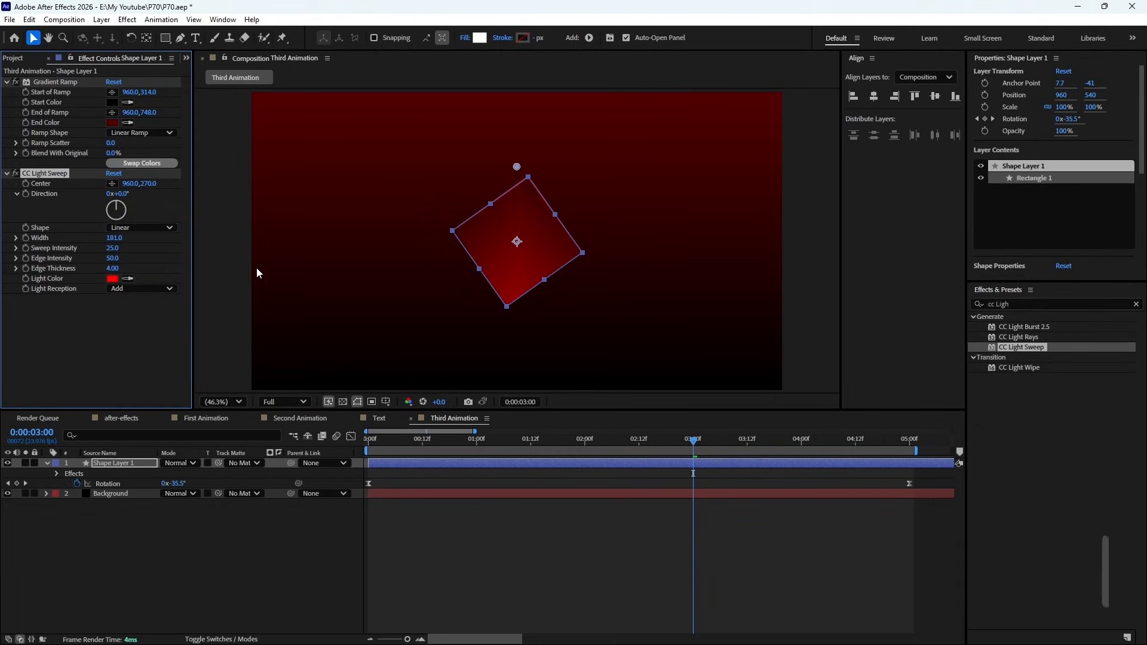
key(KP_0)
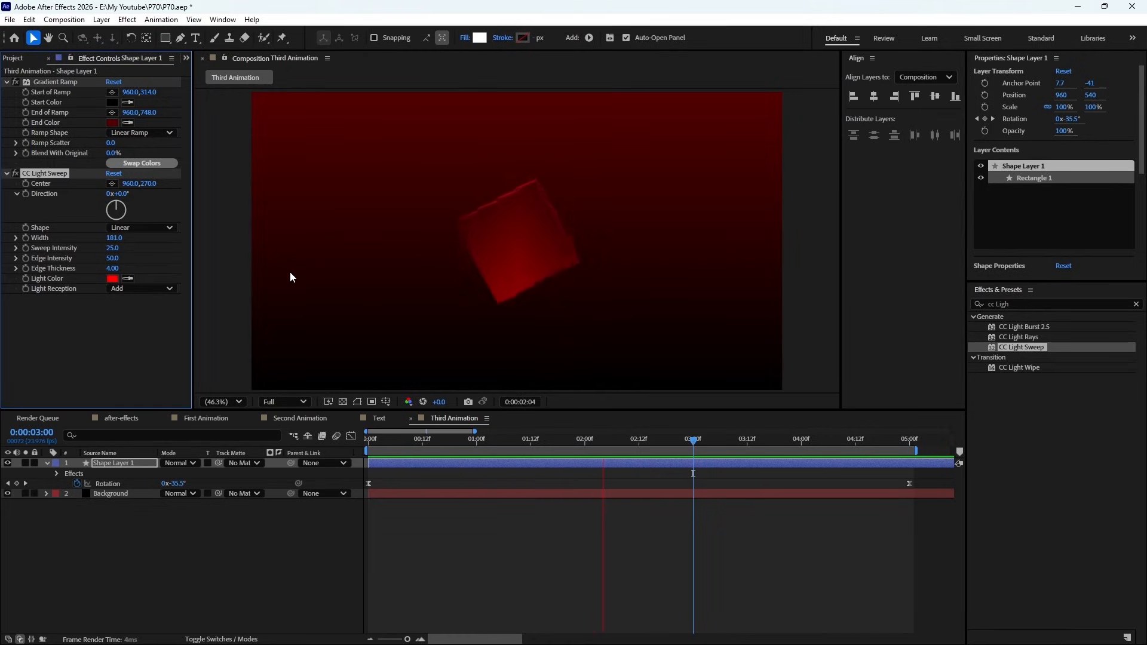
key(space)
- Set the CC Light Sweep width to 100 and sweep intensity to 20, and preview the animation
click(114, 238)
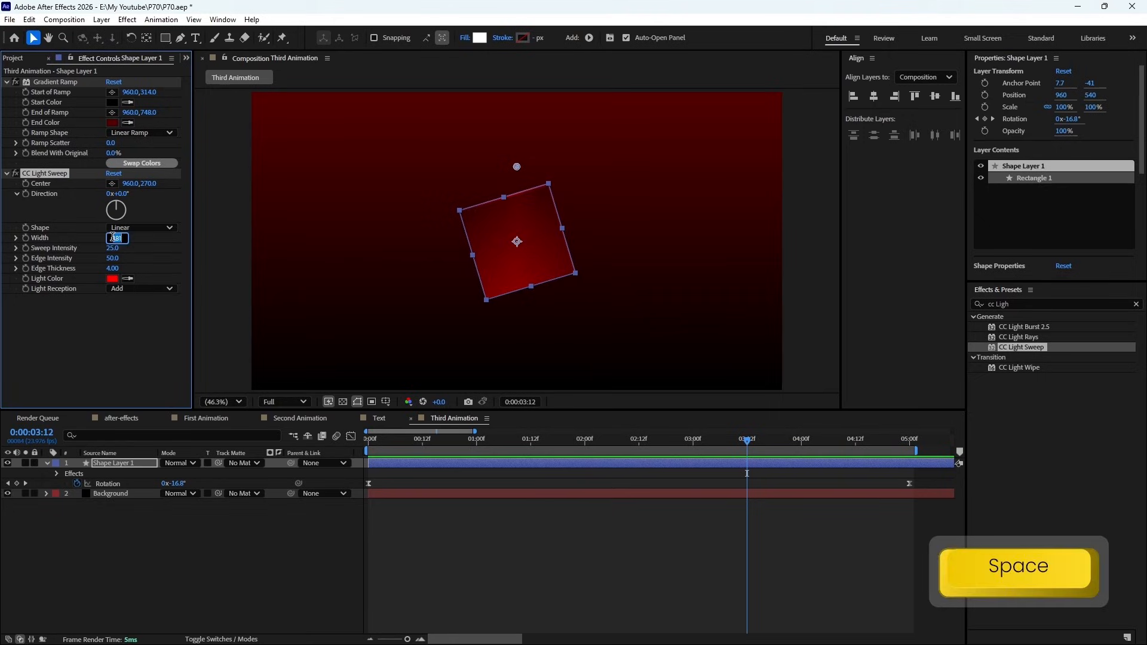
text(100)
key(Return)
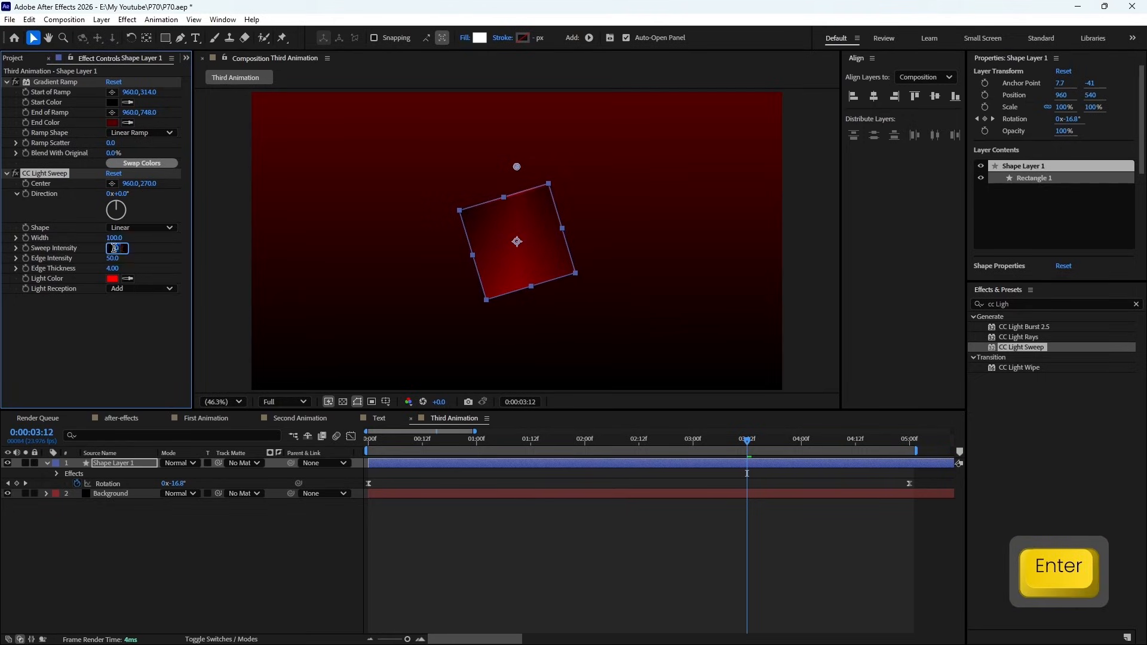
text(20)
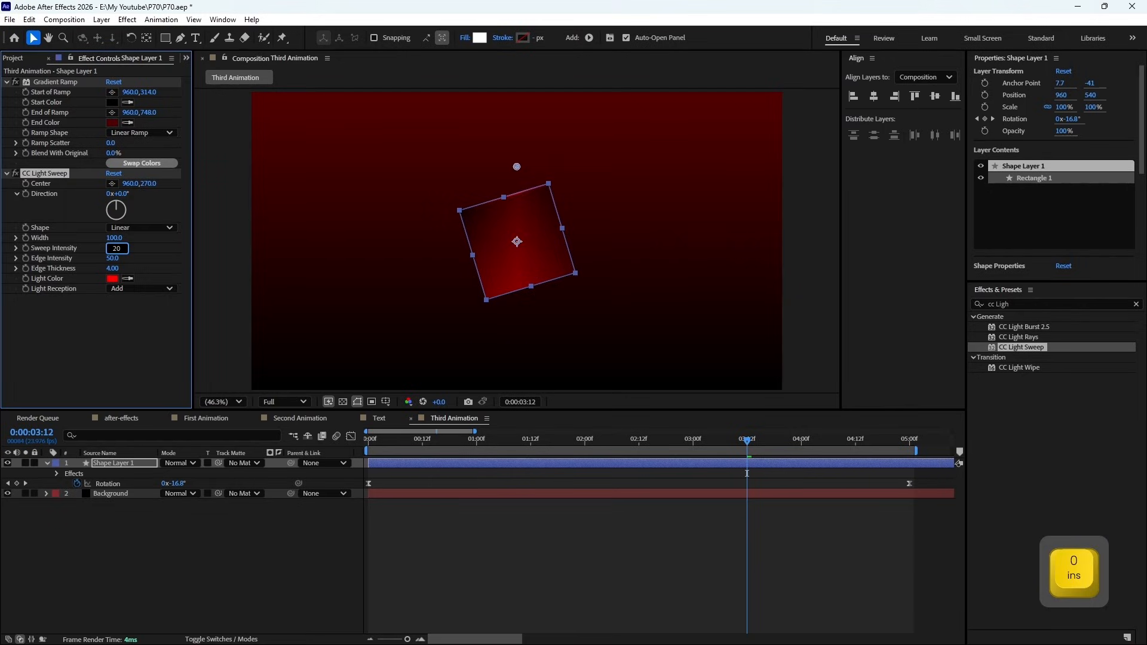
key(Return)
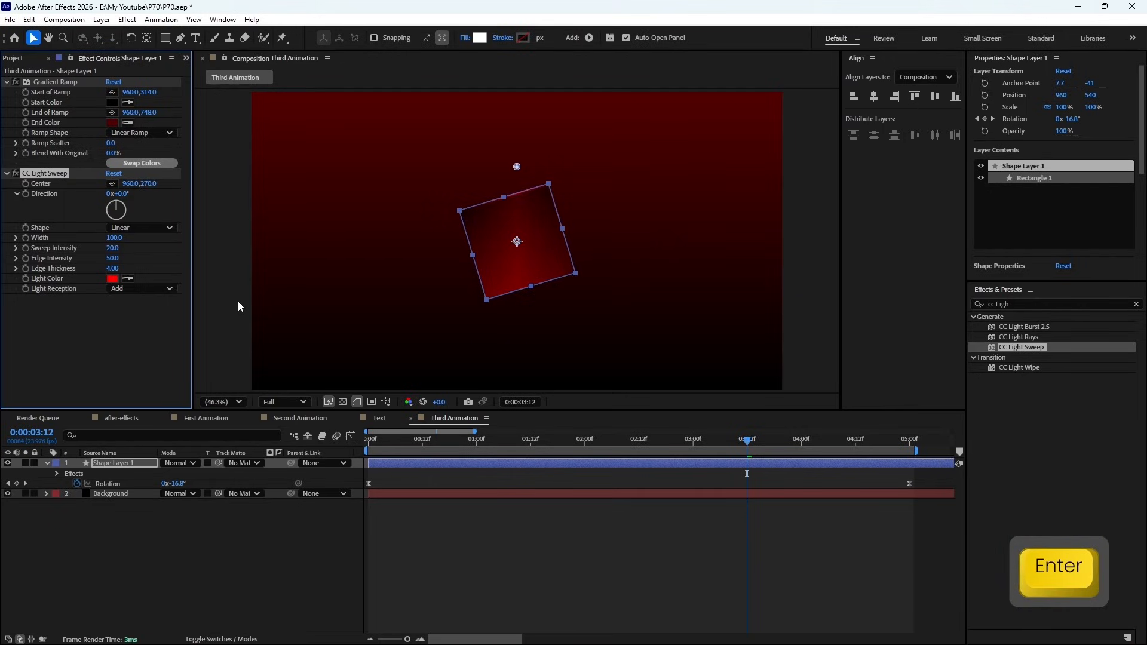
key(KP_0)
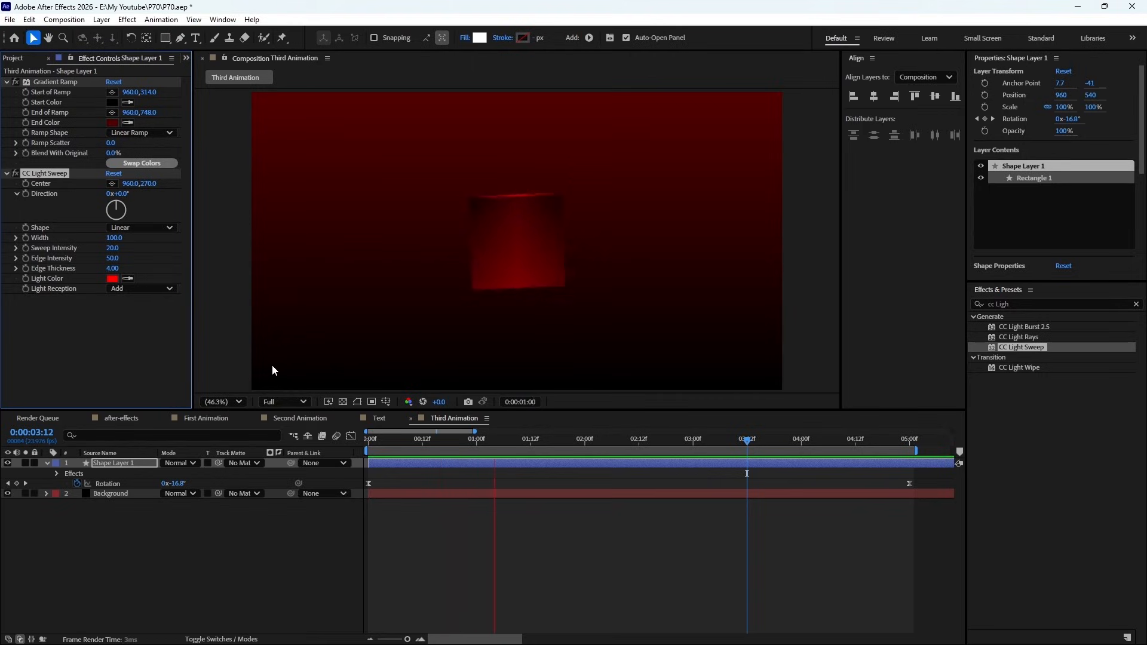
- Add the Lava BG Abstract - 6 1 composition between Shape Layer 1 and Background in Third Animation, and preview it
click(300, 424)
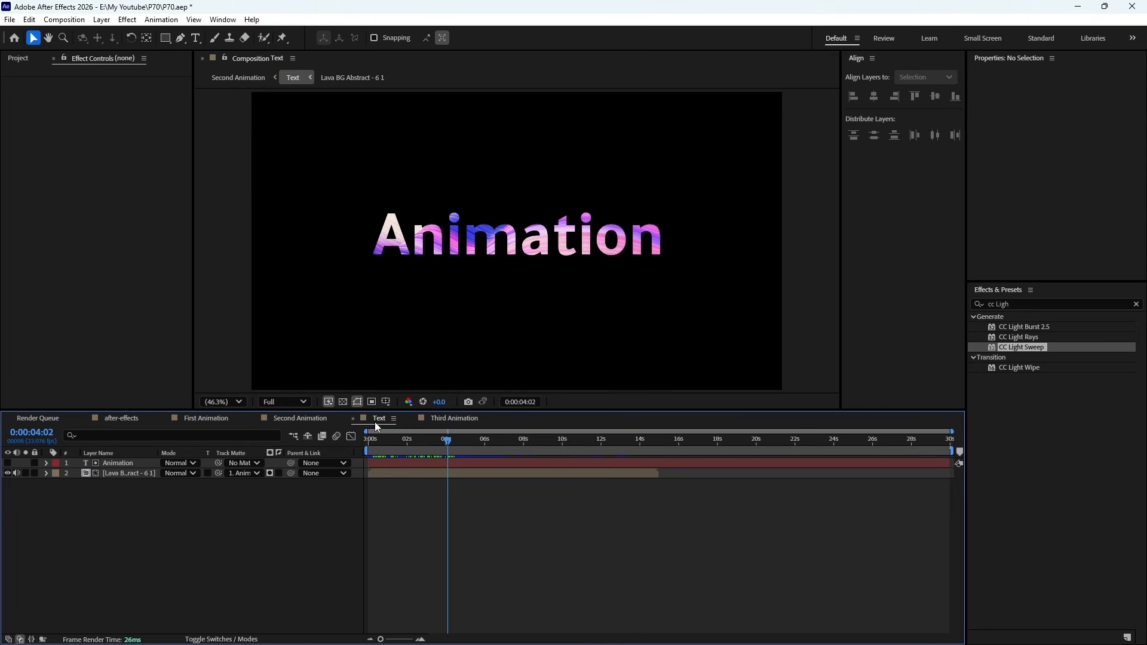
click(434, 420)
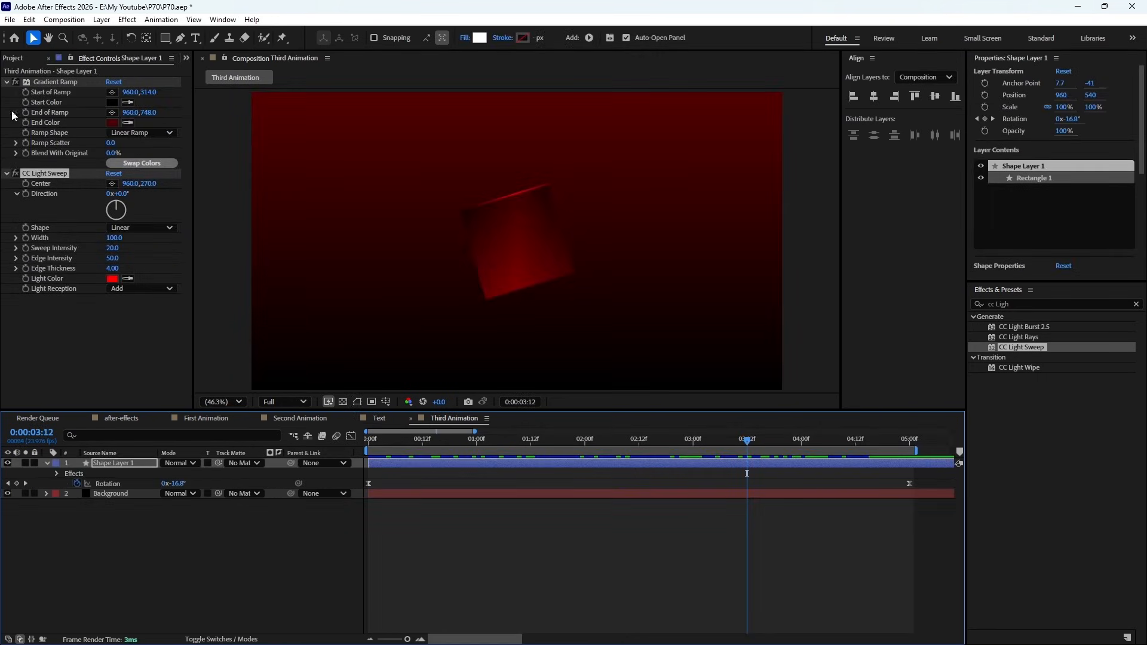
click(19, 59)
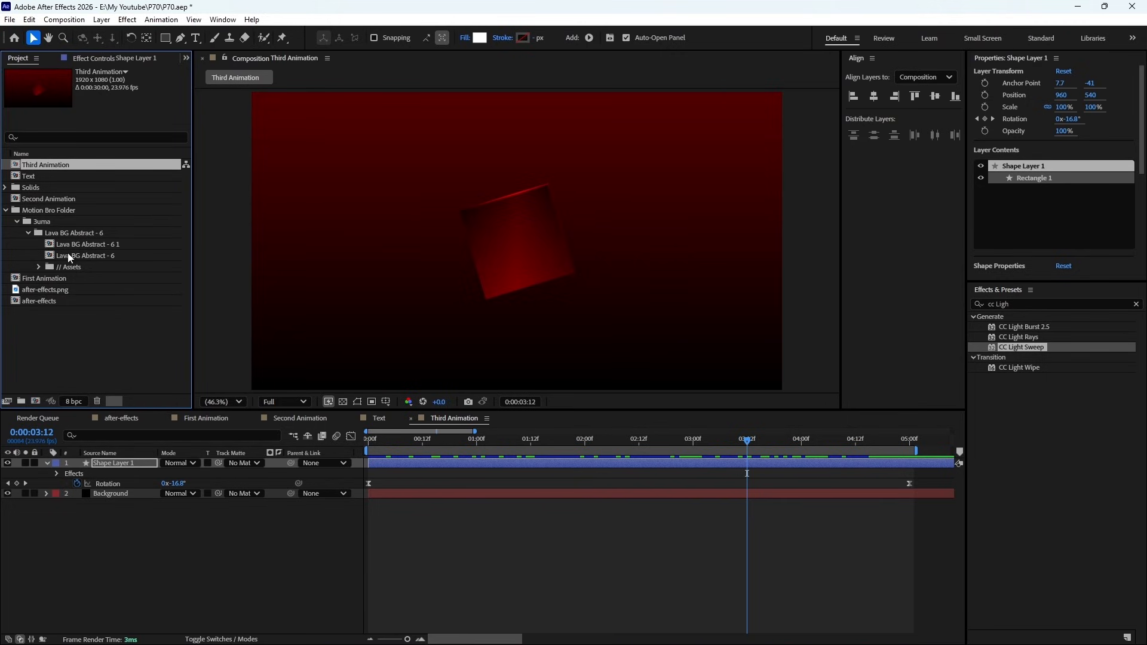
drag(75, 246, 105, 481)
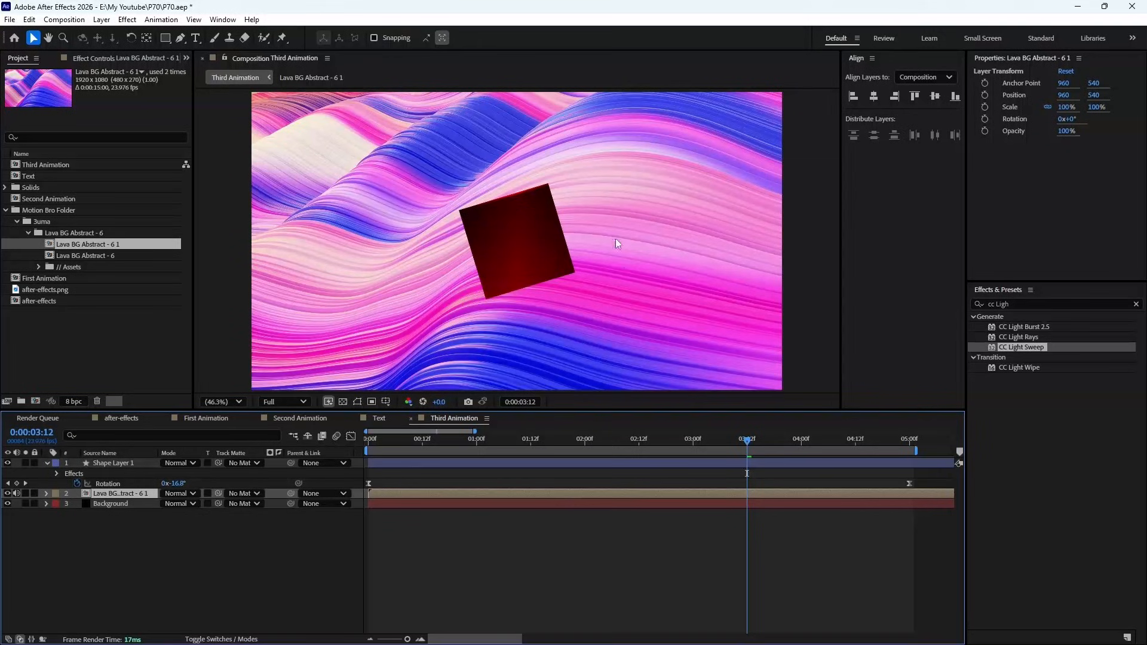
key(KP_0)
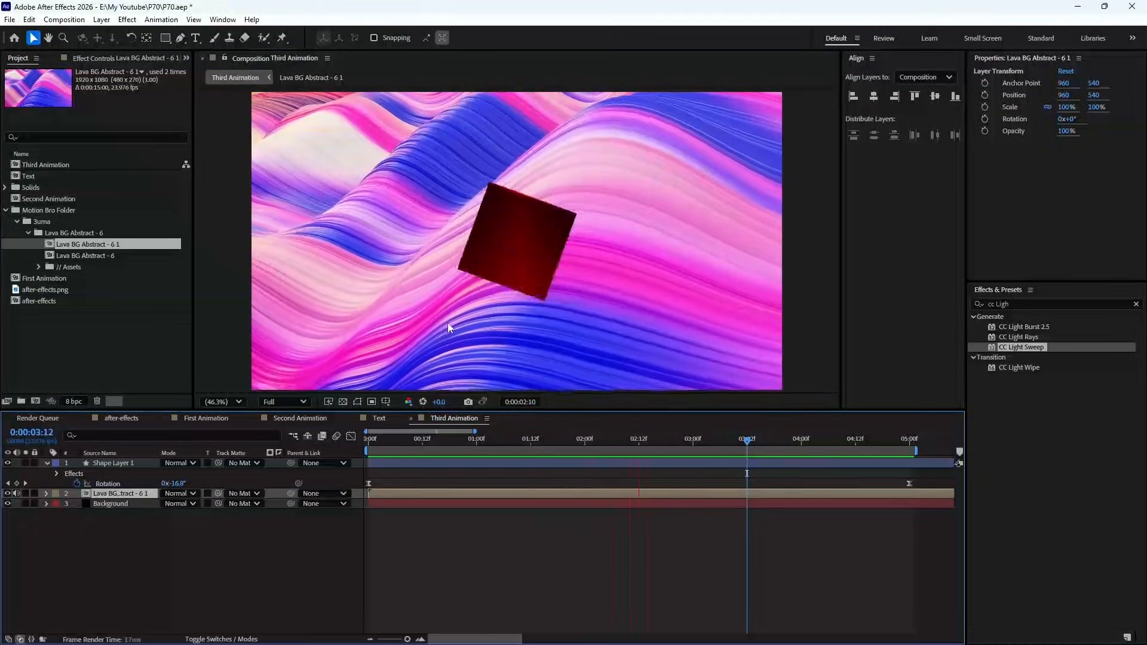
key(space)
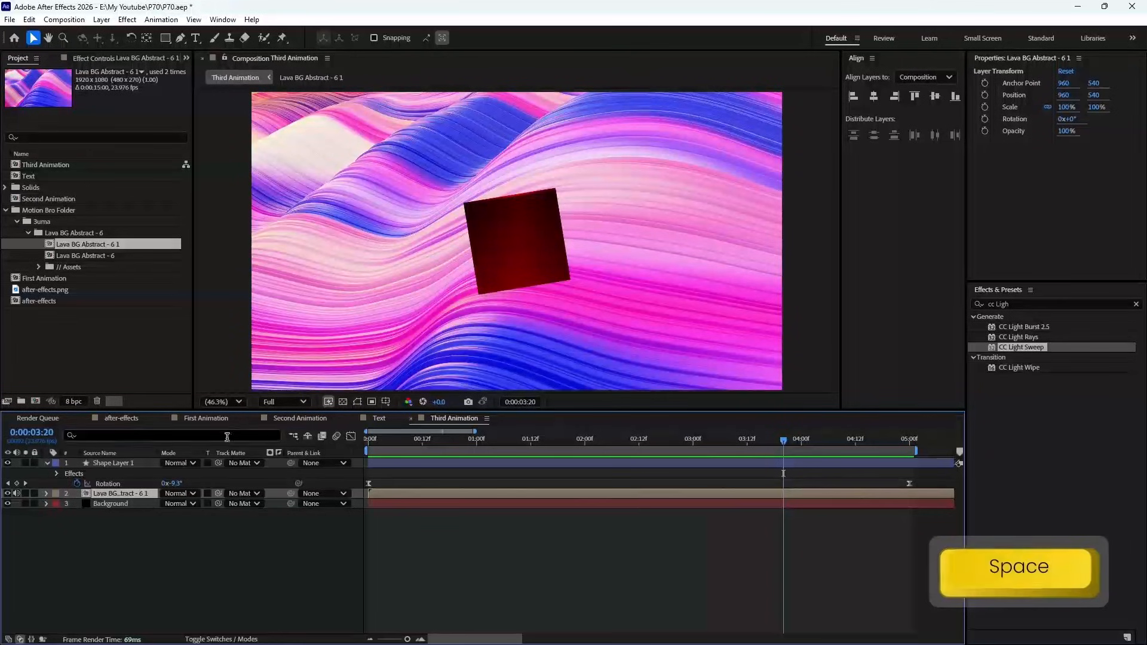
click(196, 640)
click(196, 640)
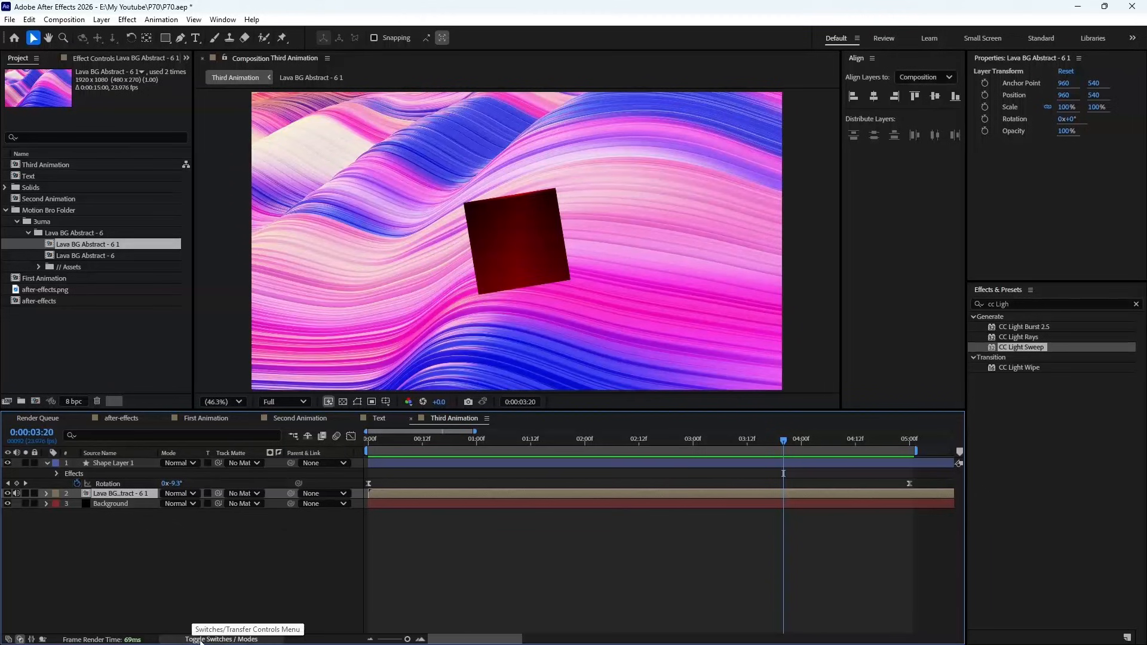
click(242, 639)
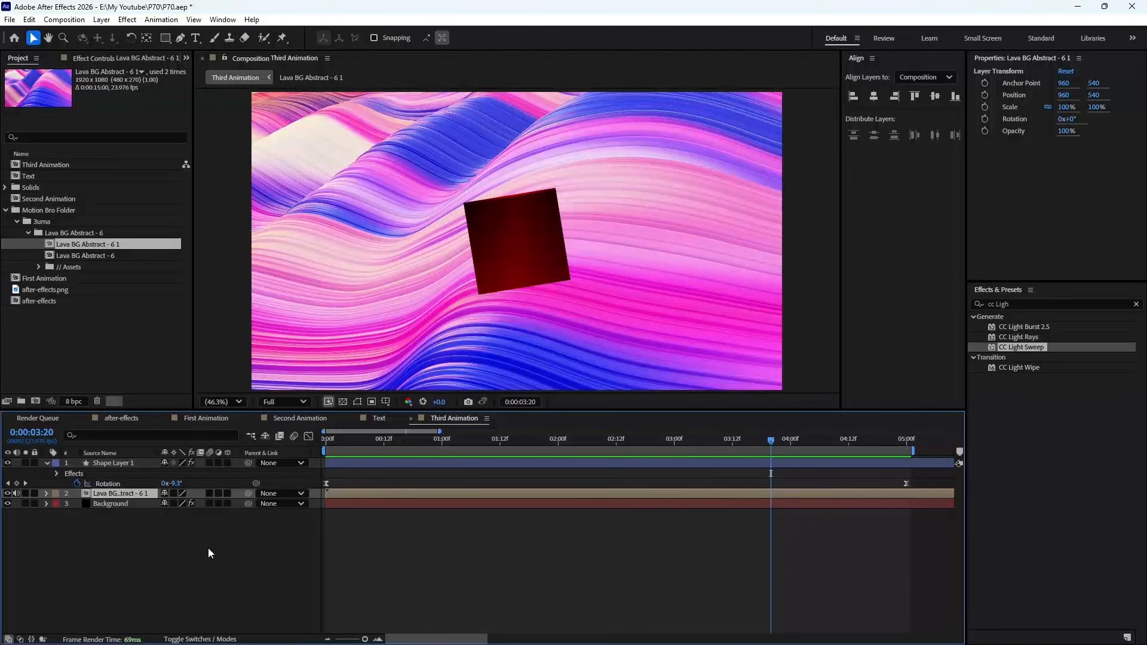
click(202, 639)
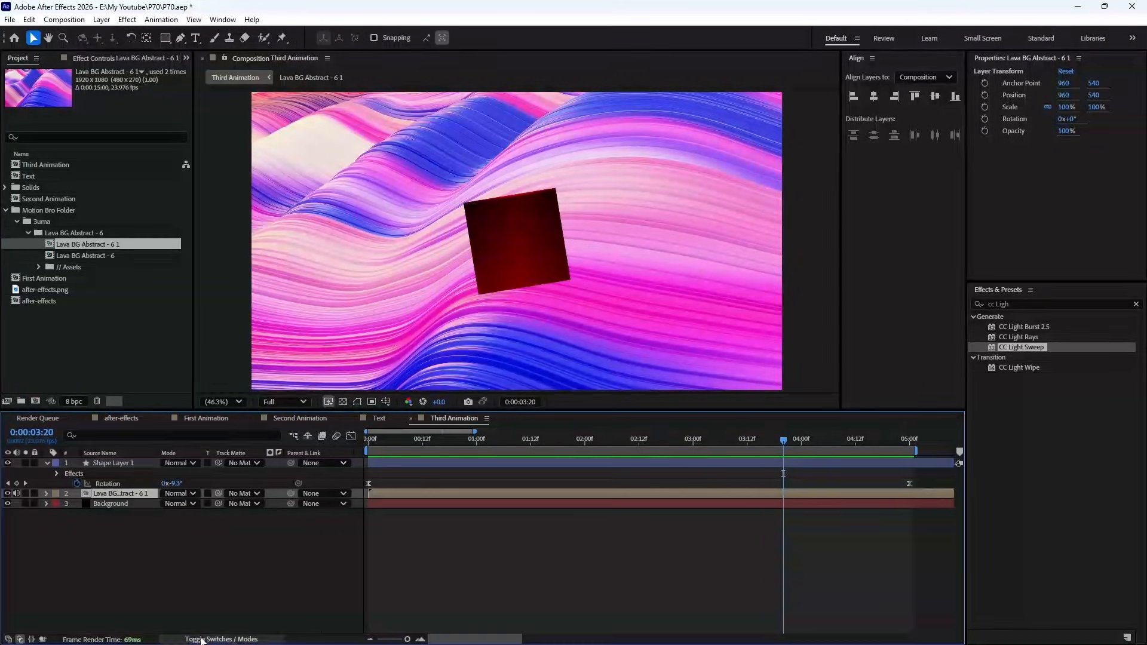
click(172, 496)
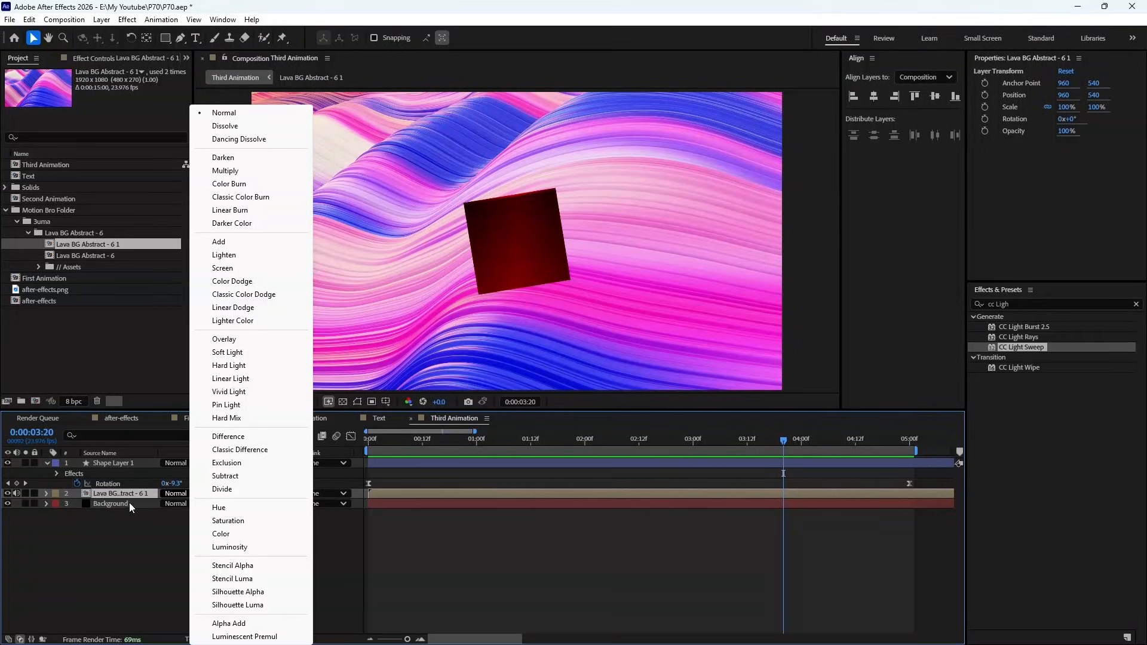
click(112, 523)
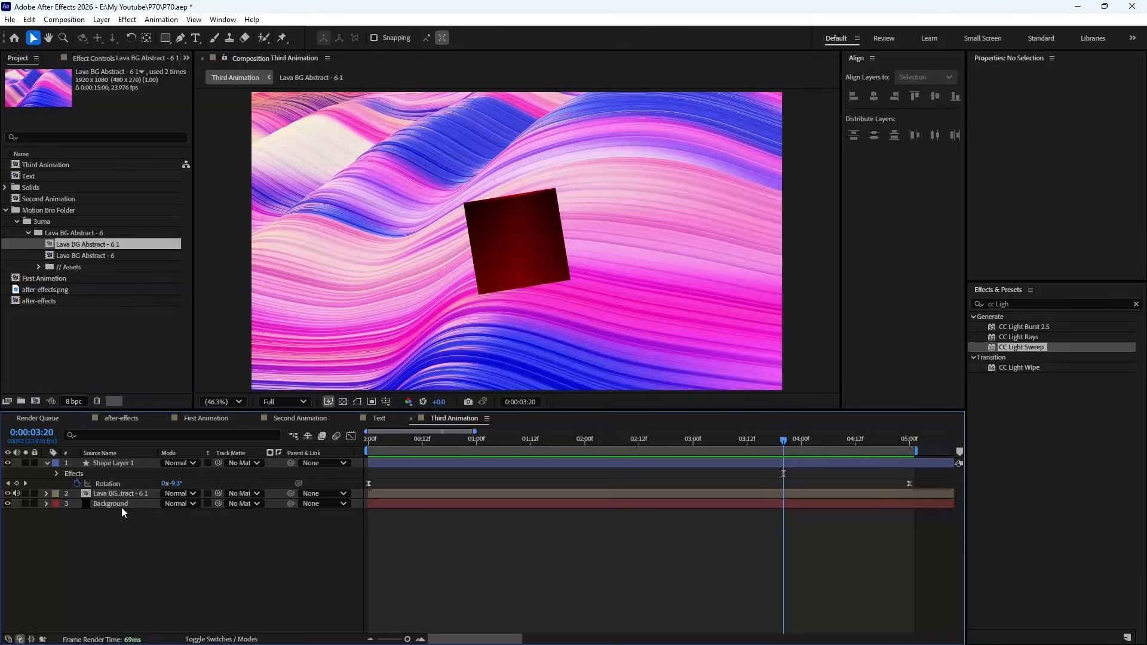
click(178, 464)
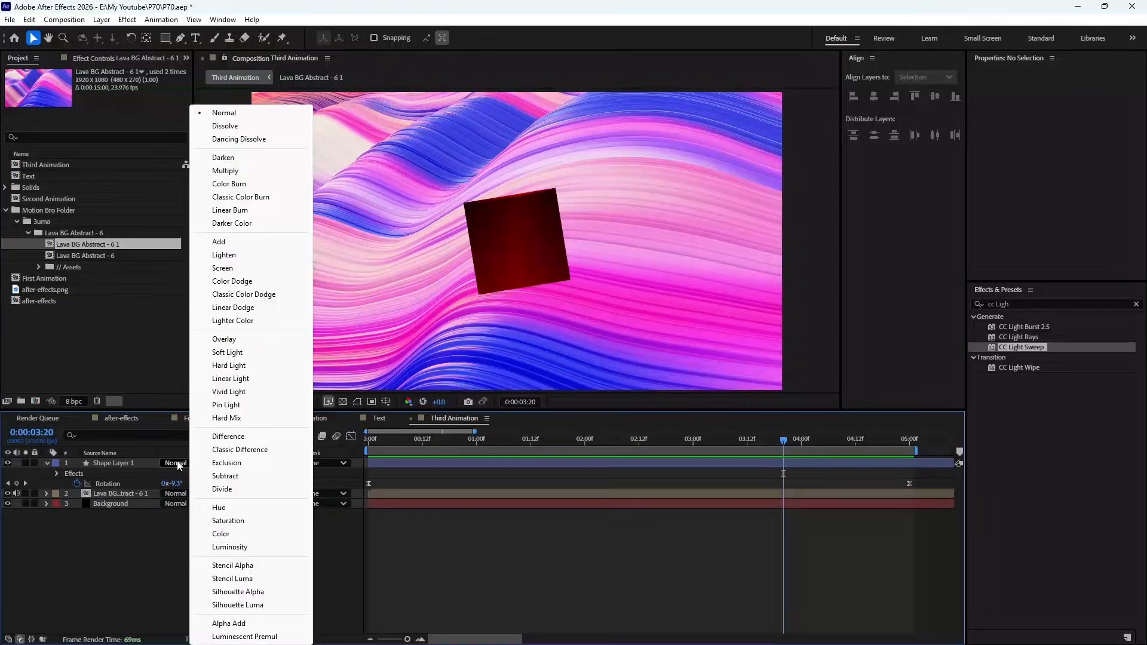
click(125, 506)
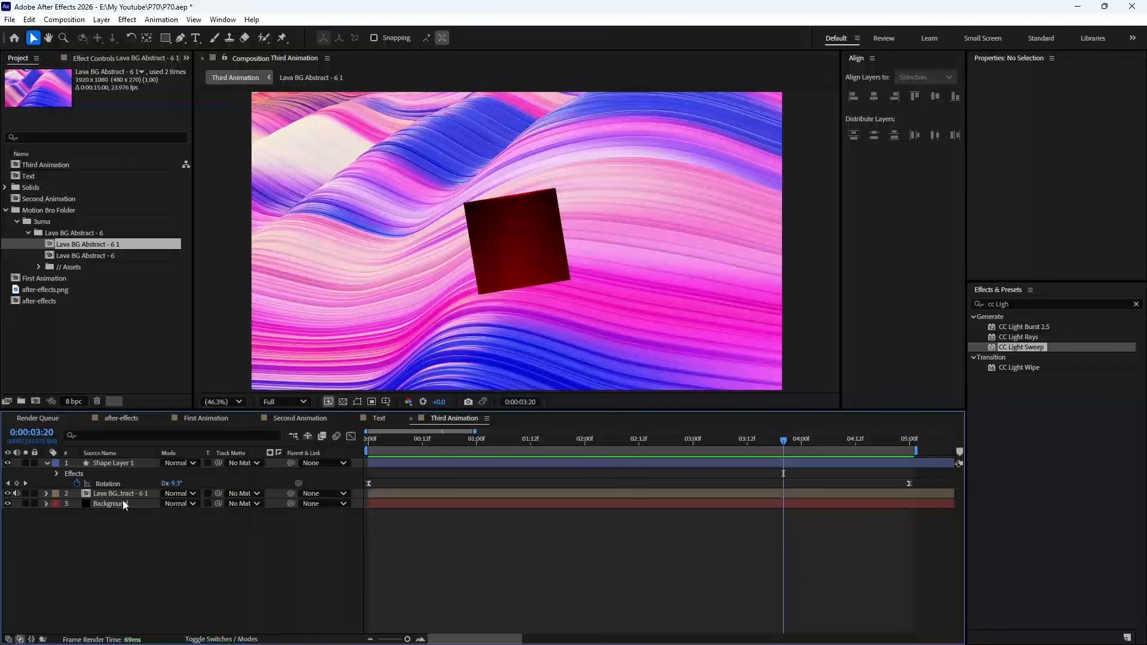
- Try the Screen blending mode on the Lava BG Abstract - 6 1 layer and preview the animation
click(124, 493)
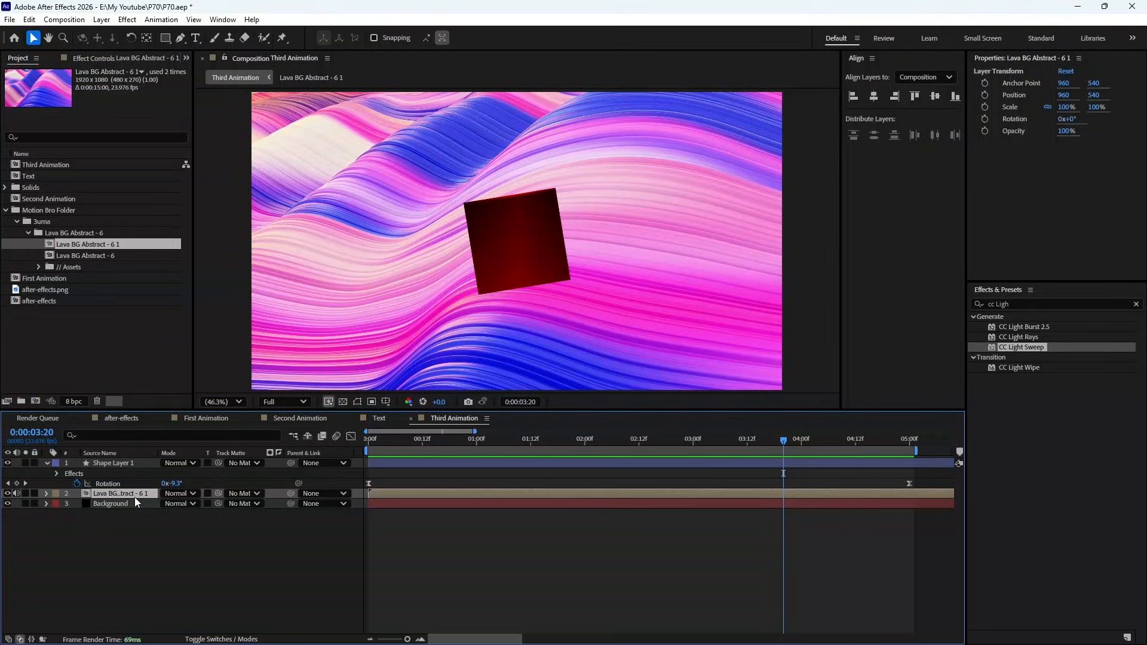
click(185, 494)
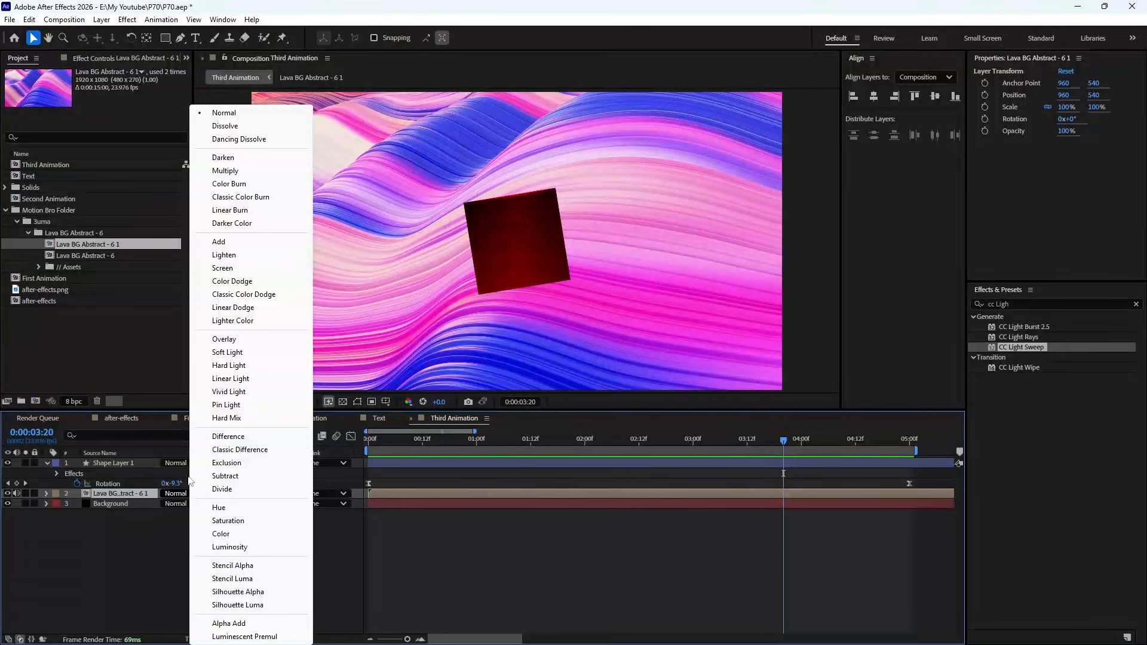
click(238, 267)
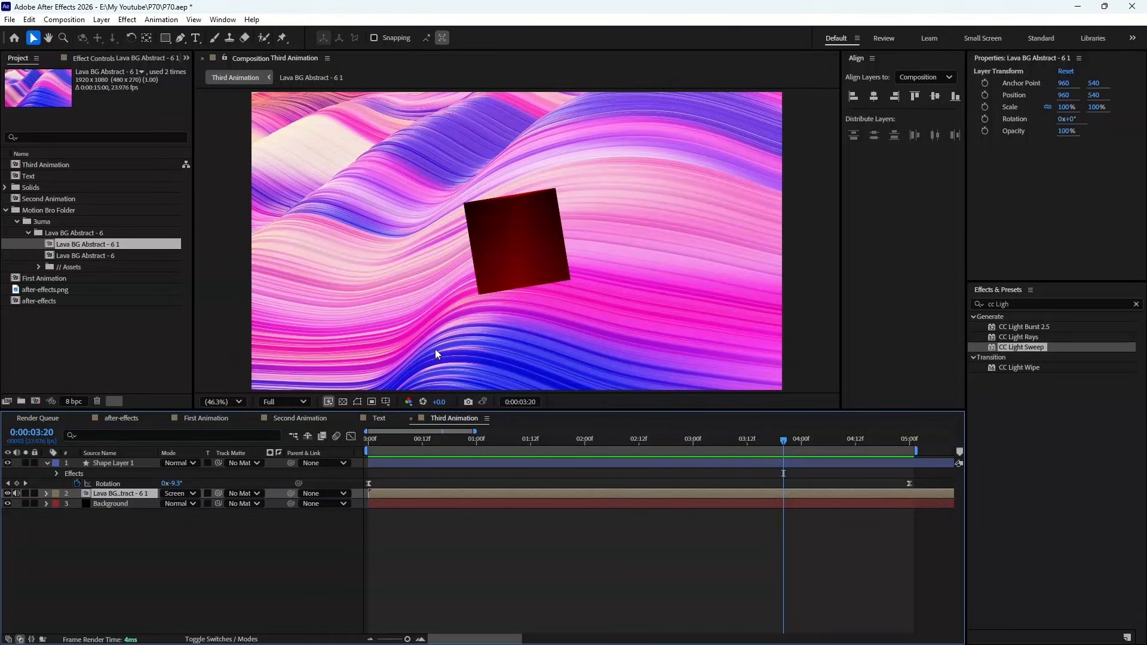
key(KP_0)
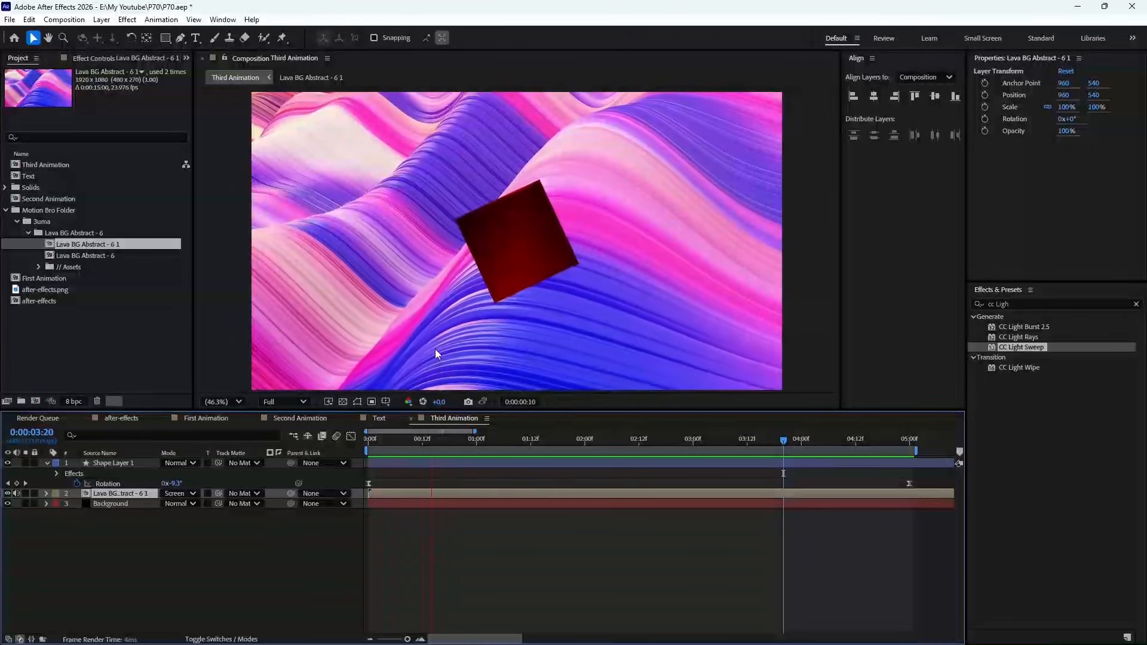
key(space)
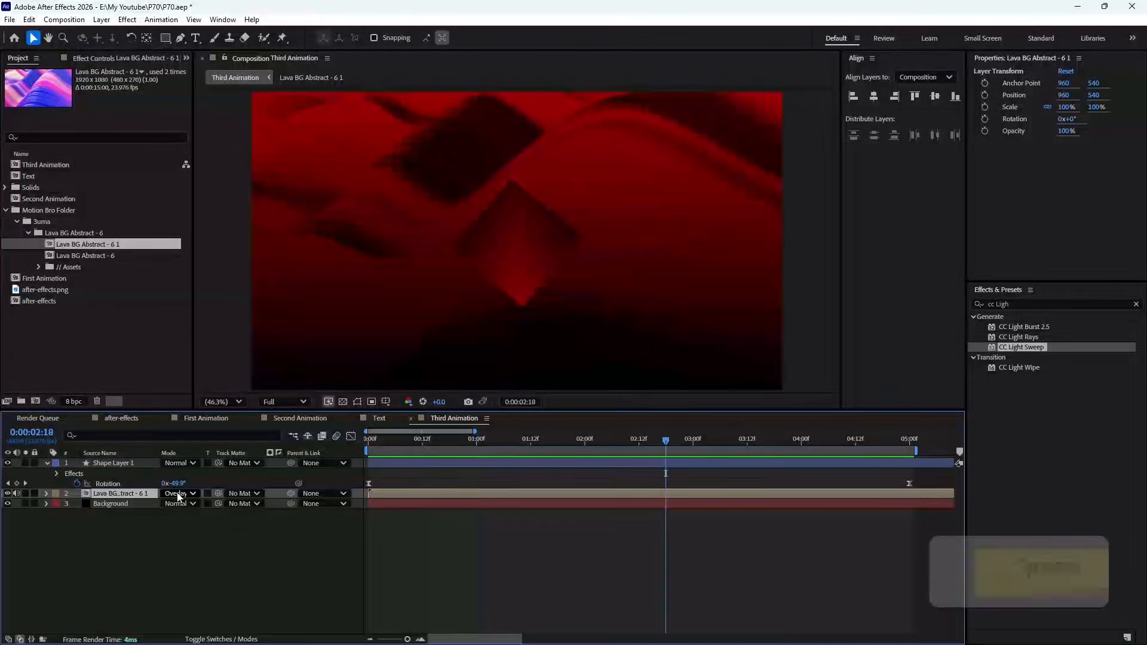
- Set the Lava BG Abstract - 6 1 layer's blending mode to Soft Light and preview the animation
click(176, 494)
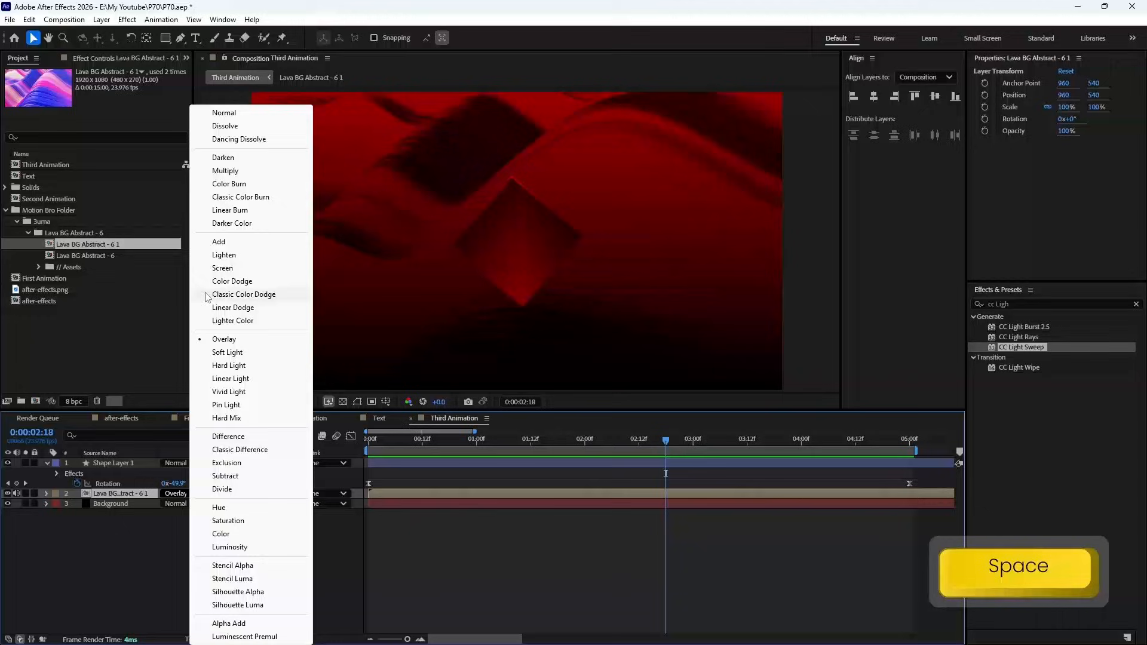
click(209, 355)
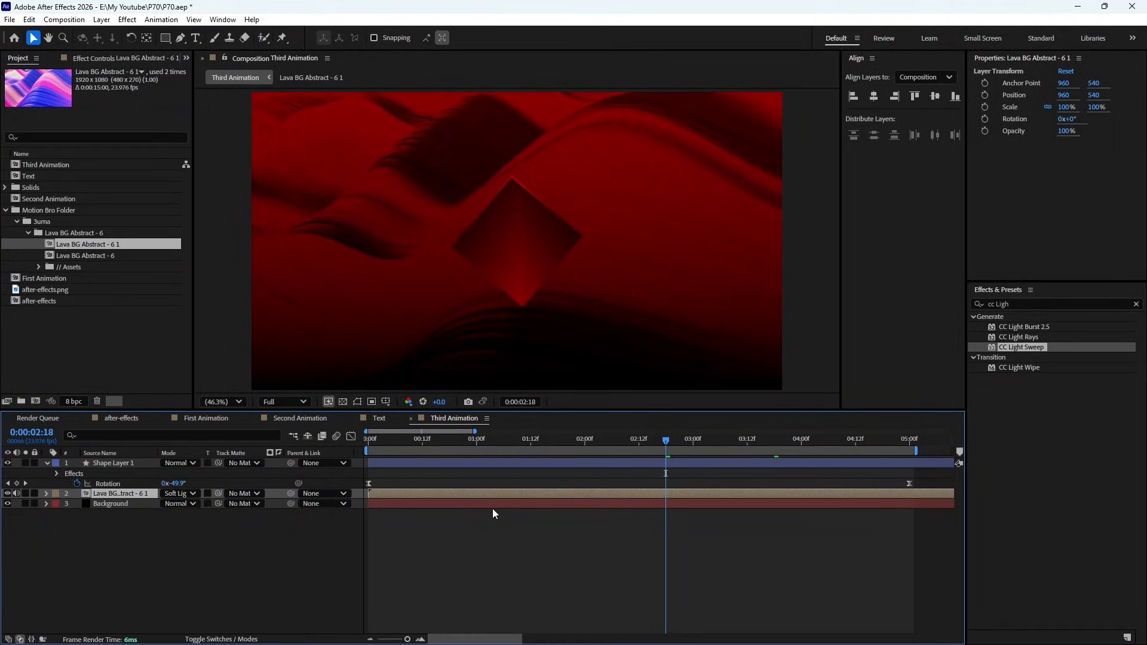
key(KP_0)
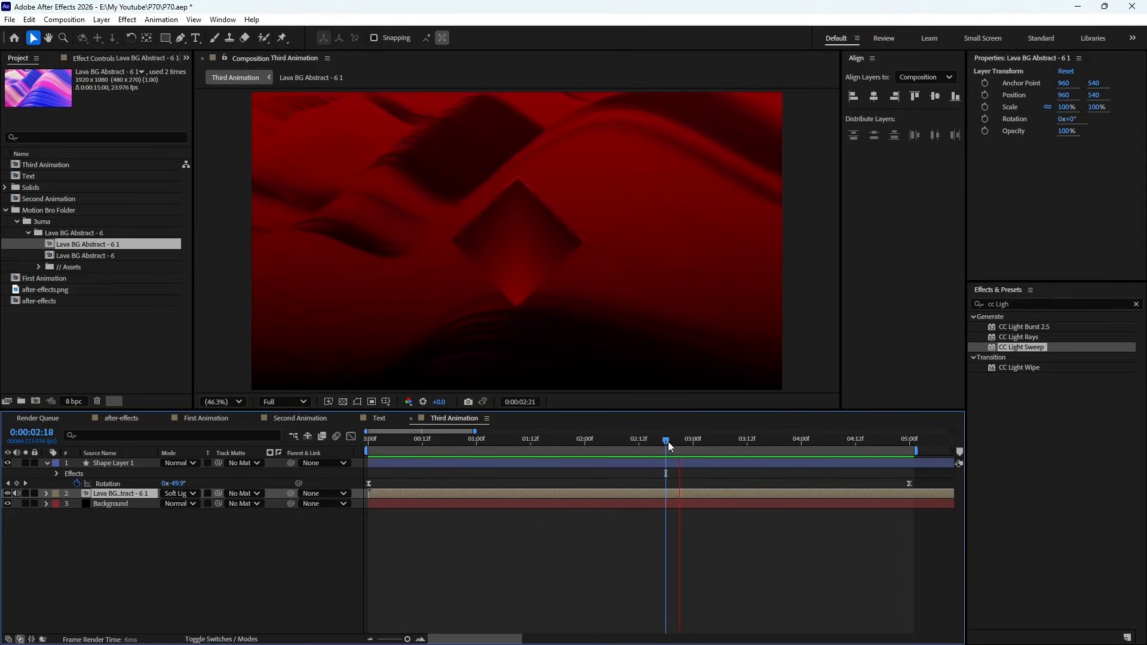
key(space)
- Search the effects for "Gau" and apply Gaussian Blur to the Lava BG Abstract - 6 1 layer
click(1137, 304)
text(Gau)
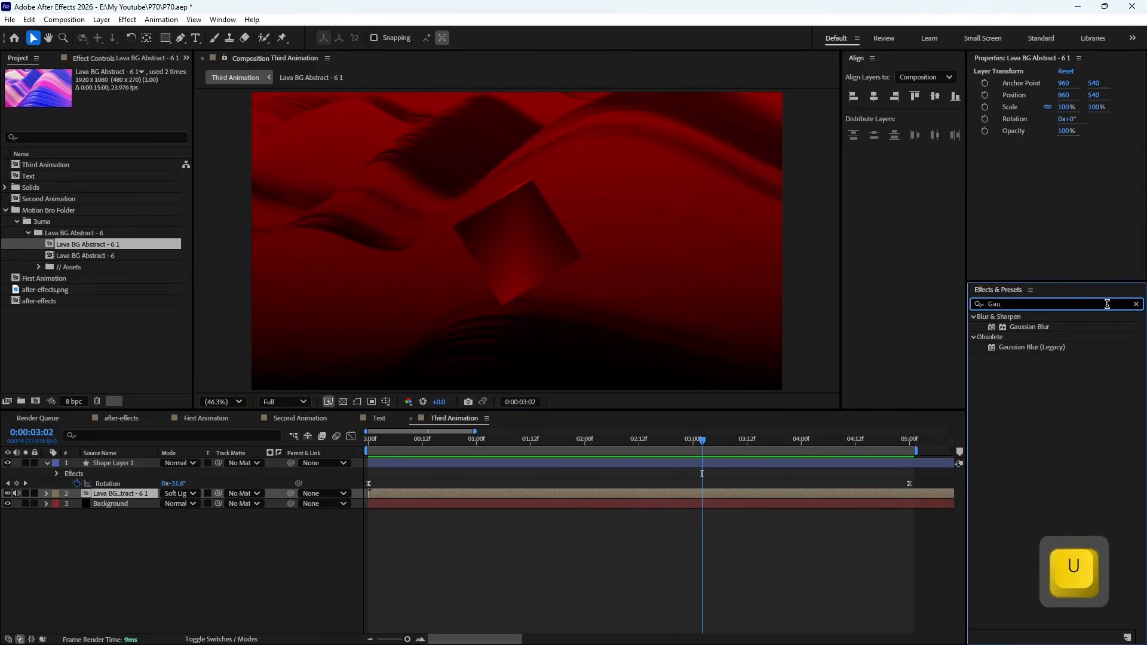
click(1060, 330)
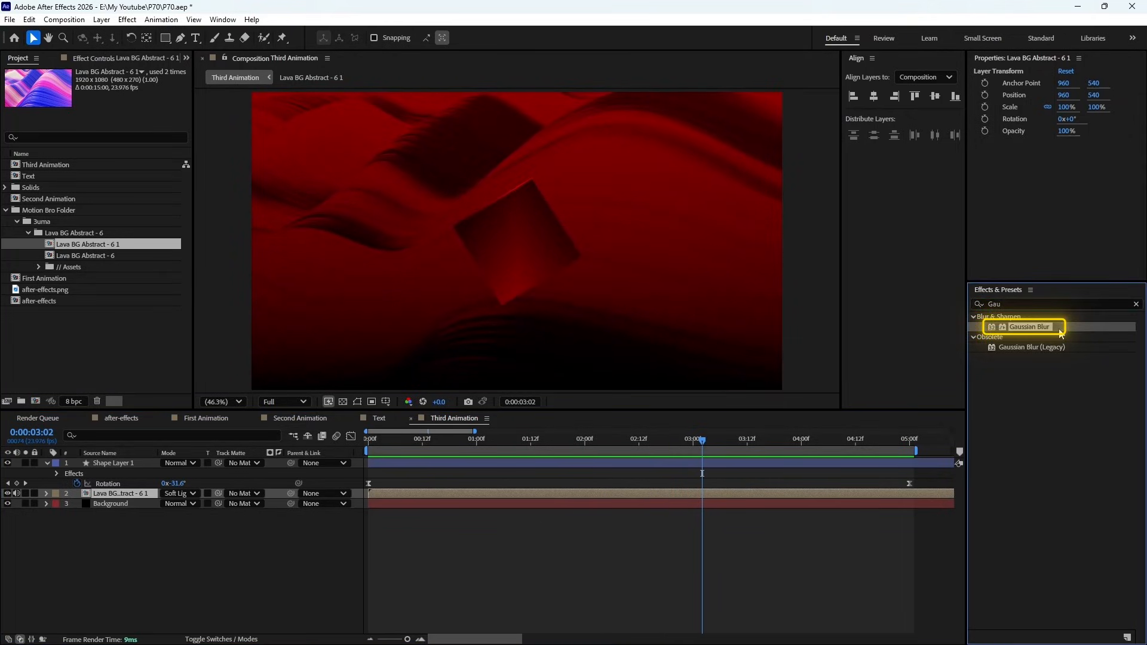
drag(1061, 333, 136, 492)
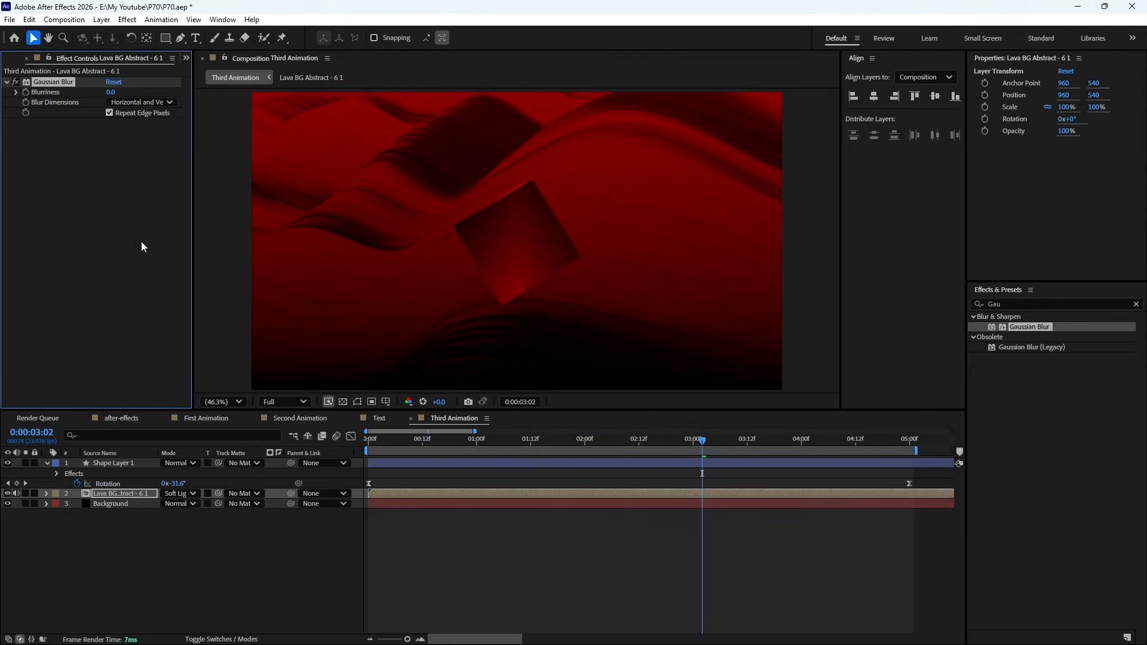
- Set the Gaussian Blur blurriness on the Lava BG Abstract - 6 1 layer to 46.4 and preview the animation
drag(114, 93, 392, 92)
click(414, 544)
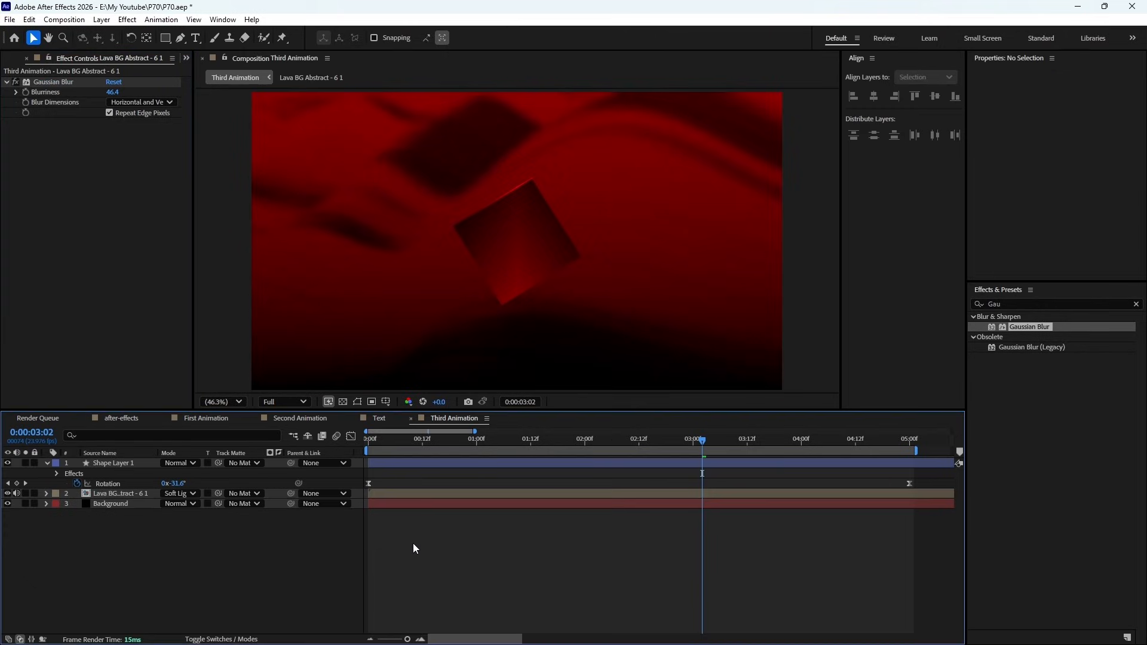
key(KP_0)
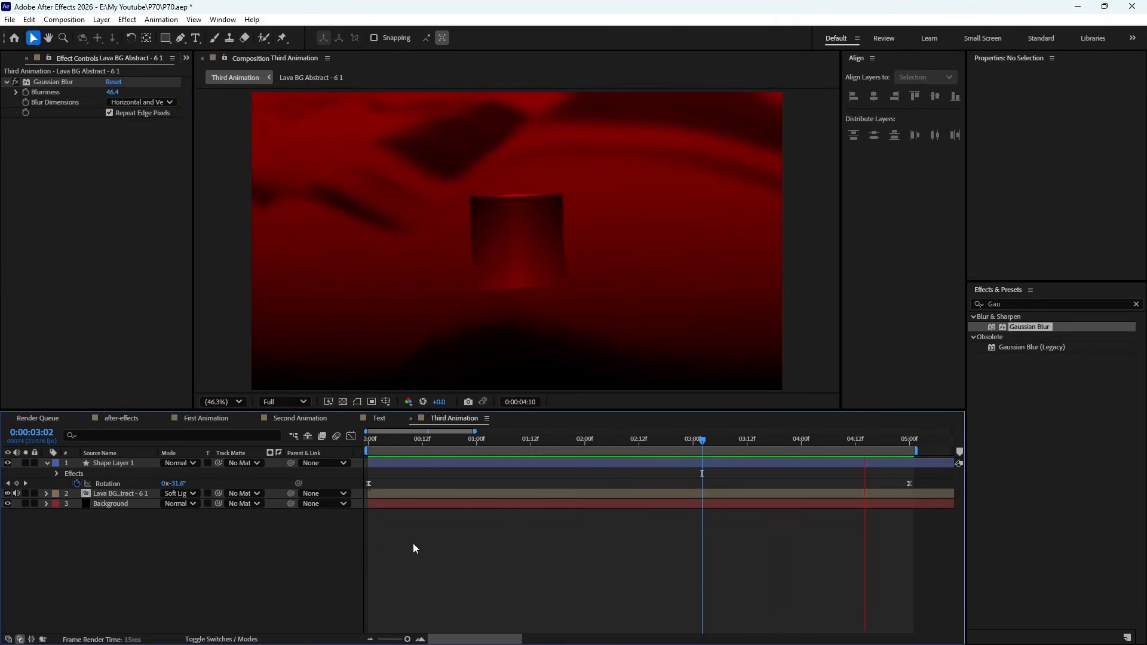
key(space)
- Find and apply Brightness & Contrast to the Lava BG Abstract - 6 1 layer, set its brightness to -50 and preview the animation
click(1137, 304)
text(bright)
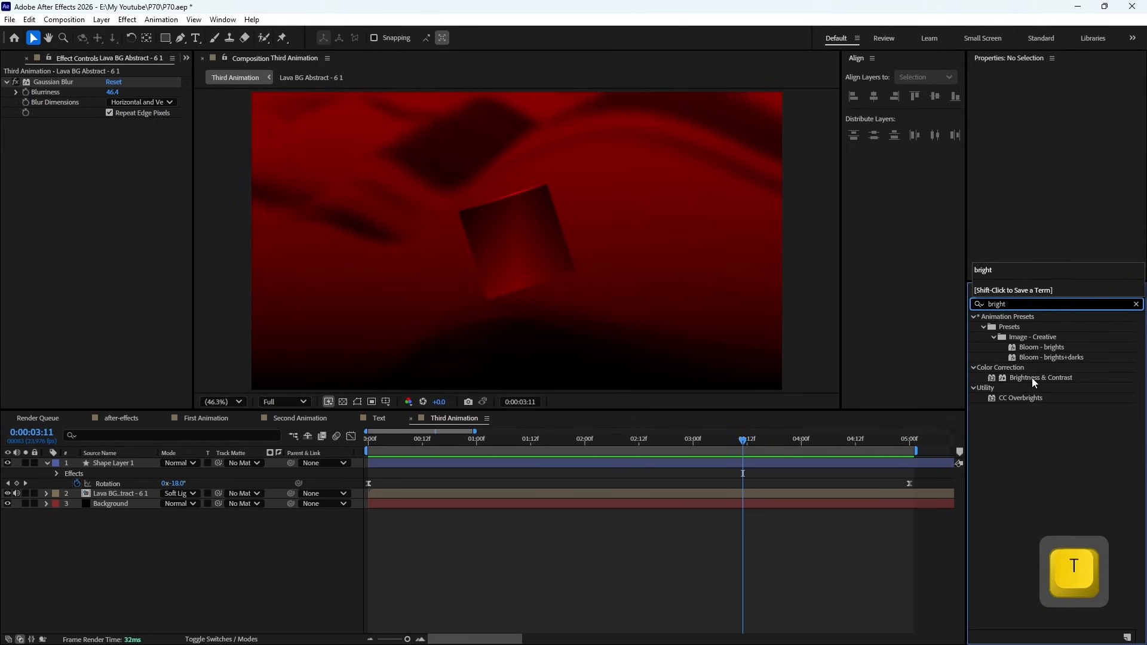
drag(1031, 377, 469, 493)
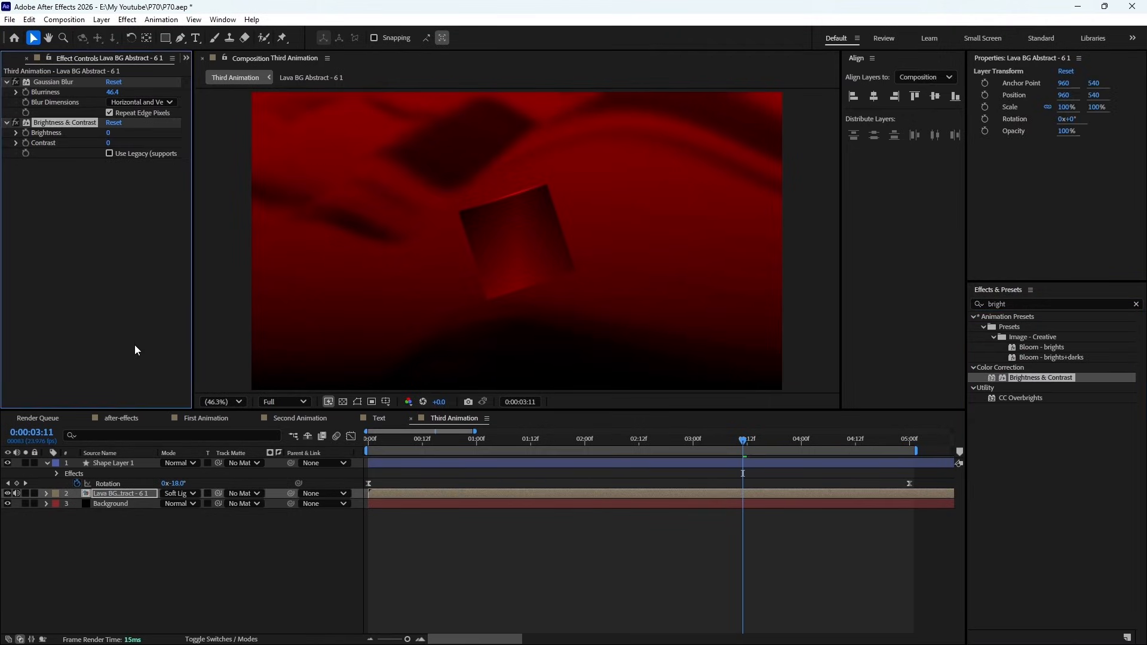
drag(108, 133, 73, 134)
key(KP_0)
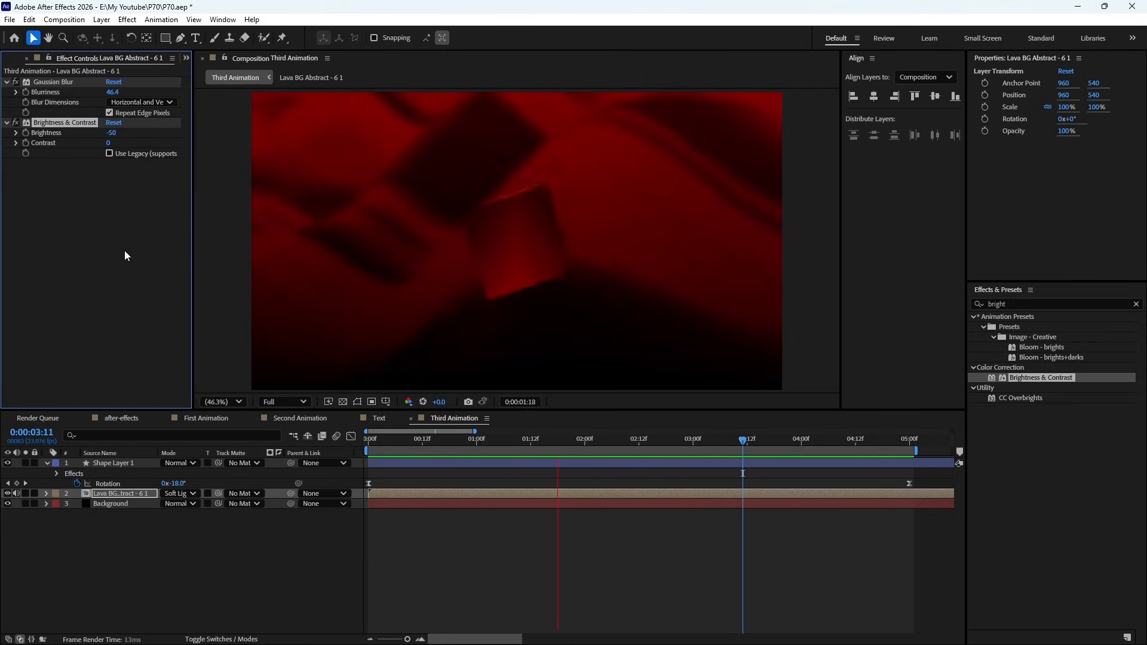
key(space)
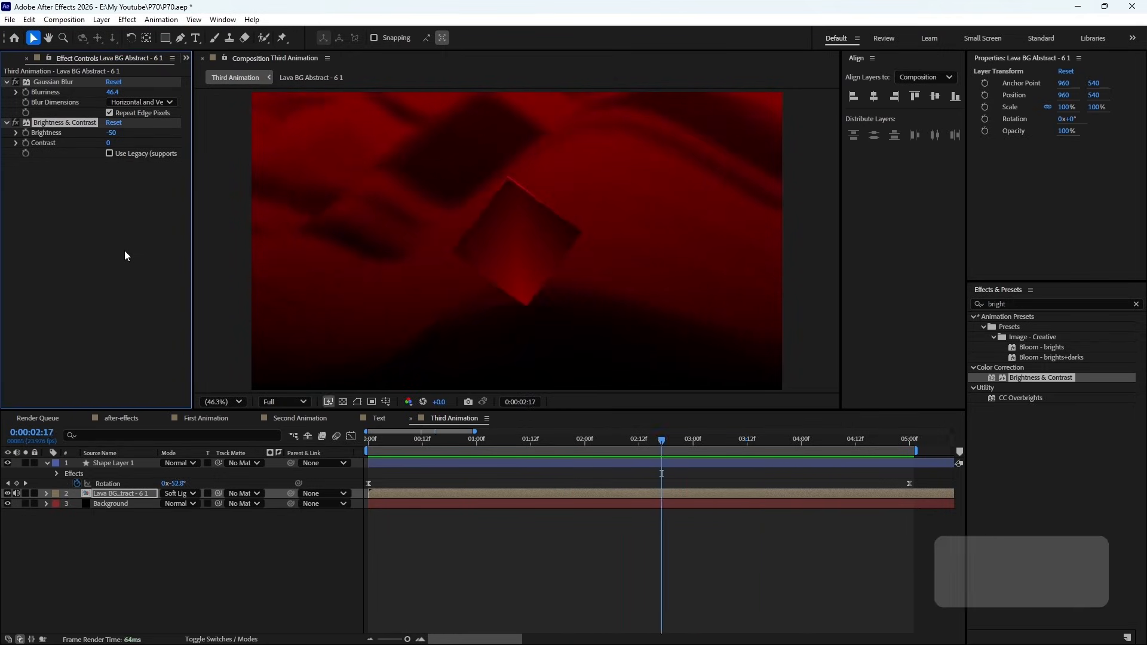
- Play back the First Animation, Second Animation and Third Animation compositions one after another to review them
click(207, 419)
key(KP_0)
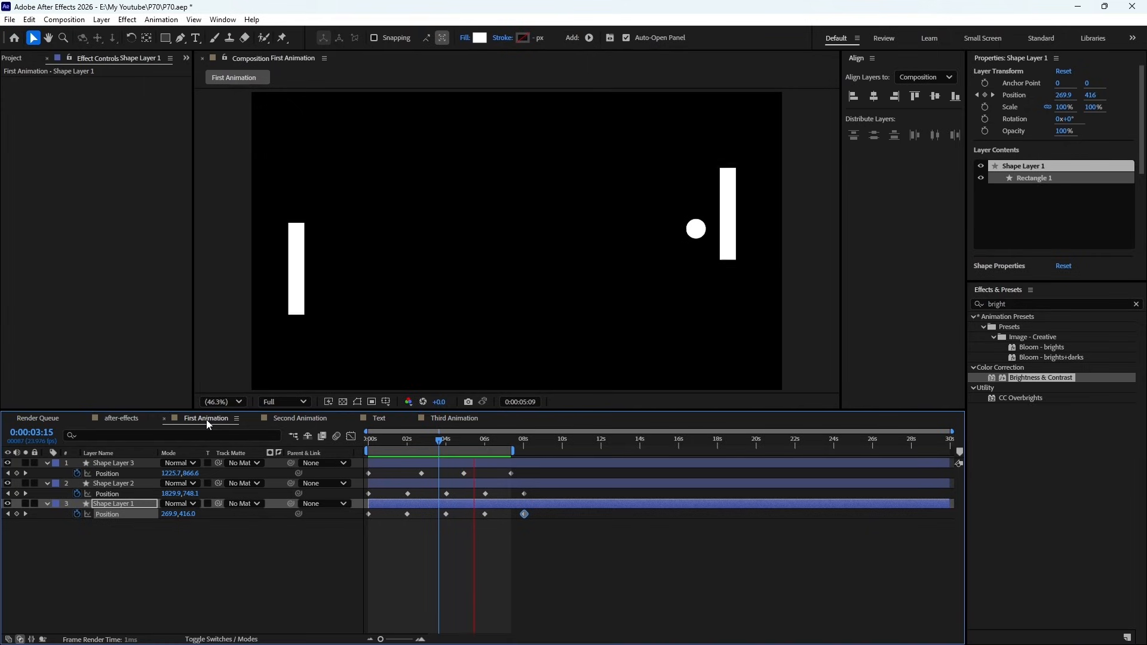
key(space)
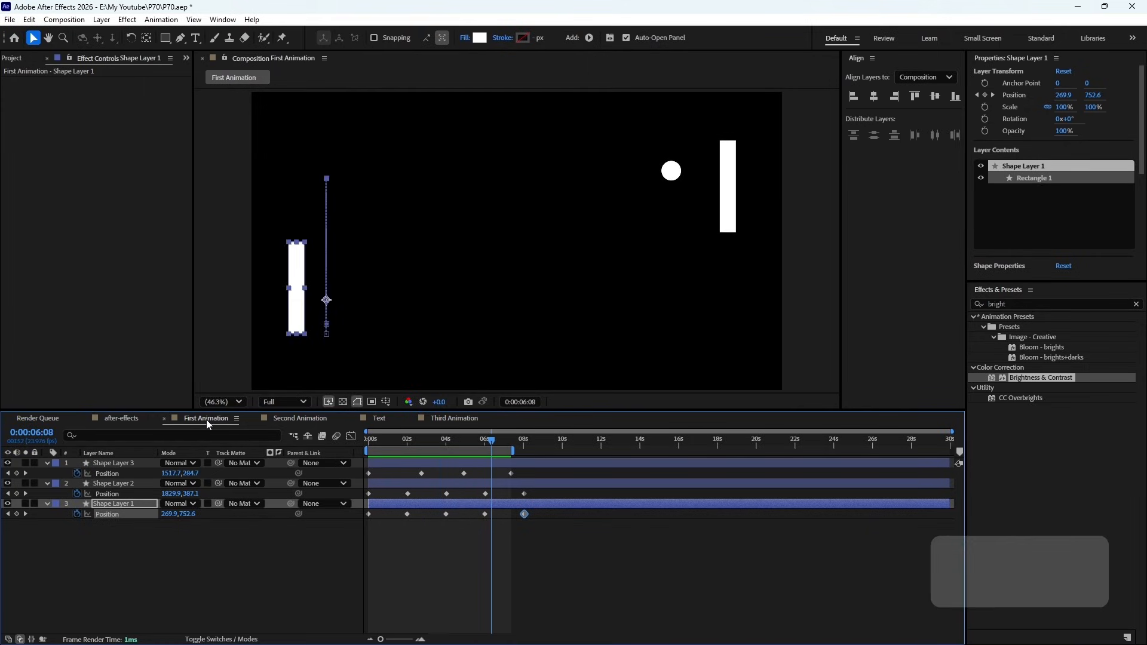
click(297, 419)
key(KP_0)
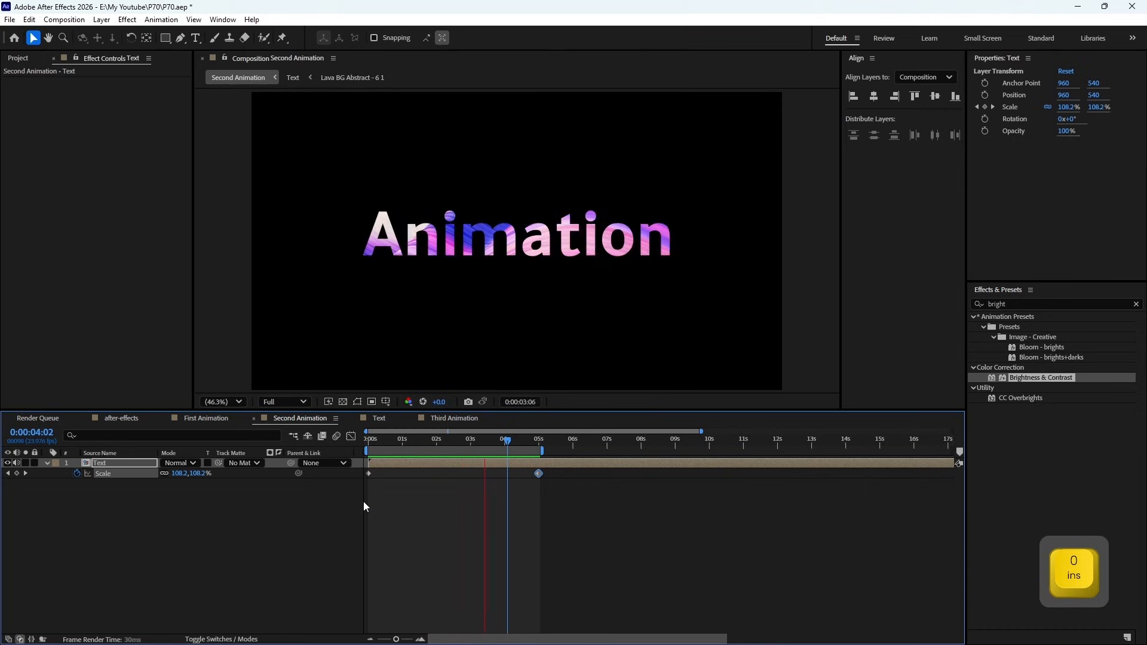
key(space)
click(429, 418)
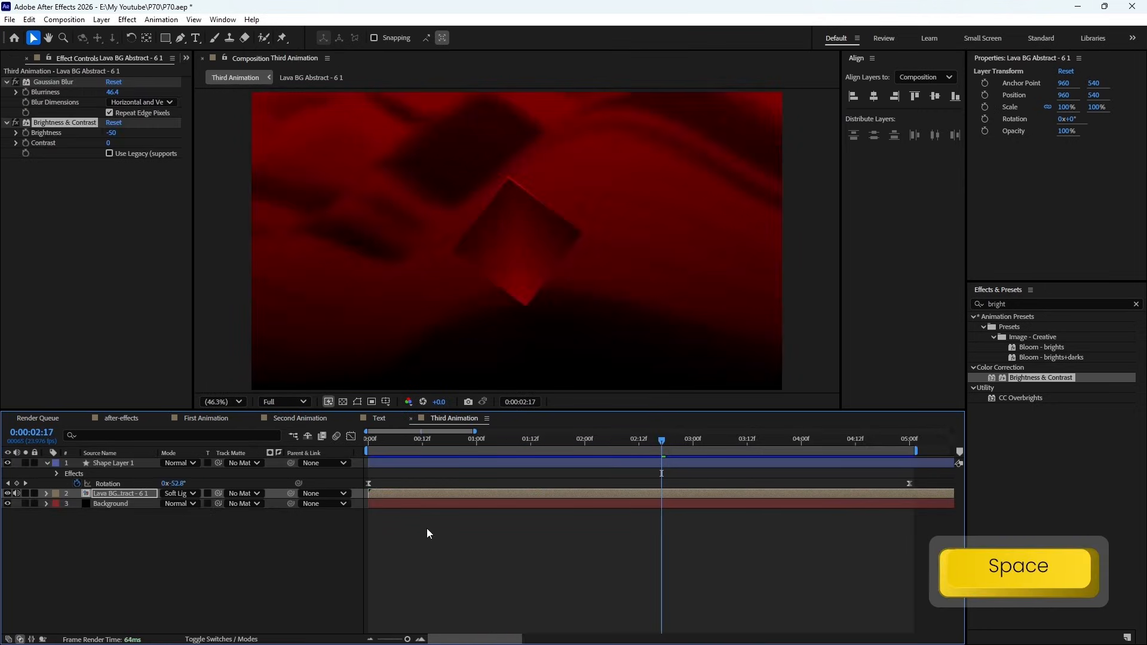
key(KP_0)
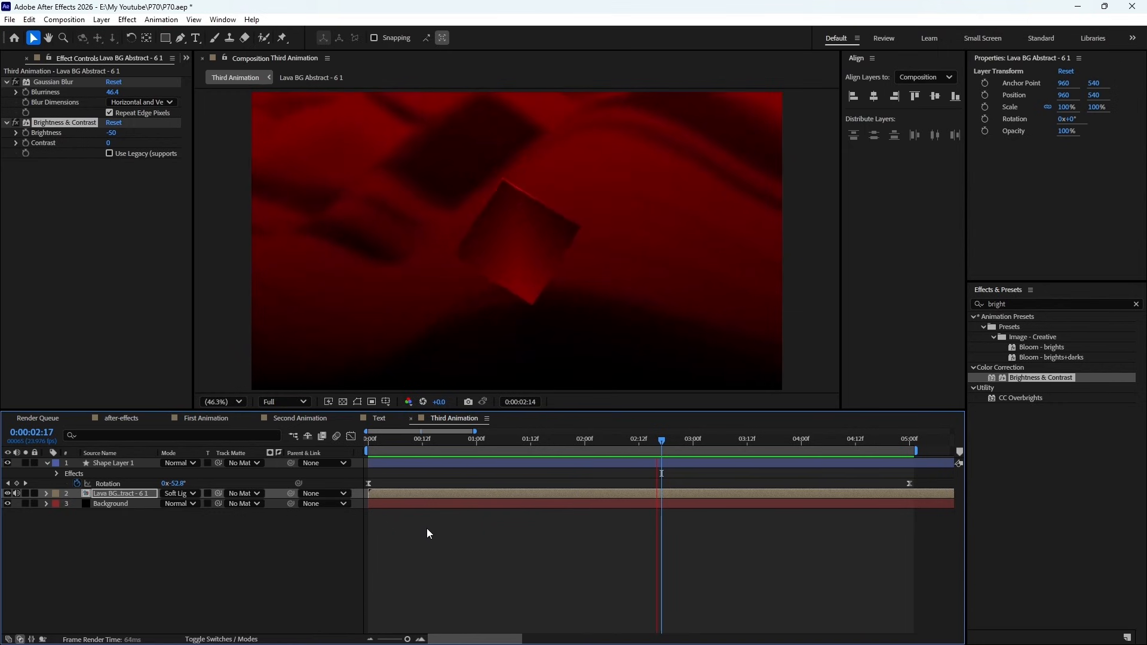
key(space)
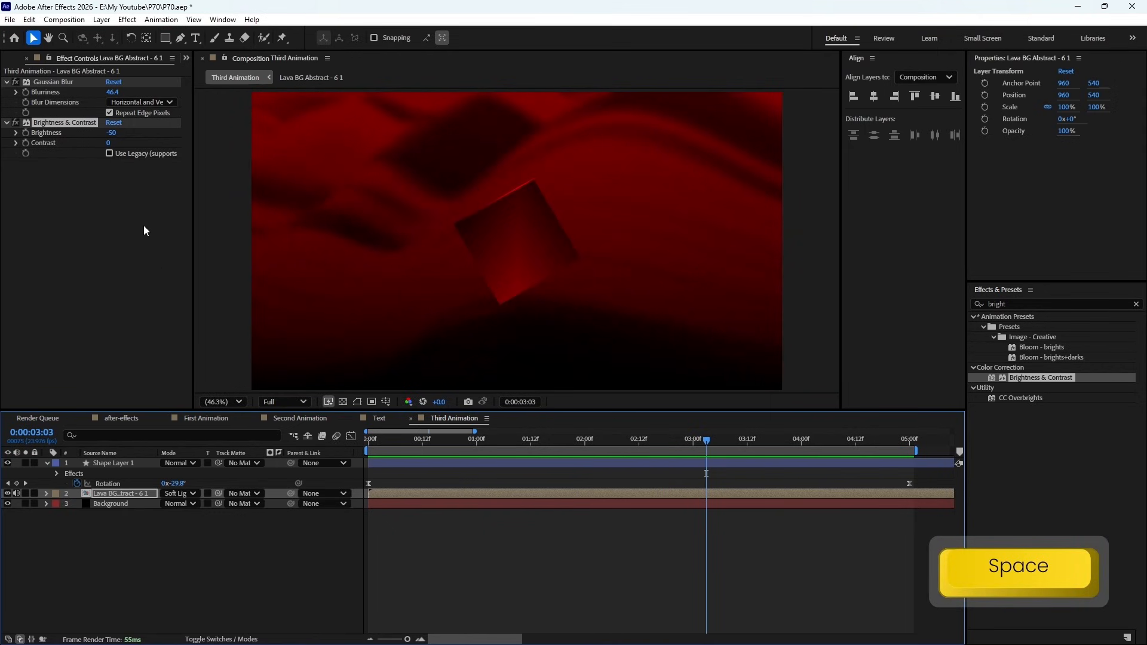
- Create a new 1920 x 1080 px composition named Fourth Animation at 23.976 fps with a 30-second duration
click(64, 19)
click(69, 46)
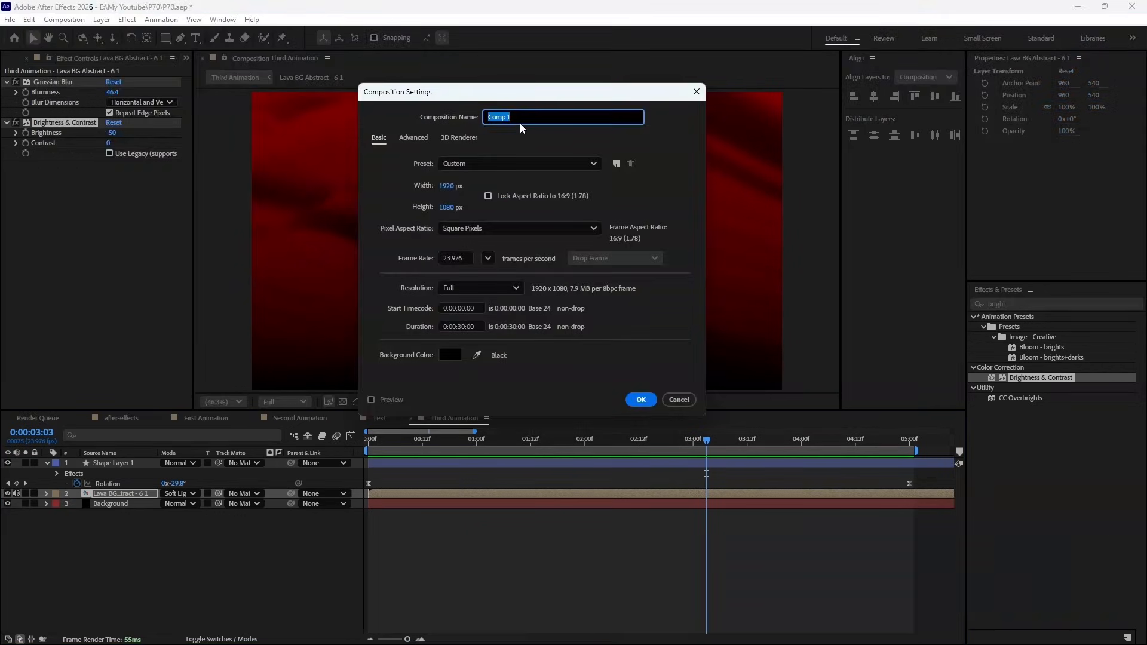
text(Fourth)
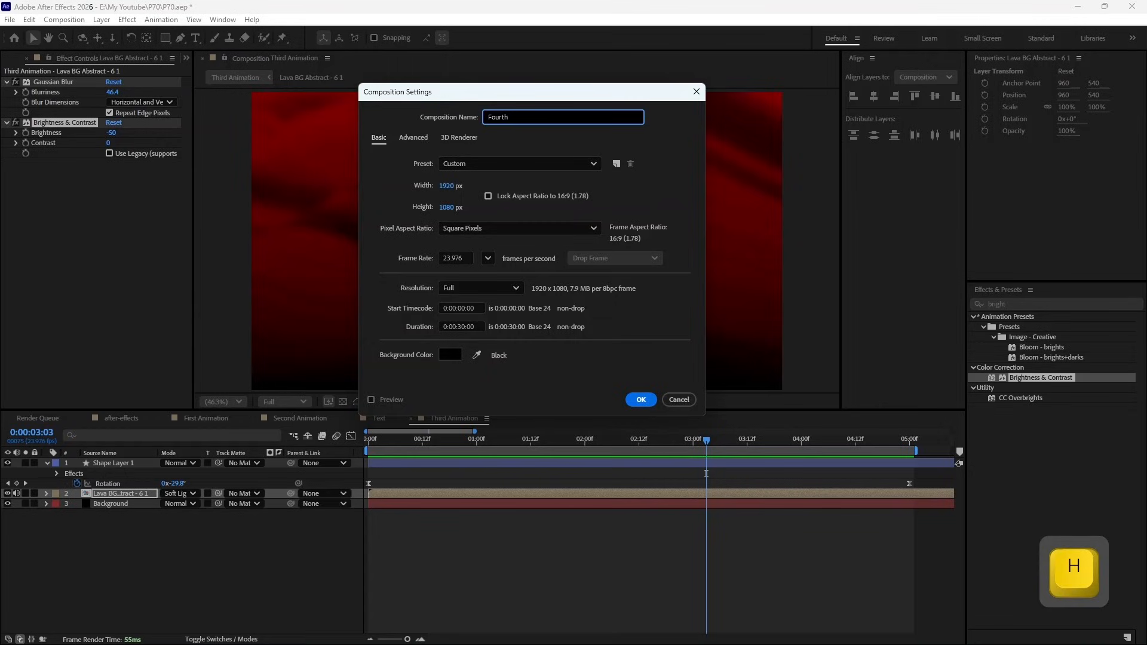
text( Animation)
click(504, 131)
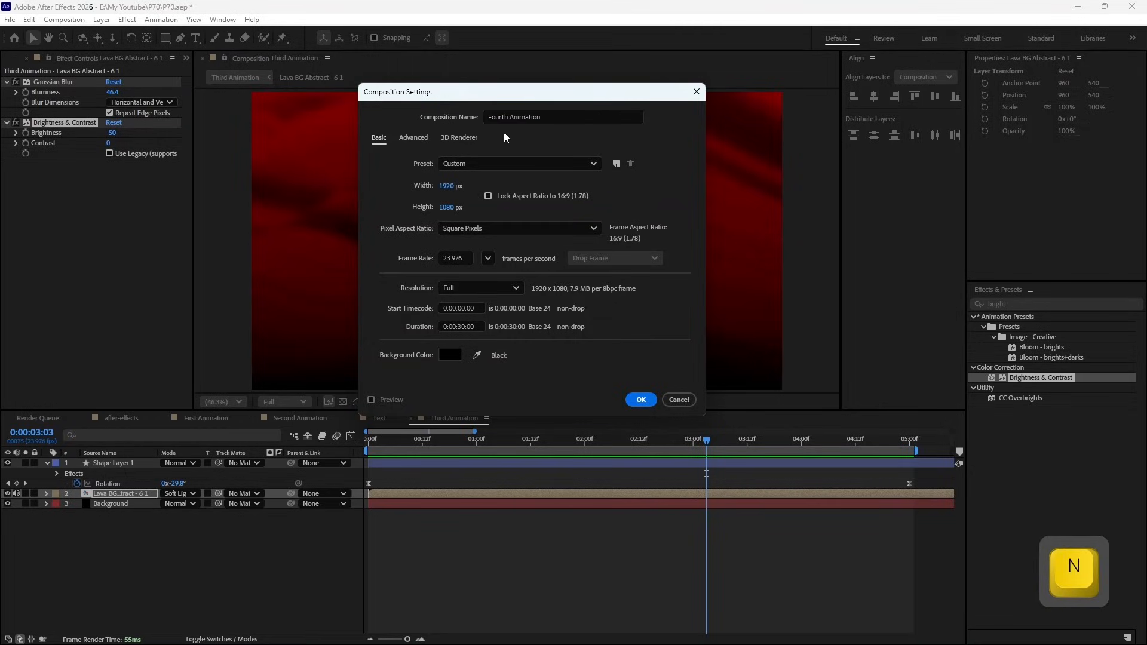
click(641, 402)
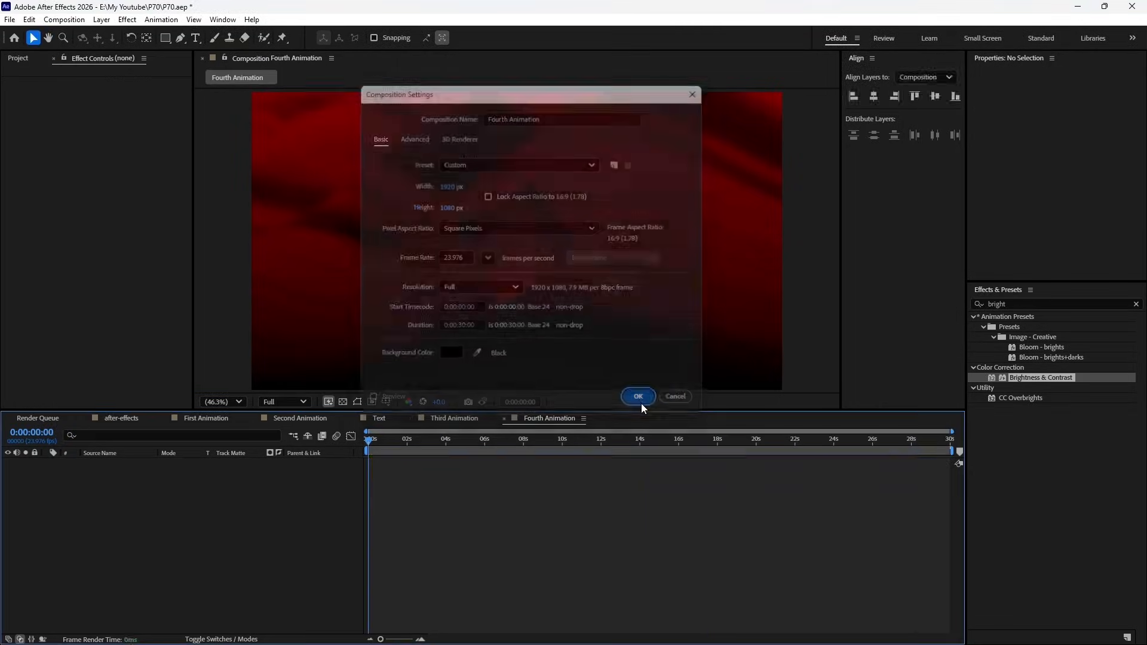
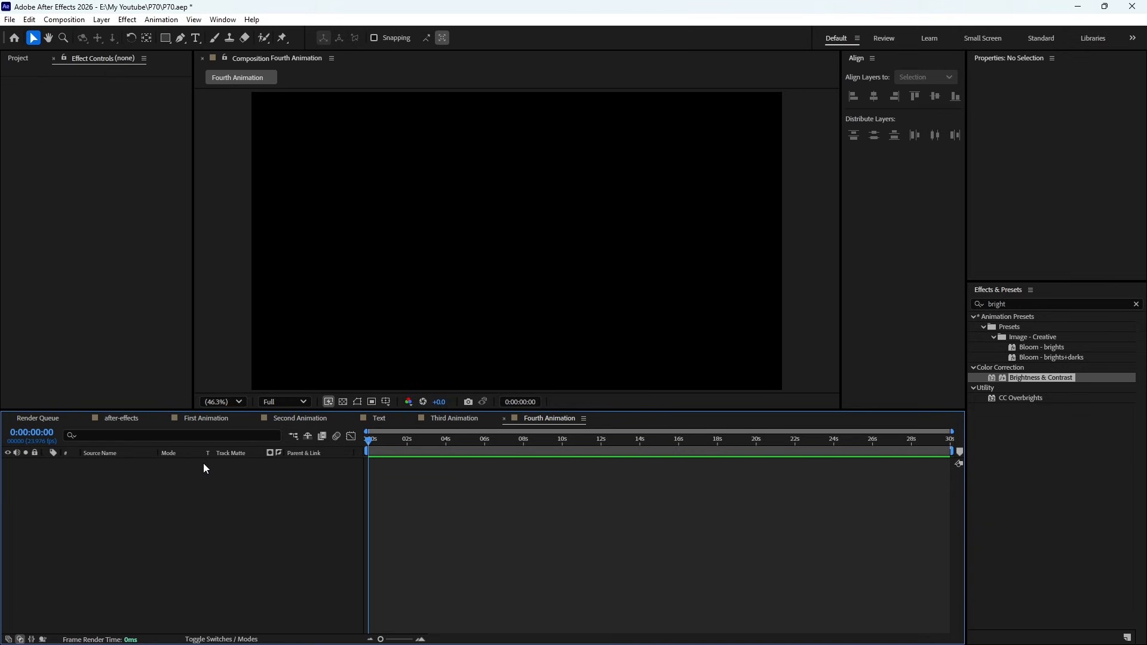
- Create a white 1920 x 1080 px solid named White Background in the Fourth Animation composition
right_click(201, 501)
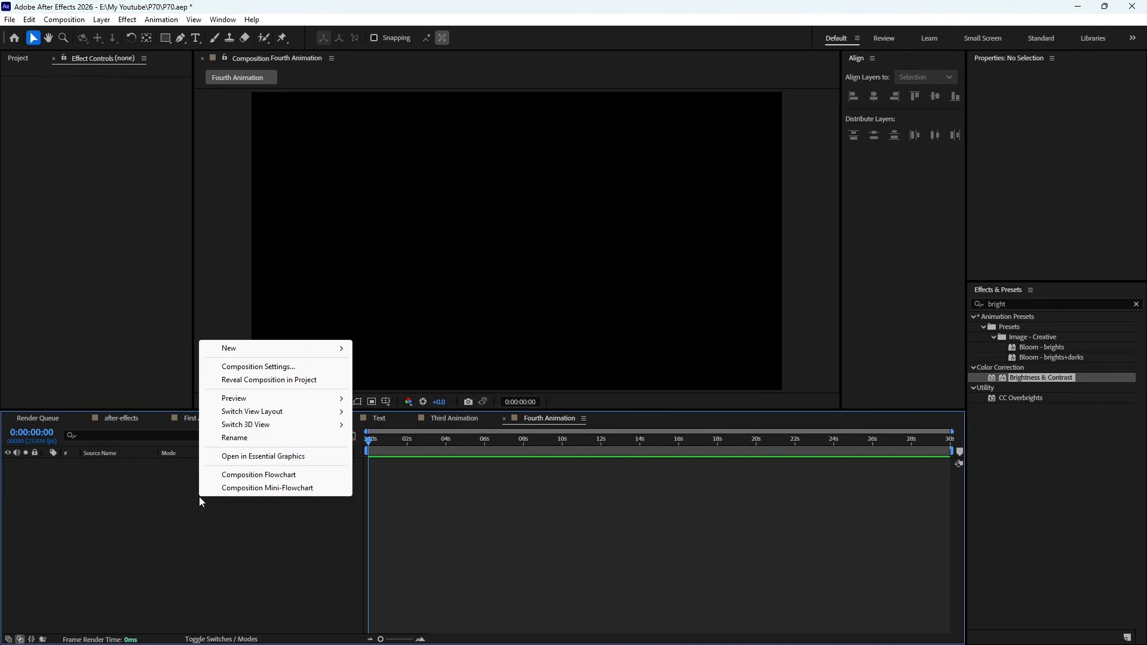
mouse_move(248, 350)
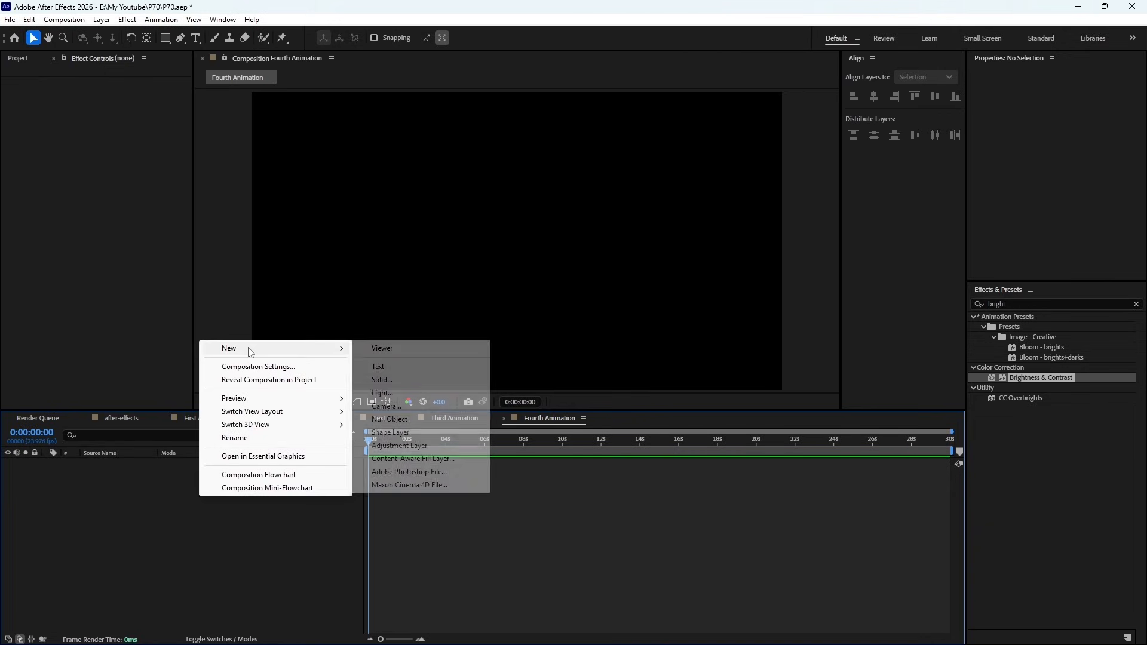
click(383, 380)
click(541, 369)
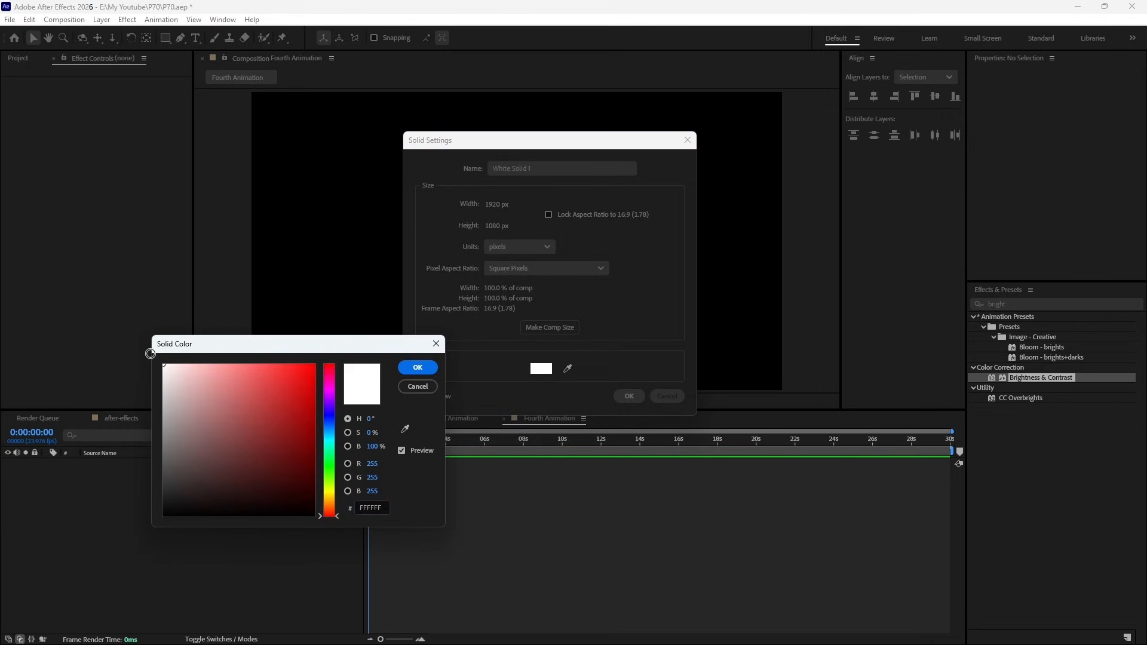
click(417, 368)
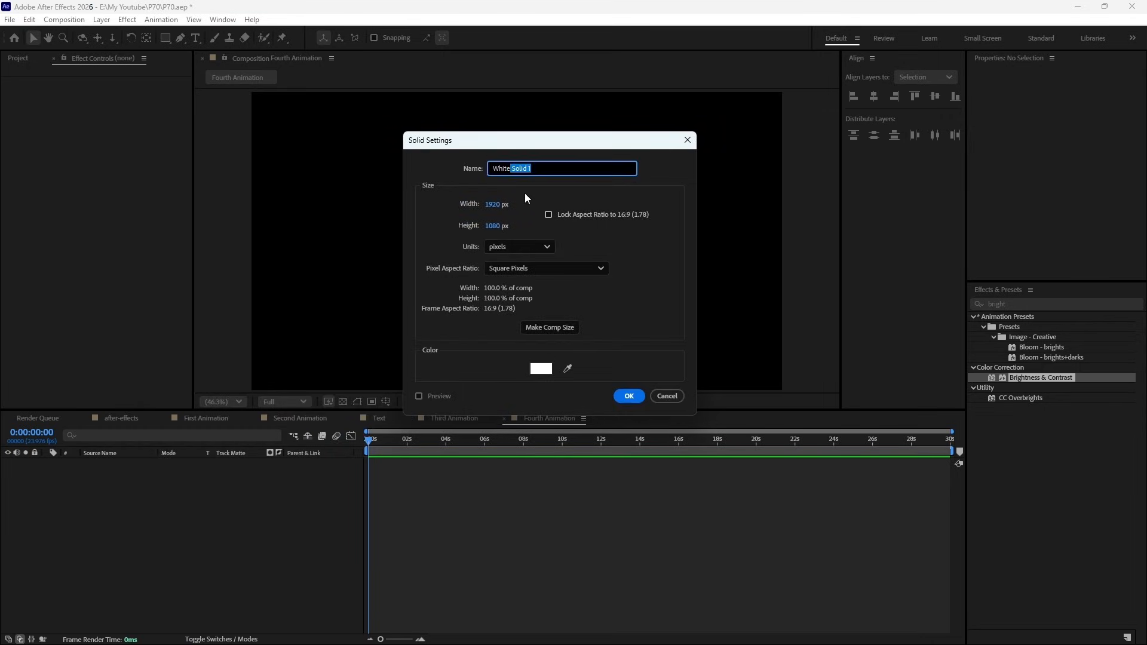
text(Background)
click(629, 396)
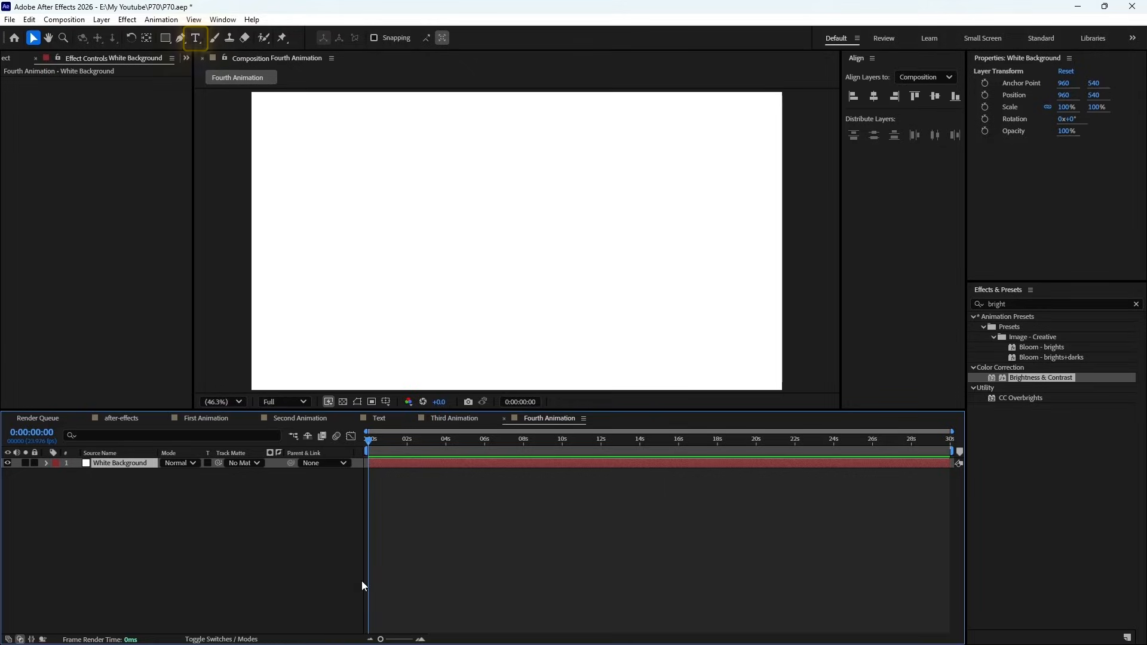
- Add a text layer in the composition reading "Hi, I'm" followed by the presenter's first name
key(ctrl+t)
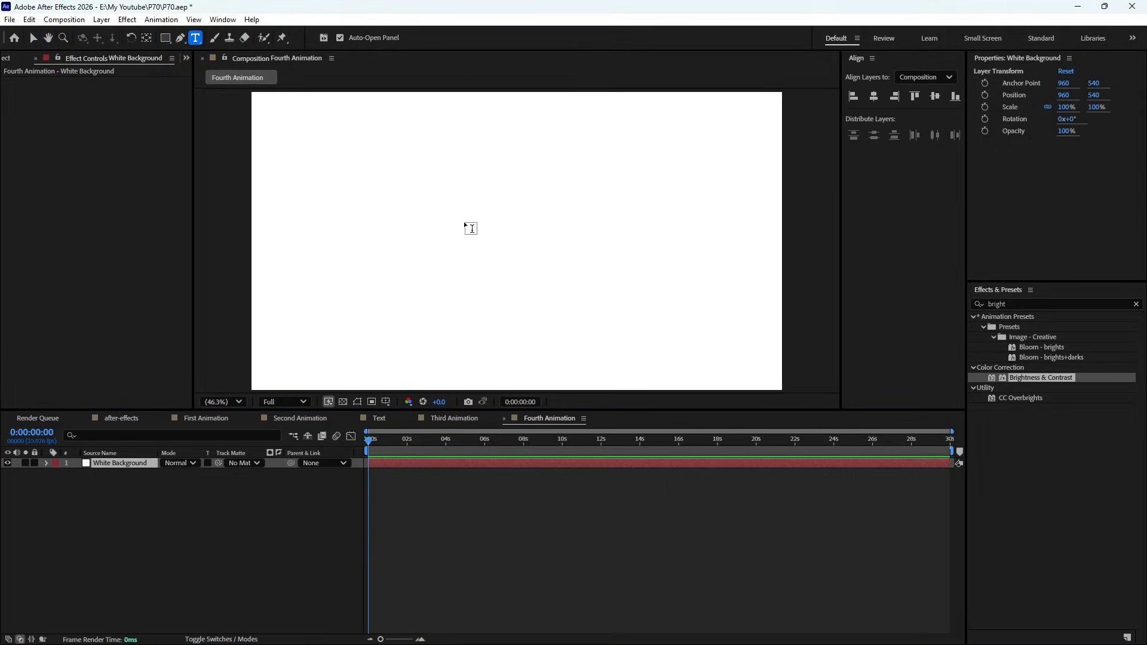
click(441, 232)
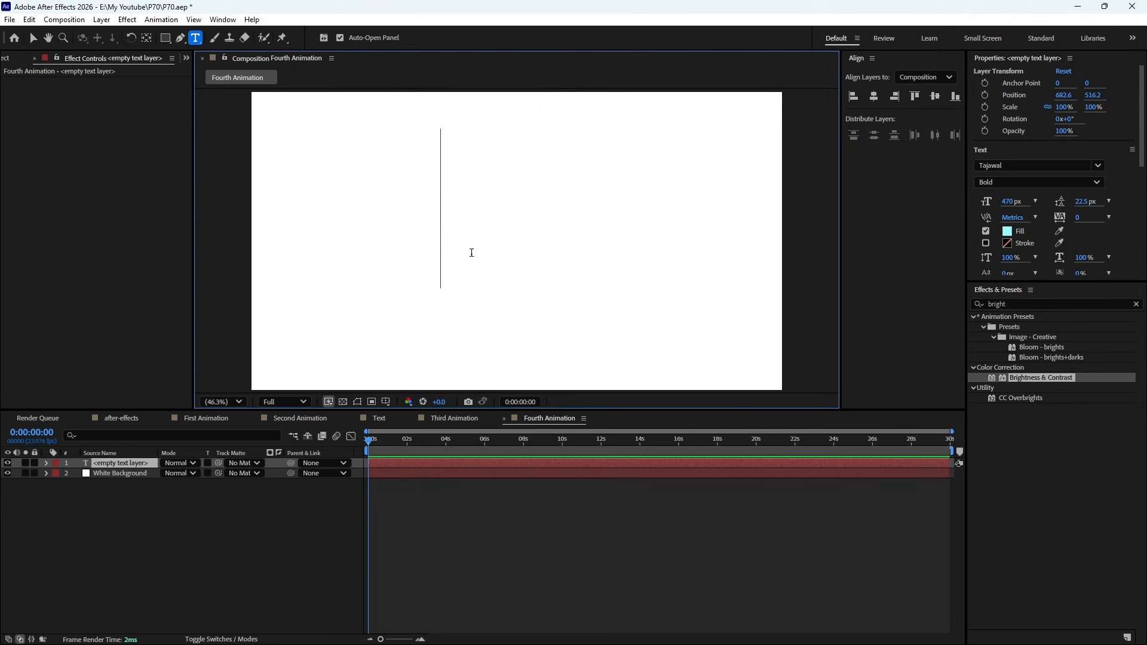
key(BackSpace)
text(H)
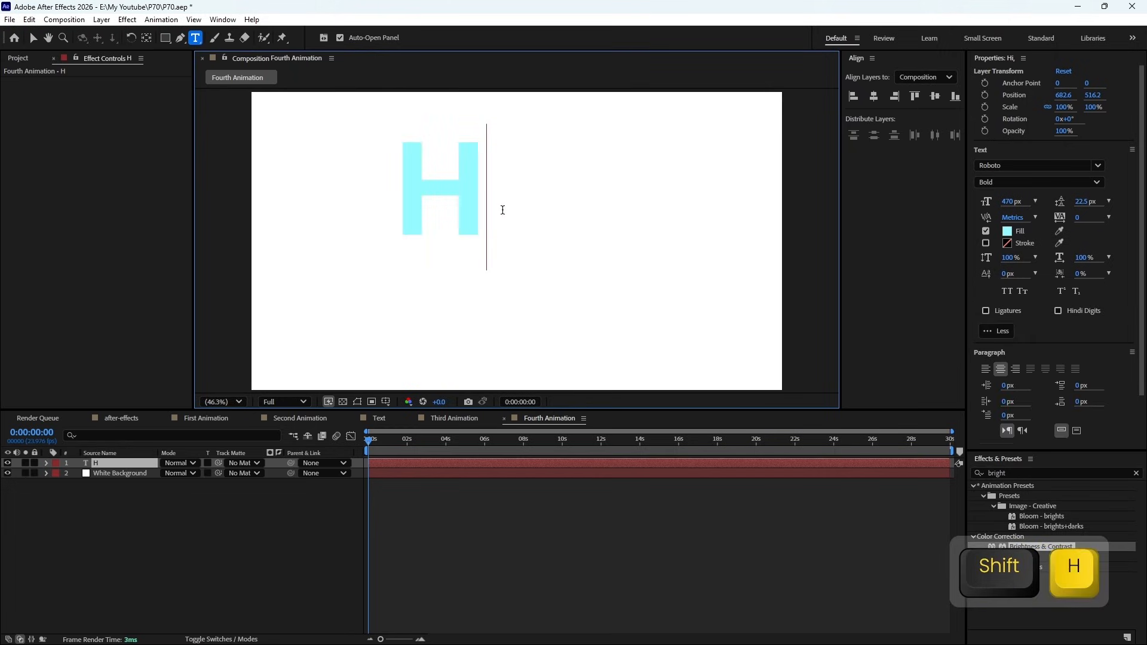
text(i, )
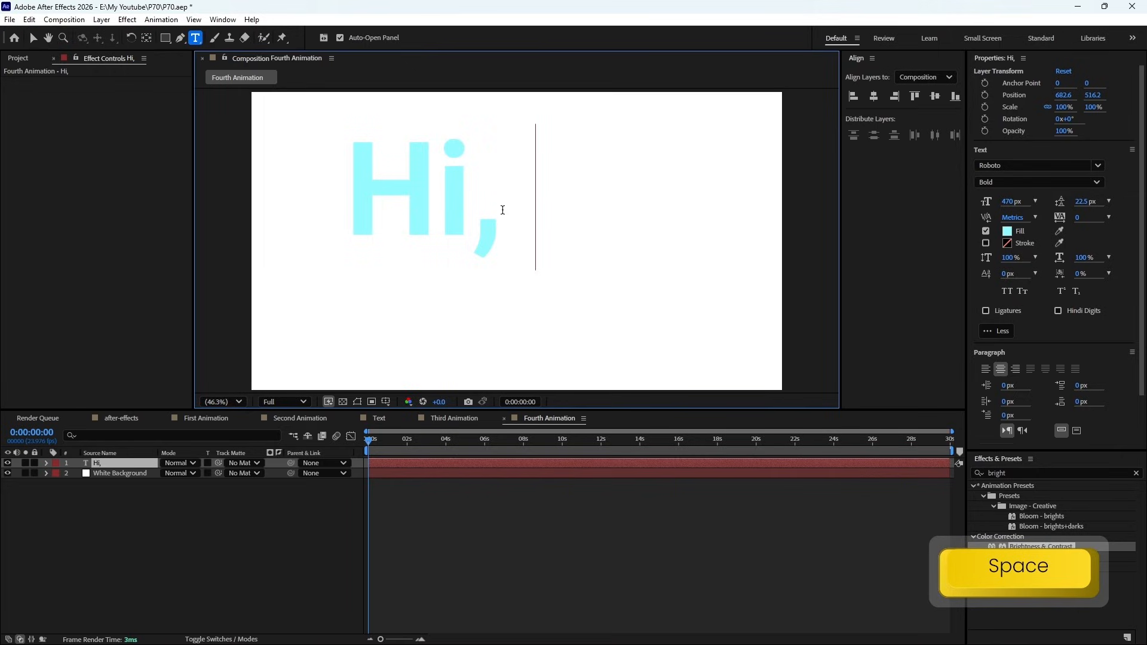
text(I;)
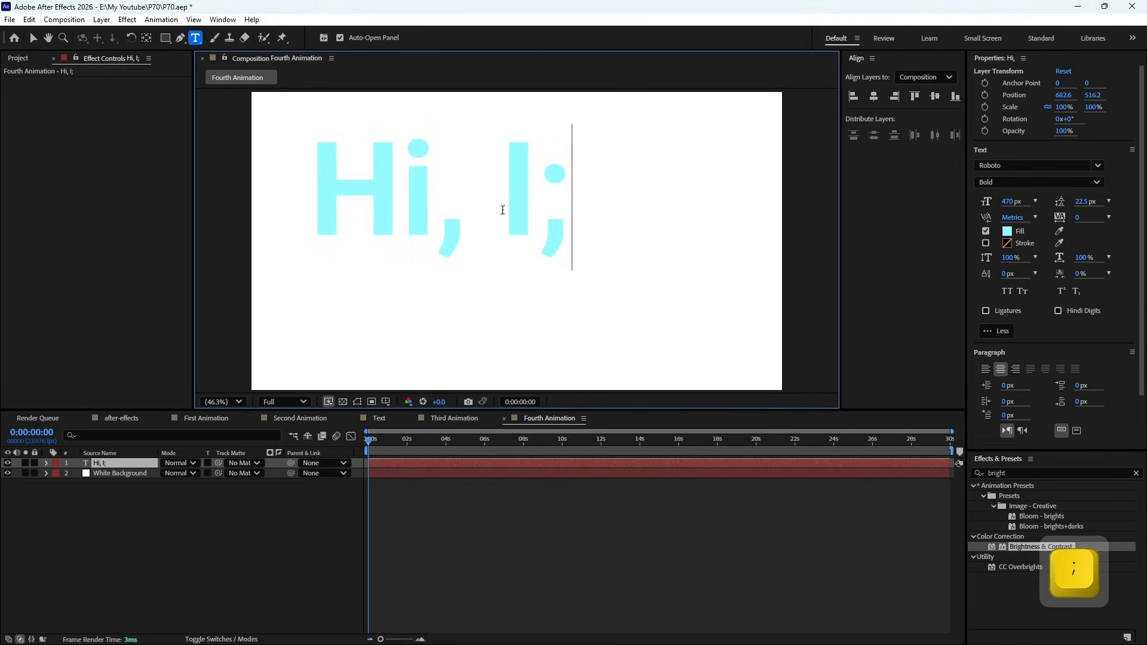
key(BackSpace)
text('m Tom)
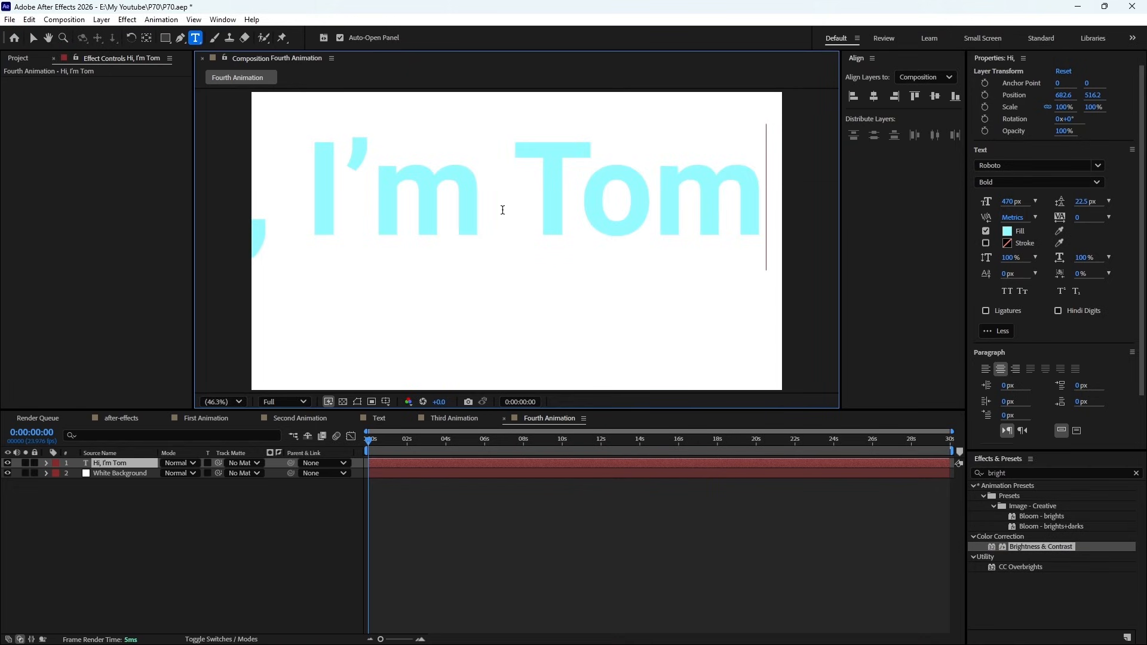
key(BackSpace)
key(BackSpace)
key(BackSpace)
key(BackSpace)
text(Amin)
- Set all of the greeting text to a 242 px font size with a black fill
key(ctrl+a)
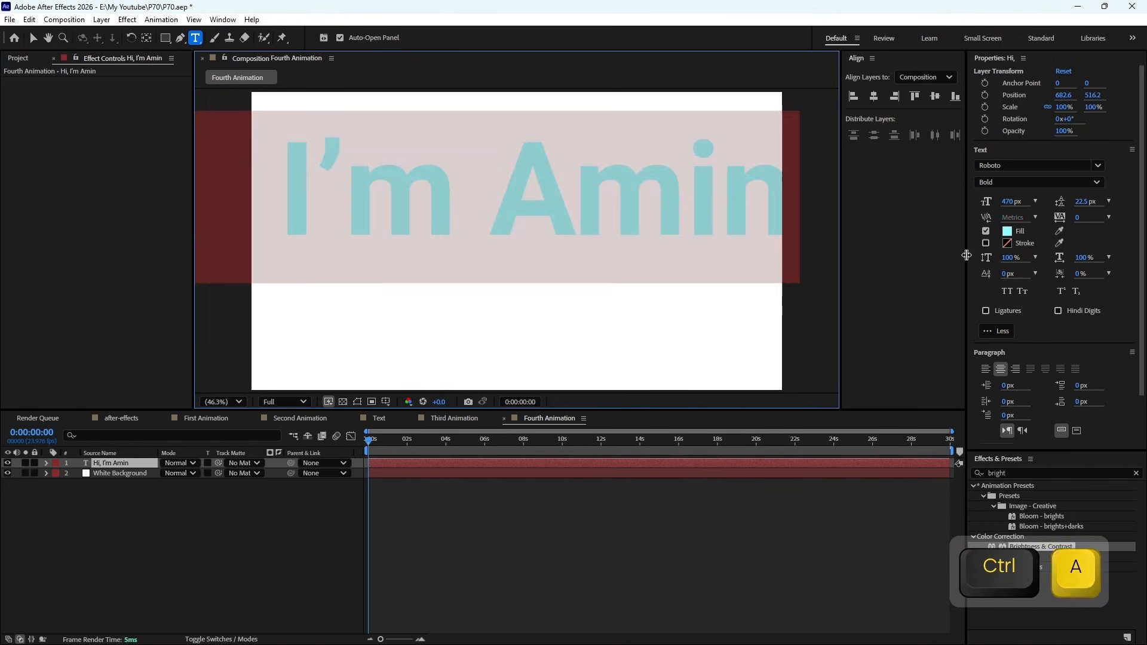
drag(1012, 201, 876, 207)
click(1008, 232)
drag(233, 478, 117, 548)
click(418, 368)
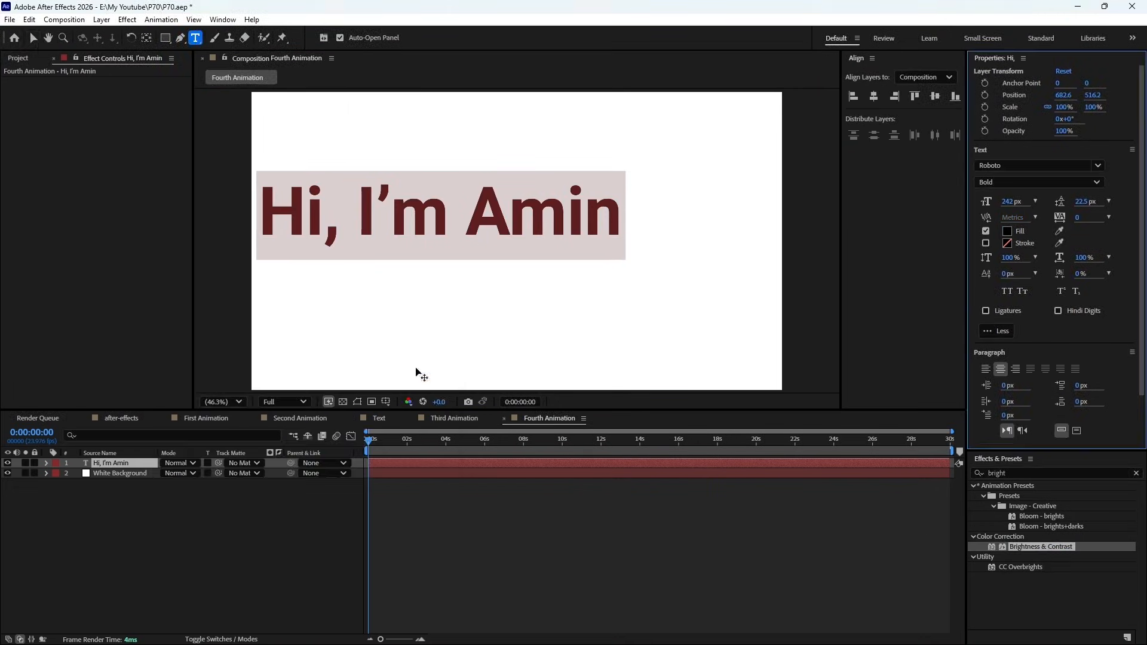
- Move the greeting text towards the middle of the frame and centre it horizontally and vertically in the composition
click(34, 38)
drag(444, 233, 537, 248)
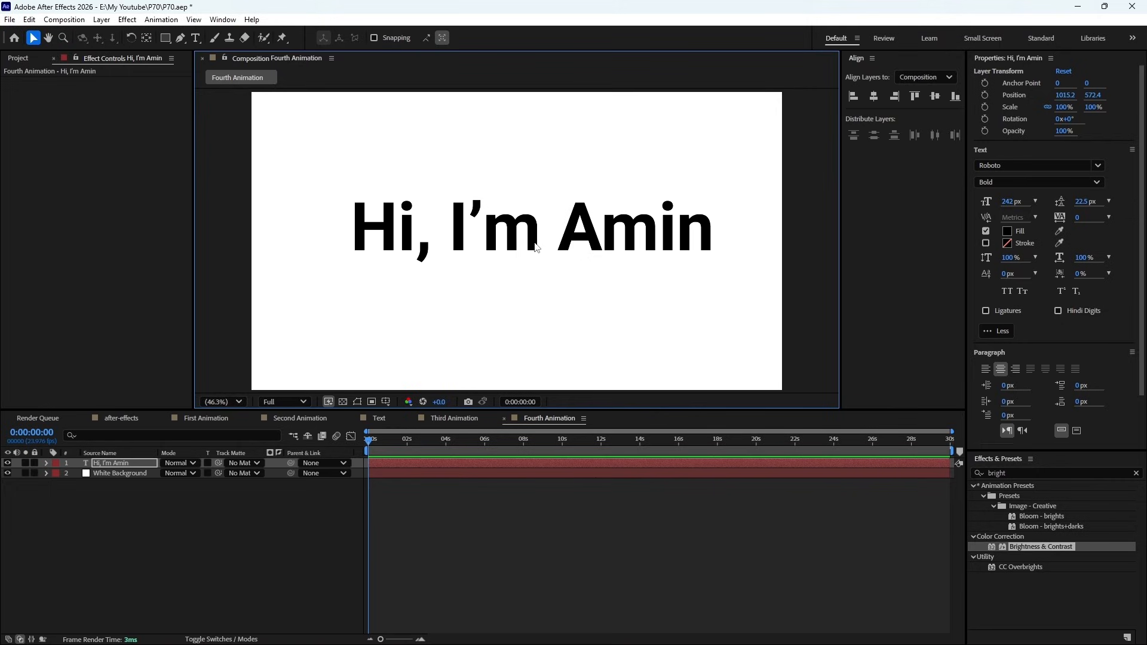
click(873, 96)
click(935, 96)
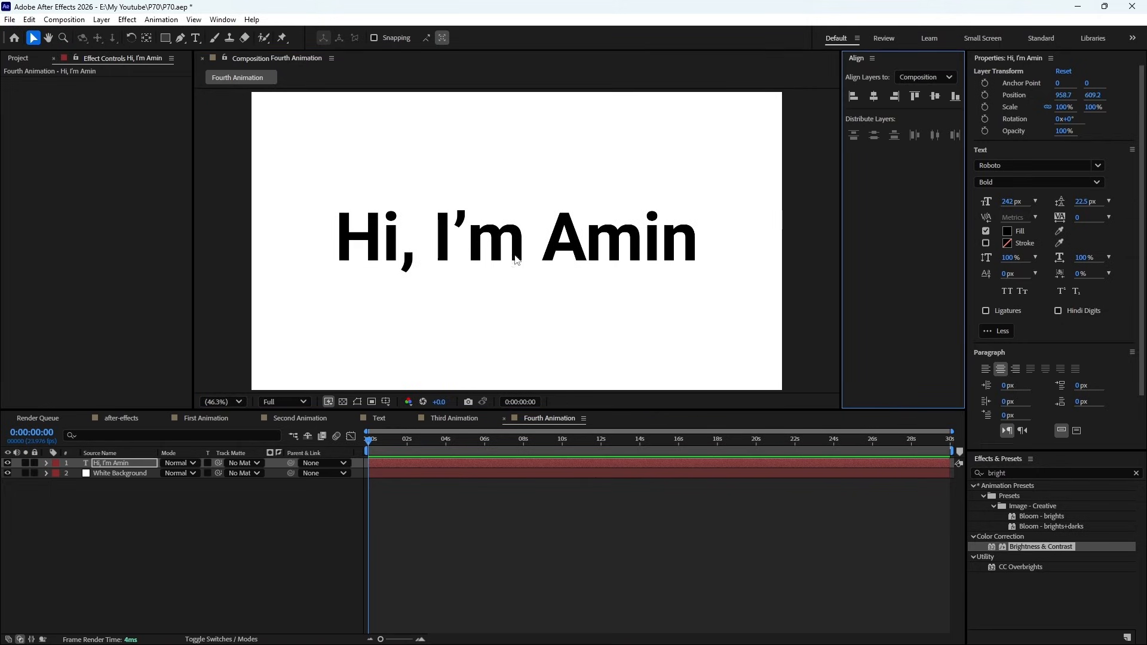
- Check the anchor point of the greeting text layer and its horizontal and vertical centring in the composition
click(107, 465)
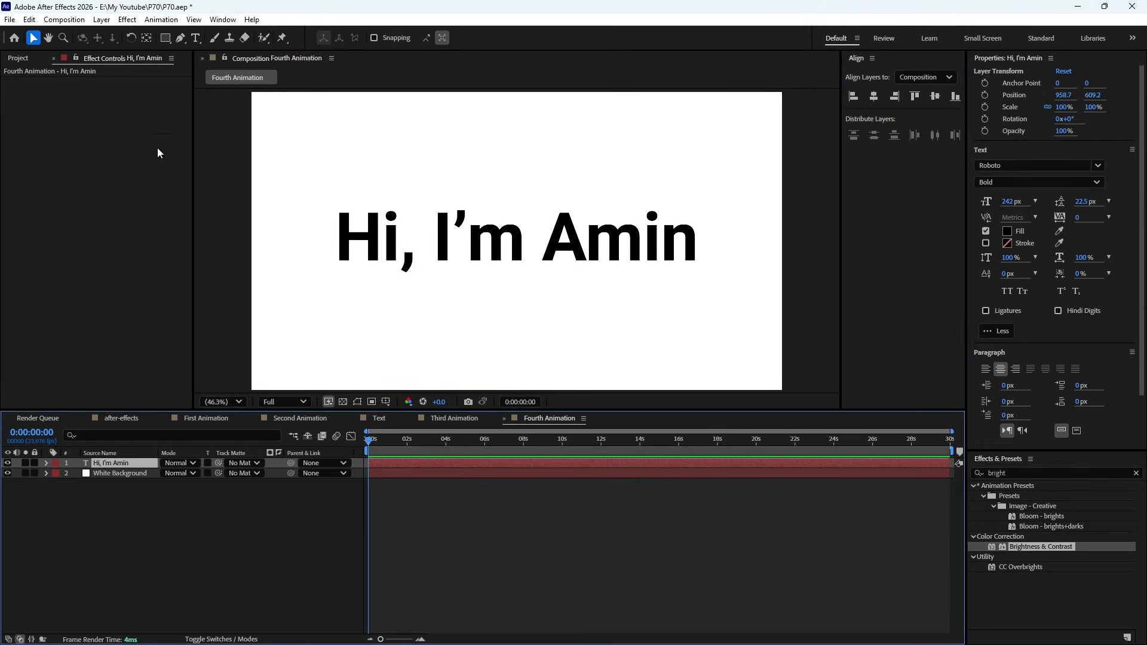
click(146, 38)
scroll(517, 248, down, 3)
scroll(517, 248, up, 1)
click(134, 491)
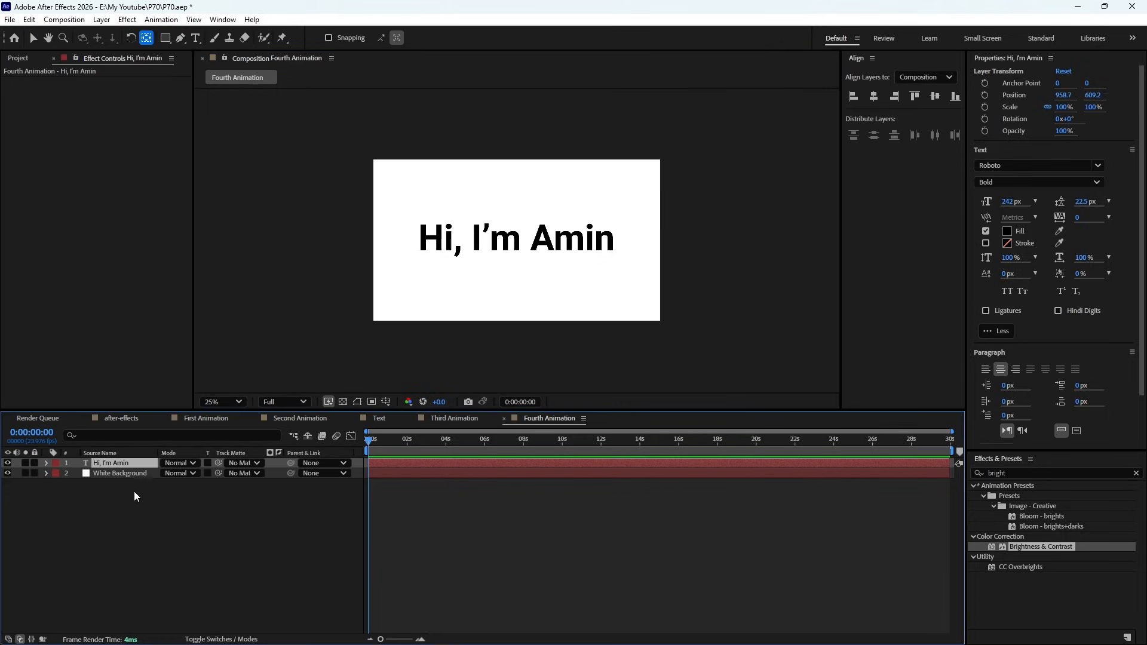
click(137, 466)
click(33, 38)
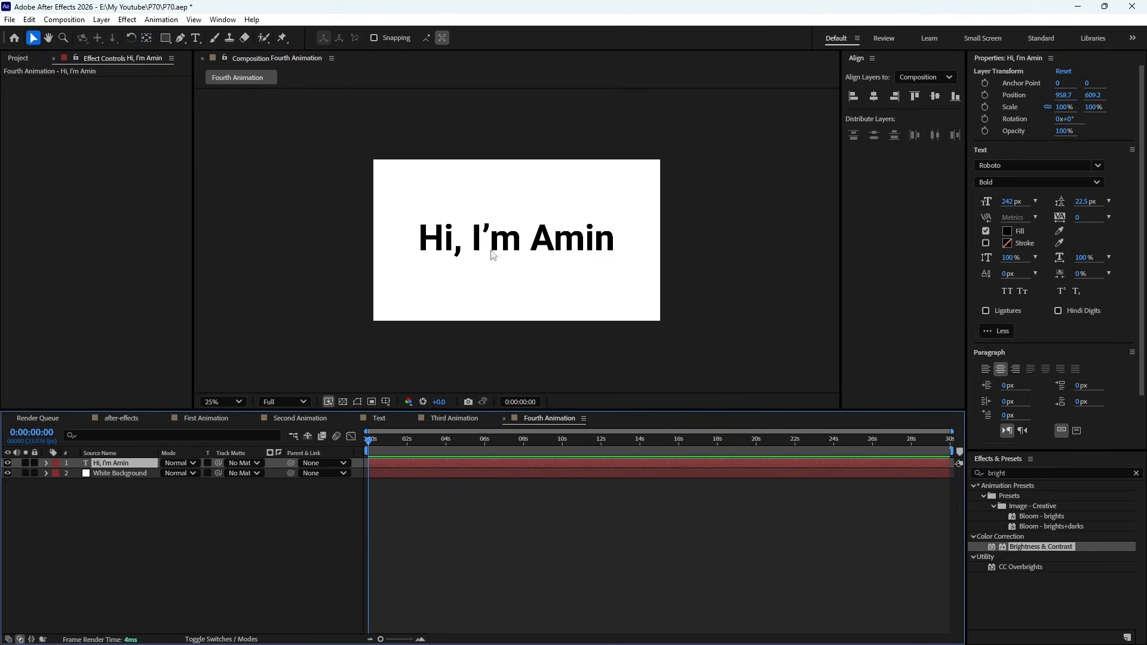
click(873, 96)
click(935, 96)
click(761, 533)
click(454, 464)
click(147, 38)
click(553, 231)
click(33, 38)
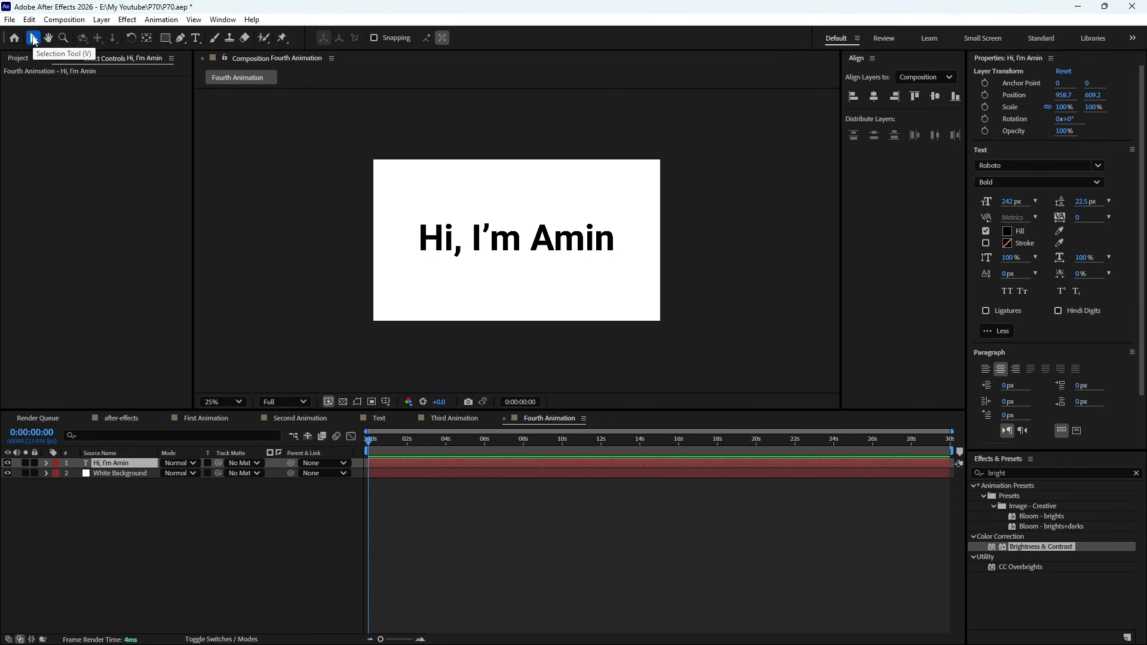
click(138, 465)
- Set the composition viewer magnification to Fit up to 100% and save the project
click(223, 401)
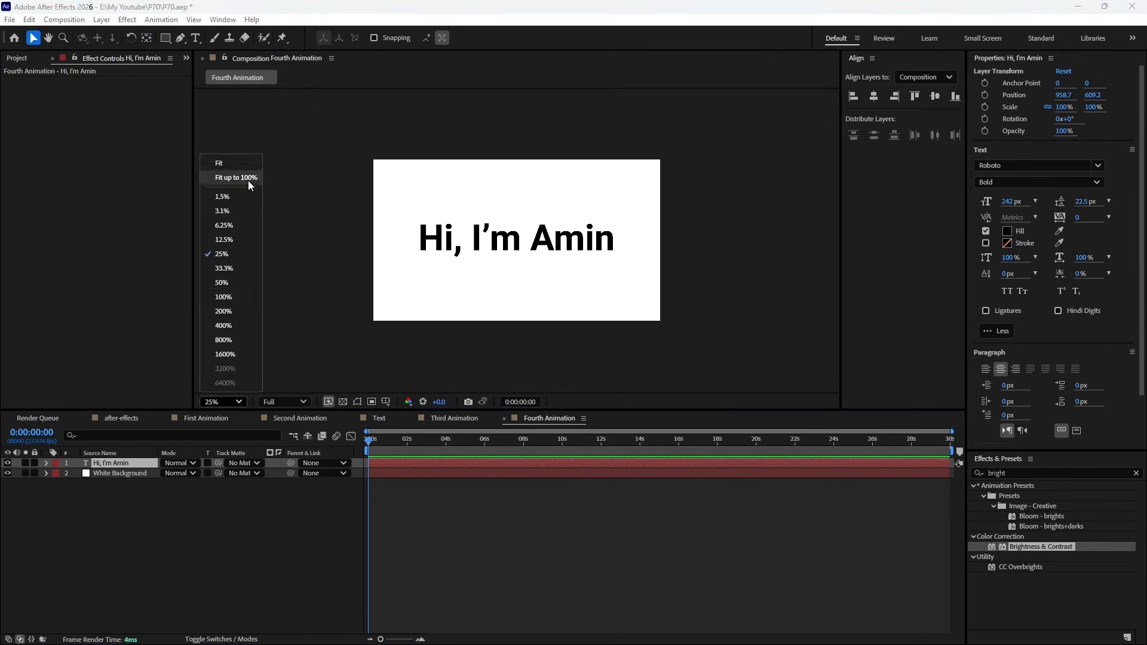
click(249, 180)
key(ctrl+s)
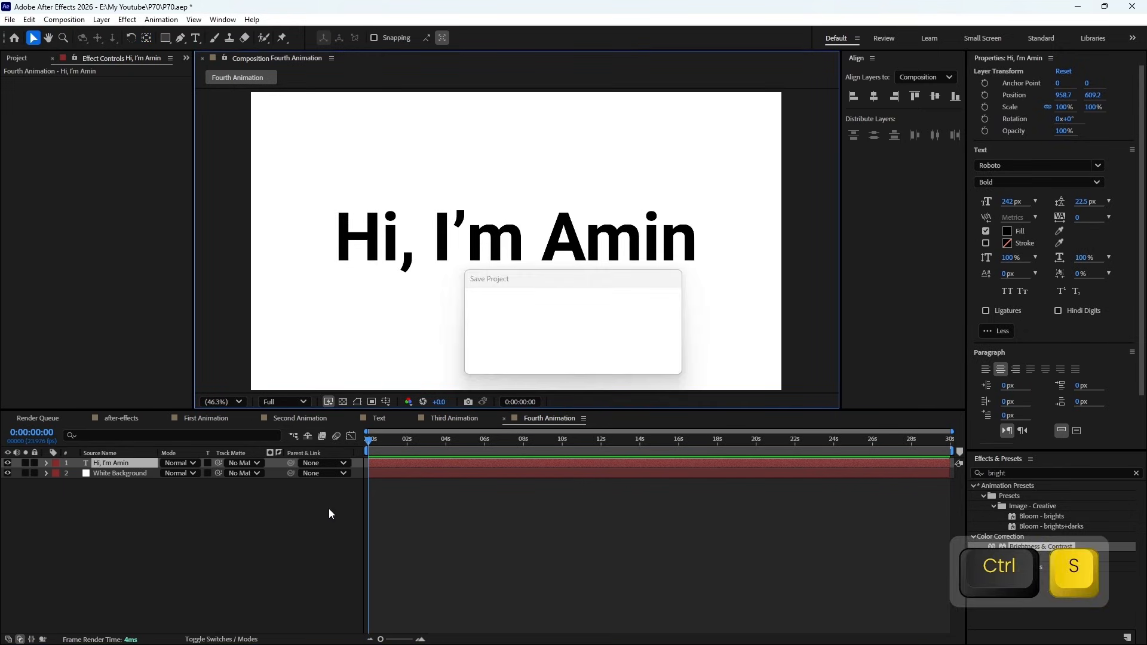
- Set the greeting text's font size to 235 px and try the Regular and Medium styles before choosing Bold
drag(1009, 208, 1006, 208)
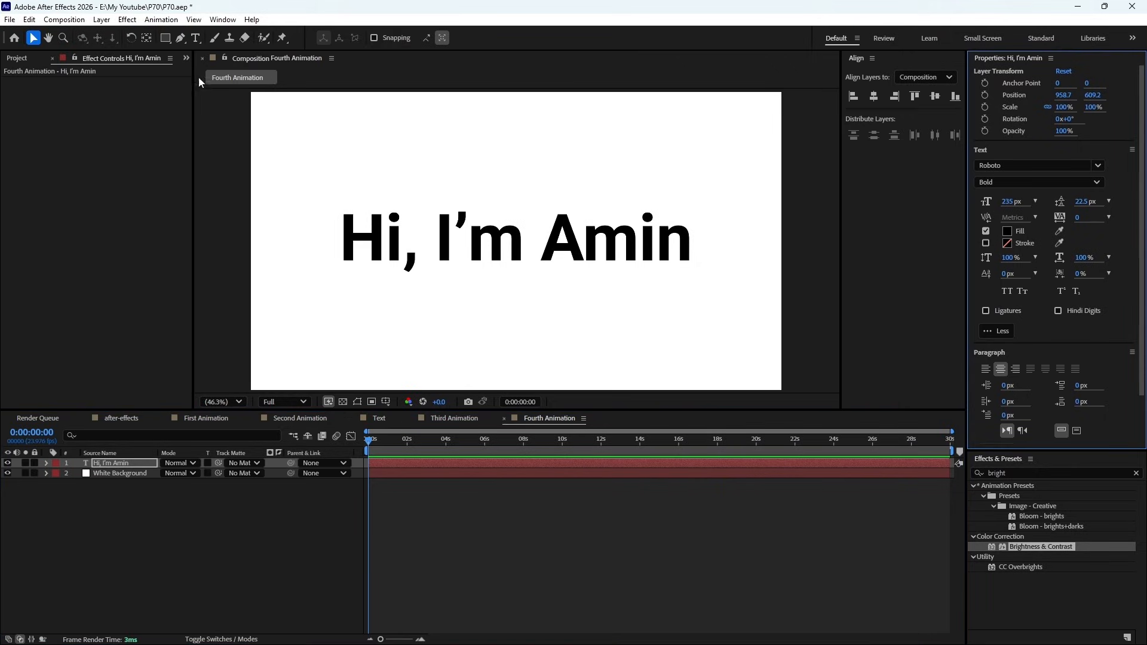
click(1088, 182)
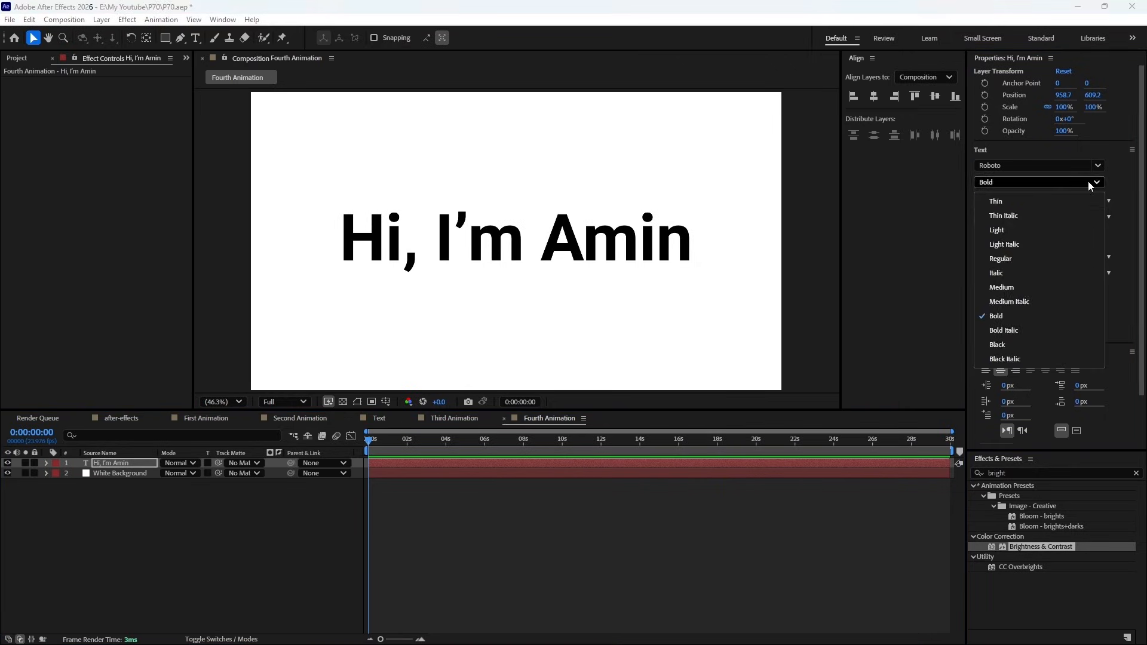
click(1001, 258)
click(1050, 183)
click(1008, 286)
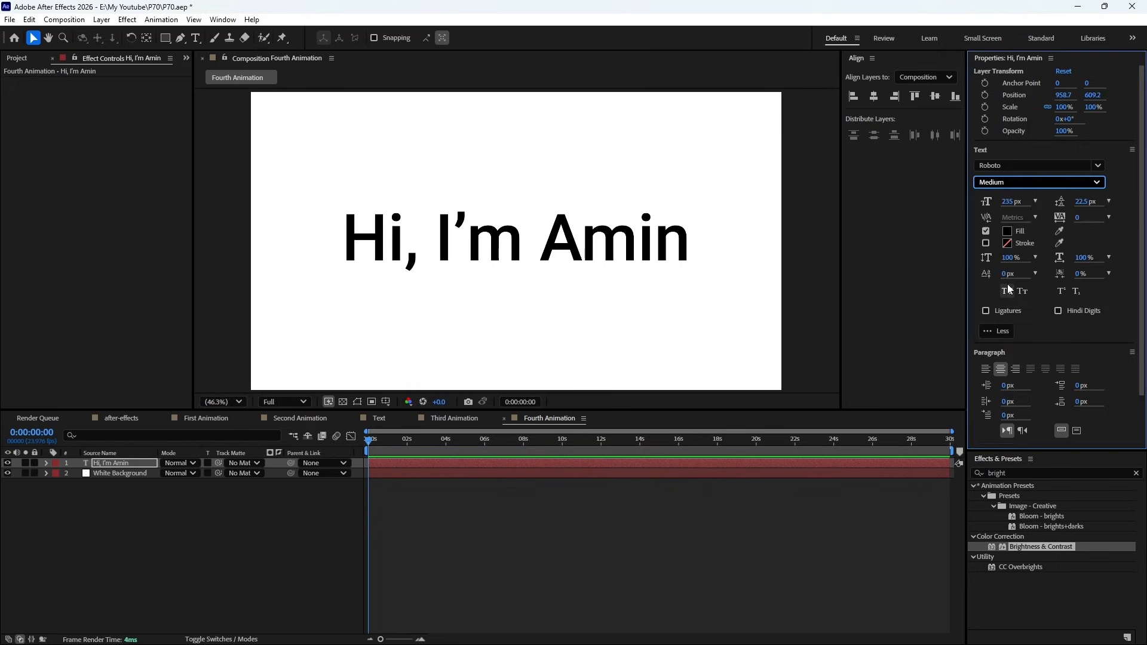
click(1063, 182)
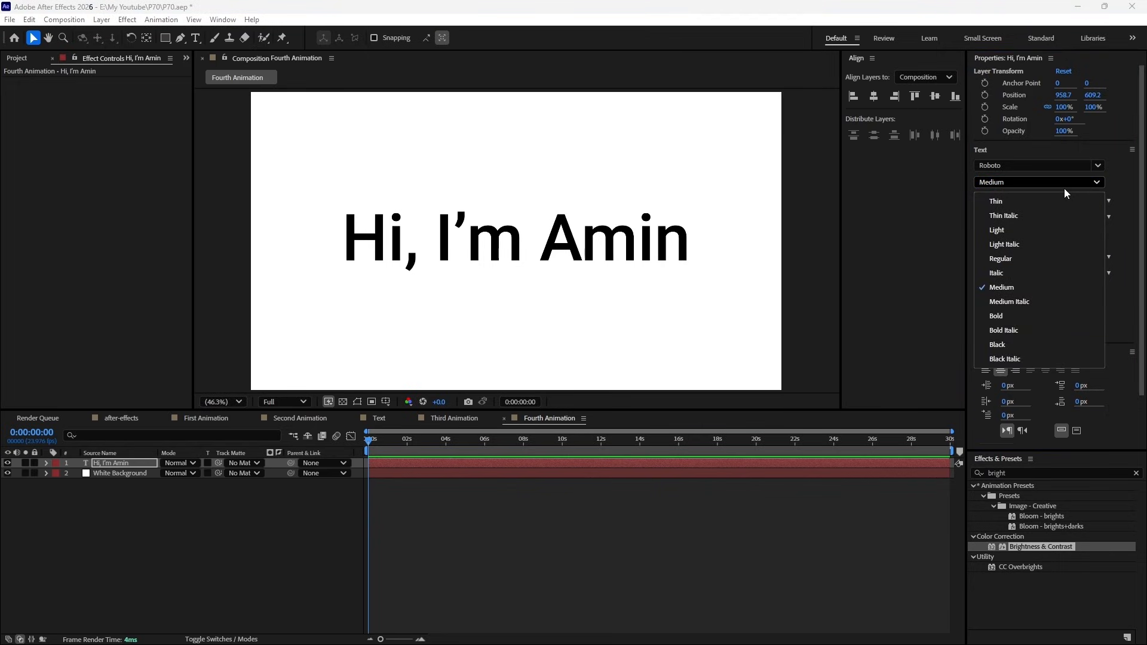
click(1064, 188)
click(1021, 181)
click(1017, 315)
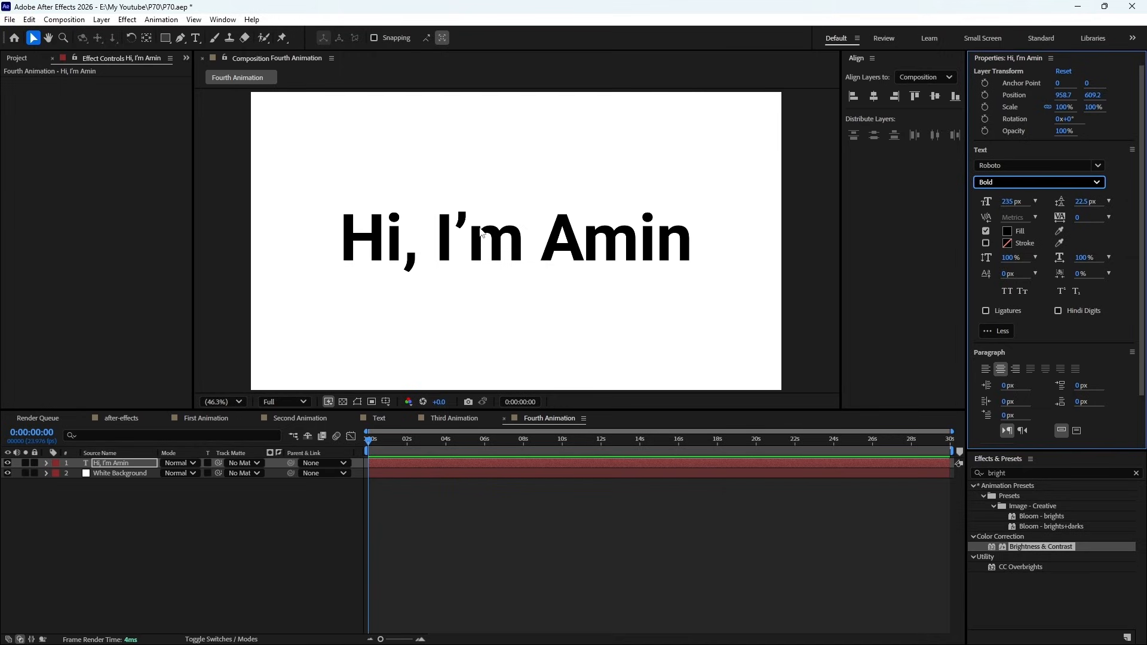
- Change the capital I and H in the greeting text to lowercase so it starts with "hi, i'm"
key(t)
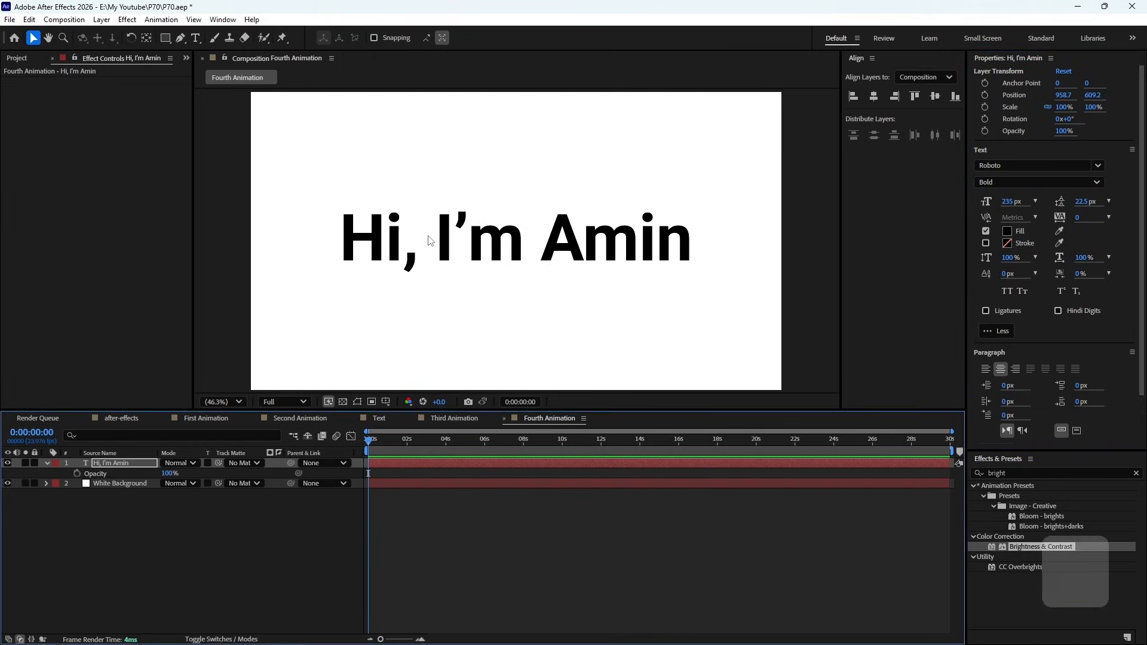
key(ctrl+t)
click(450, 234)
key(BackSpace)
text(i)
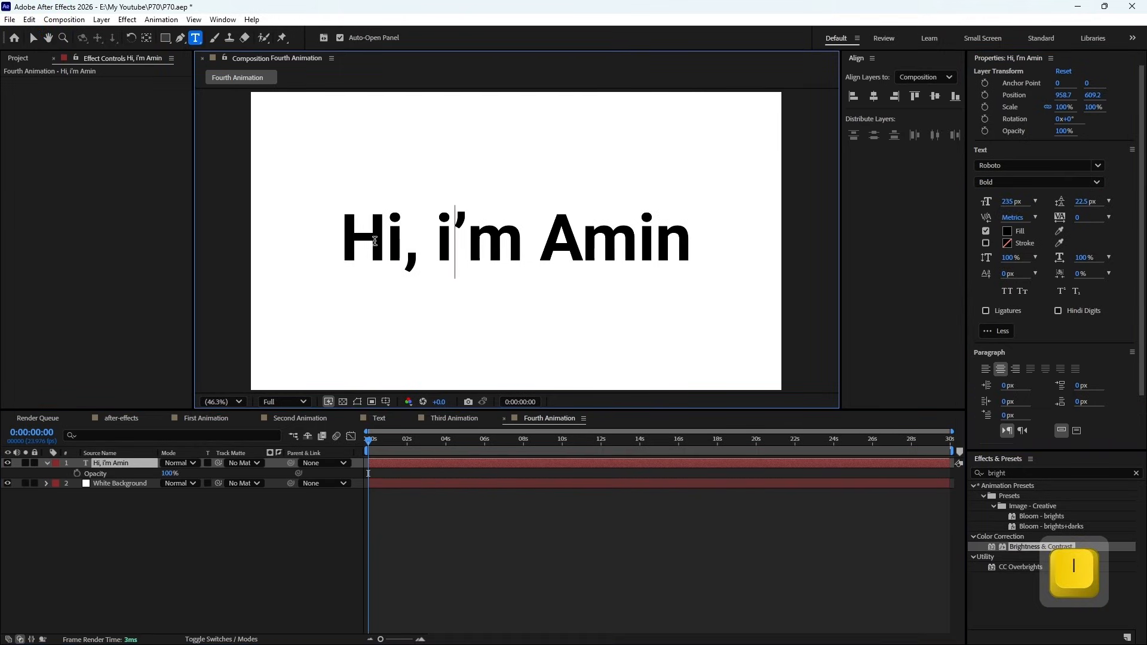
click(375, 240)
key(BackSpace)
text(h)
click(424, 496)
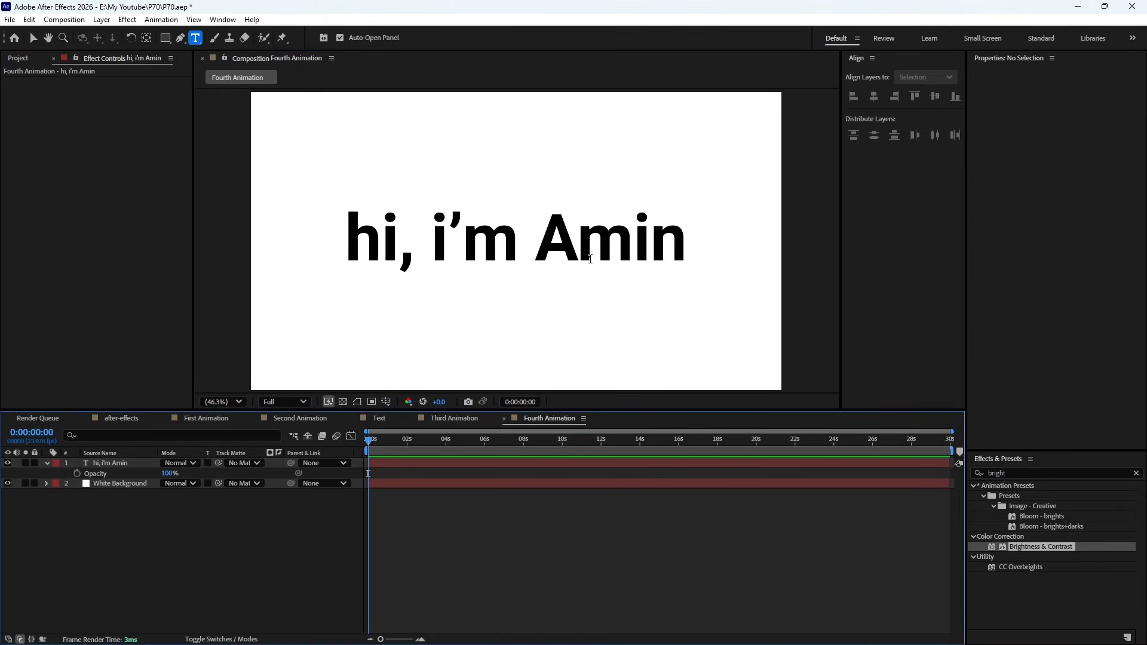
- Add two separate text layers below the greeting, one reading "hi" and the other reading "i'm"
click(125, 465)
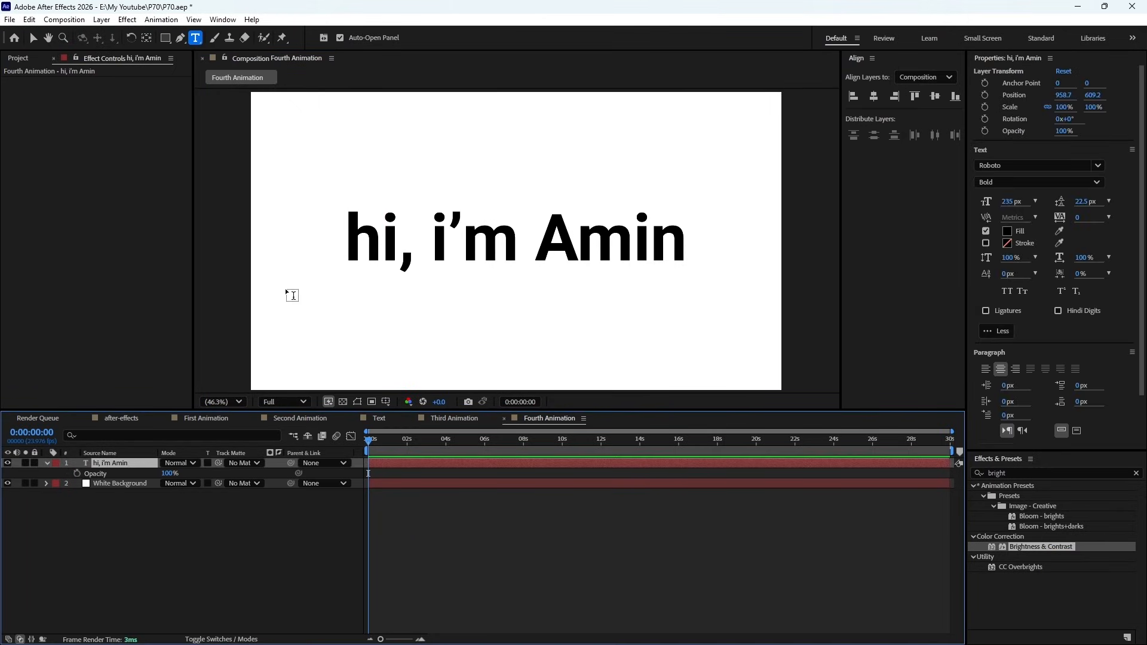
click(383, 338)
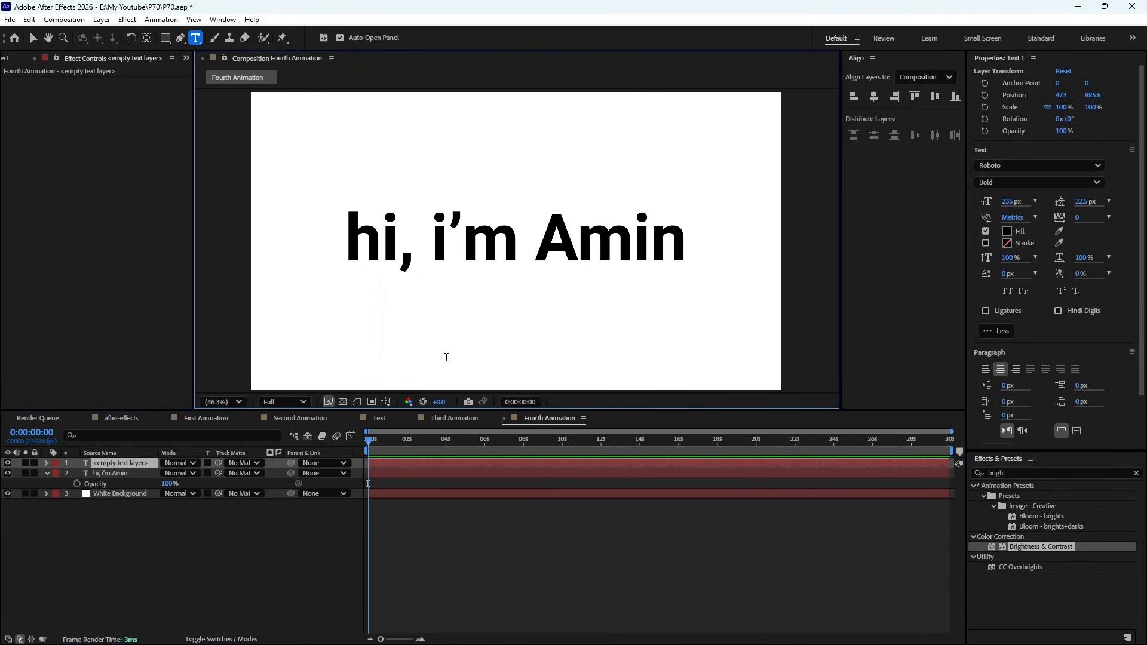
text(hi)
click(203, 525)
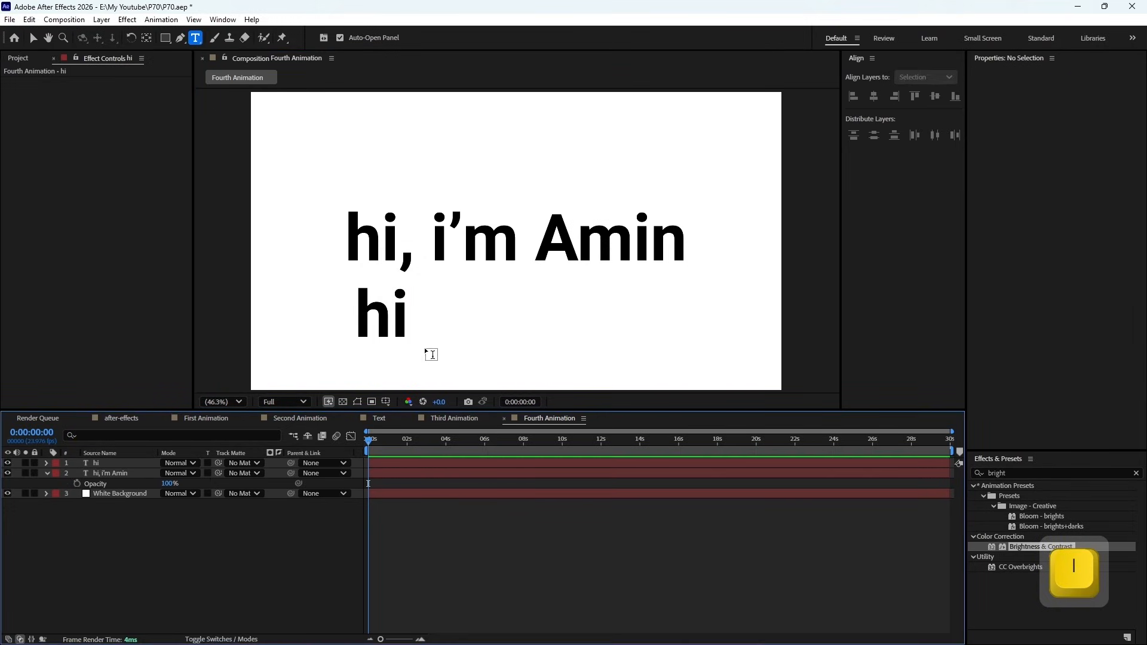
click(460, 320)
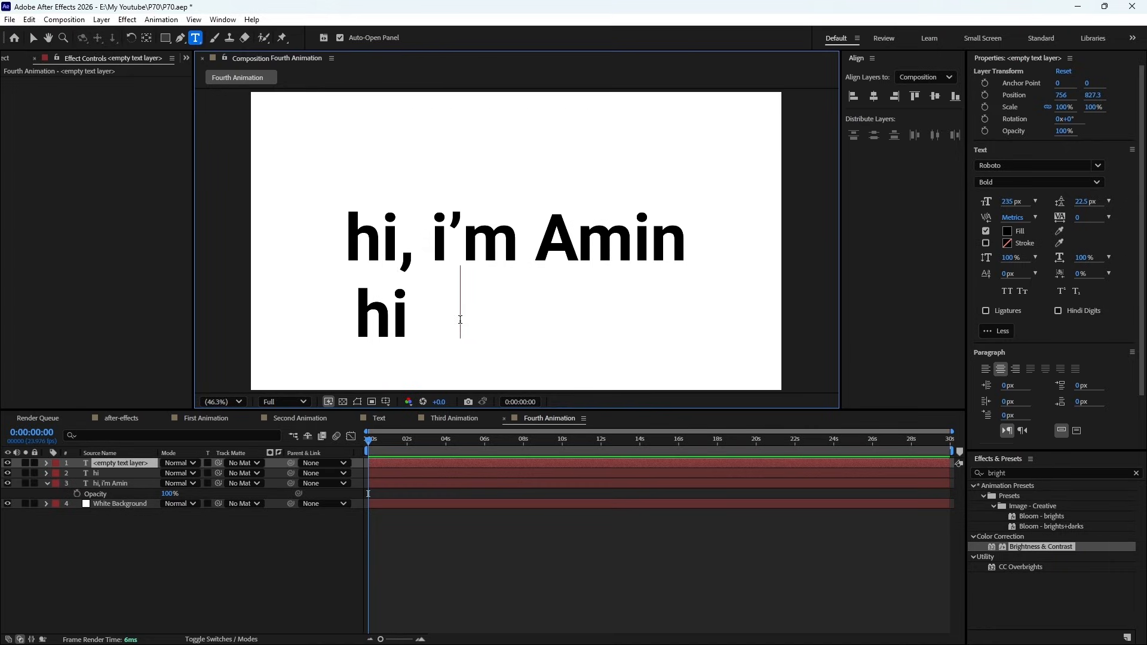
text(i'm)
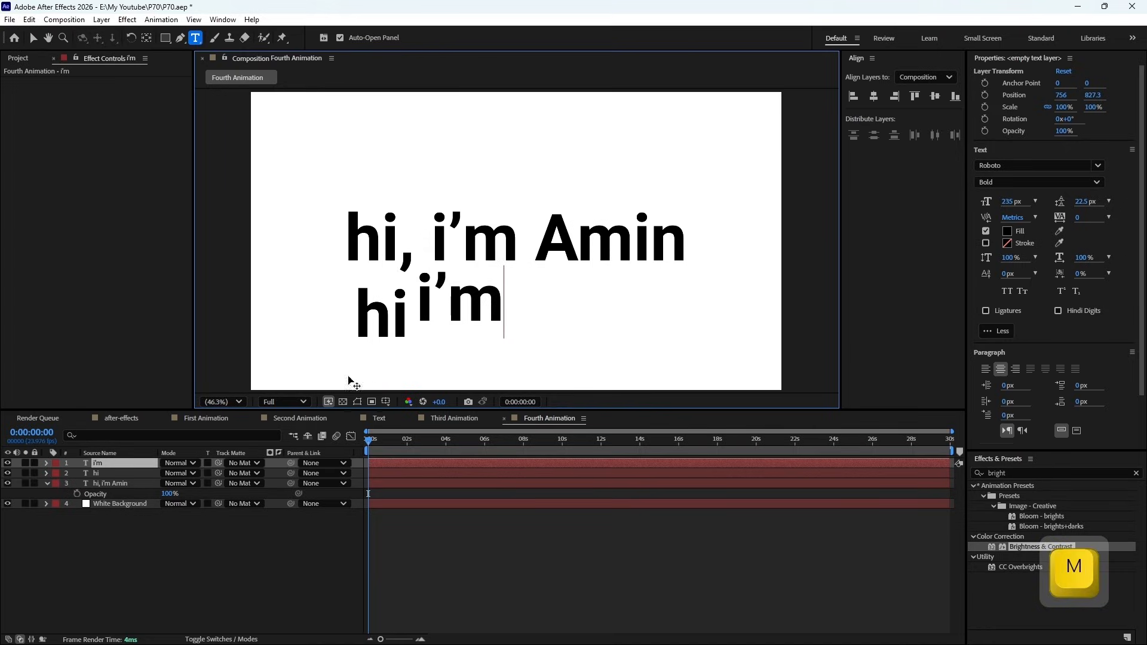
click(220, 550)
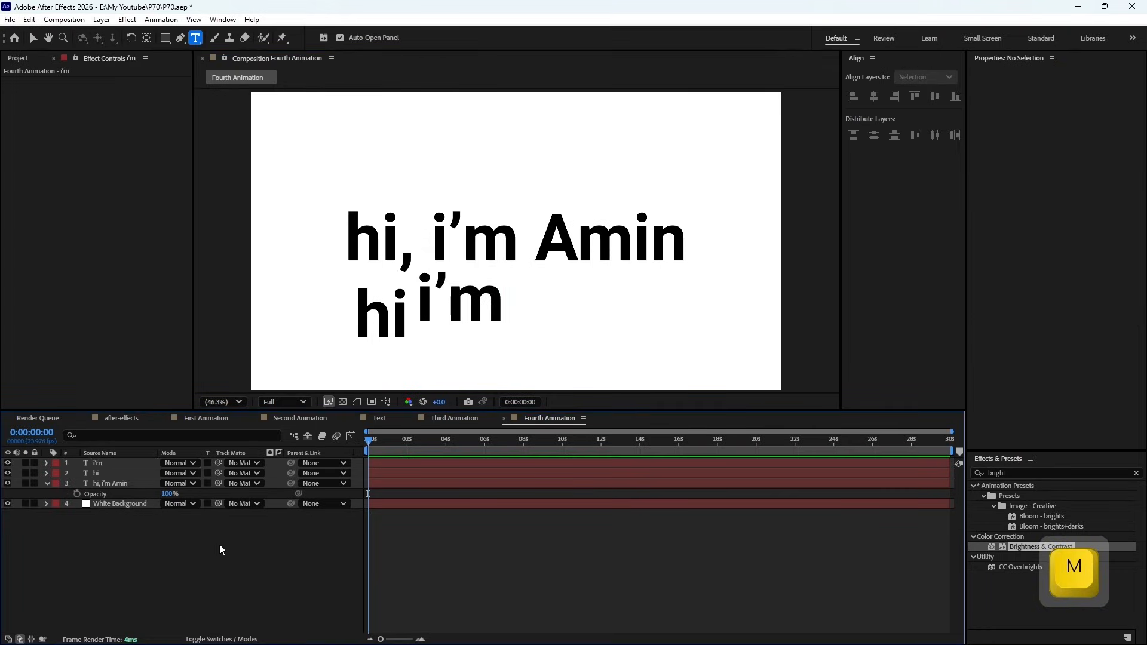
- Delete the two separate word layers reading "hi" and "i'm"
click(99, 472)
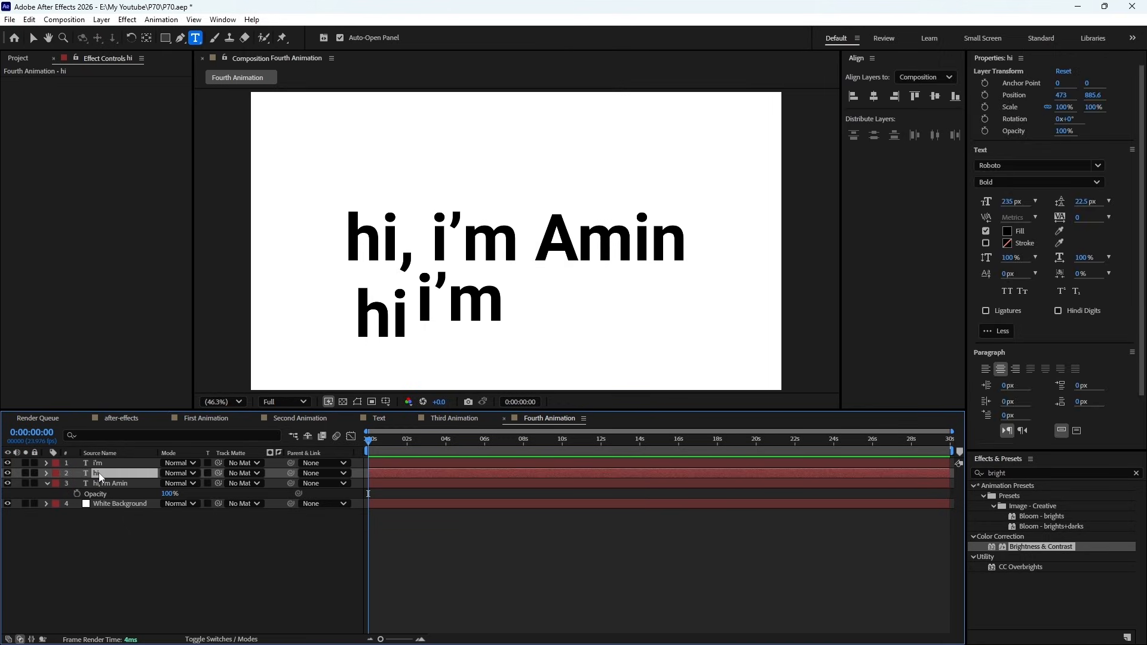
key(Delete)
click(105, 465)
key(Delete)
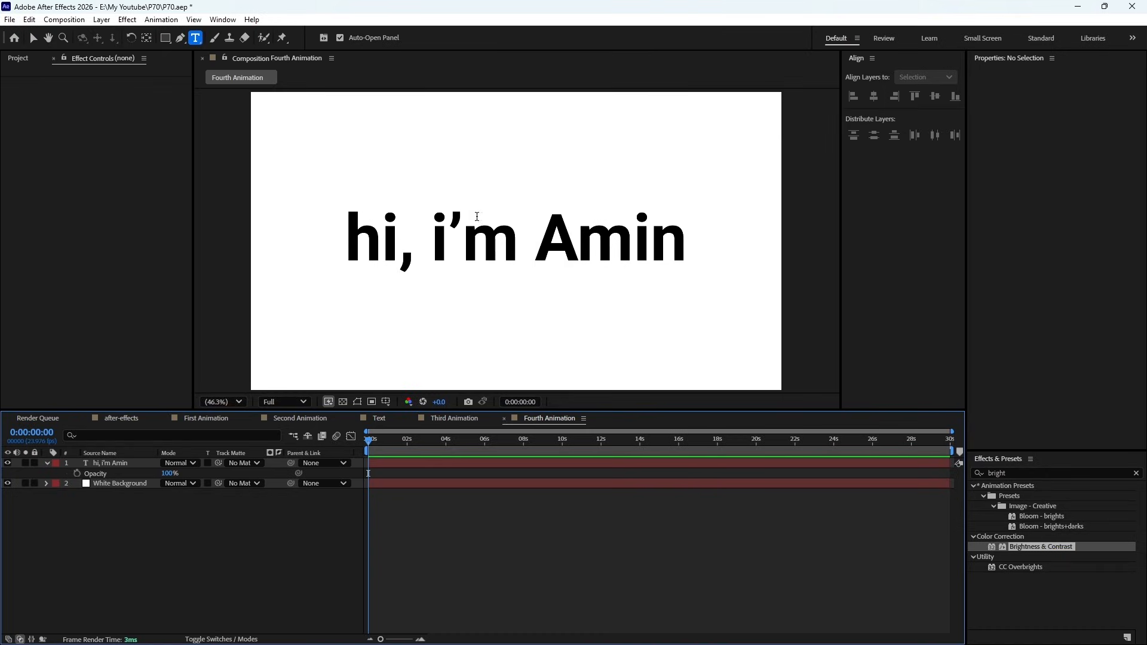
- Add a Position keyframe to the greeting text layer at 0:00:05:00, keeping its centred placement
click(102, 463)
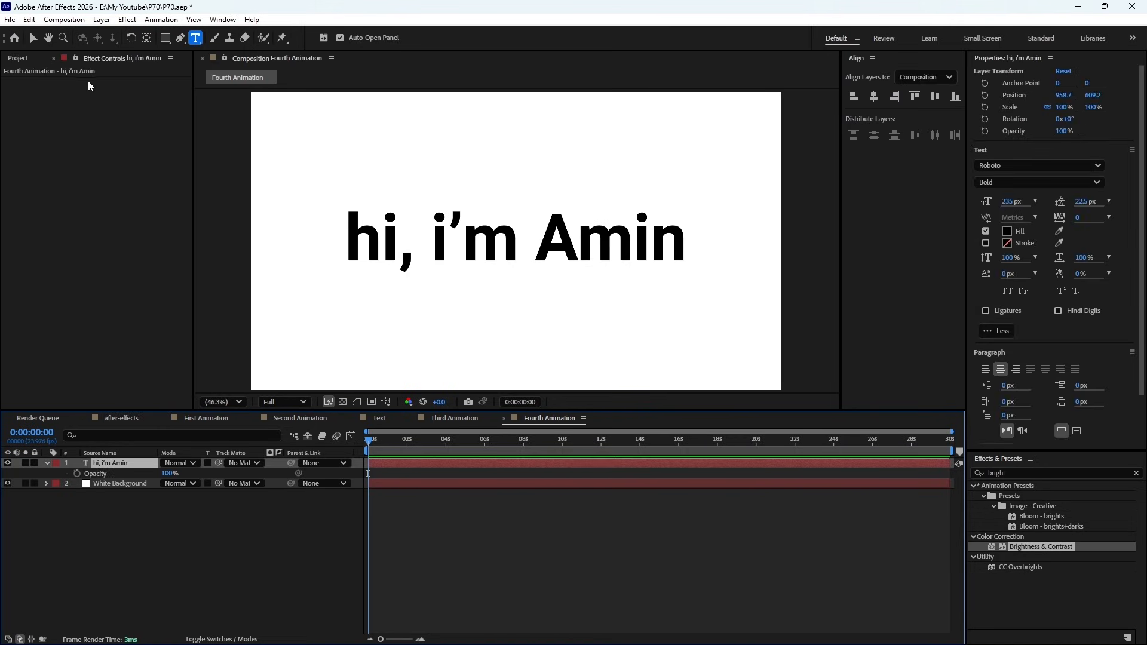
key(p)
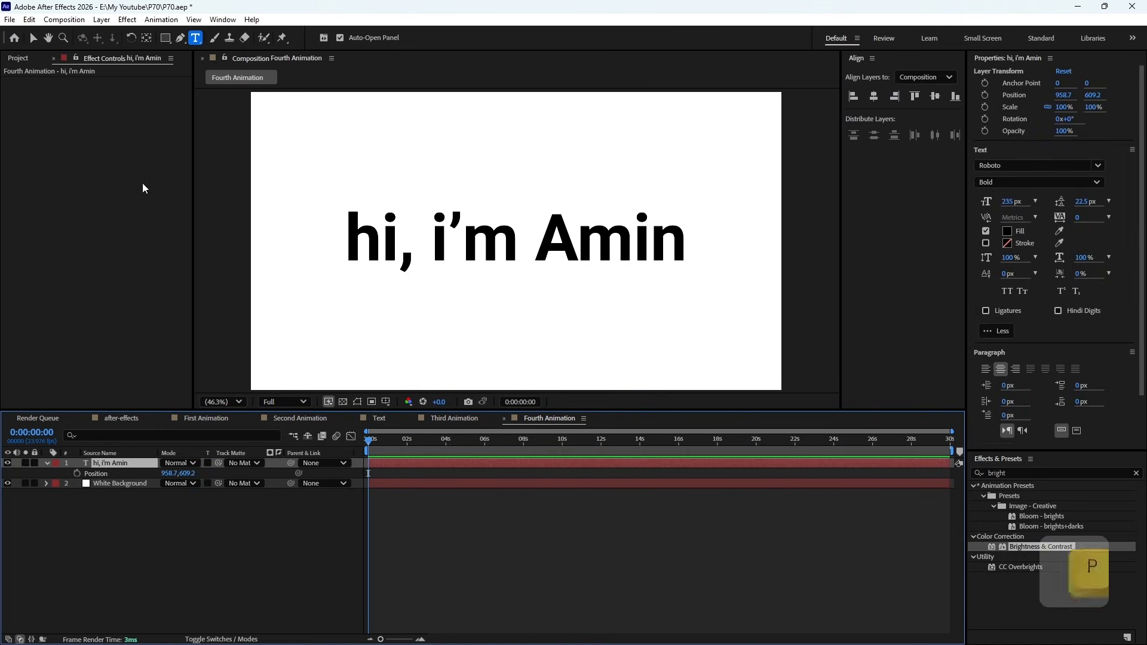
click(33, 38)
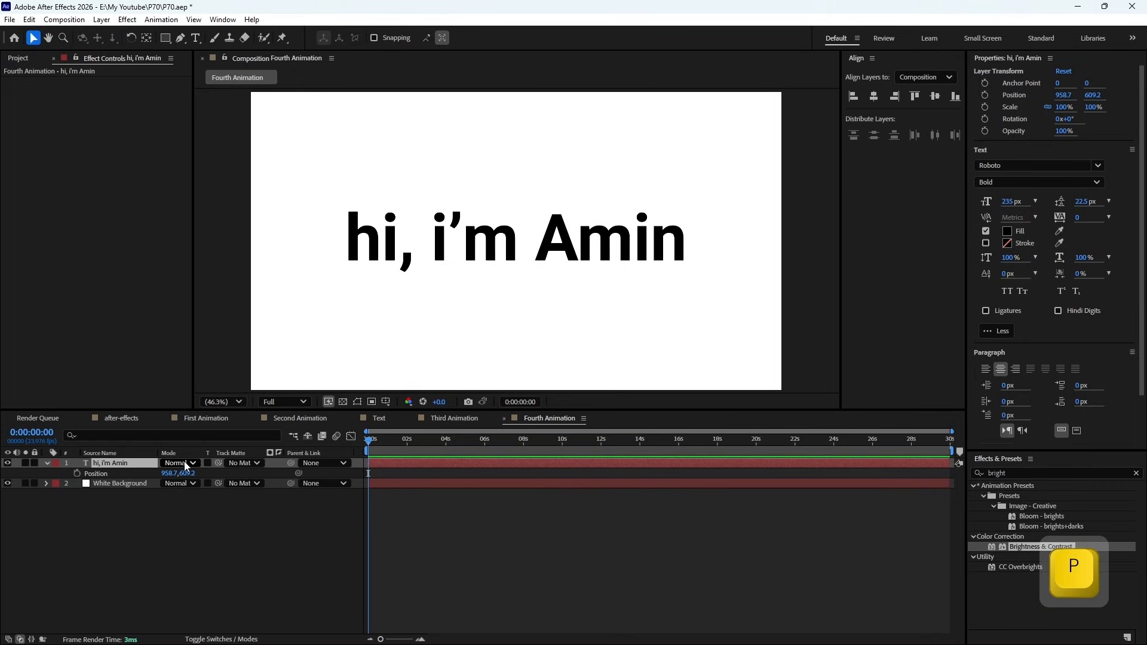
click(466, 441)
drag(950, 433, 621, 440)
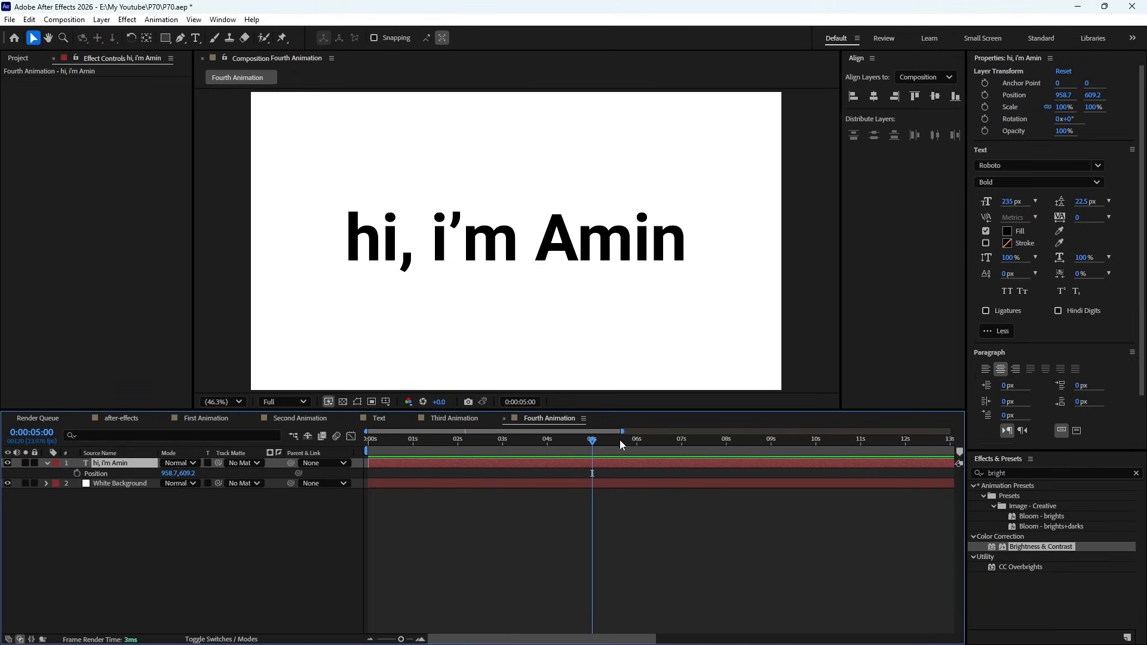
click(76, 473)
- At 0:00:01:01, lower the greeting text to a Y position of 956.2 to create its starting keyframe
drag(474, 446, 415, 445)
key(ctrl+z)
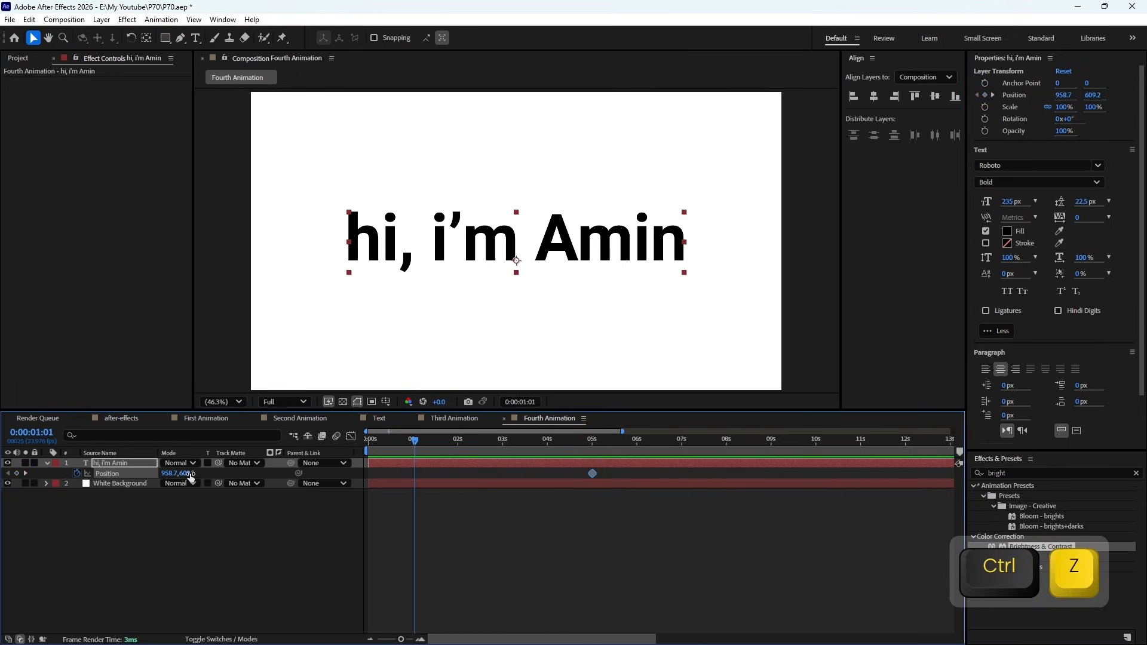
drag(188, 473, 410, 461)
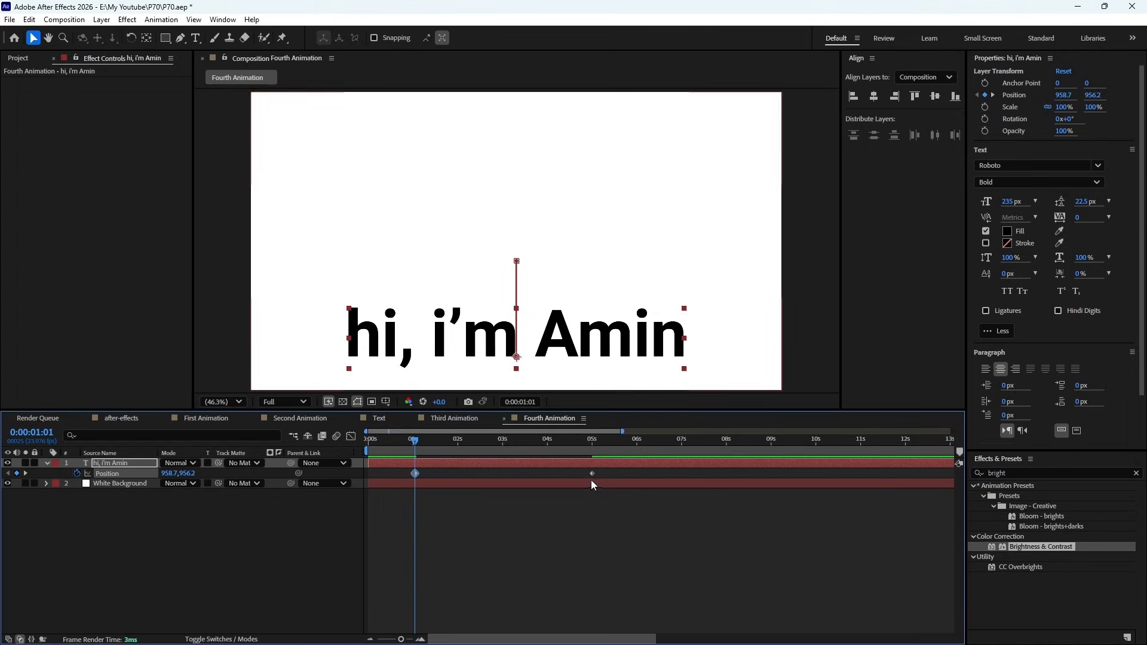
- Apply Easy Ease to both Position keyframes of the greeting text and preview the motion
click(519, 472)
drag(608, 471, 409, 475)
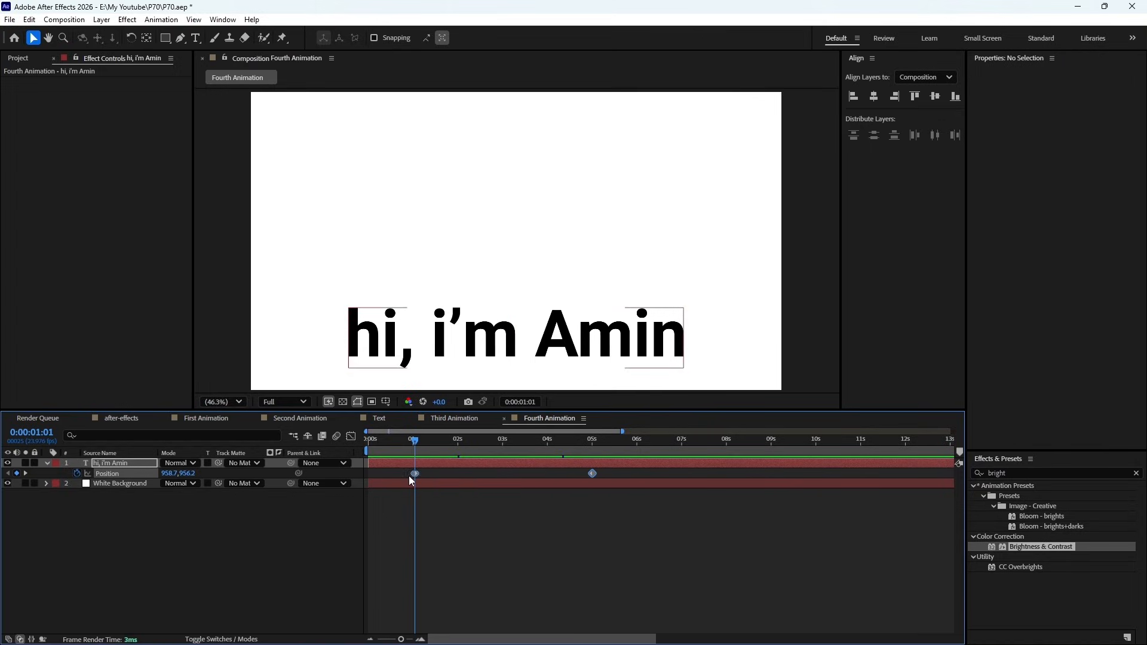
right_click(415, 474)
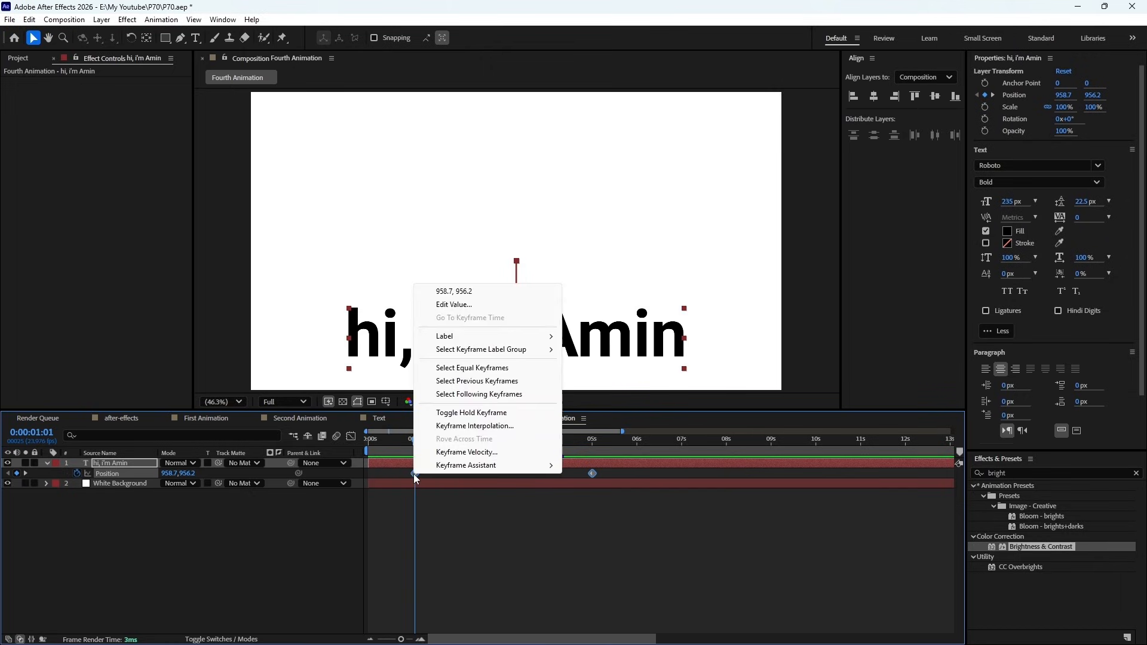
mouse_move(478, 464)
click(610, 507)
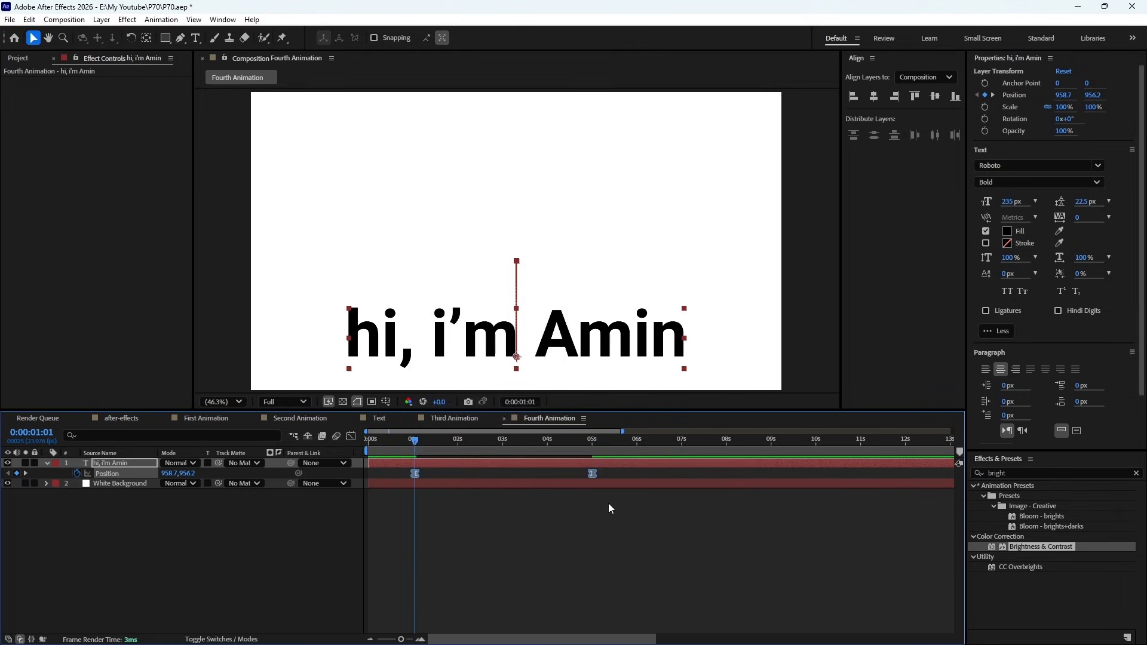
key(KP_0)
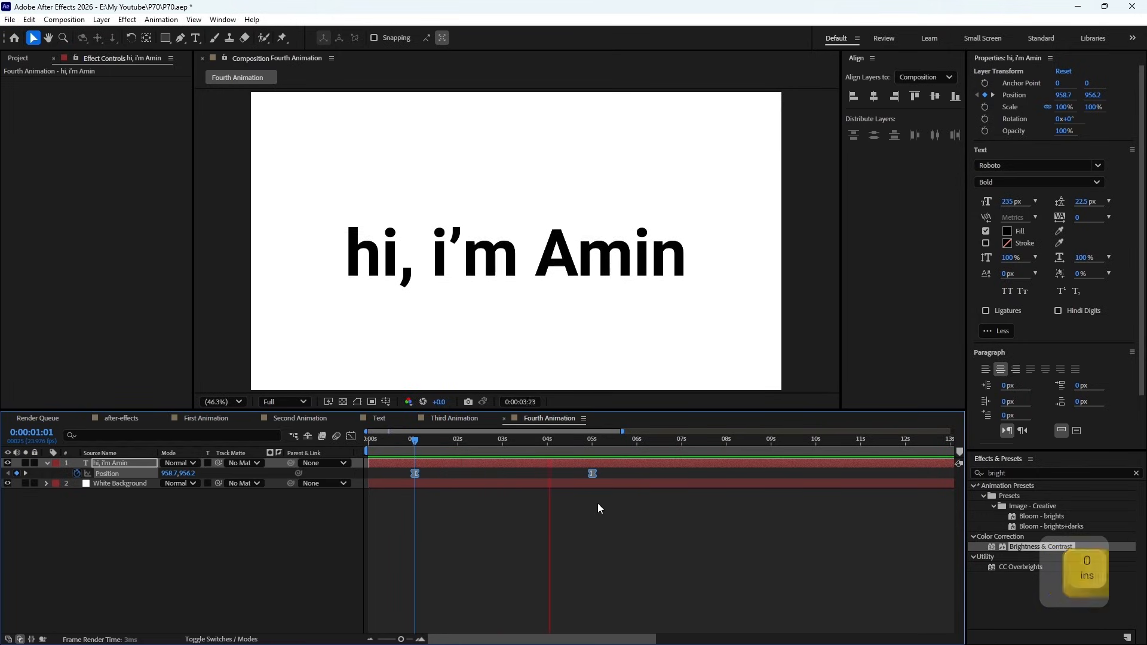
key(space)
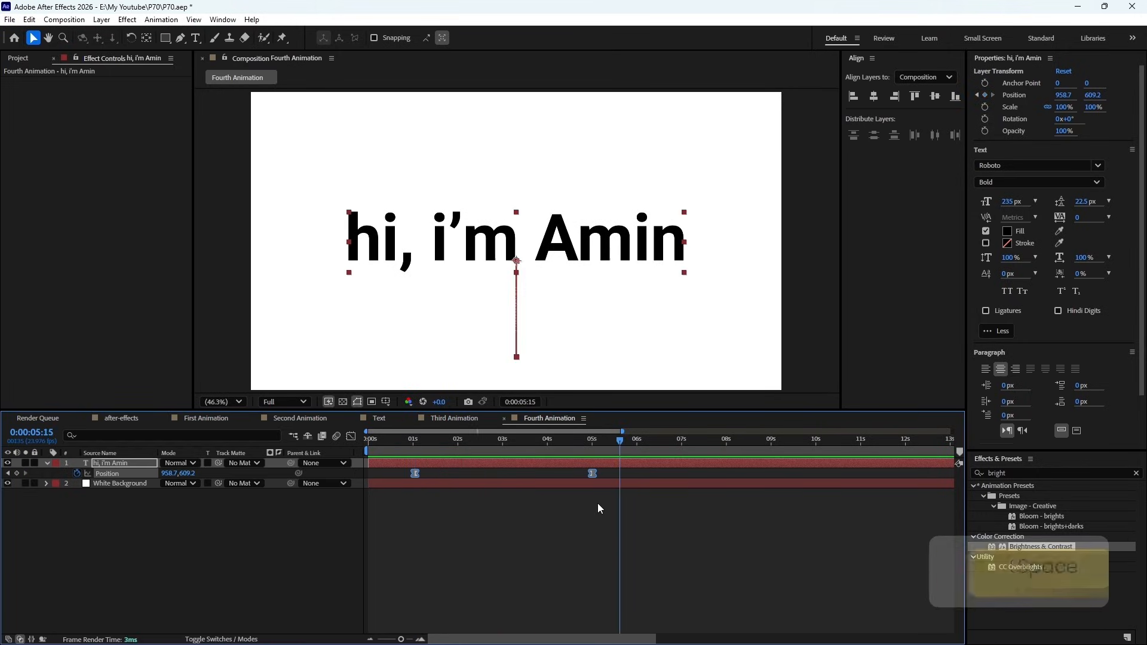
- Reshape the Position speed curve in the Graph Editor into a sharp early peak with a long, gradual slowdown
click(351, 436)
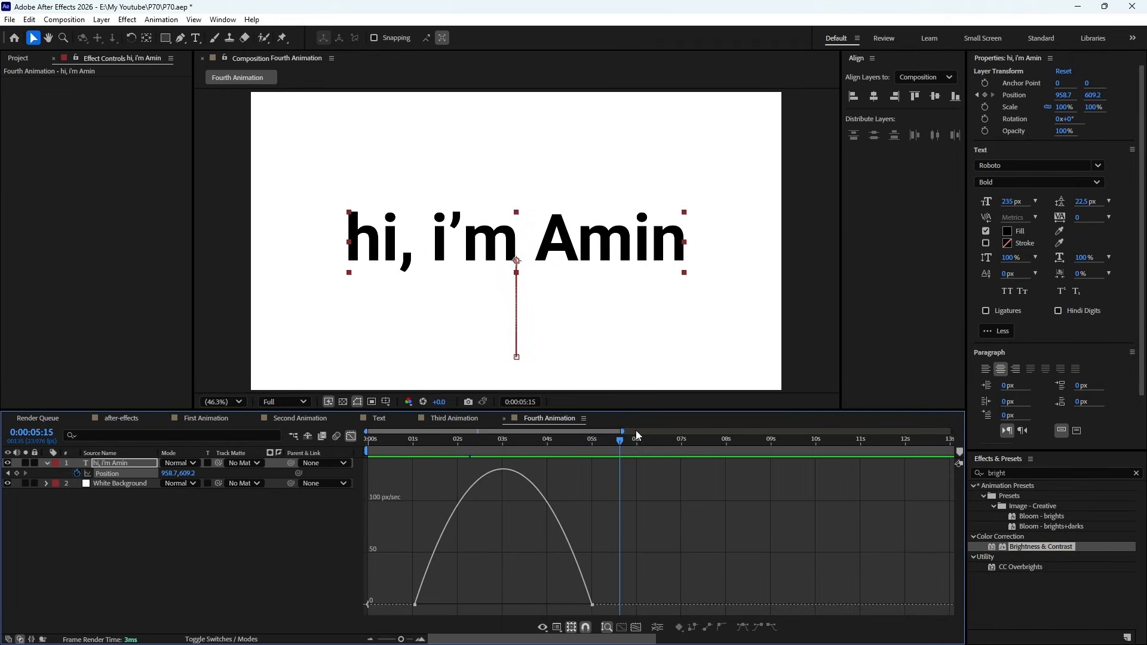
drag(622, 432, 524, 431)
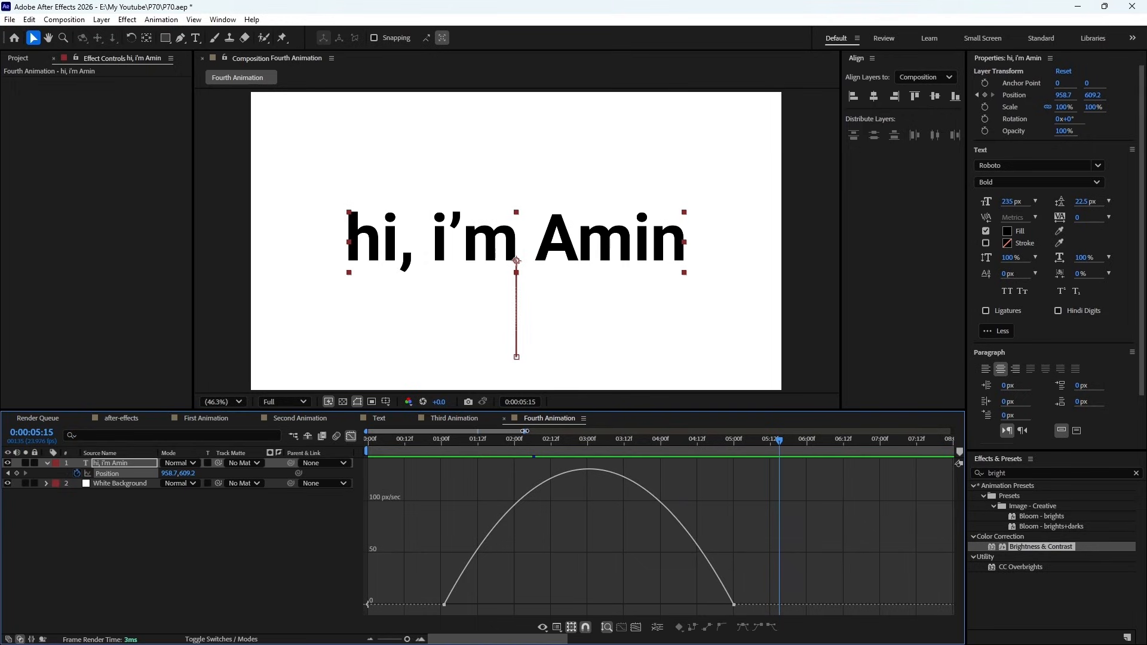
click(445, 605)
drag(490, 608, 458, 605)
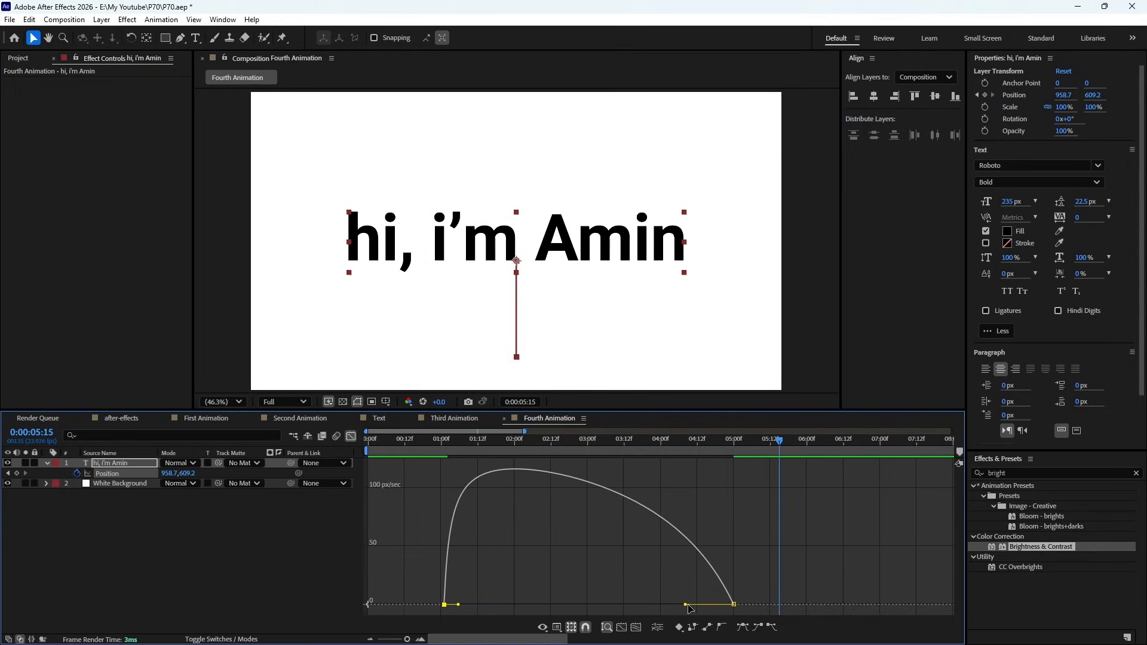
drag(690, 608, 594, 600)
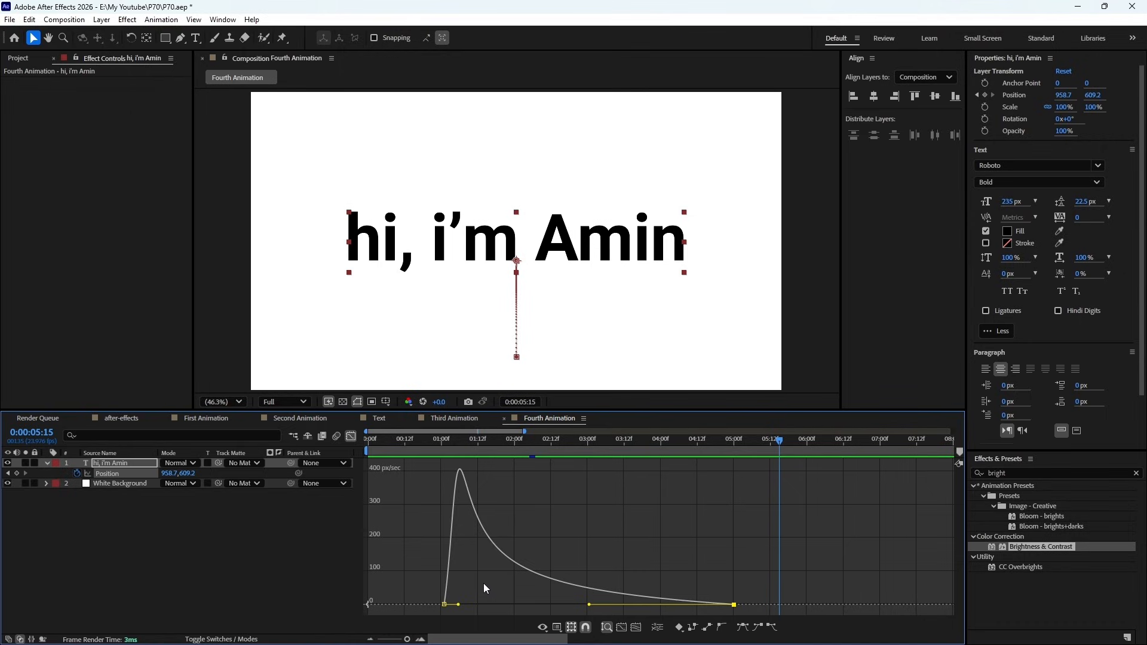
drag(459, 605, 459, 601)
- Preview the adjusted motion, and check the text at the 0:00:01:01 and 0:00:05:00 keyframes with the Graph Editor closed
key(KP_0)
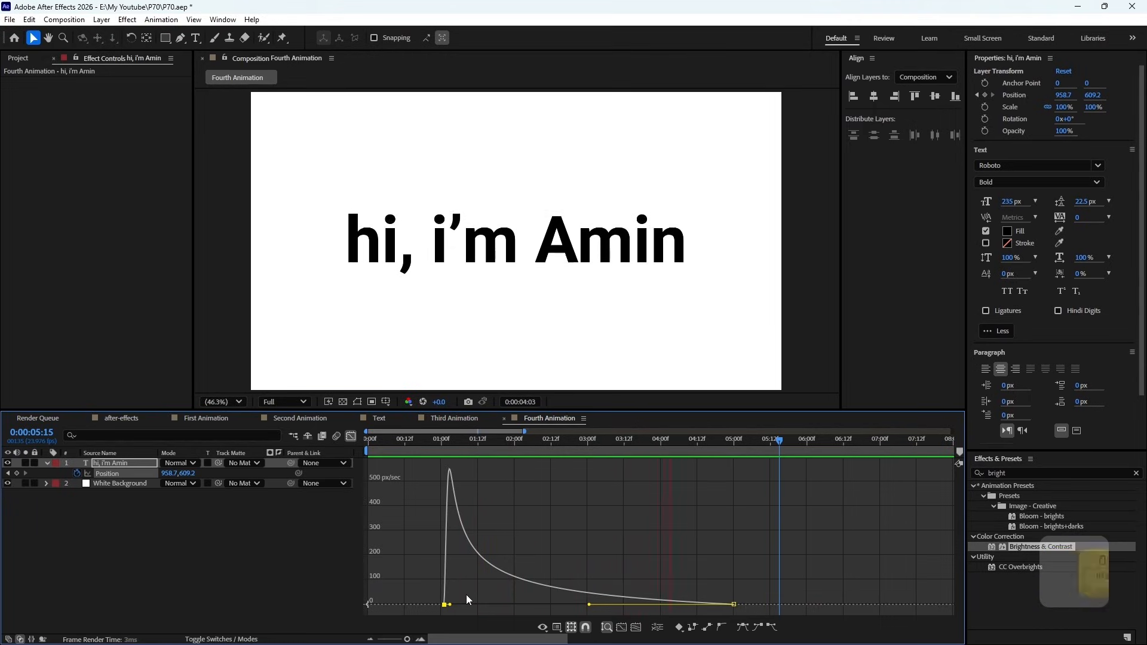
key(space)
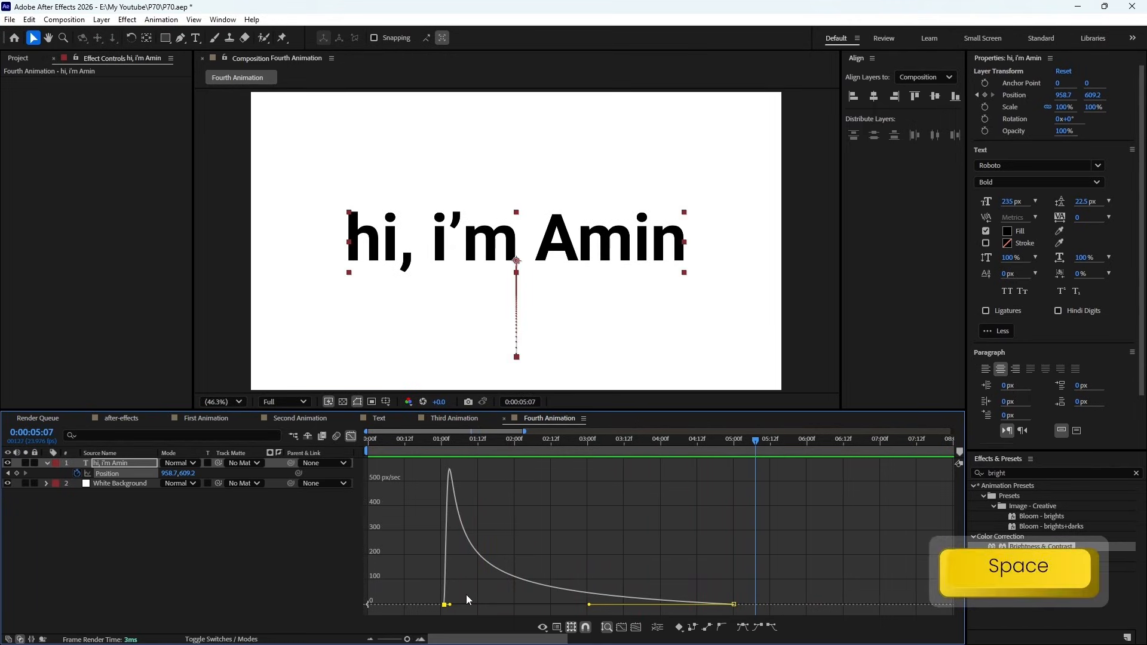
key(KP_0)
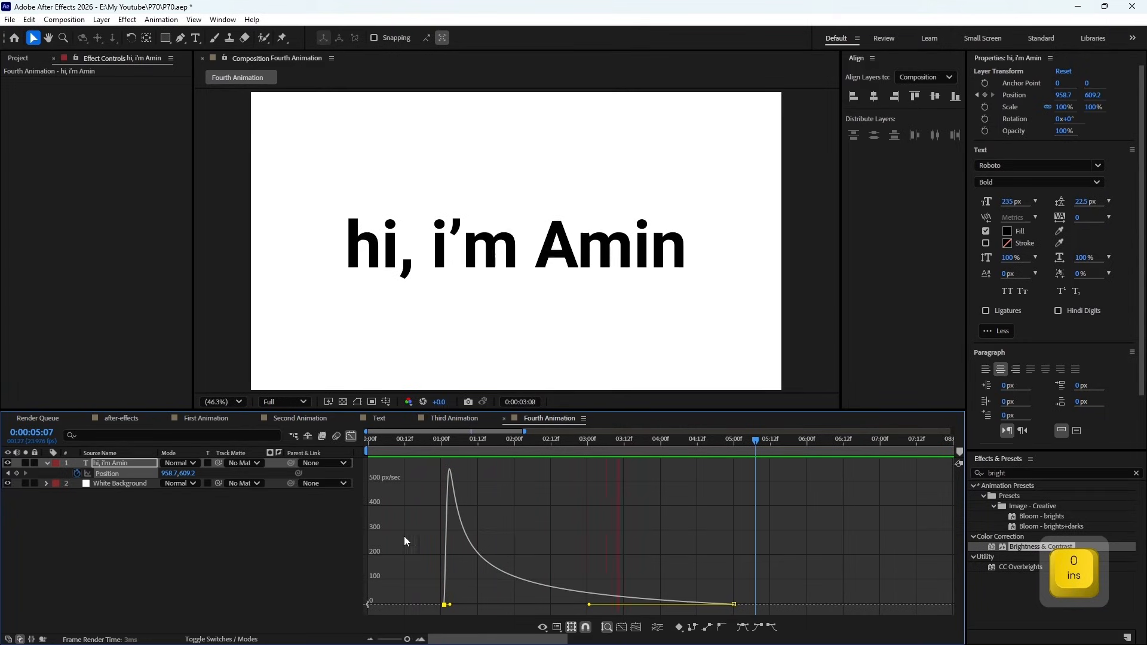
key(space)
click(351, 437)
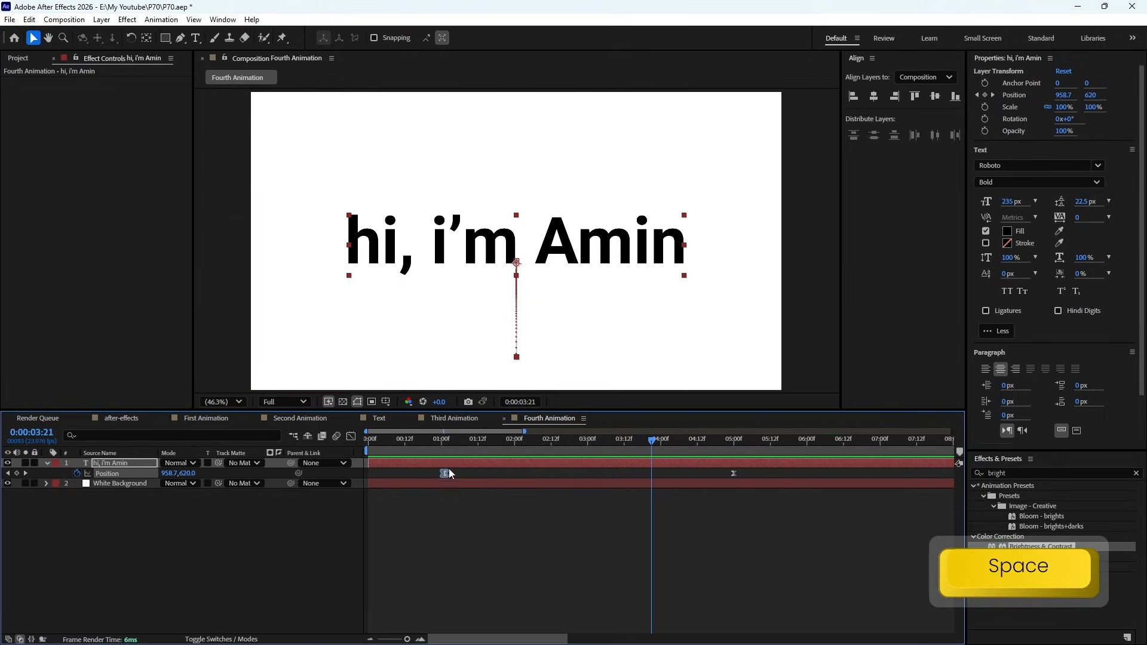
click(467, 497)
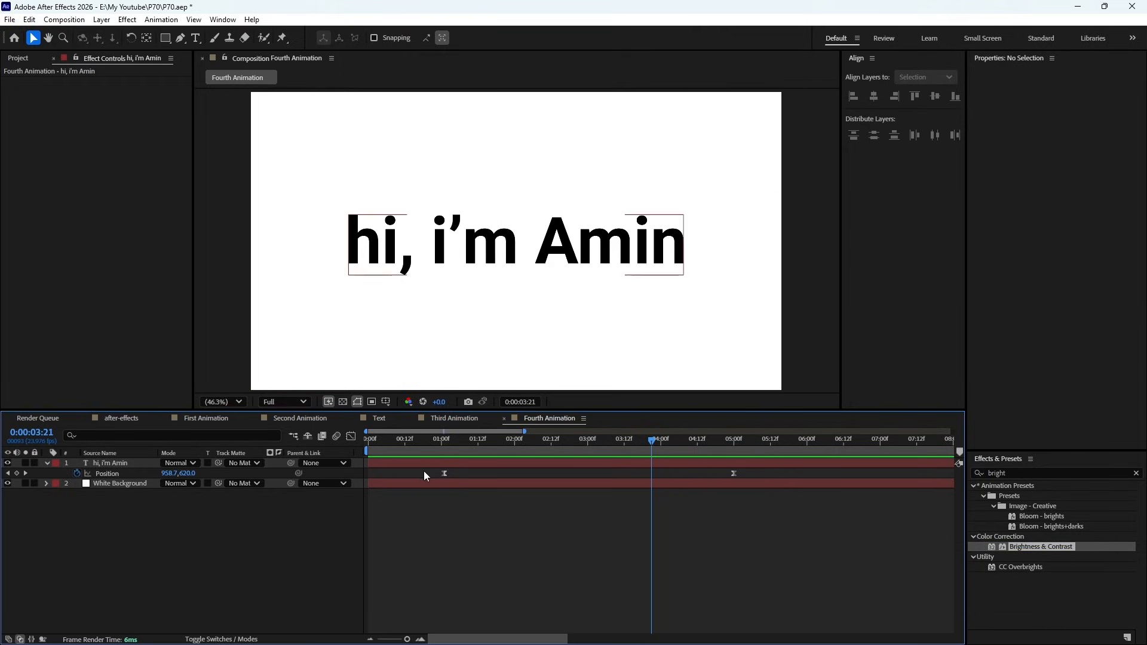
click(441, 443)
drag(441, 444, 445, 443)
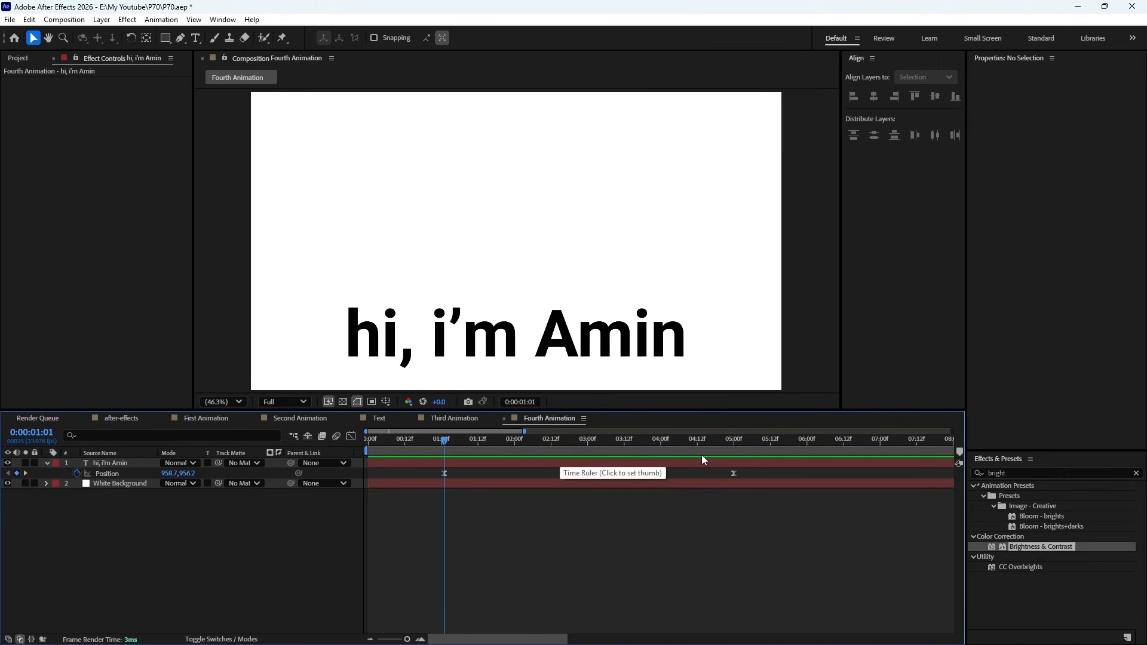
click(734, 446)
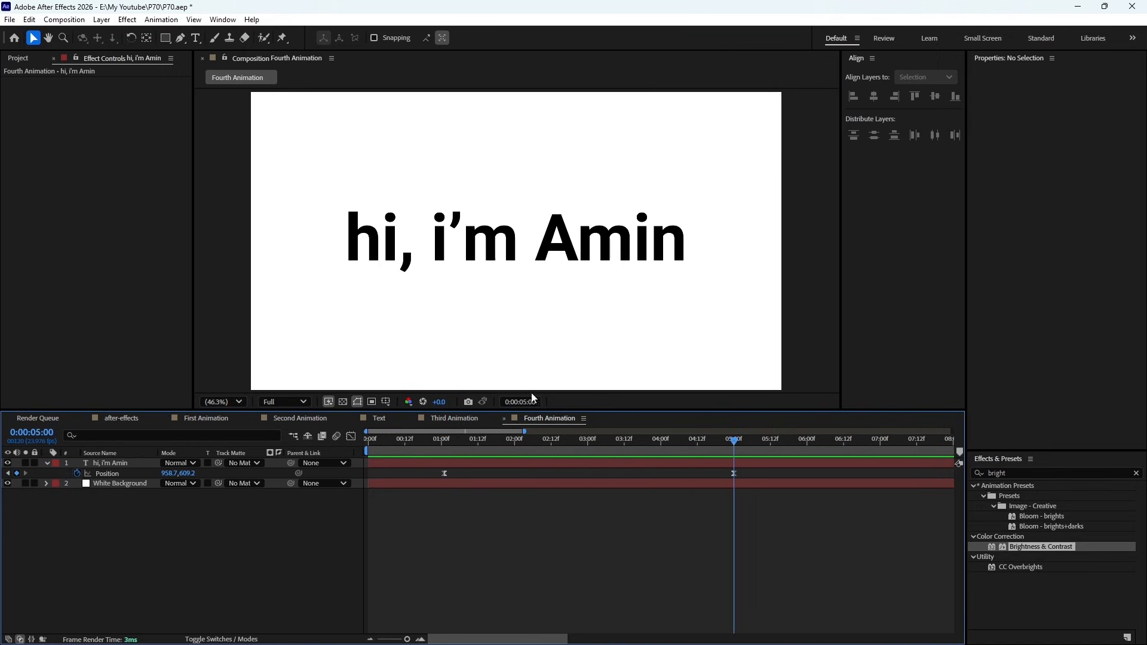
- Try a rectangular mask around the word "hi," on the single greeting layer, and undo it
click(166, 40)
click(132, 463)
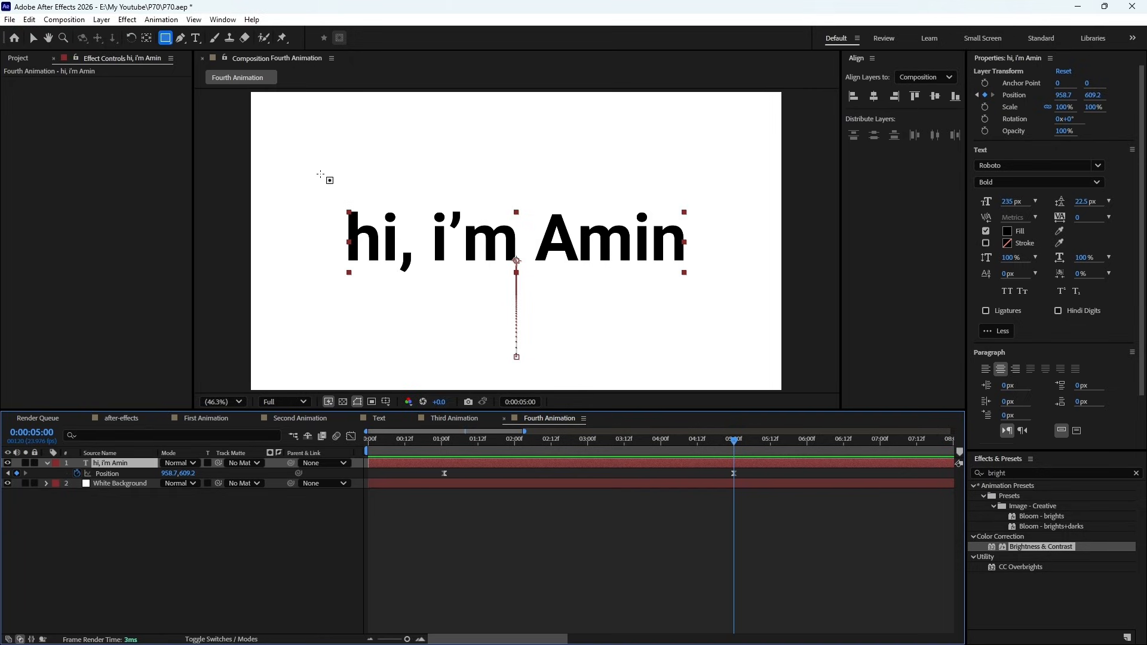
drag(320, 173, 416, 280)
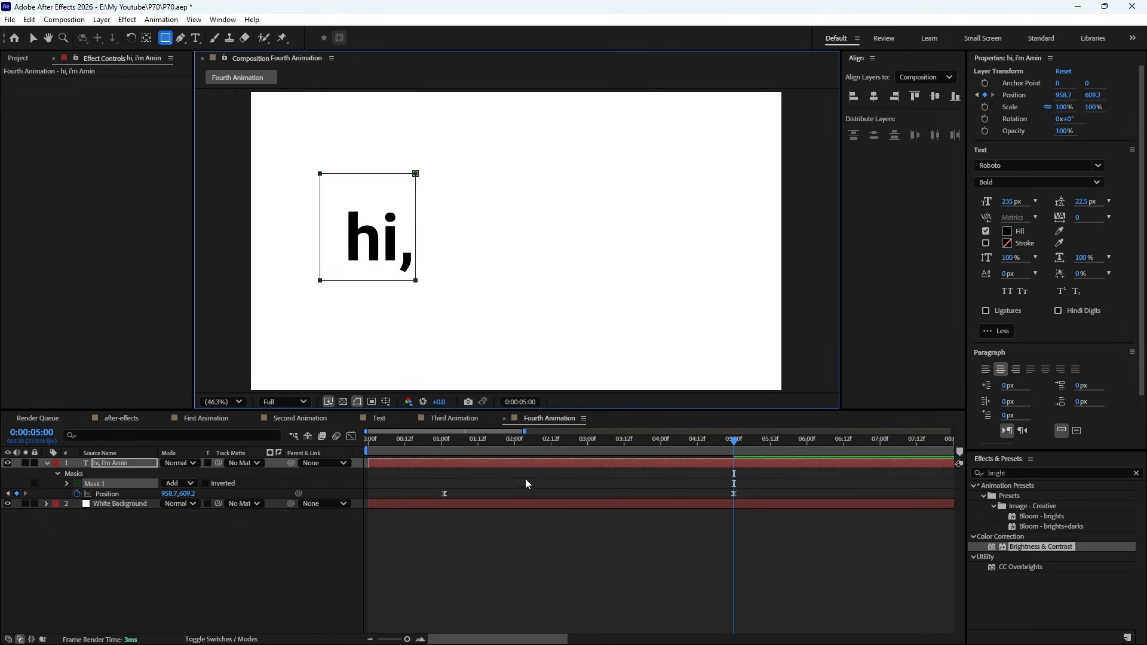
click(486, 540)
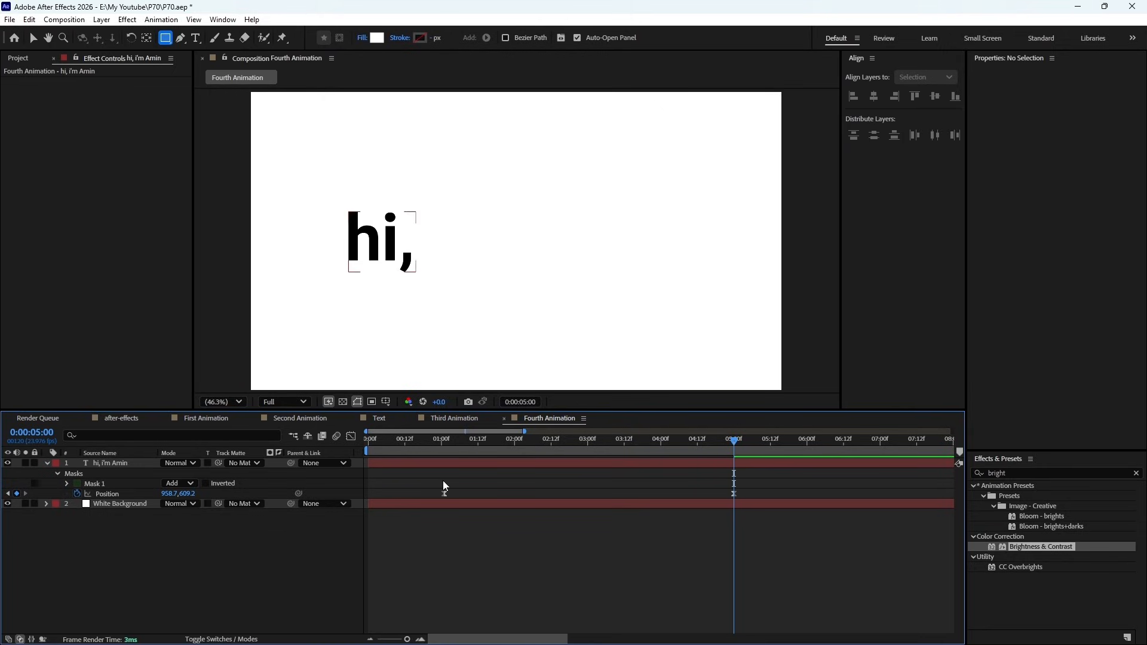
key(ctrl+z)
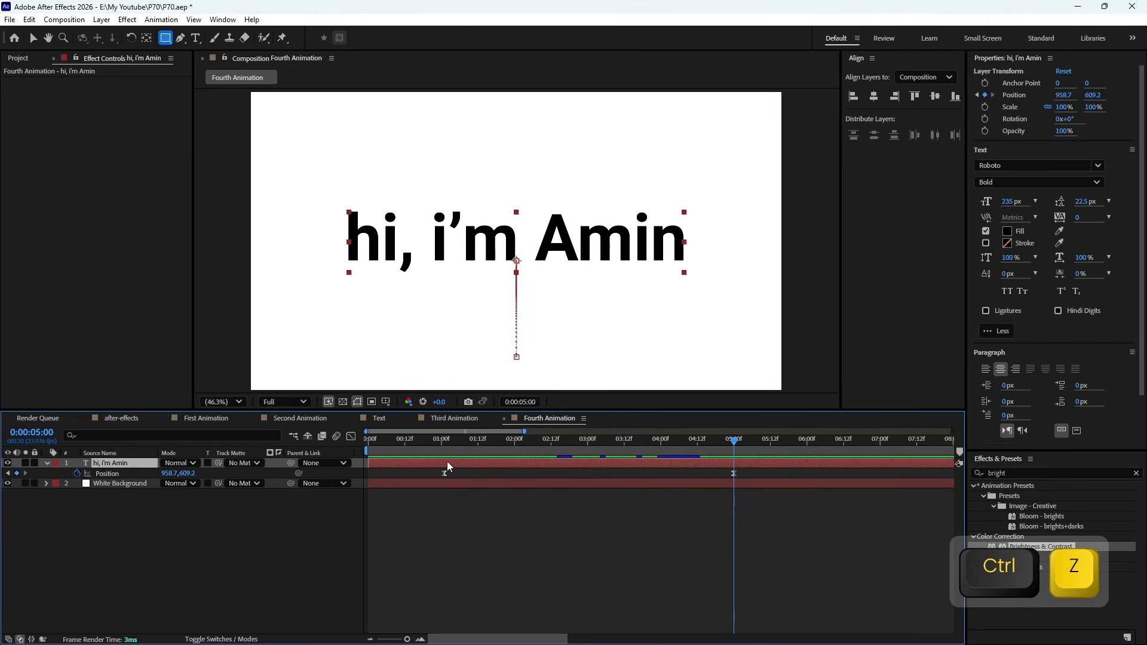
- Duplicate the greeting layer twice and draw a rectangular mask around "hi," on the original layer
key(ctrl+d)
key(ctrl+d)
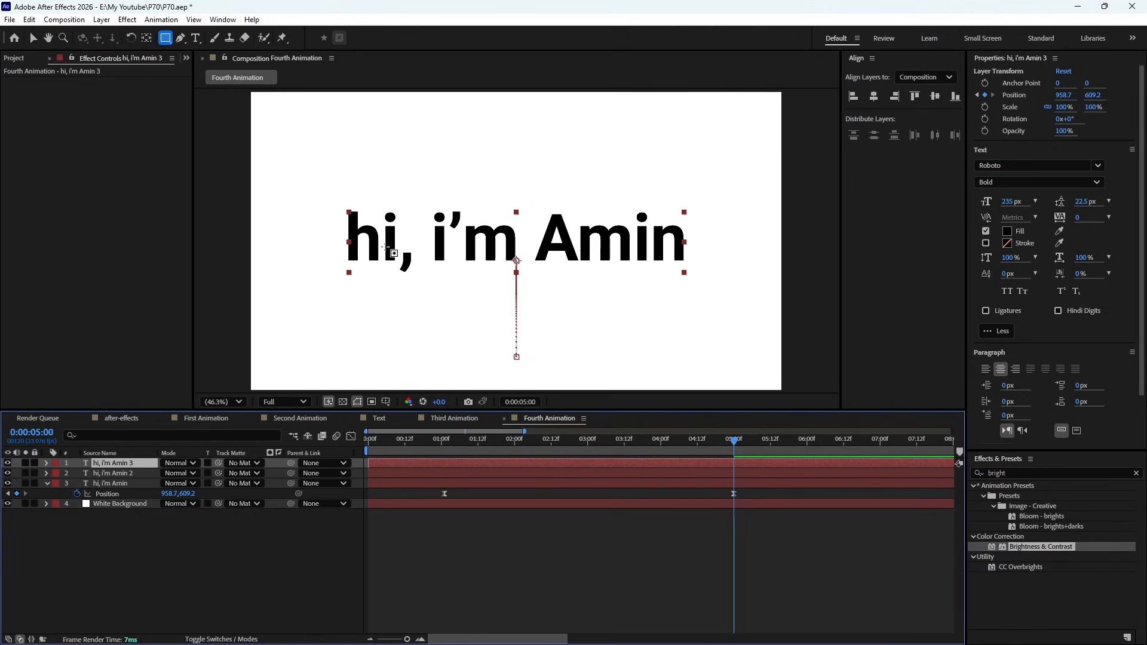
click(380, 485)
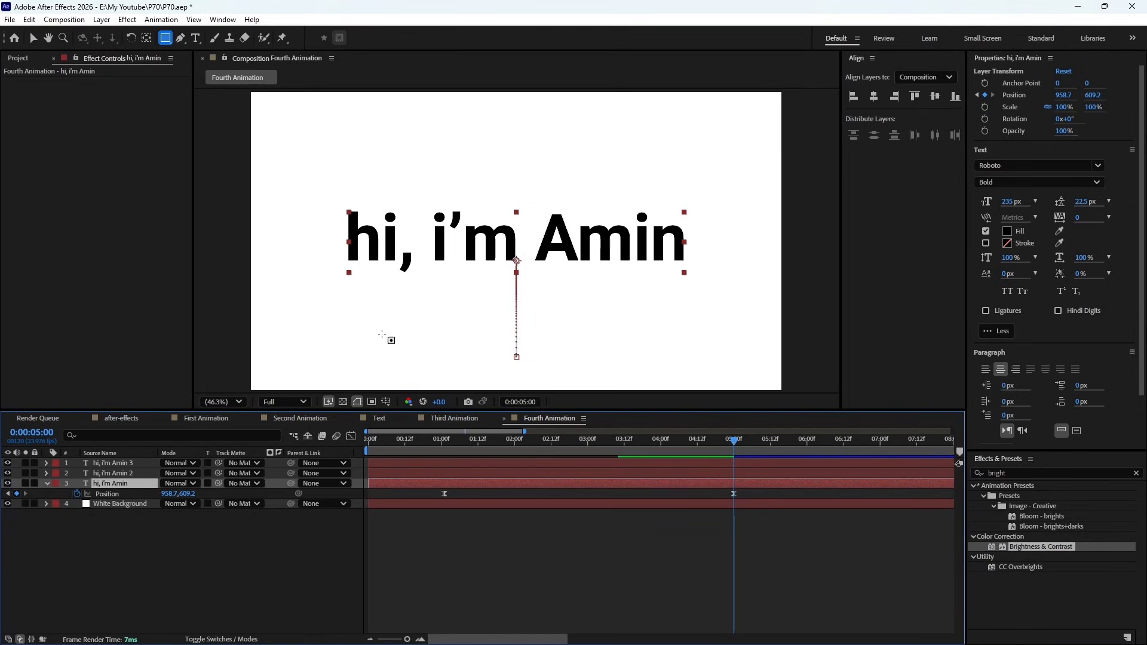
drag(329, 184, 419, 291)
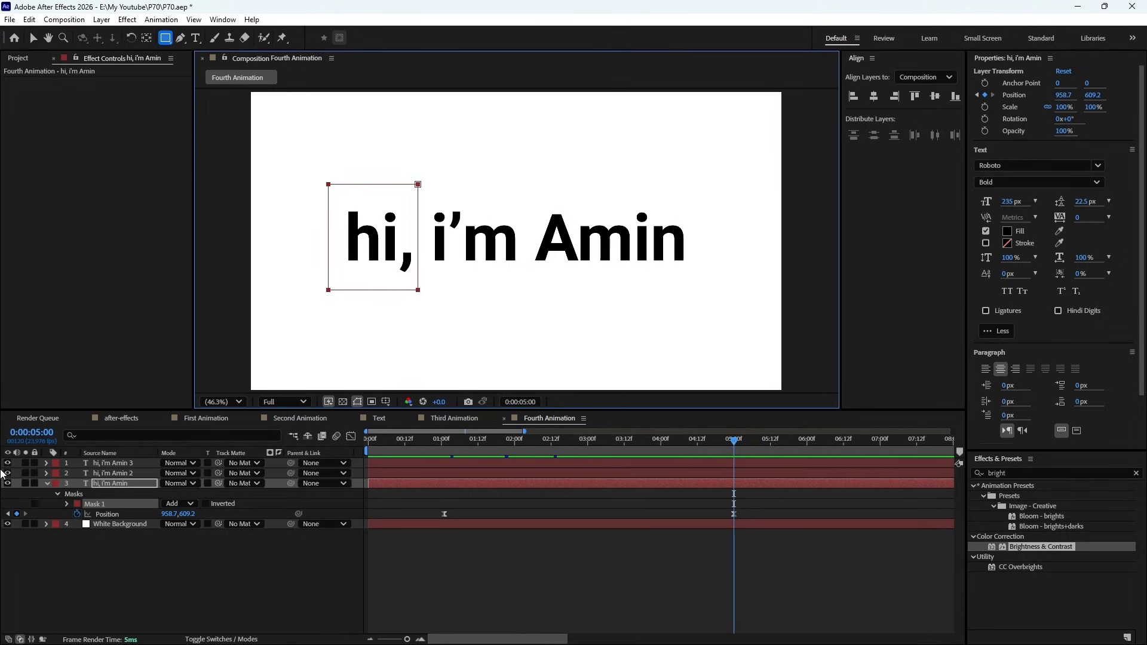
- Hide both duplicated greeting layers so only the masked original is displayed over the background
click(6, 464)
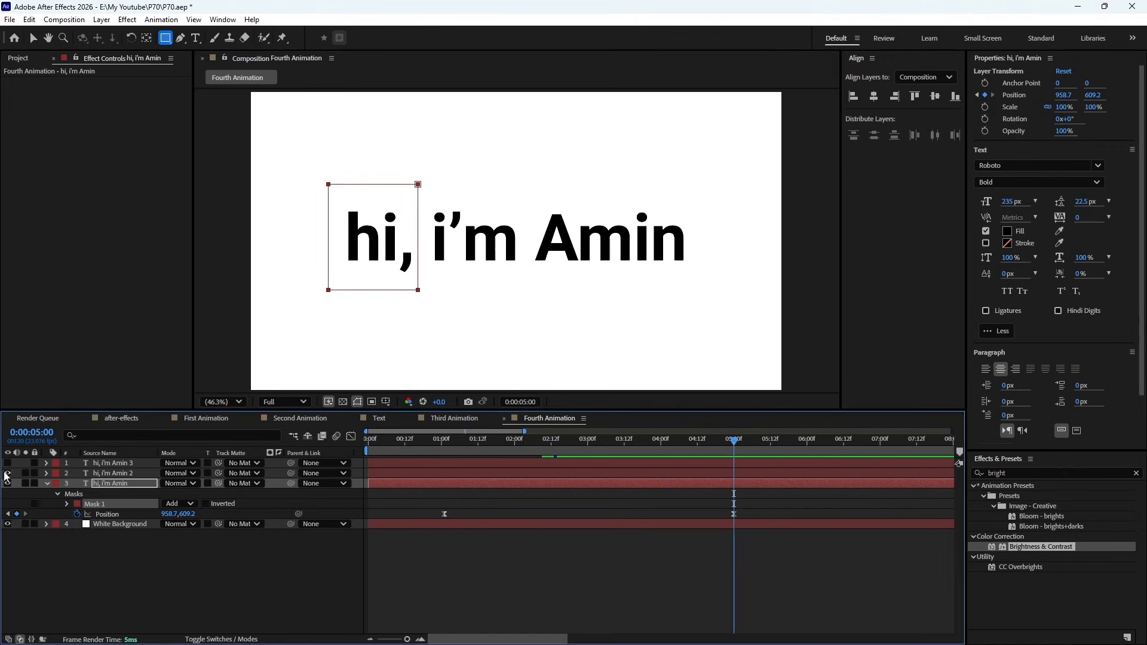
click(6, 474)
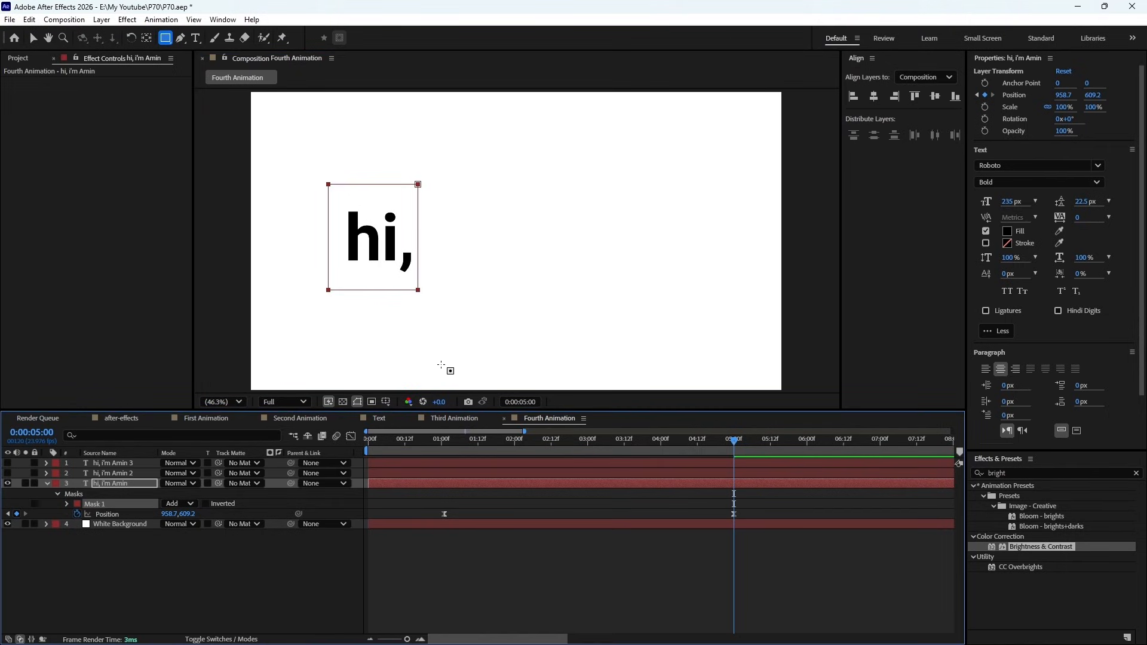
click(443, 488)
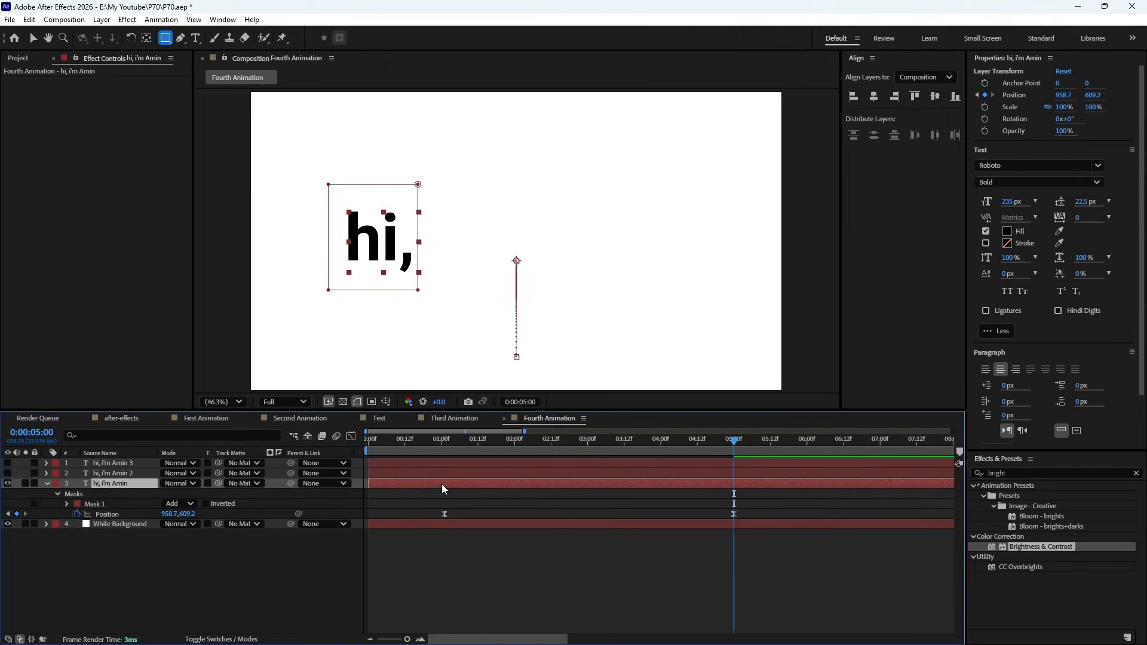
- Show the second greeting layer, draw a rectangular mask around "i'm", and toggle the layer's visibility to check the isolated word
click(119, 473)
click(7, 473)
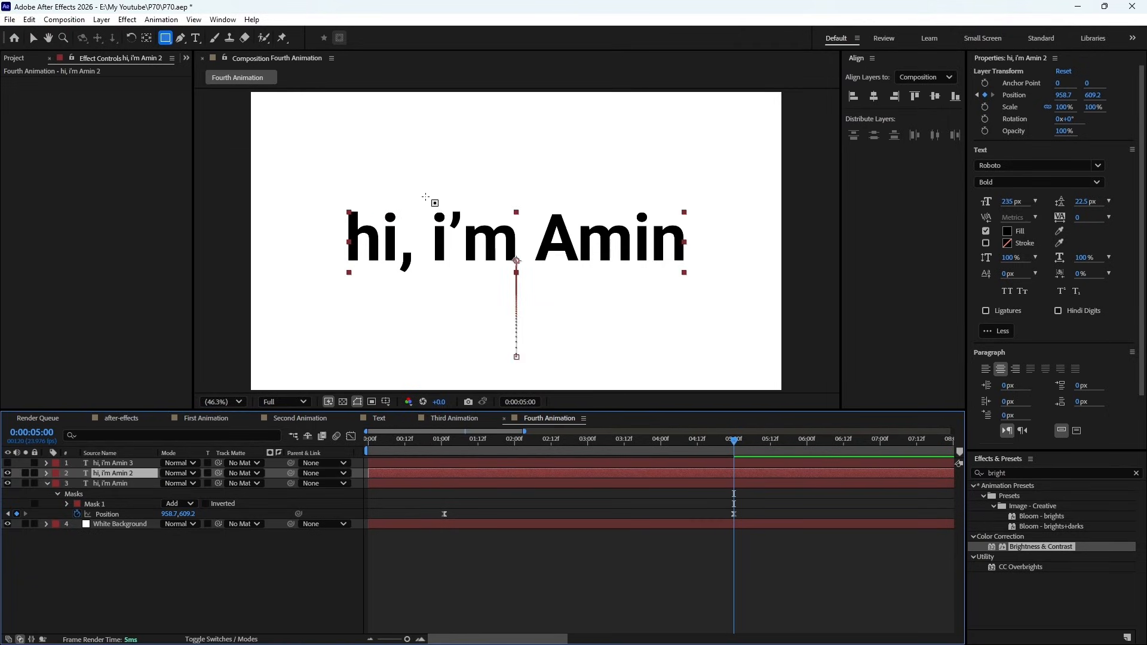
drag(422, 195, 525, 273)
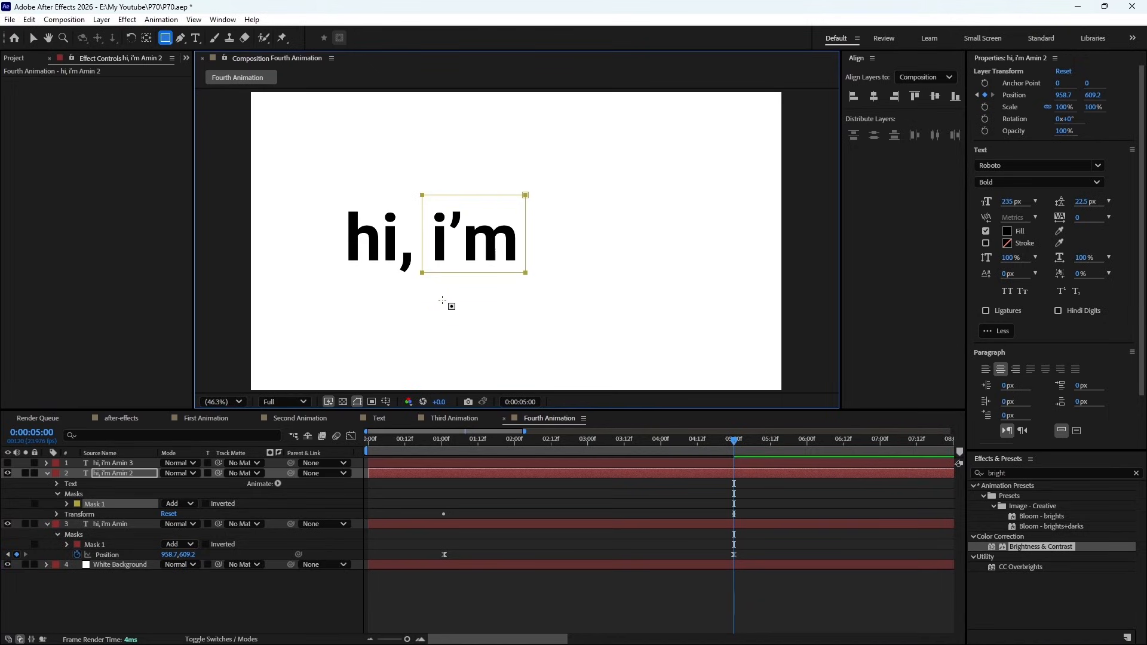
click(103, 477)
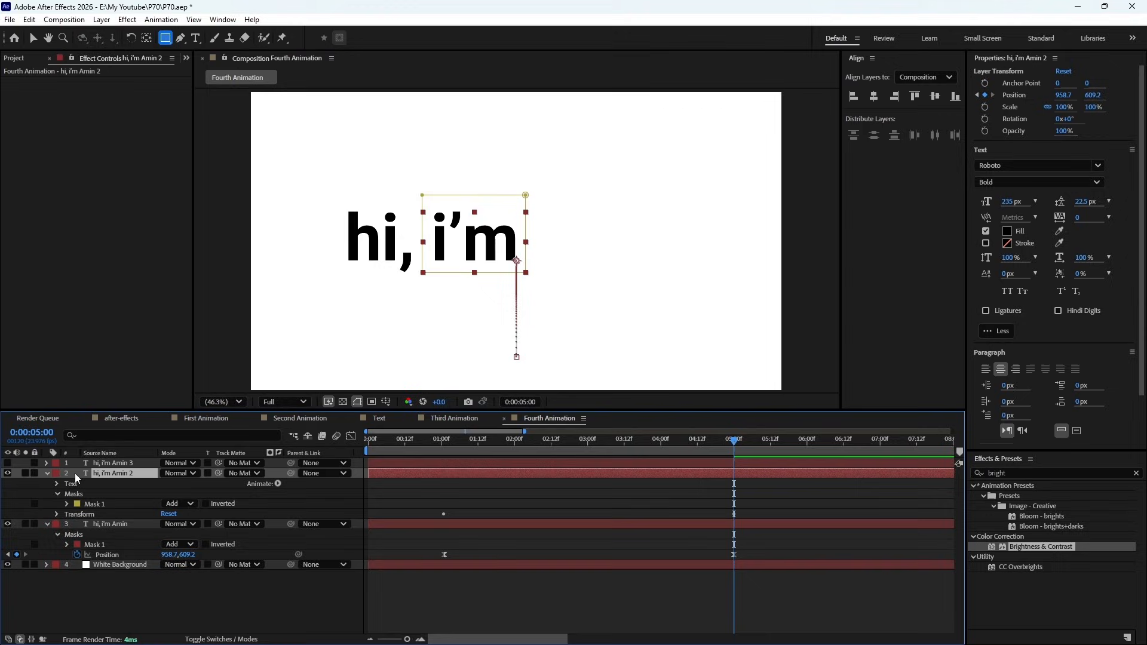
click(8, 473)
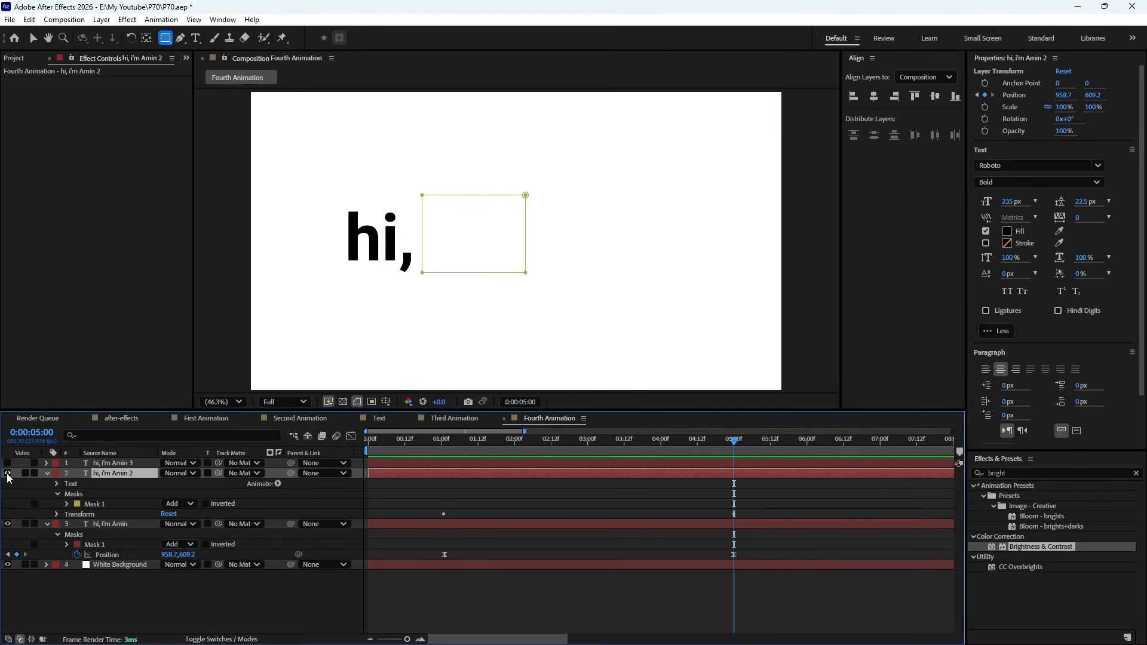
click(8, 473)
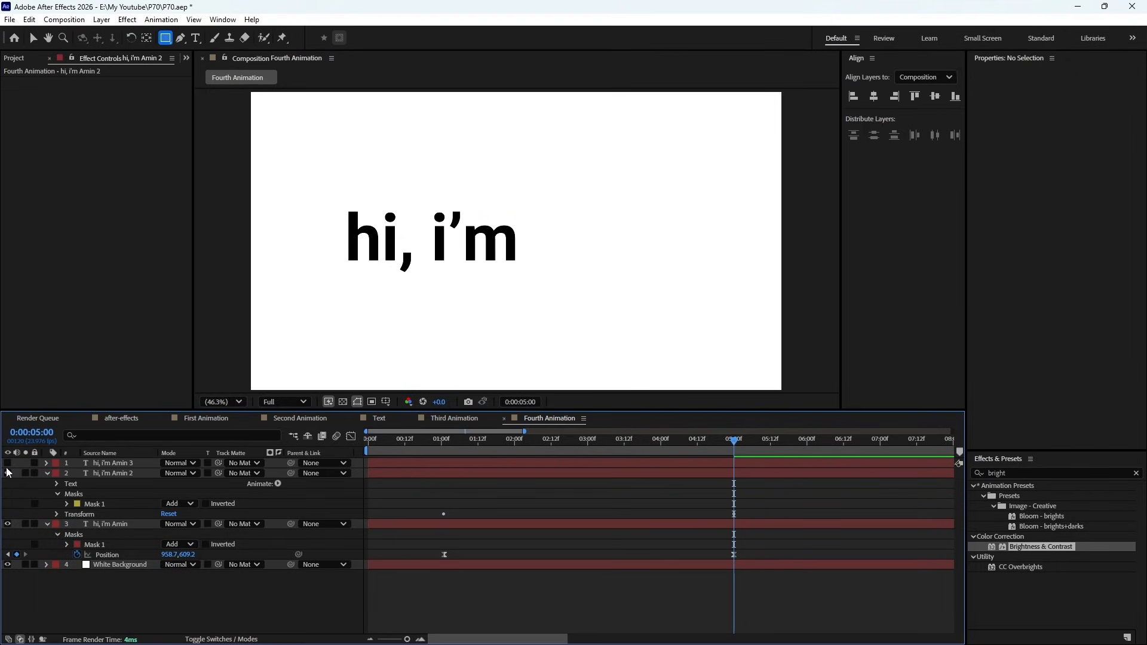
- Show the third greeting layer, draw a rectangular mask around the name, and toggle the layer's visibility to check it
click(8, 463)
click(113, 463)
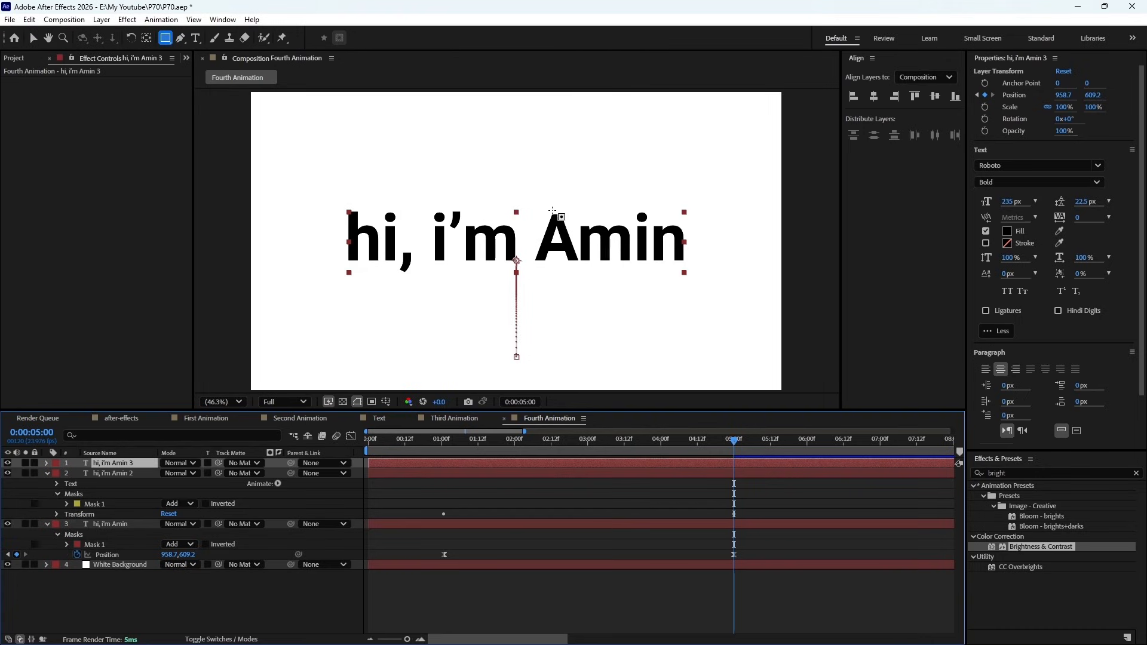
drag(517, 190, 701, 280)
key(space)
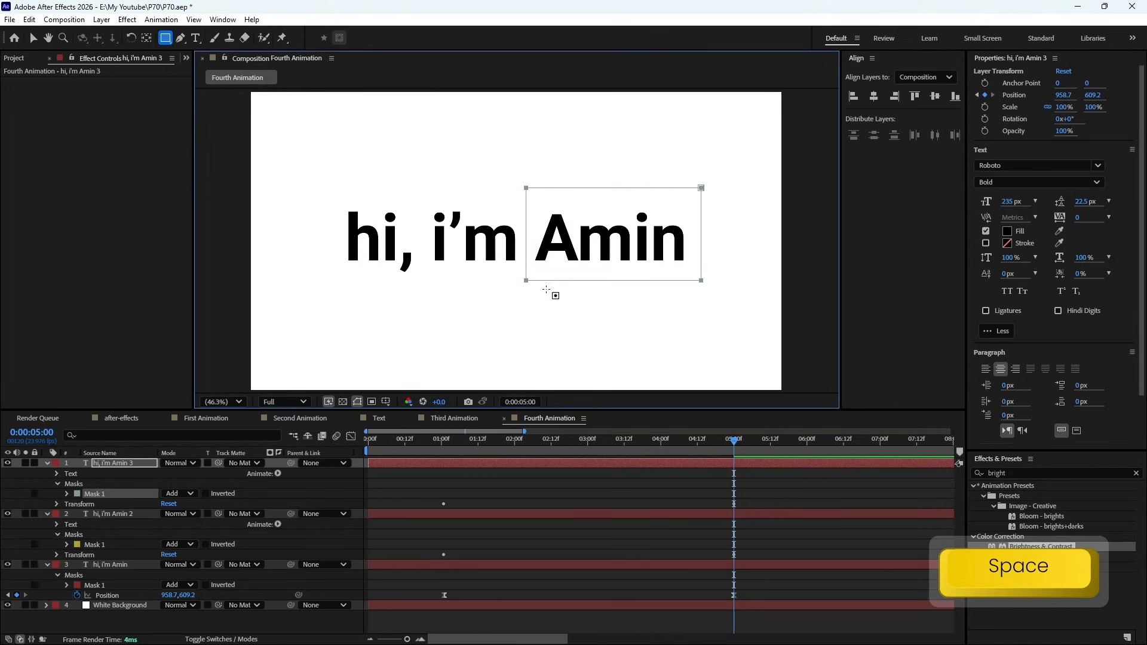
click(7, 463)
click(7, 463)
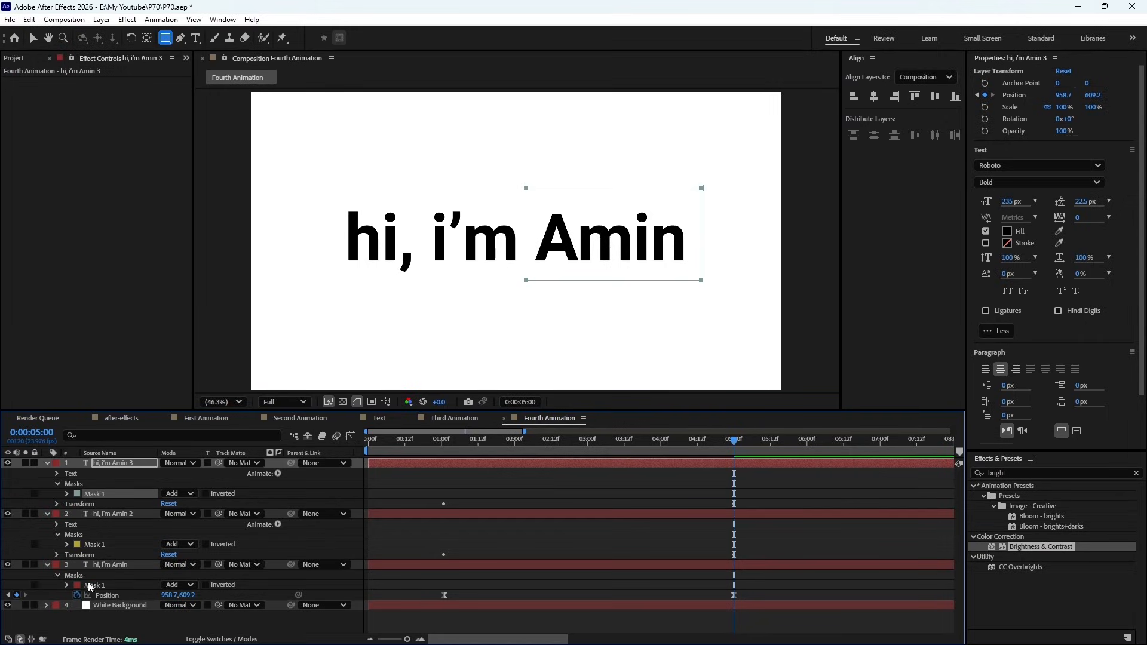
- Collapse the properties of the three greeting layers, clear the selection, and preview the combined text motion
click(48, 463)
click(52, 473)
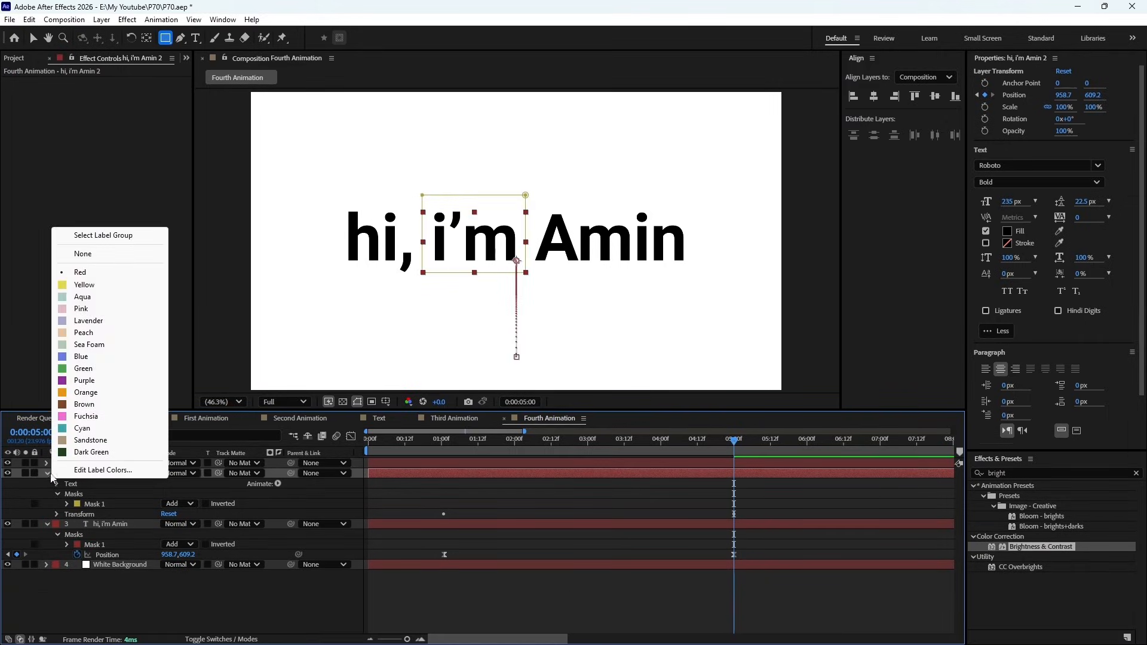
click(46, 473)
click(46, 483)
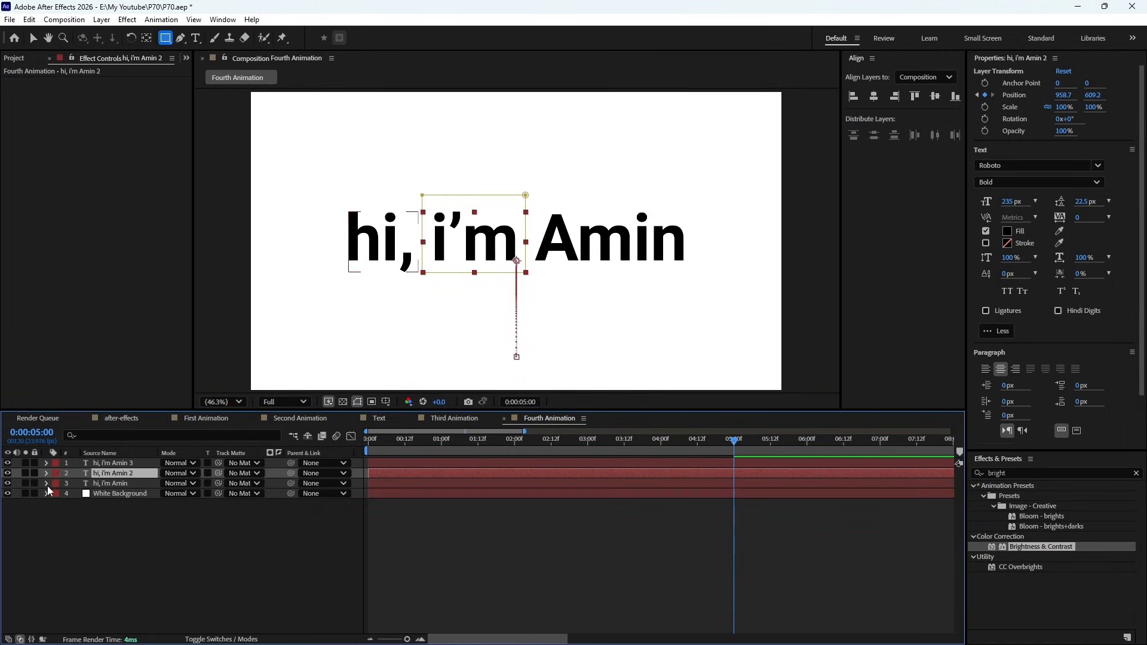
click(78, 515)
key(KP_0)
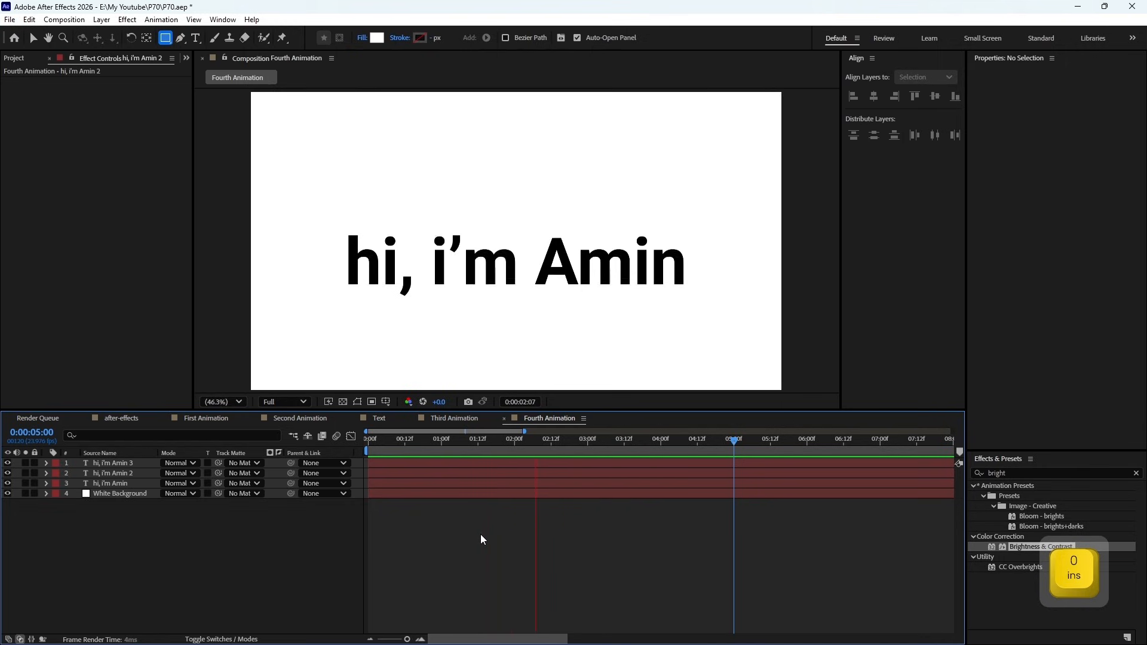
- Stagger the second and third greeting layers to start a few frames after one another, and preview the offset motion
click(391, 461)
click(391, 471)
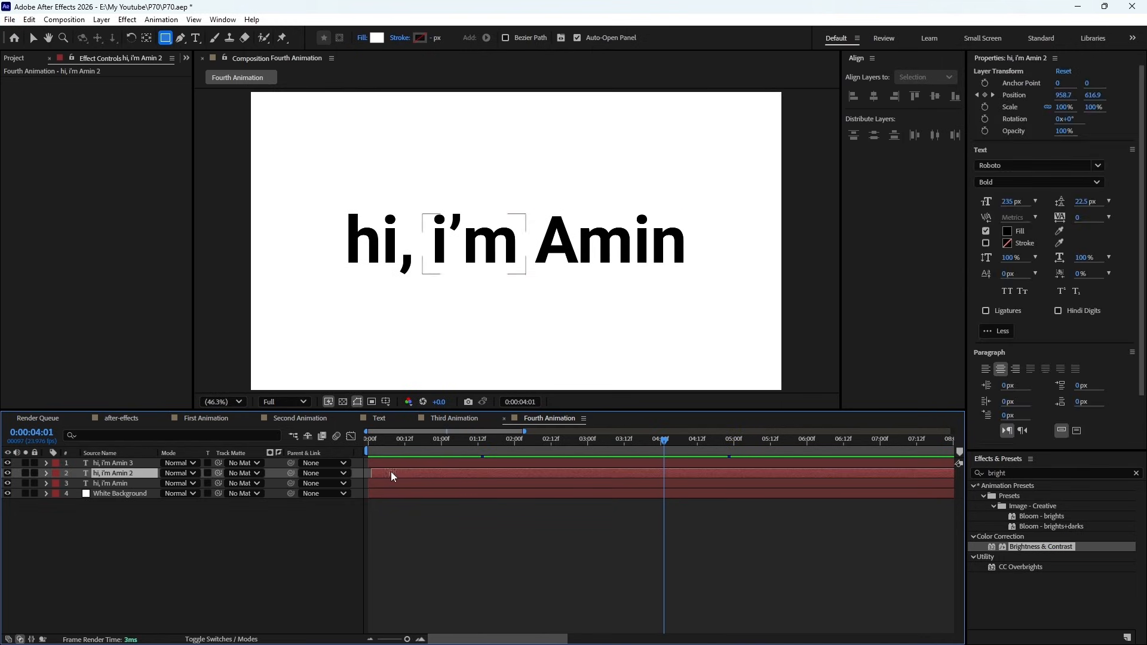
click(397, 464)
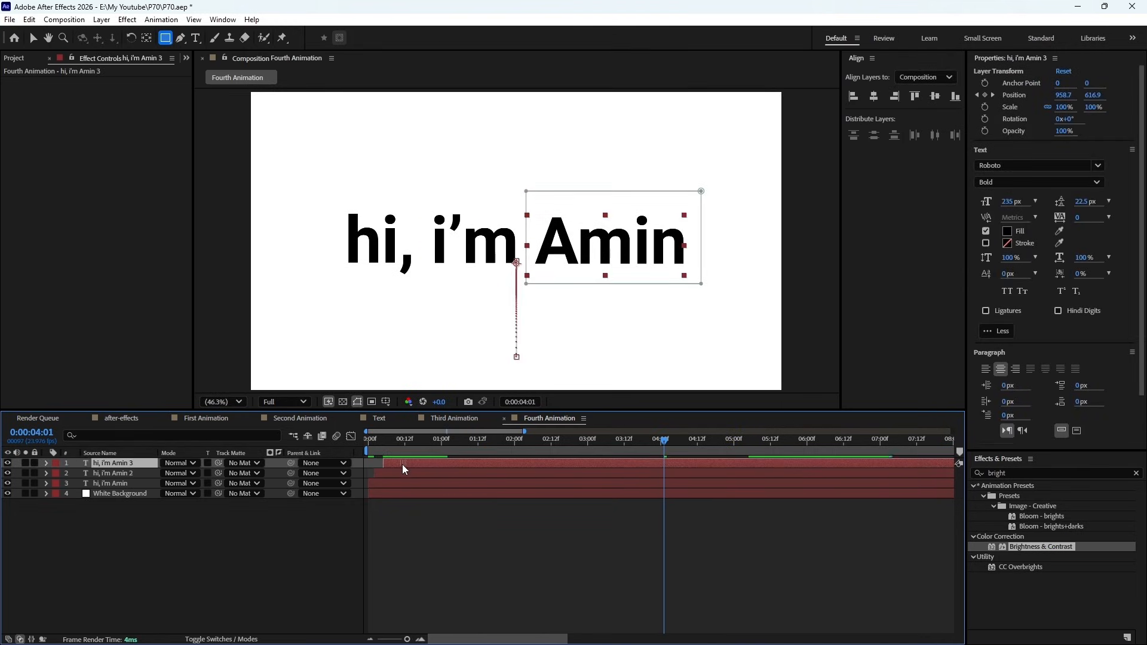
key(KP_0)
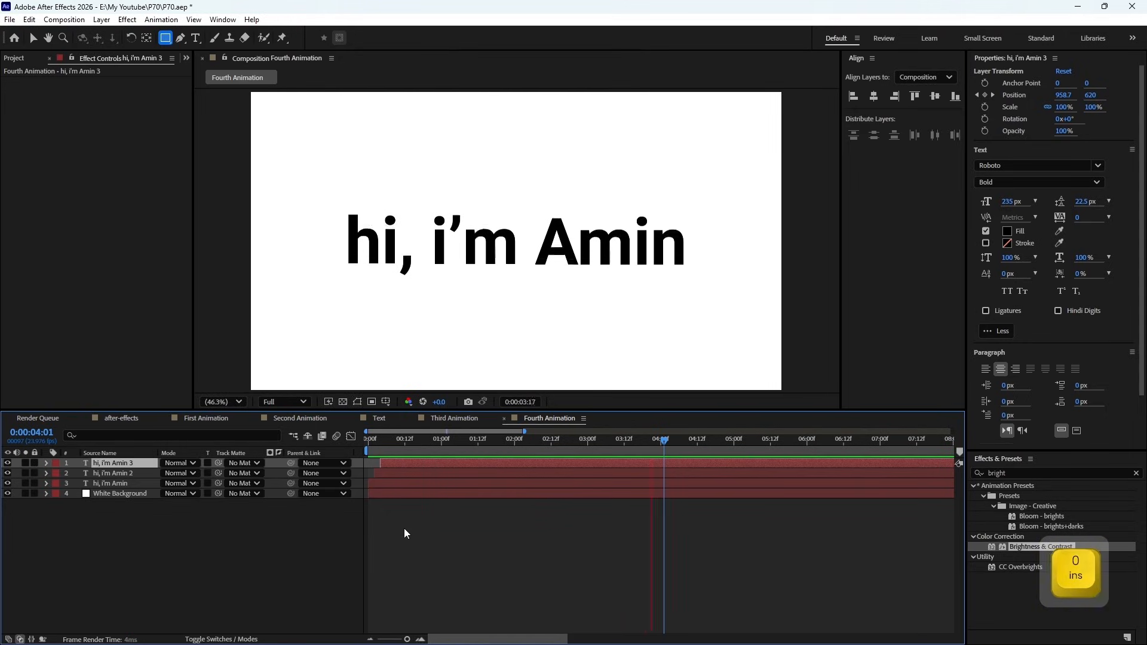
key(space)
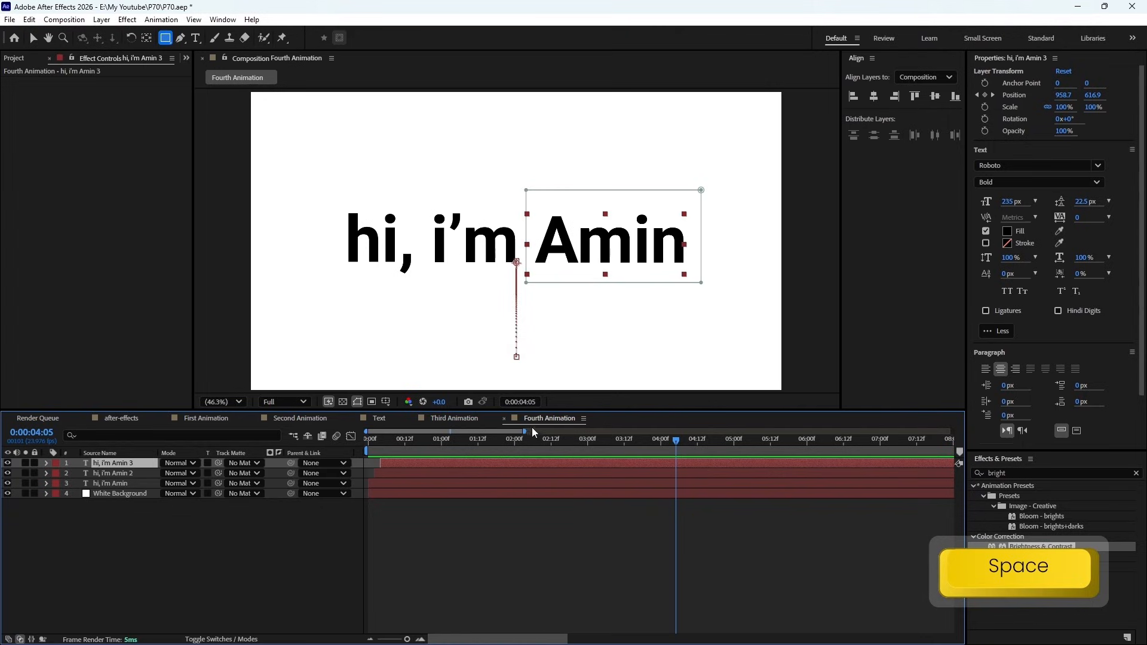
drag(526, 431, 425, 463)
key(space)
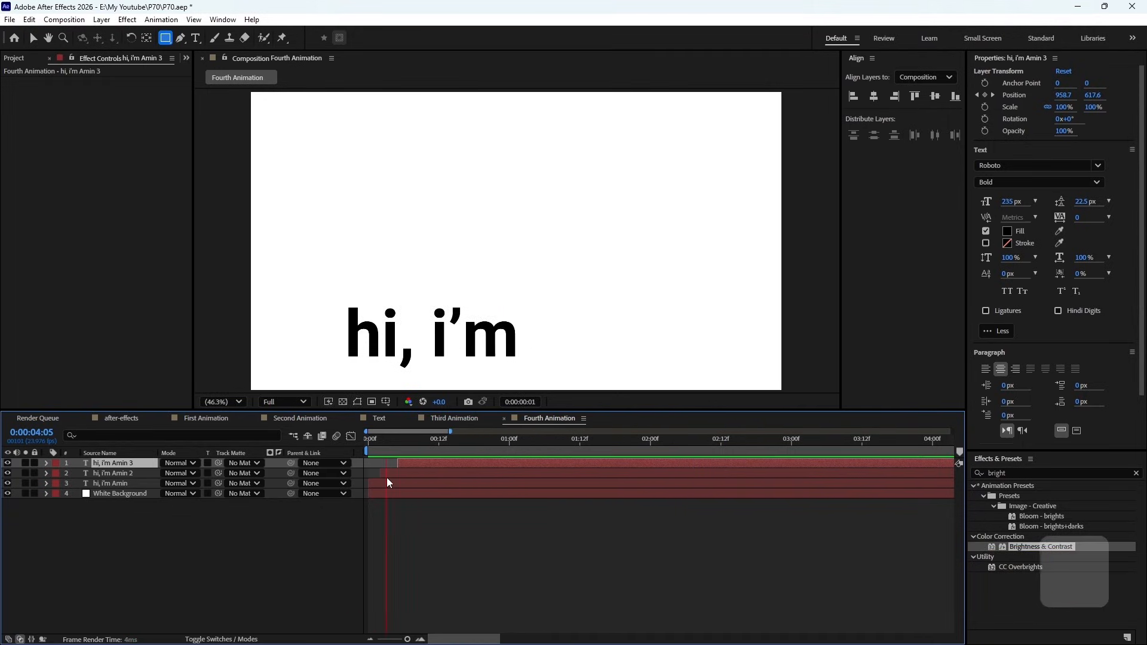
key(KP_0)
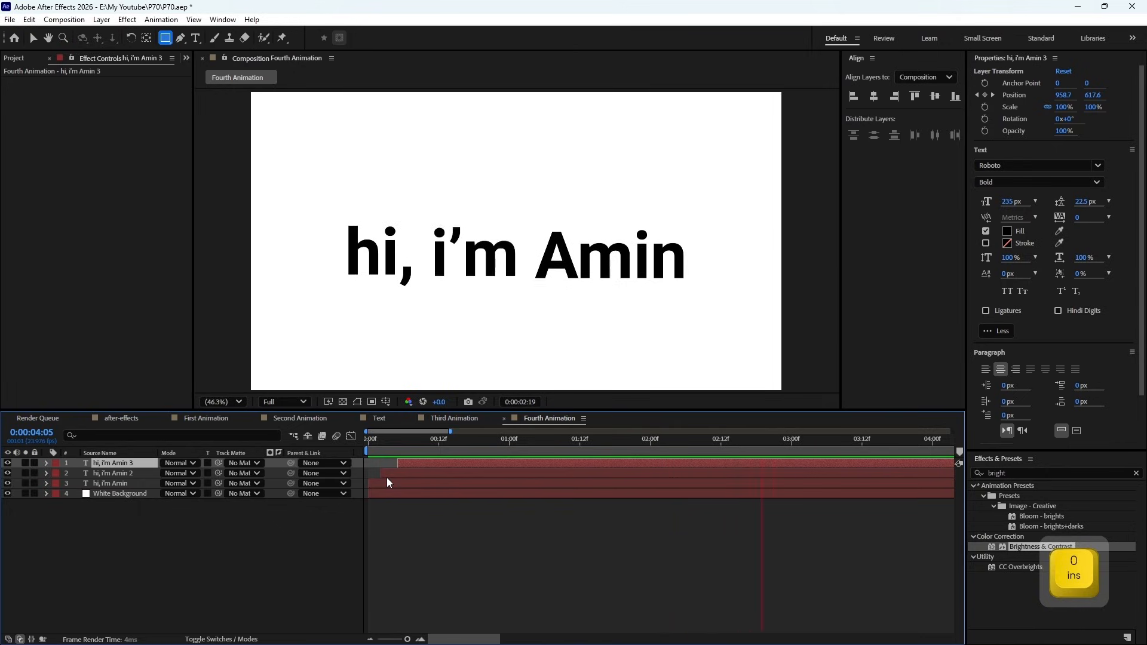
key(space)
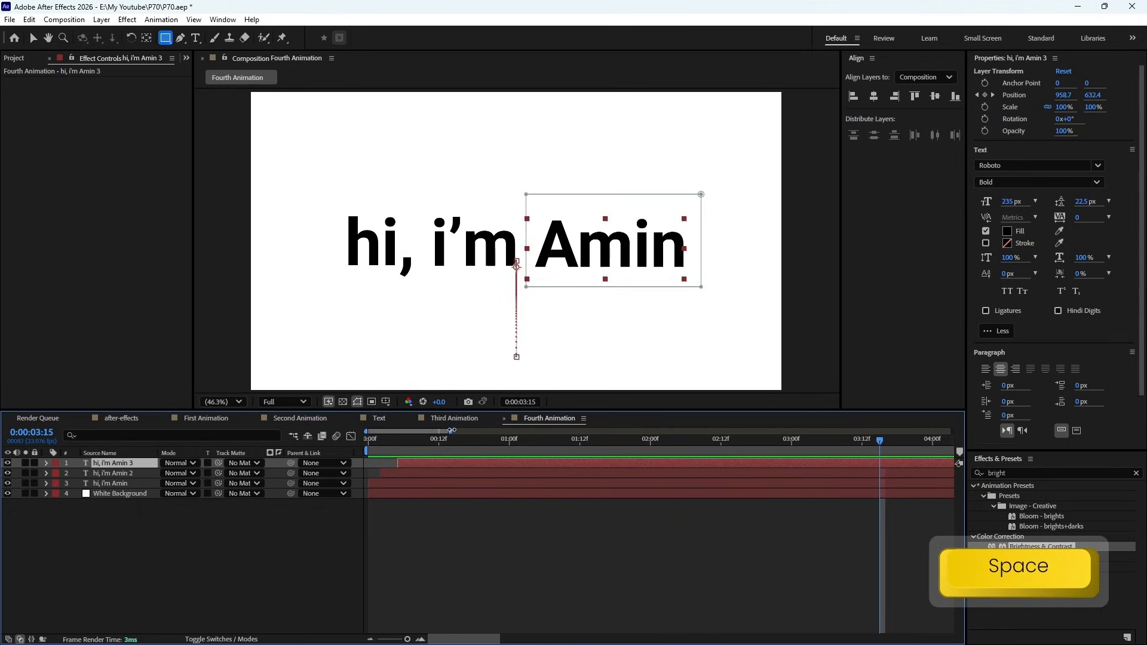
drag(452, 431, 482, 431)
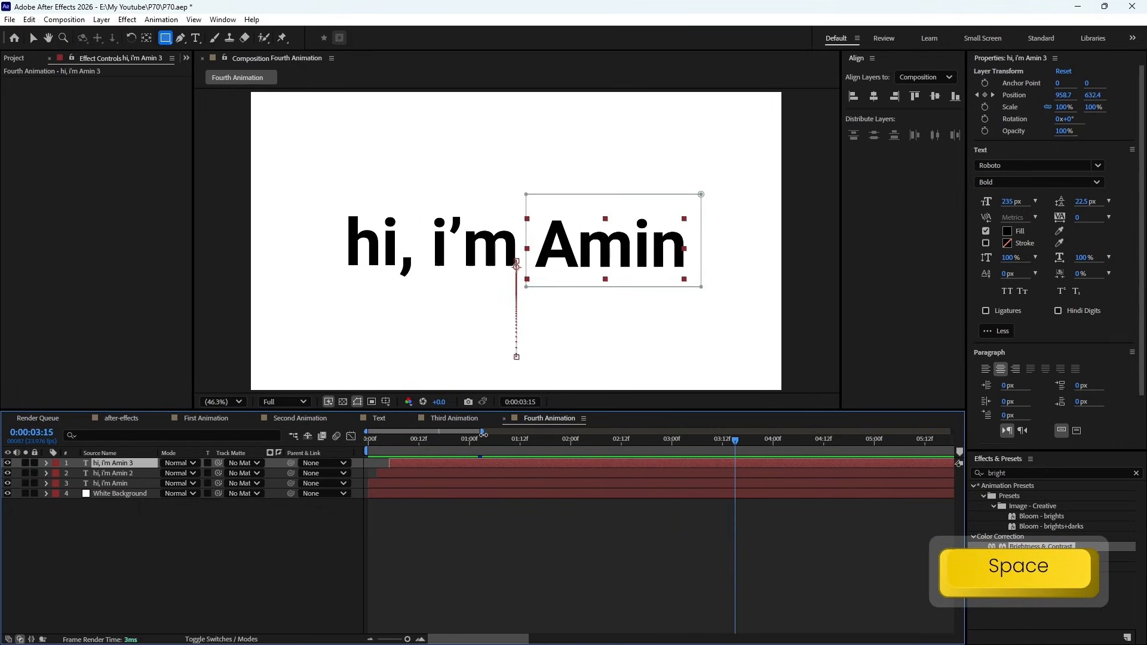
- Pre-compose the three greeting layers as "Text Animation", moving all attributes into the new composition
shift+click(130, 479)
right_click(129, 479)
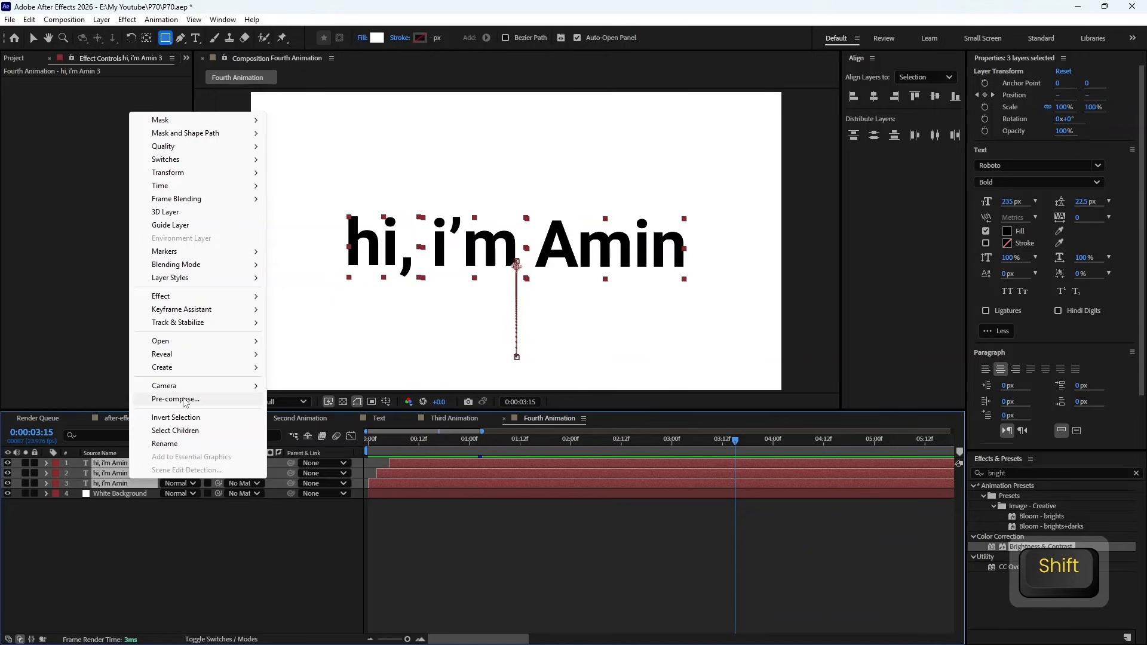
click(174, 399)
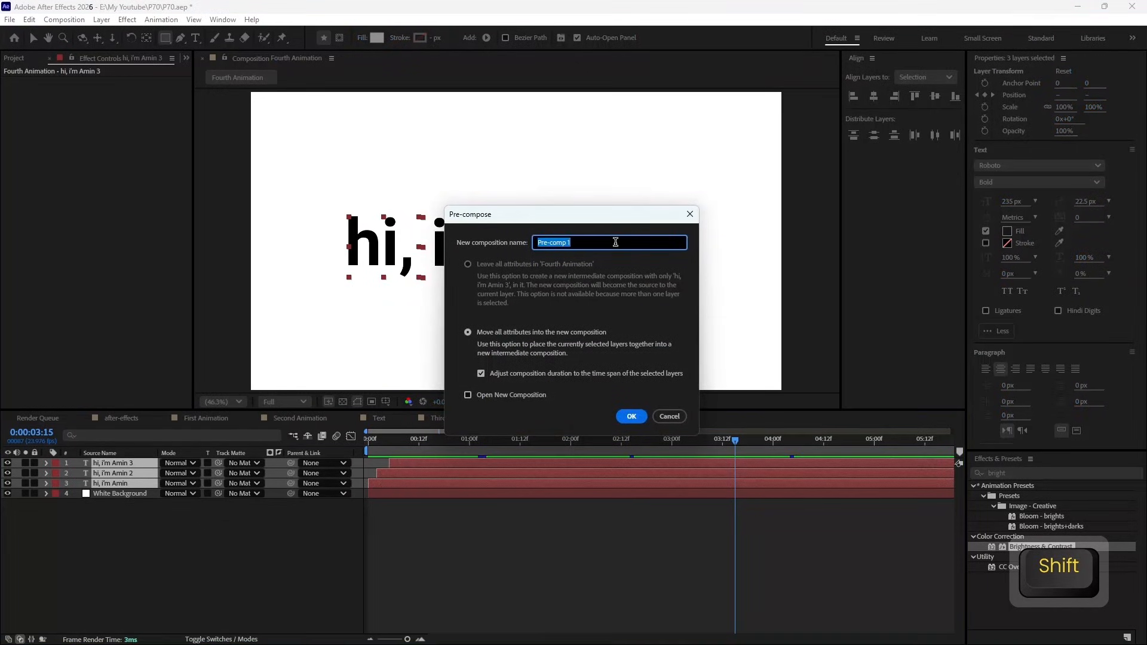
text(Text Anim)
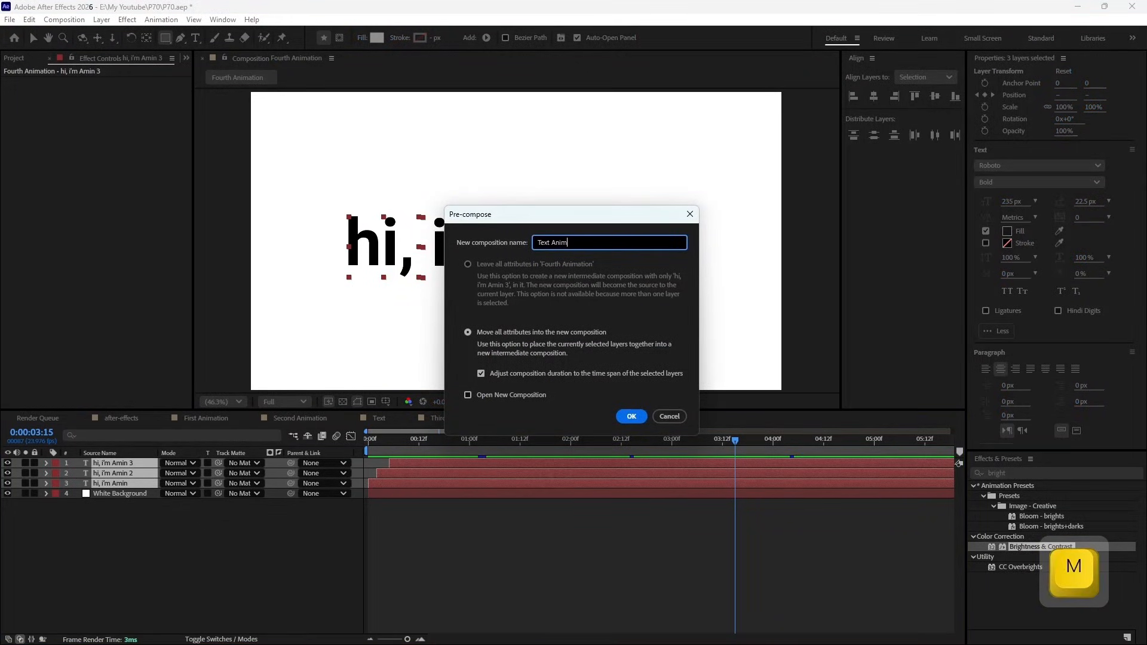
text(ation)
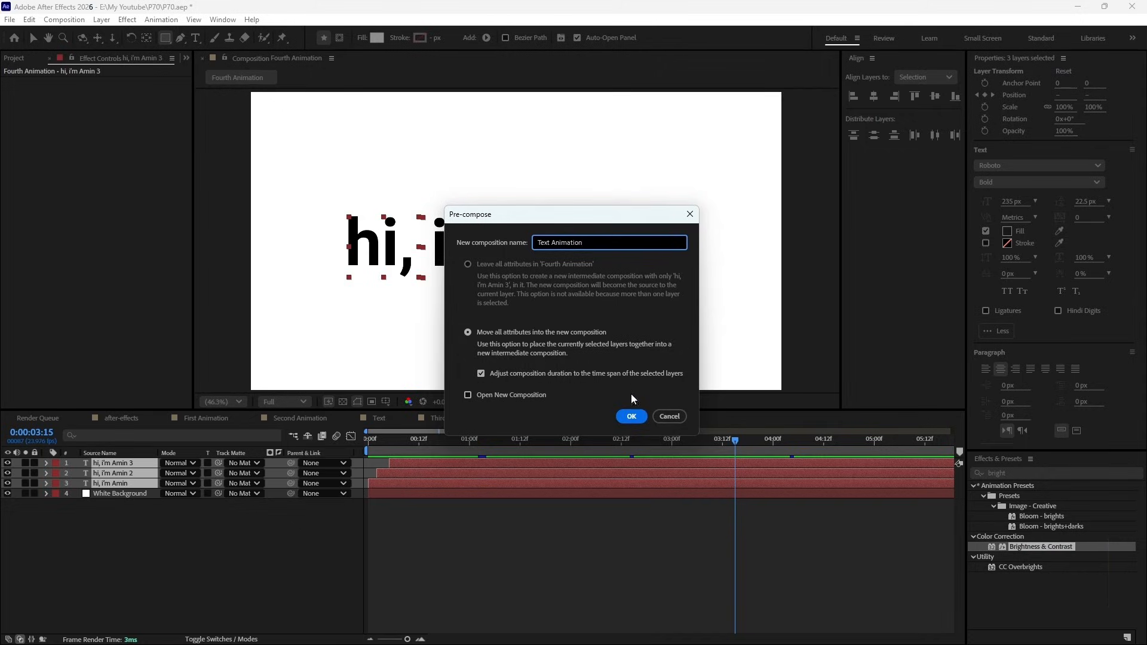
click(631, 416)
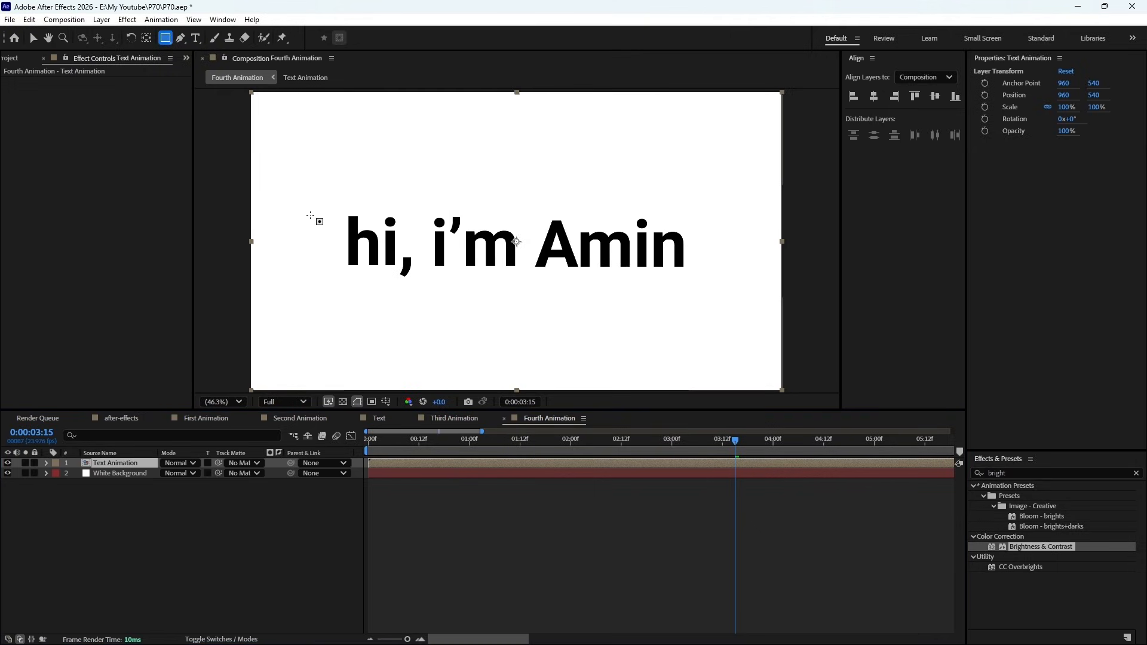
- Draw a rectangular mask tightly around the whole greeting on the Text Animation layer, and scrub the timeline to check the reveal
drag(318, 193, 700, 274)
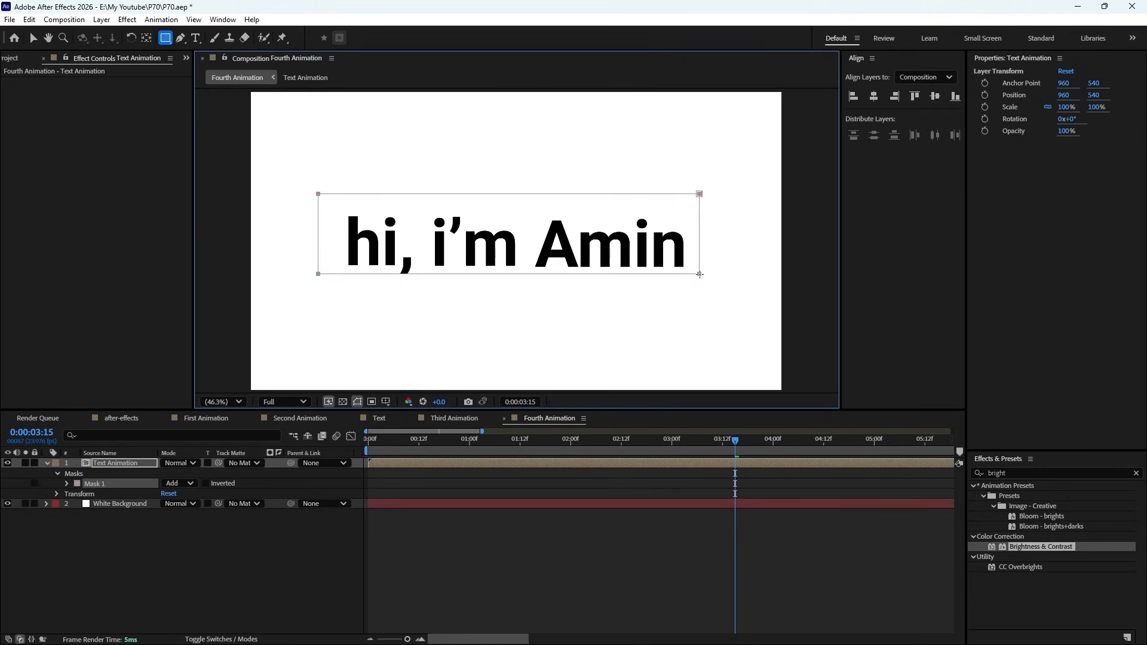
drag(701, 274, 704, 275)
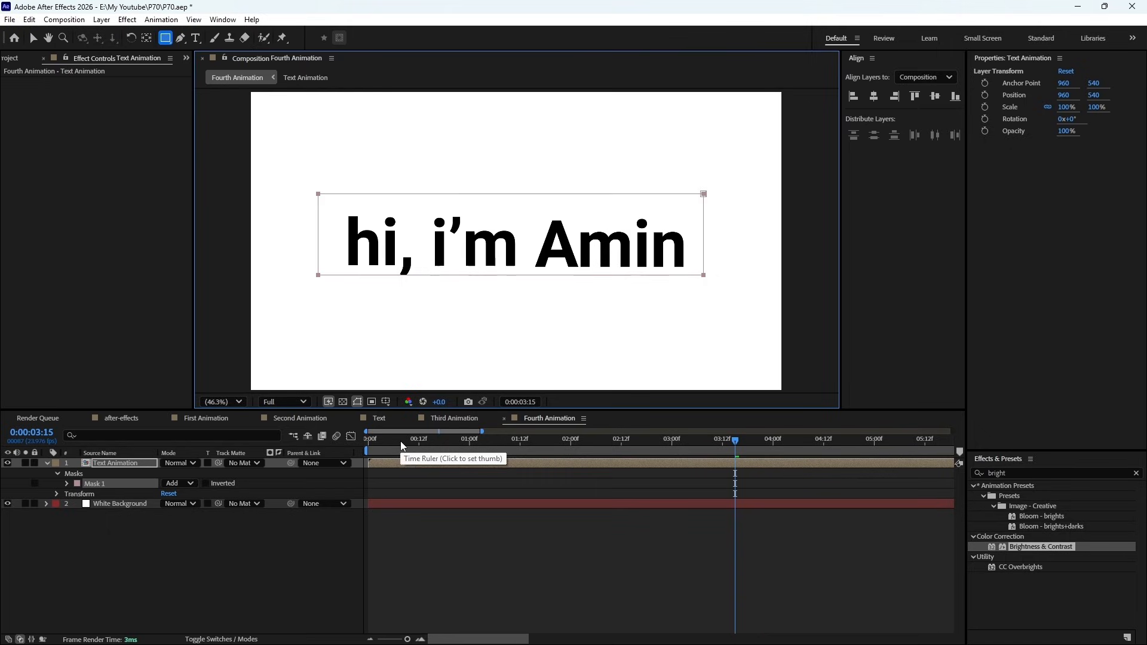
drag(400, 441, 809, 472)
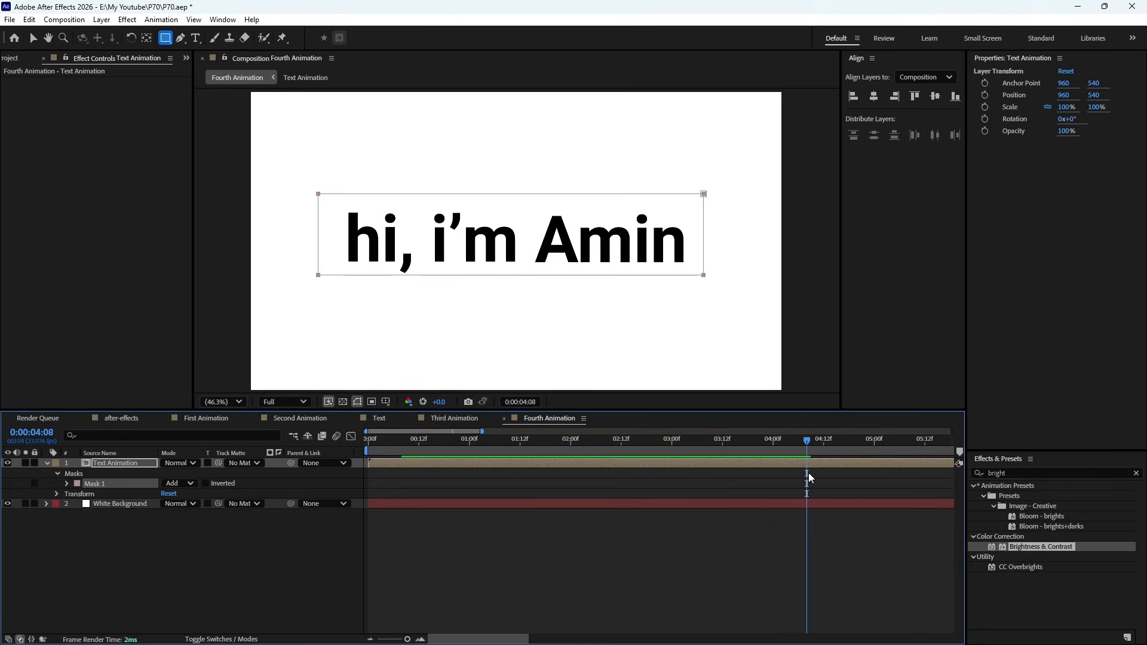
drag(481, 432, 613, 460)
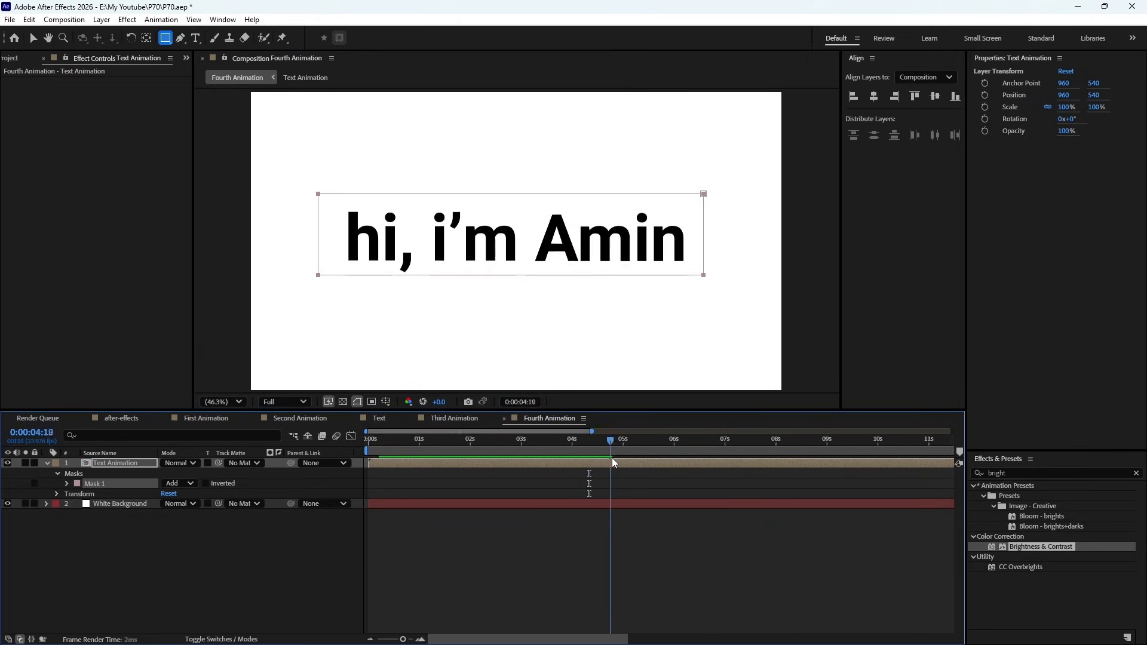
- Inside Text Animation, start the second and third word layers at about frames 8 and 16, and check the reveal in Fourth Animation
double_click(543, 461)
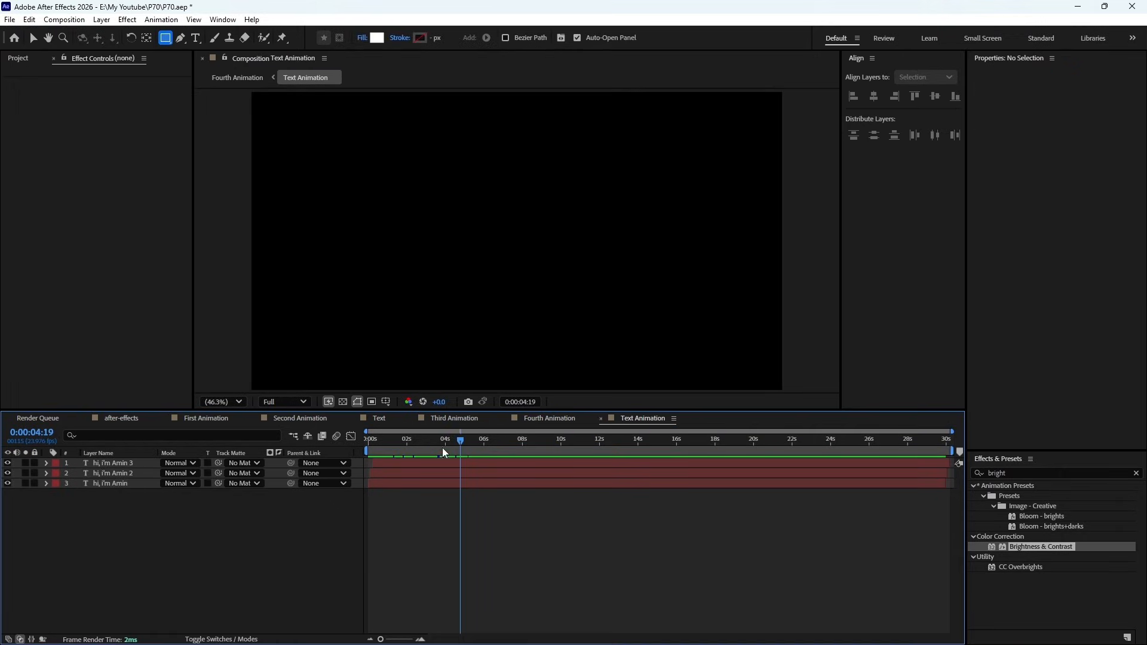
drag(953, 436, 526, 431)
click(425, 464)
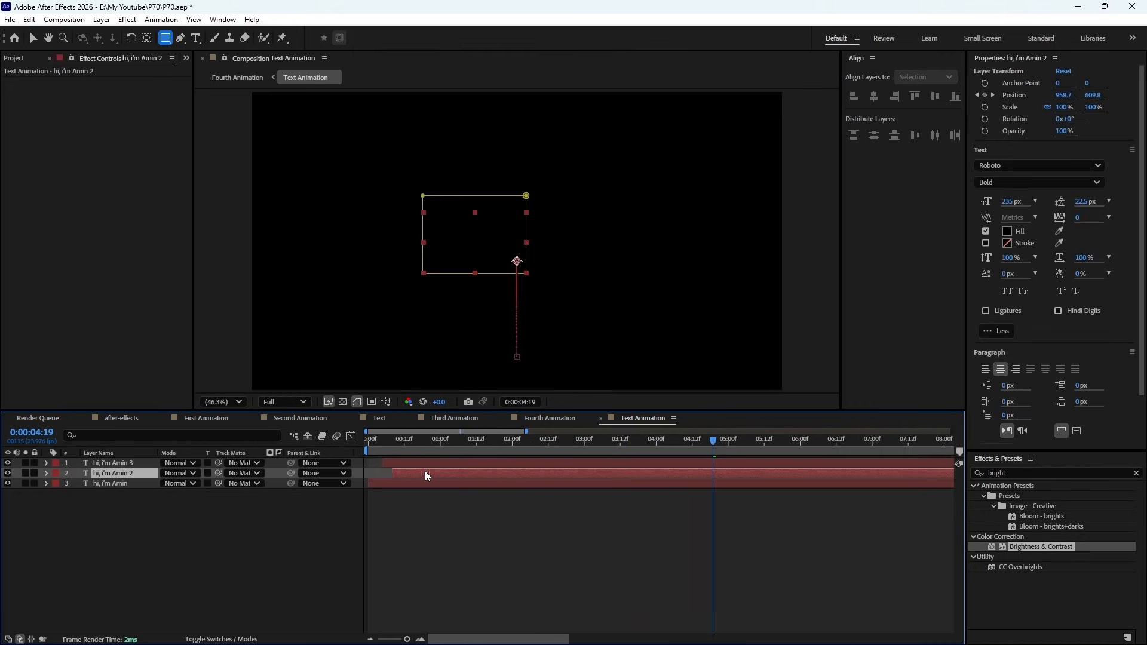
key(ctrl+z)
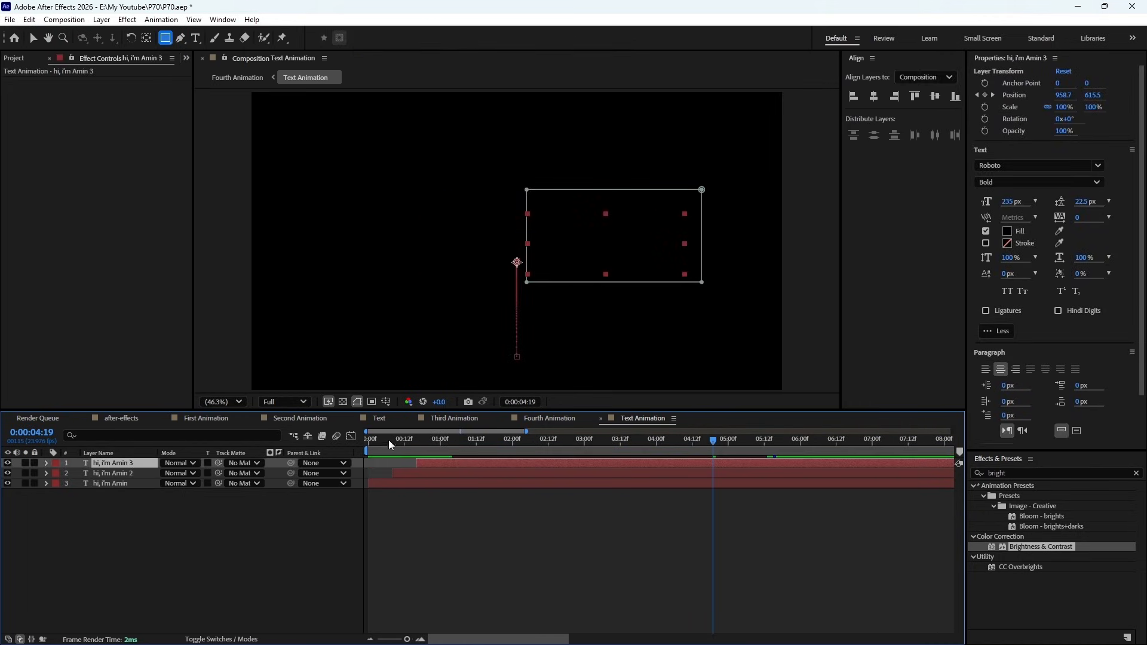
click(537, 418)
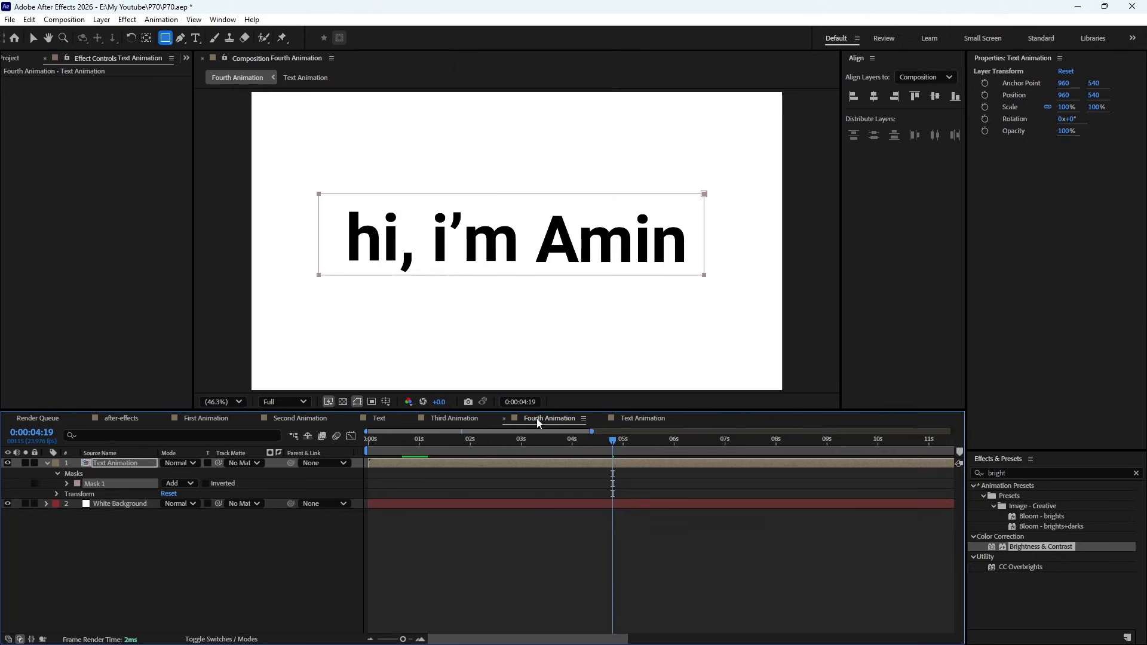
drag(608, 443, 644, 454)
- Reopen Text Animation, widen the time offset between the word layers, and preview the masked reveal in Fourth Animation
double_click(611, 463)
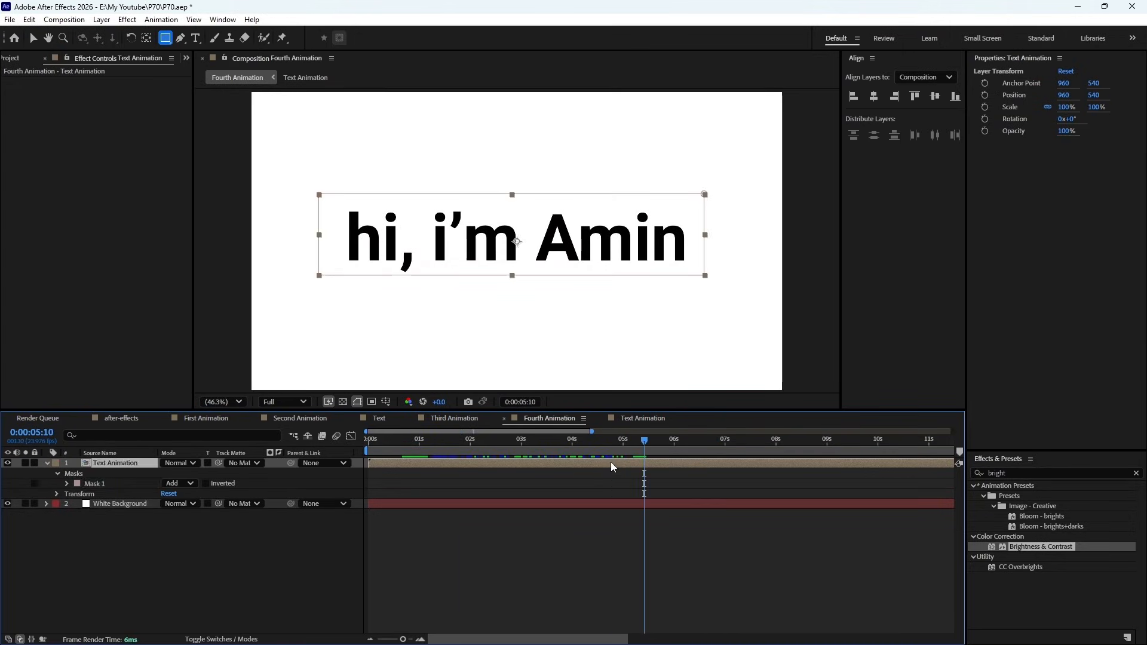
drag(443, 475, 677, 477)
click(551, 418)
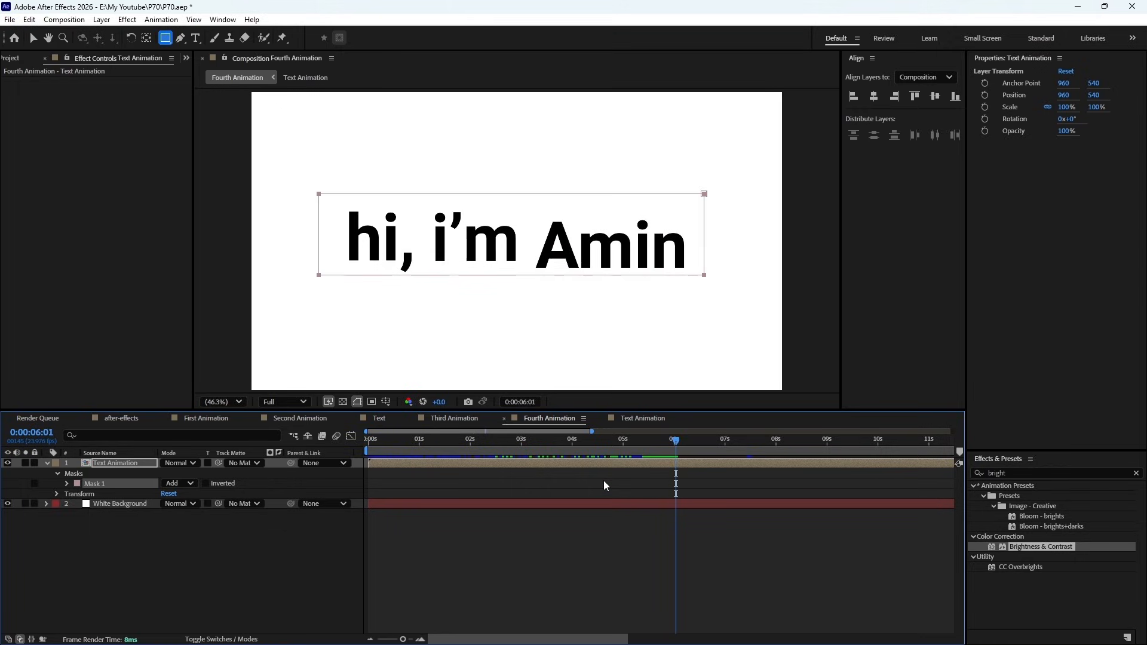
key(KP_0)
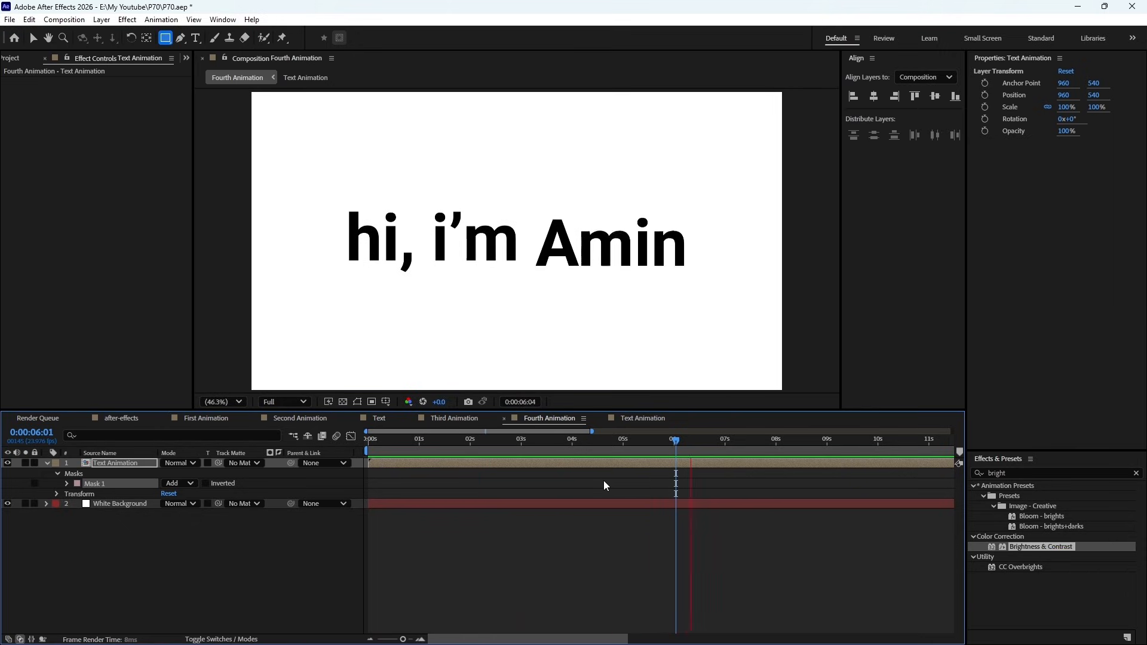
- Set Mask 1's feather on the Text Animation layer to 90 pixels and scrub back to check the soft edge
key(space)
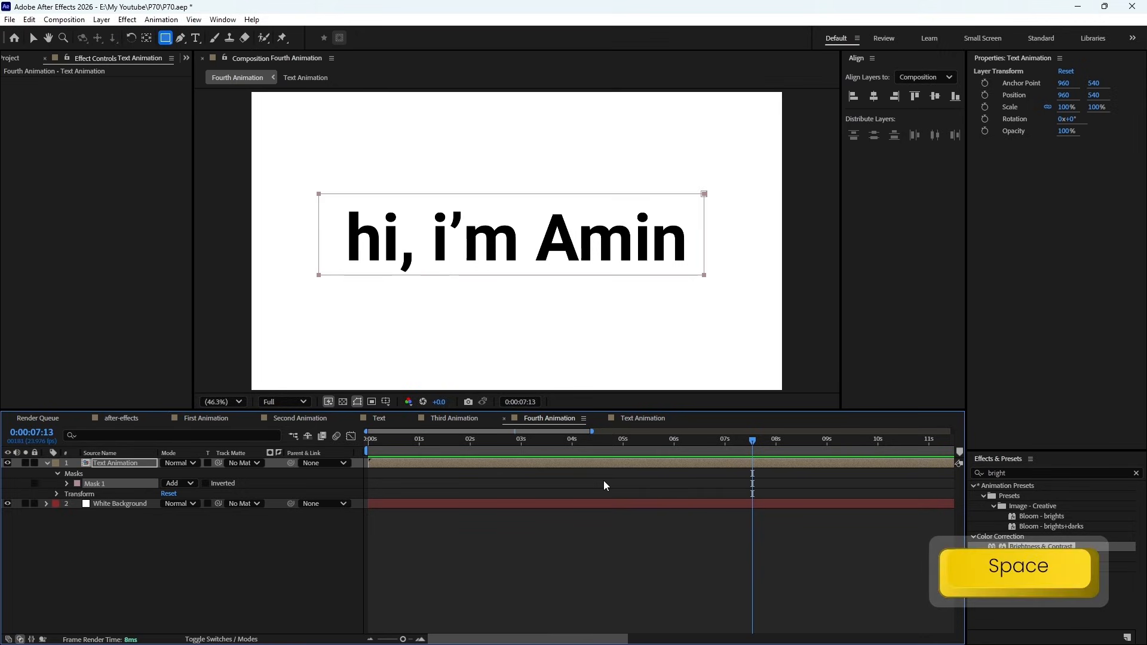
click(66, 483)
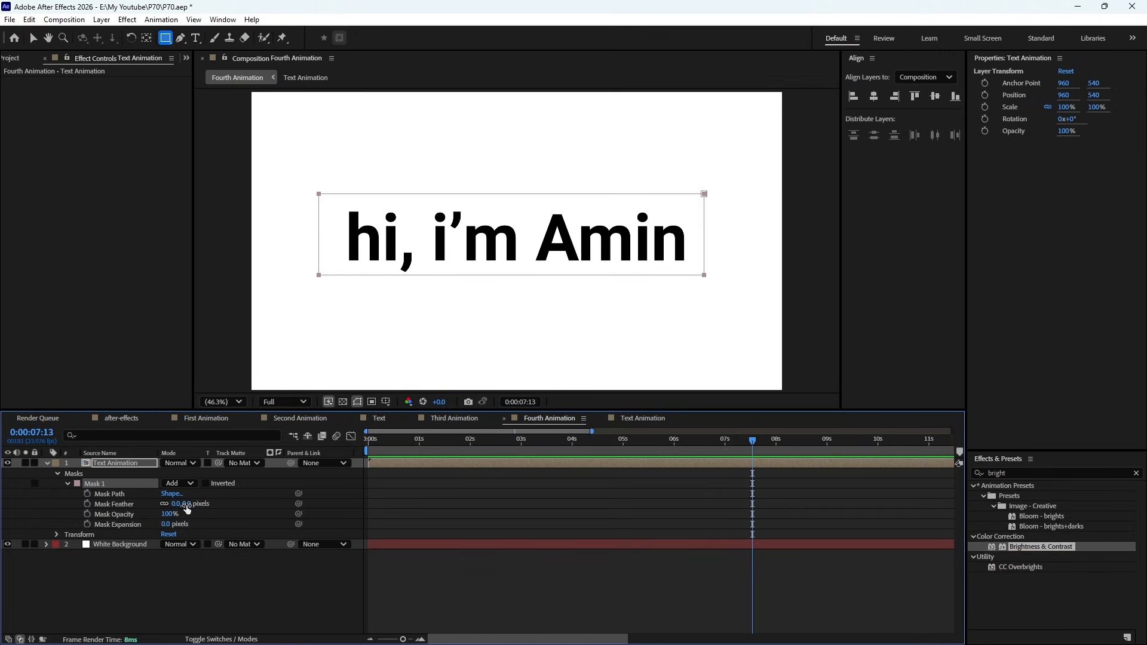
key(v)
click(205, 484)
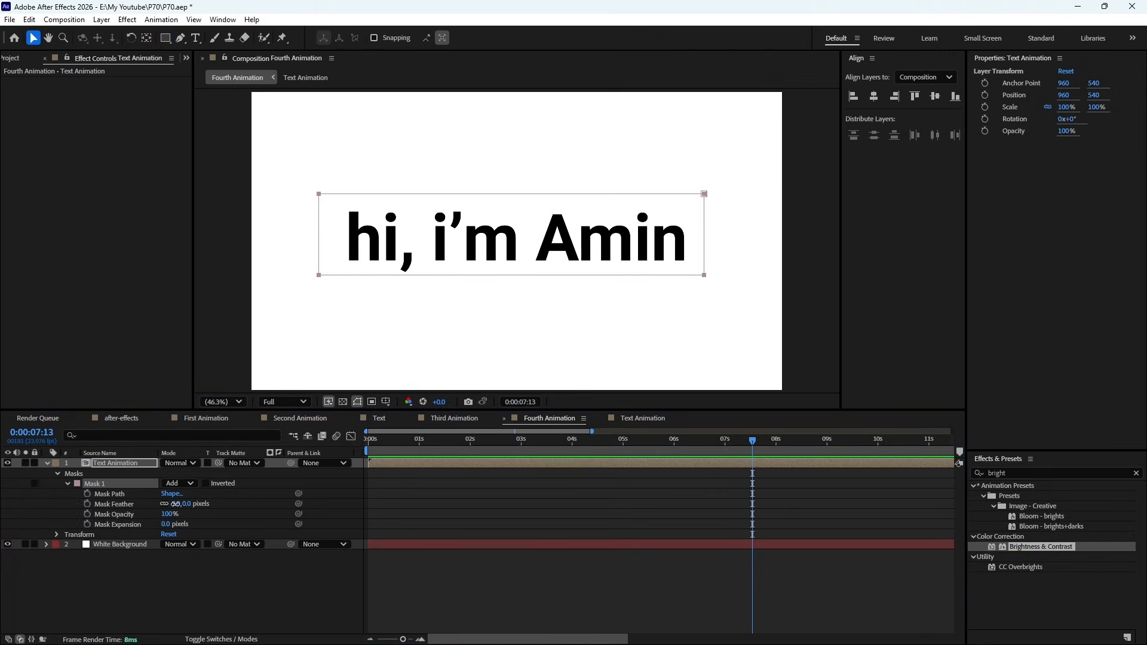
drag(175, 504, 251, 504)
click(504, 449)
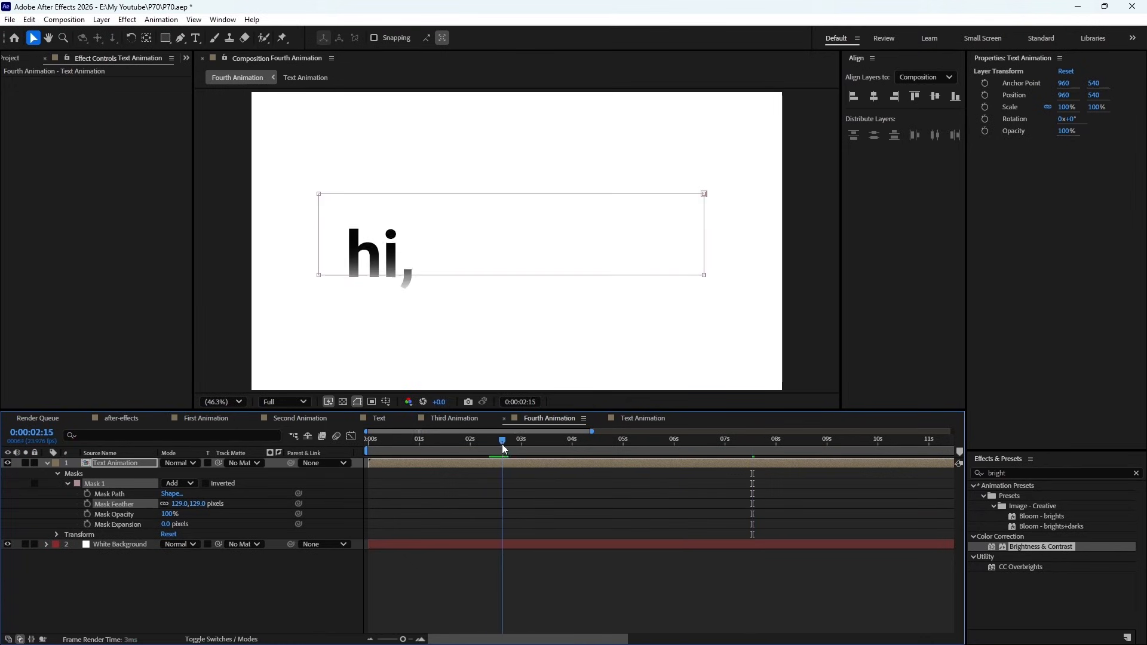
click(180, 503)
text(90)
key(Return)
click(514, 445)
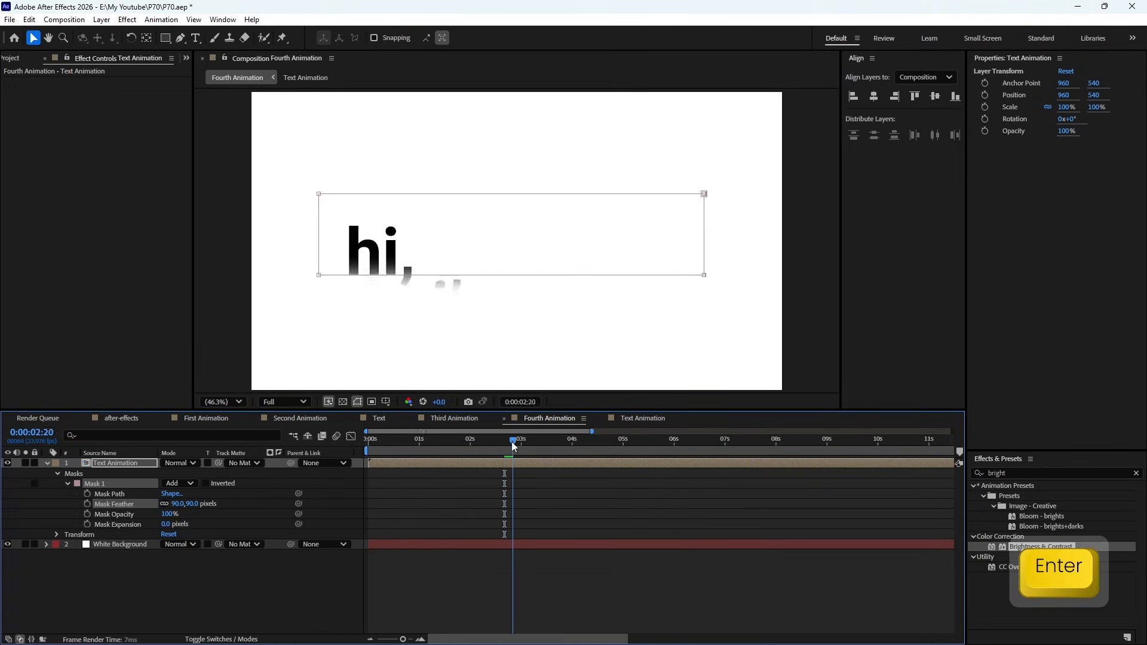
drag(513, 445, 418, 461)
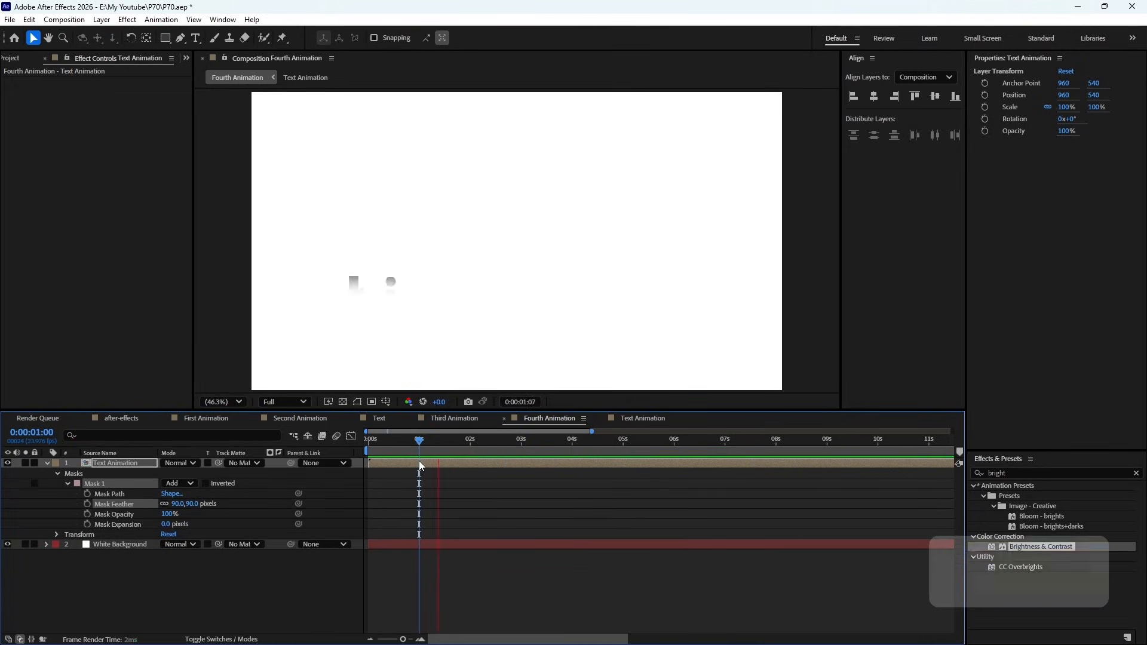
- Start the second word layer earlier inside Text Animation and preview the feathered reveal in Fourth Animation
key(space)
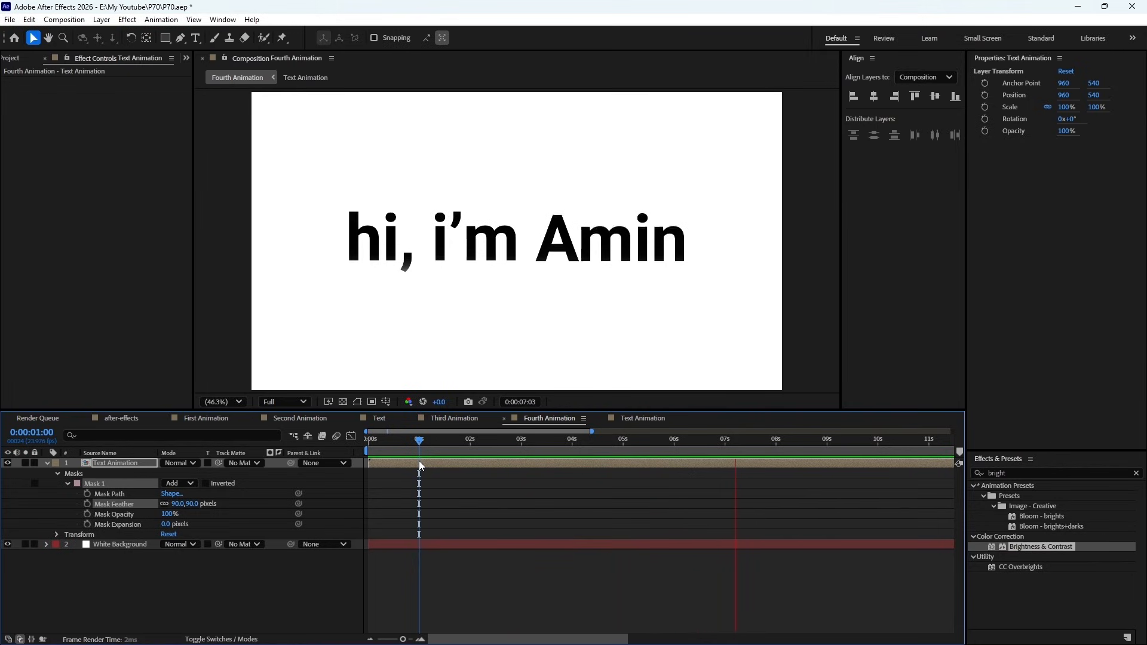
key(space)
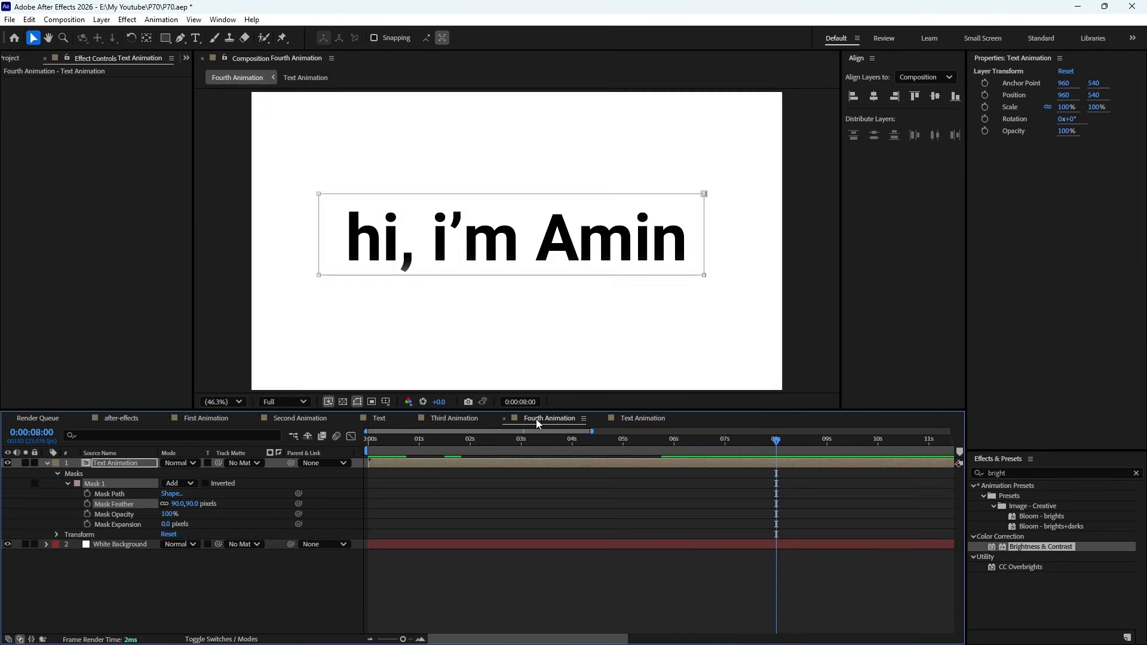
key(space)
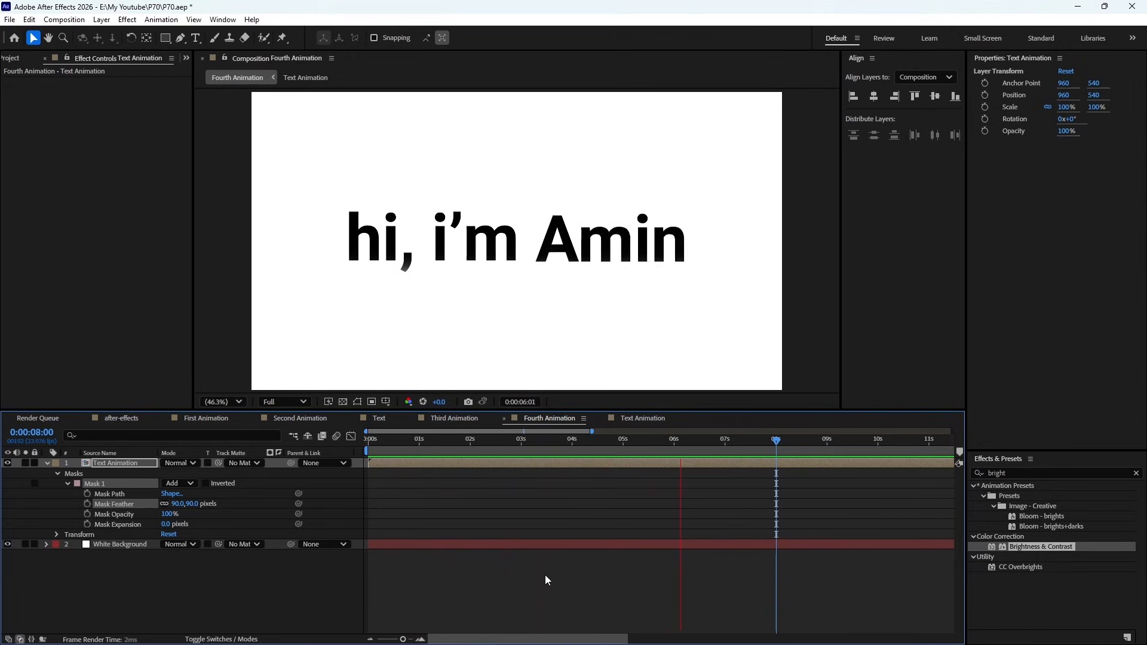
key(space)
- Review the Third Animation, Second Animation and First Animation compositions by previewing each one
click(454, 418)
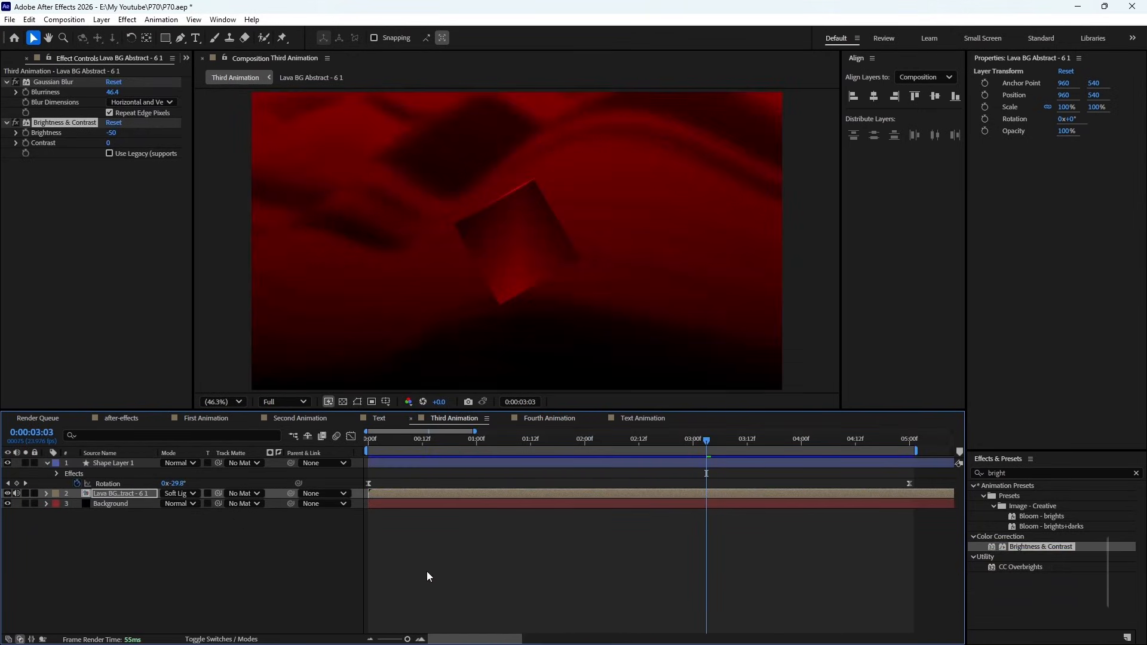
key(KP_0)
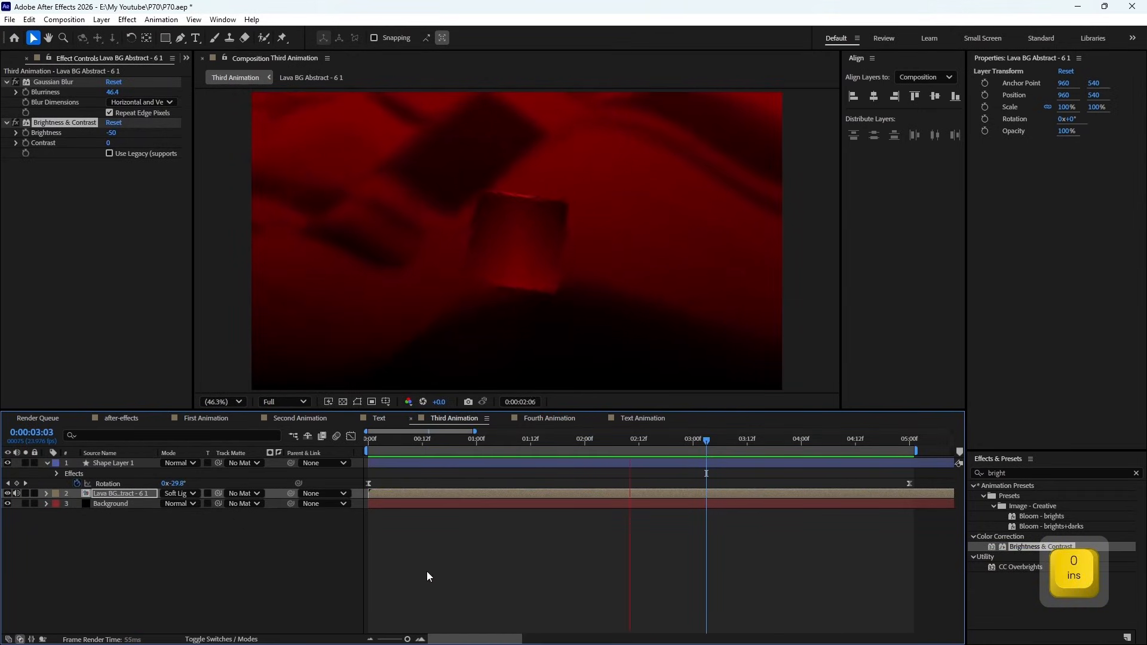
key(space)
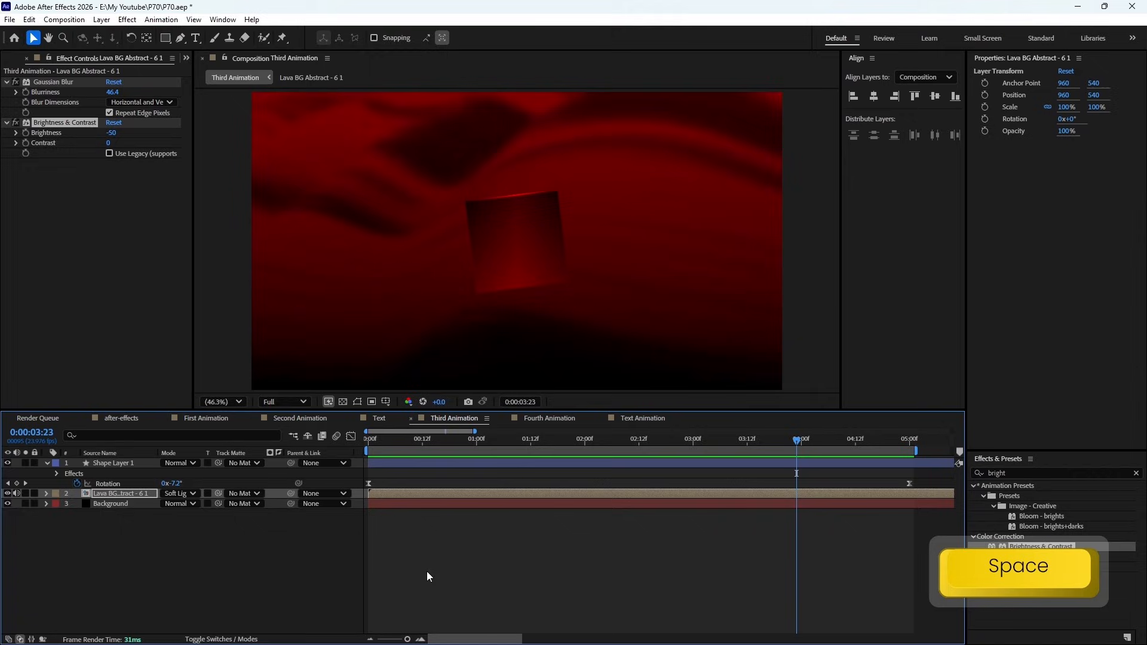
click(303, 419)
key(KP_0)
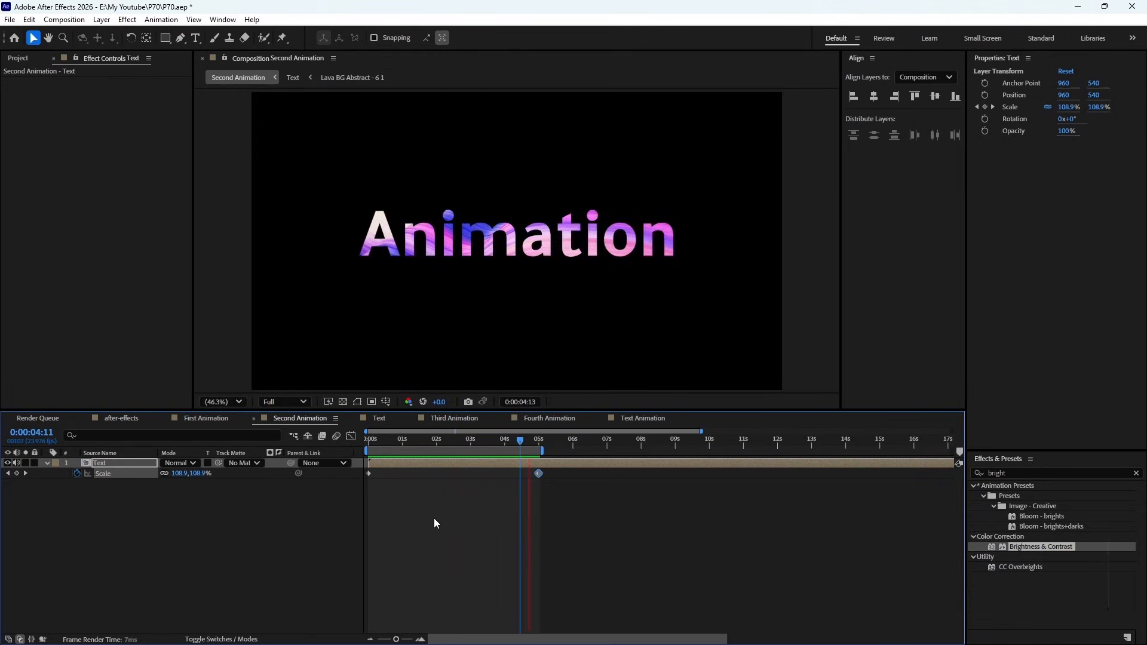
key(space)
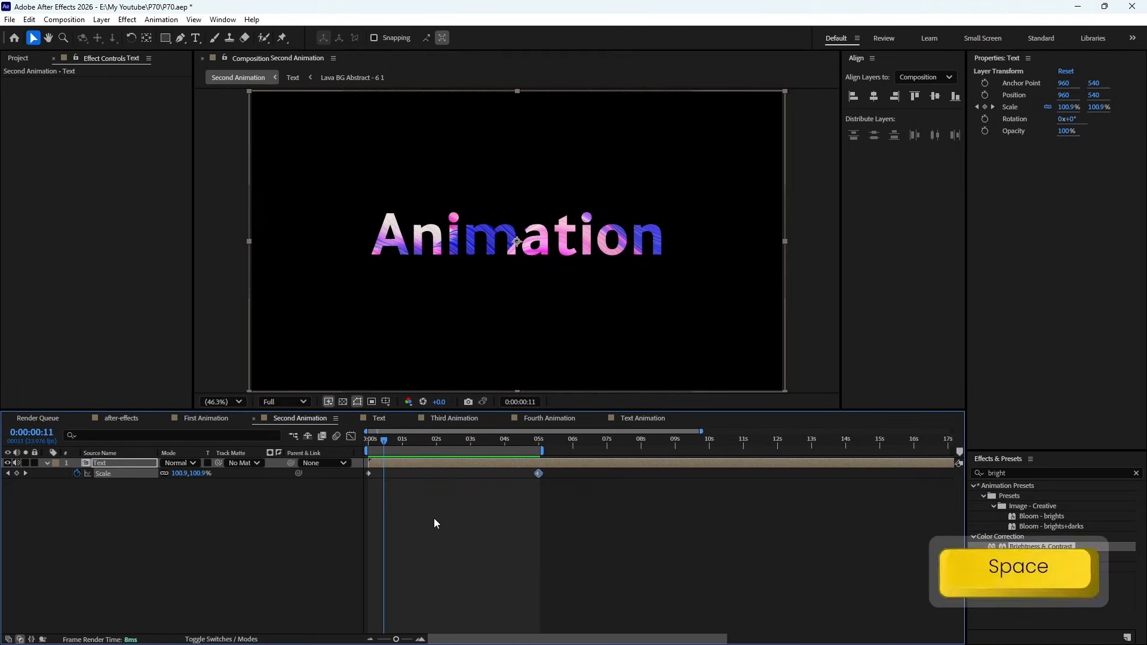
click(206, 418)
click(225, 570)
key(KP_0)
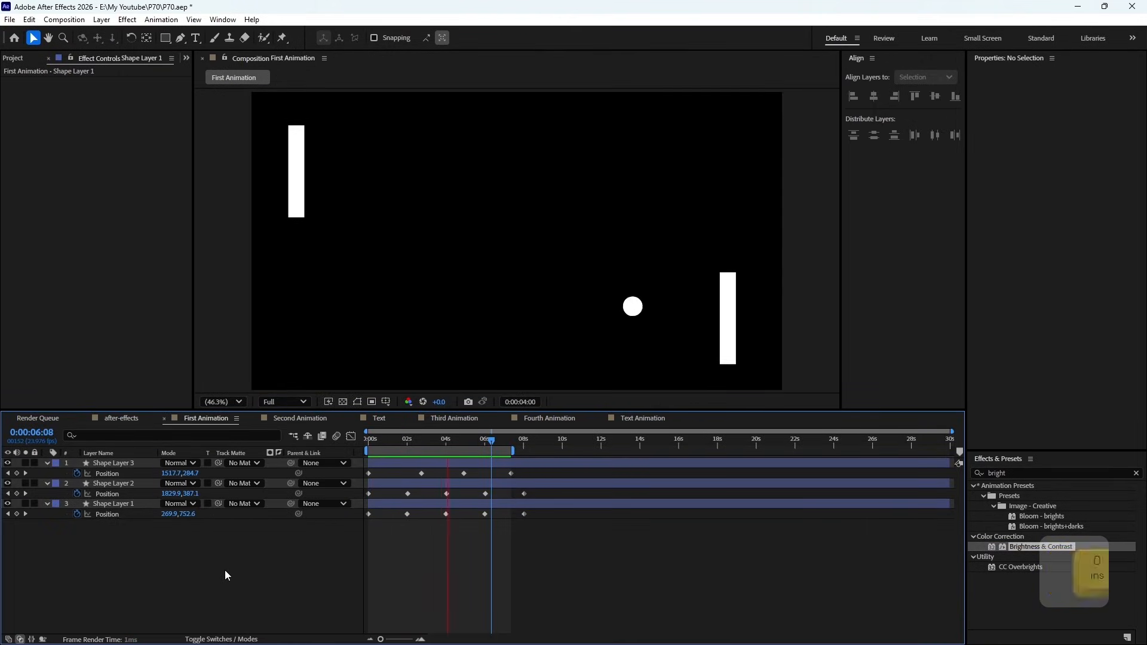
key(space)
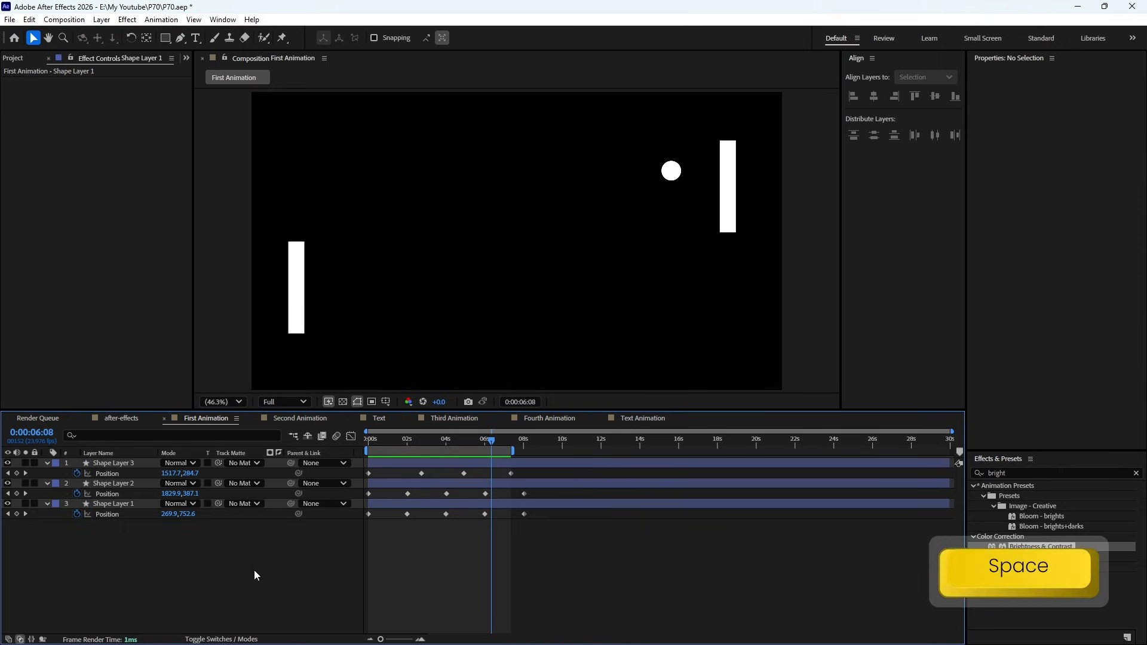
- Scrub through Text Animation and return to the start of the Fourth Animation composition
click(636, 419)
drag(462, 447, 652, 457)
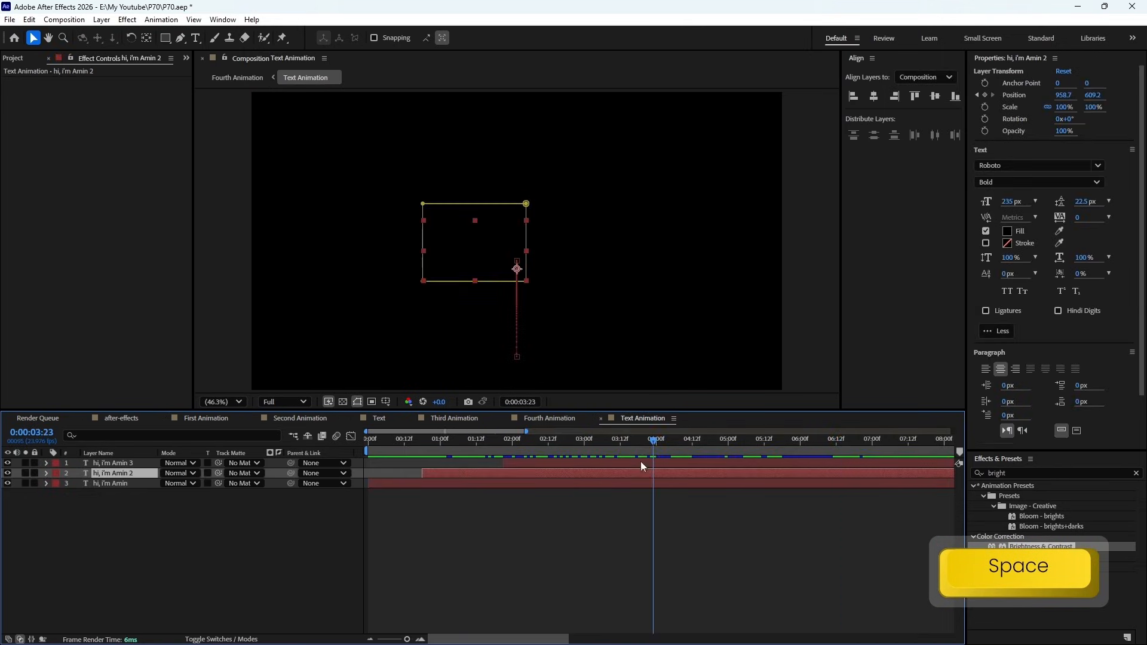
click(561, 421)
drag(536, 439, 368, 448)
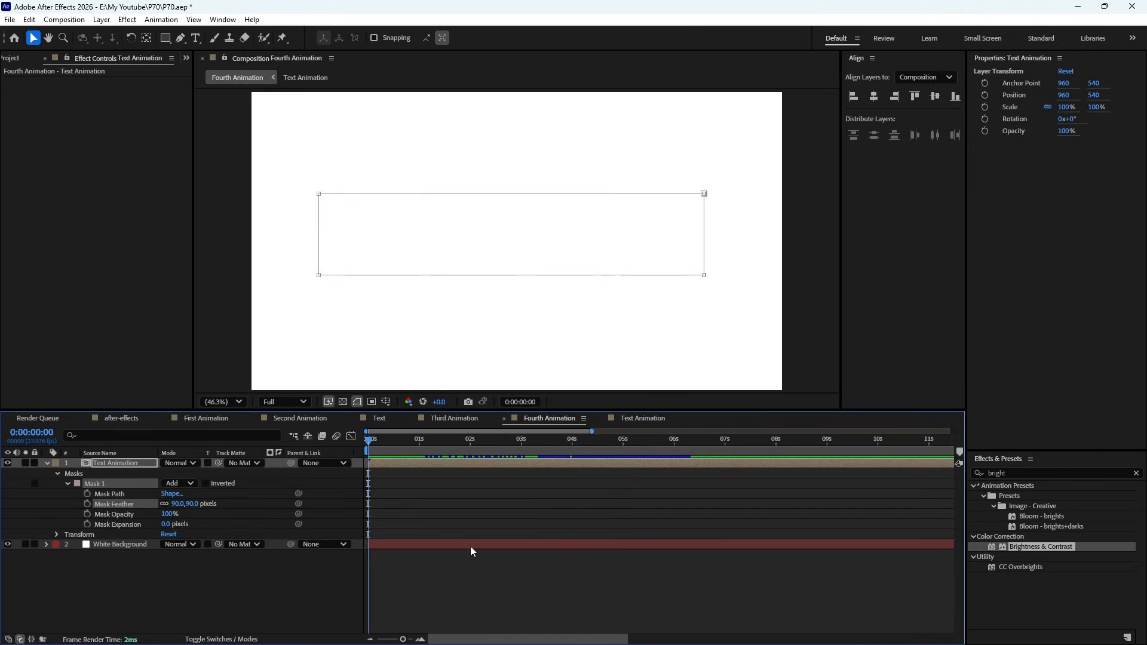
- Examine the greeting at about 5 seconds using the Hand tool and magnification, and refit the composition in the viewer
click(47, 38)
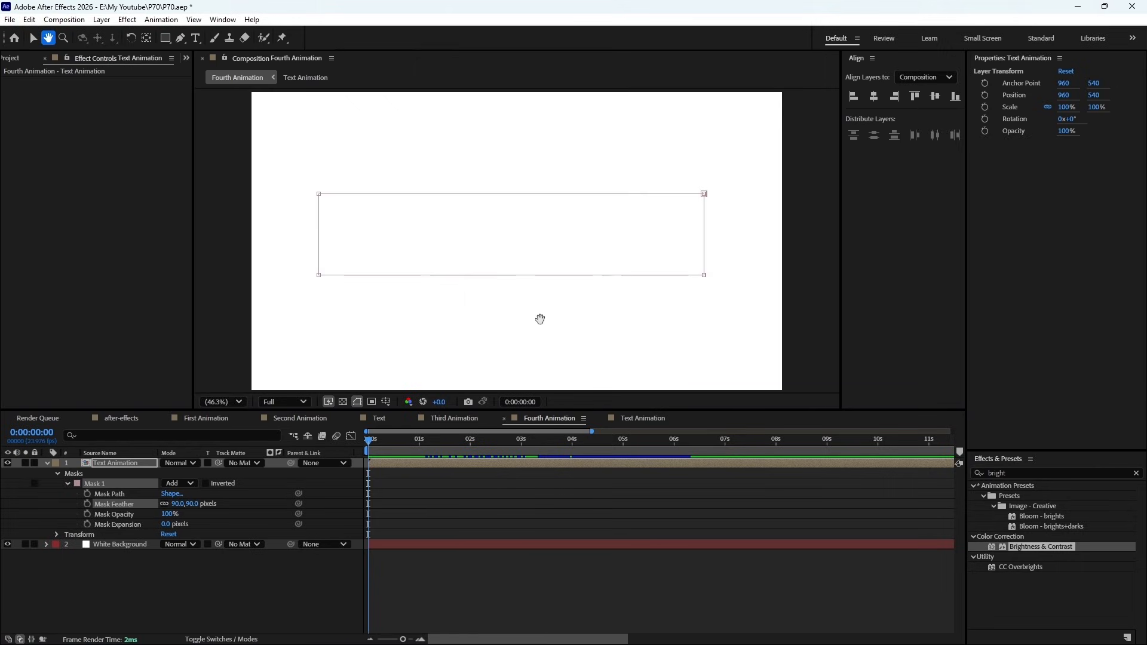
mouse_move(534, 260)
mouse_down()
mouse_move(507, 266)
mouse_move(478, 238)
mouse_move(518, 217)
mouse_move(536, 268)
mouse_move(518, 261)
mouse_up()
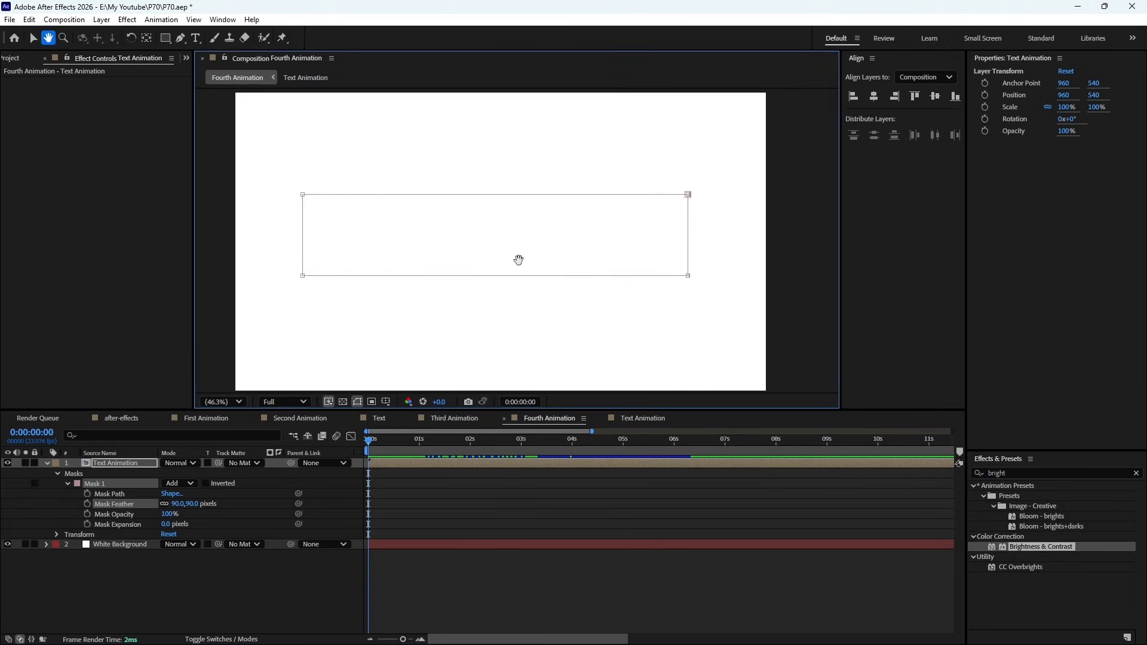
drag(419, 440, 631, 455)
scroll(481, 240, up, 5)
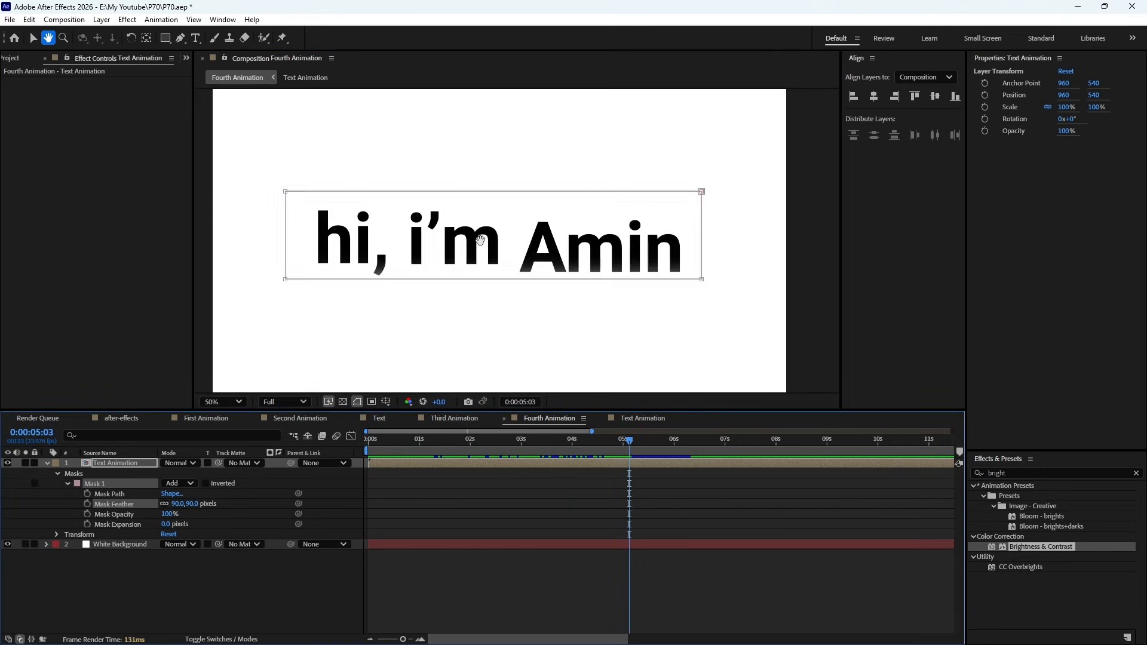
drag(394, 252, 745, 233)
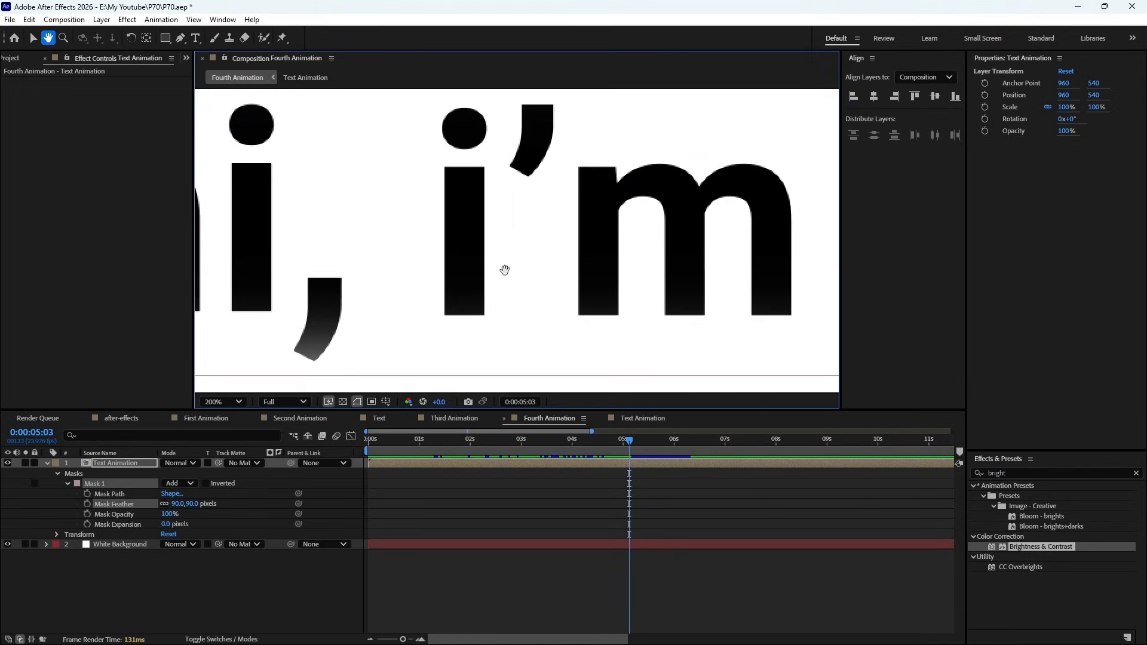
scroll(487, 269, down, 4)
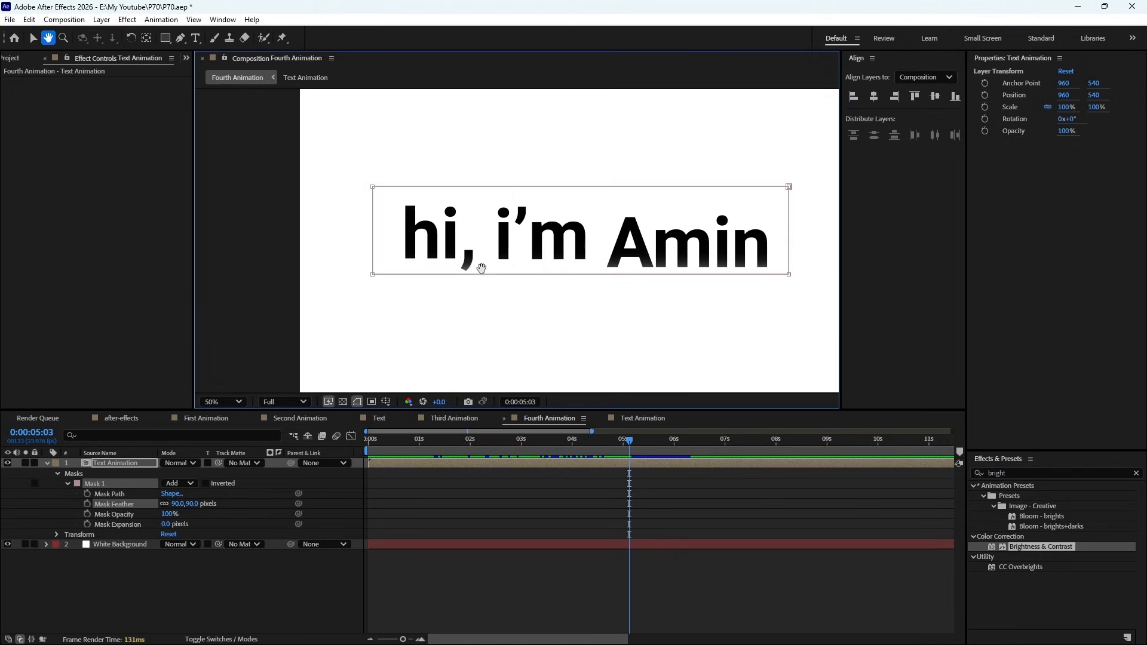
drag(575, 268, 550, 253)
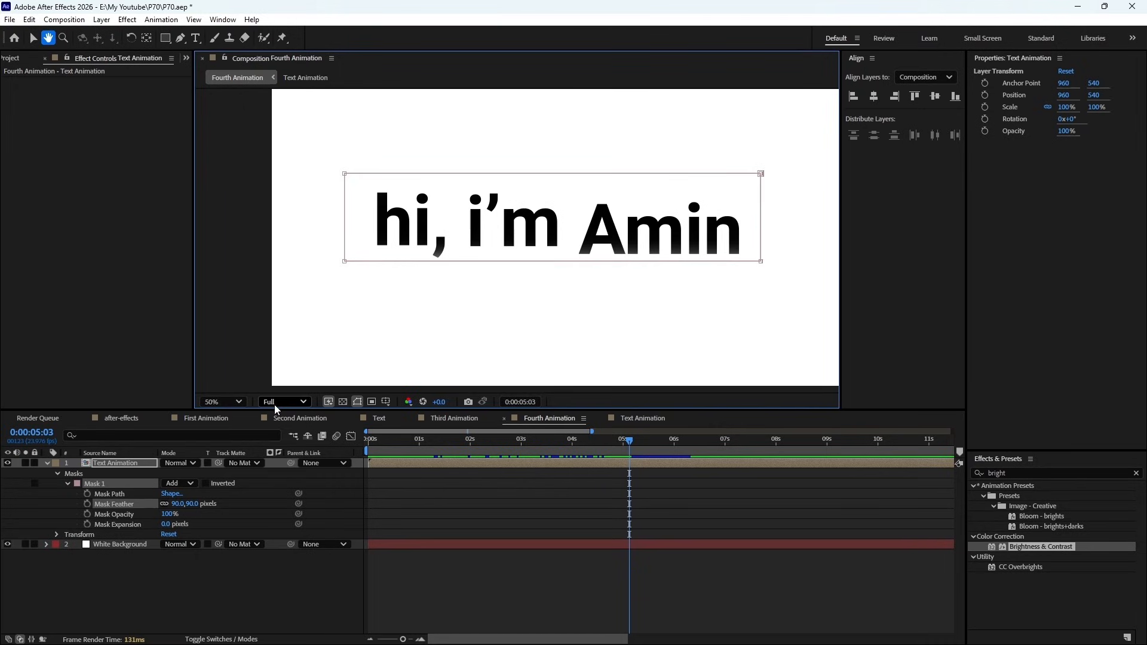
click(239, 402)
click(228, 178)
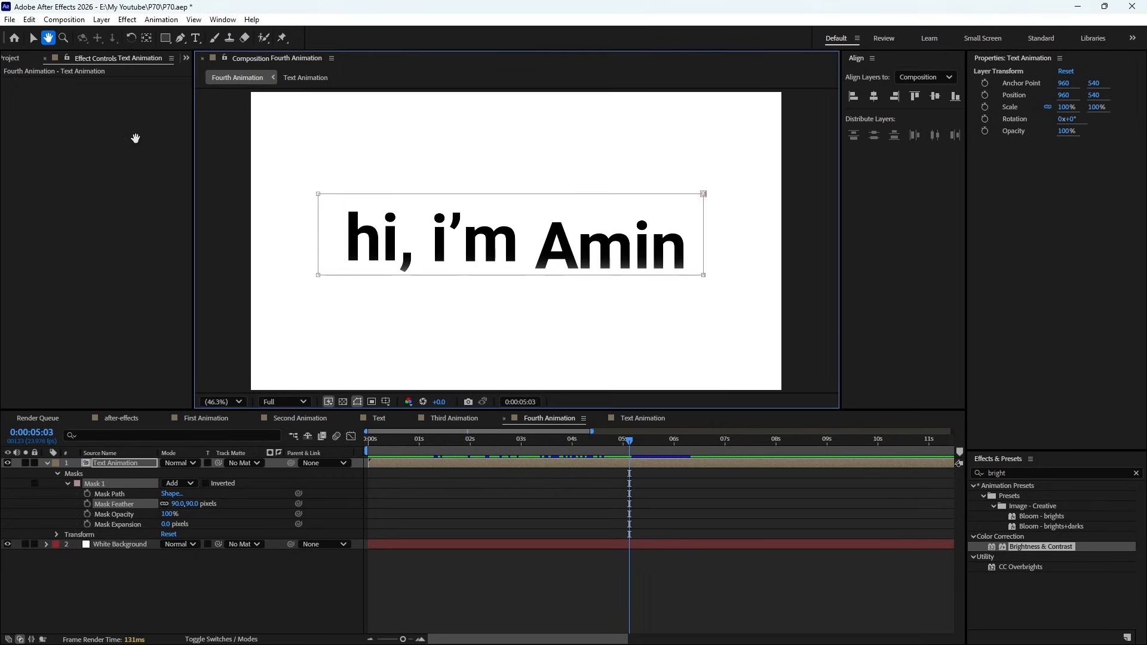
- Use the Zoom tool to magnify the middle of the greeting, zoom back out, and fit the composition in the viewer
click(33, 38)
click(62, 38)
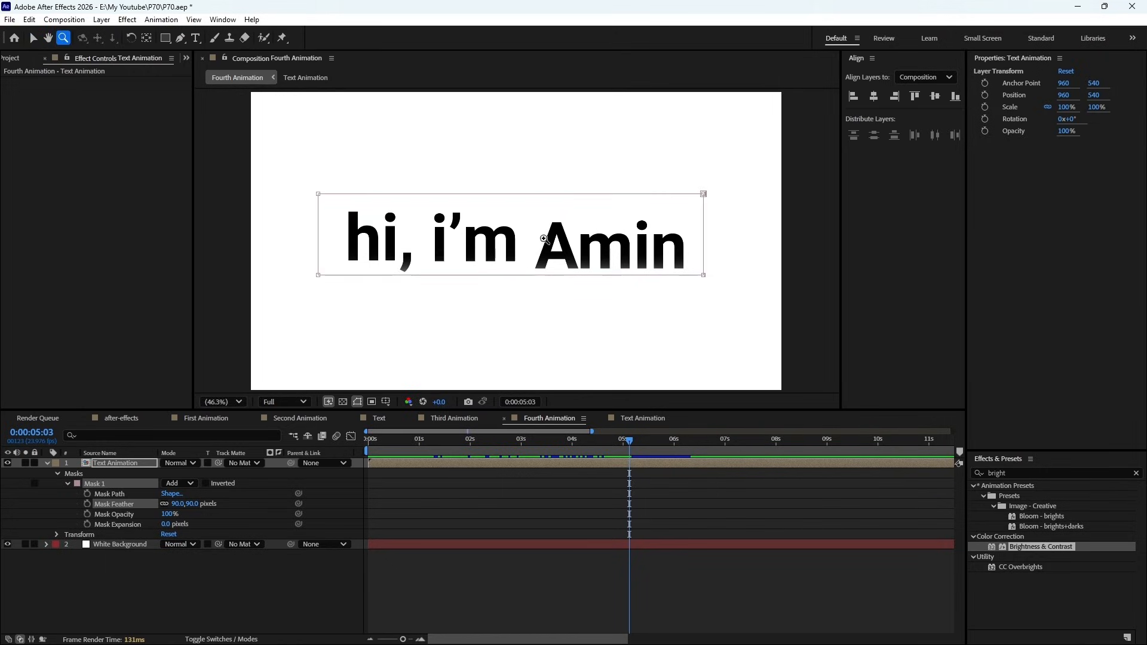
click(497, 243)
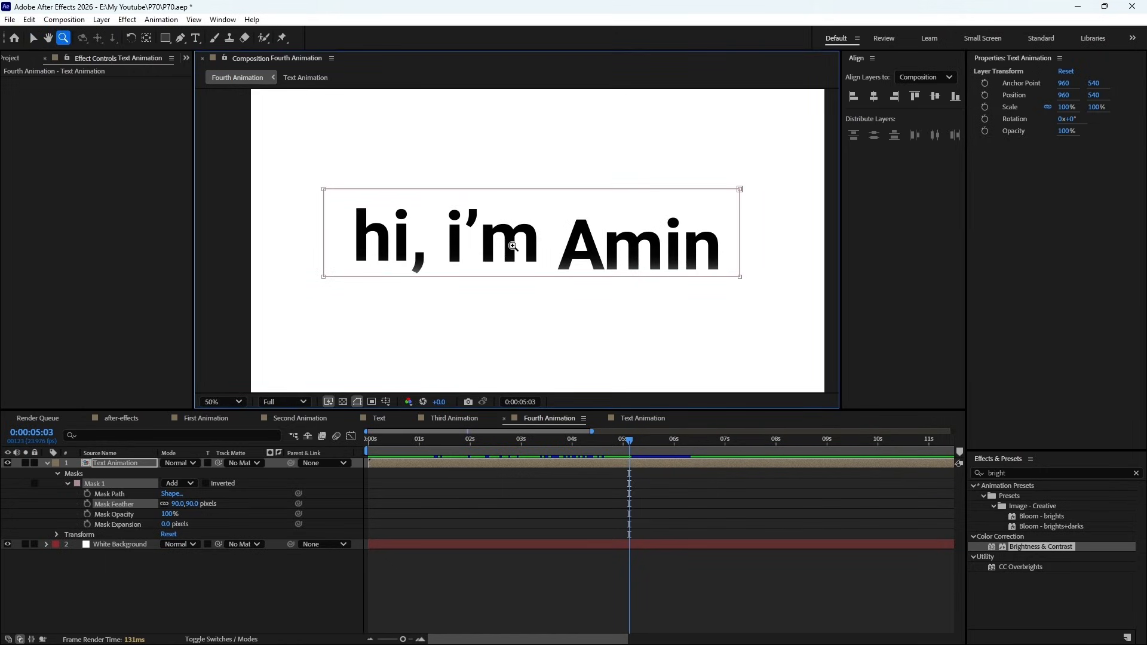
click(513, 246)
click(513, 246)
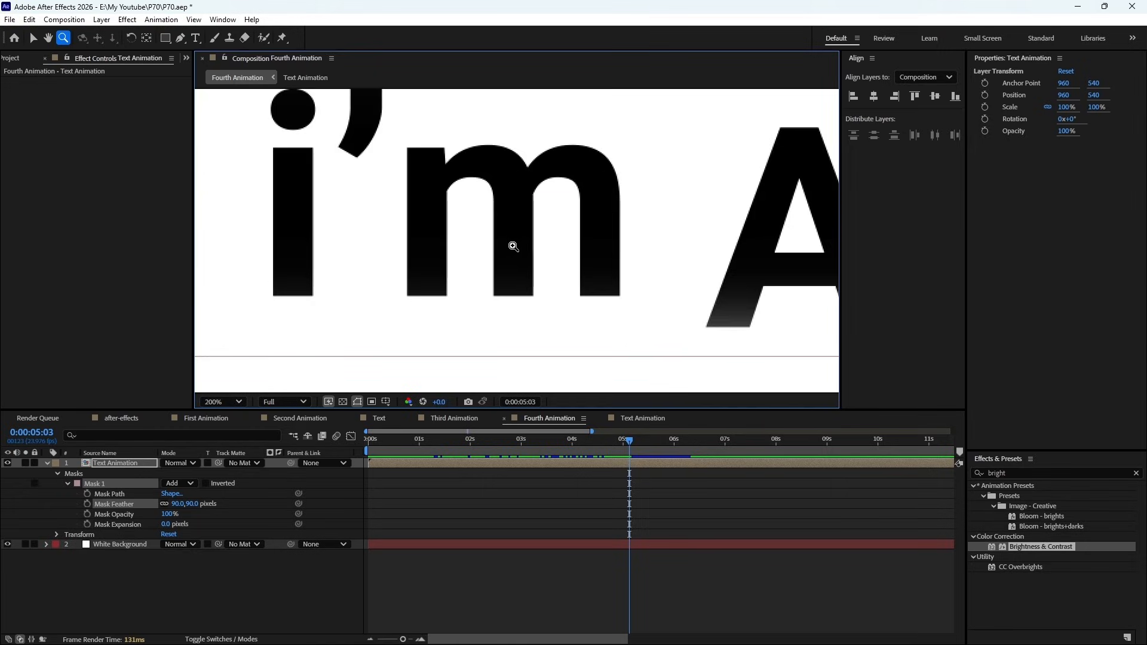
right_click(512, 245)
click(500, 246)
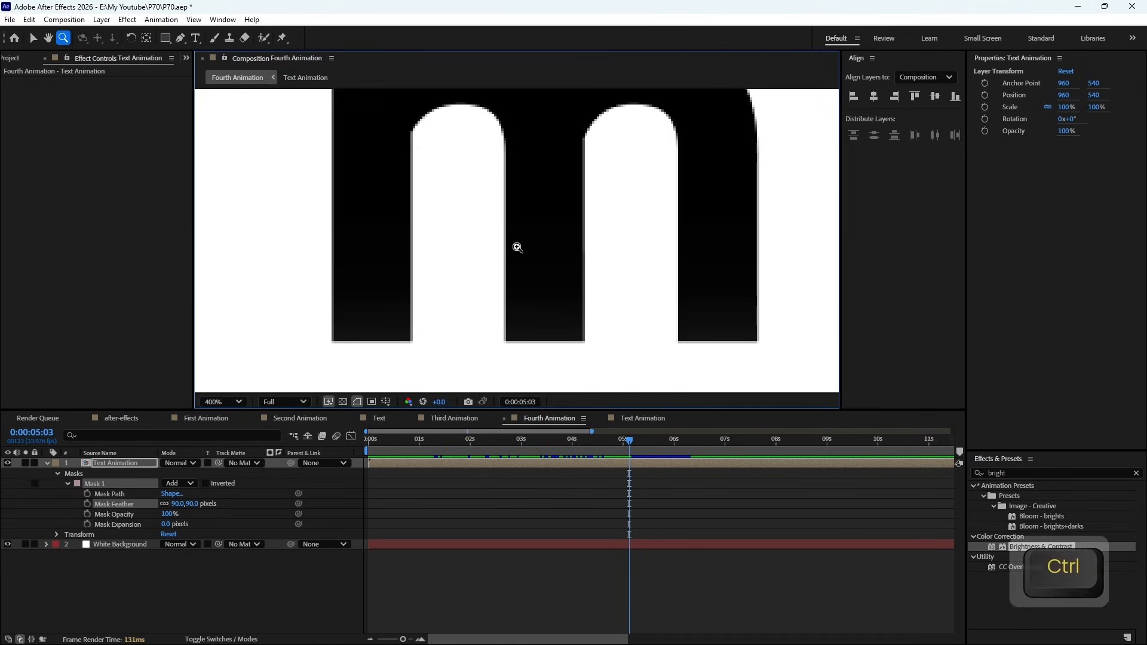
alt+click(517, 247)
alt+click(518, 247)
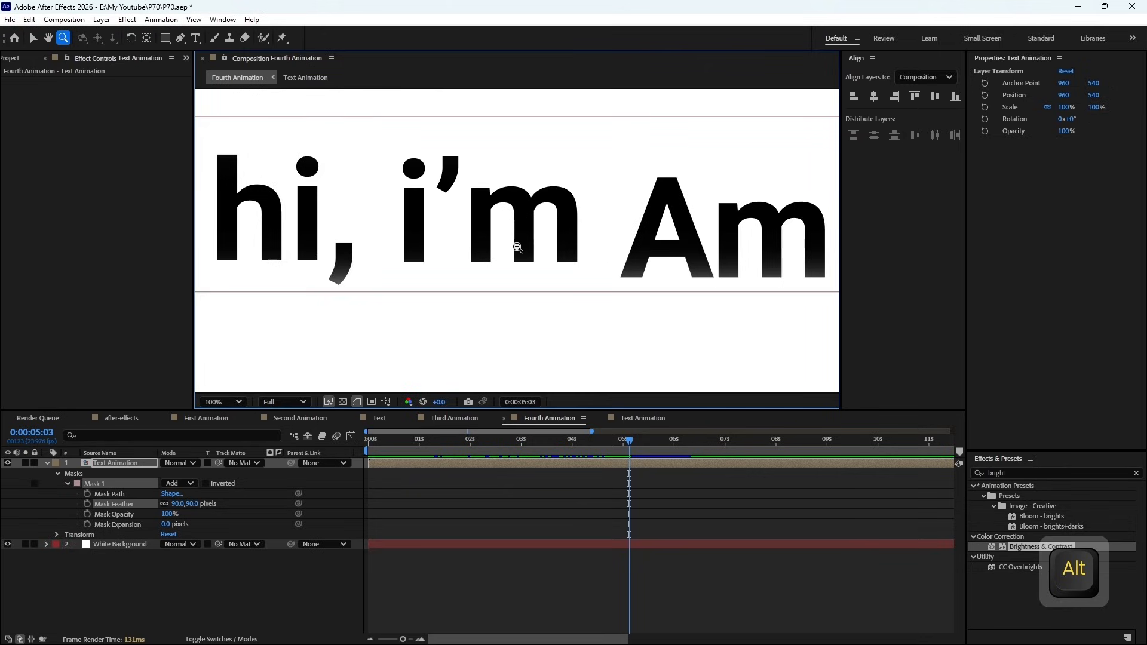
alt+click(518, 247)
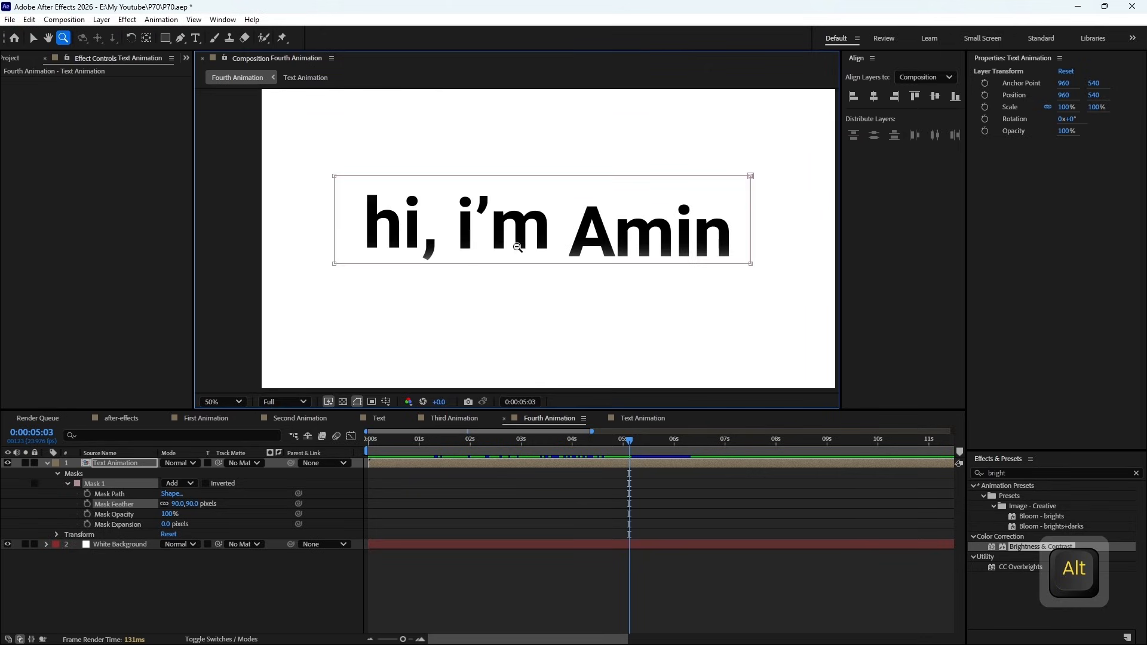
click(237, 400)
click(232, 165)
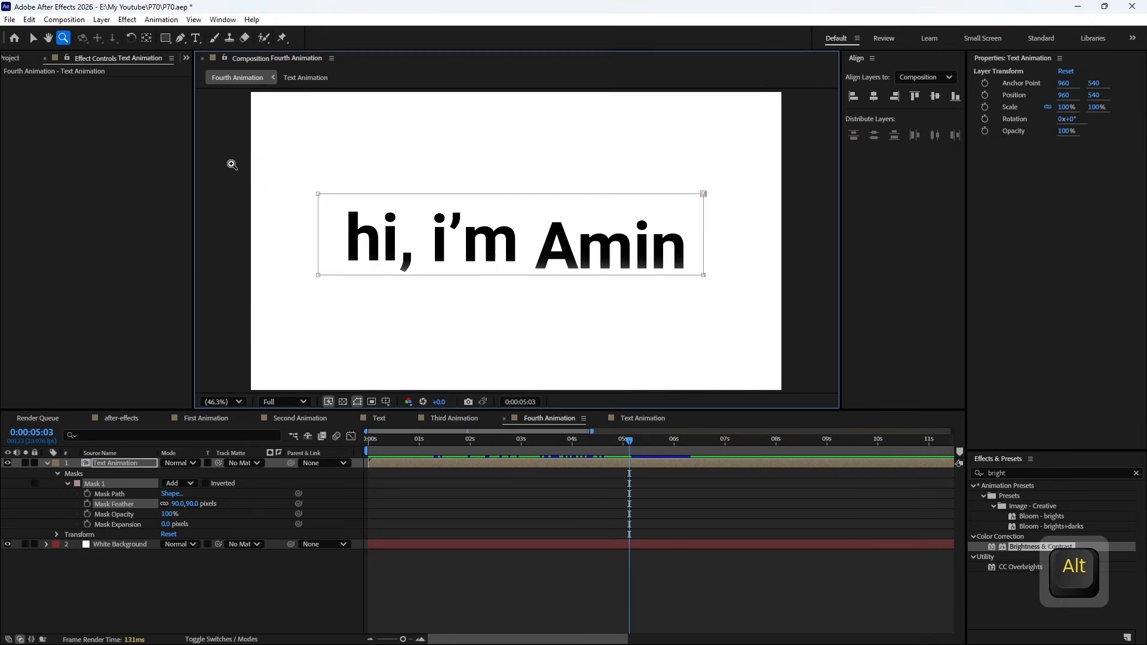
- Prepare the Pen tool with no layer selected and a near-black shape stroke
click(180, 38)
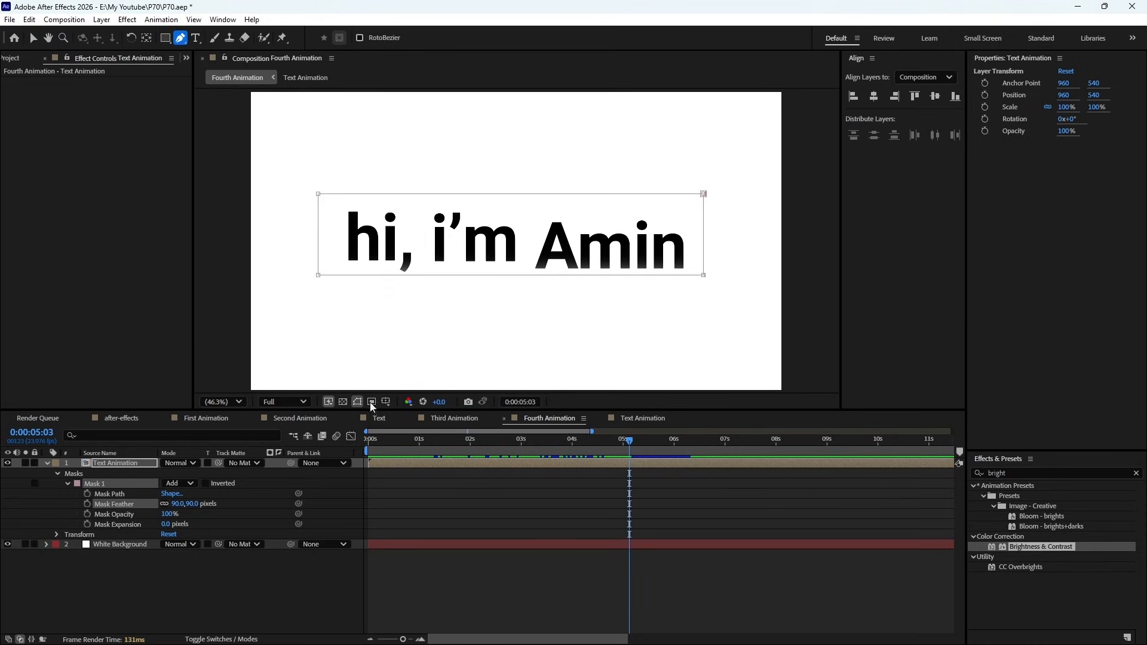
click(457, 509)
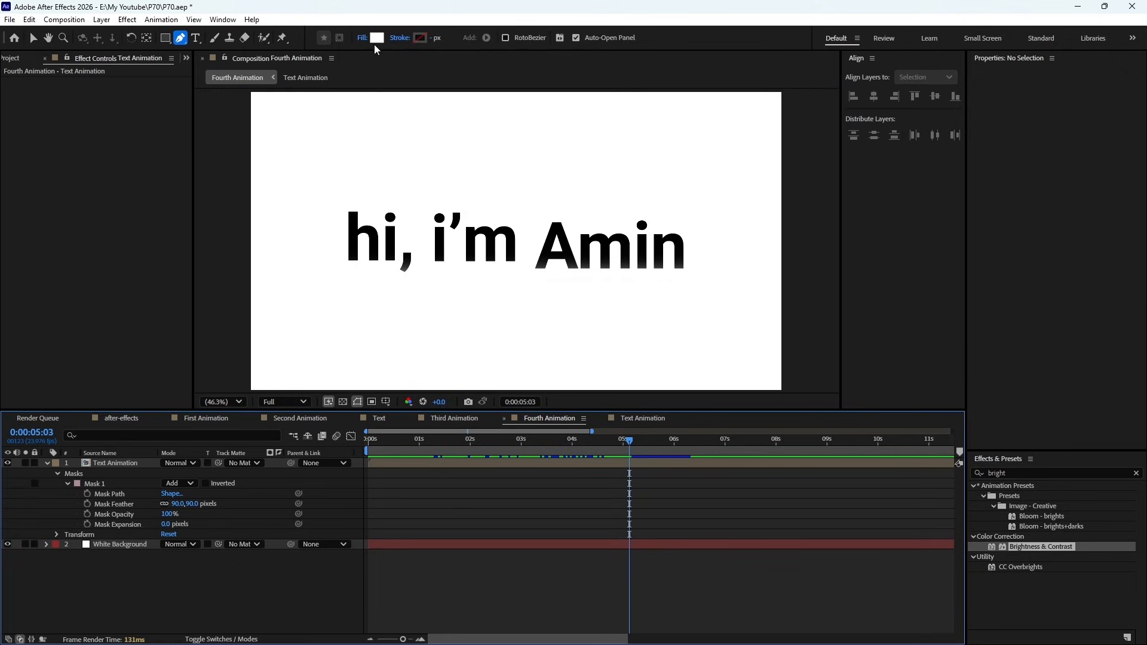
click(420, 39)
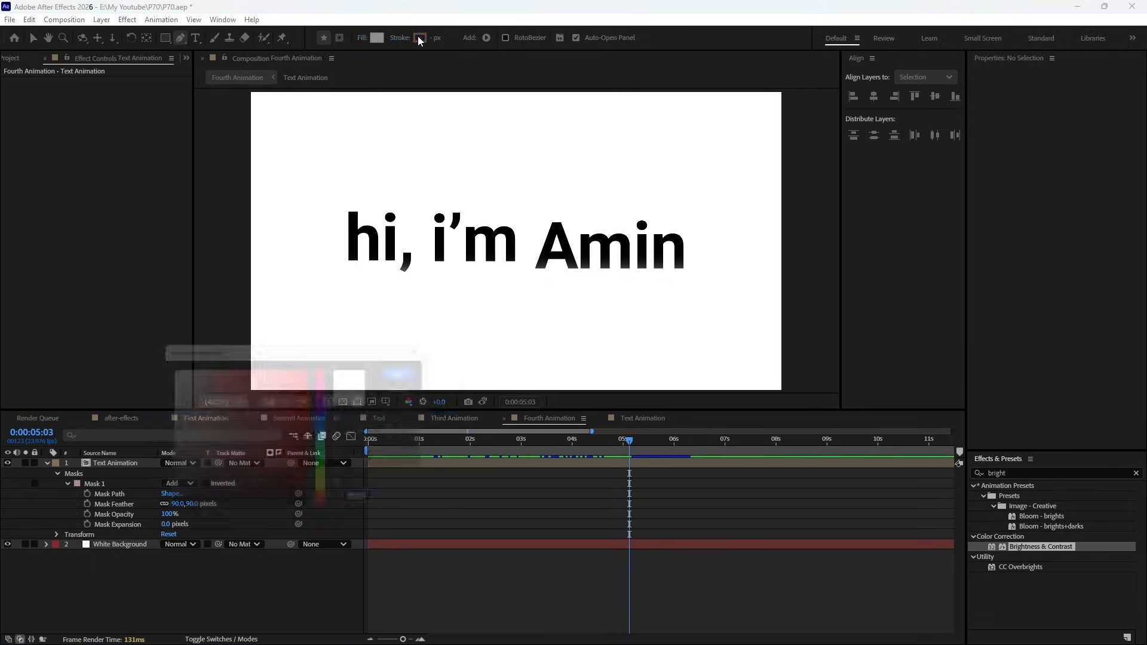
click(320, 502)
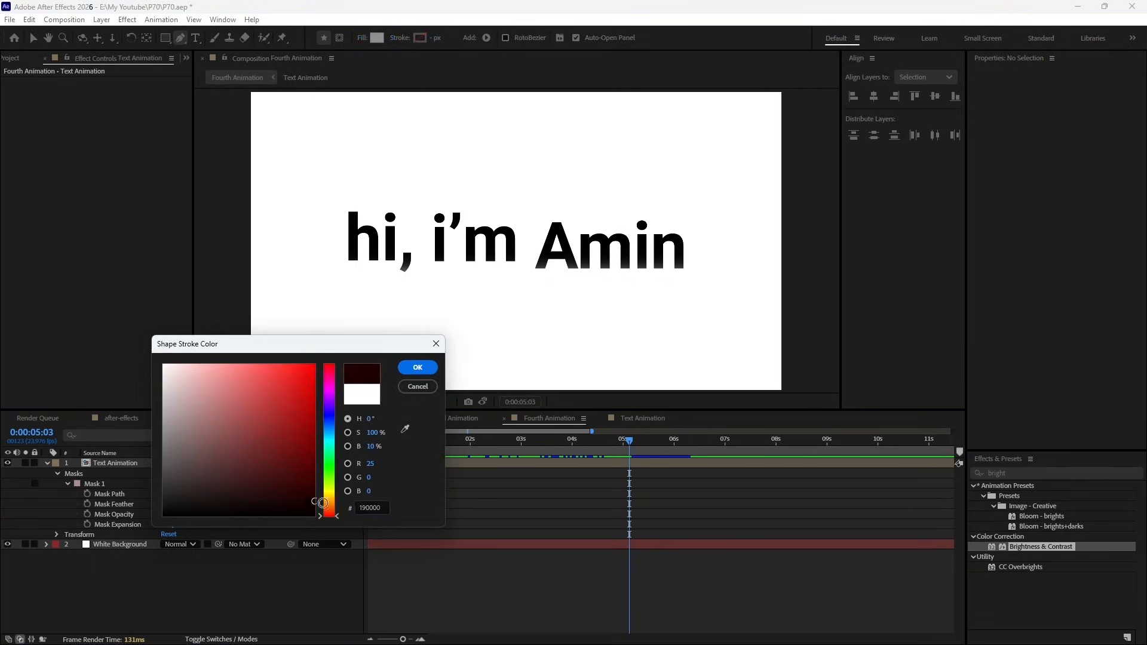
click(417, 367)
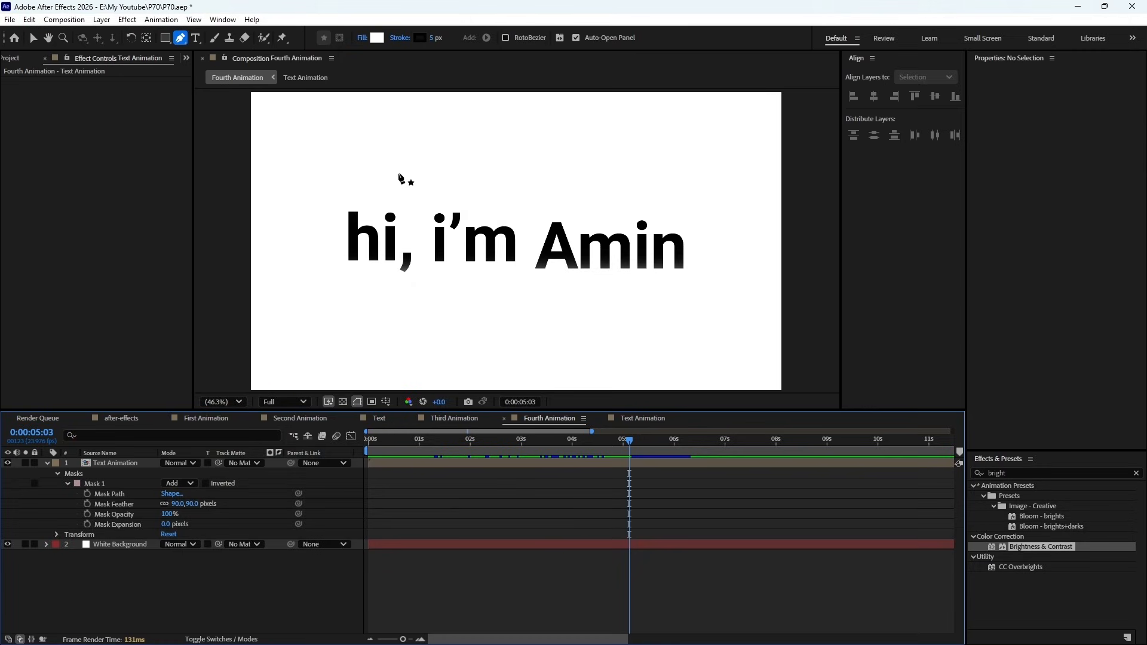
- Draw a four-point open curve with the Pen tool, running above, around the far side of and below the greeting
click(395, 173)
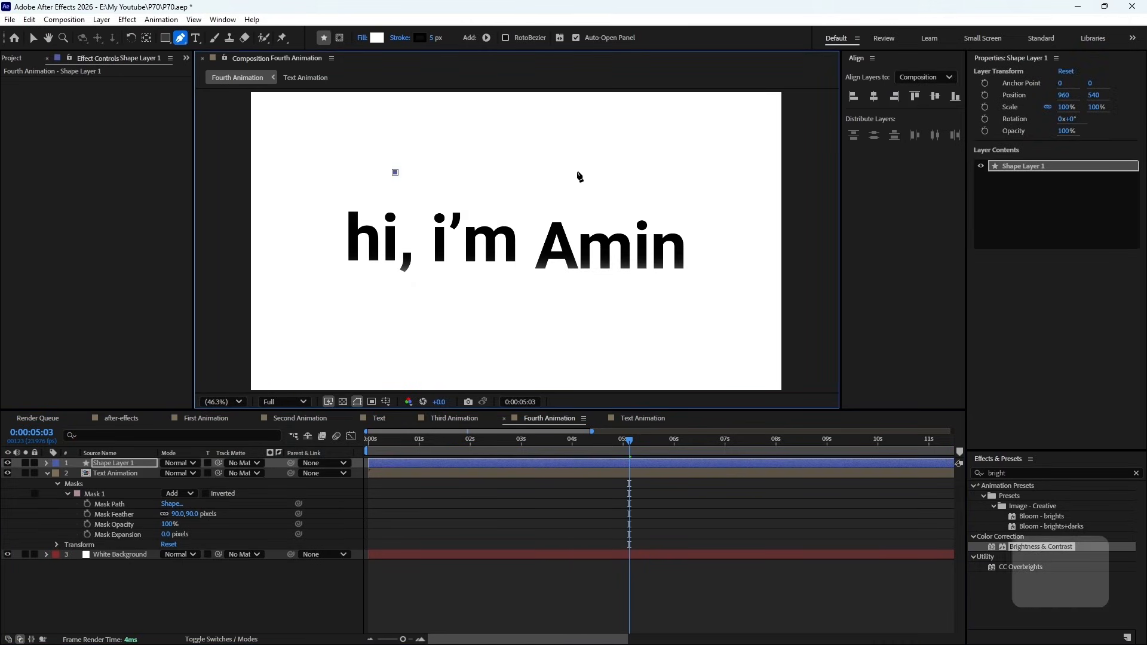
shift+click(577, 173)
key(ctrl+z)
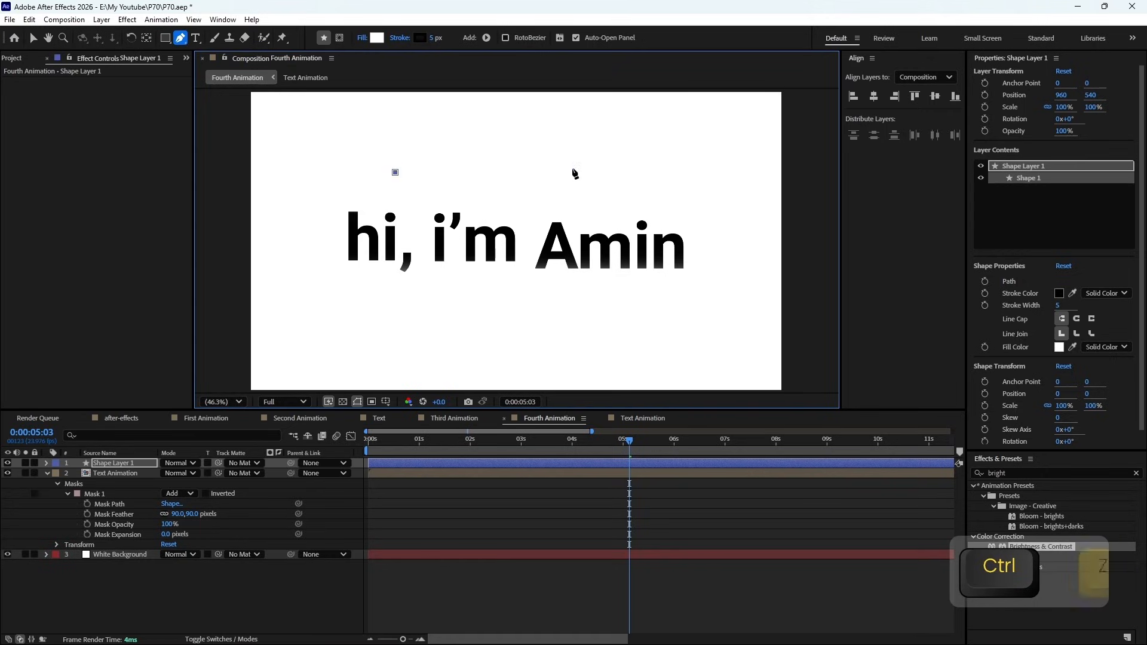
drag(573, 168, 628, 224)
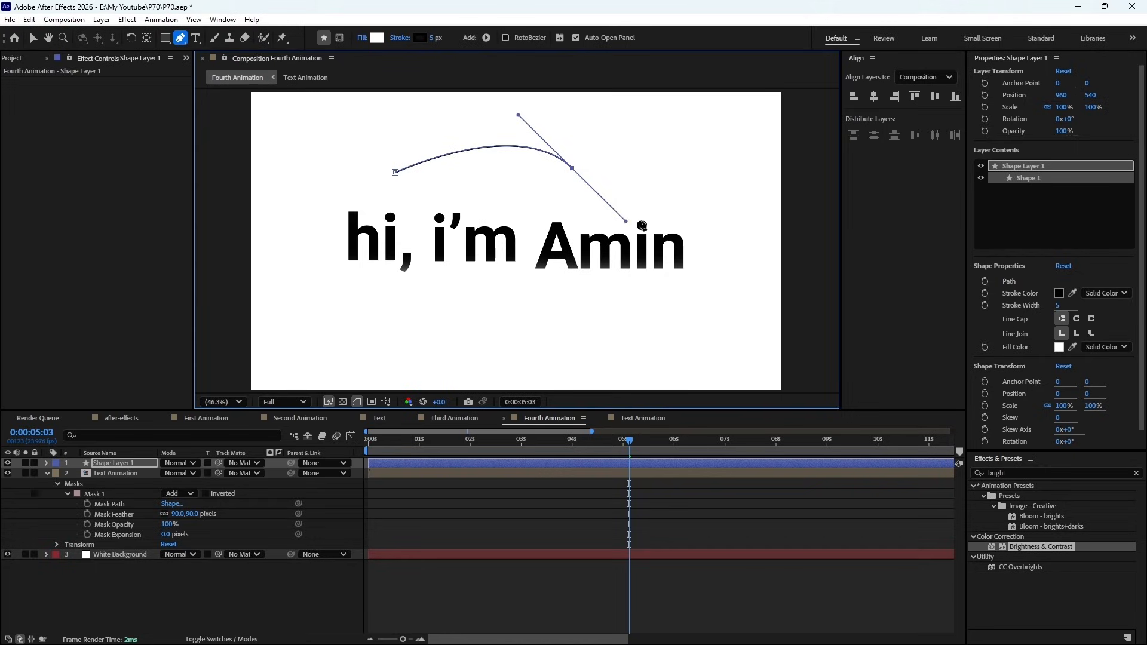
drag(726, 234, 700, 346)
drag(603, 332, 511, 306)
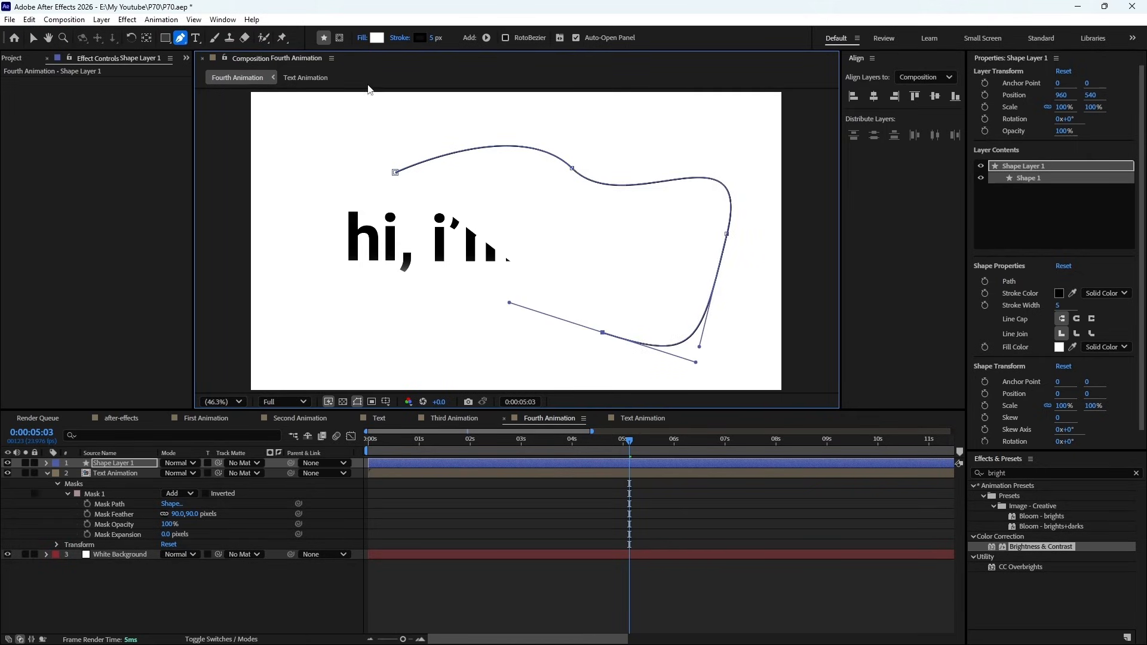
- Set the curve's fill to None and its stroke width to 32 px
click(375, 37)
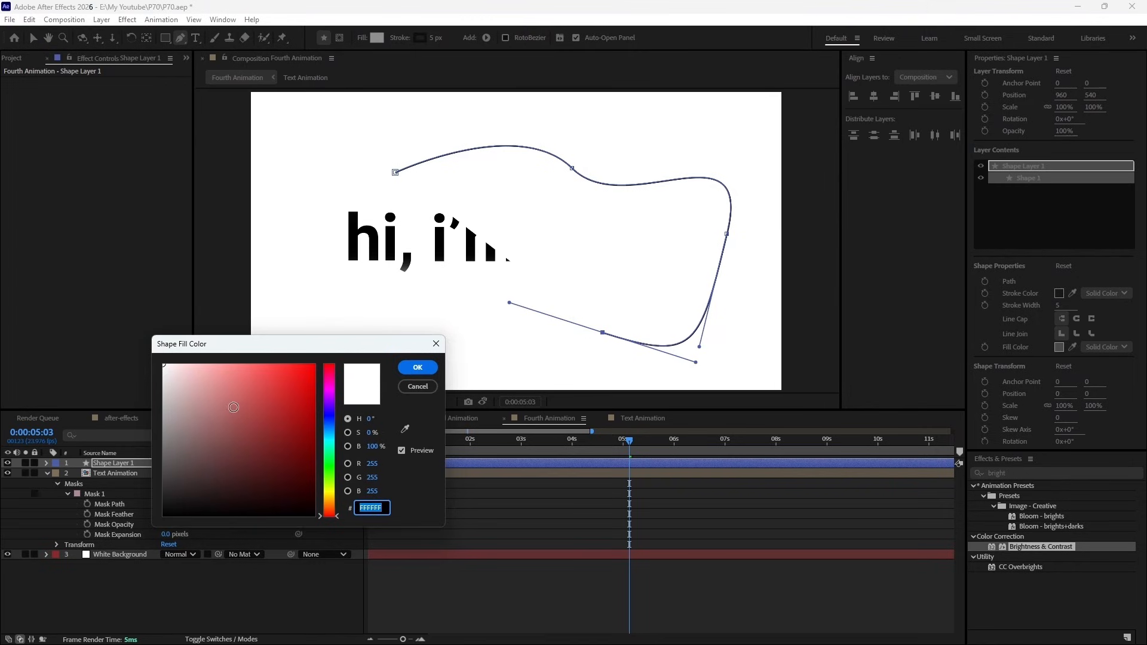
click(417, 386)
click(362, 37)
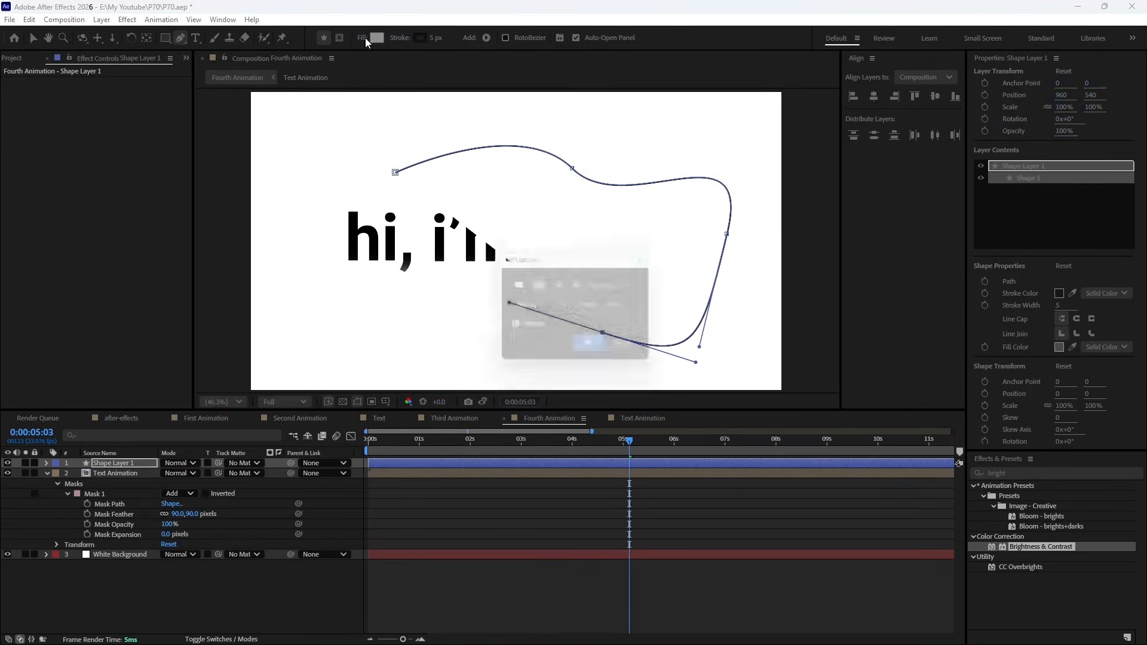
click(516, 284)
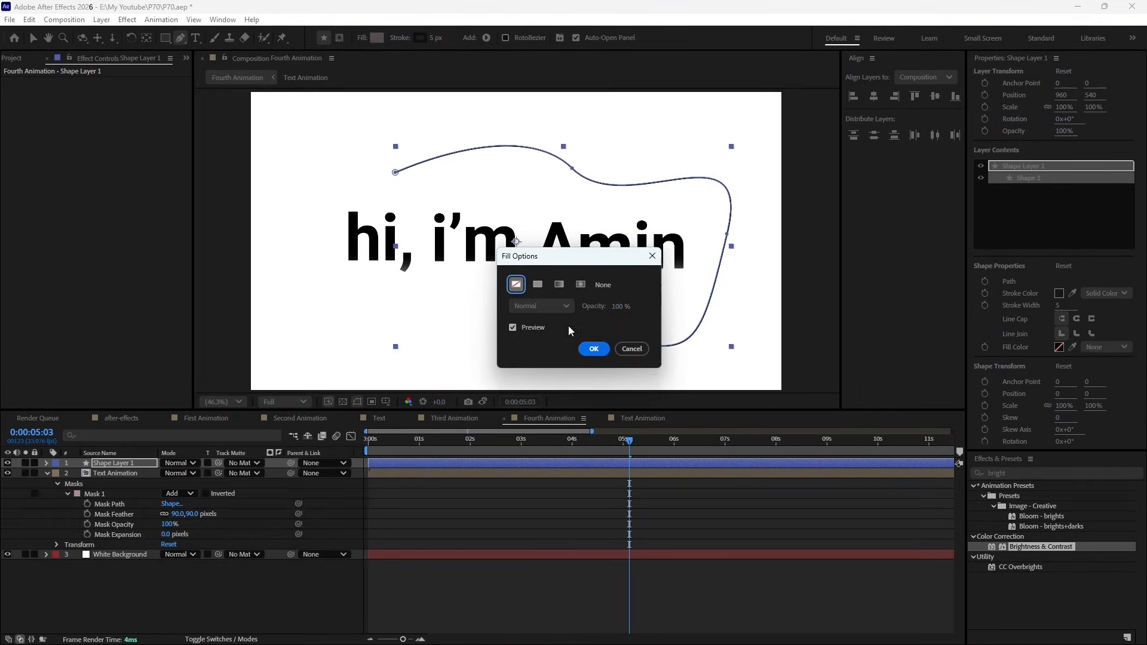
click(604, 353)
mouse_move(434, 38)
mouse_down()
mouse_move(478, 40)
mouse_move(461, 48)
mouse_up()
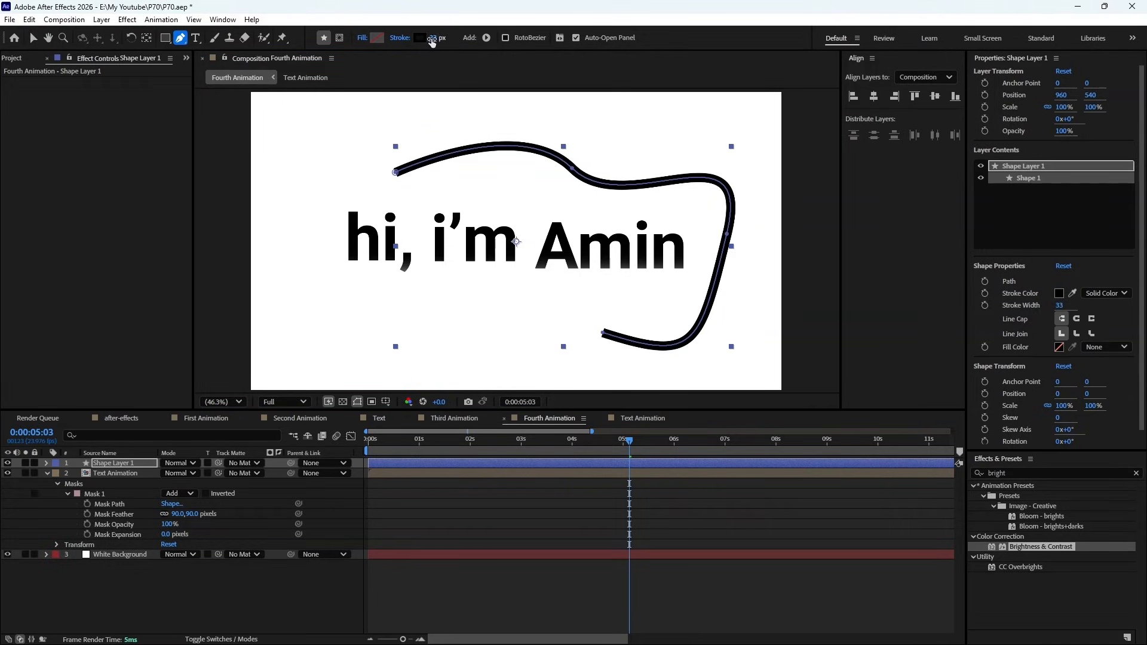
mouse_move(432, 42)
mouse_down()
mouse_move(454, 45)
mouse_move(427, 48)
mouse_move(443, 51)
mouse_up()
- Switch to the Type tool and delete the drawn curve from the shape layer
key(ctrl+t)
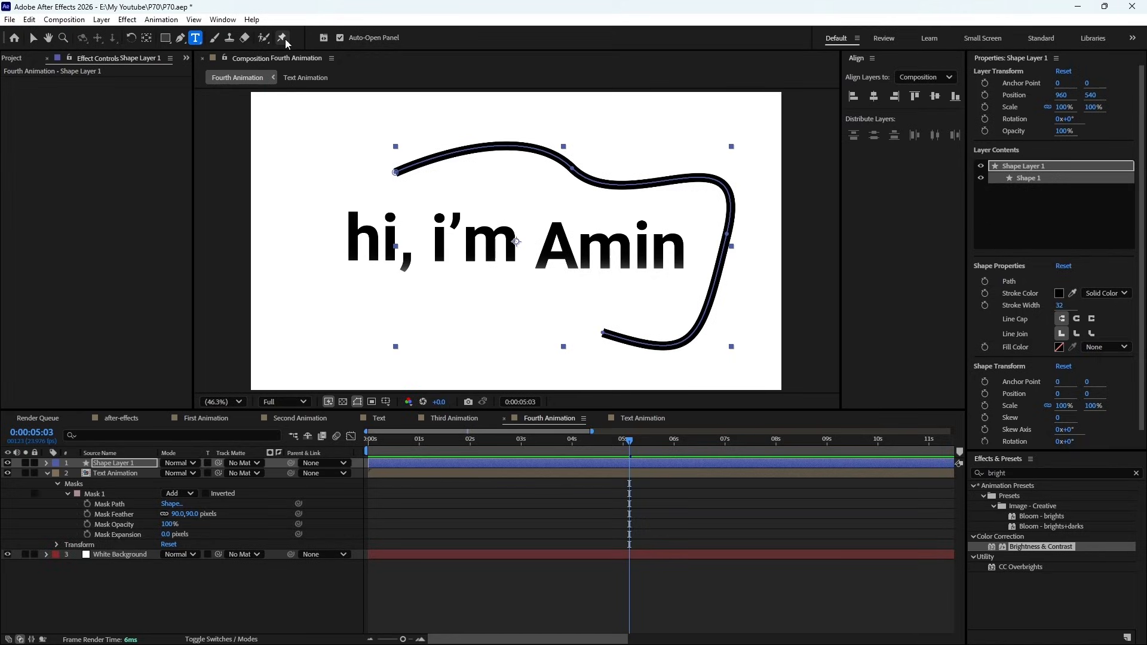
key(BackSpace)
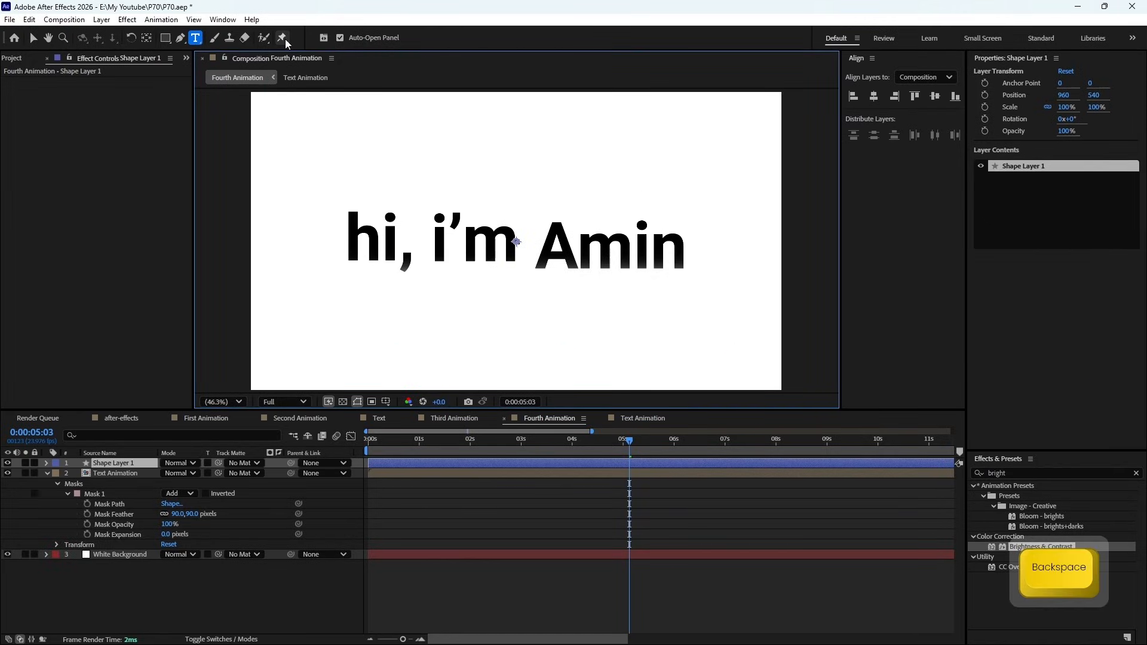
- Set the Fourth Animation work area from 0:00:00:16 to about 7 seconds and preview it
drag(453, 447, 403, 448)
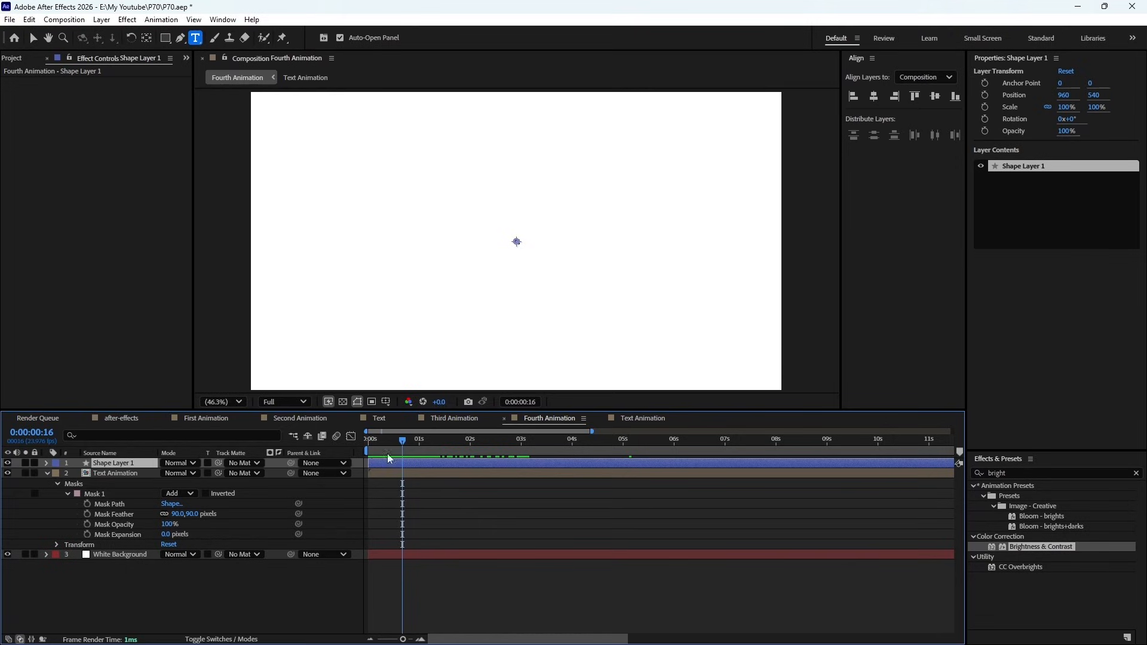
key(shift)
scroll(417, 485, down, 3)
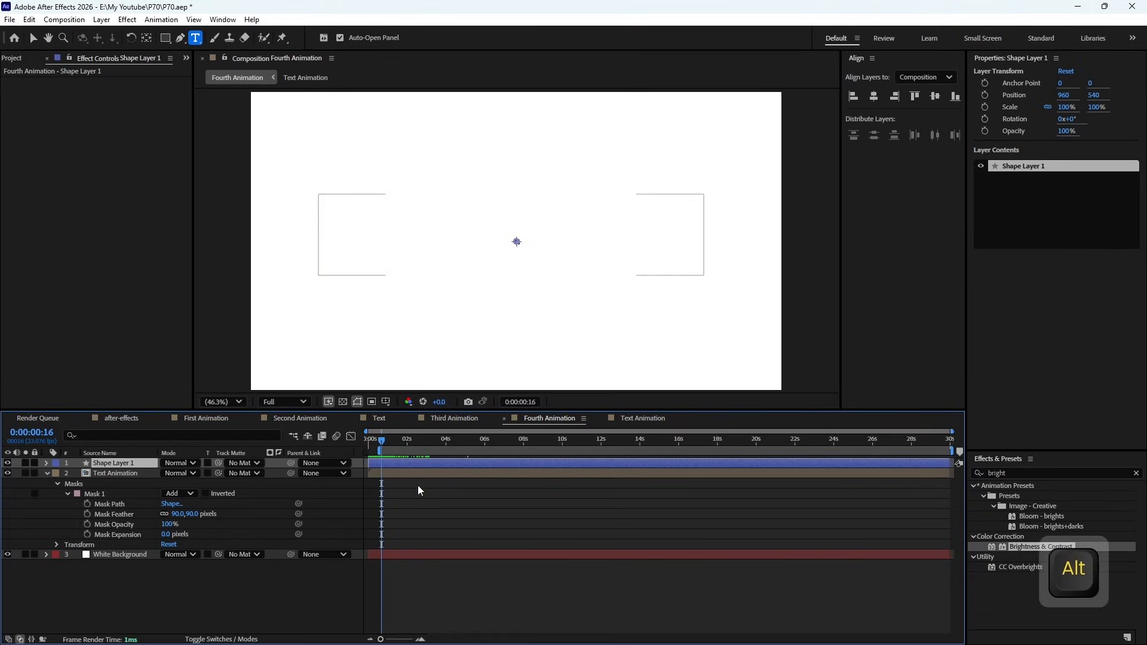
drag(385, 442, 504, 459)
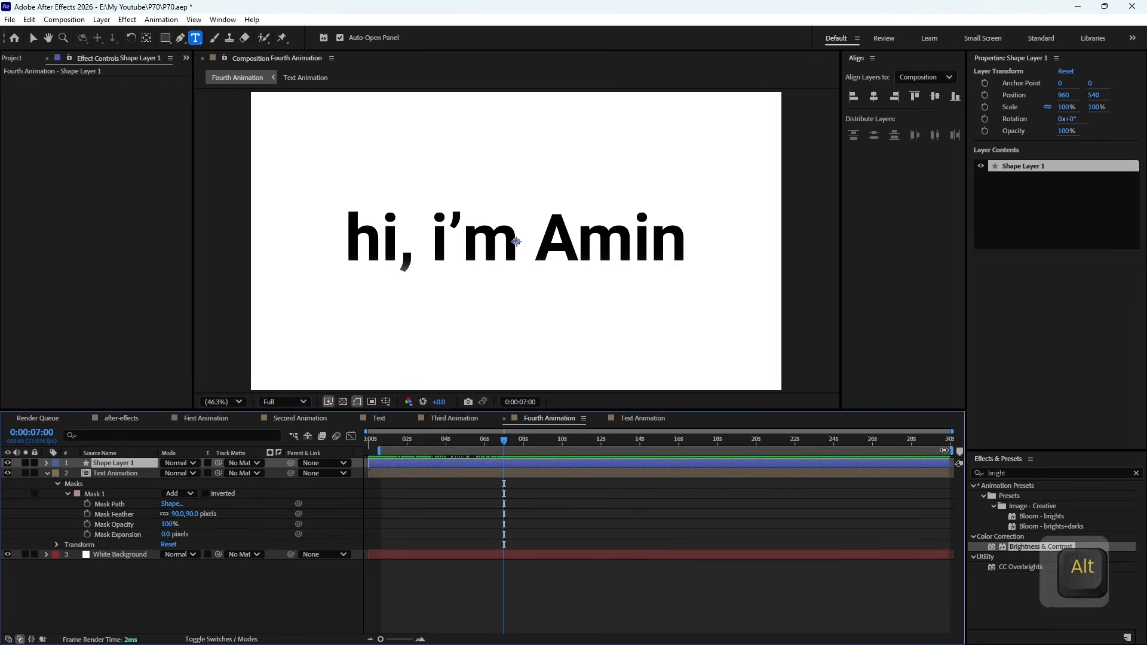
drag(951, 450, 513, 477)
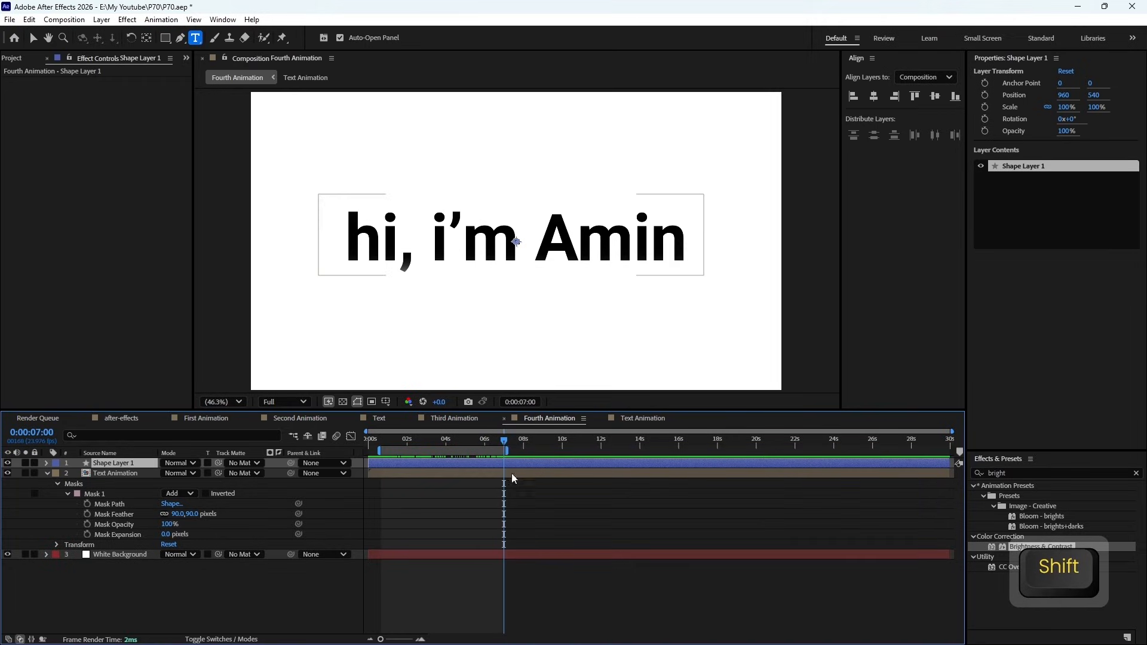
key(KP_0)
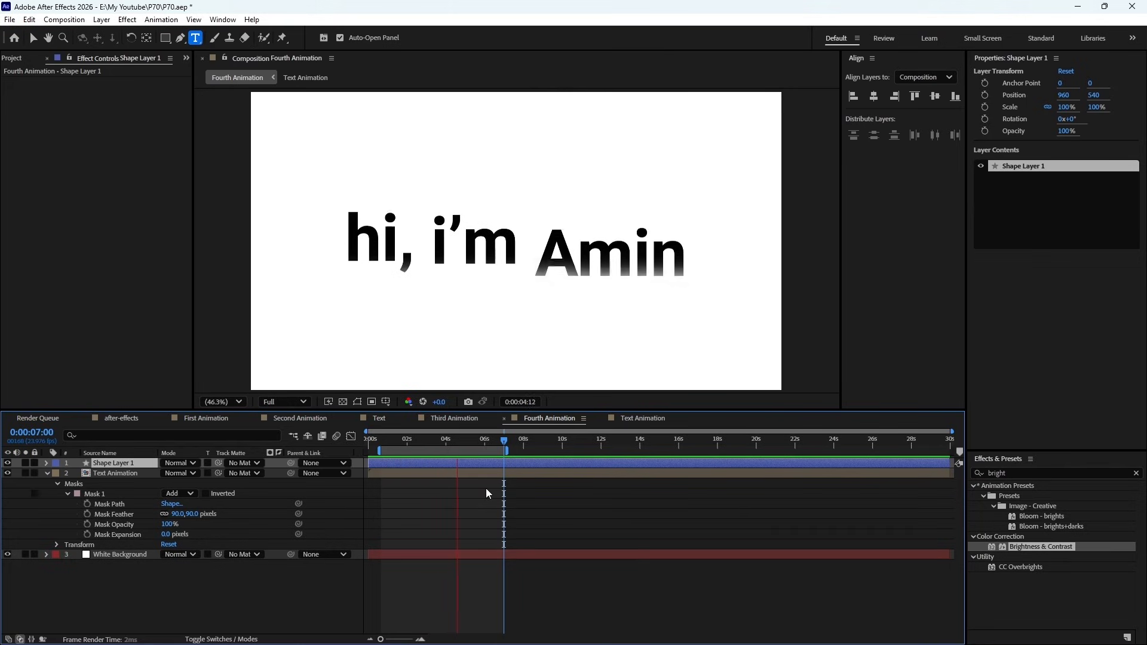
key(space)
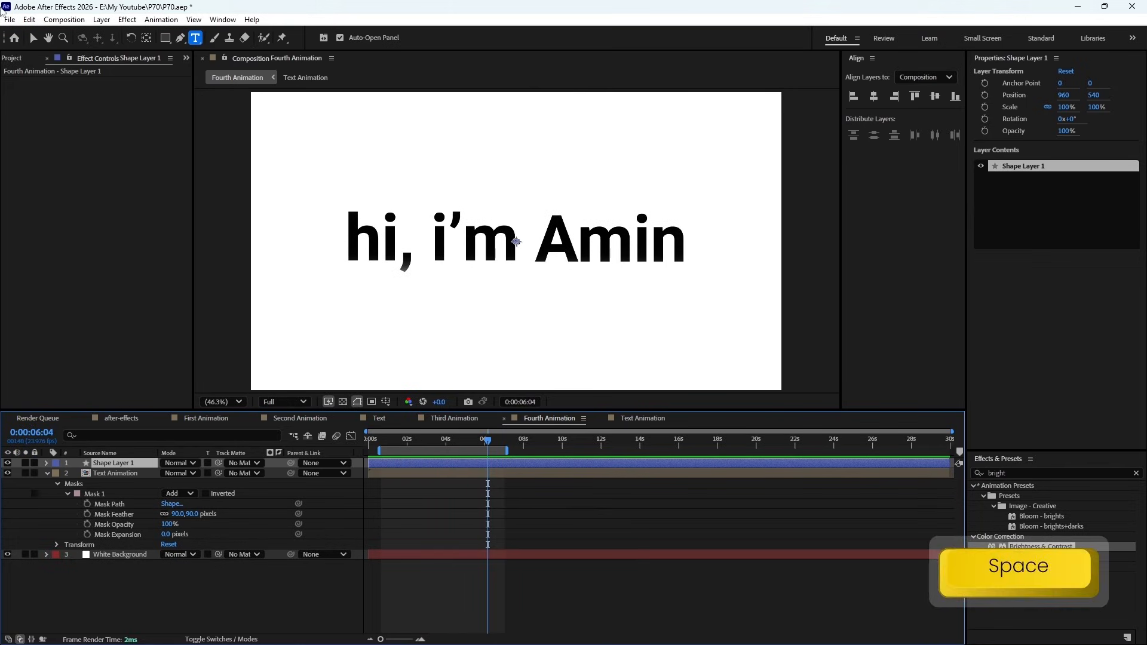
- Send the Fourth Animation composition to the Adobe Media Encoder queue for export
click(9, 20)
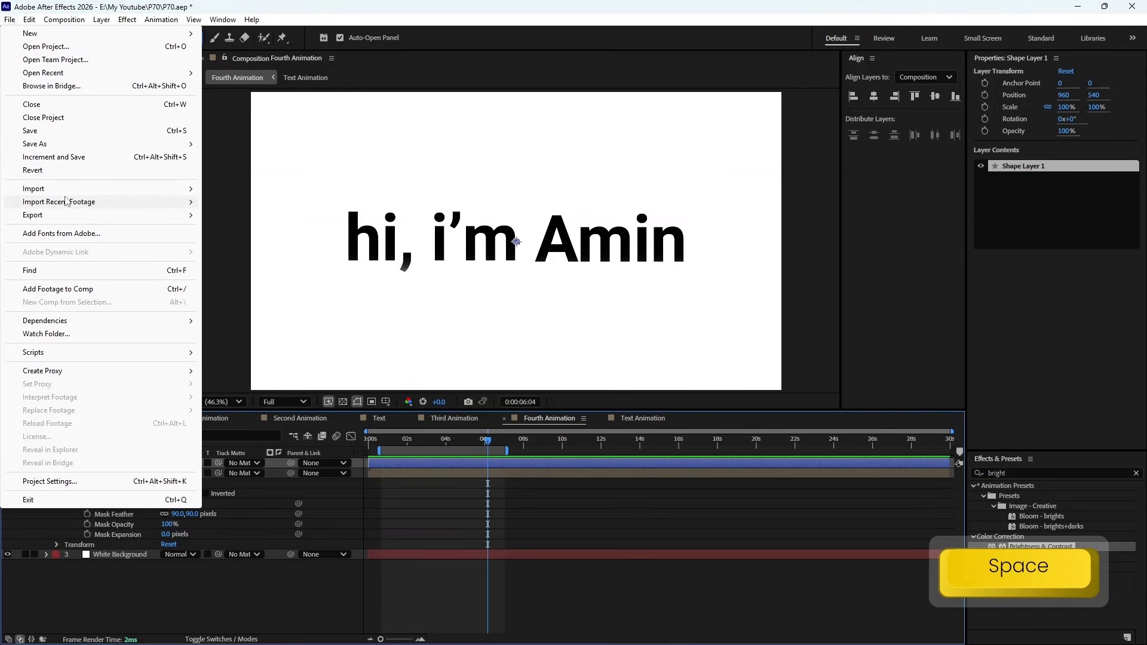
mouse_move(65, 216)
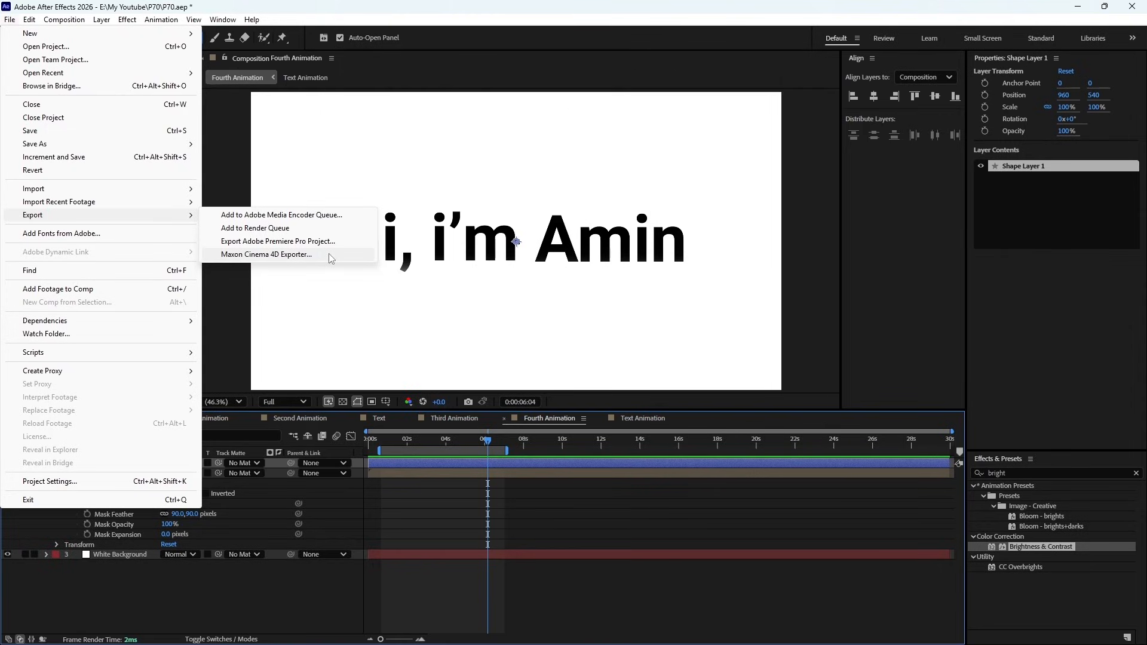
click(351, 216)
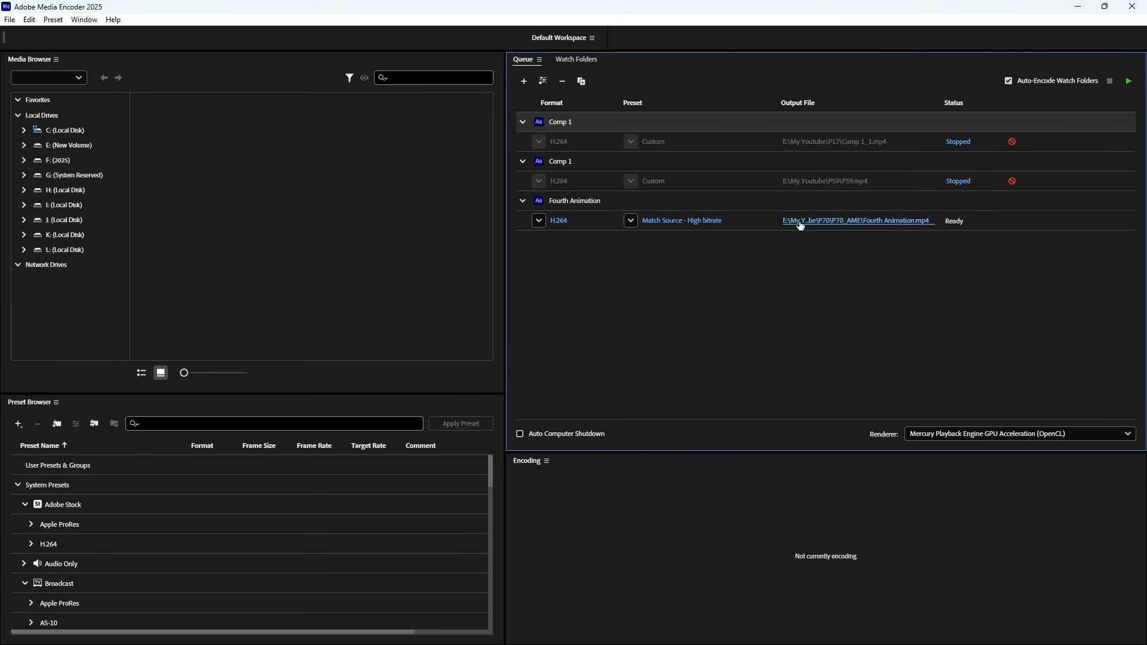
- Open the Fourth Animation job's export settings and set the encoding performance to Hardware Encoding
click(708, 223)
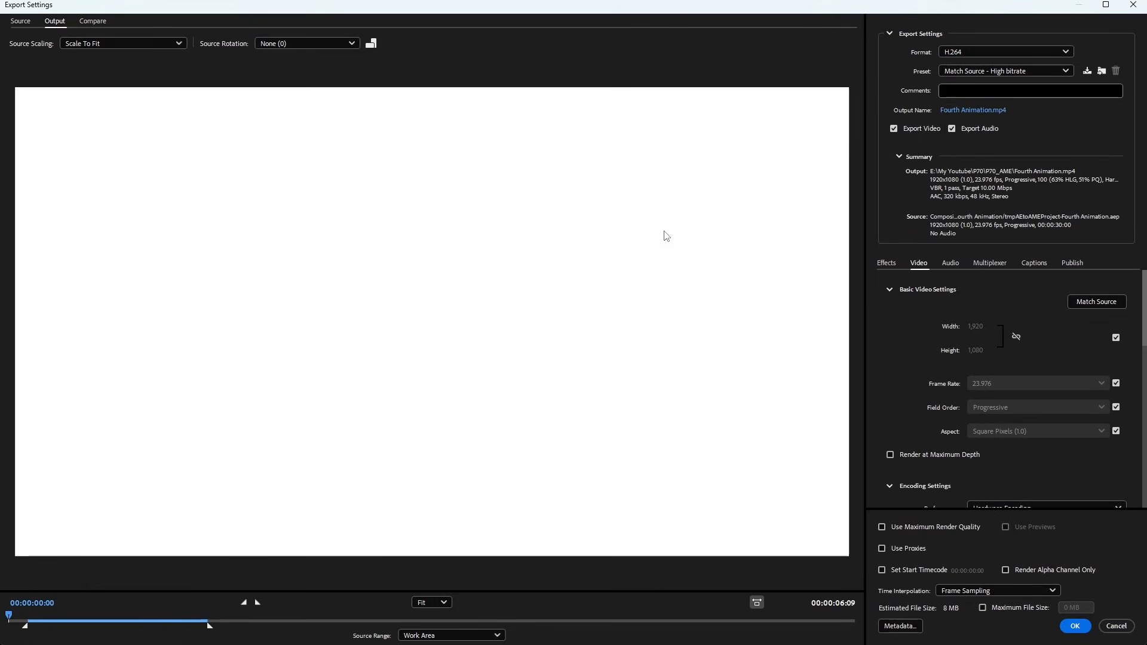
scroll(1046, 319, down, 2)
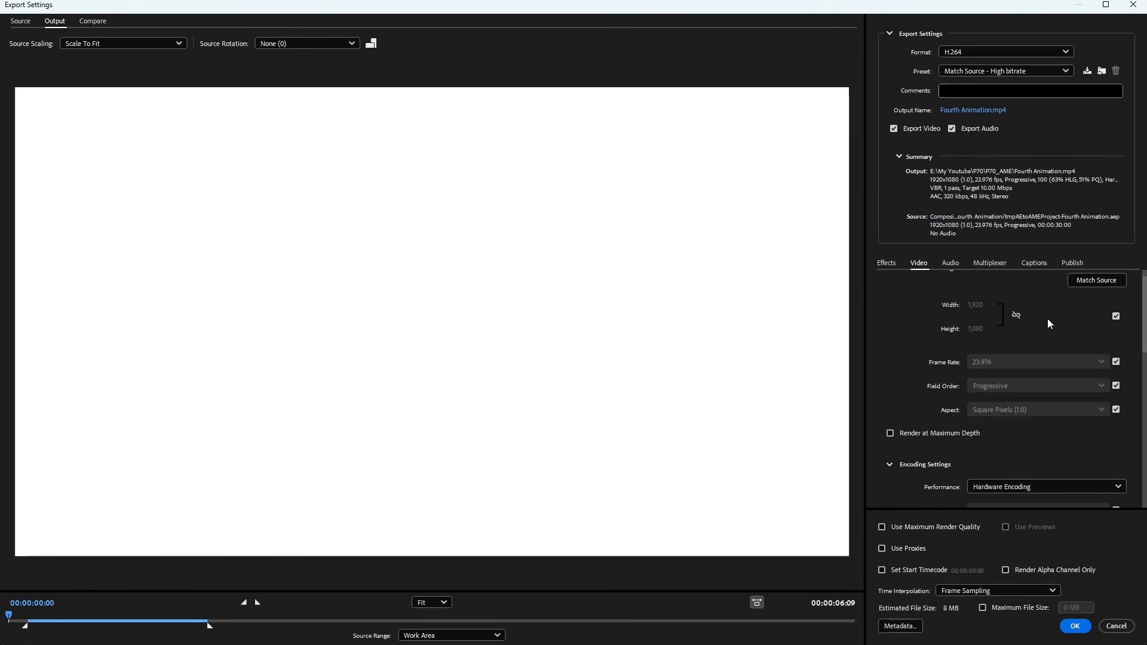
scroll(1048, 319, down, 1)
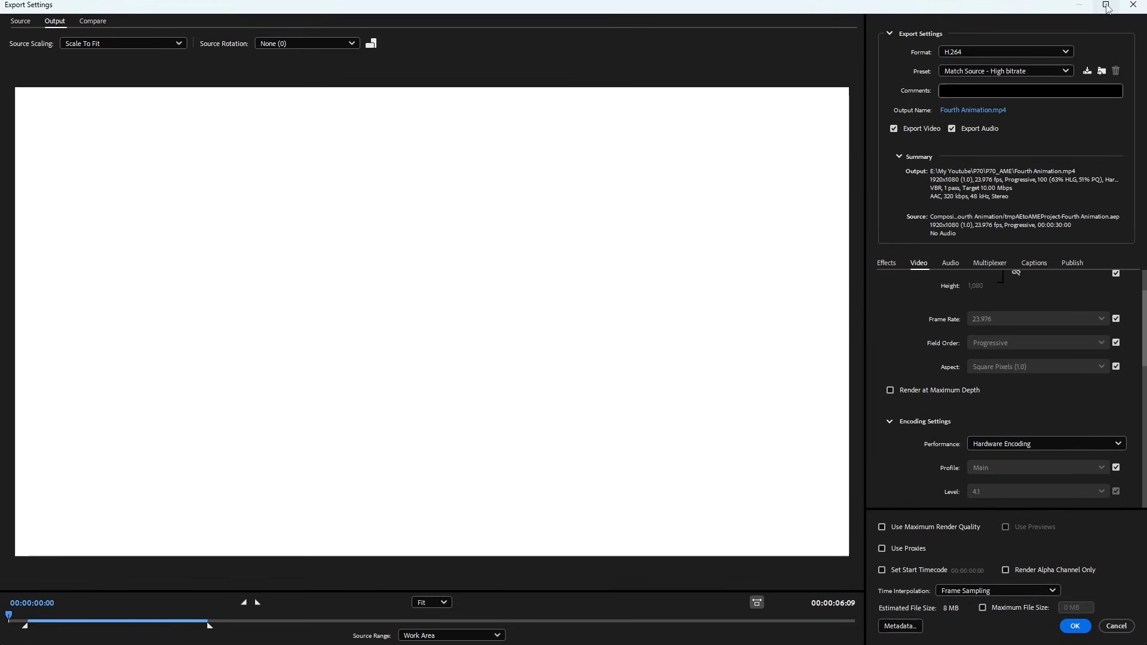
scroll(1047, 306, down, 3)
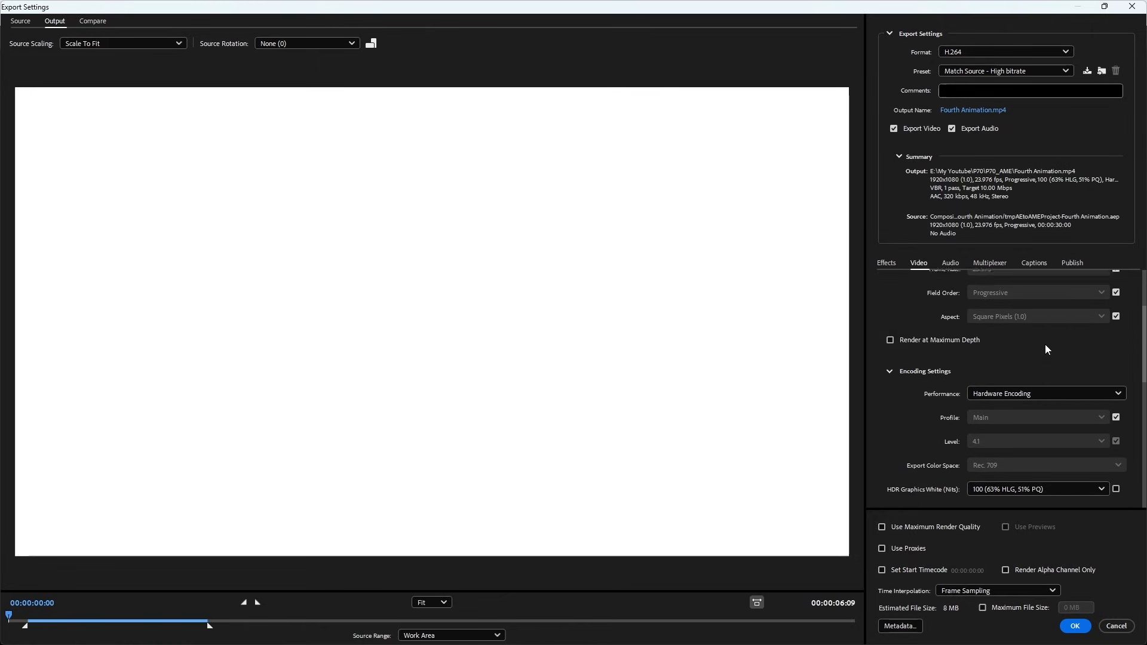
scroll(1045, 347, down, 2)
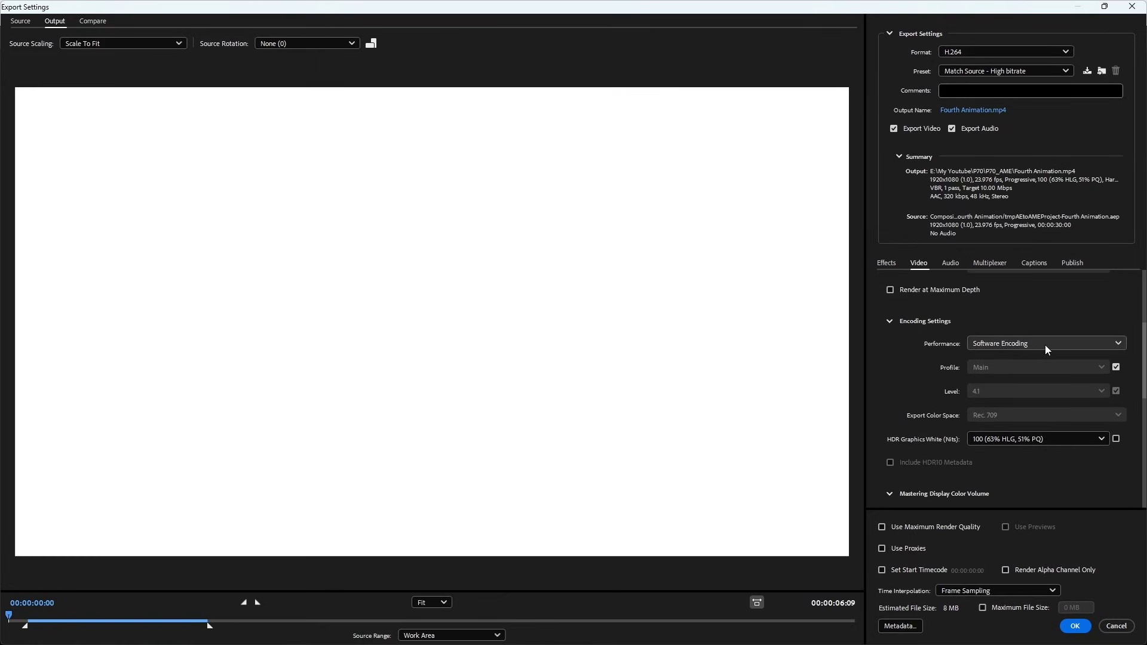
click(1057, 366)
click(1045, 385)
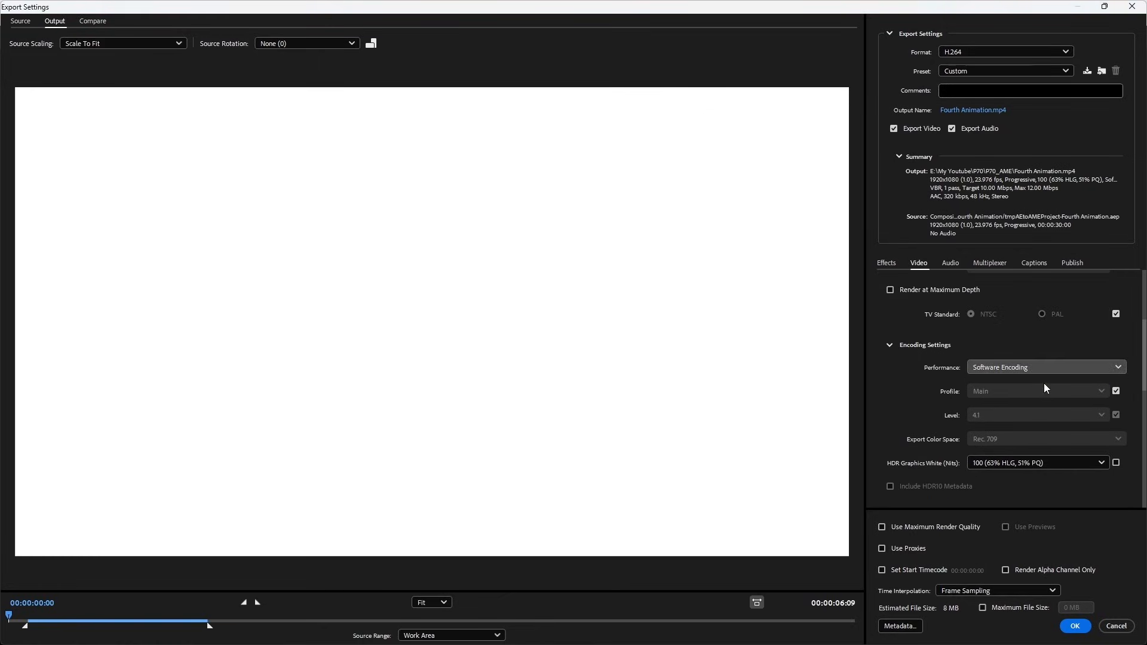
- Set the target bitrate to 15 Mbps and accept the export settings
scroll(1131, 355, up, 5)
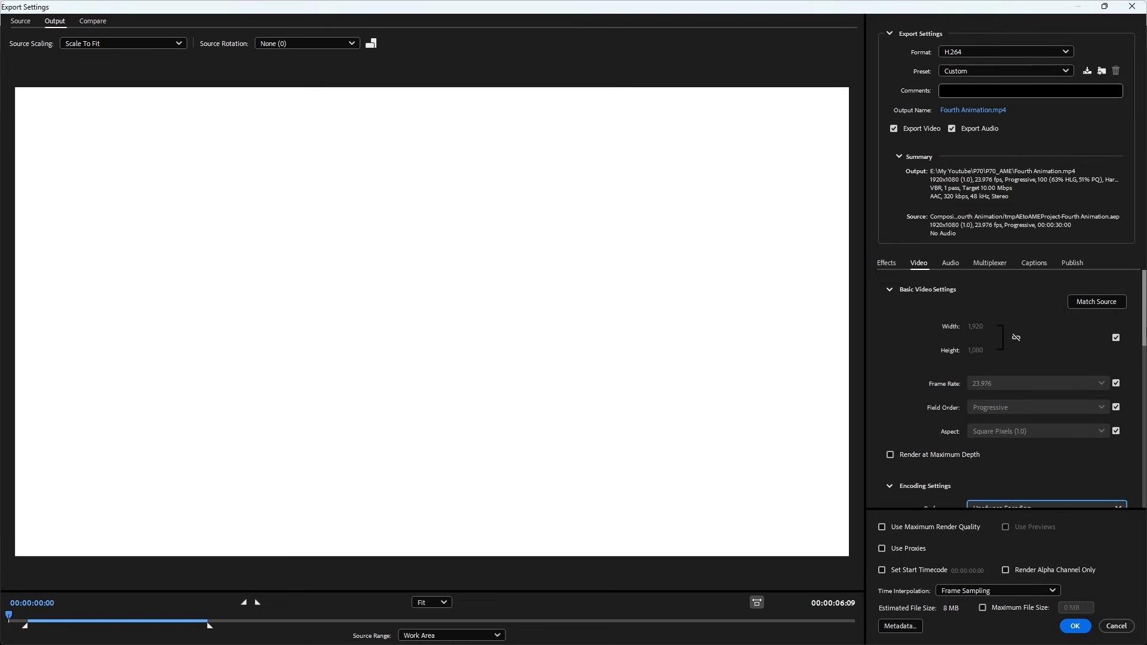
scroll(1071, 430, down, 10)
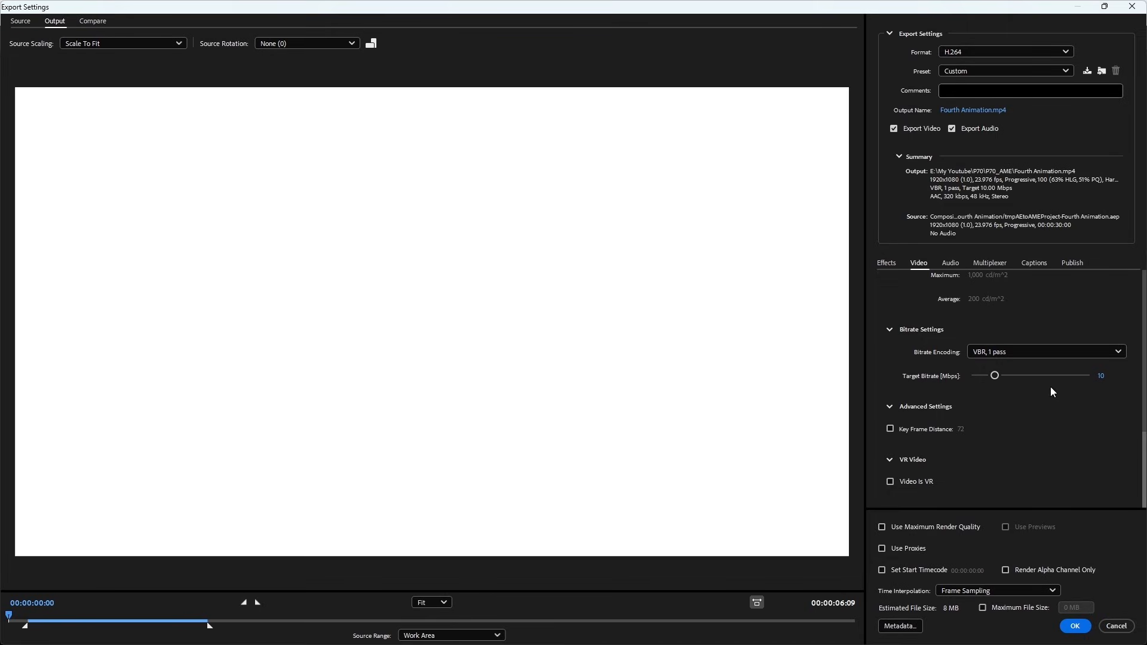
drag(999, 377, 1012, 381)
click(1107, 378)
text(15)
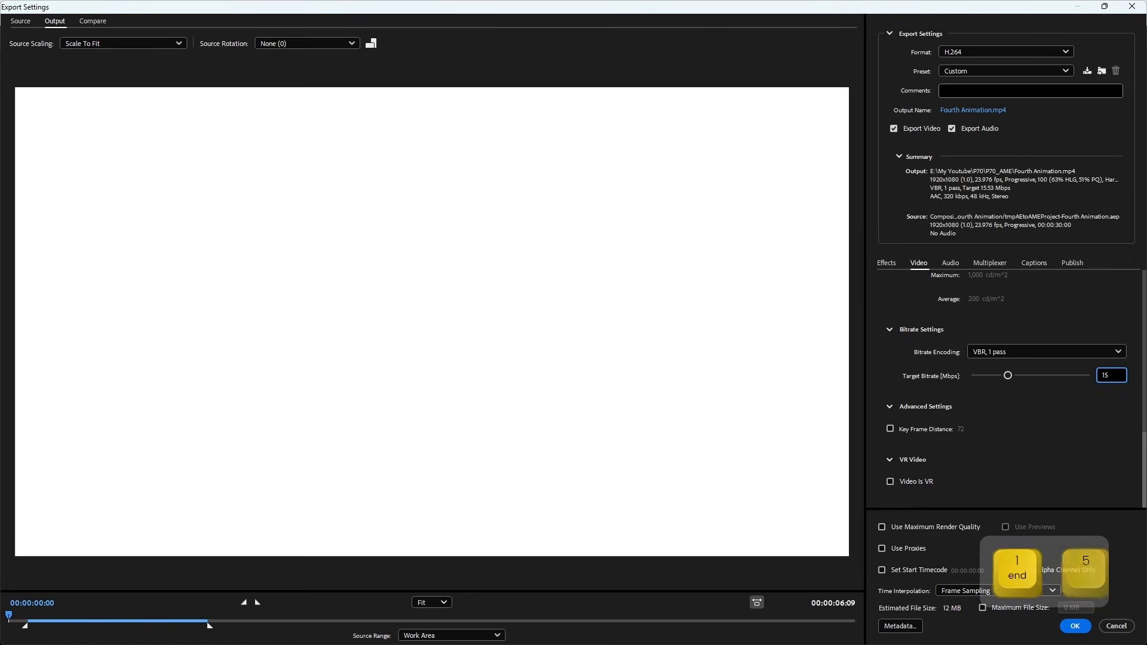
click(1072, 437)
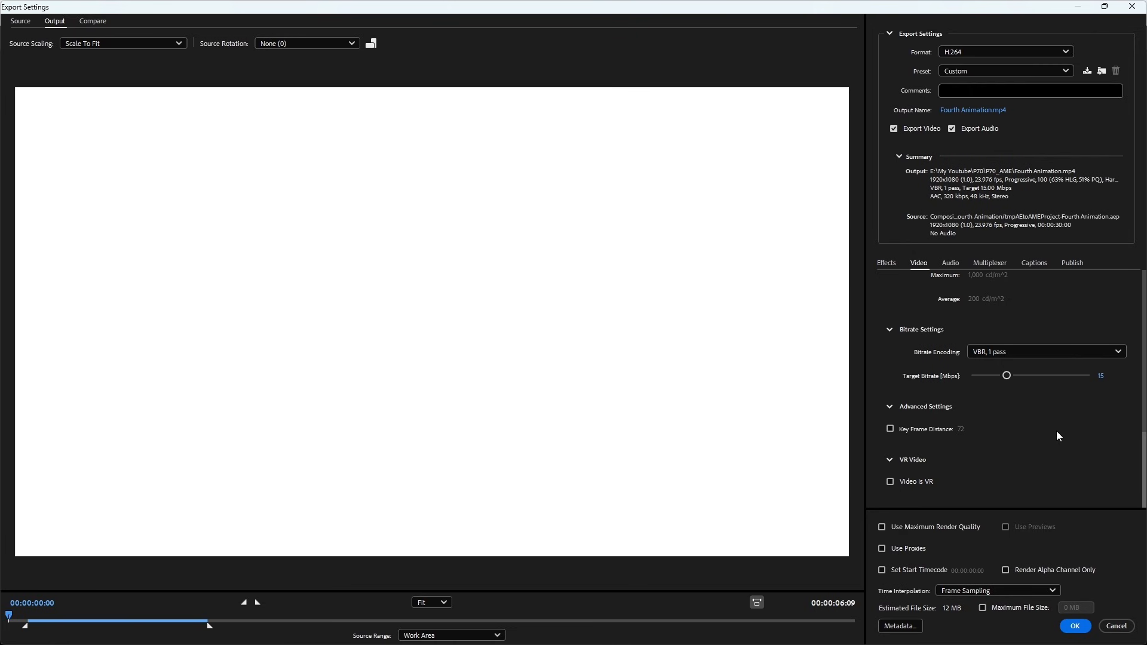
click(1075, 625)
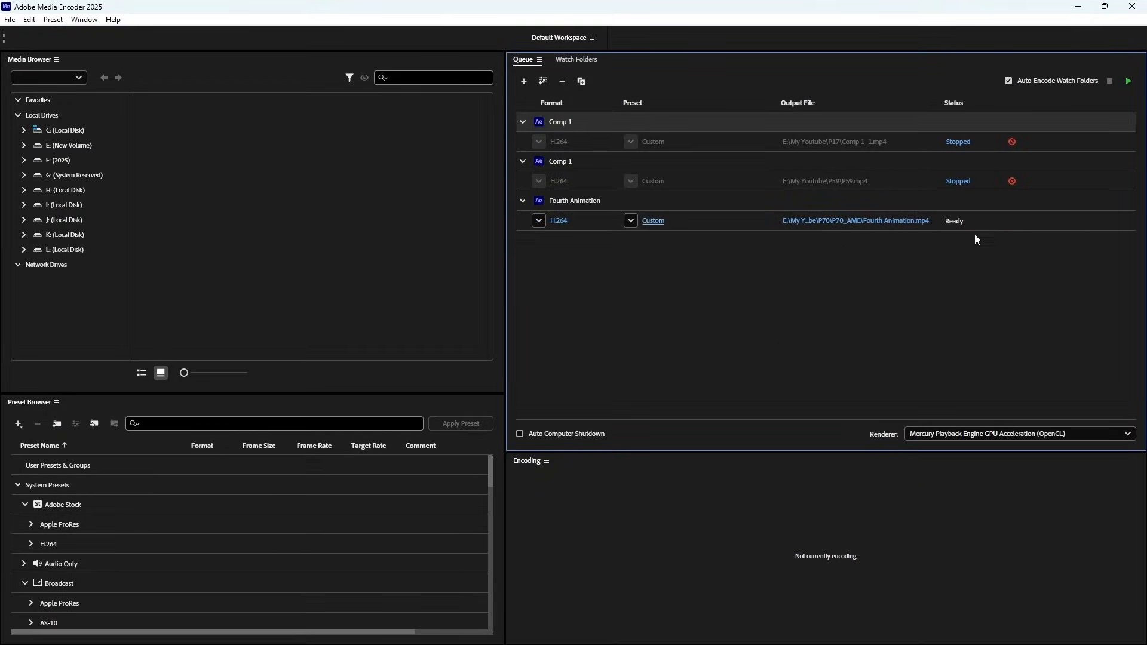
- Start encoding the Fourth Animation job in the Media Encoder queue and return to After Effects
click(1131, 84)
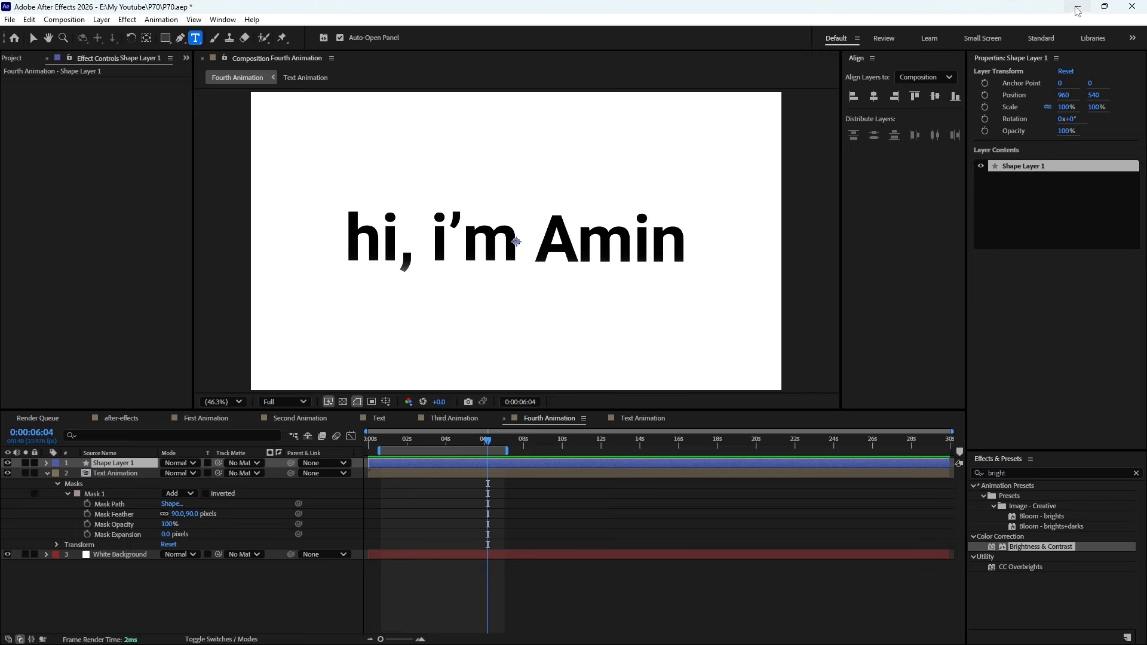
click(1078, 7)
- Preview the Fourth Animation composition within its work area and stop the playback
drag(458, 446, 450, 499)
key(KP_0)
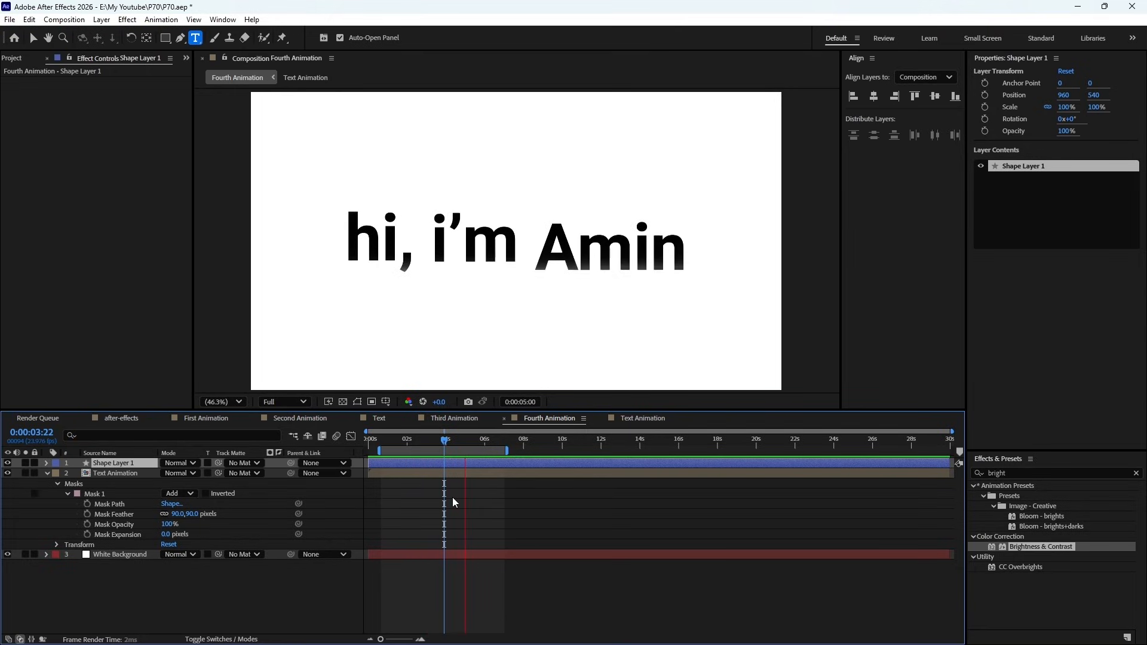
key(space)
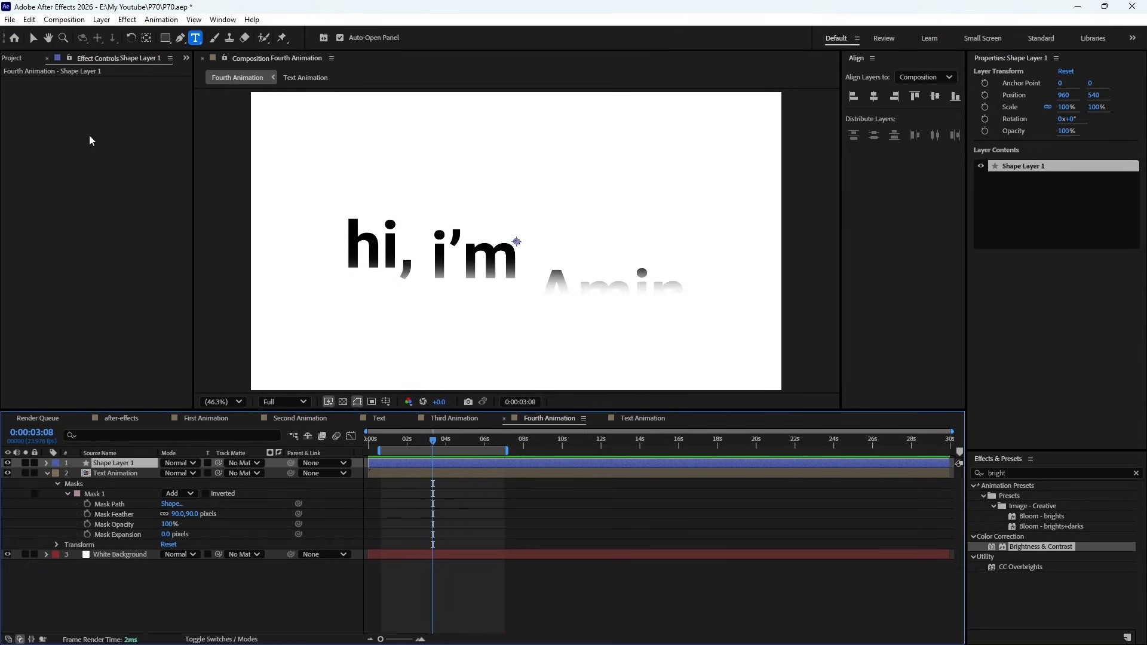
- Add the Fourth Animation composition to the render queue and choose H.264 as the format in its output module settings
click(62, 19)
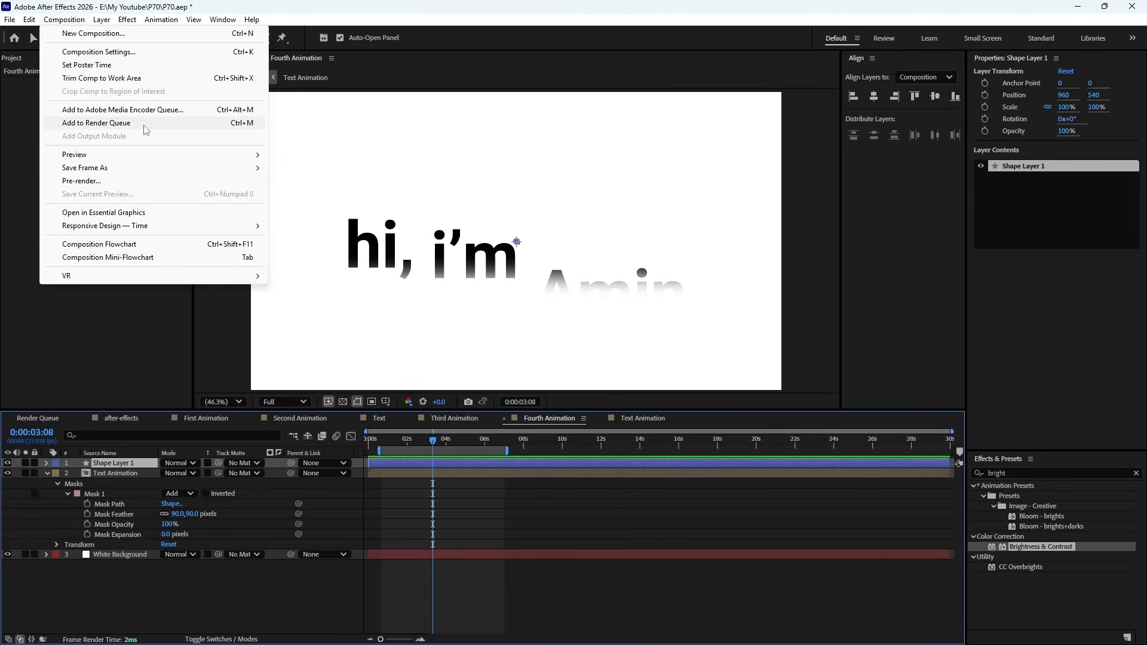
key(Escape)
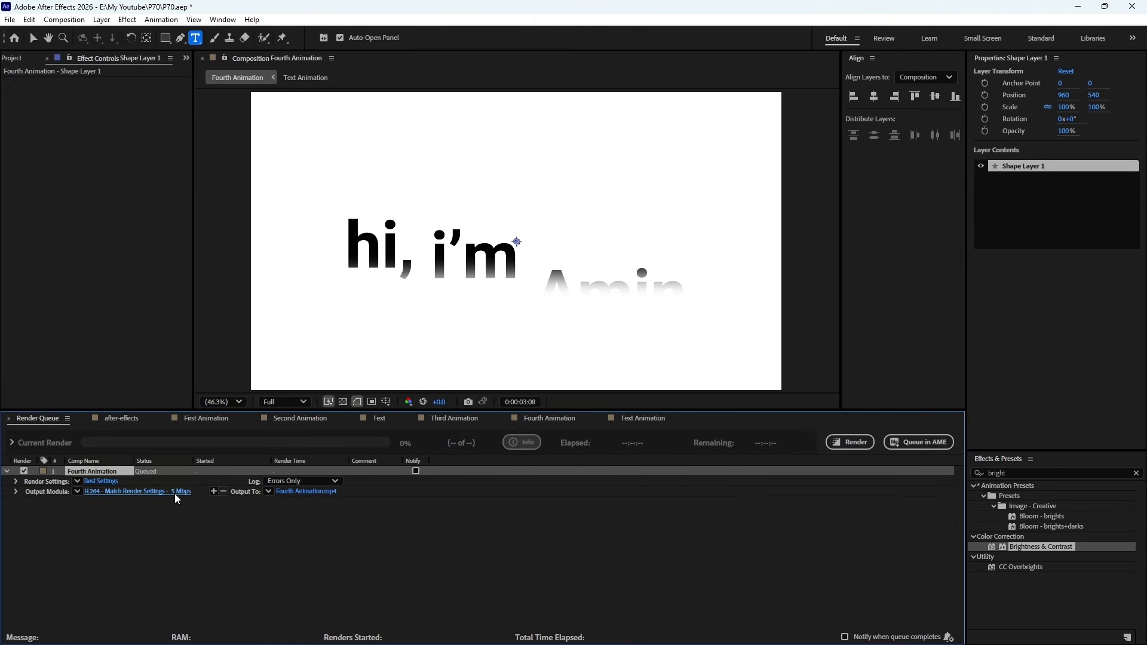
click(175, 494)
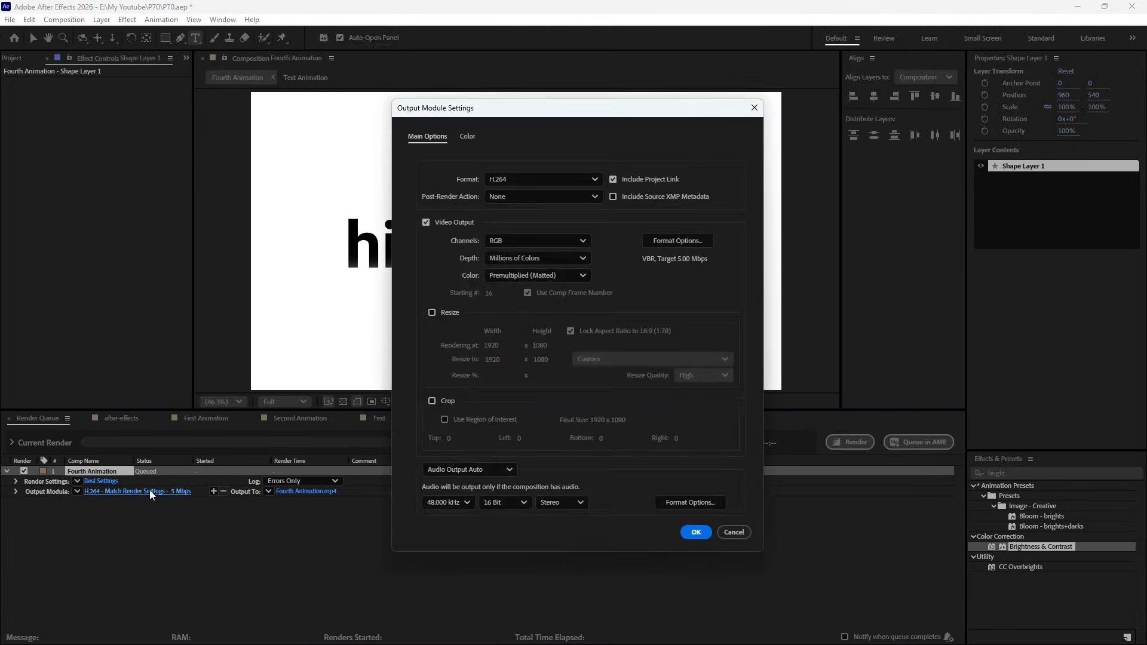
click(554, 180)
click(539, 242)
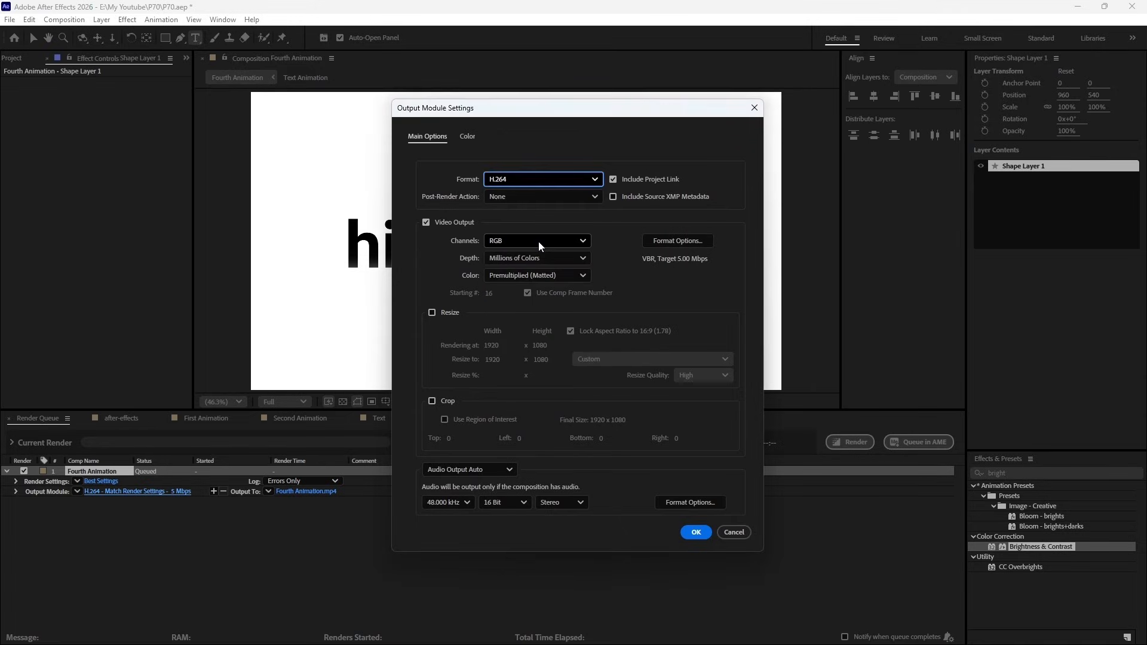
- Edit the target bitrate in the H.264 video format options and accept the output module settings
click(677, 241)
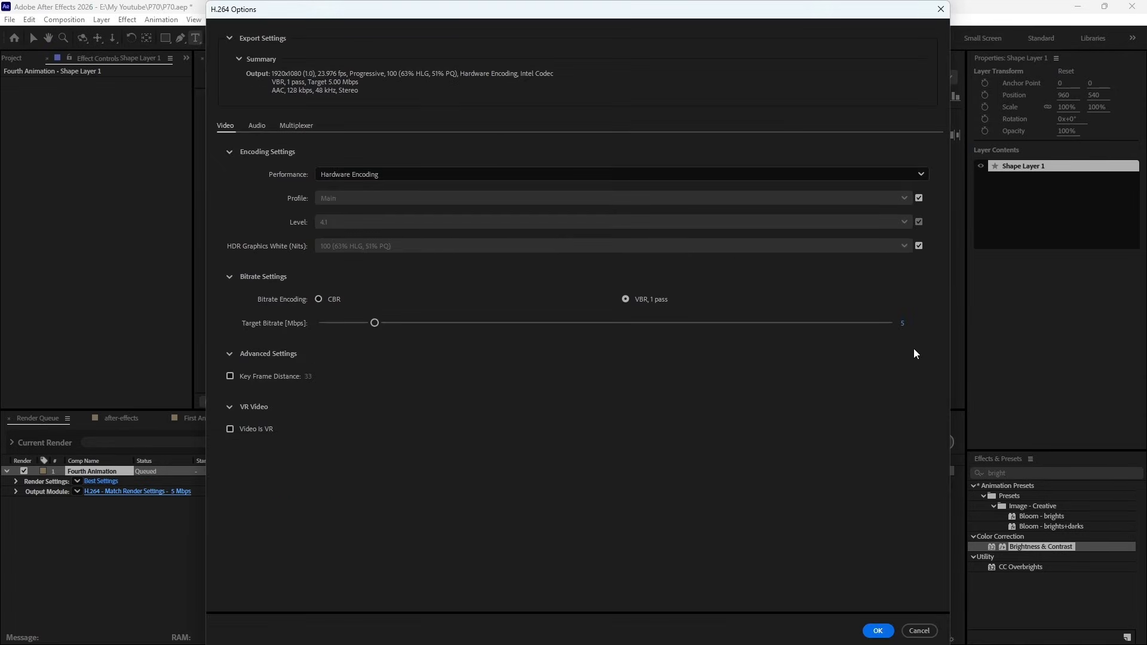
click(903, 324)
click(878, 631)
click(699, 532)
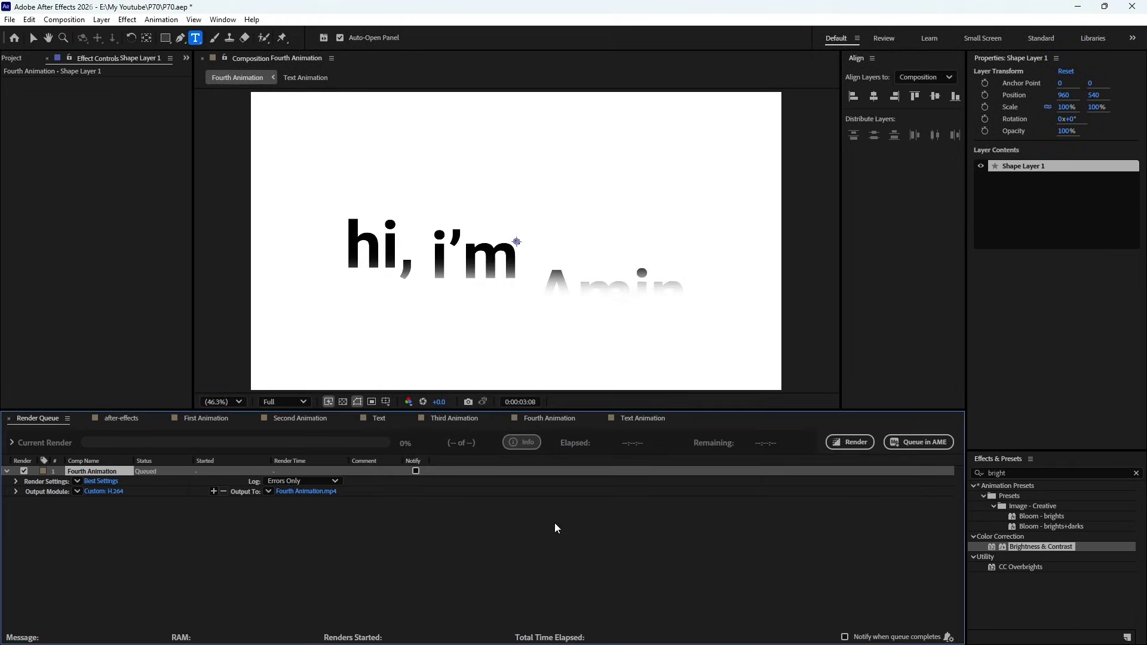
- Set the output file to Fourth Animation.mp4 and start rendering the queued composition
click(302, 491)
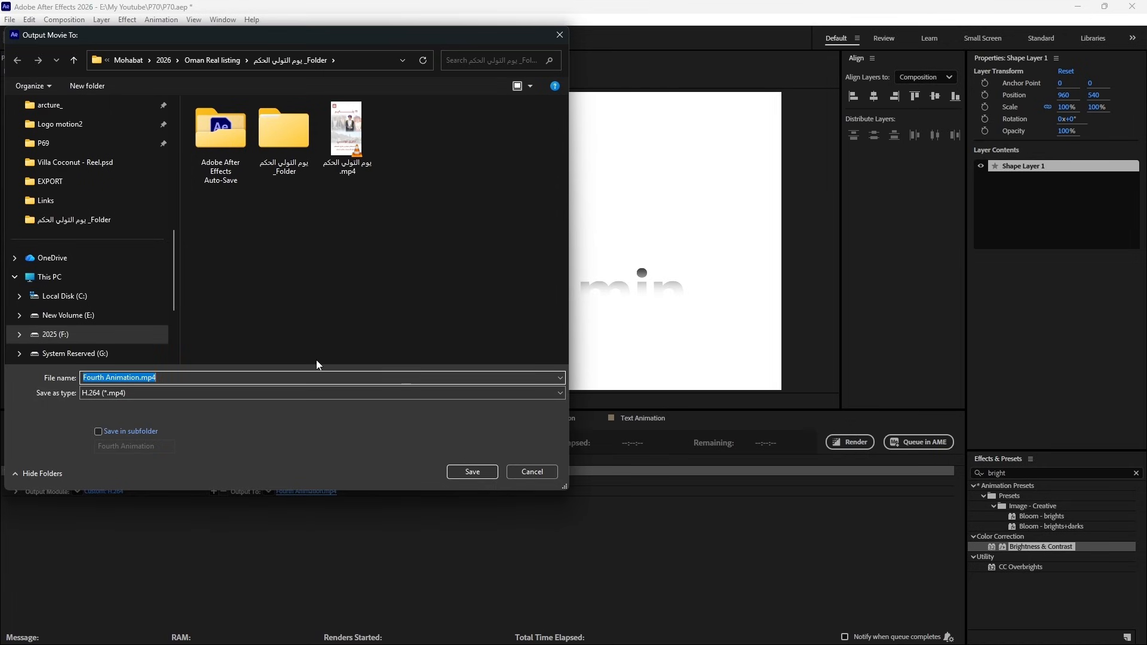
click(472, 472)
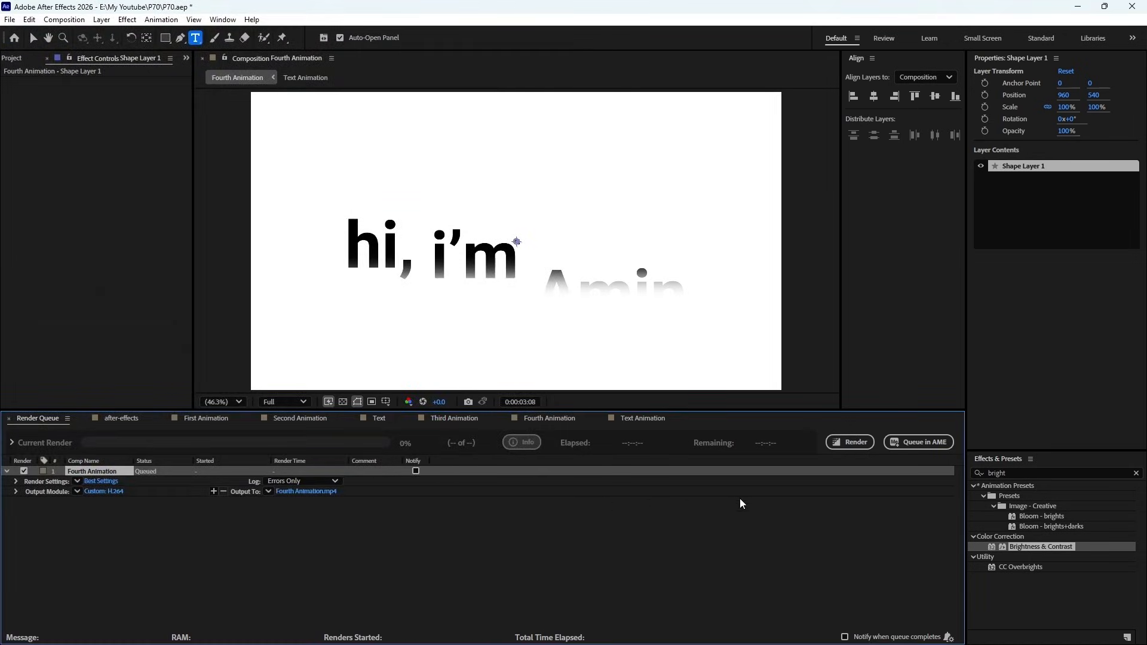
click(863, 442)
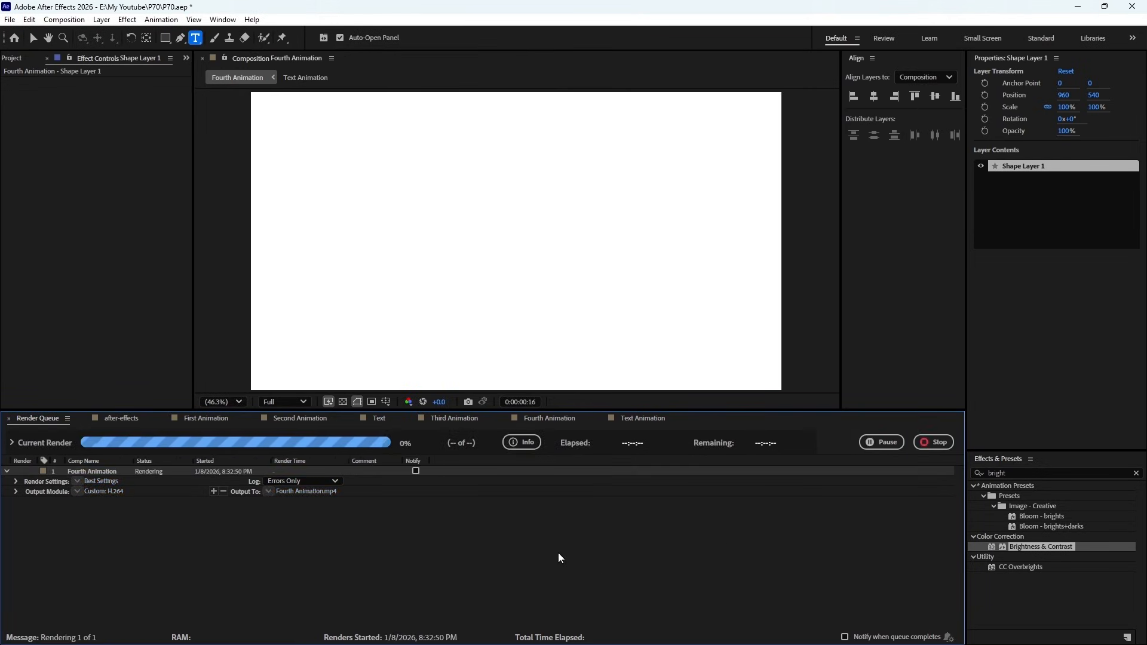